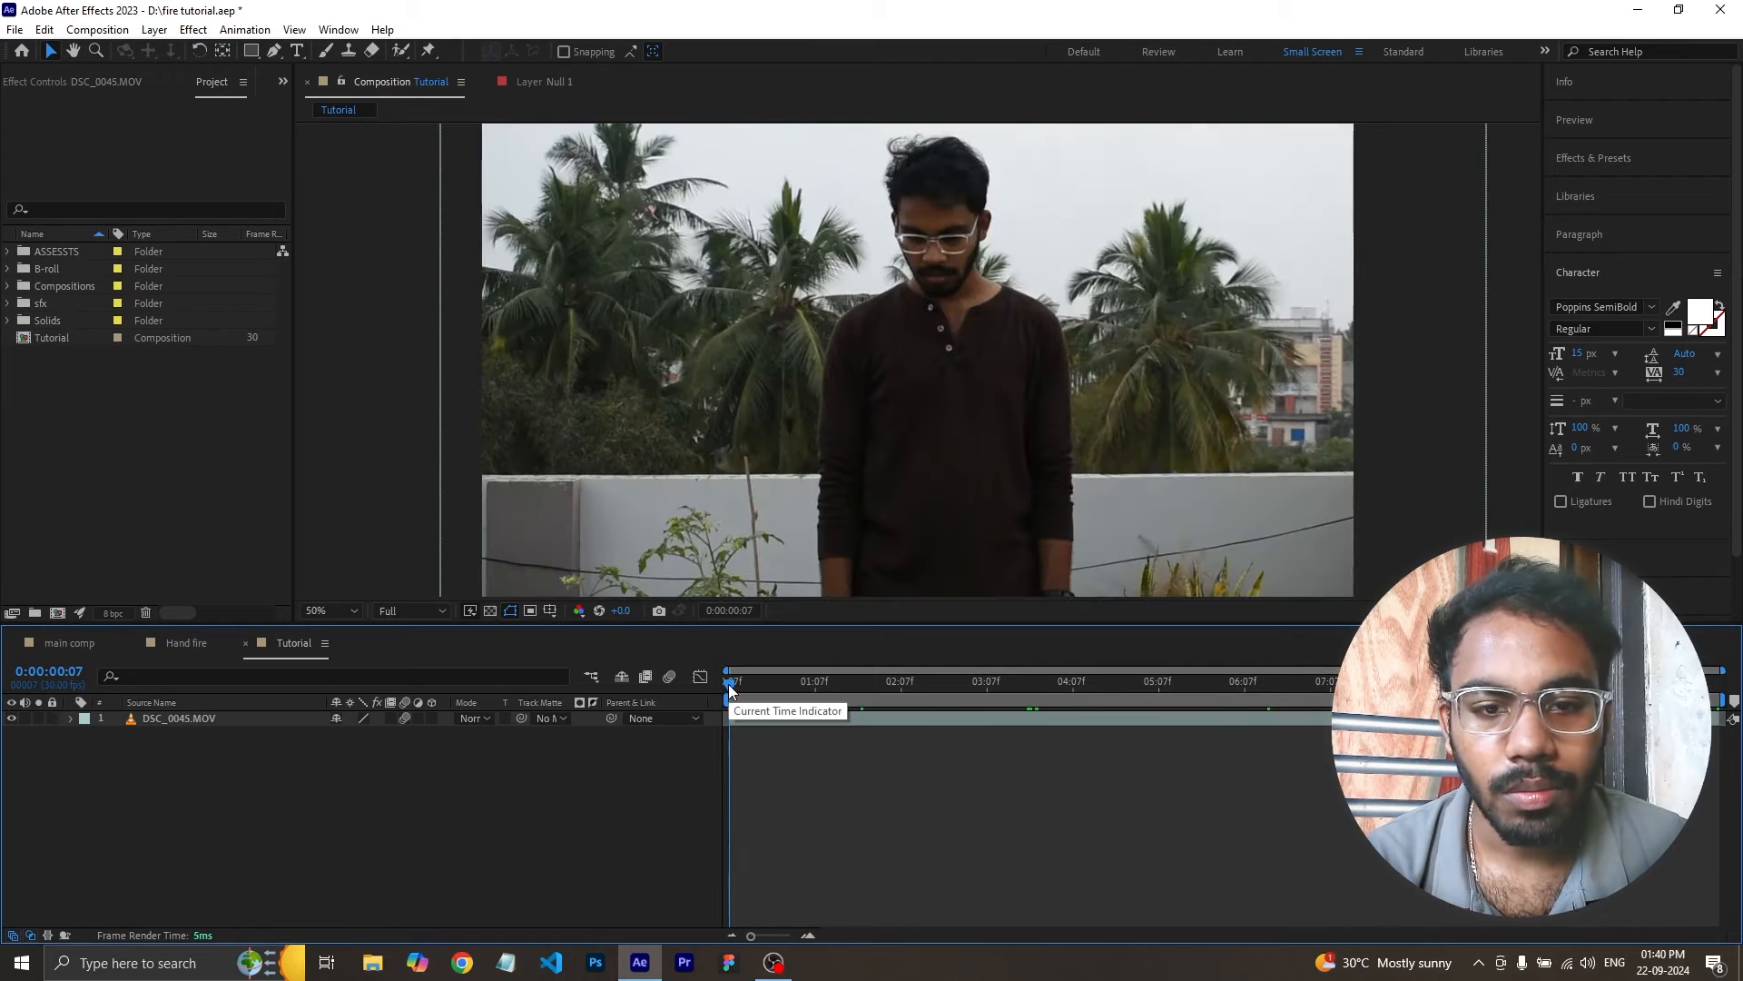
# - Import the Fire clip and place Fire.avi above DSC_0045.MOV in the Tutorial composition
pyautogui.moveTo(729, 683); pyautogui.dragTo(1181, 701)
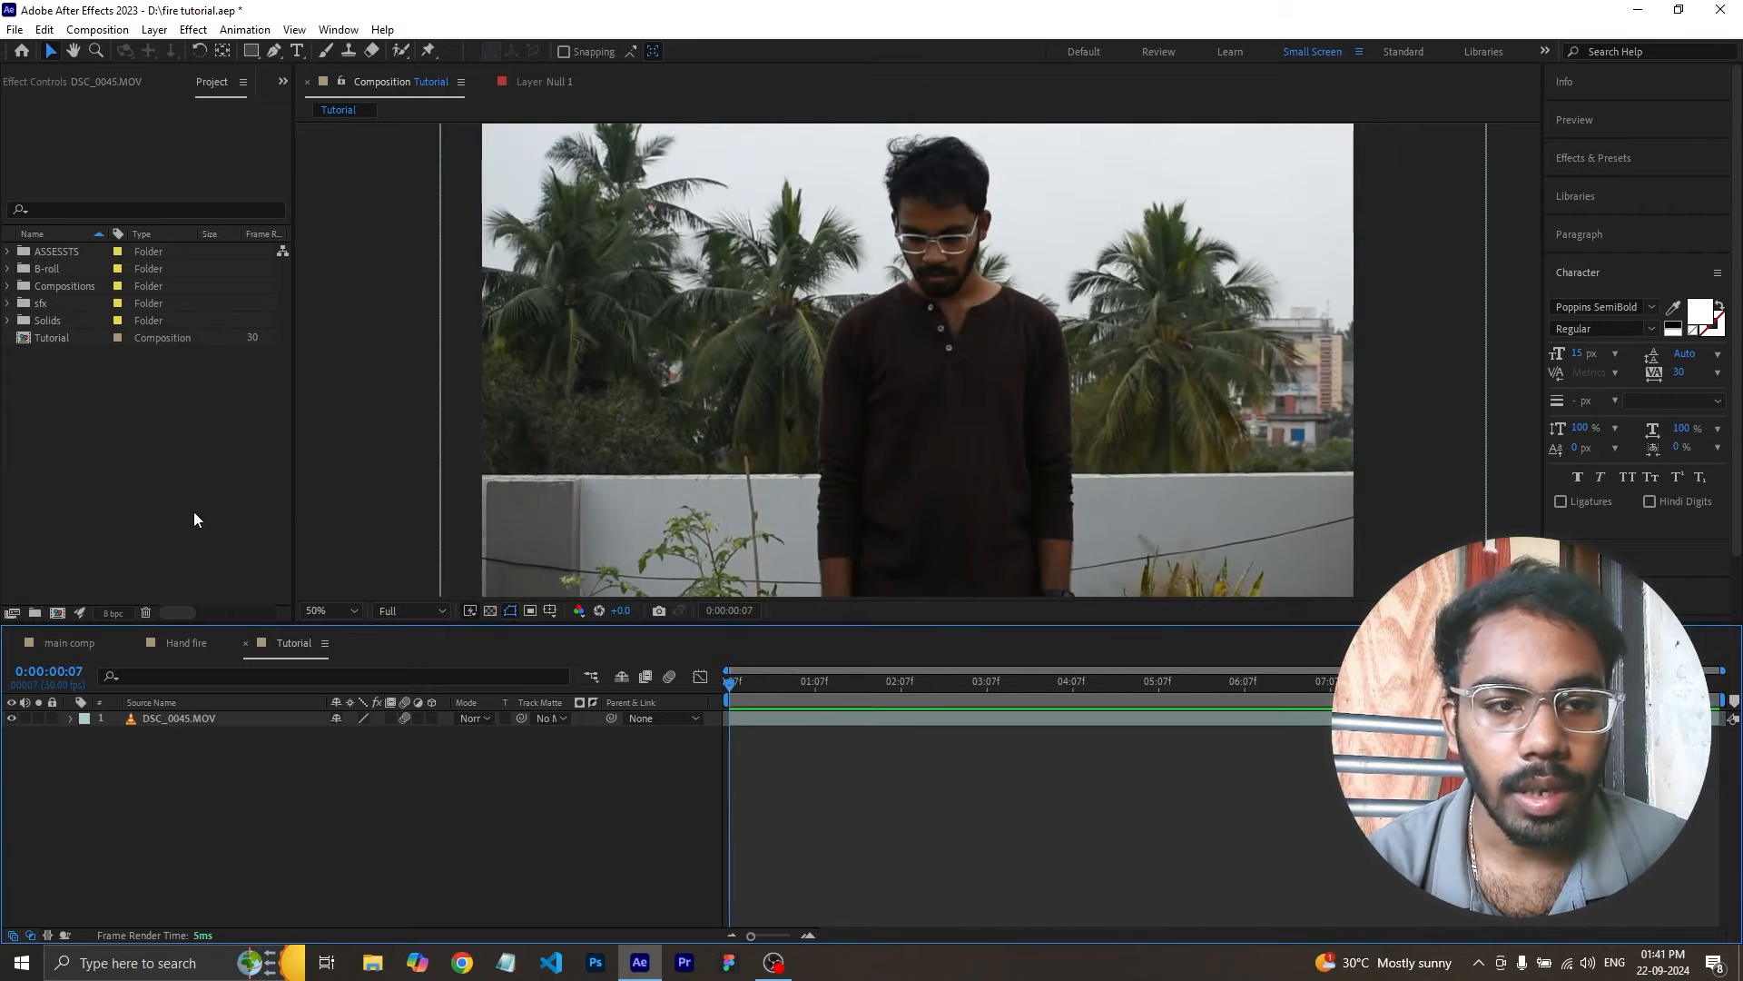
pyautogui.doubleClick(193, 511)
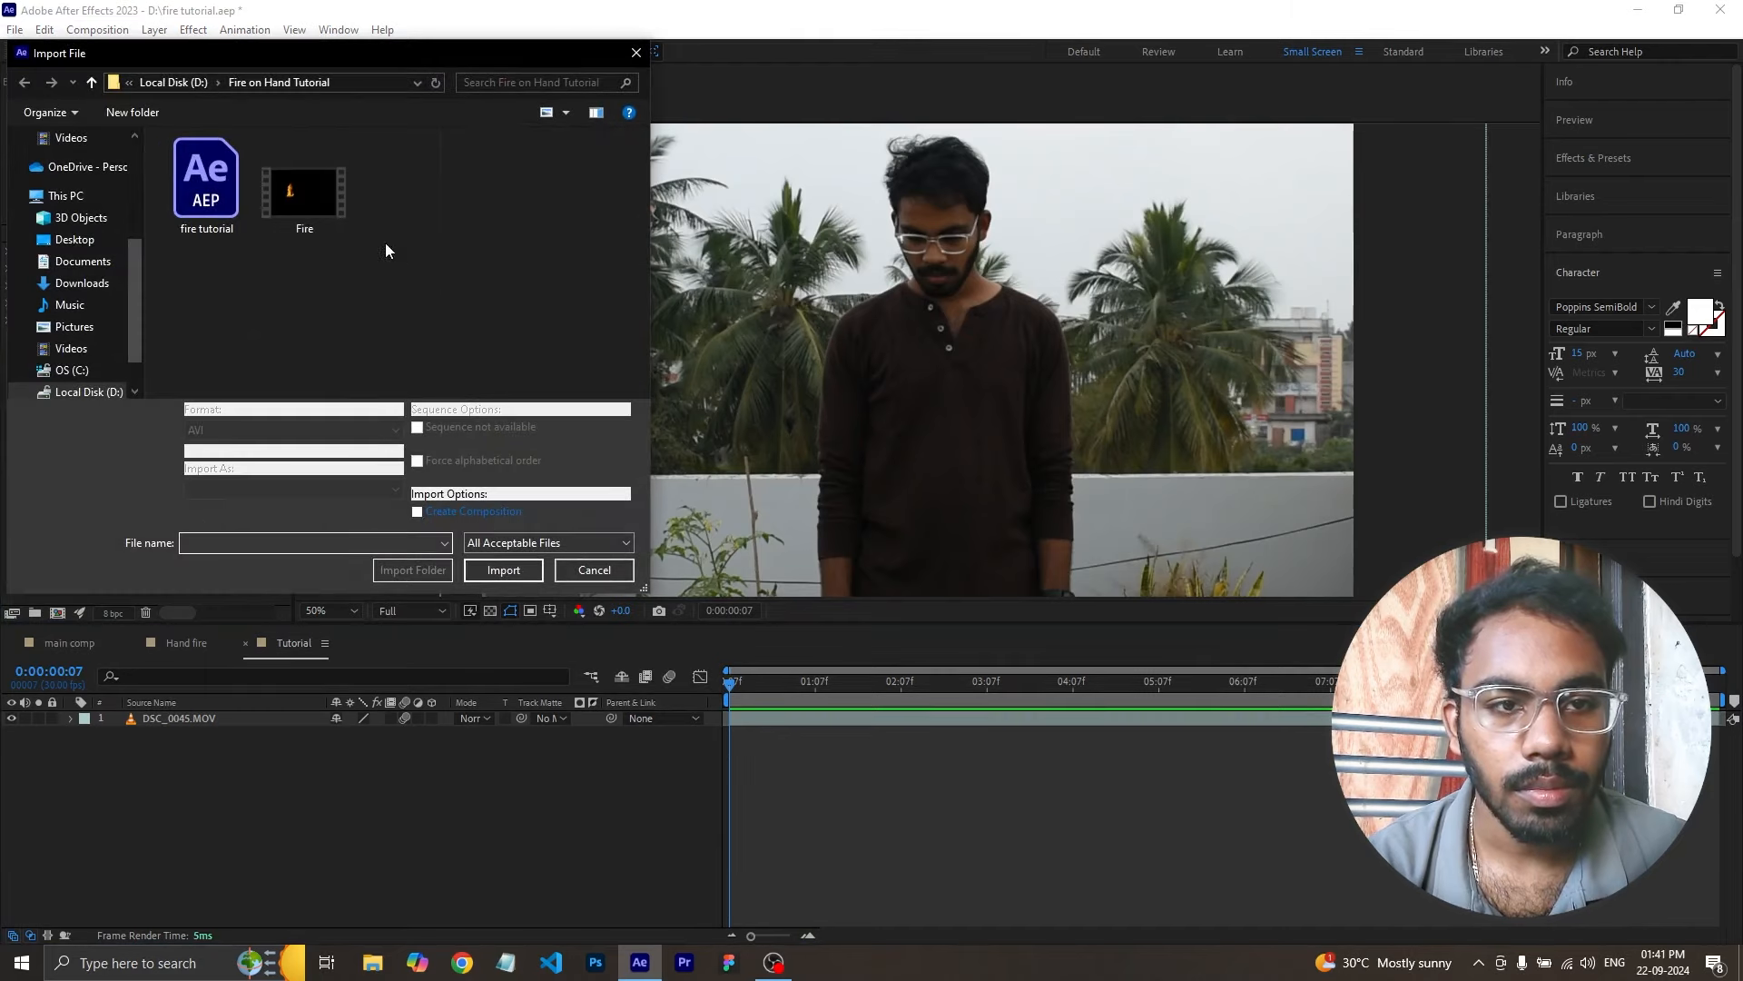
pyautogui.doubleClick(325, 204)
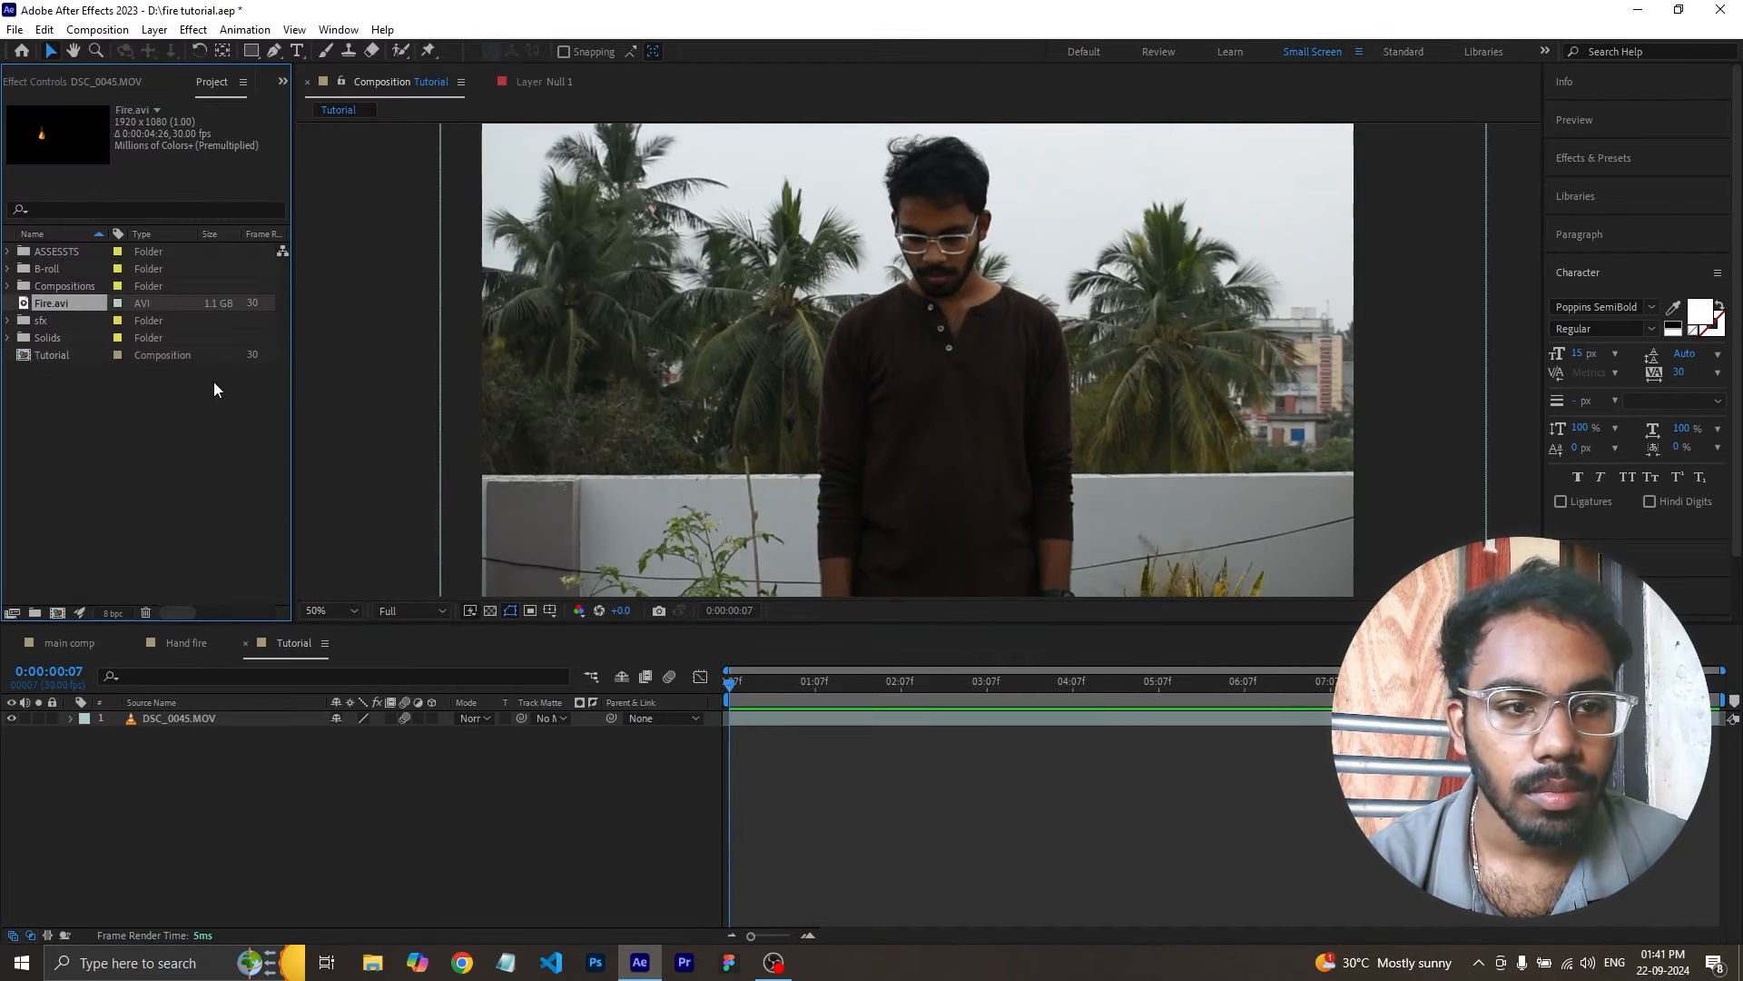
pyautogui.moveTo(67, 305); pyautogui.dragTo(192, 716)
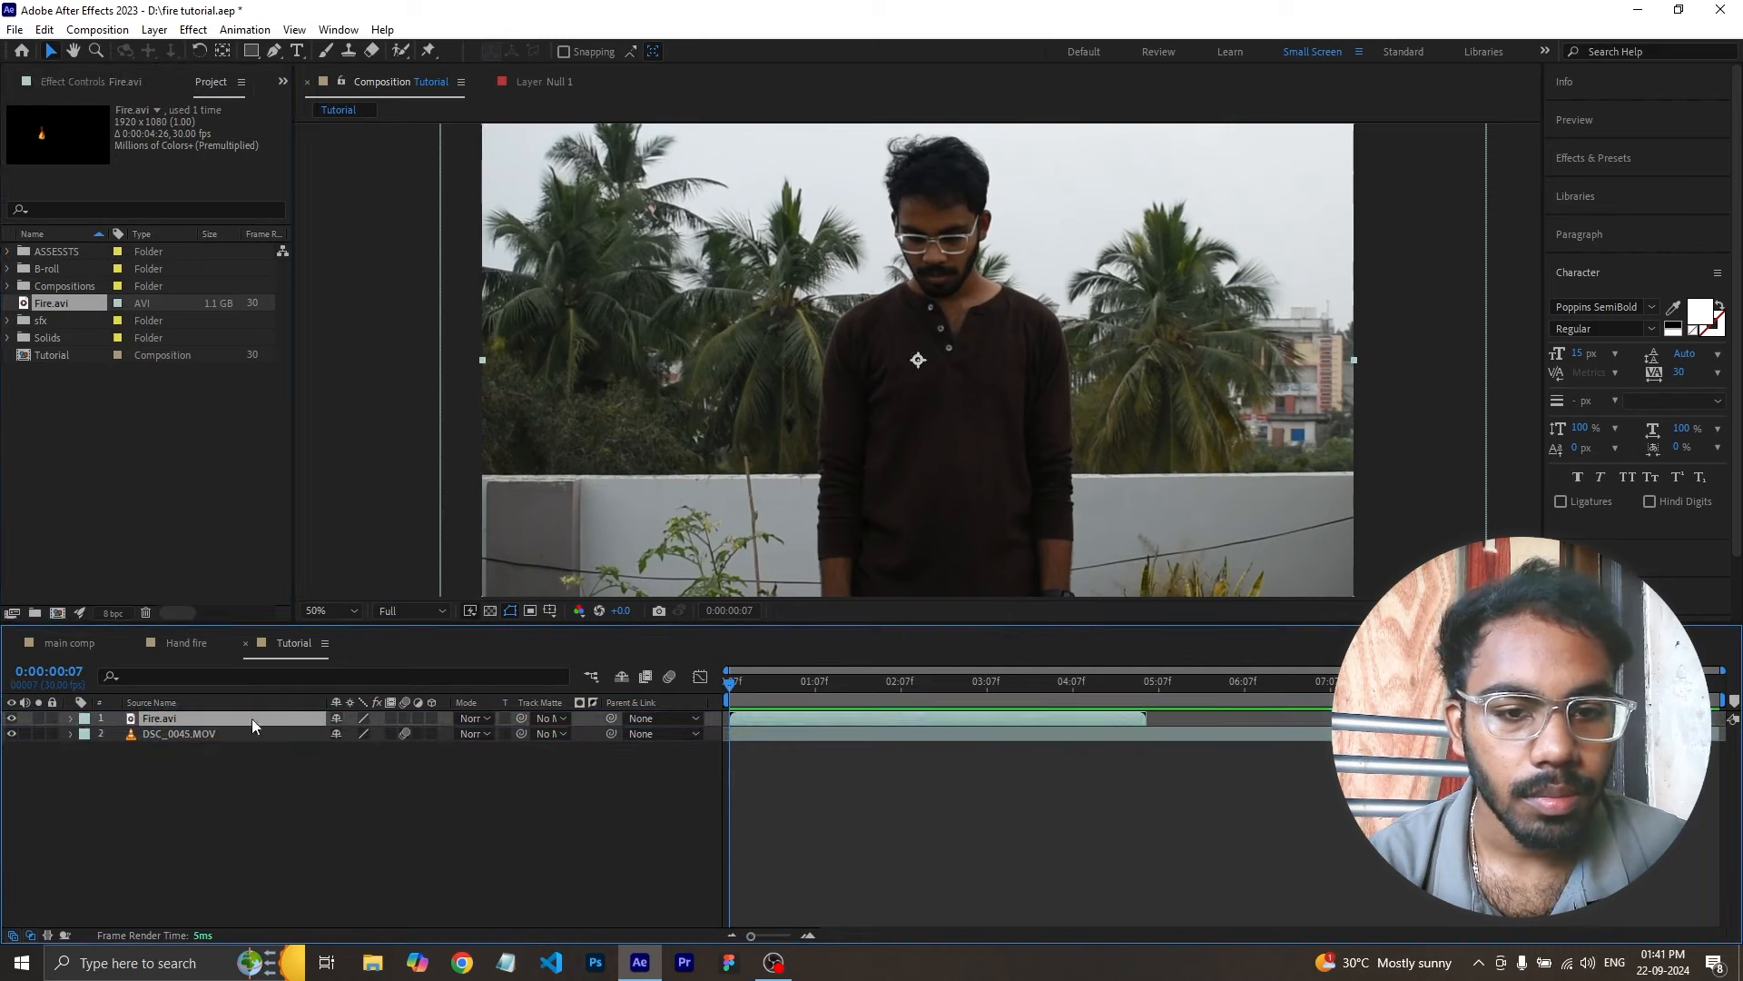
# - Set the Fire.avi layer's blend mode to Add, checking it at 0:00:02:07 where the flame overlaps the scene
pyautogui.moveTo(773, 690); pyautogui.dragTo(901, 694)
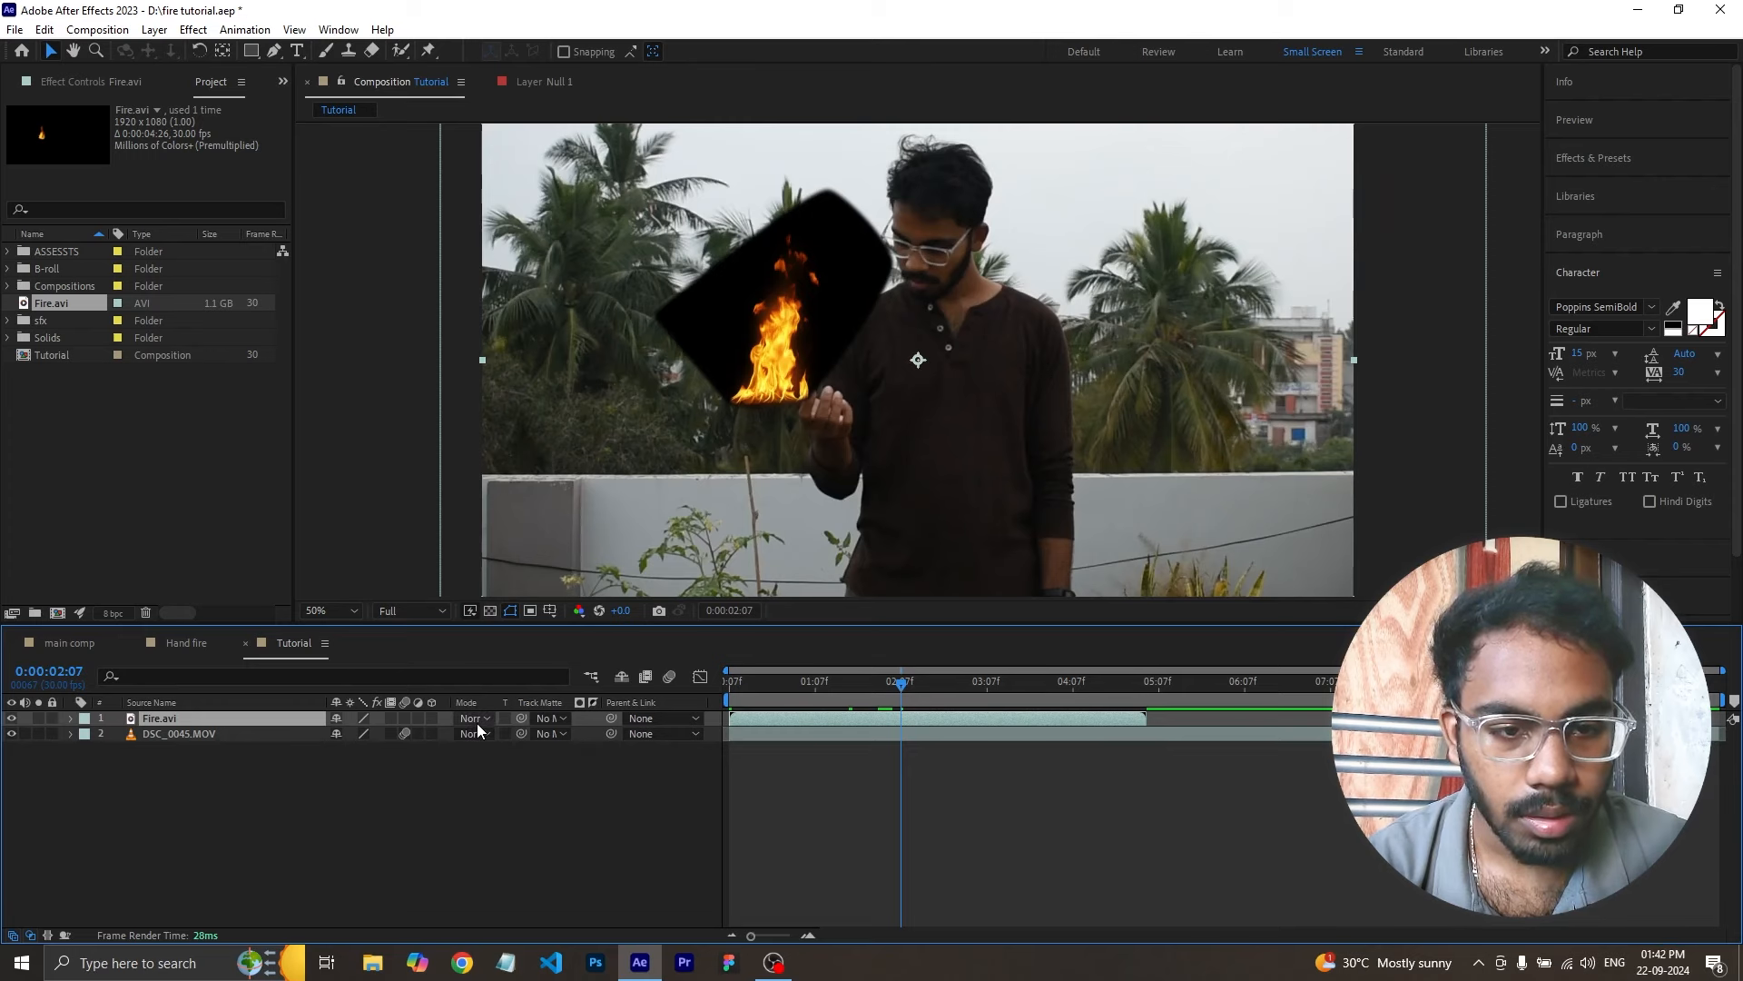
pyautogui.click(477, 724)
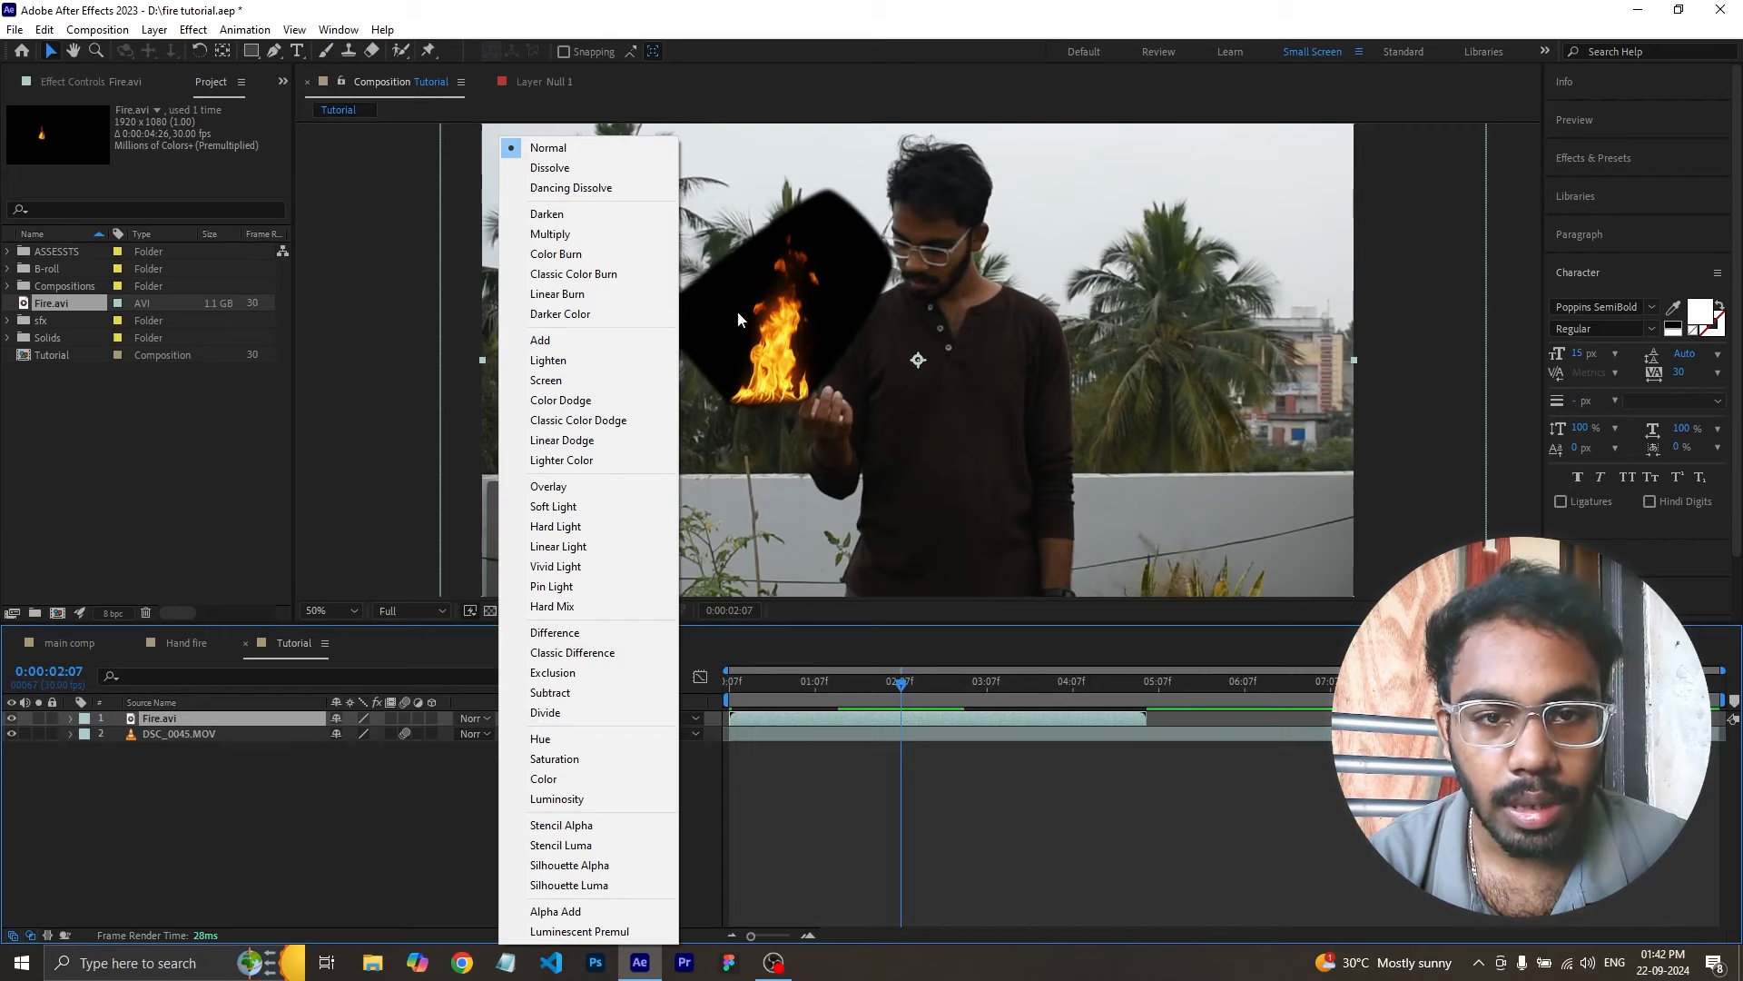
pyautogui.click(544, 340)
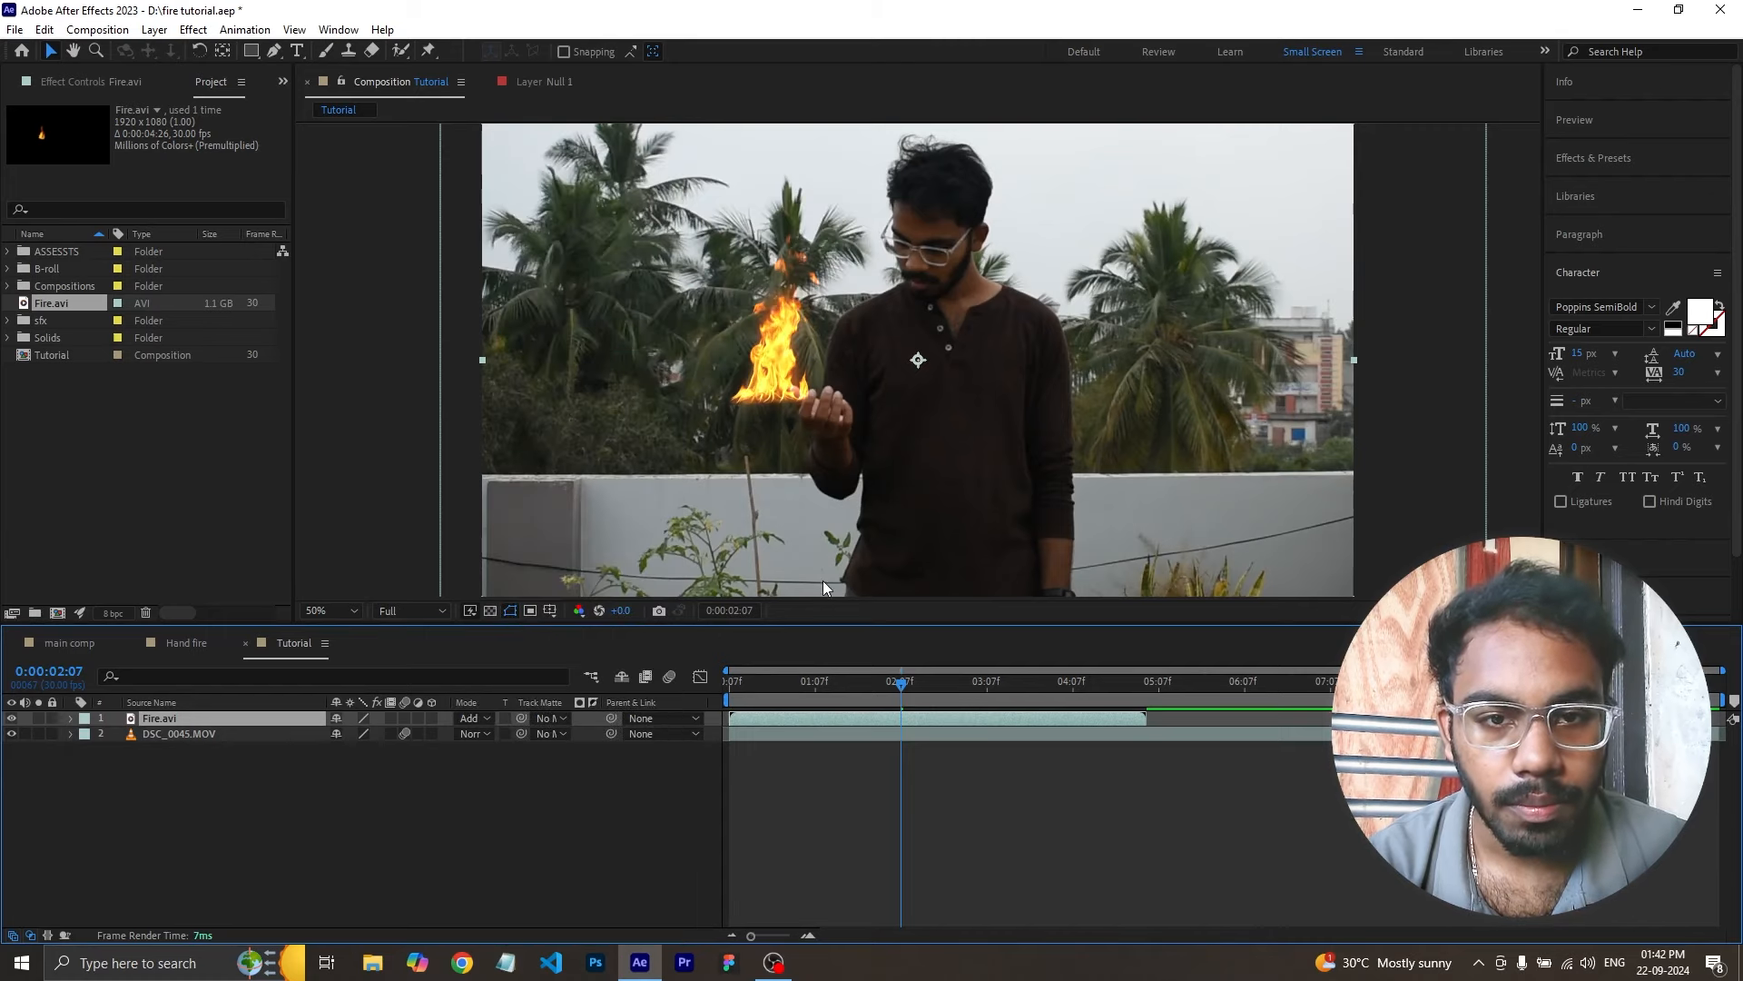
# - Shift the Fire.avi layer to start at 0:00:04:01, where the hand opens, and preview the flame up to 0:00:05:15
pyautogui.moveTo(898, 685); pyautogui.dragTo(1055, 696)
pyautogui.click(1043, 727)
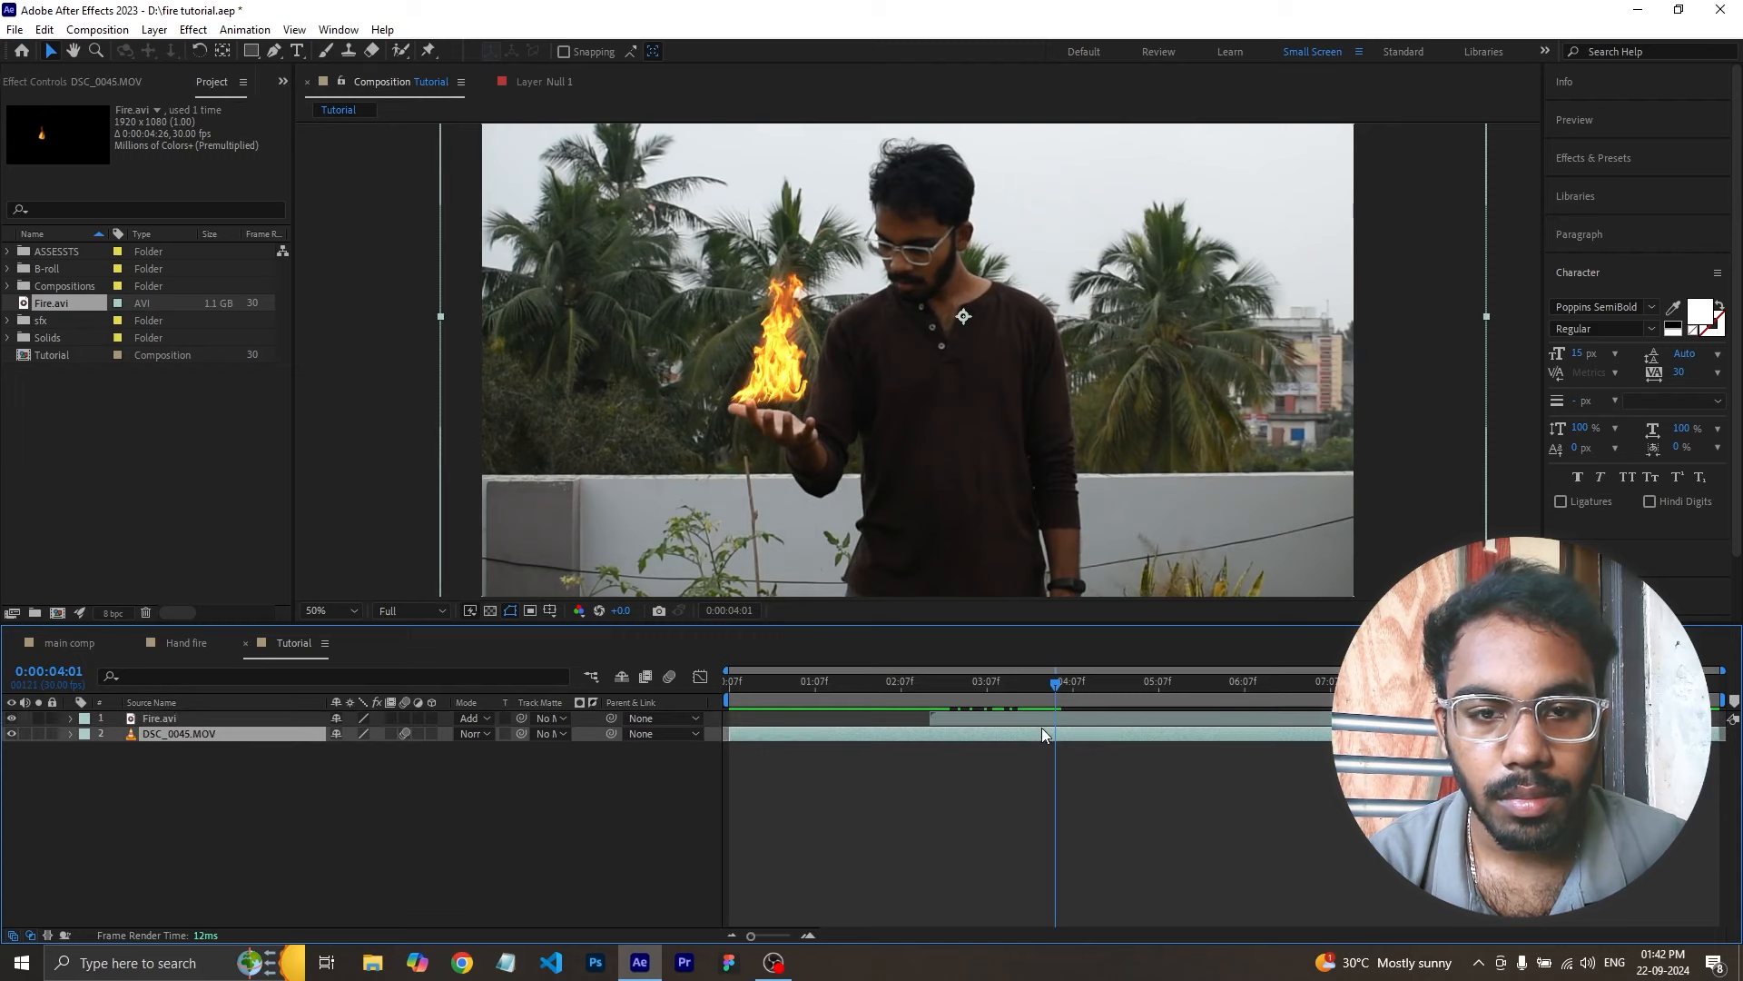
pyautogui.click(1040, 722)
pyautogui.press('[')
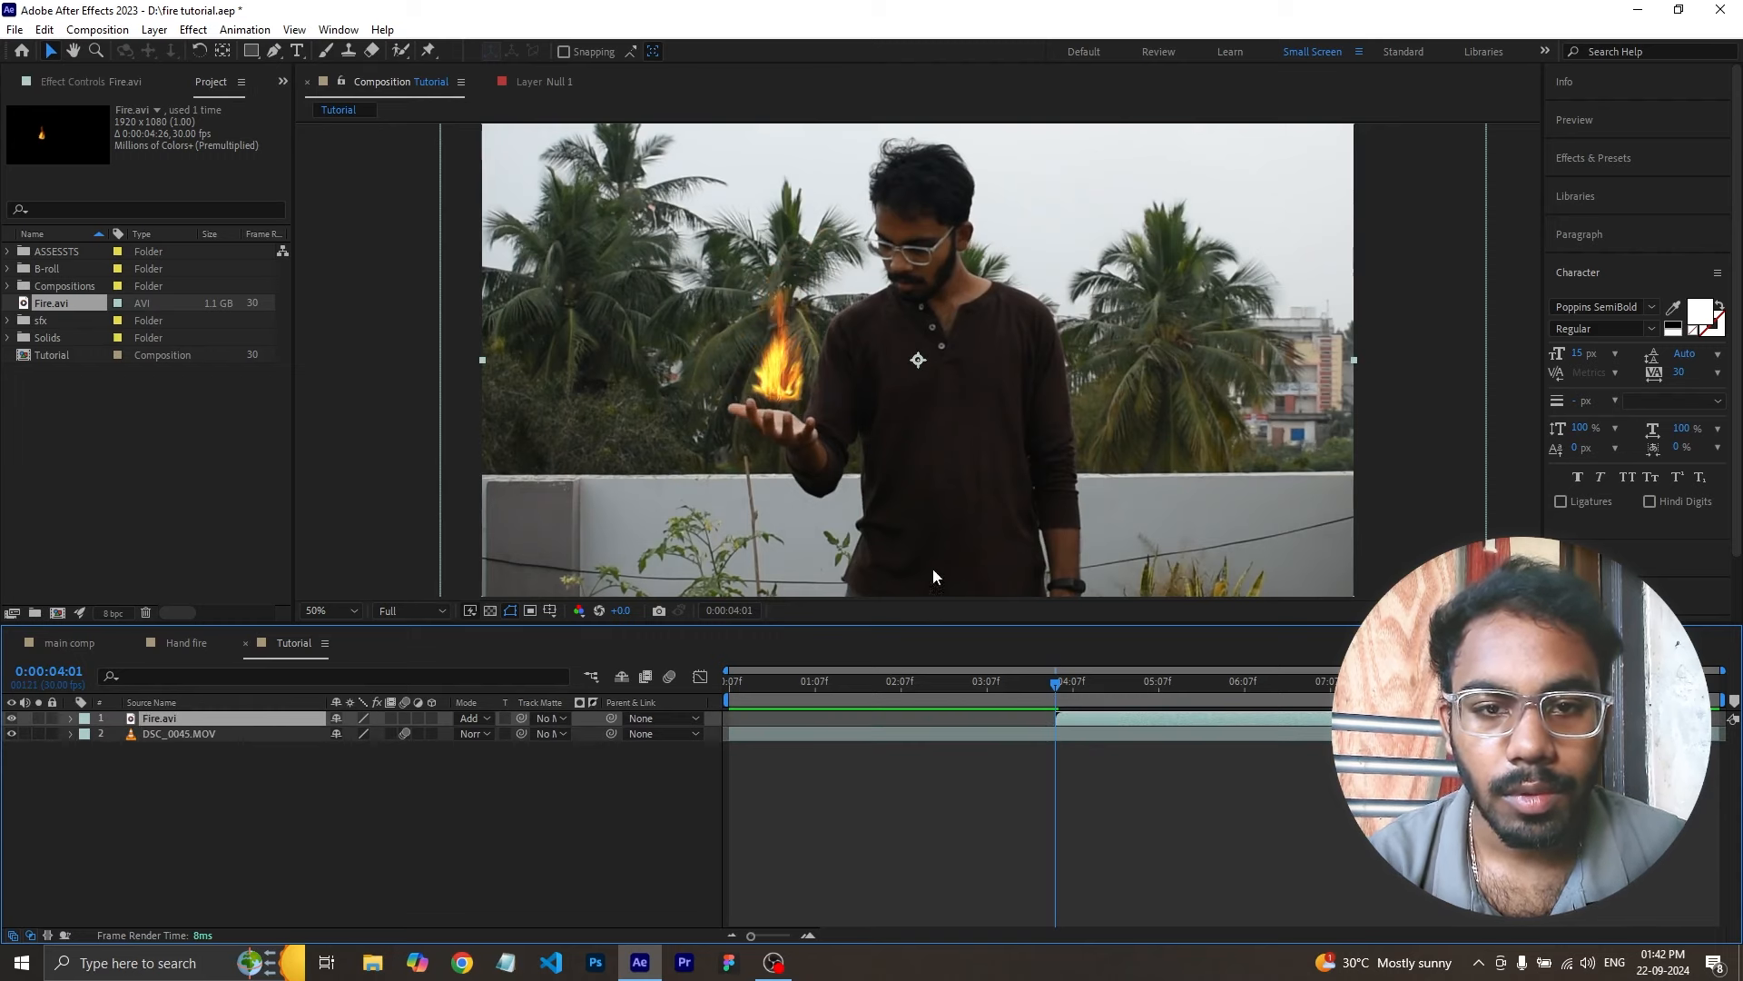
pyautogui.moveTo(1055, 696); pyautogui.dragTo(1144, 709)
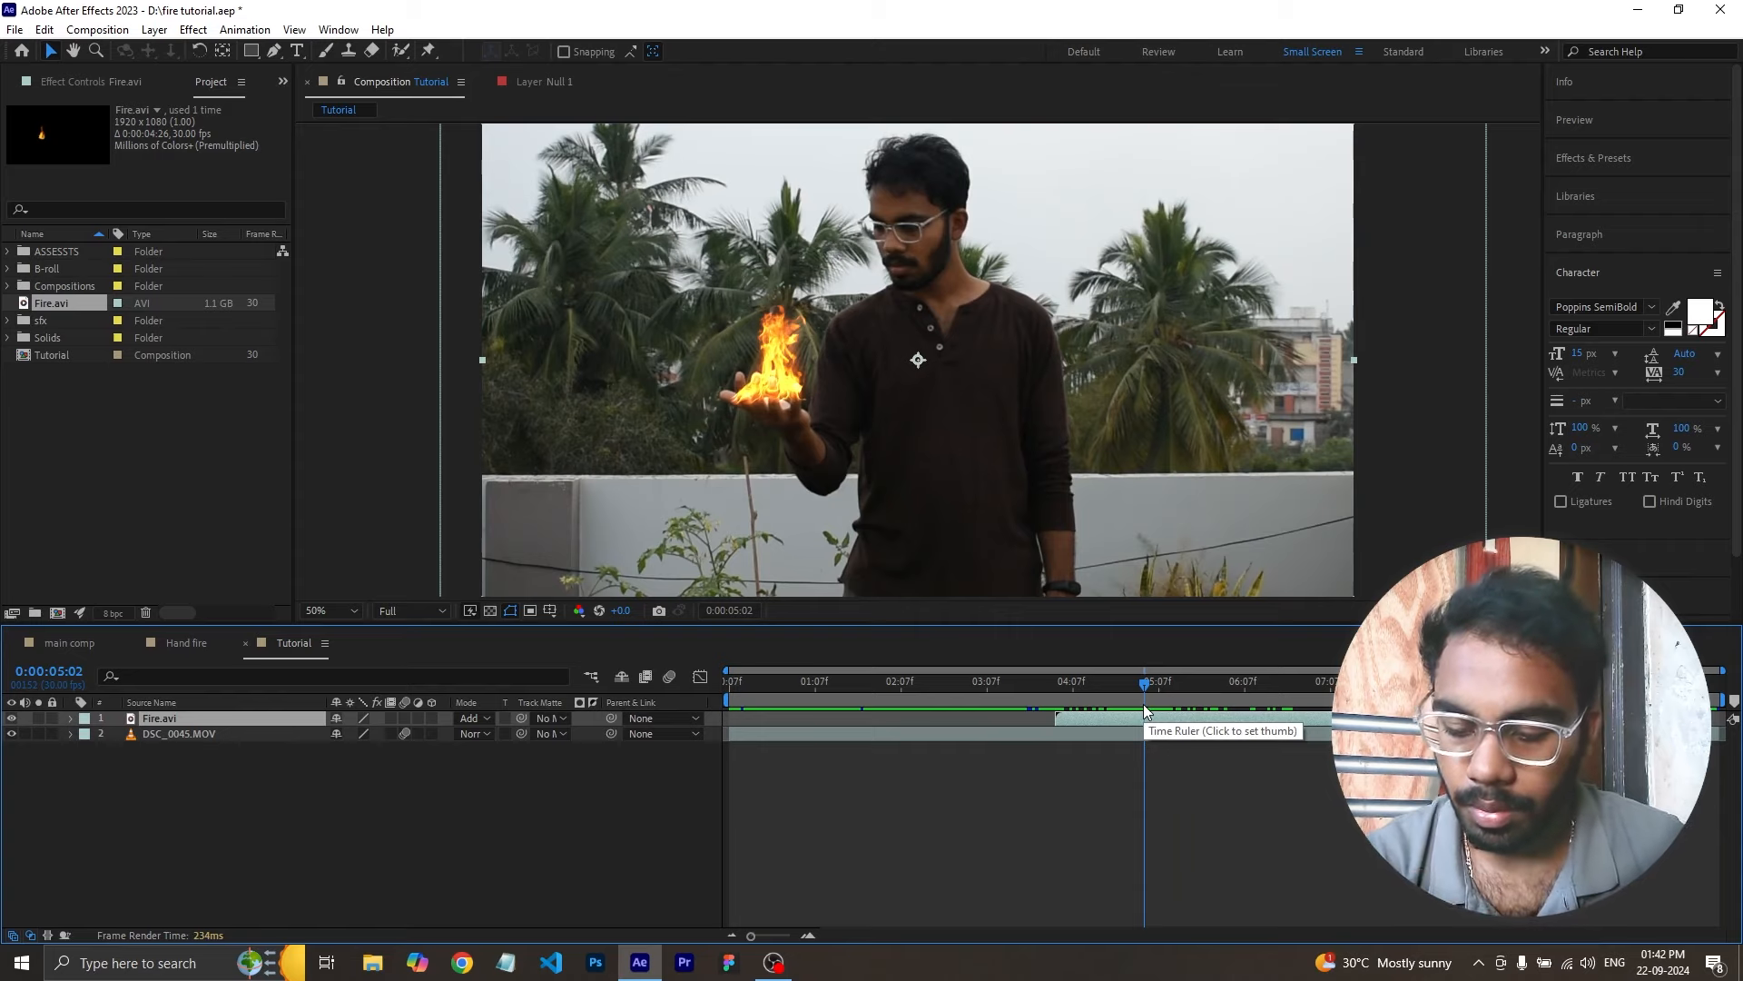
pyautogui.moveTo(1144, 711); pyautogui.dragTo(1181, 688)
# - Duplicate the DSC_0045.MOV footage layer
pyautogui.click(1020, 734)
pyautogui.click(300, 777)
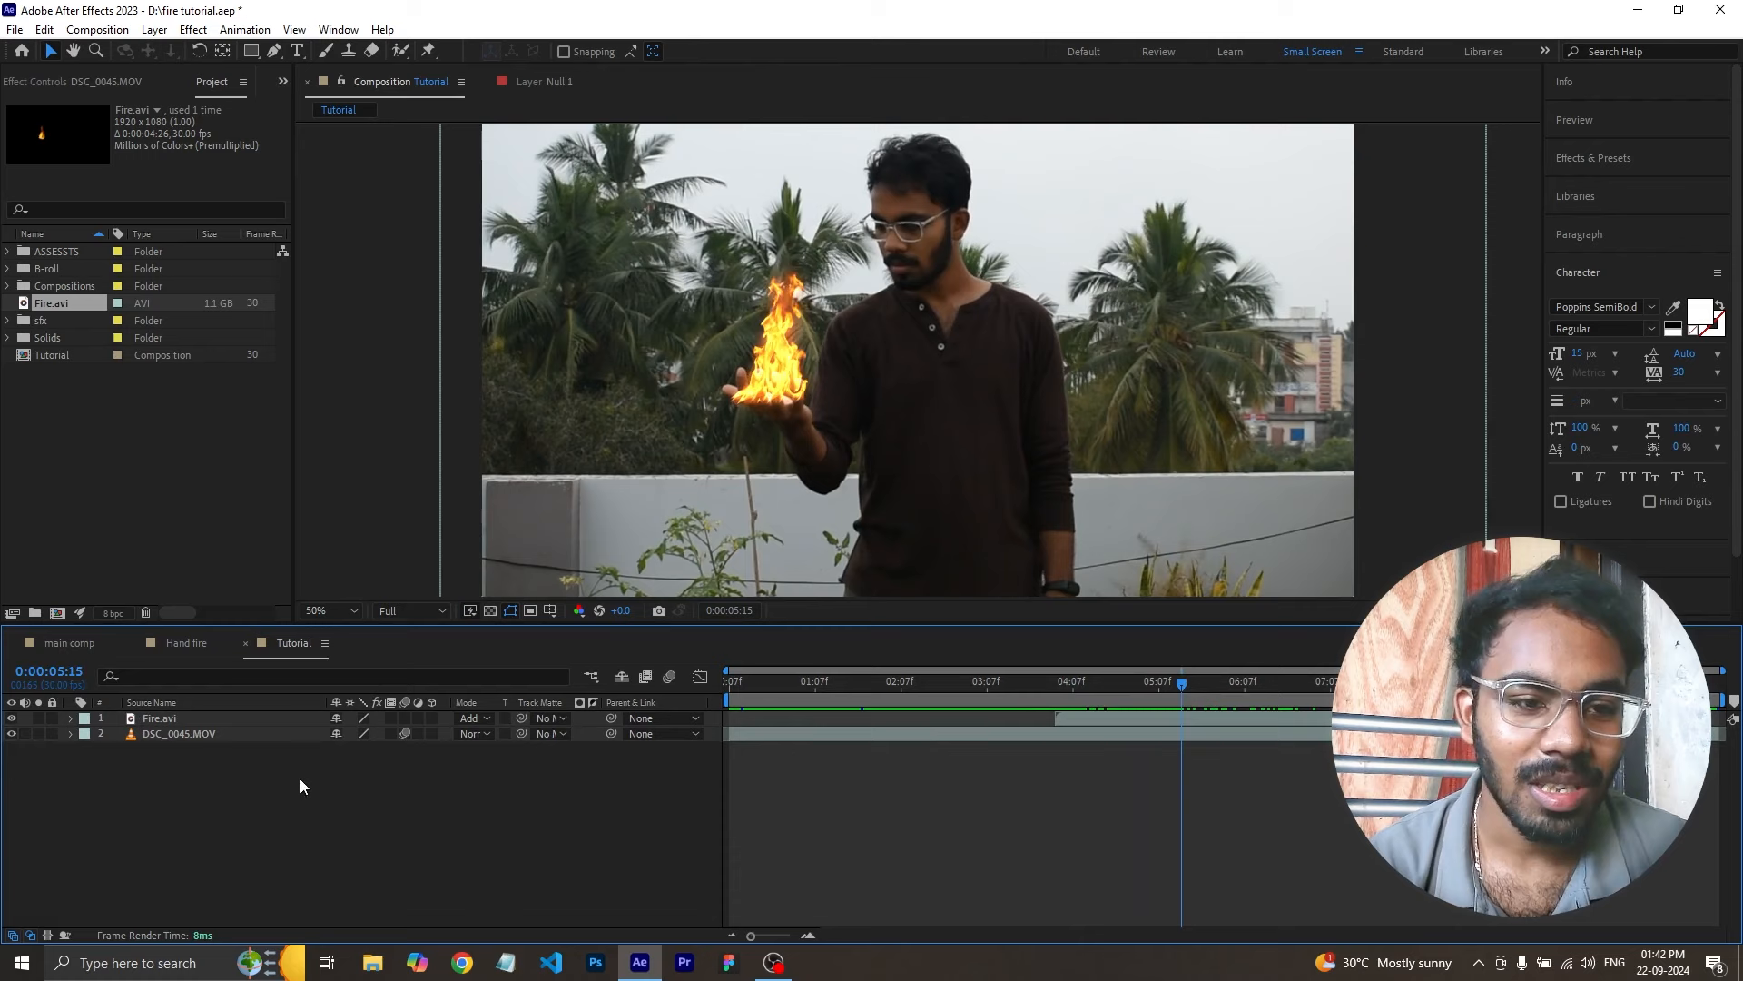
pyautogui.click(196, 734)
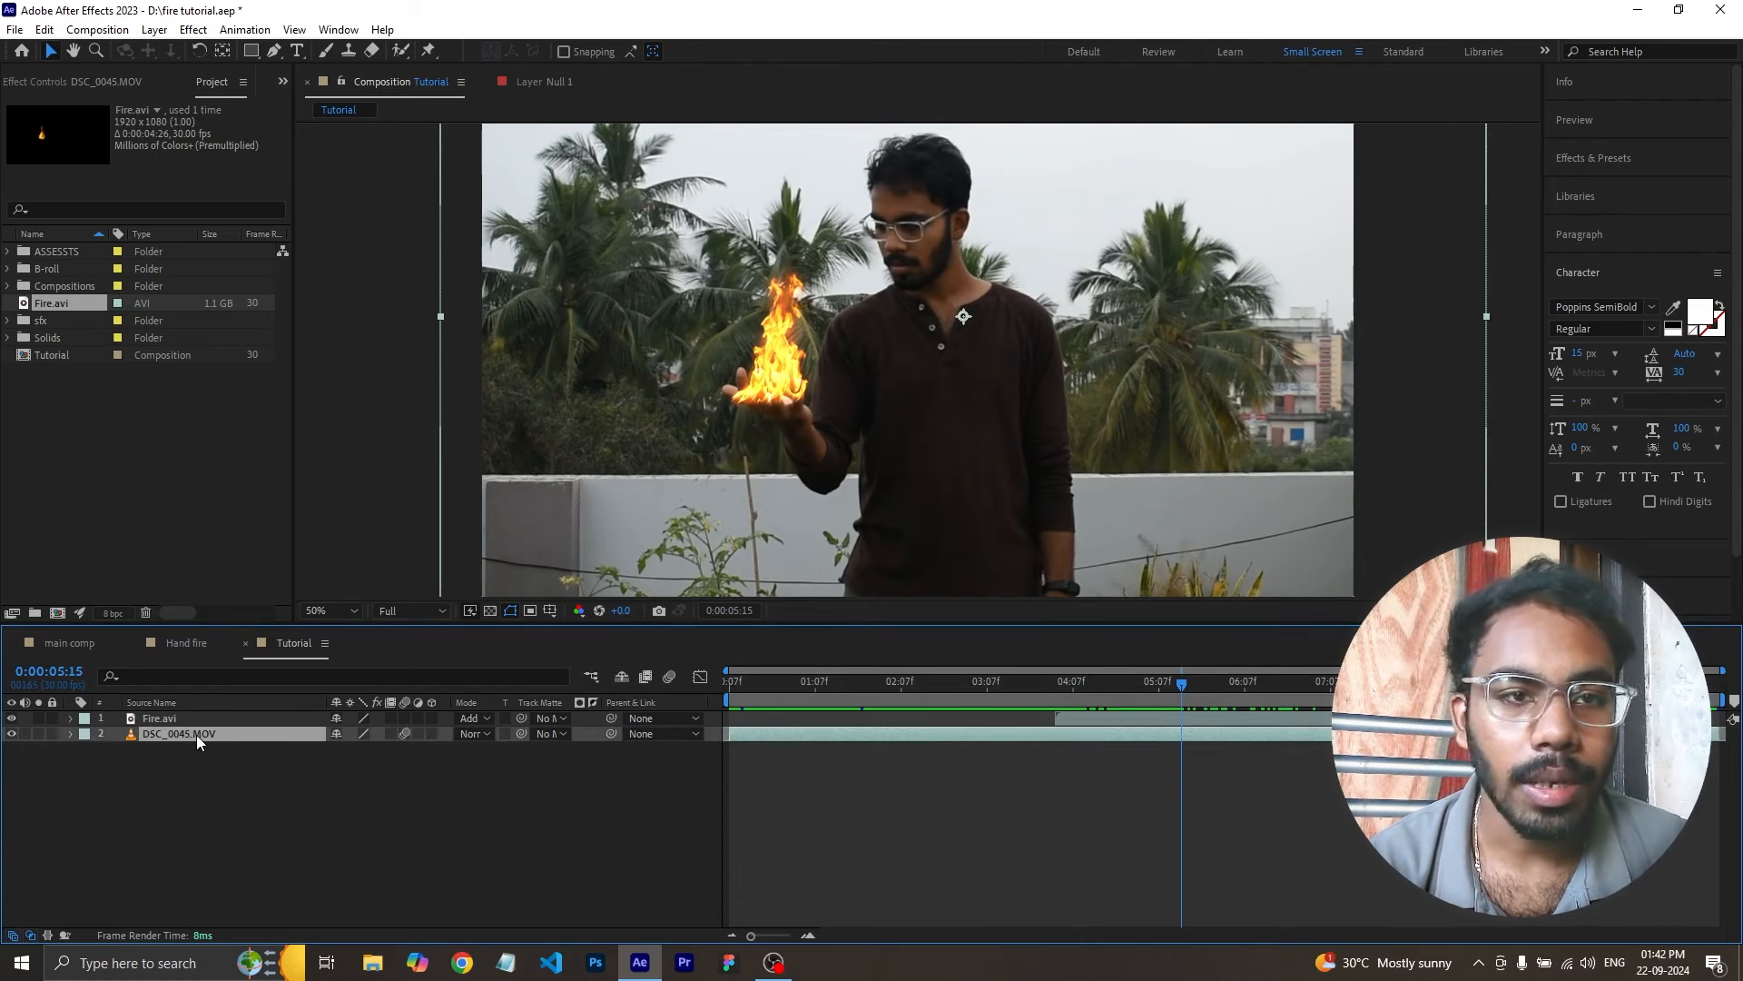
pyautogui.click(270, 862)
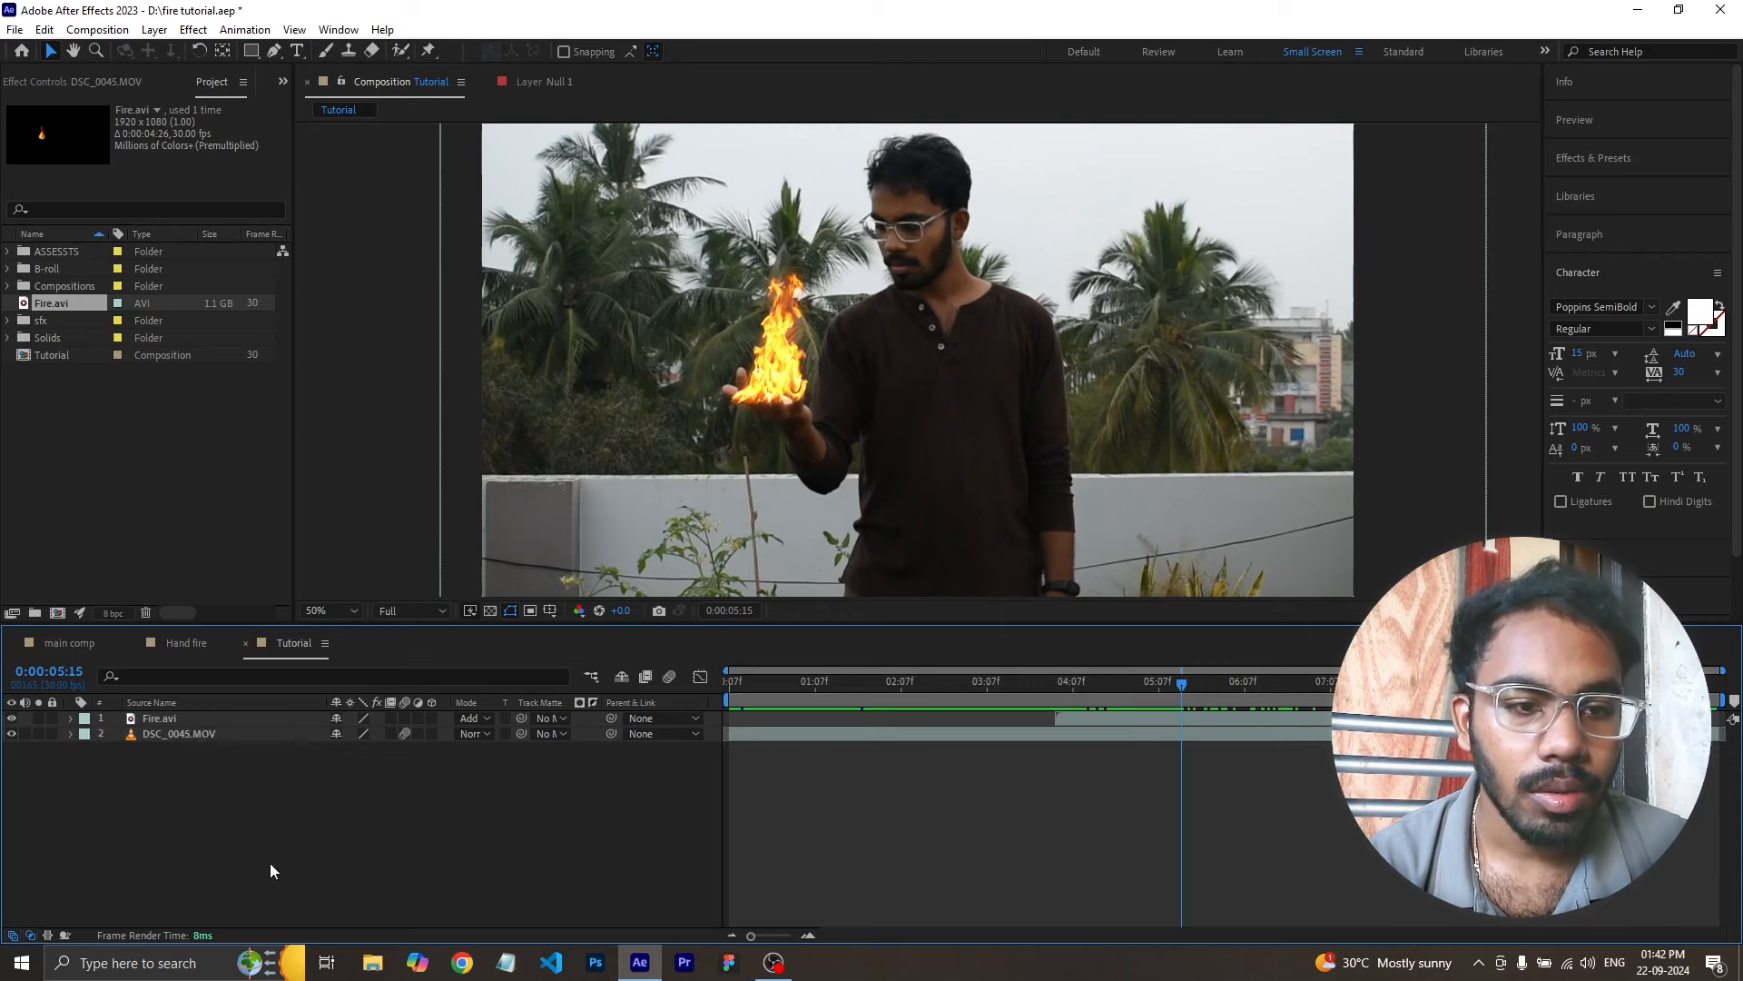
pyautogui.click(194, 734)
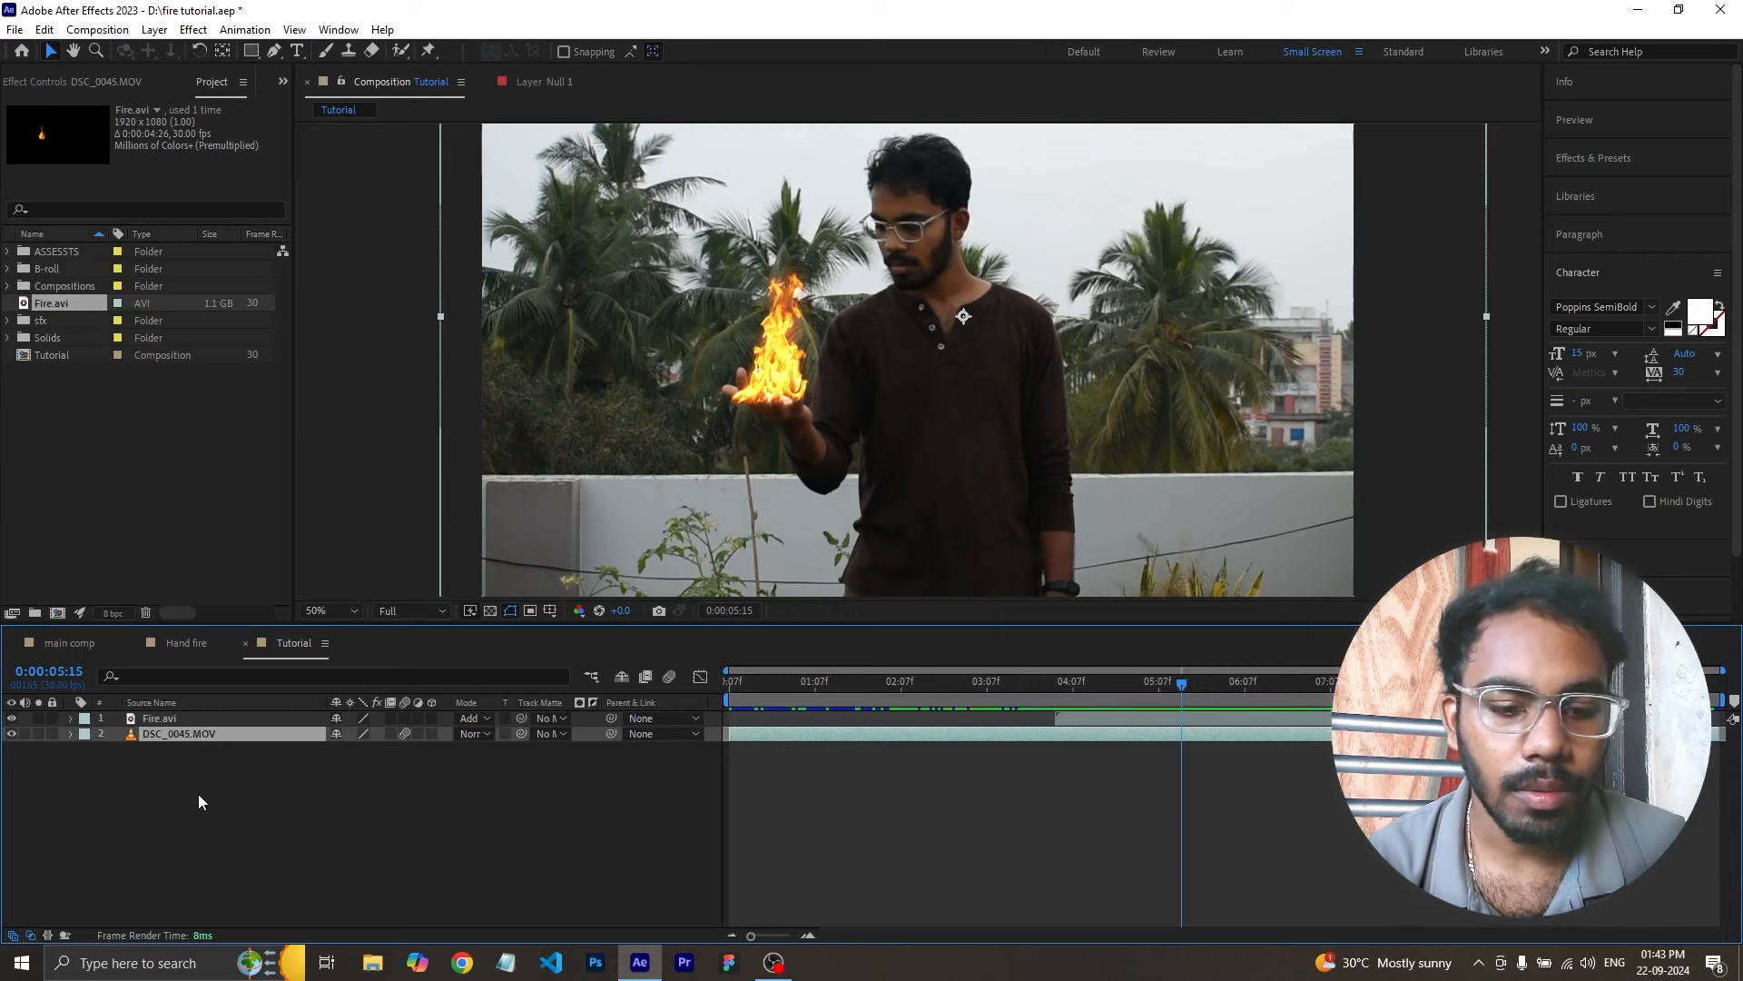
pyautogui.hotkey('ctrl', 'd')
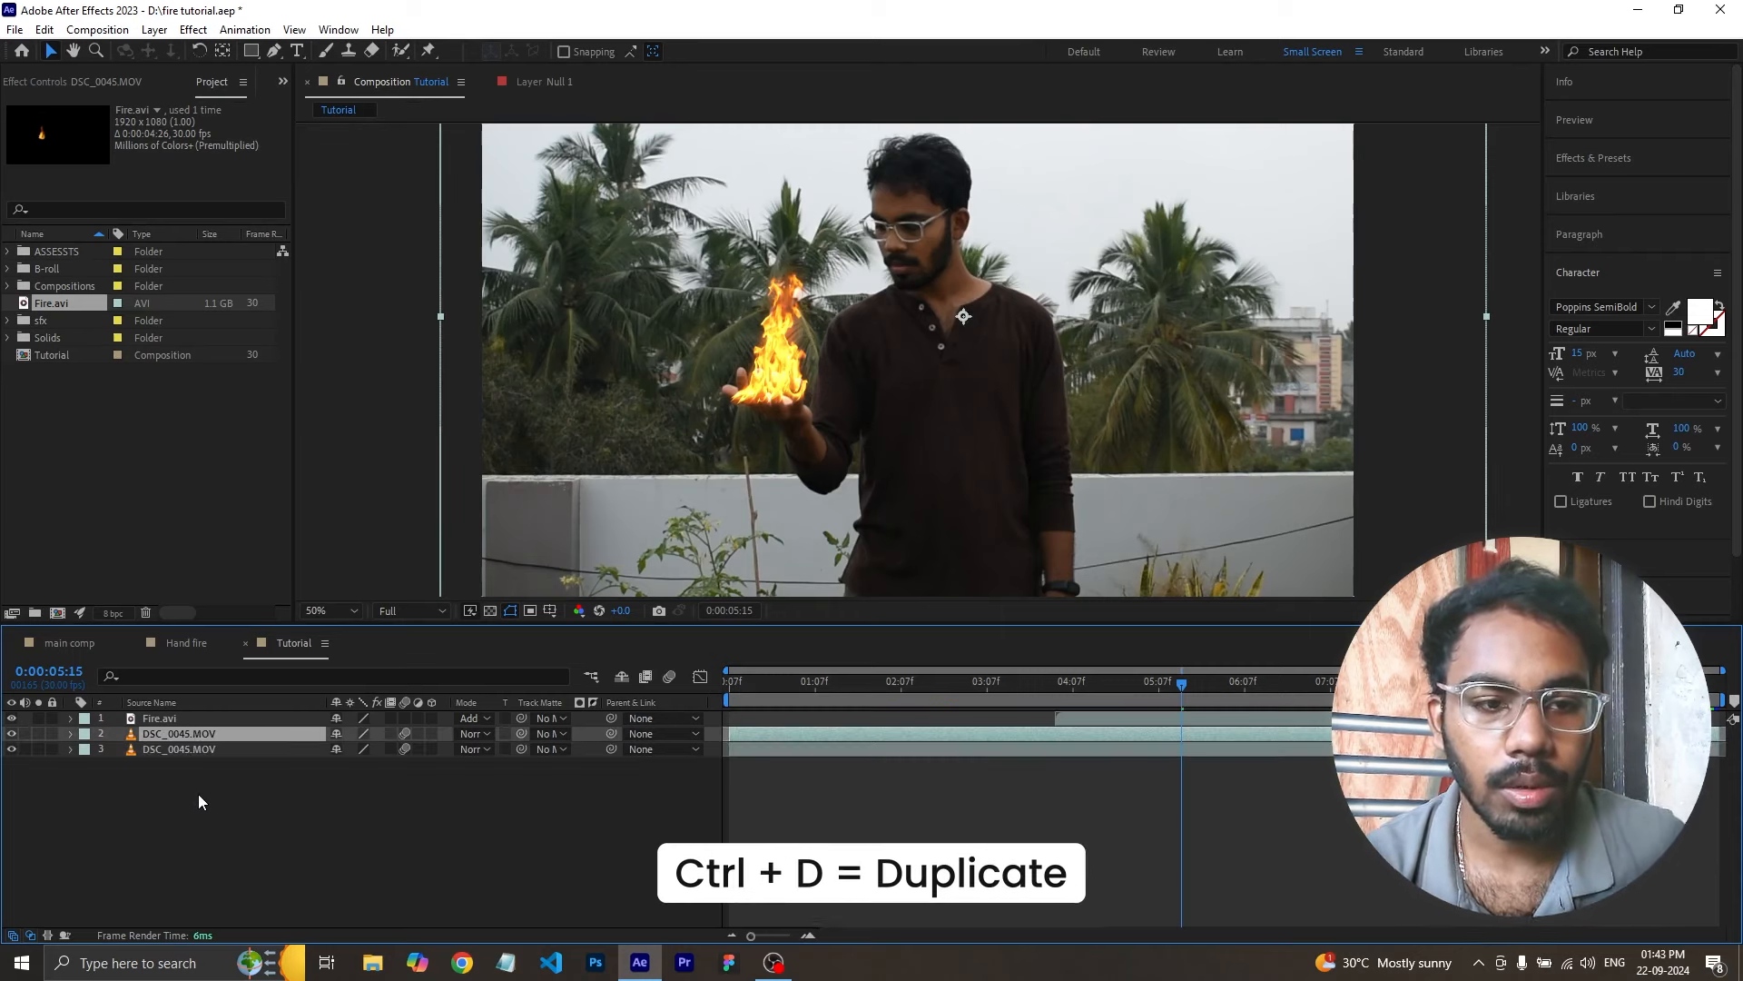
# - Apply the Mocha AE effect to the upper DSC_0045.MOV copy and launch Mocha from it
pyautogui.click(193, 29)
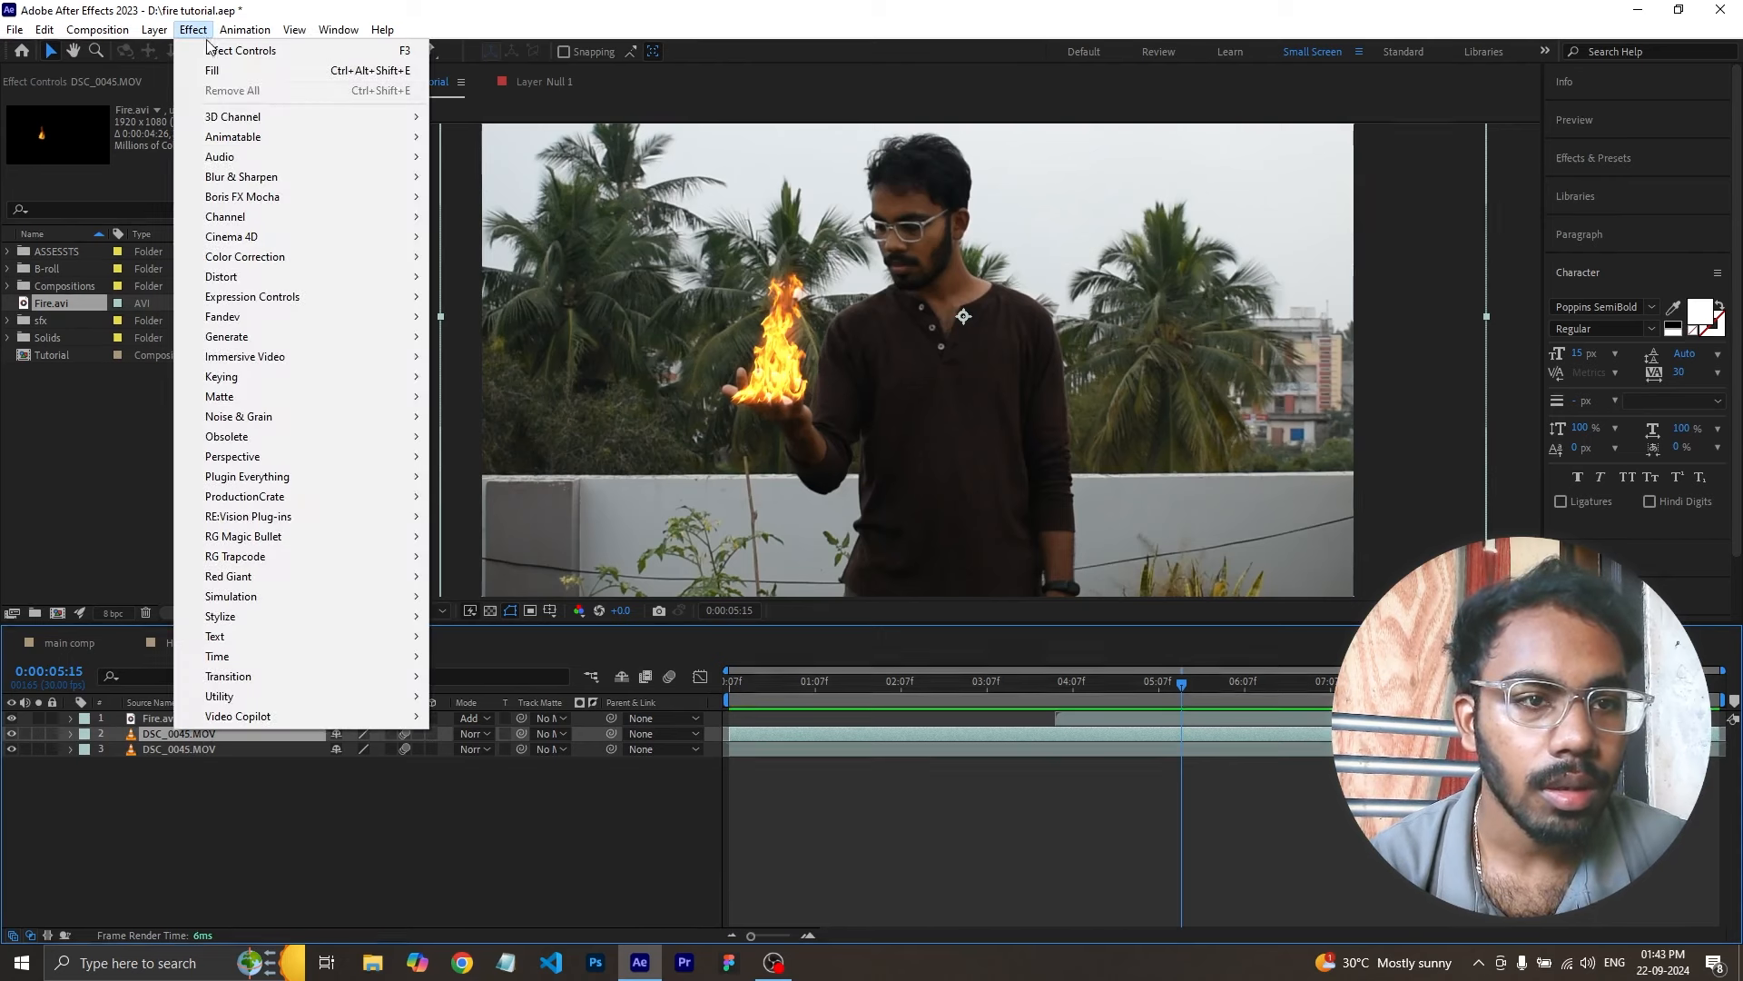
pyautogui.moveTo(247, 204)
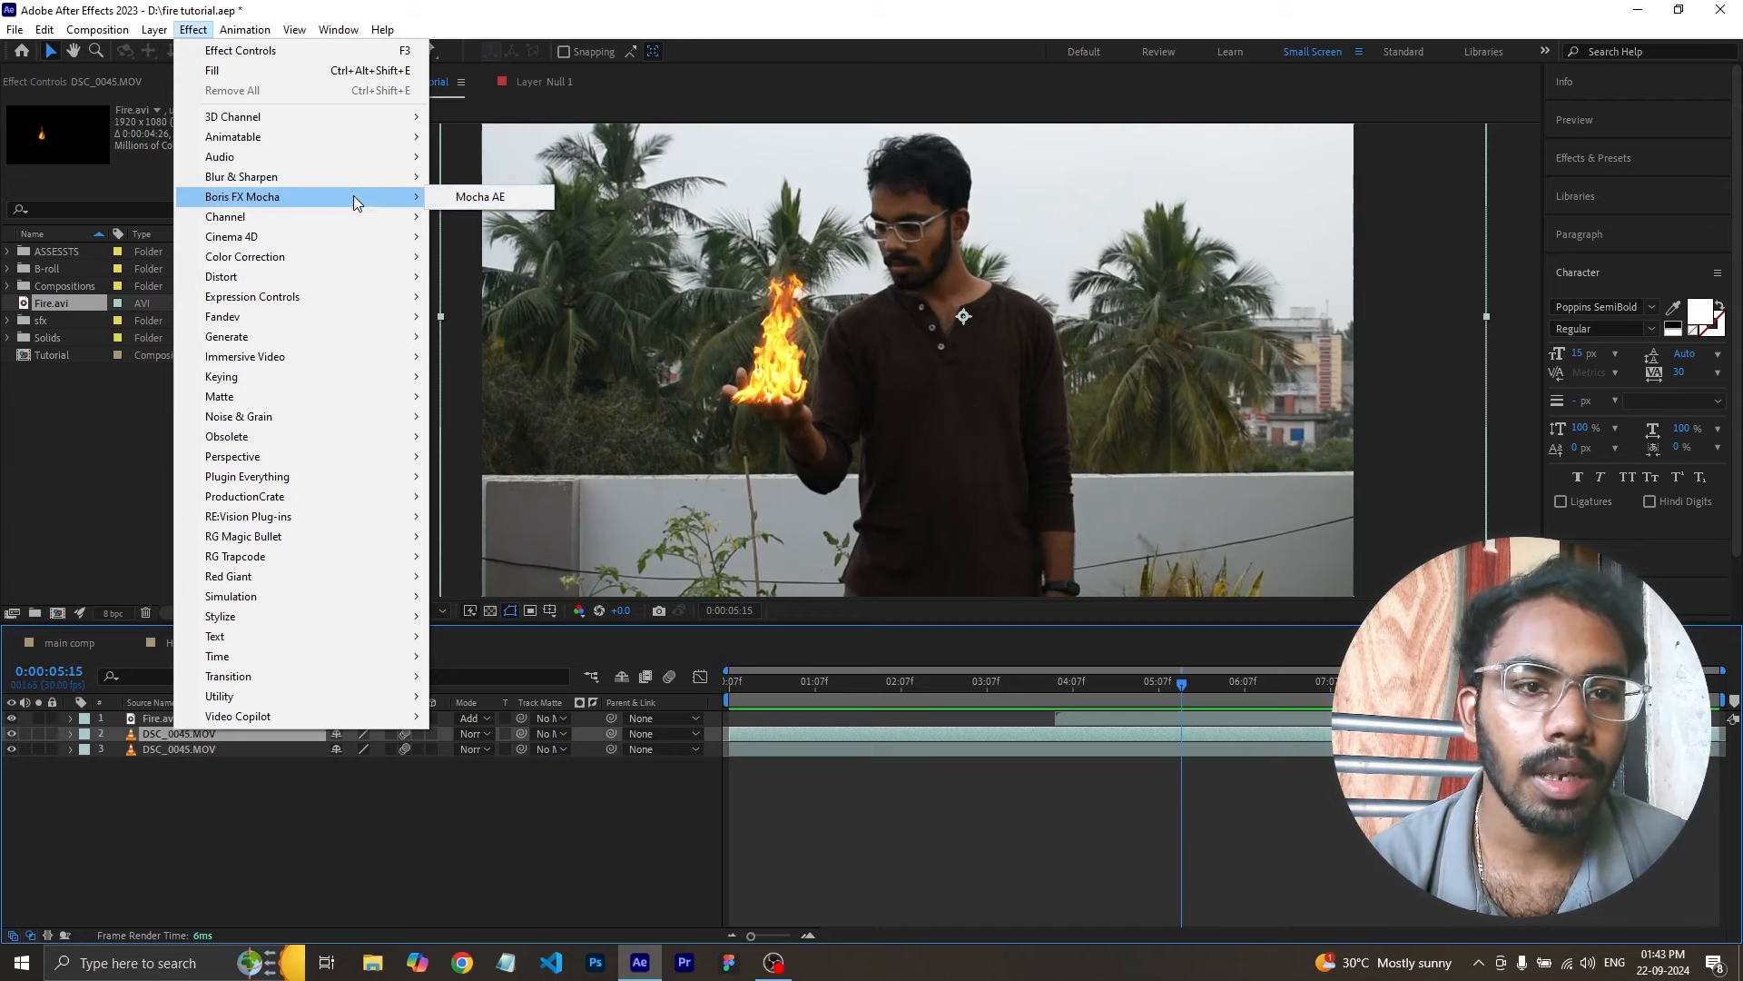
pyautogui.click(503, 200)
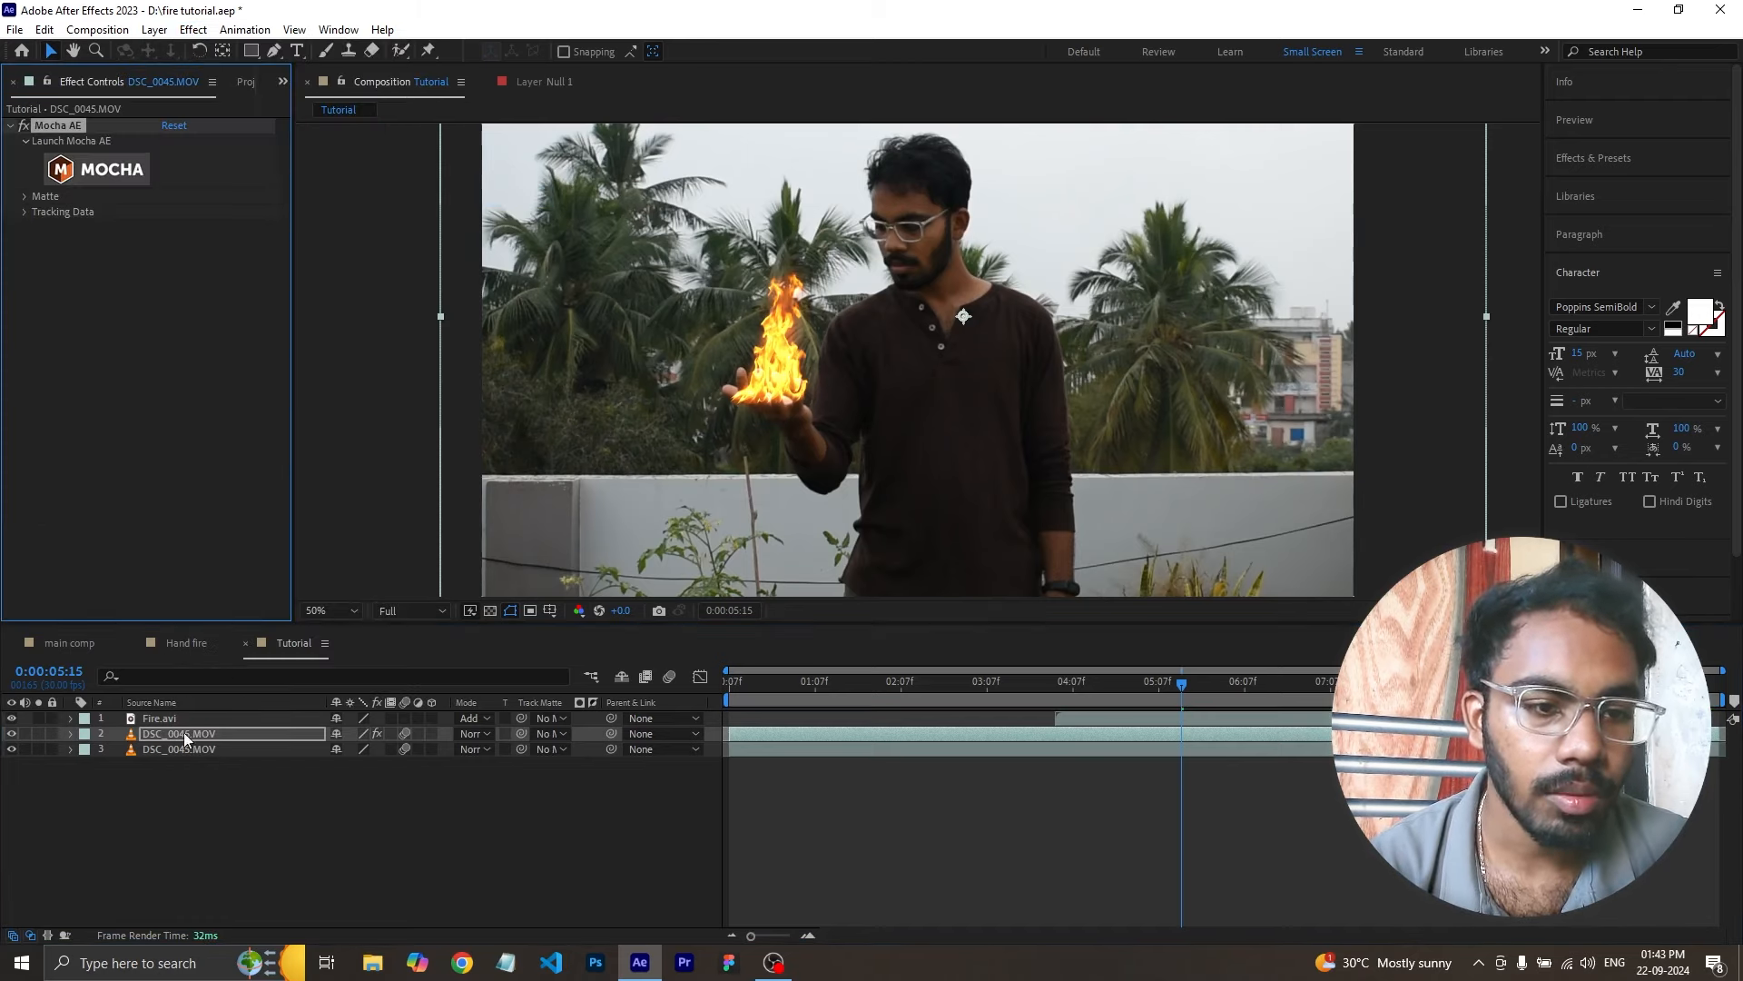
pyautogui.click(113, 171)
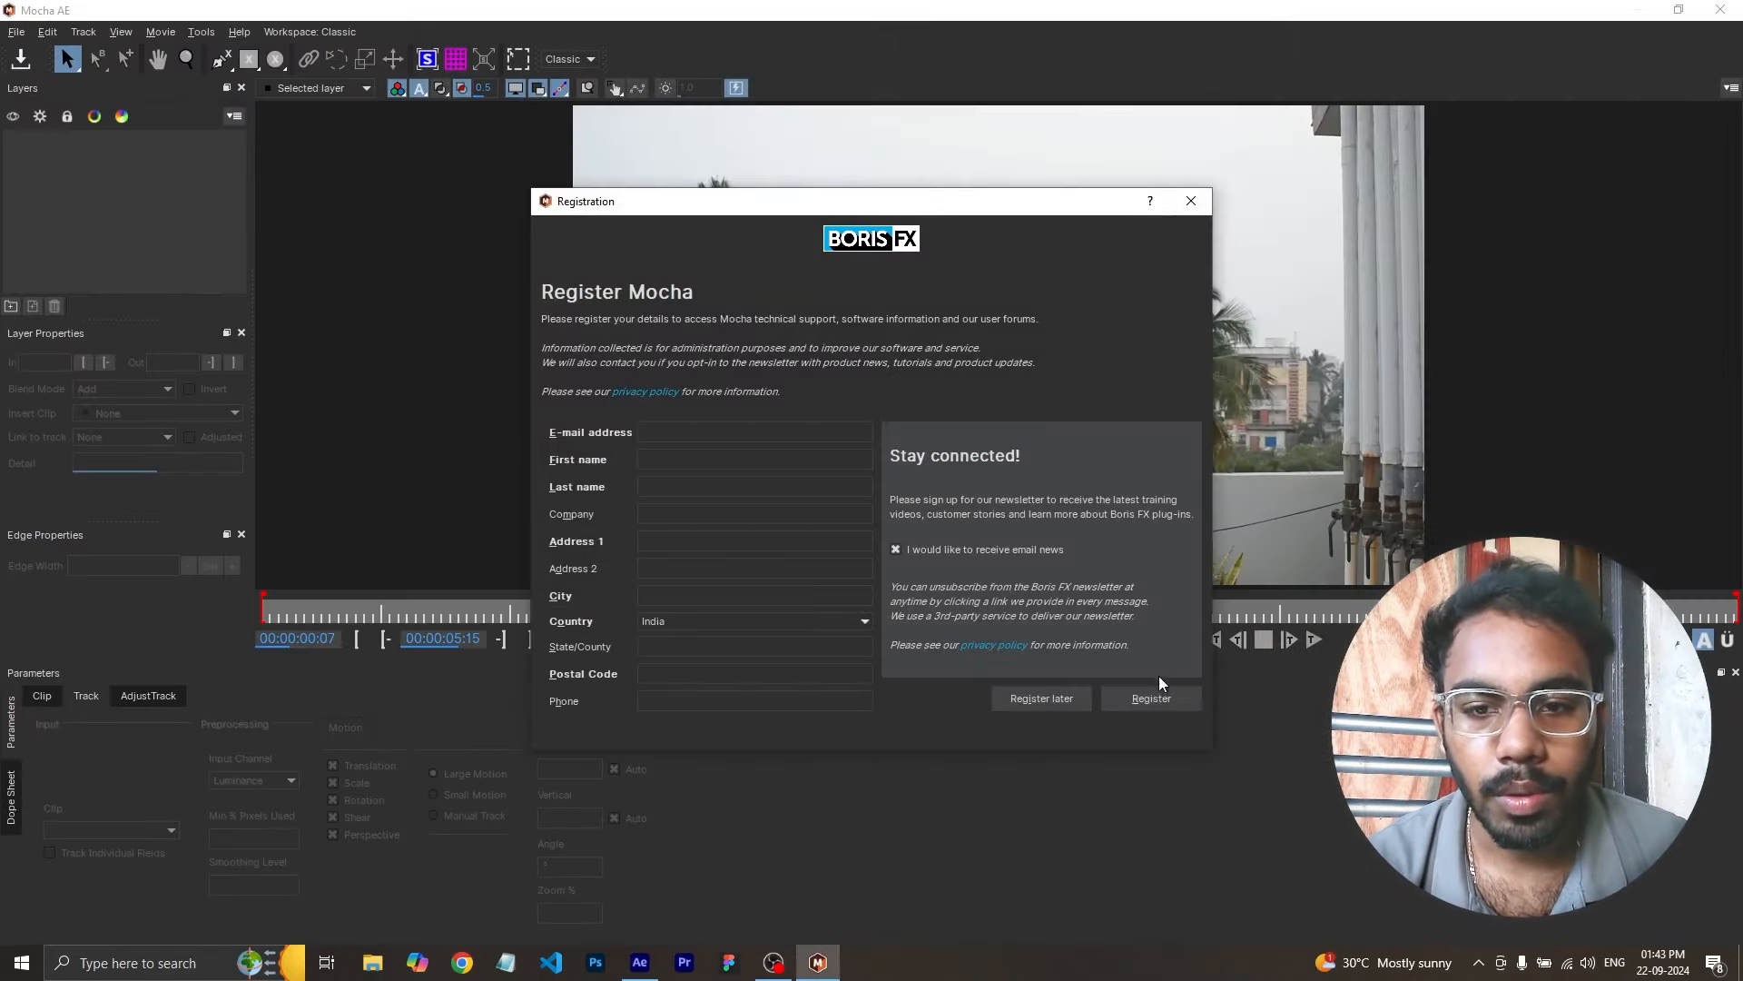
# - Postpone the Mocha registration, dismiss the Boris FX message and welcome windows, and postpone the usage statistics decision
pyautogui.click(1027, 698)
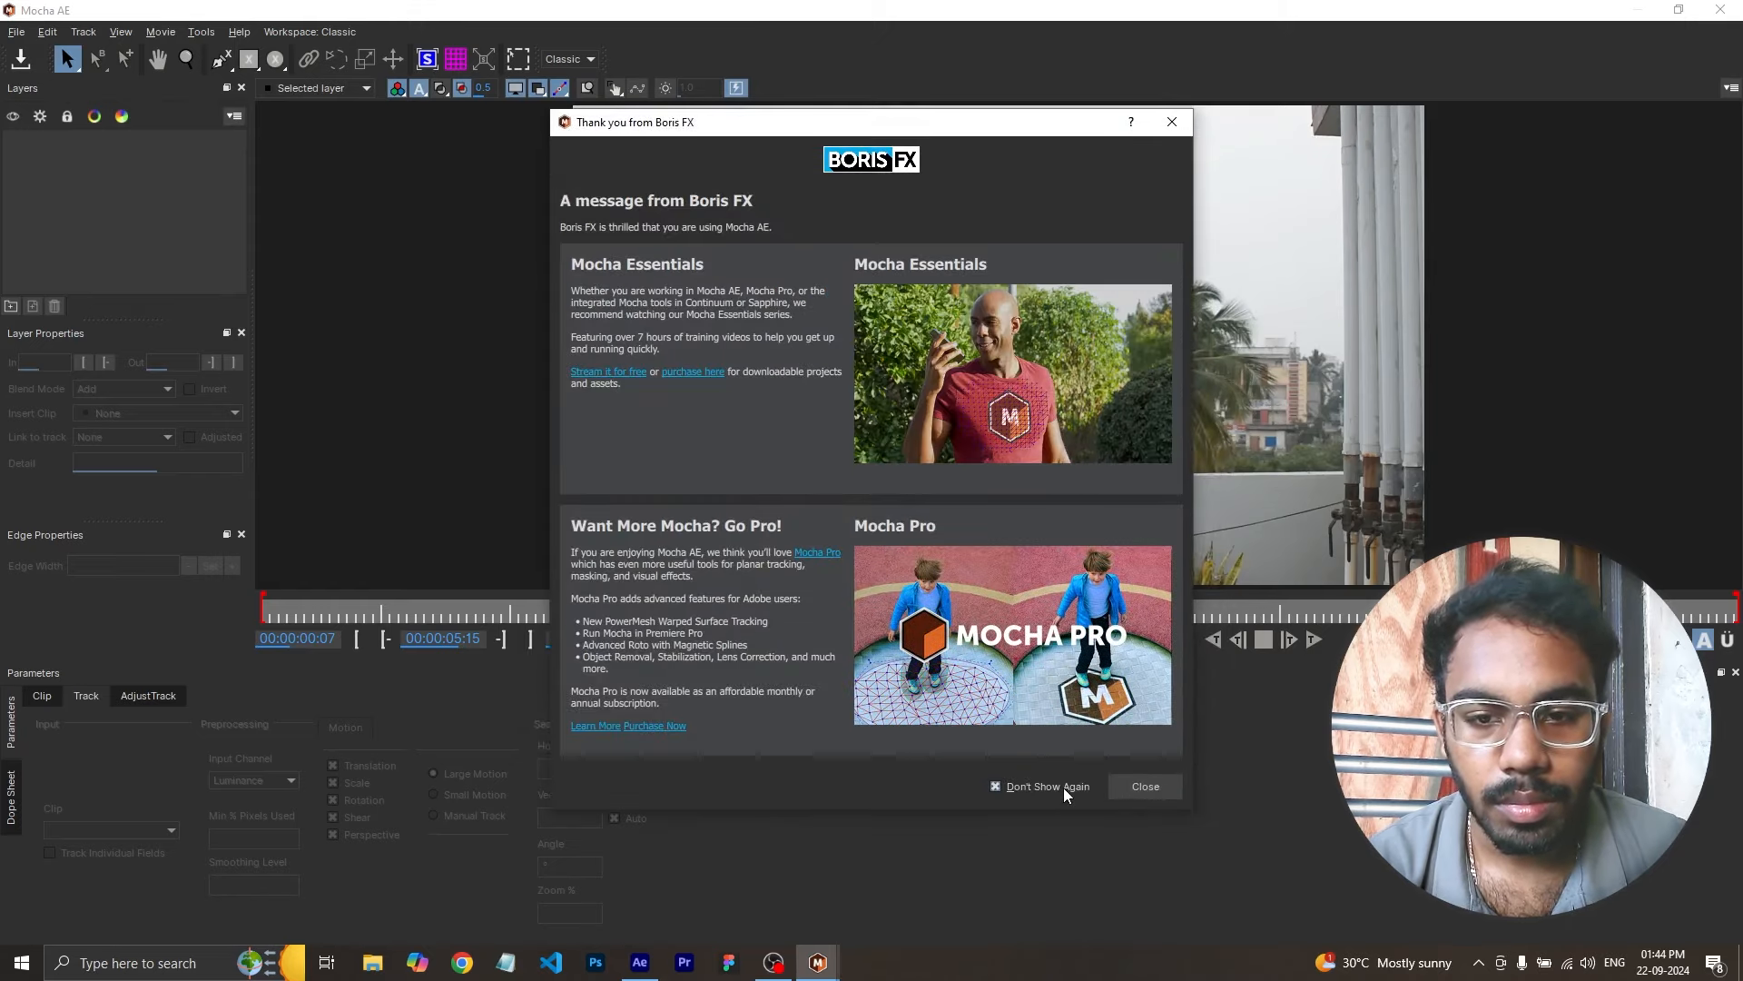
pyautogui.click(1141, 787)
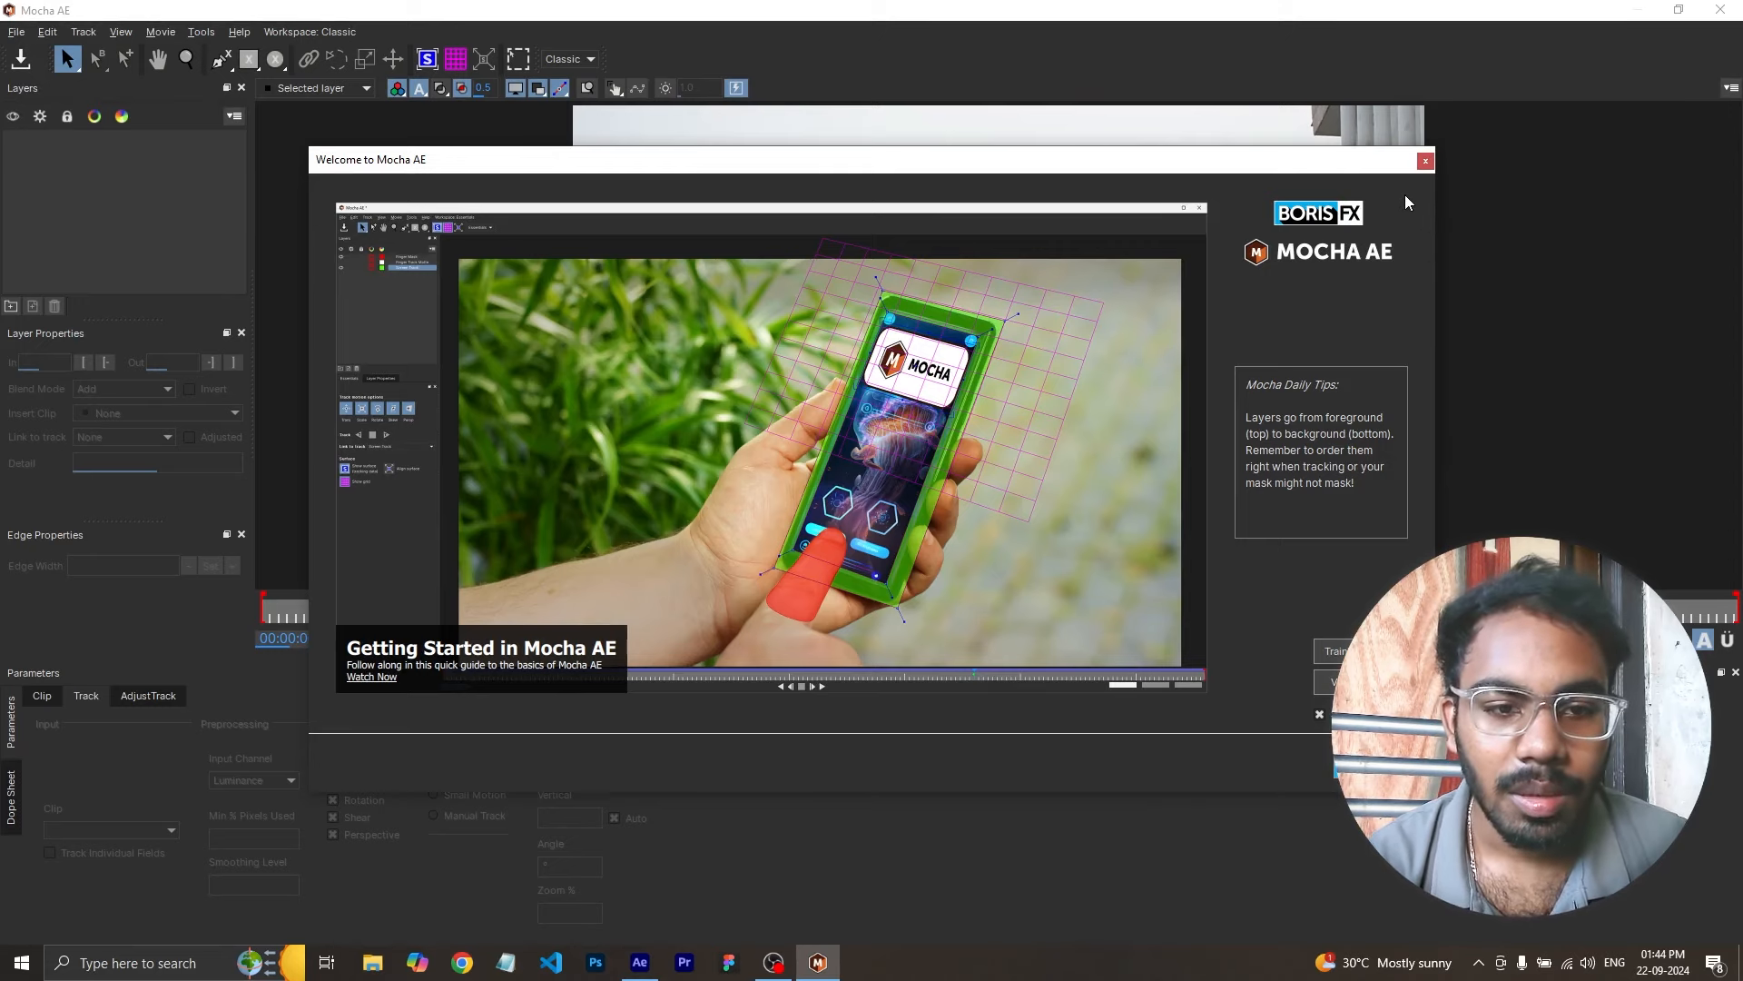
pyautogui.click(1426, 162)
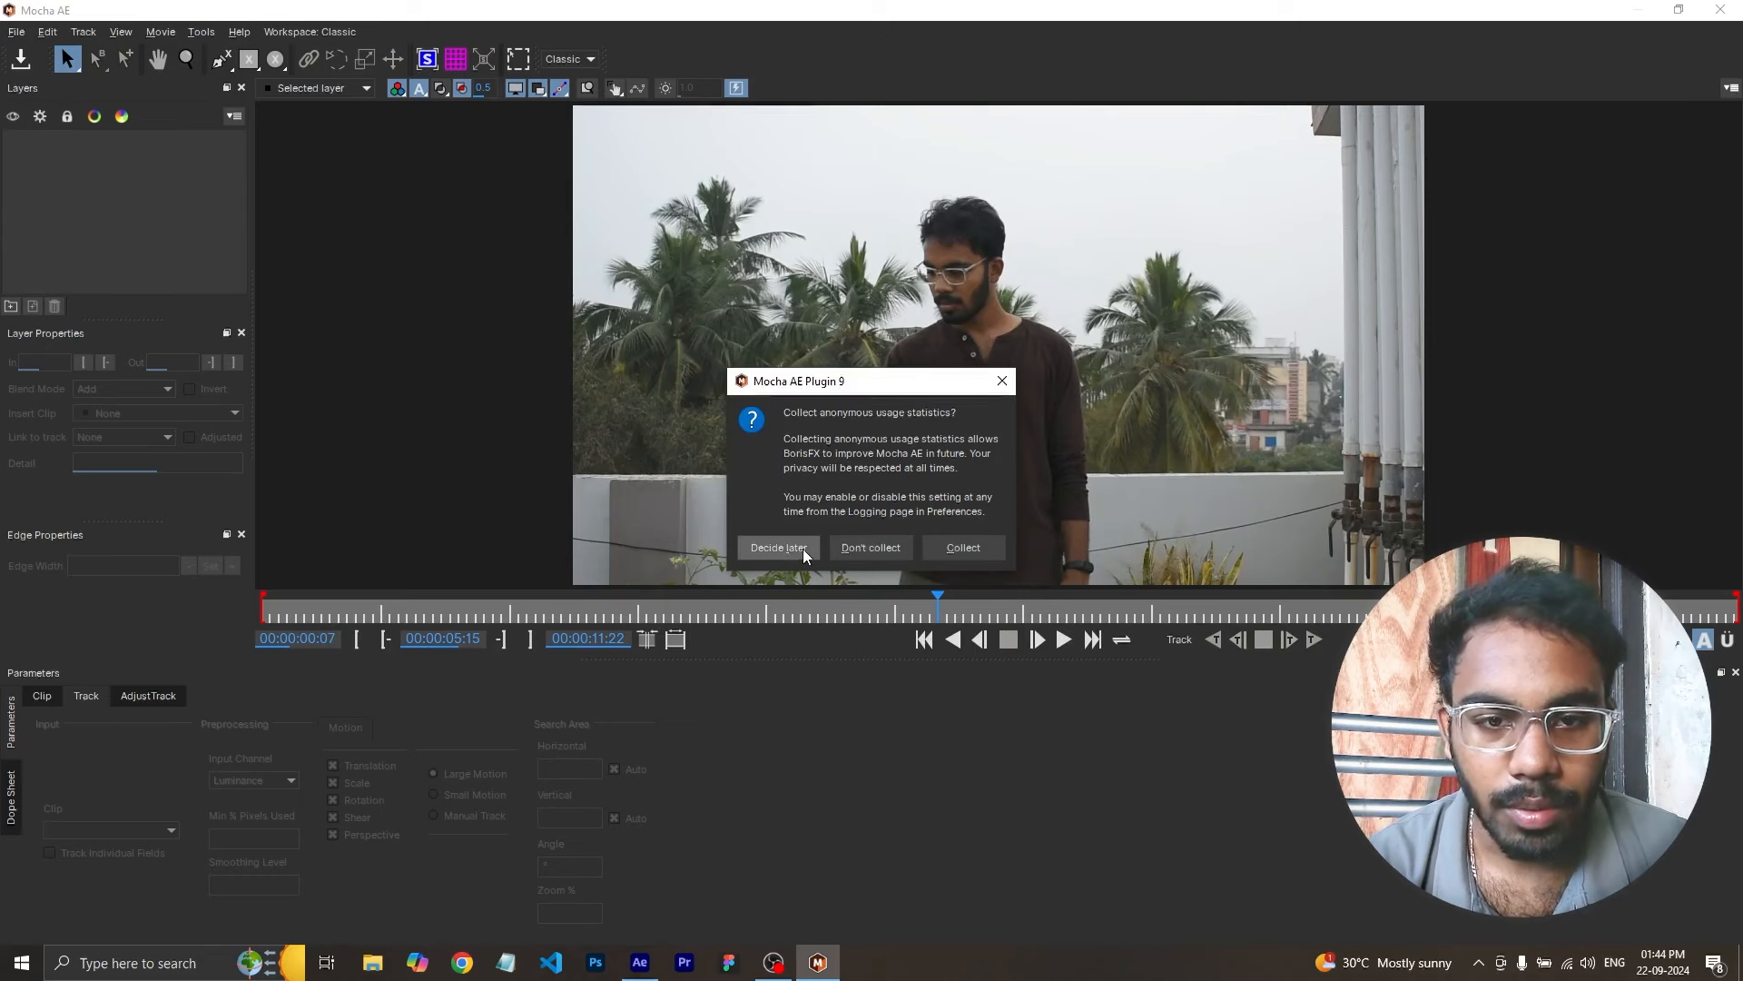
pyautogui.click(778, 547)
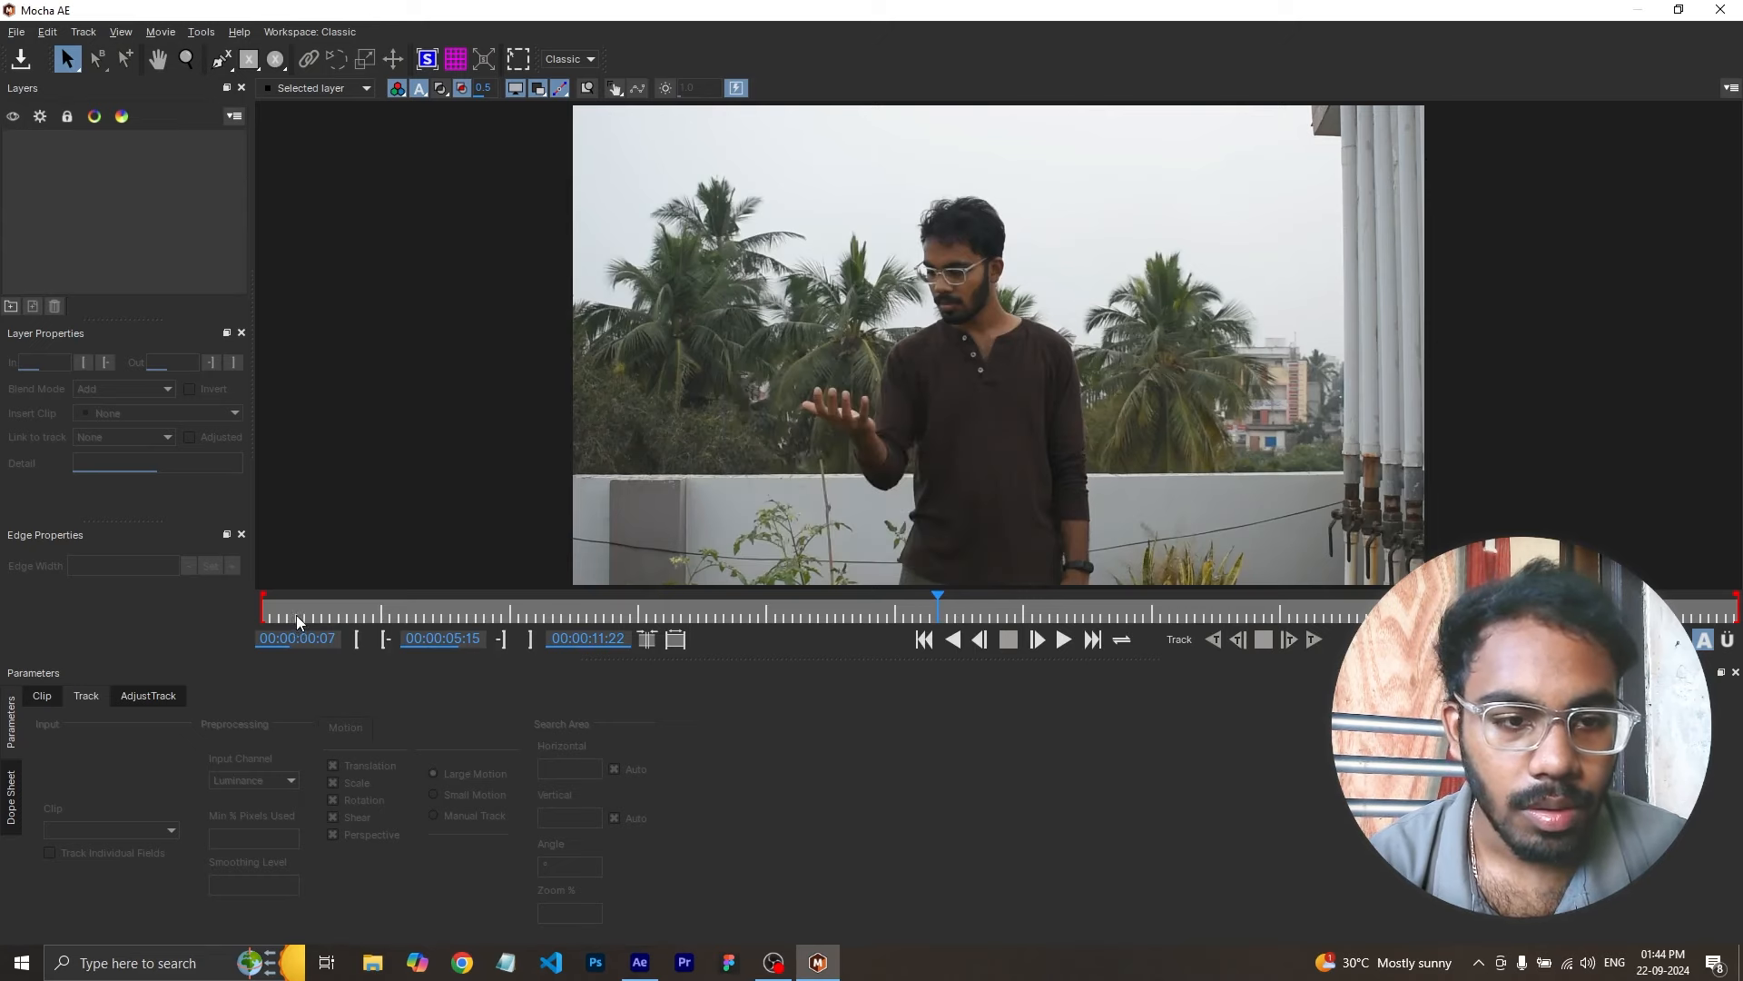
# - Go to 0:00:04:19, where the palm is open, and activate the Create X-Spline Layer tool
pyautogui.moveTo(299, 622); pyautogui.dragTo(821, 597)
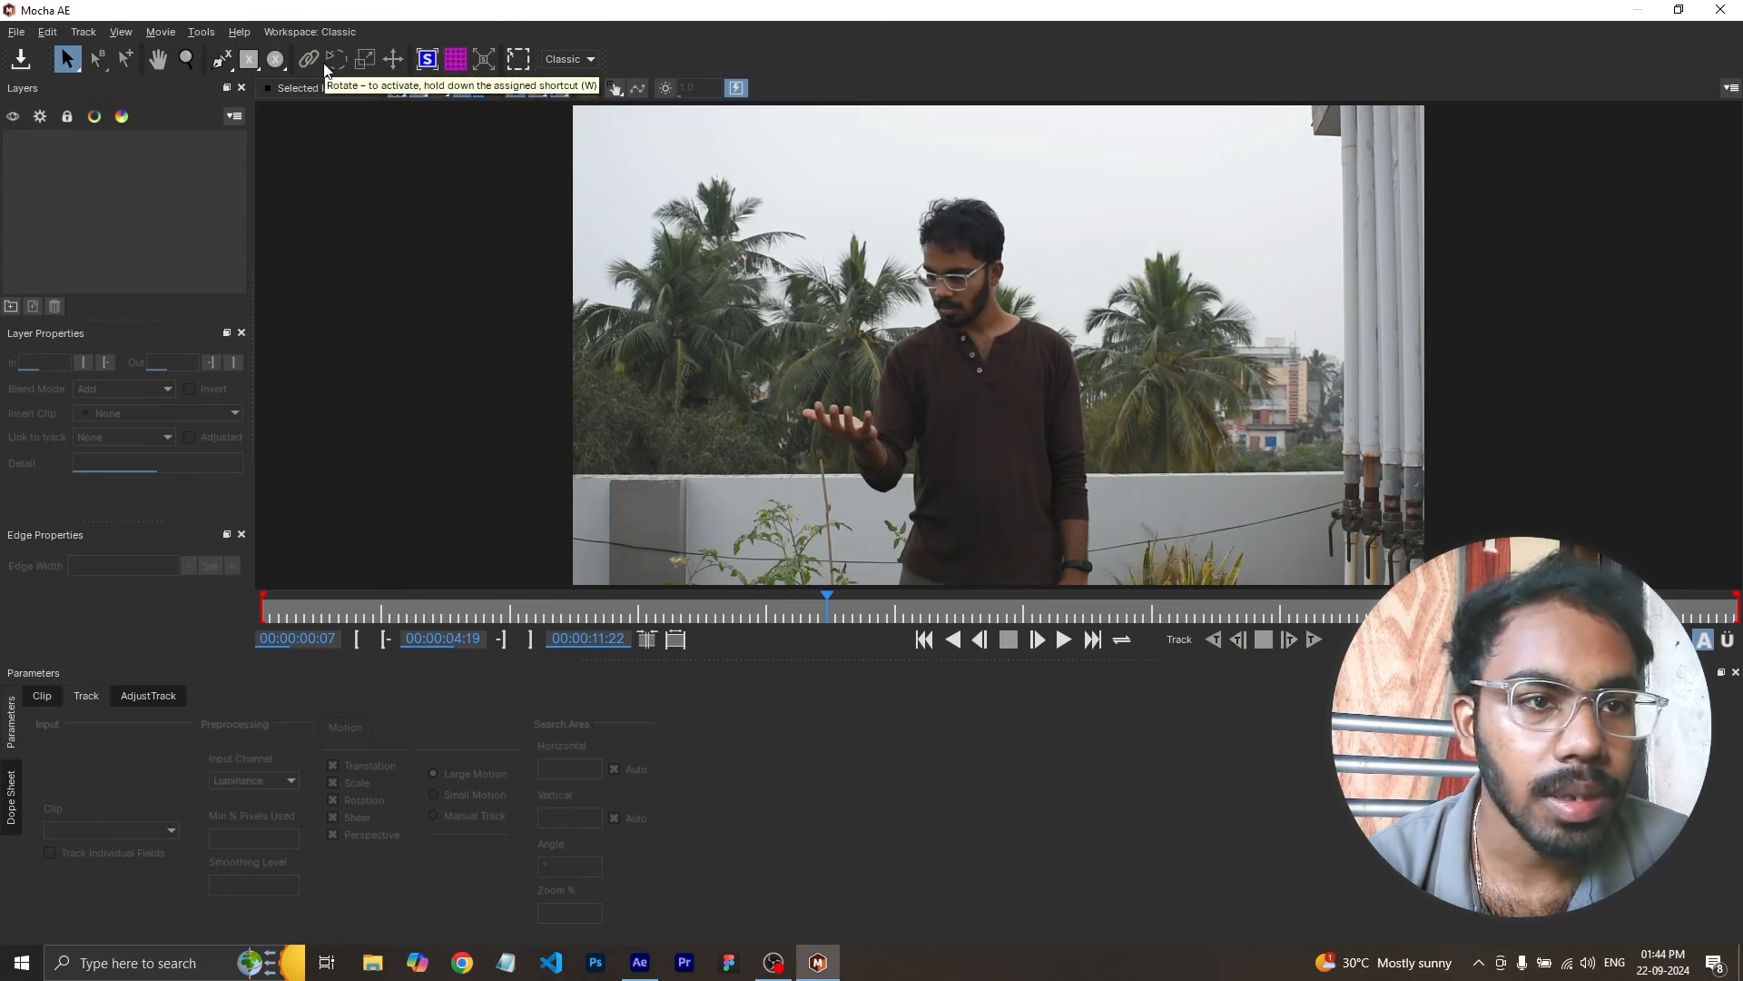
pyautogui.click(224, 67)
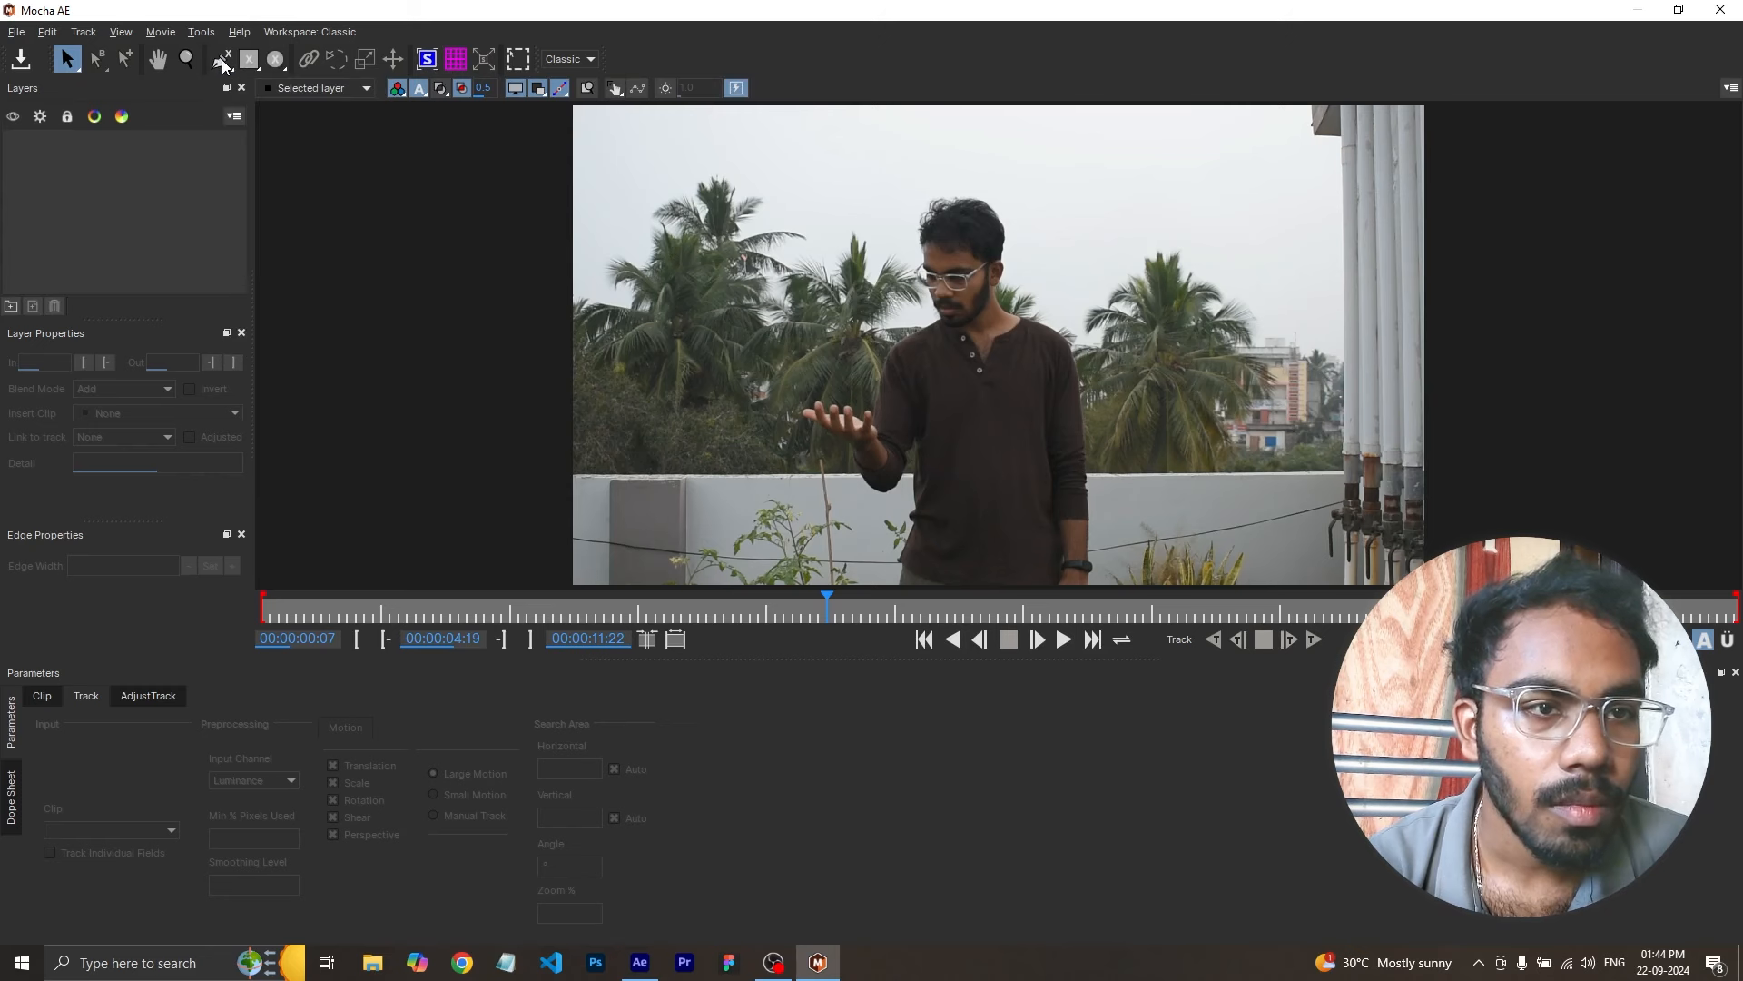
pyautogui.click(222, 66)
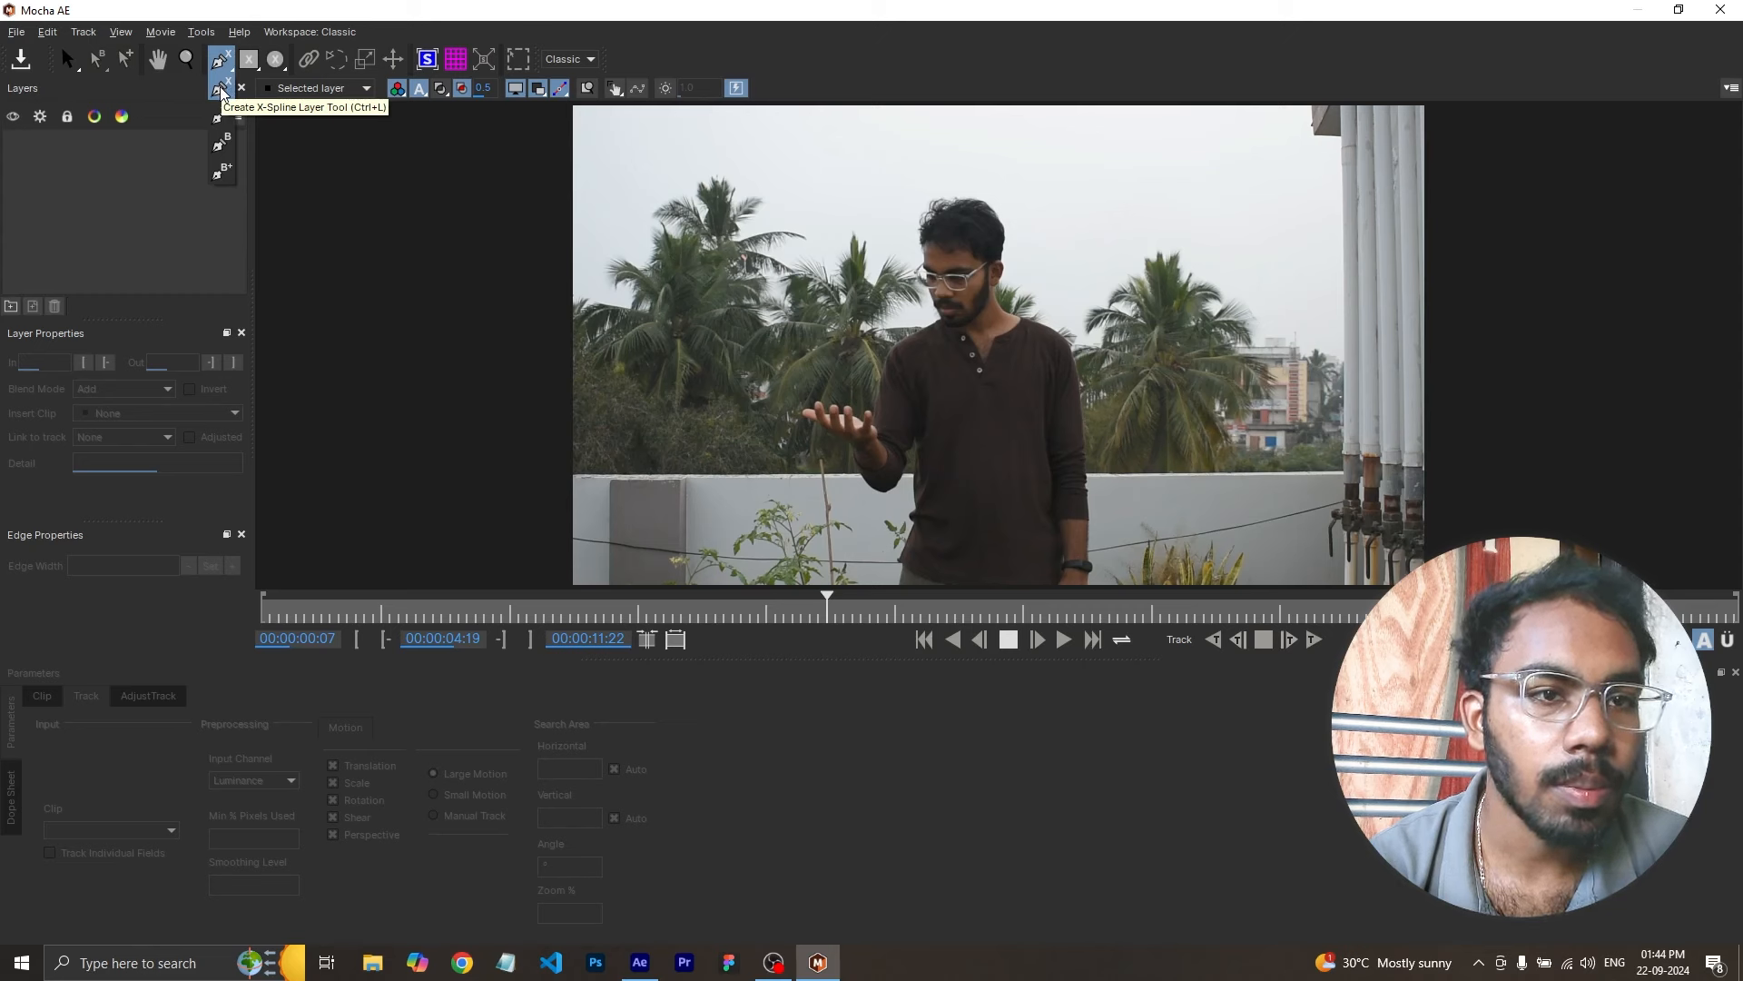
pyautogui.click(222, 92)
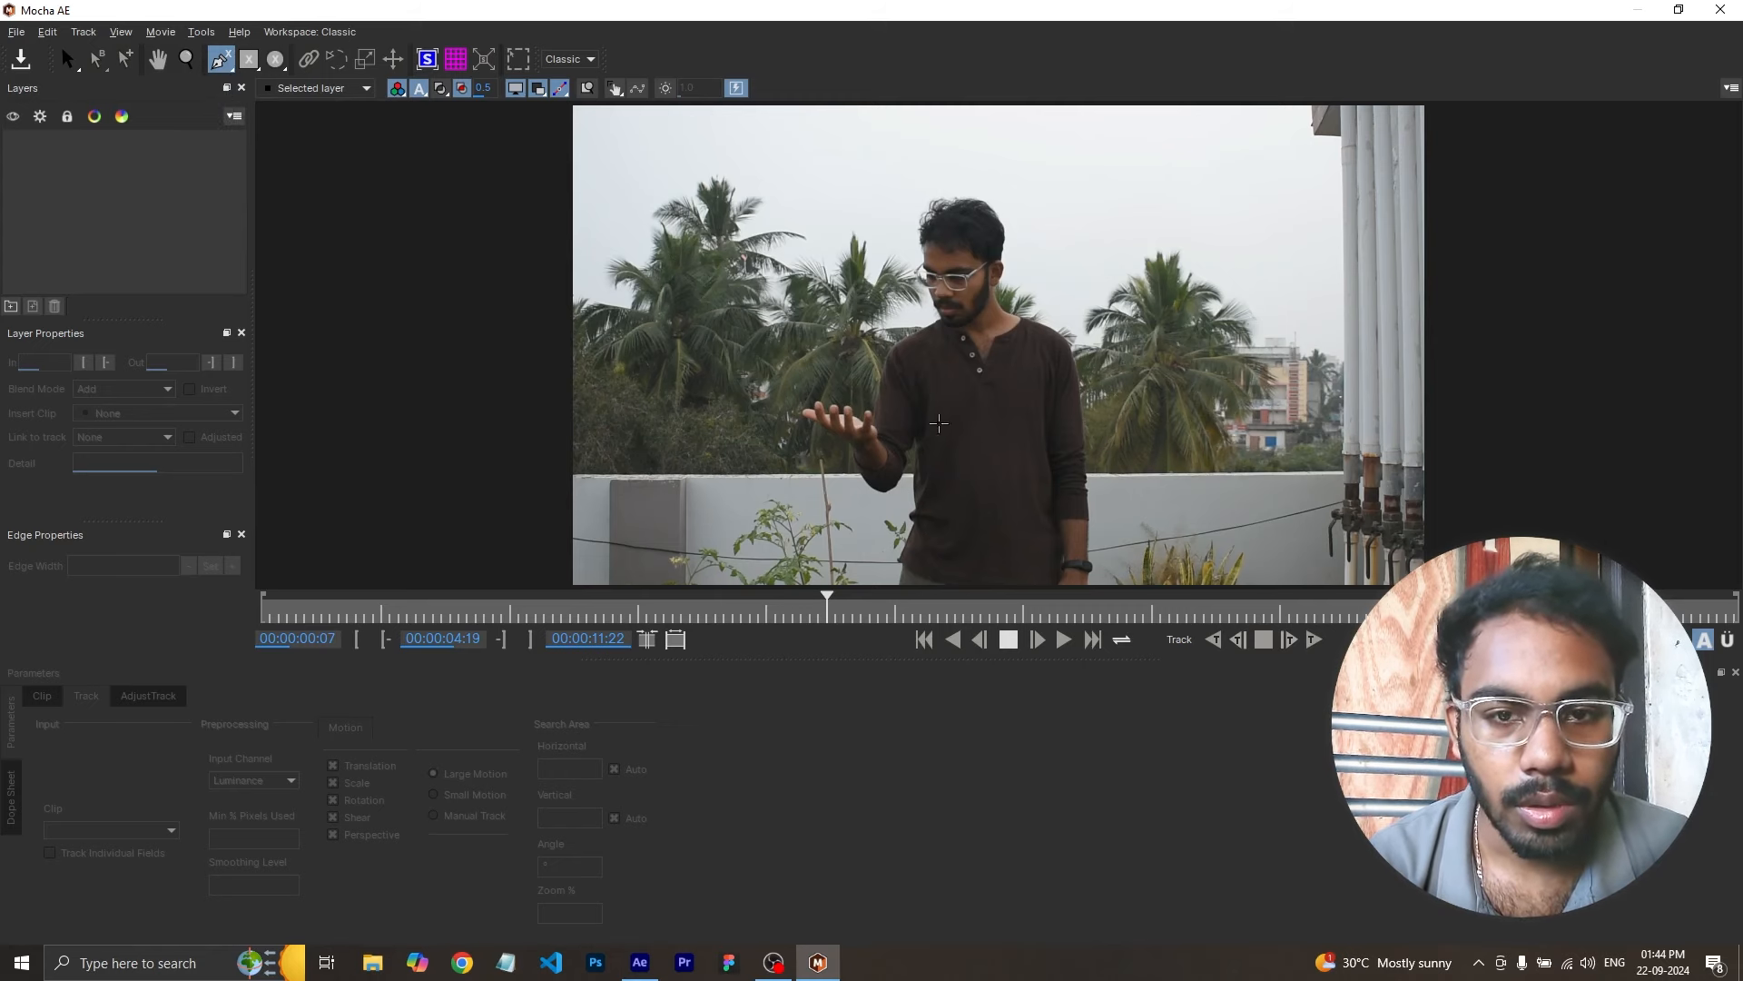
pyautogui.click(859, 402)
pyautogui.press('z')
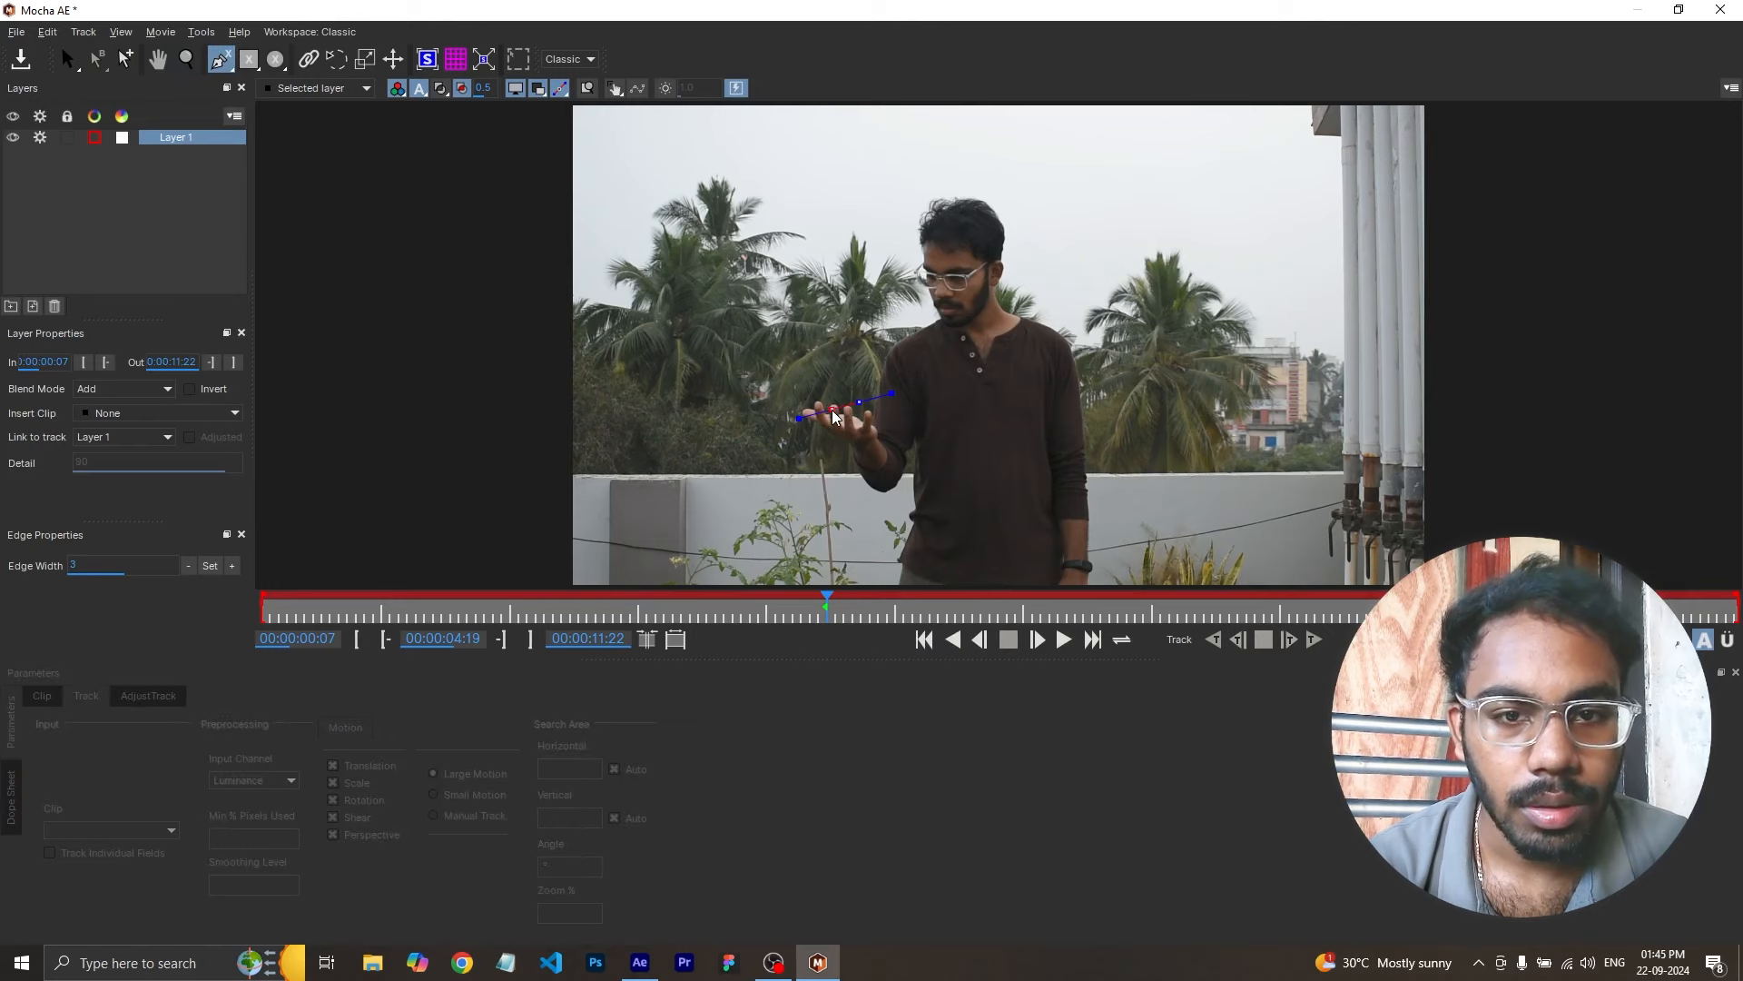
pyautogui.hotkey('ctrl', 'z')
# - Remove the stray spline and begin a new X-Spline on the open hand, tracing the first two raised fingers and the gaps beside them
pyautogui.press('z')
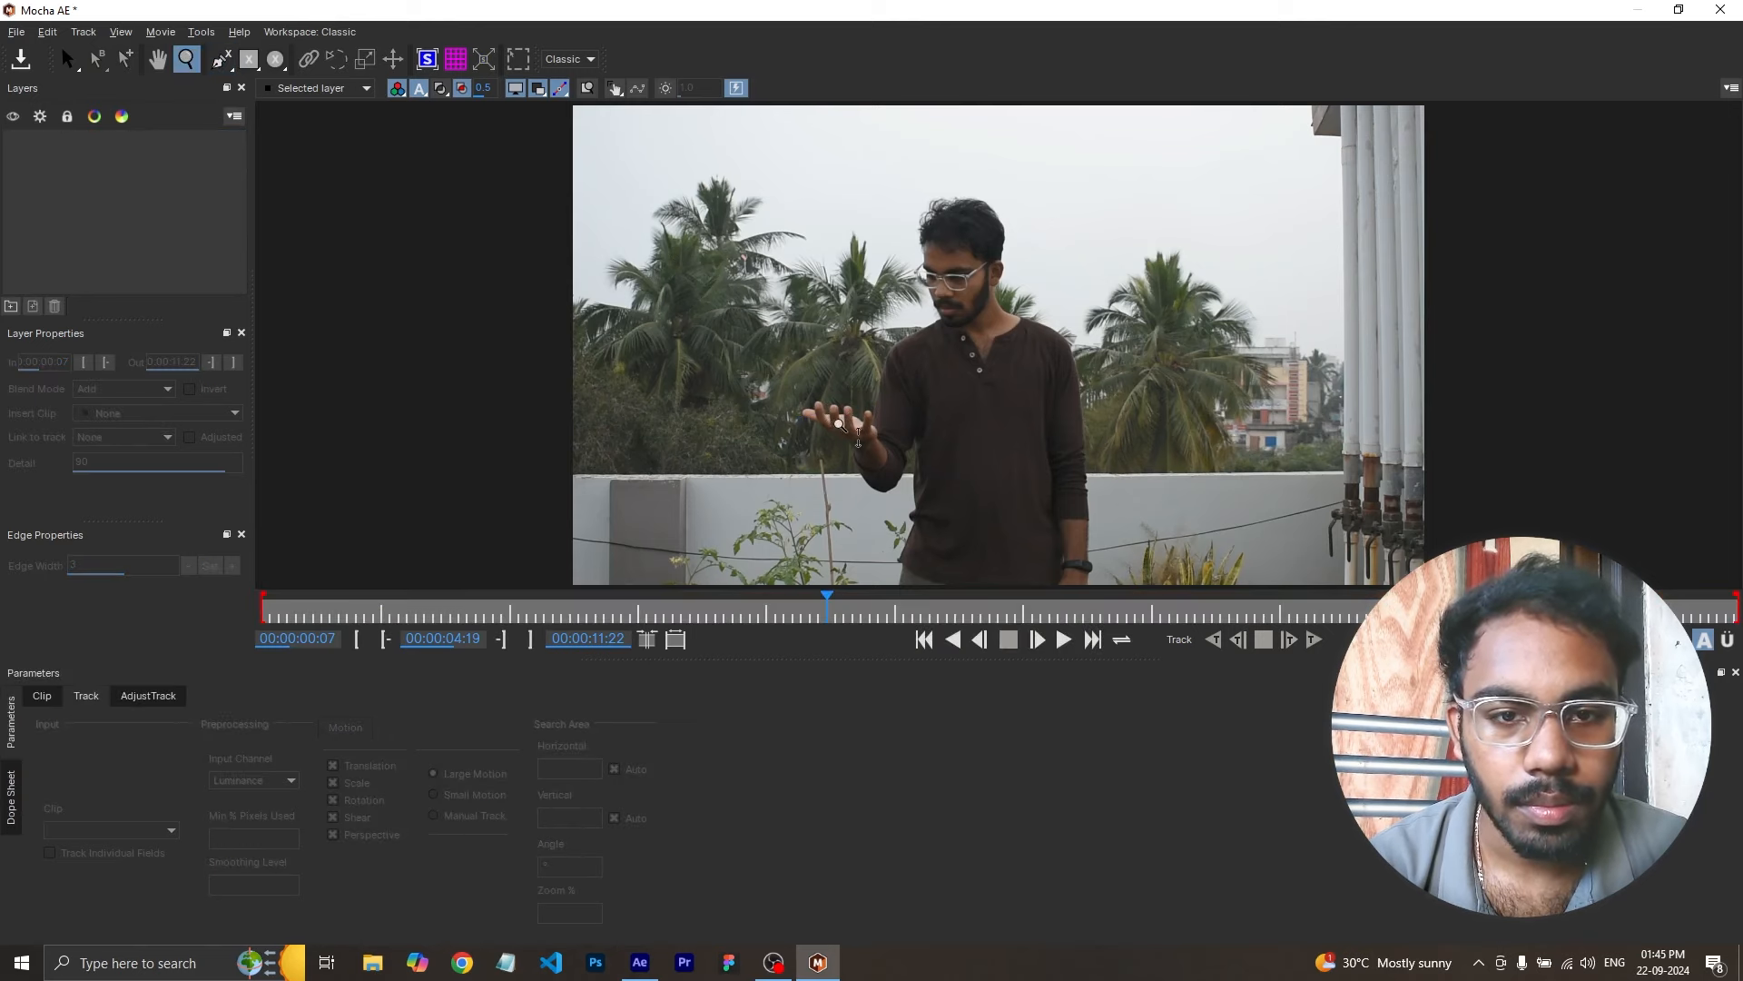
pyautogui.moveTo(840, 424); pyautogui.dragTo(696, 358)
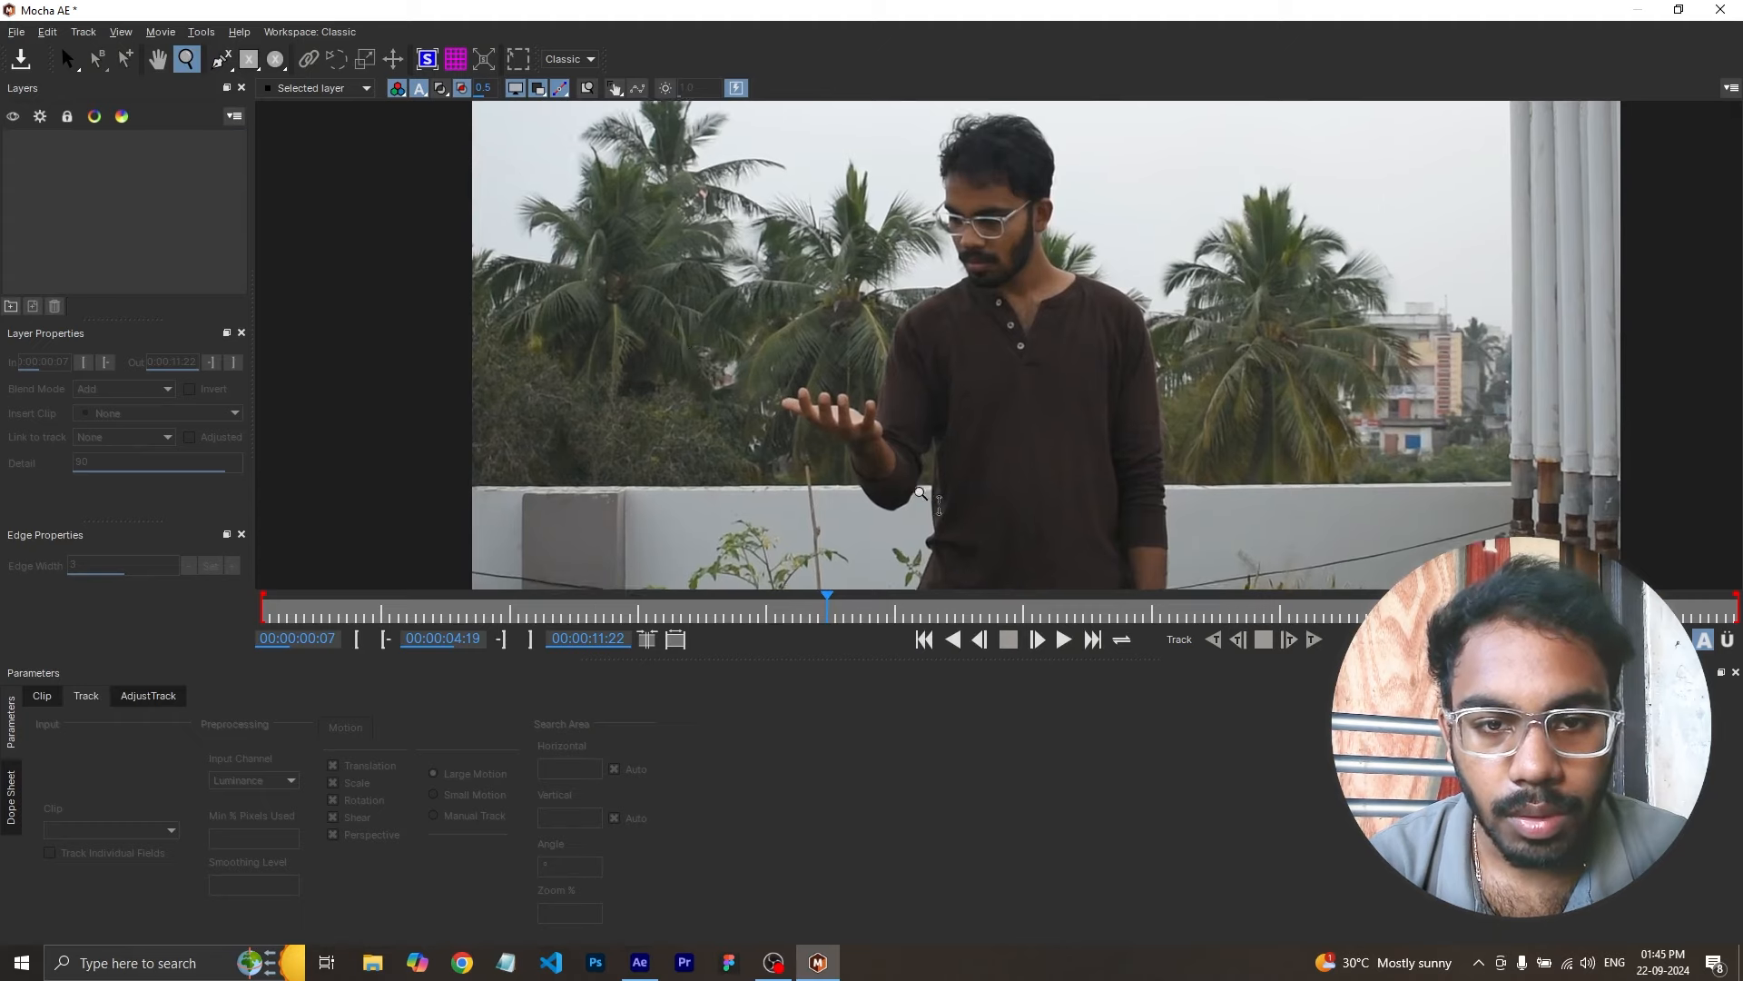
pyautogui.moveTo(799, 399)
pyautogui.mouseDown()
pyautogui.moveTo(942, 446)
pyautogui.moveTo(805, 382)
pyautogui.mouseUp()
pyautogui.hotkey('ctrl', 'l')
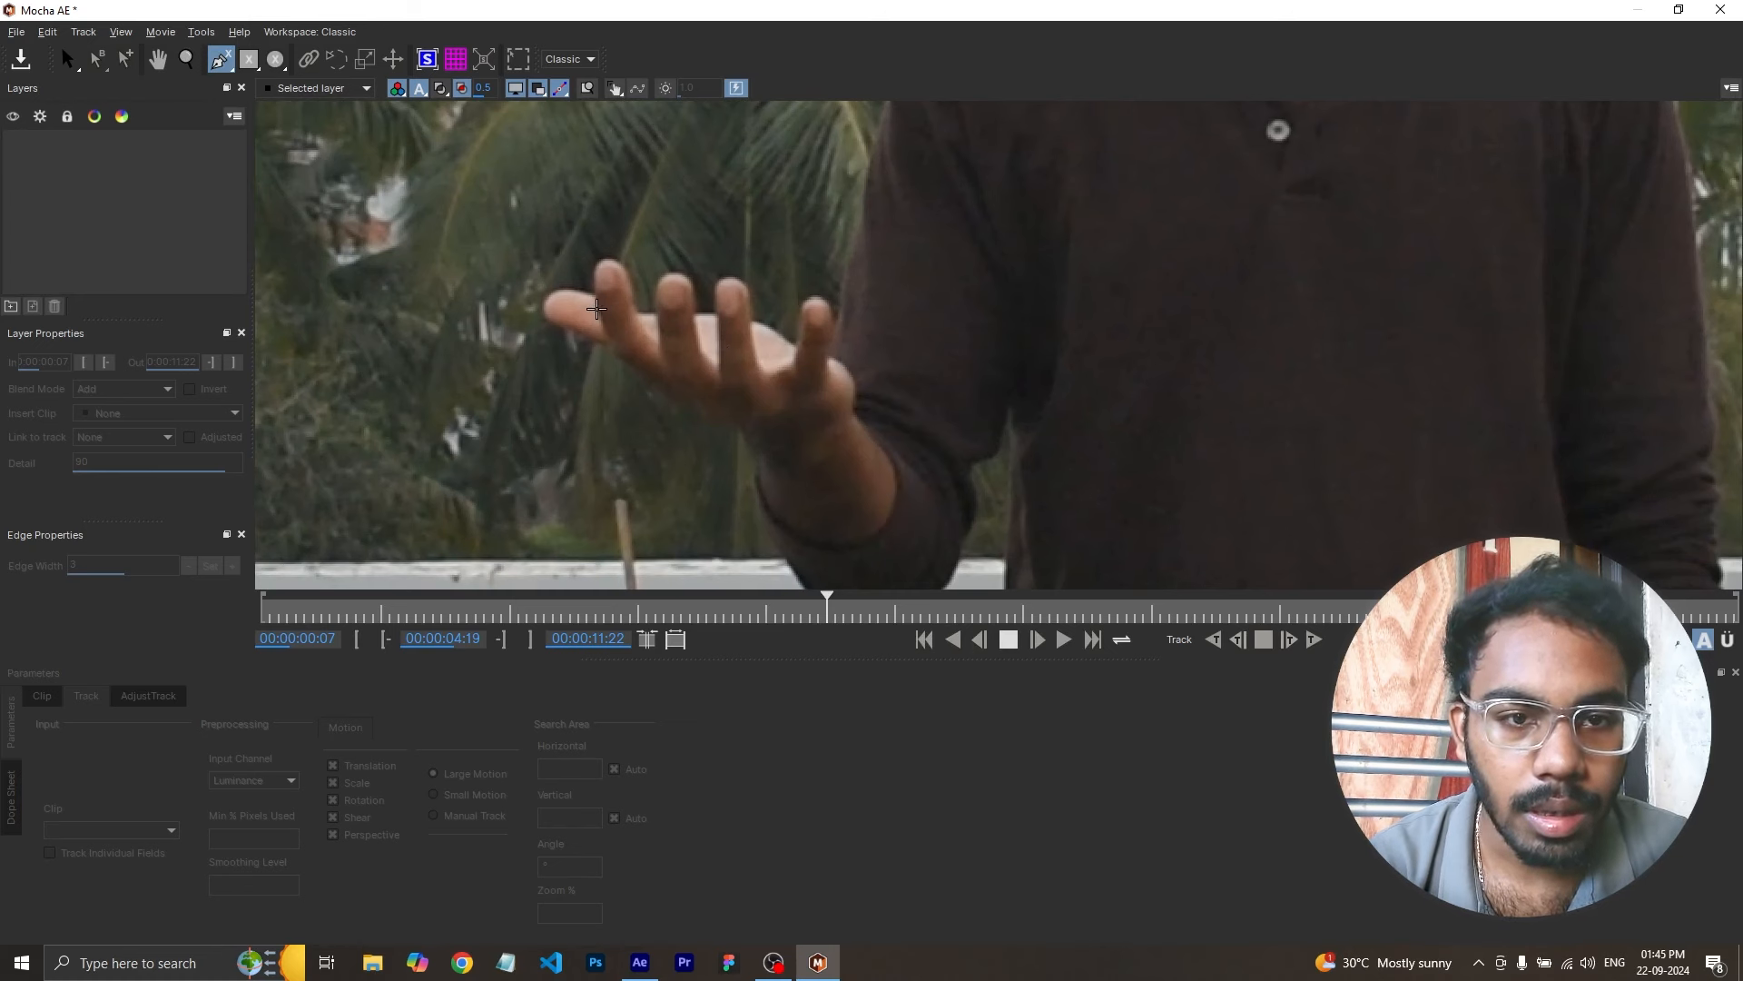
pyautogui.click(594, 280)
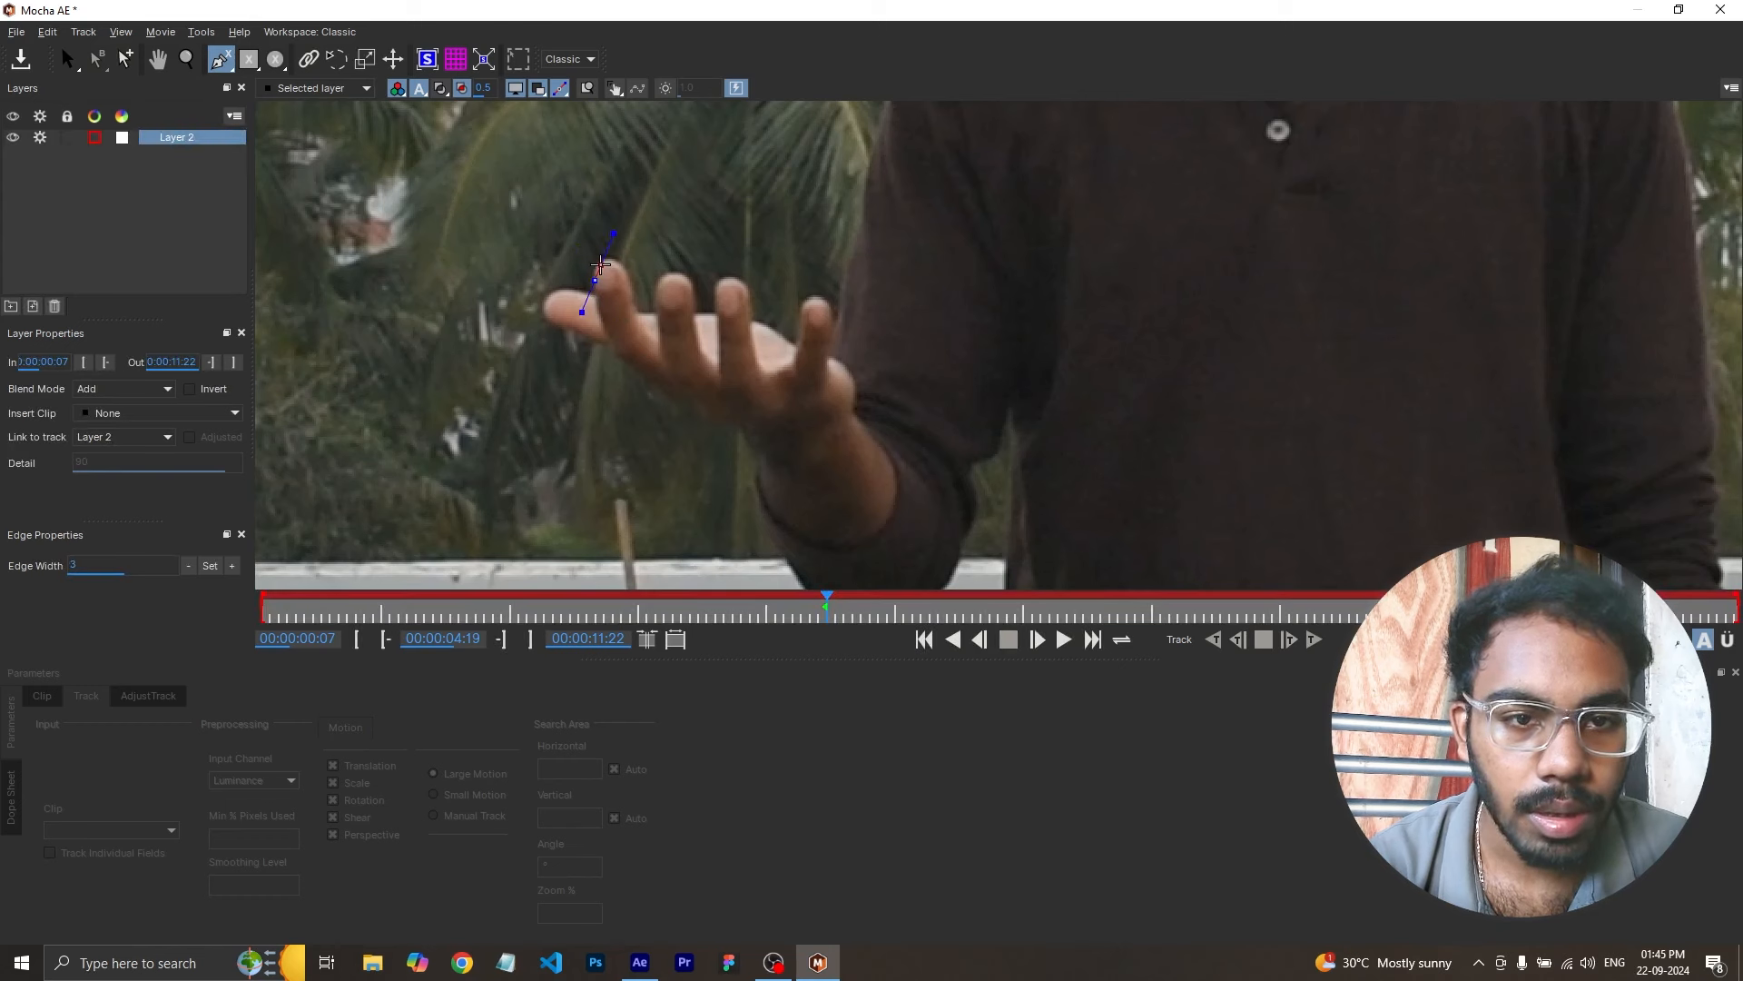
pyautogui.moveTo(629, 289); pyautogui.dragTo(694, 285)
pyautogui.click(695, 282)
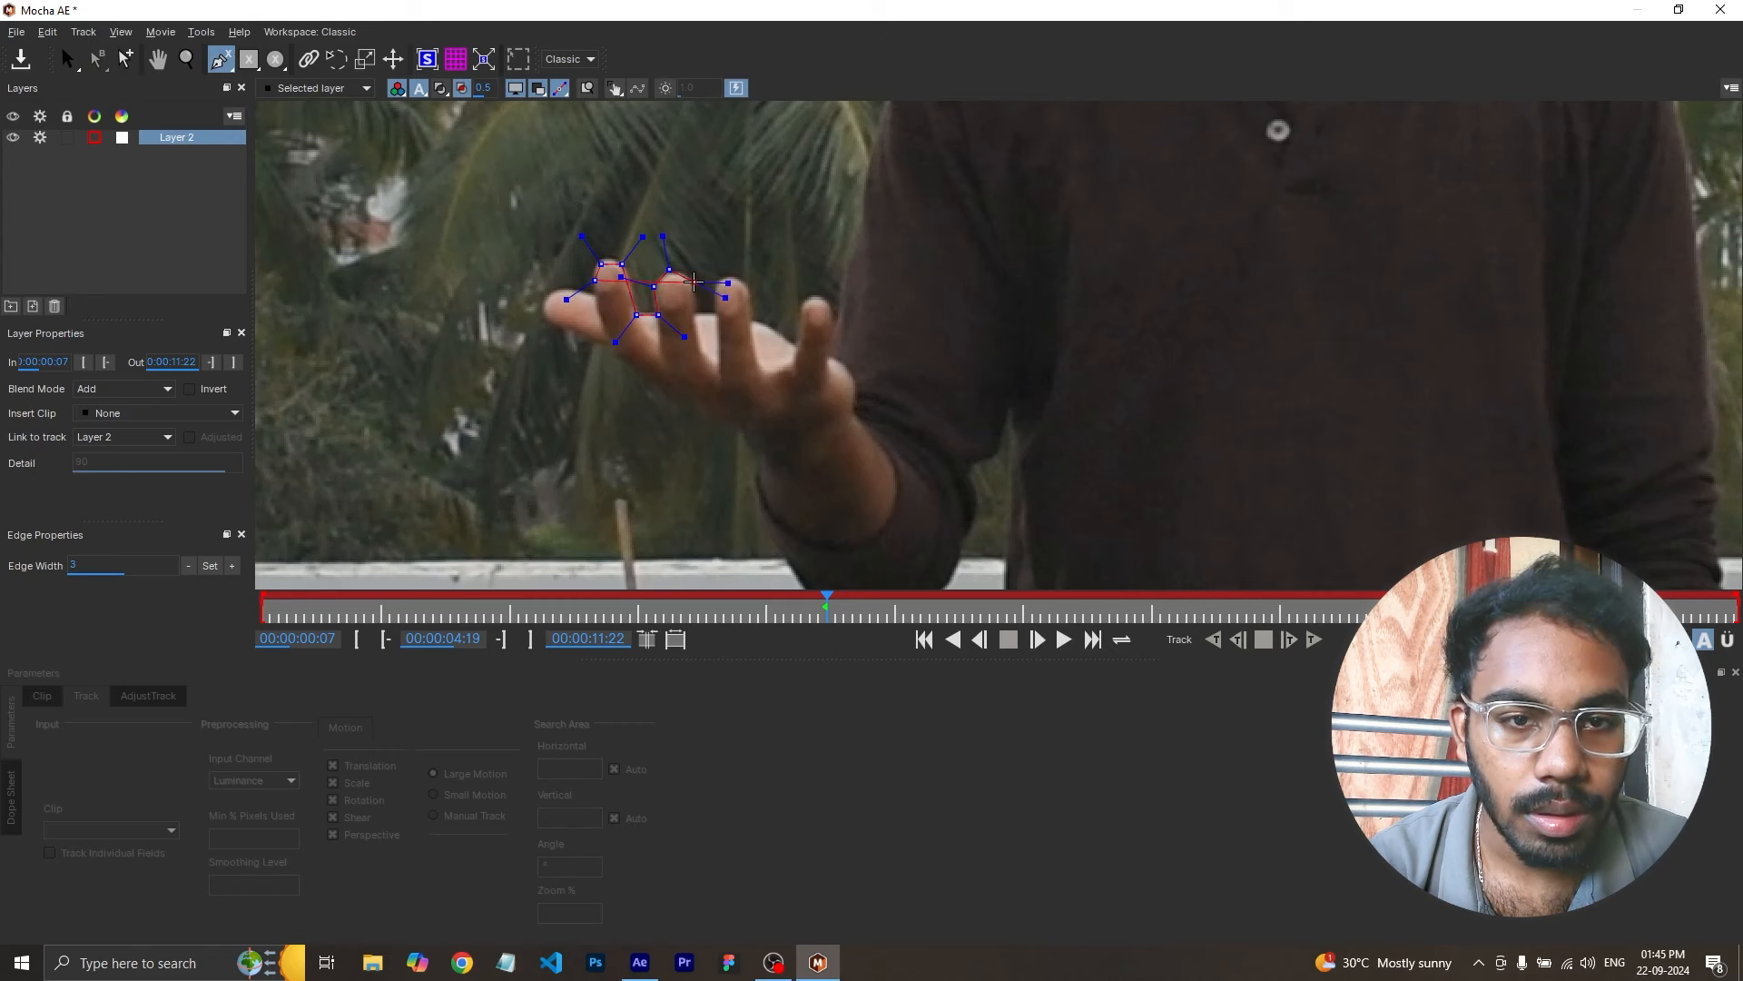
pyautogui.click(694, 317)
pyautogui.moveTo(695, 324); pyautogui.dragTo(716, 286)
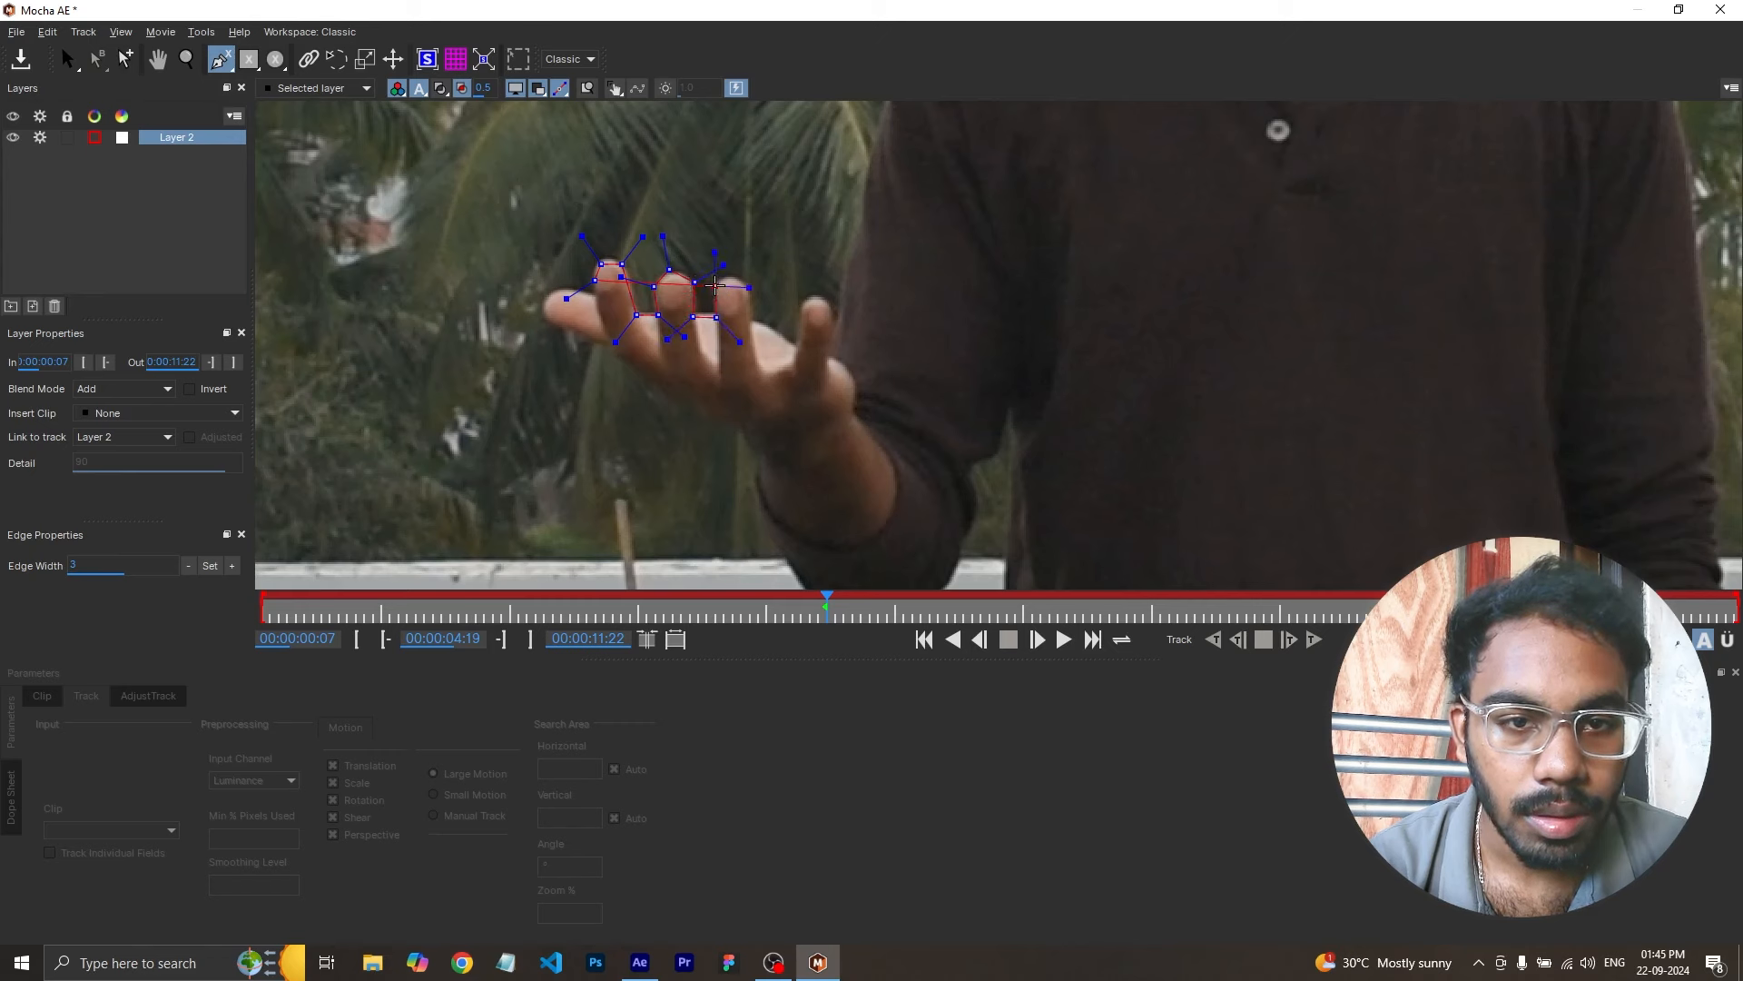
# - Continue the X-Spline over the third raised finger, along the palm edge and around the fourth raised finger to the wrist side
pyautogui.click(740, 281)
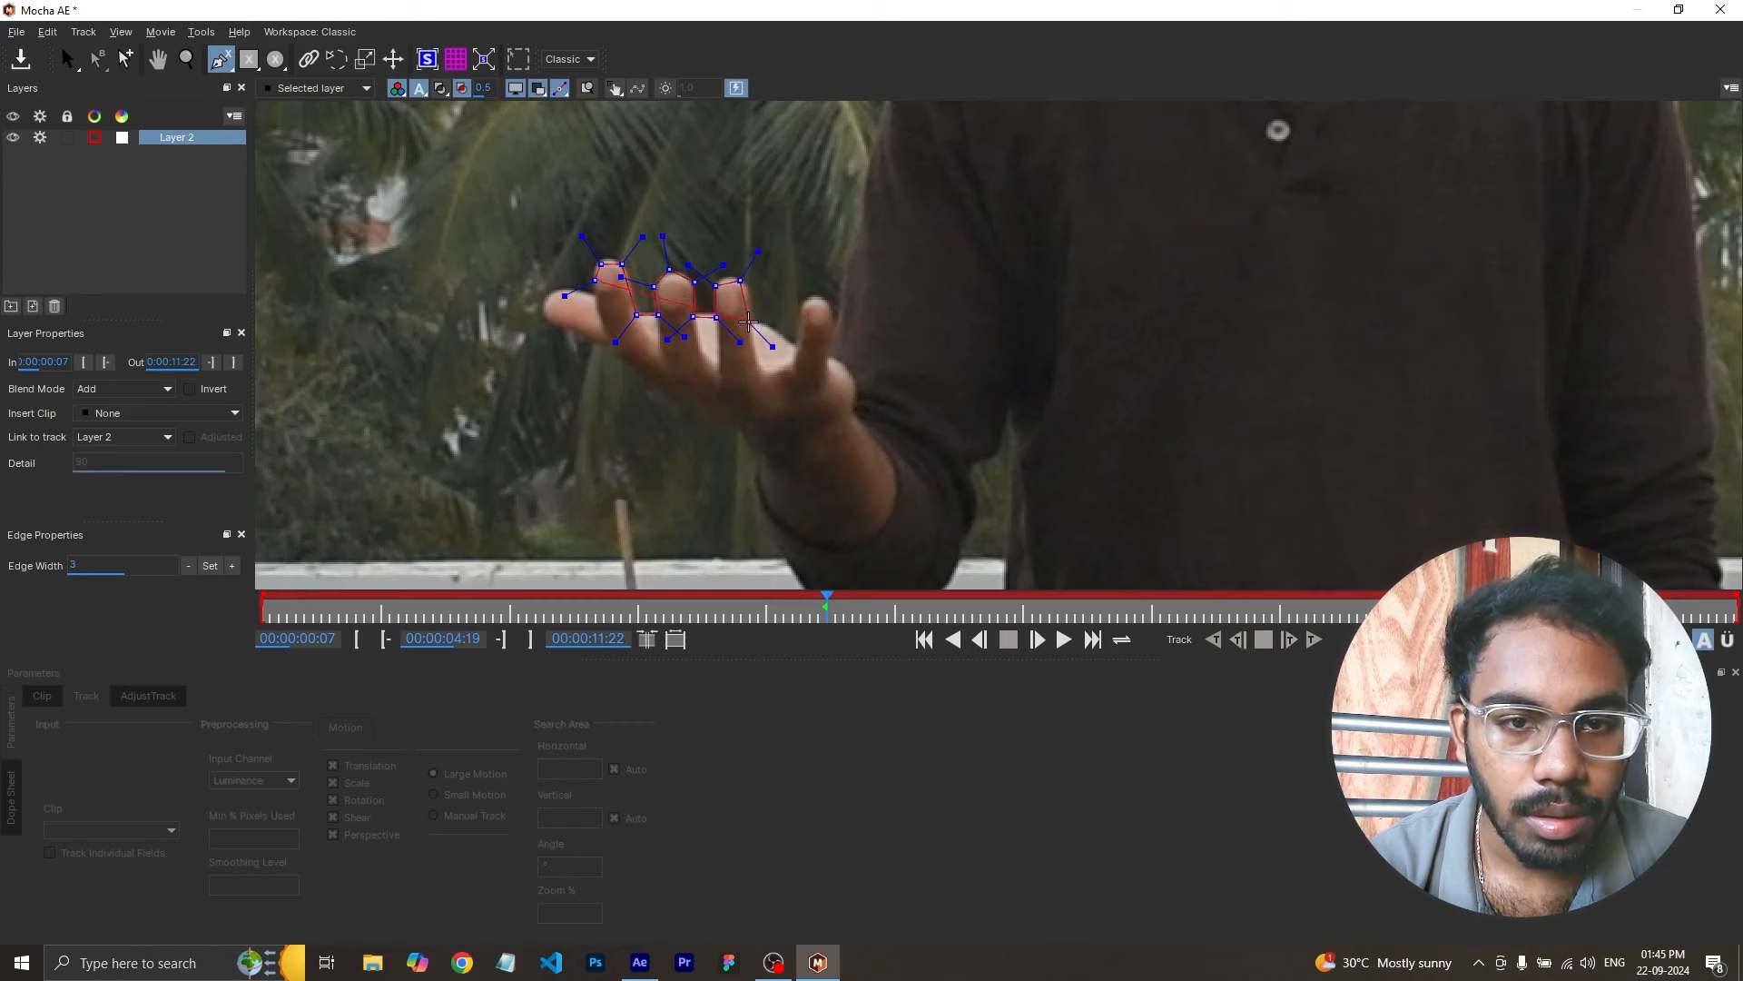
pyautogui.click(752, 322)
pyautogui.click(783, 336)
pyautogui.click(799, 350)
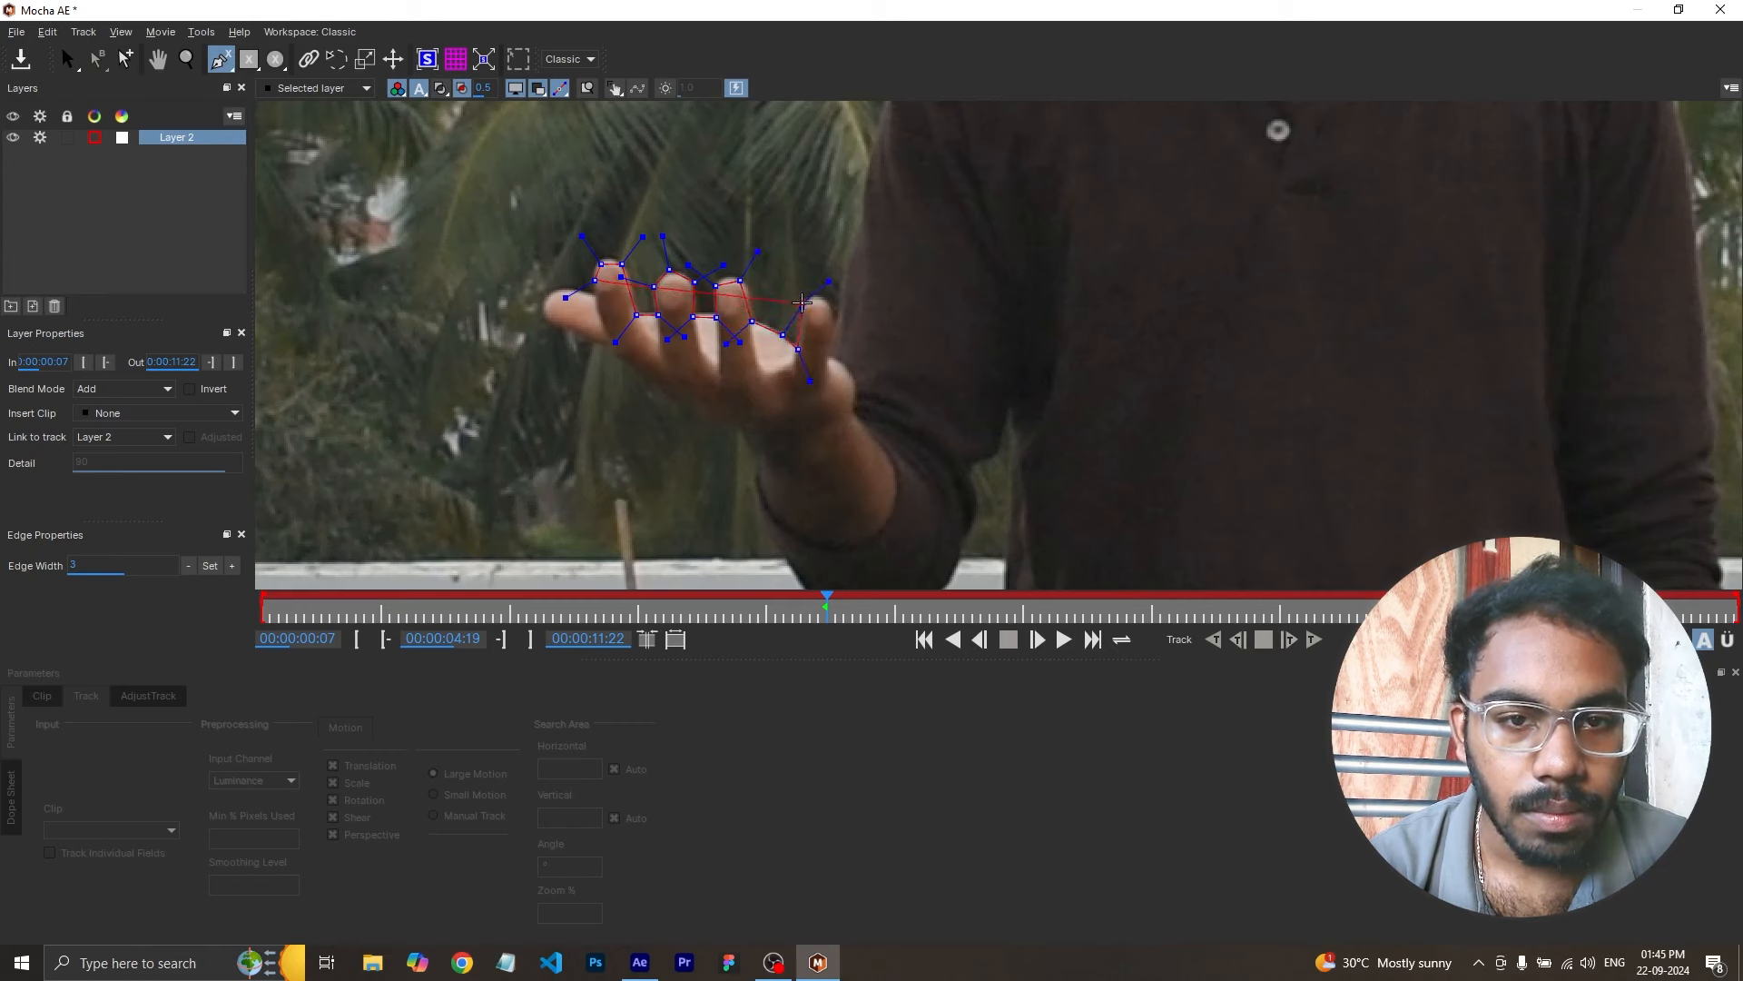
pyautogui.click(802, 304)
pyautogui.click(833, 301)
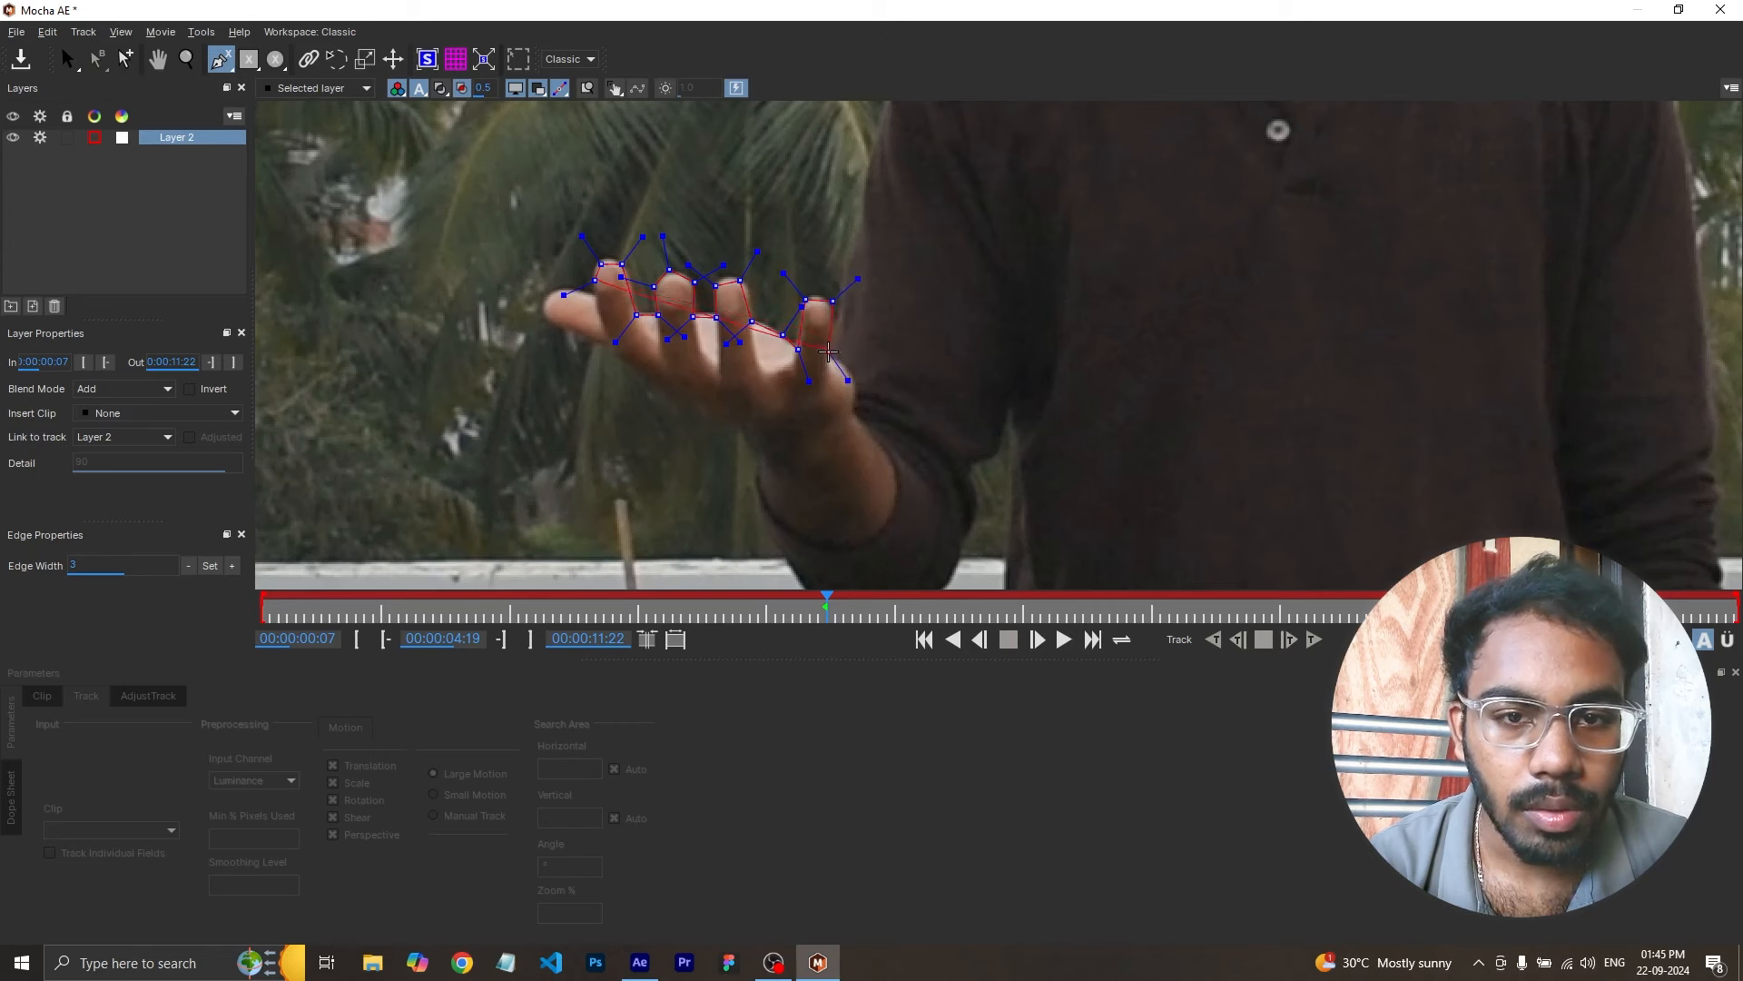
pyautogui.click(828, 352)
pyautogui.click(843, 365)
pyautogui.click(855, 389)
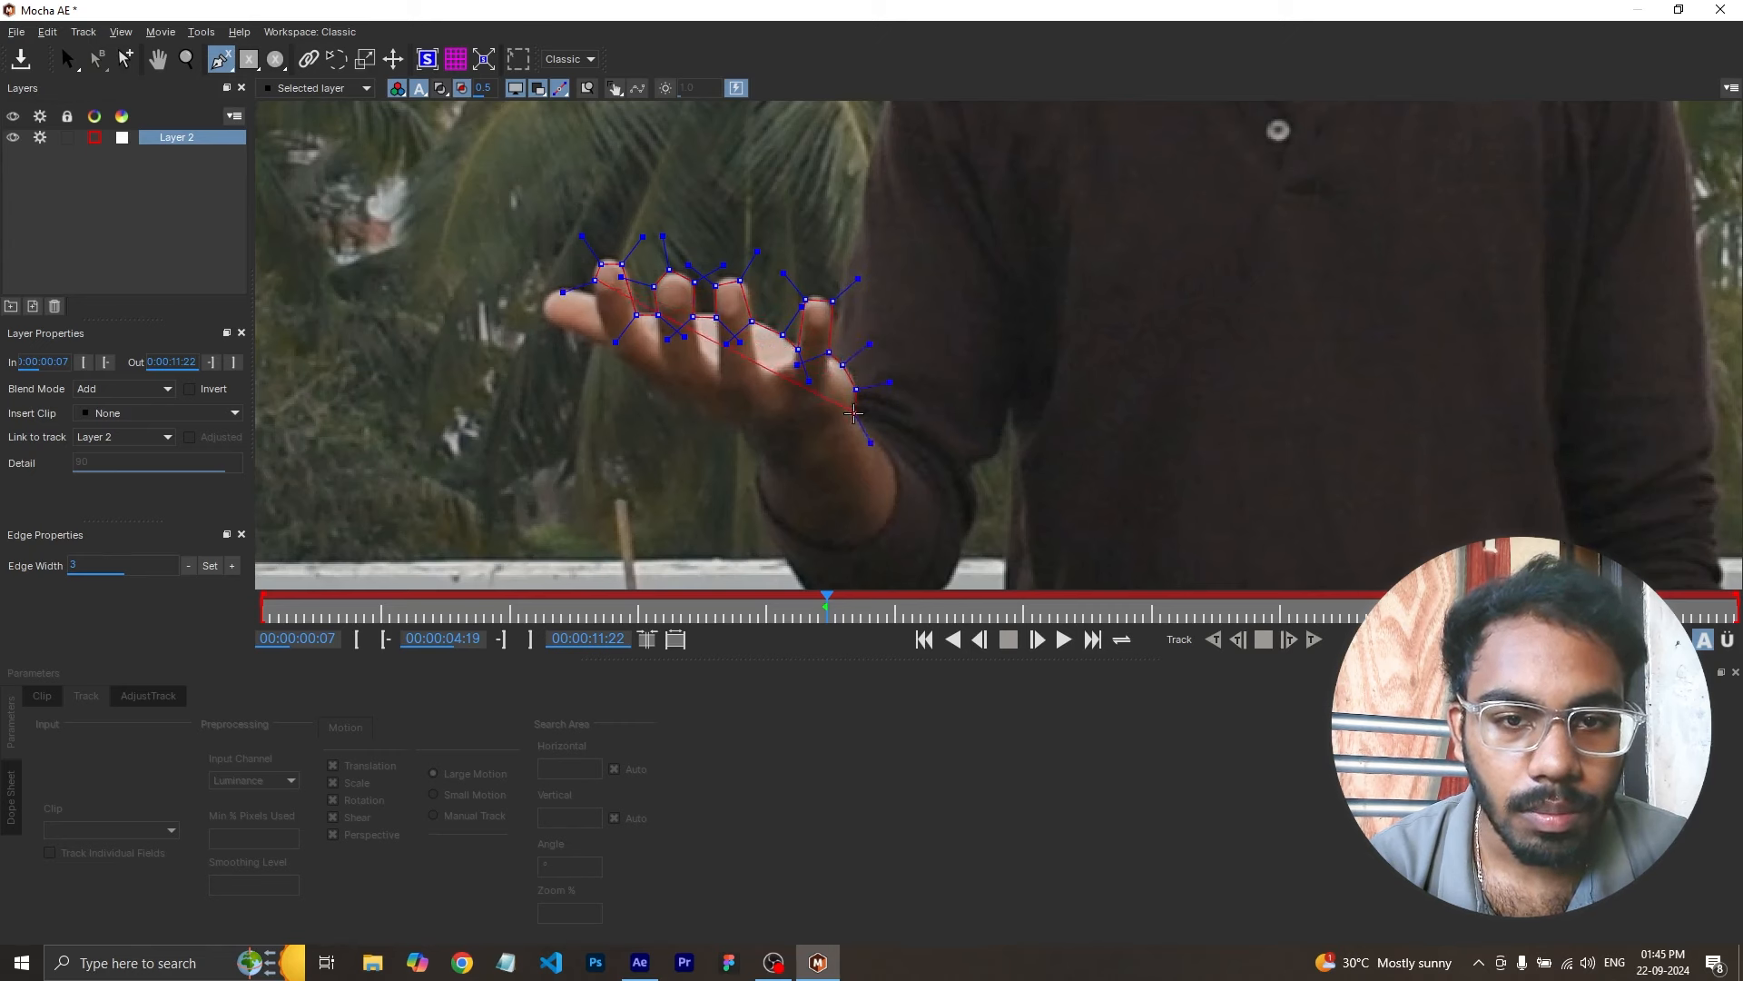
# - Carry the X-Spline around the wrist side and along the underside of the hand to the base of the horizontal finger
pyautogui.click(853, 415)
pyautogui.click(808, 434)
pyautogui.click(702, 414)
pyautogui.click(629, 365)
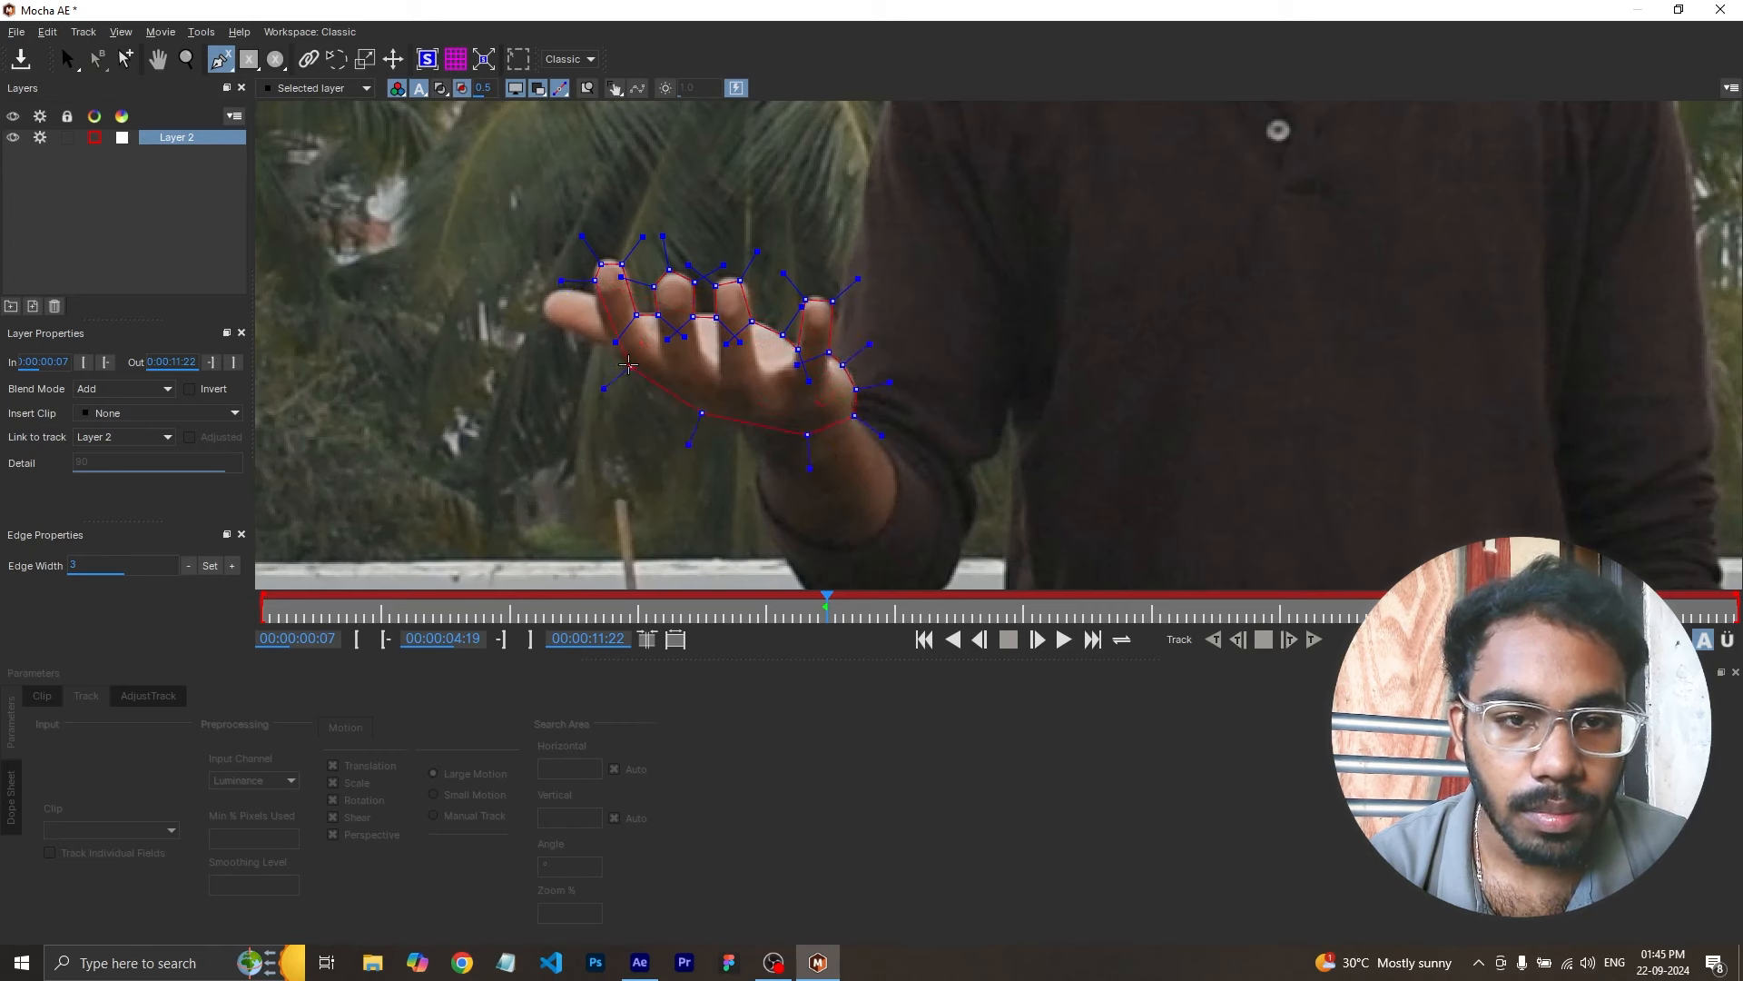
pyautogui.moveTo(629, 365); pyautogui.dragTo(617, 362)
pyautogui.click(617, 361)
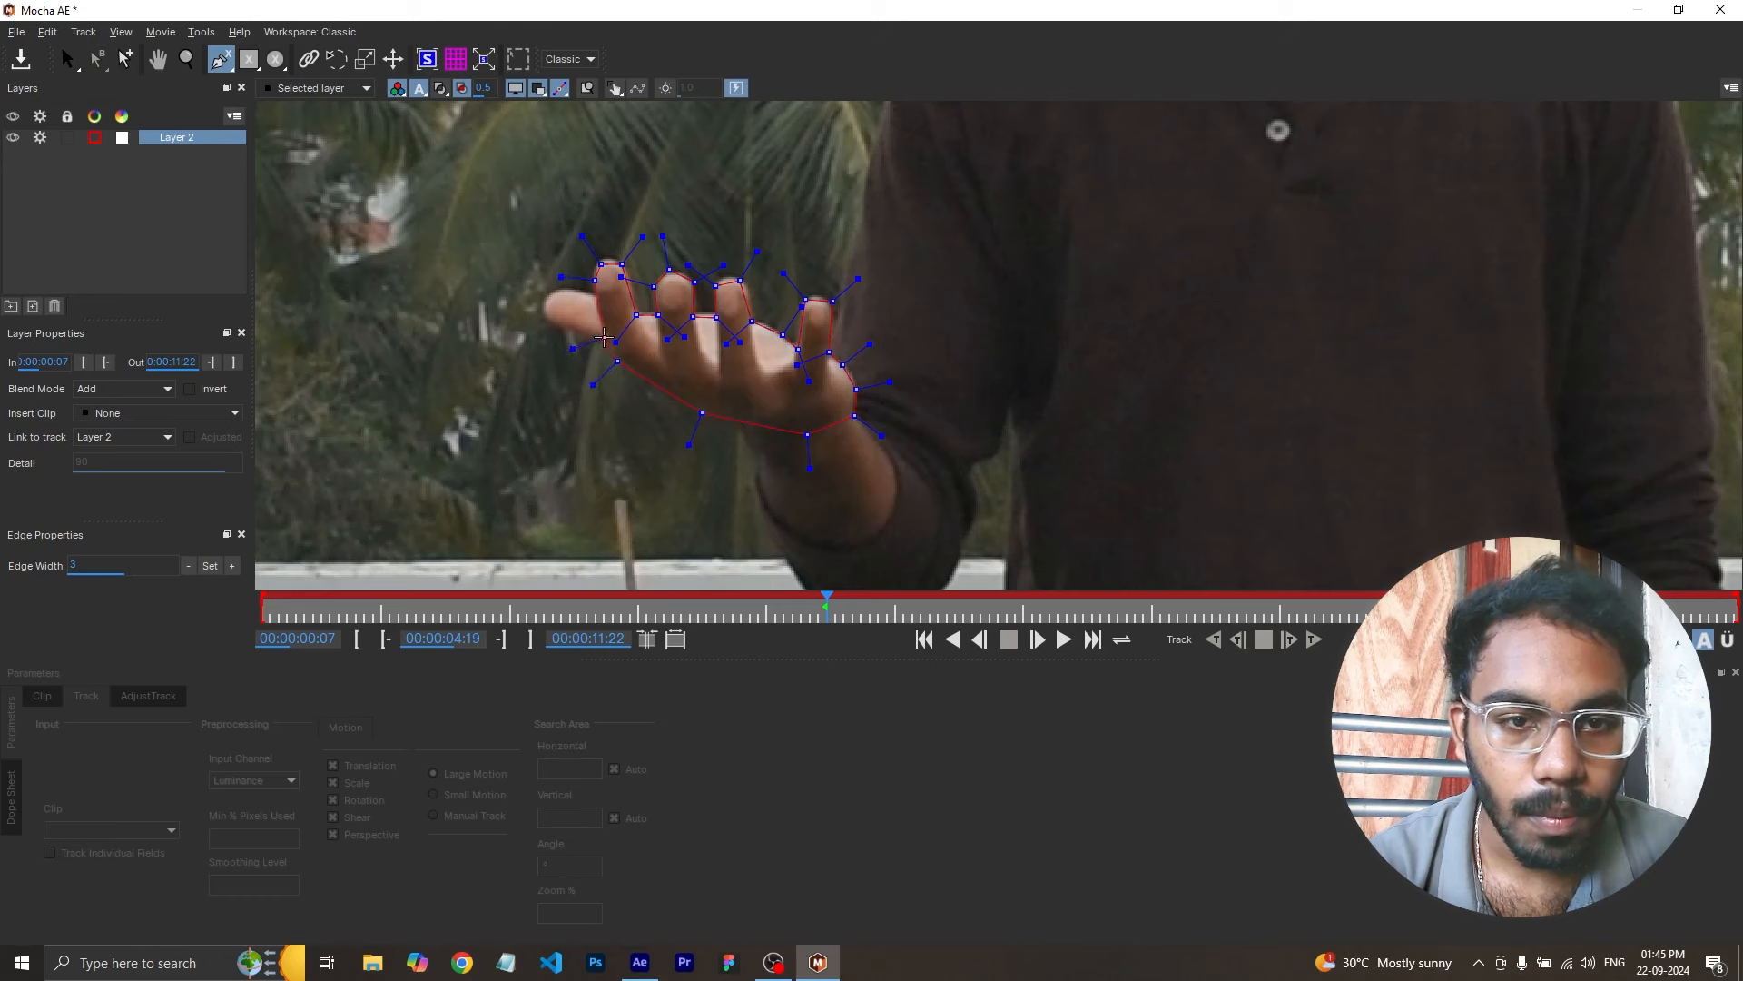
# - Trace the horizontal finger and close the X-Spline at its starting point beside the first raised finger
pyautogui.click(607, 336)
pyautogui.click(571, 328)
pyautogui.click(541, 315)
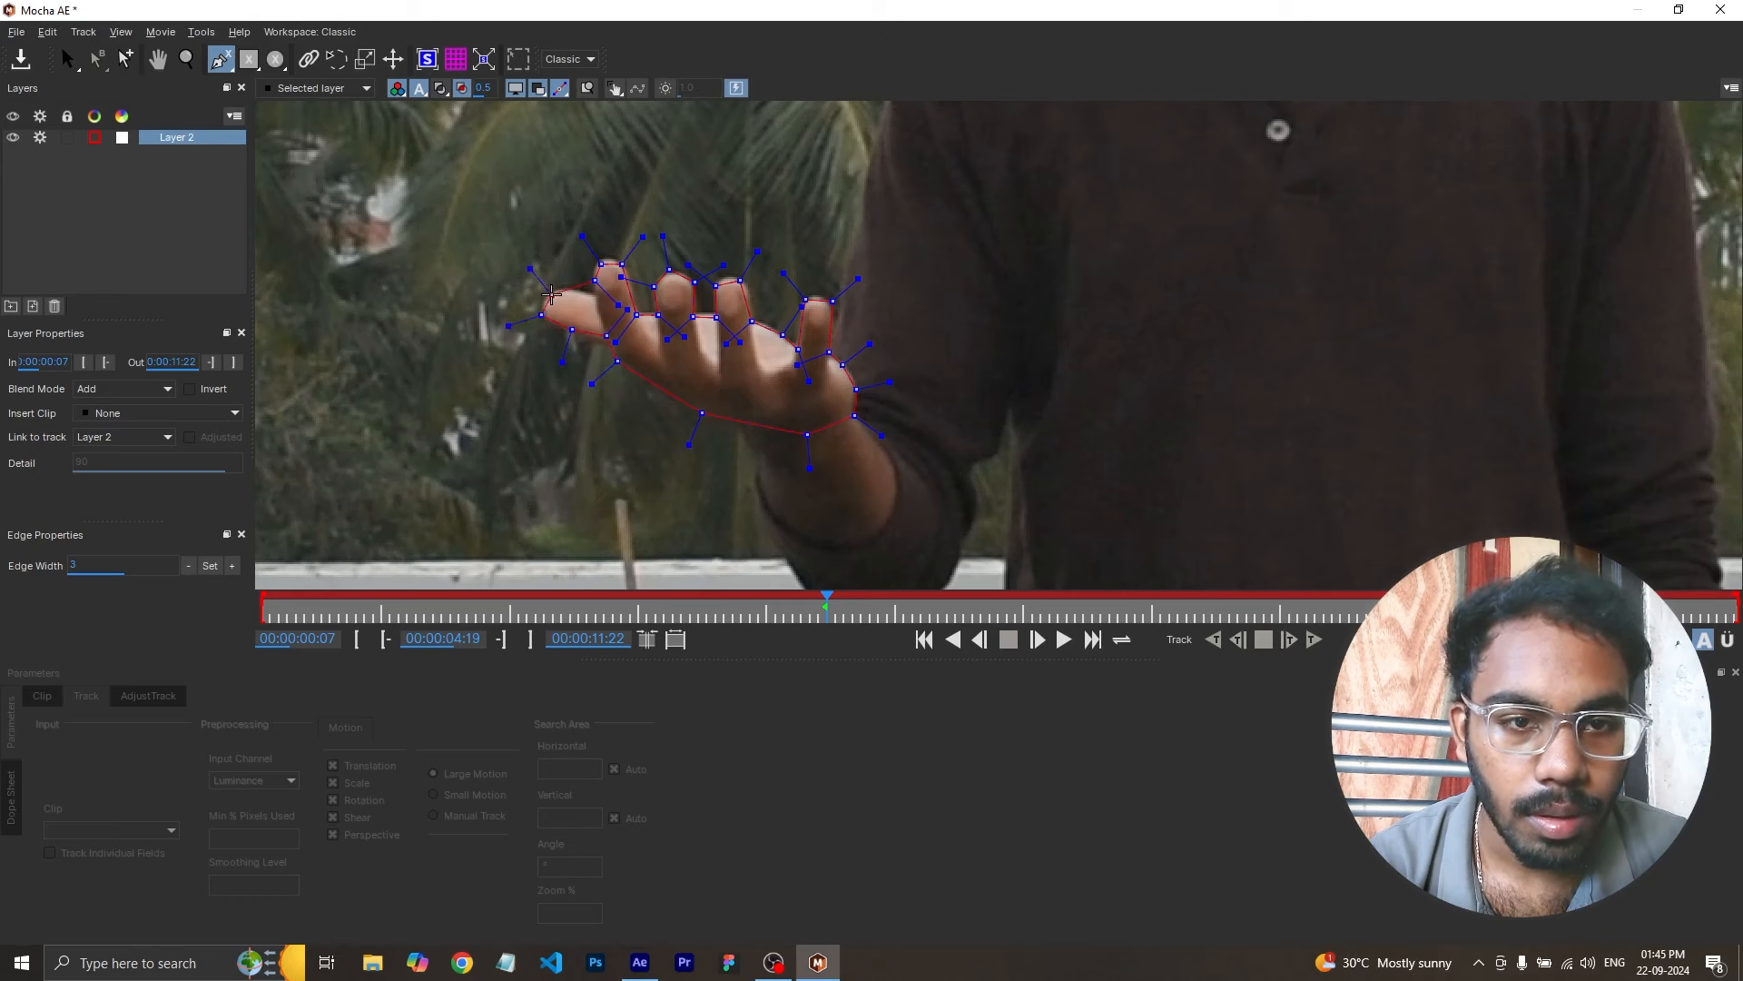
pyautogui.click(554, 295)
pyautogui.click(594, 298)
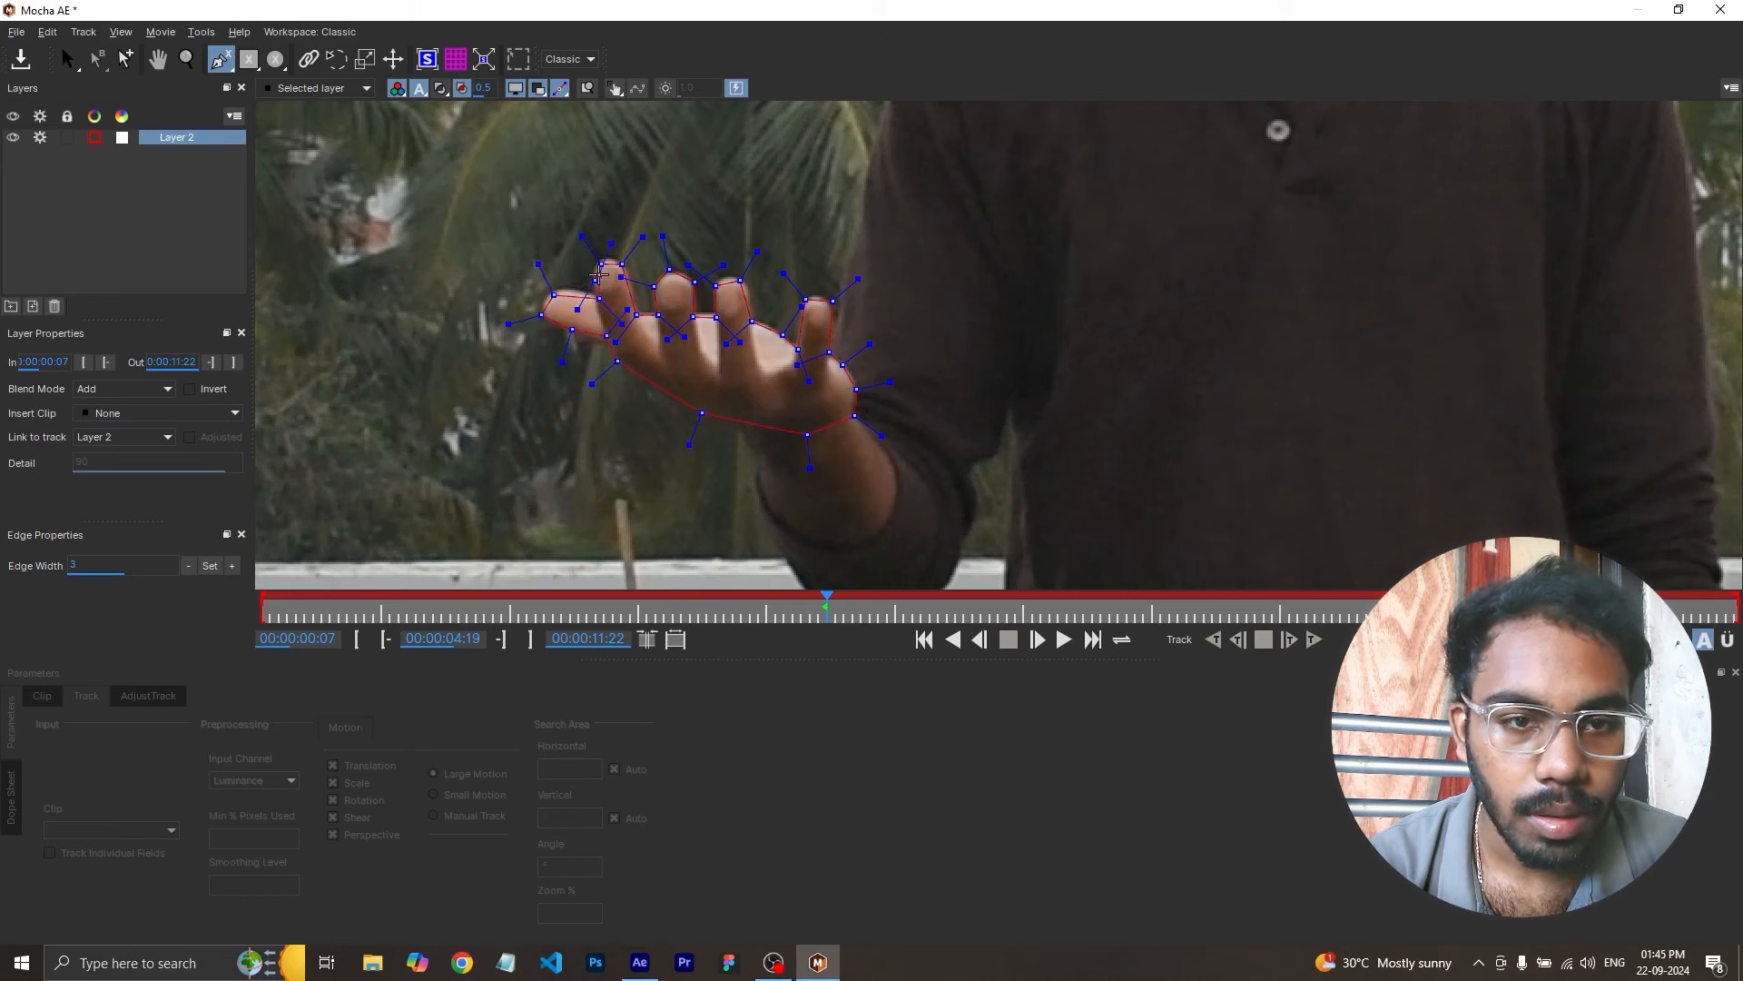
pyautogui.click(596, 277)
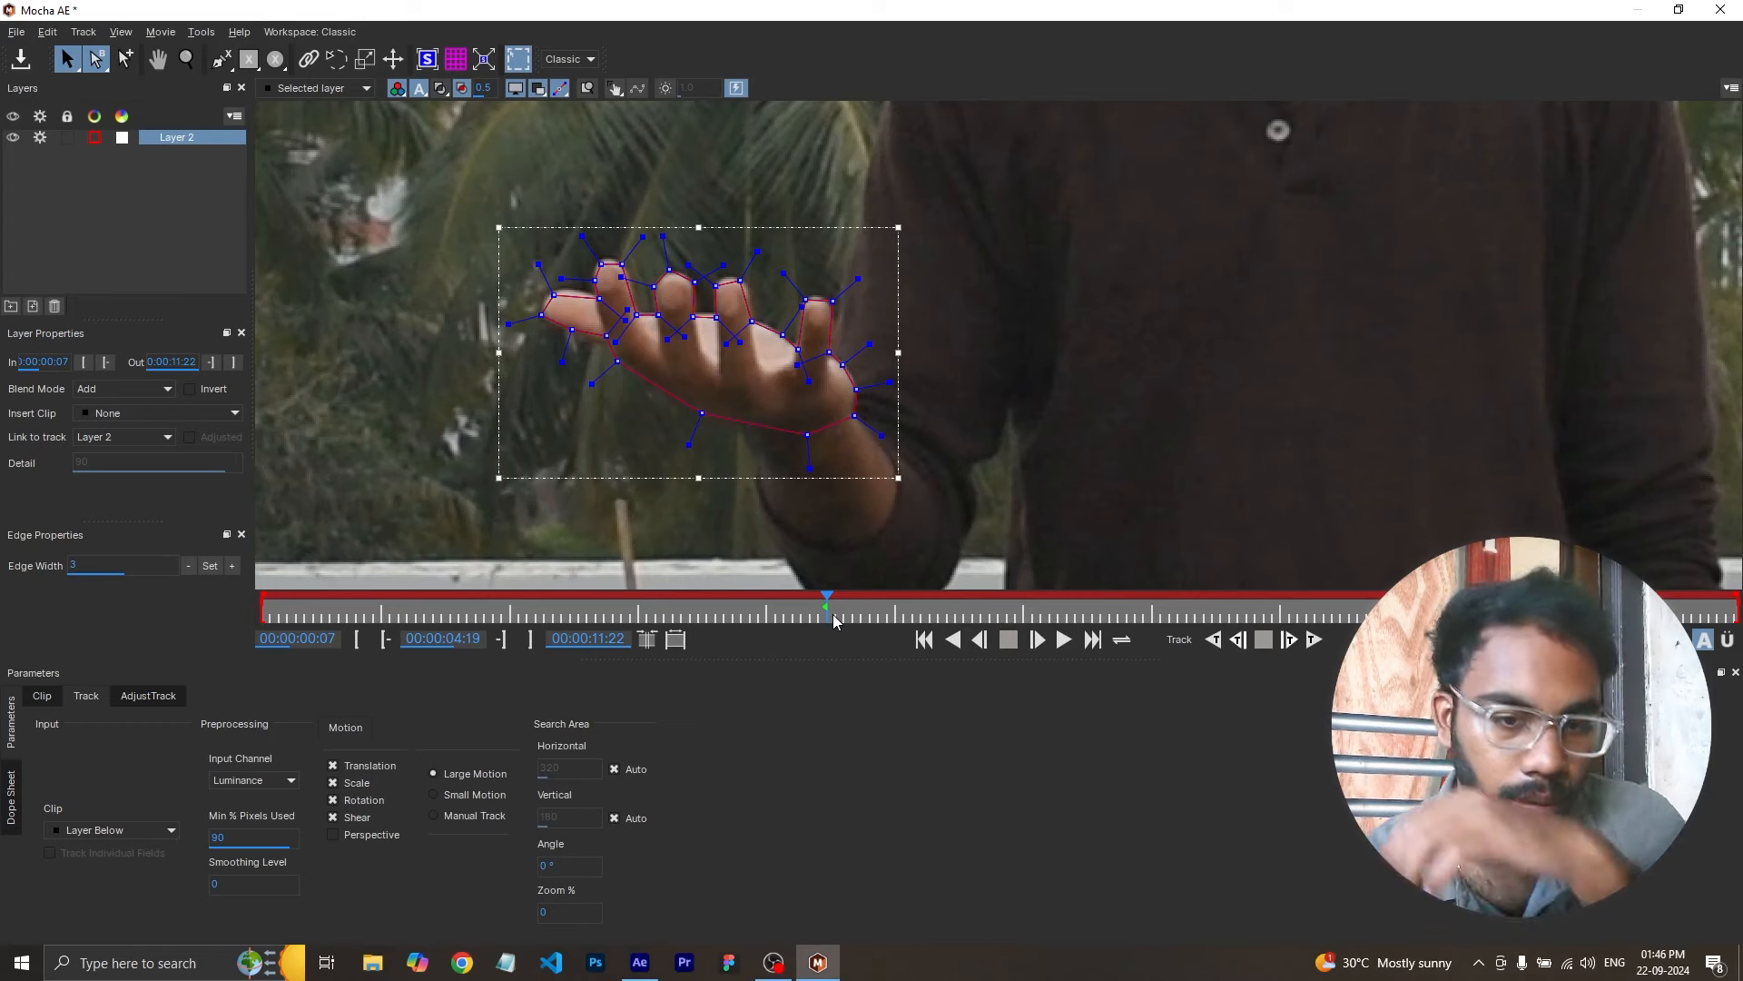
# - Track the hand spline forward from 0:00:04:19, first by one frame and then continuously, stopping at 0:00:05:01
pyautogui.moveTo(828, 601); pyautogui.dragTo(826, 601)
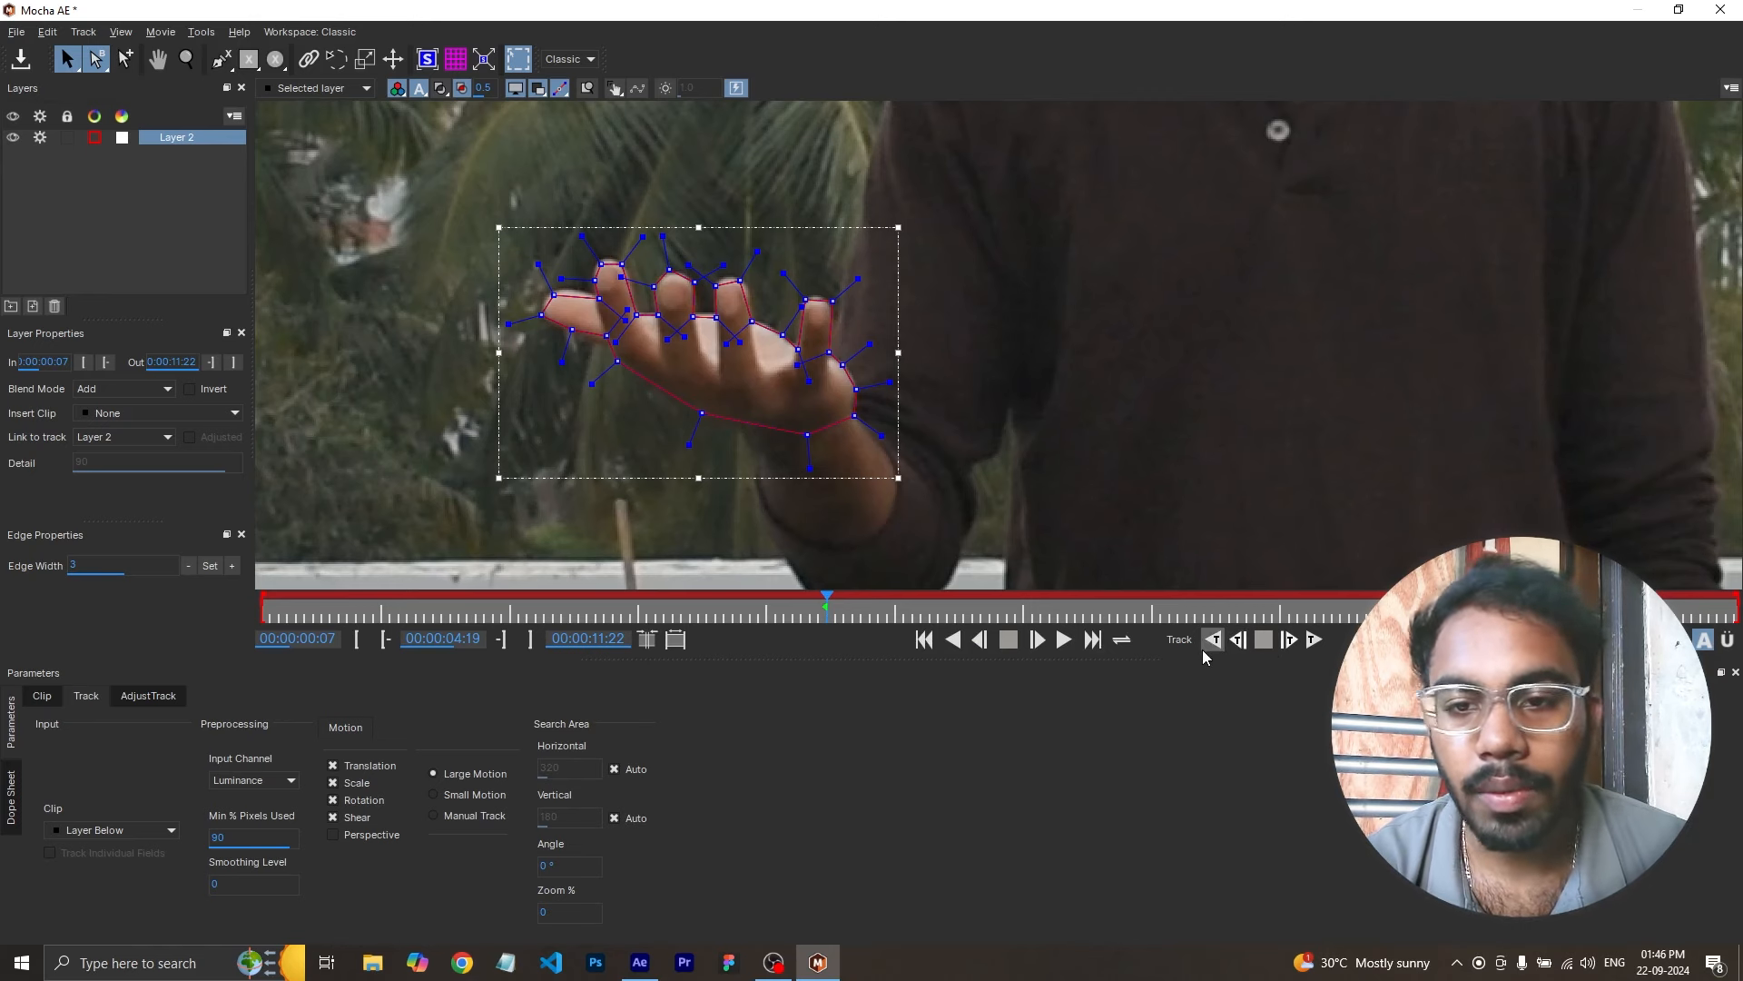
pyautogui.click(1291, 645)
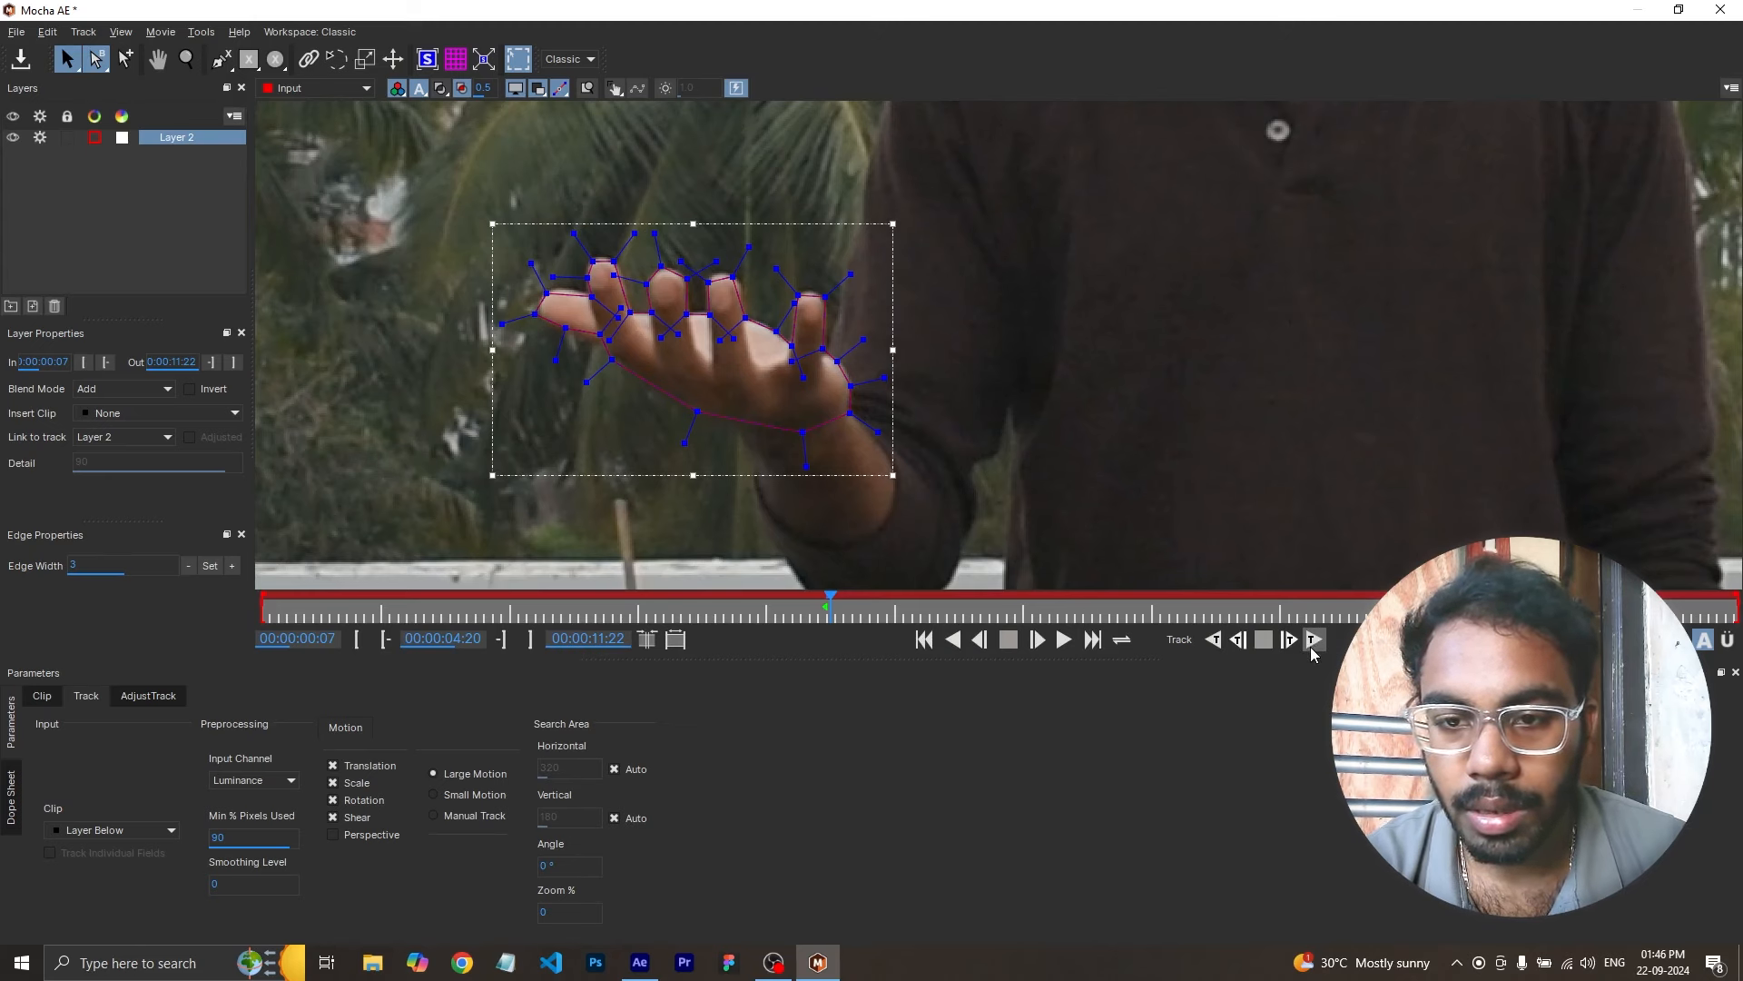
pyautogui.click(1313, 641)
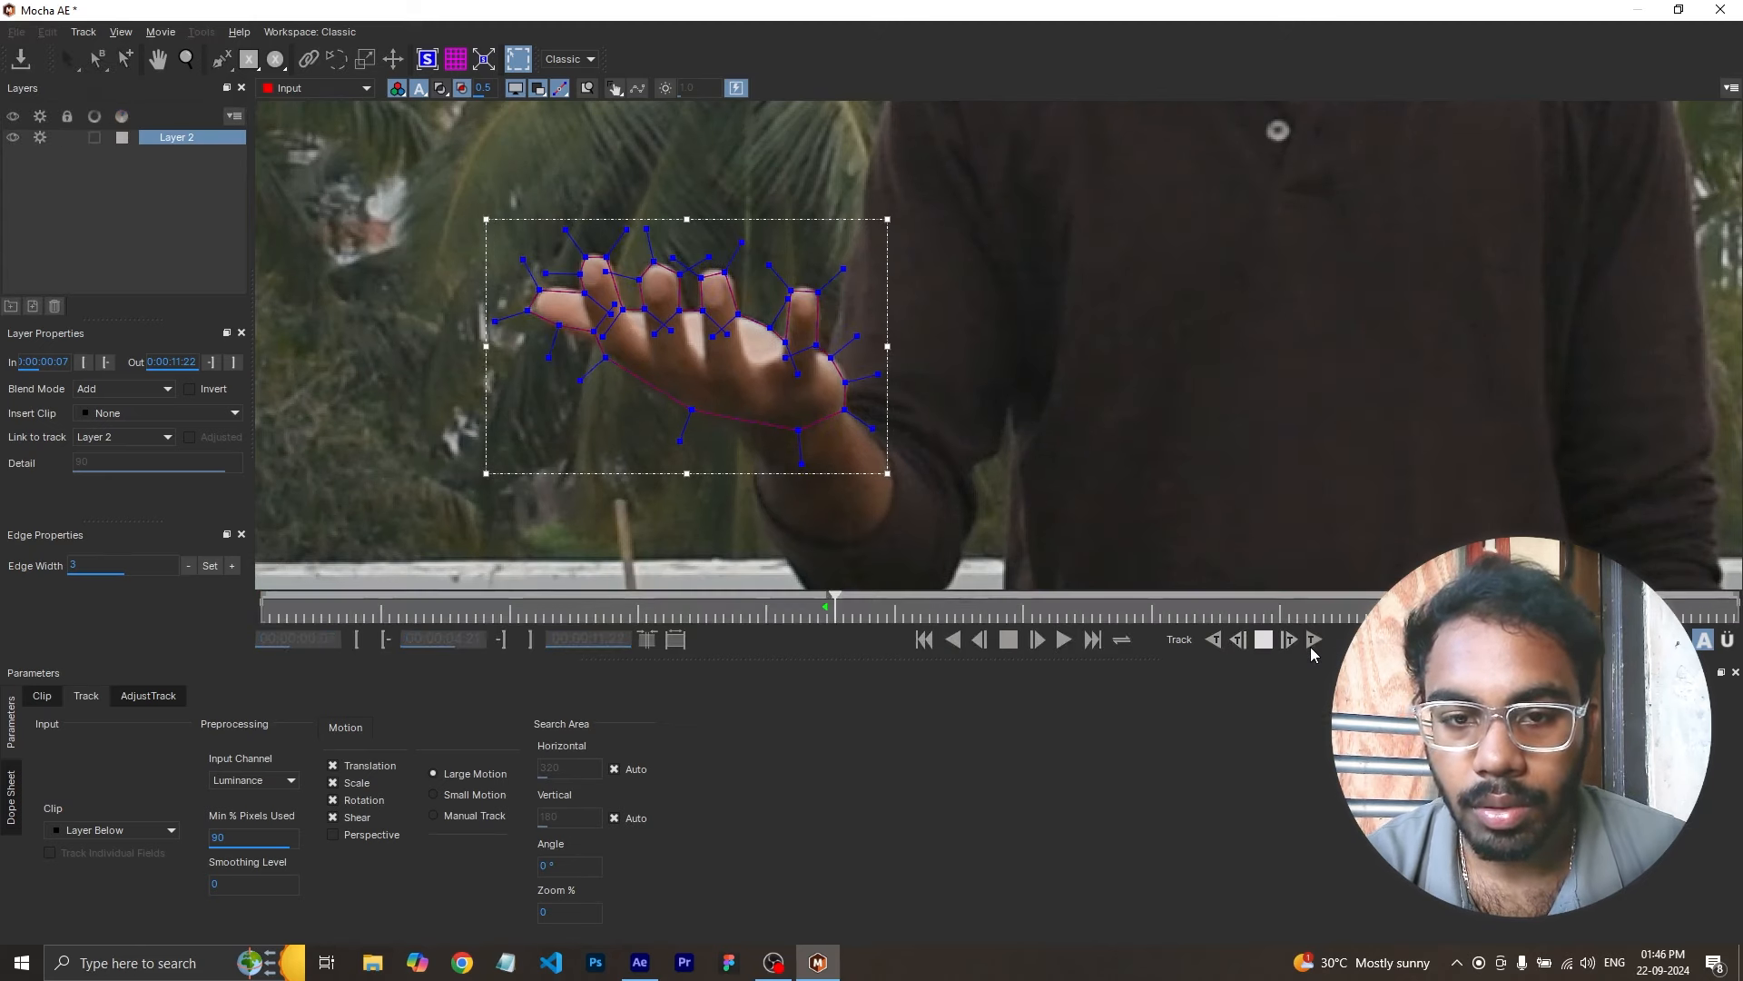
pyautogui.click(1263, 641)
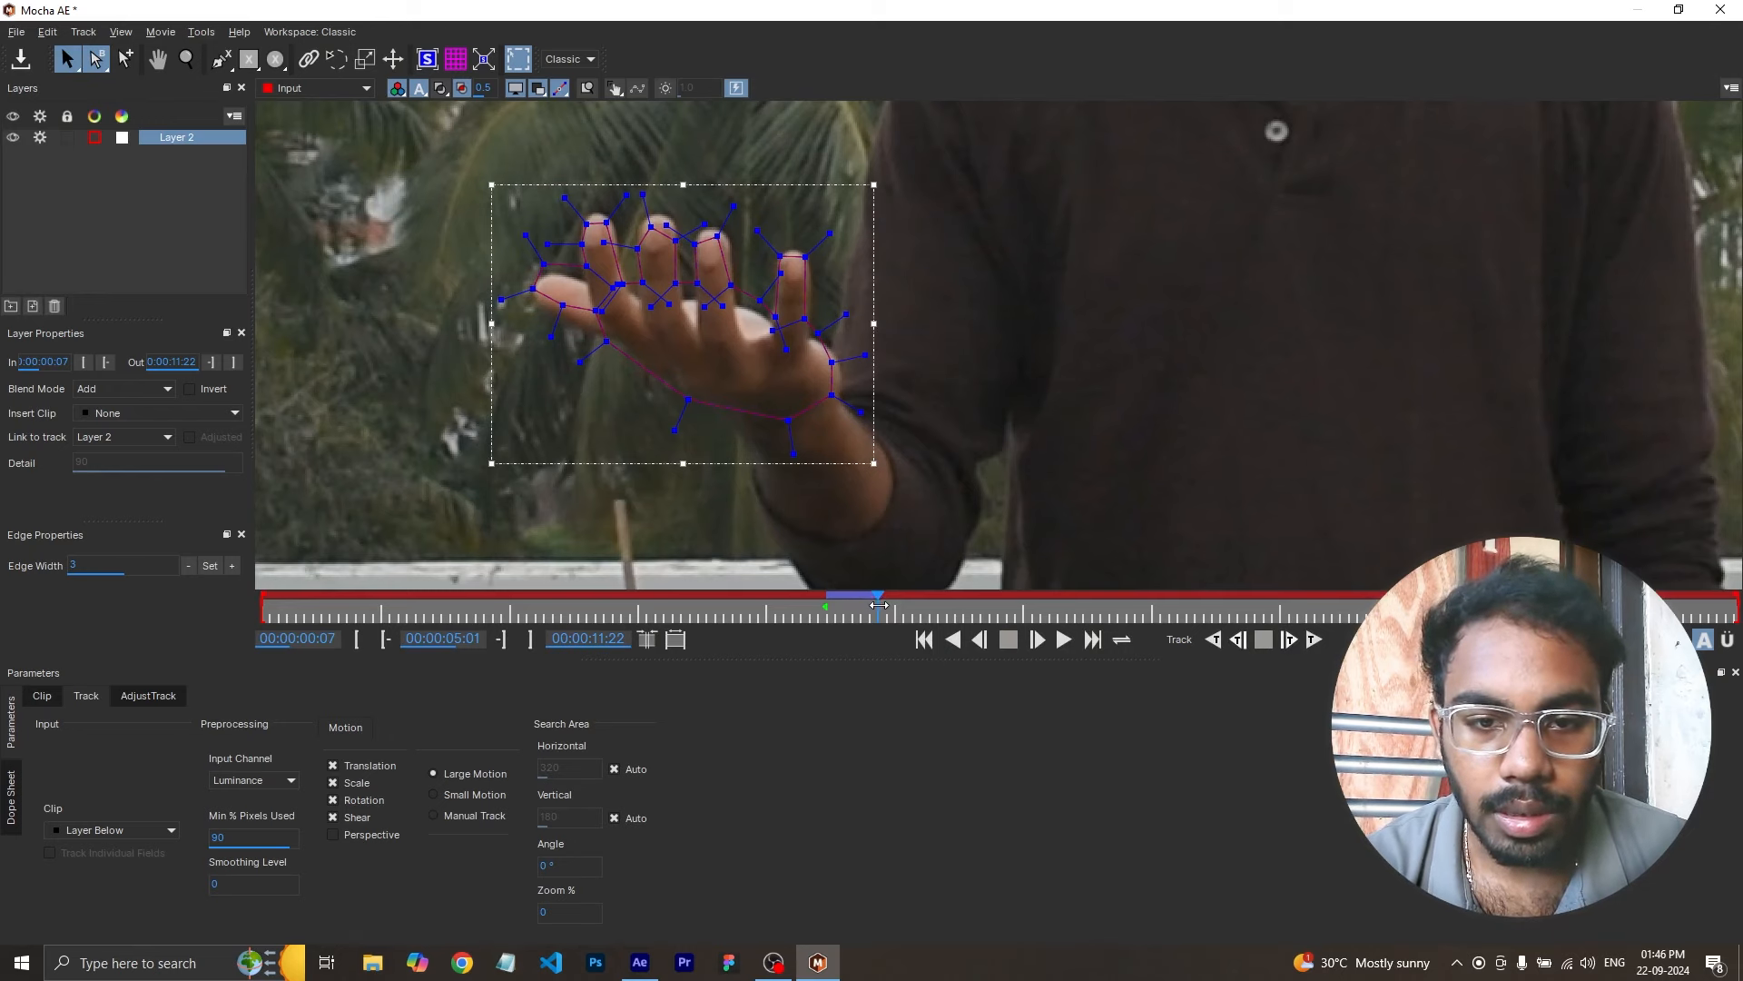
# - Try moving the spline point under the palm slightly downward at 0:00:05:01, and undo the move
pyautogui.moveTo(686, 399); pyautogui.dragTo(685, 424)
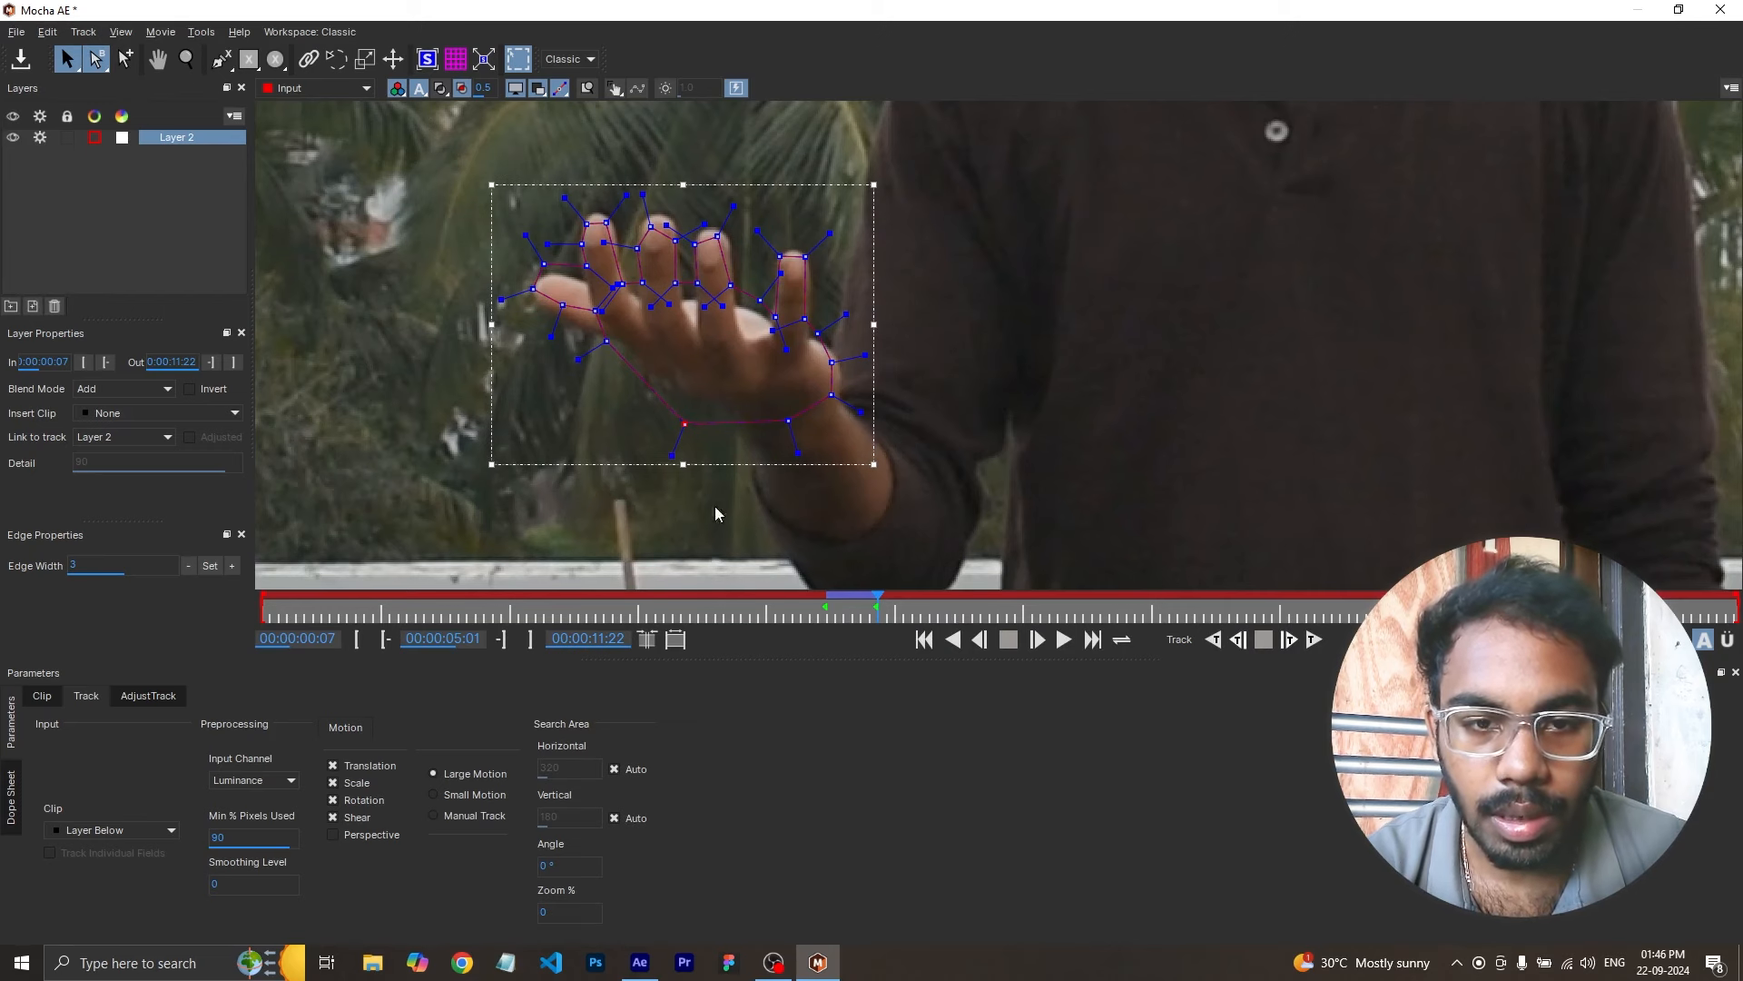
pyautogui.hotkey('ctrl', 'z')
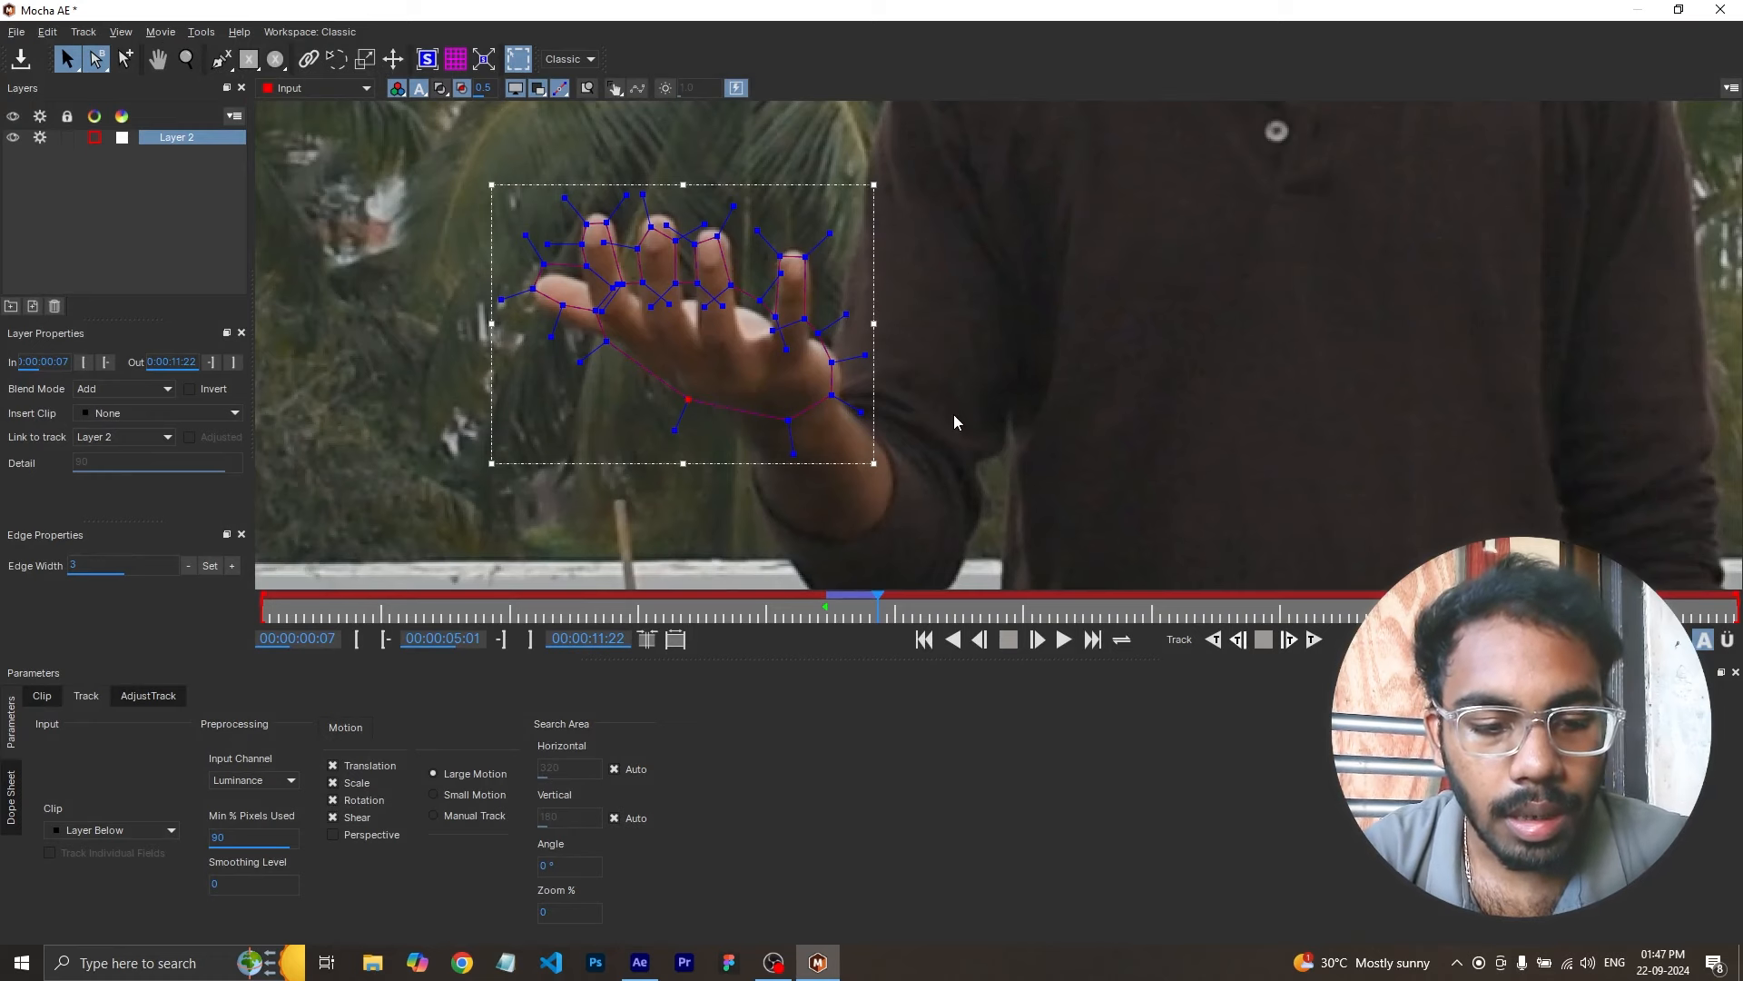
# - Toggle Show Layer Mattes and Colourise Layer Mattes to examine how well the tracked mask fits the hand
pyautogui.hotkey('alt', '1')
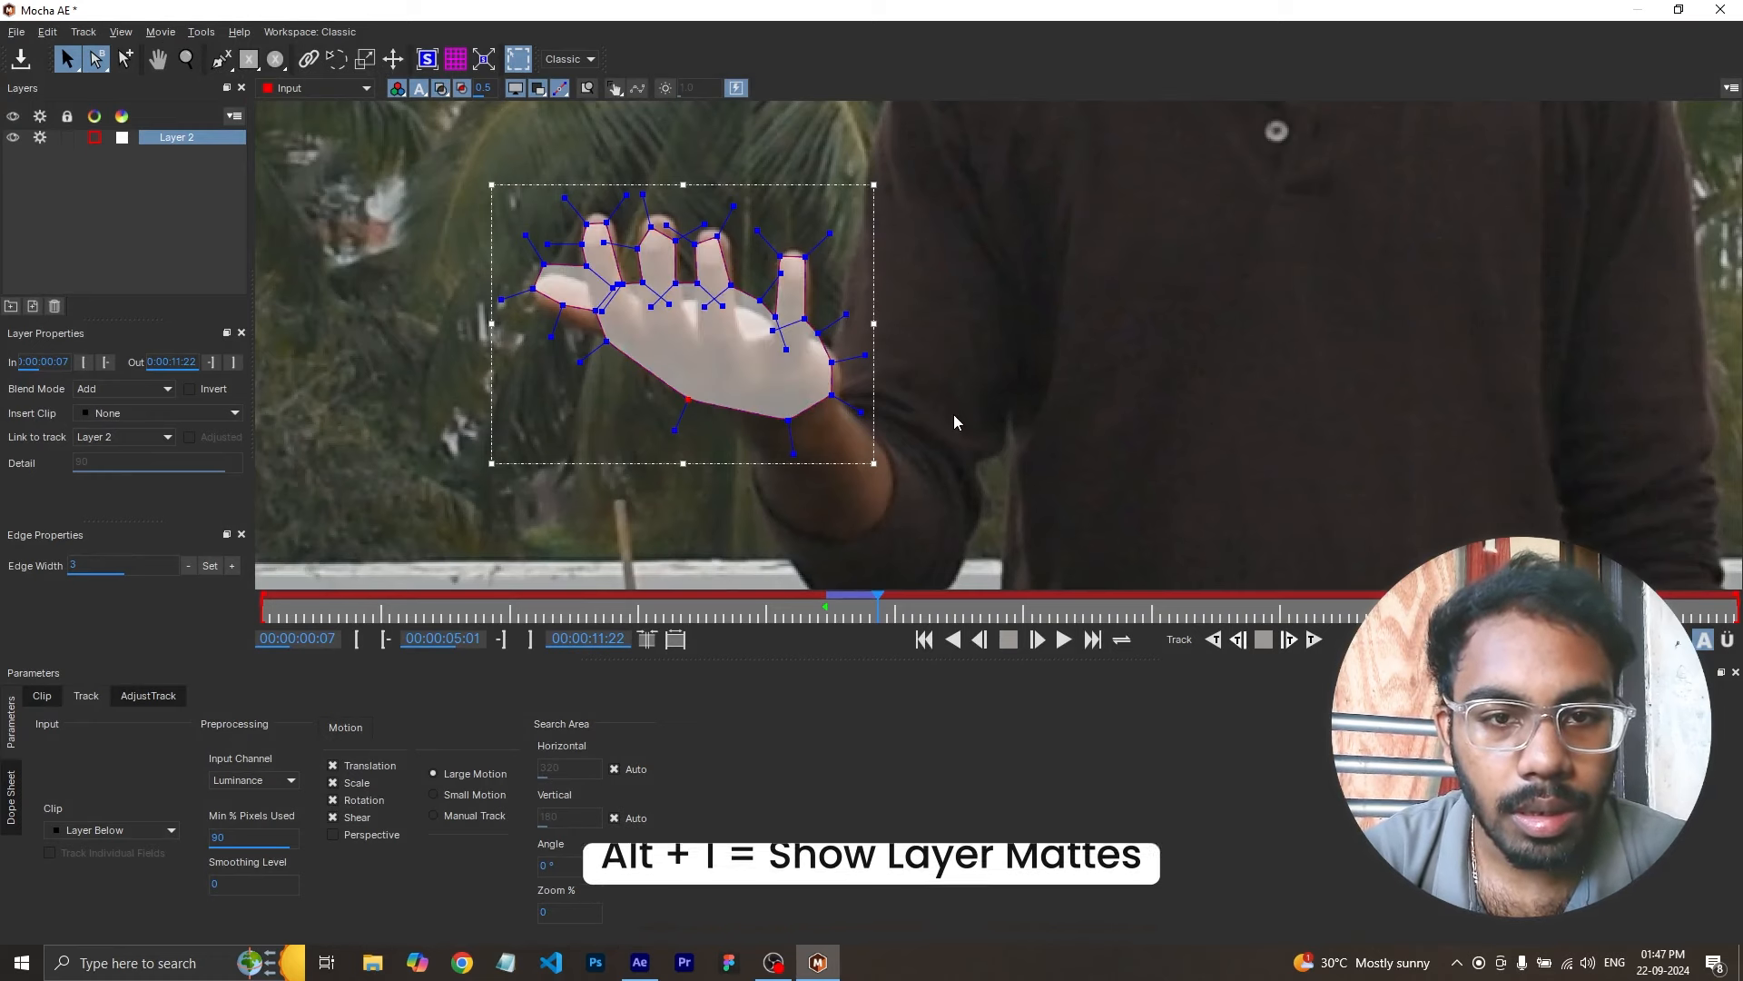
pyautogui.hotkey('alt', '2')
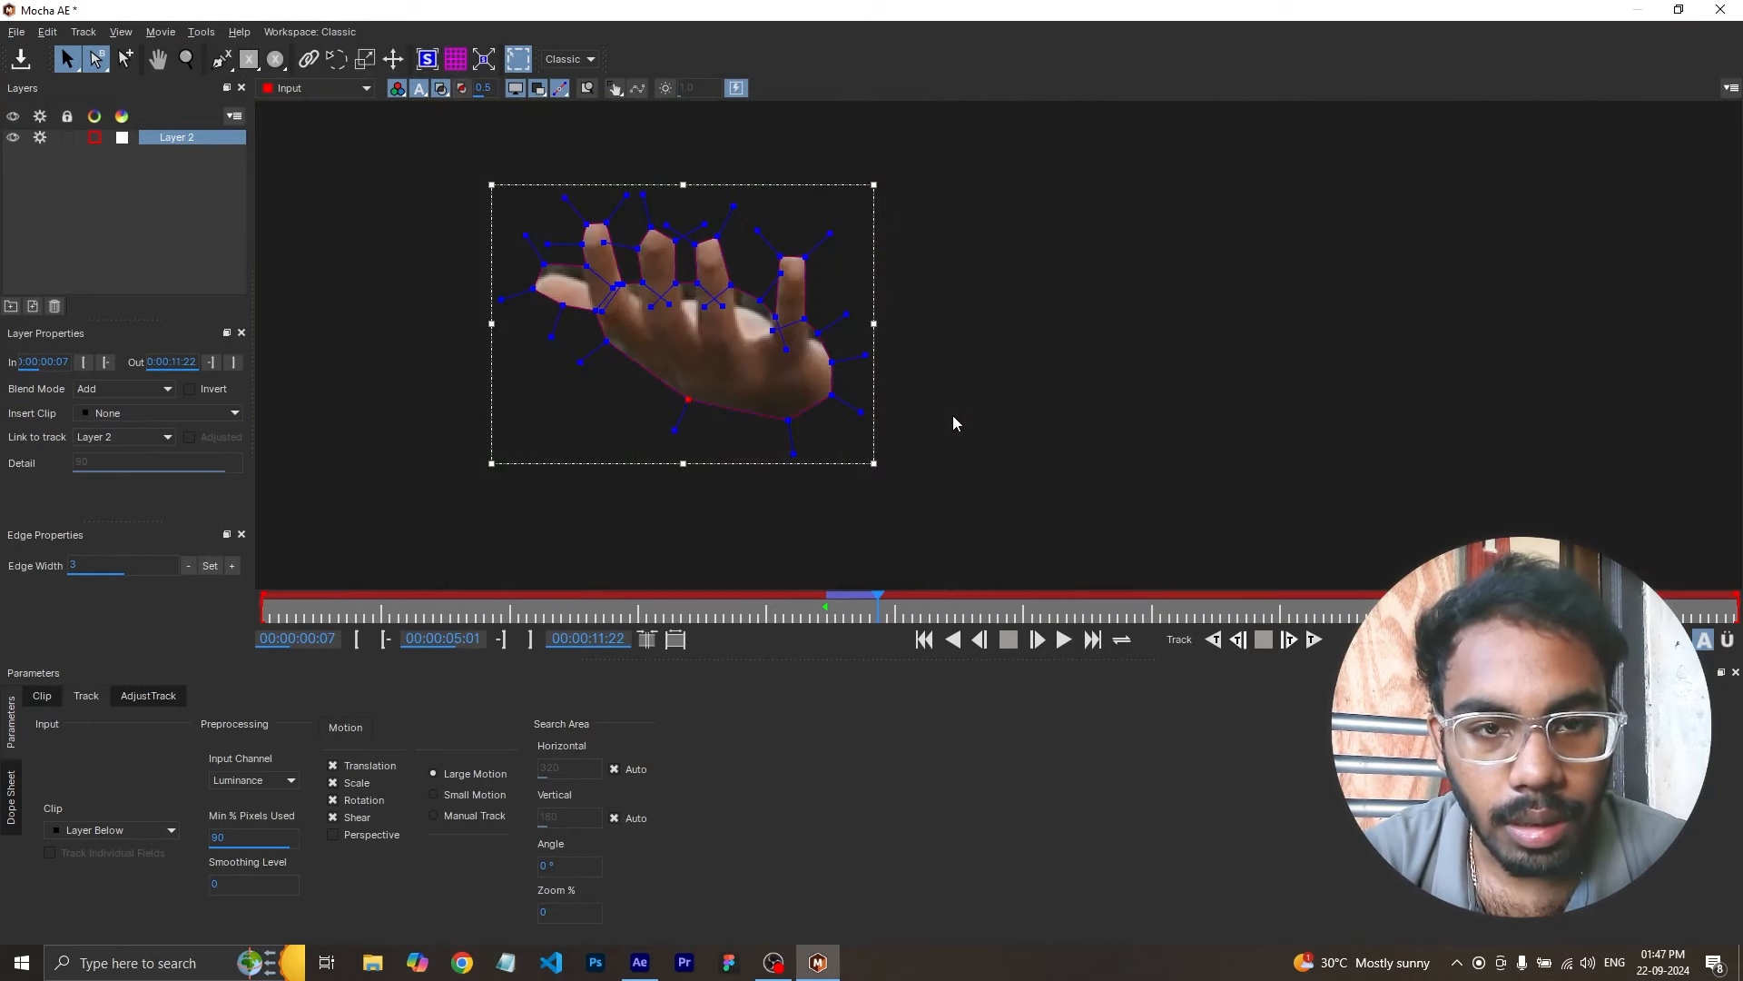
pyautogui.hotkey('alt', '1')
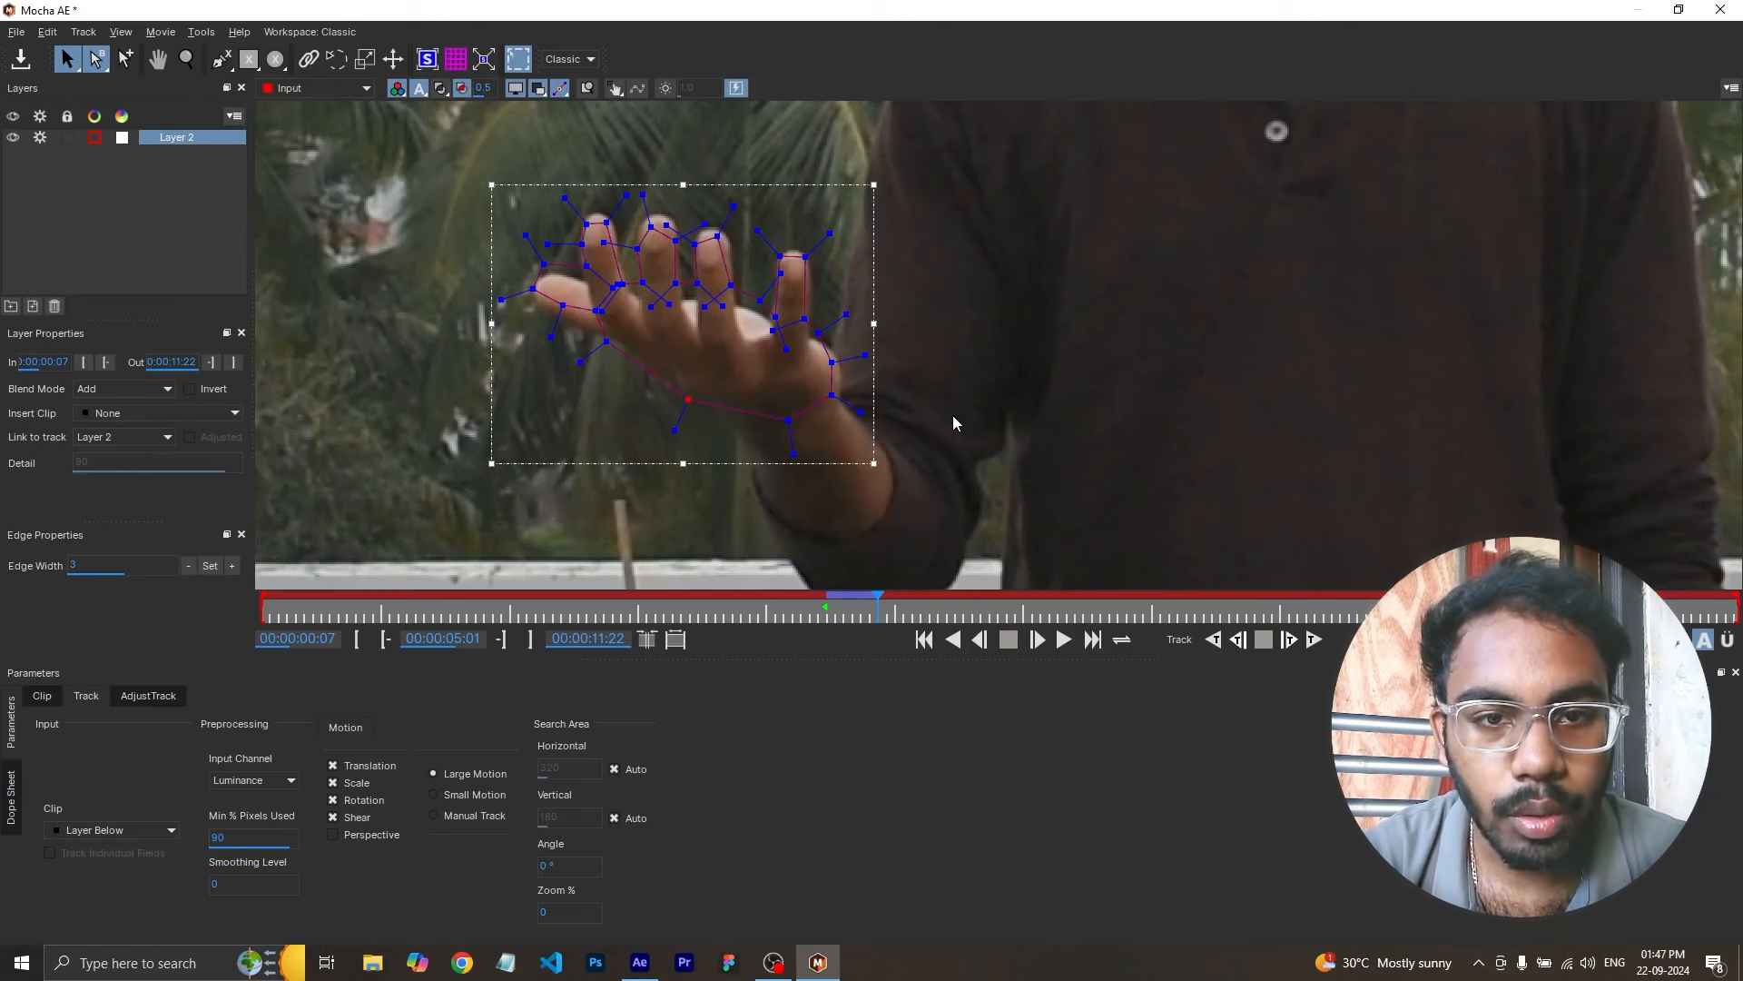
pyautogui.hotkey('alt', '1')
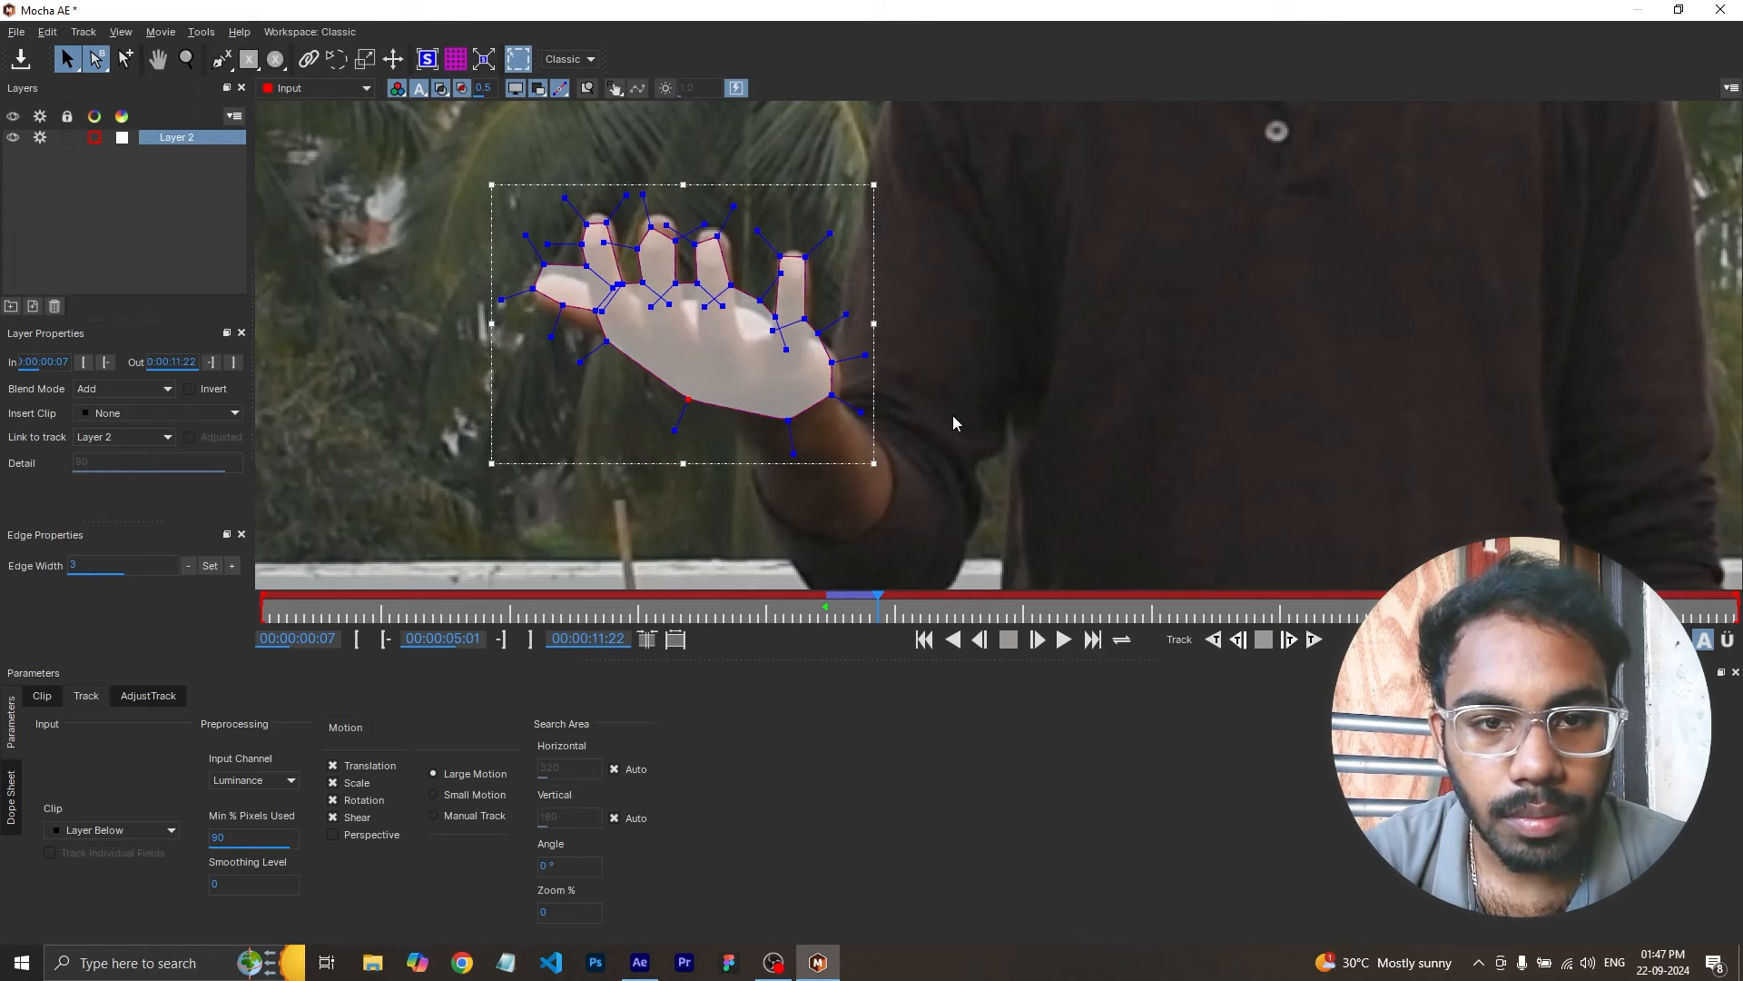
pyautogui.hotkey('alt', '2')
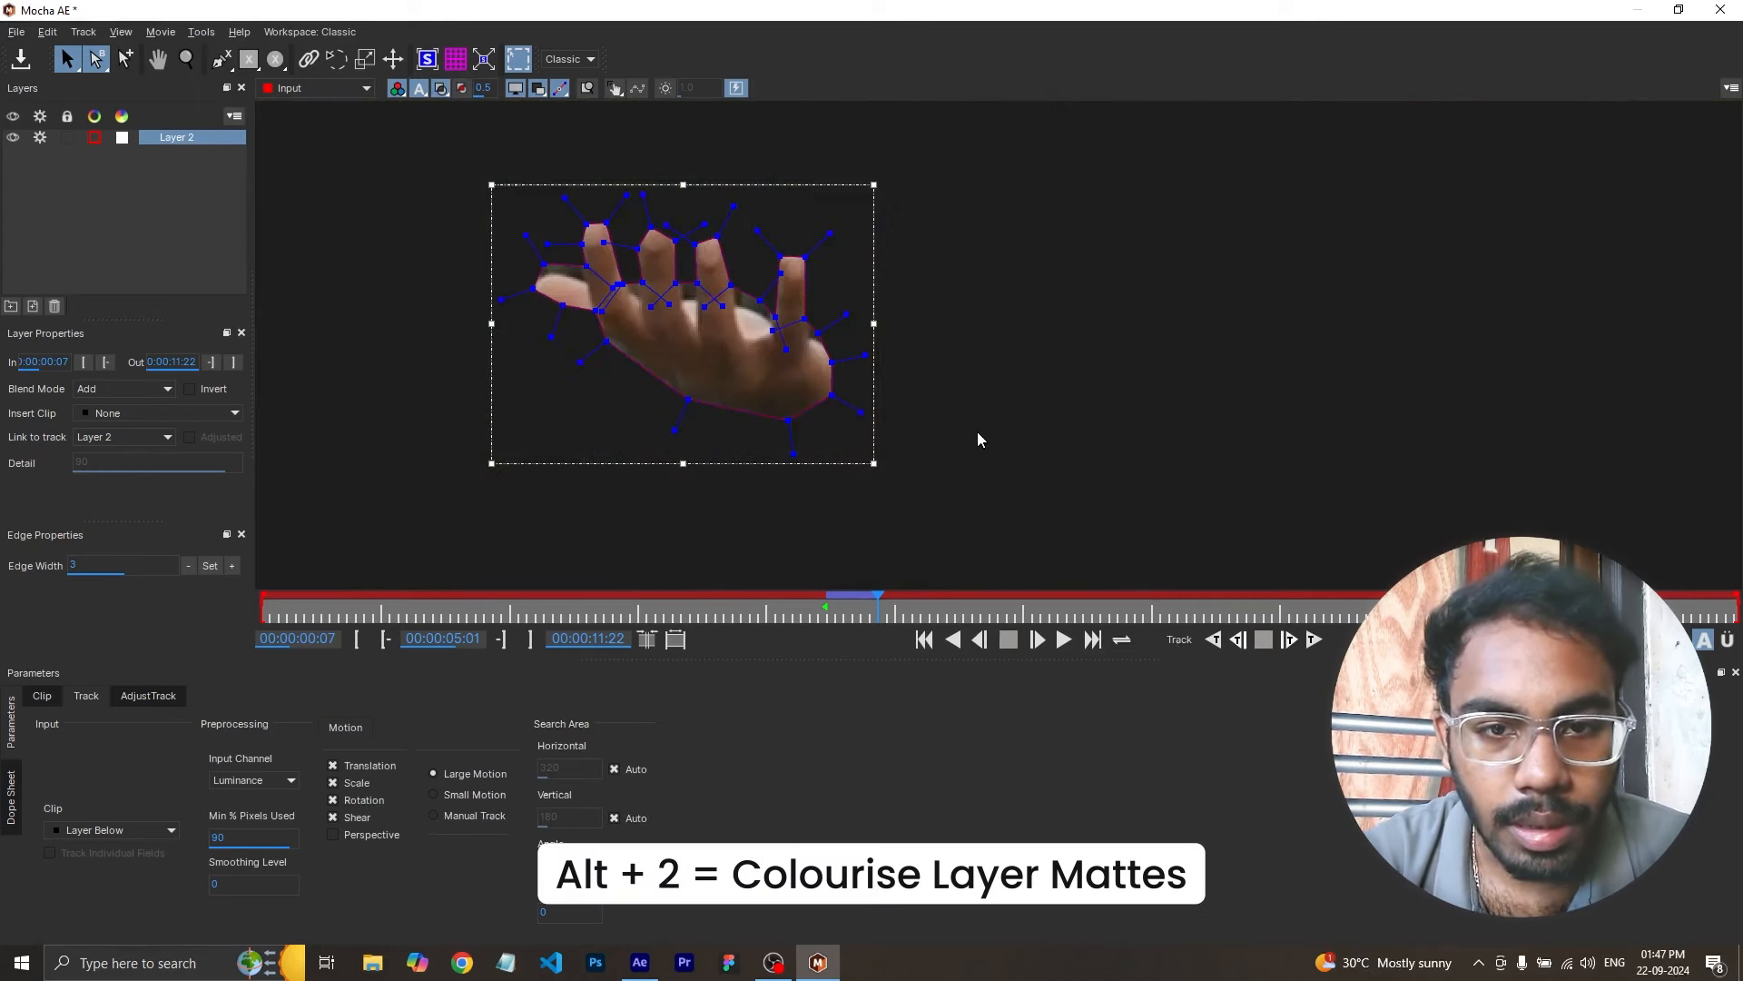
# - Scrub the tracked frames, reselect Layer 2, inspect the hand cutout without the spline overlay, and go to 0:00:05:00
pyautogui.click(937, 505)
pyautogui.moveTo(846, 610); pyautogui.dragTo(881, 606)
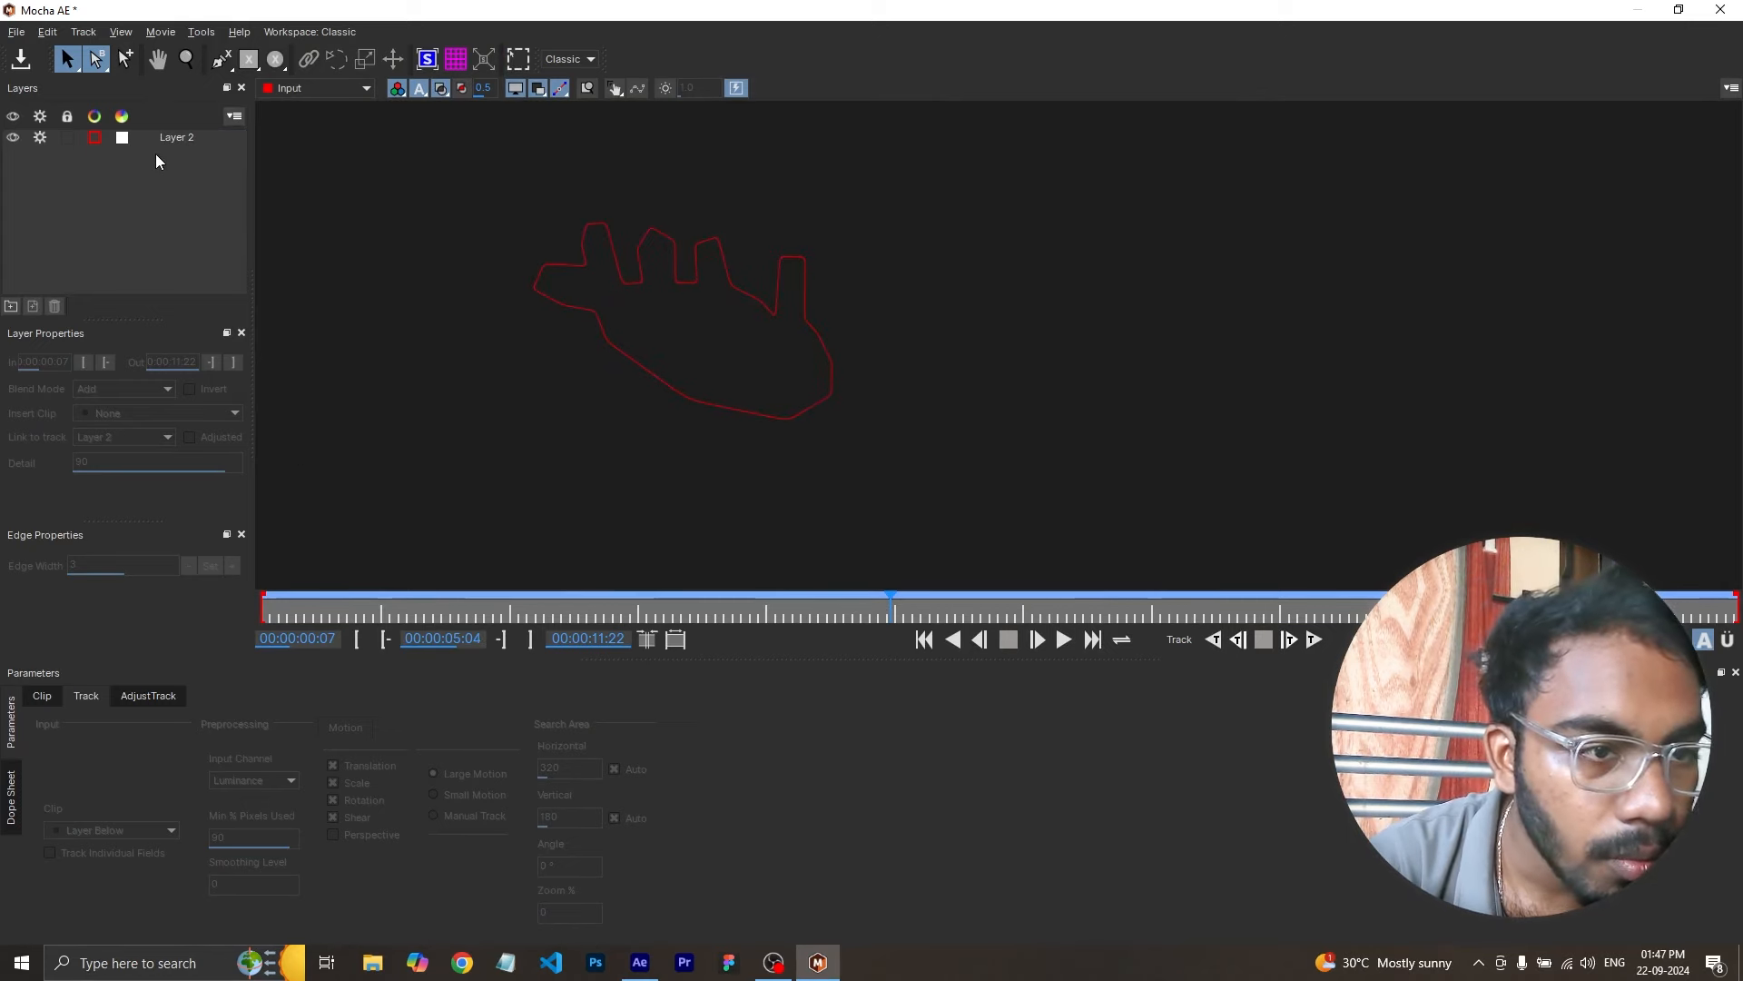
pyautogui.click(184, 140)
pyautogui.click(661, 490)
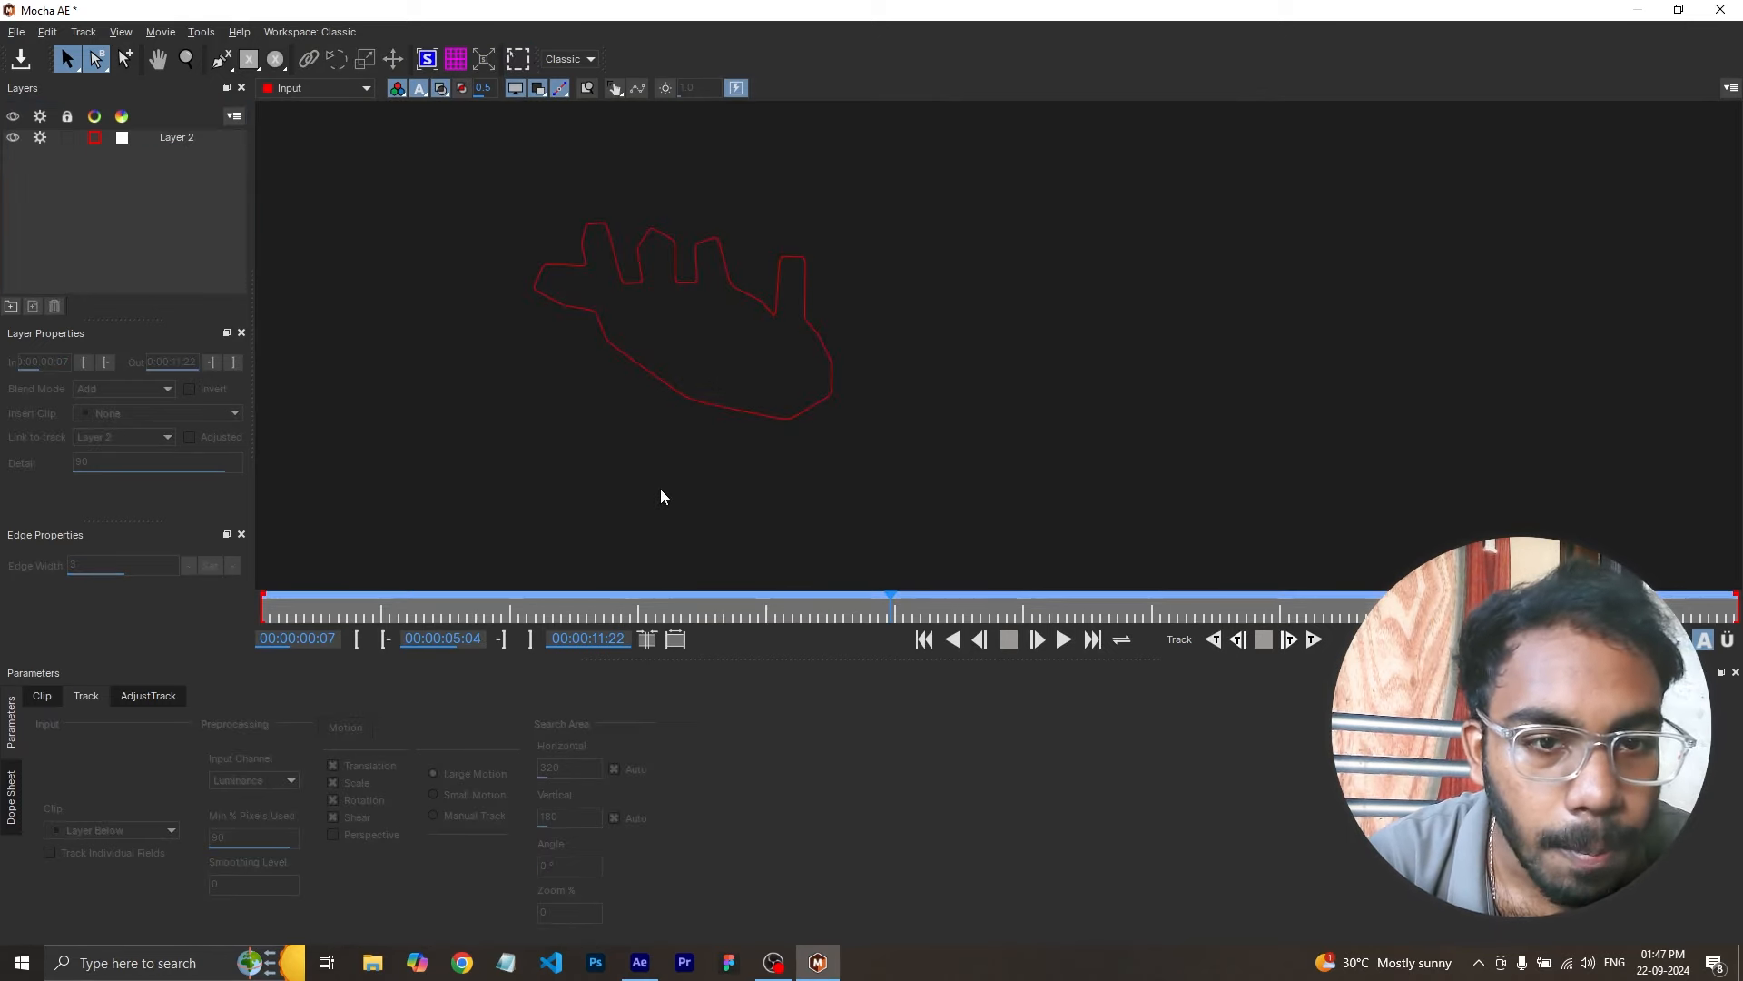
pyautogui.click(167, 141)
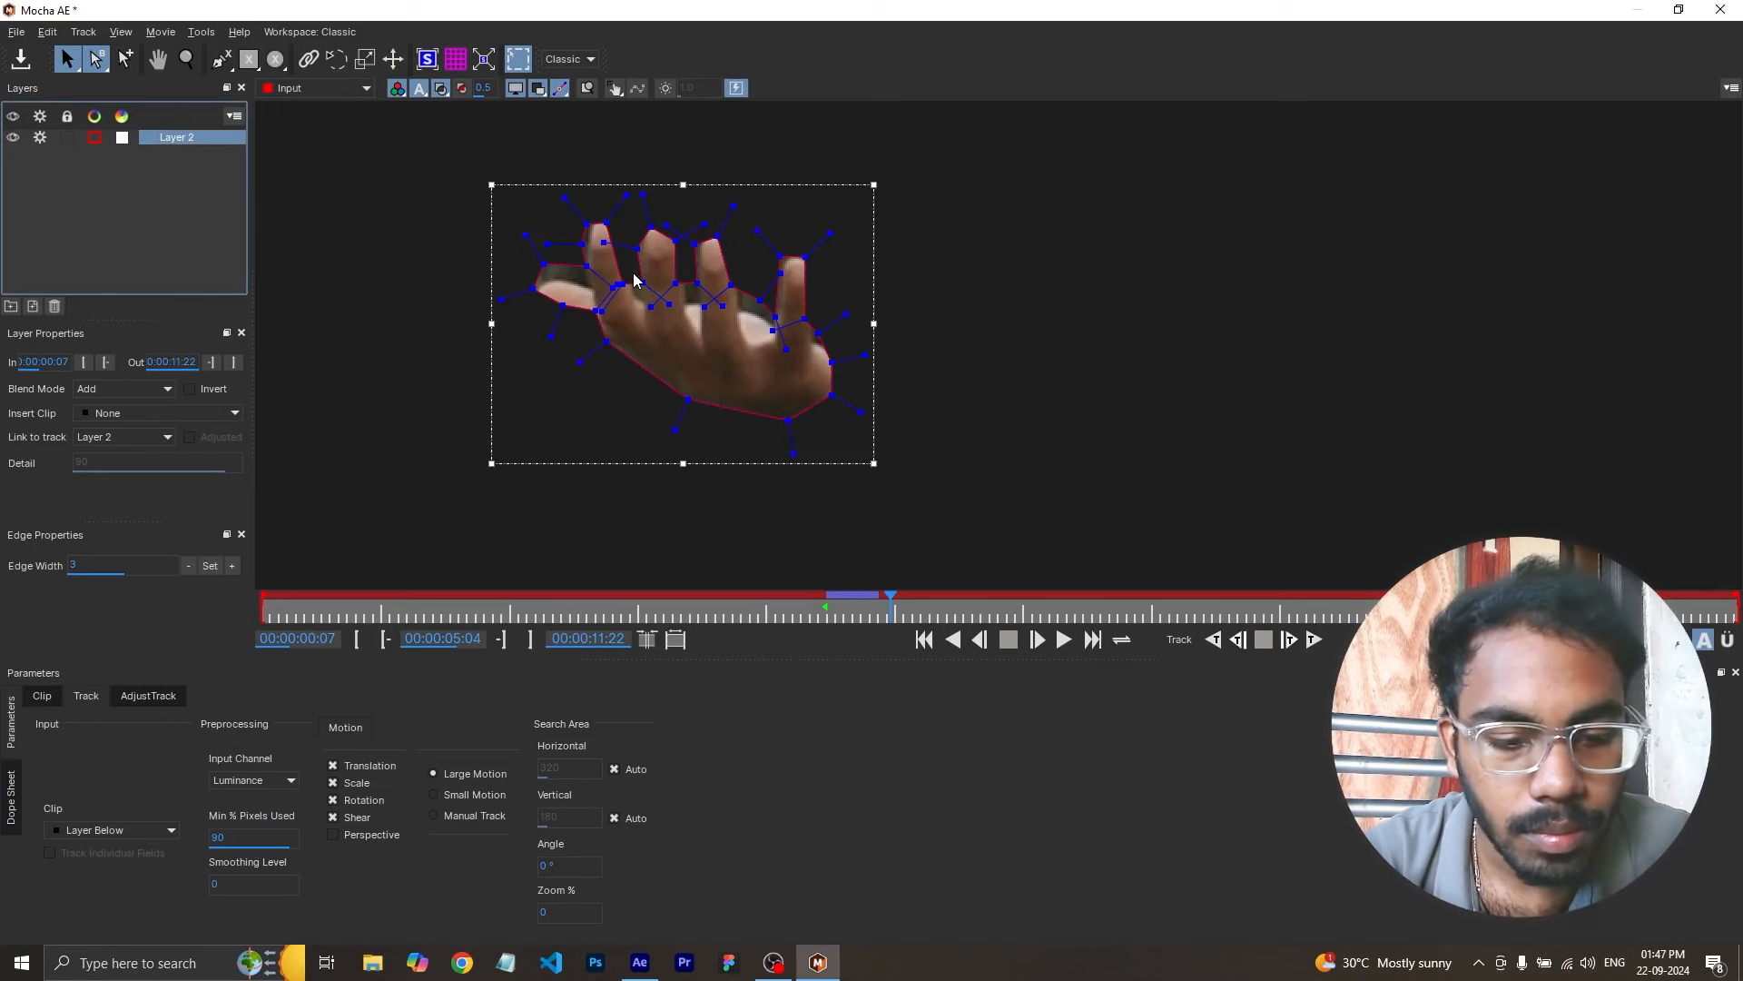
pyautogui.hotkey('alt', '2')
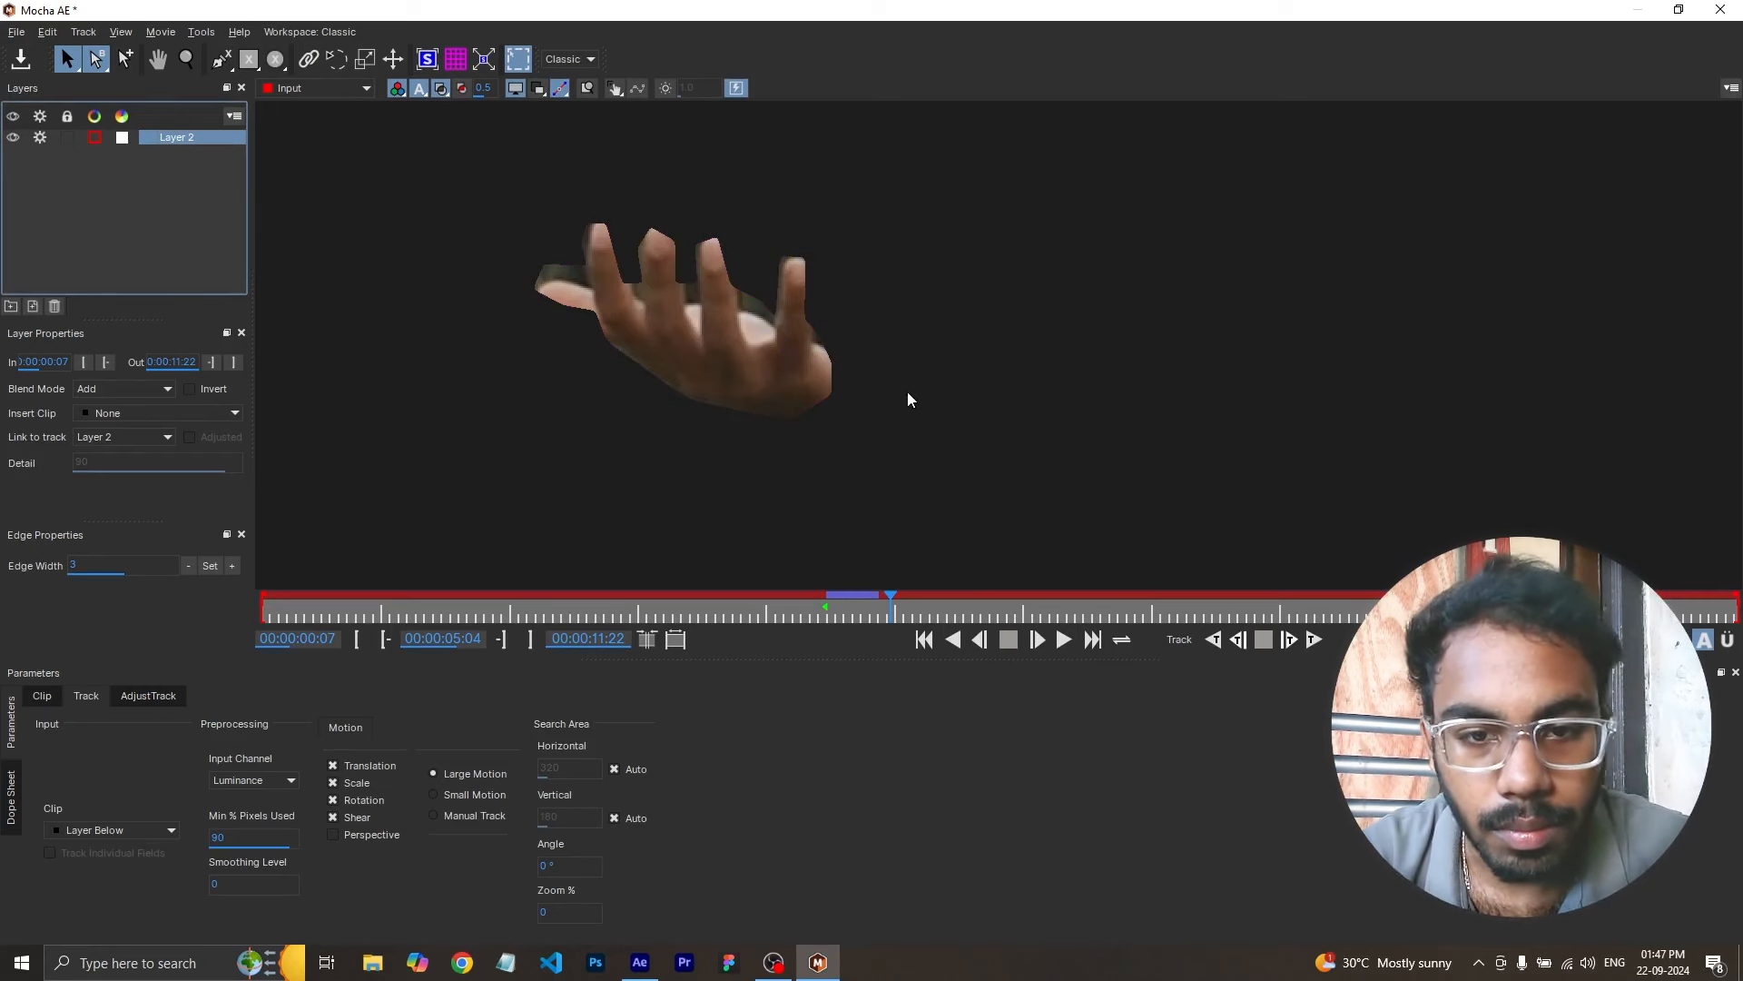
pyautogui.moveTo(892, 598)
pyautogui.mouseDown()
pyautogui.moveTo(822, 604)
pyautogui.moveTo(861, 608)
pyautogui.moveTo(822, 619)
pyautogui.moveTo(872, 624)
pyautogui.mouseUp()
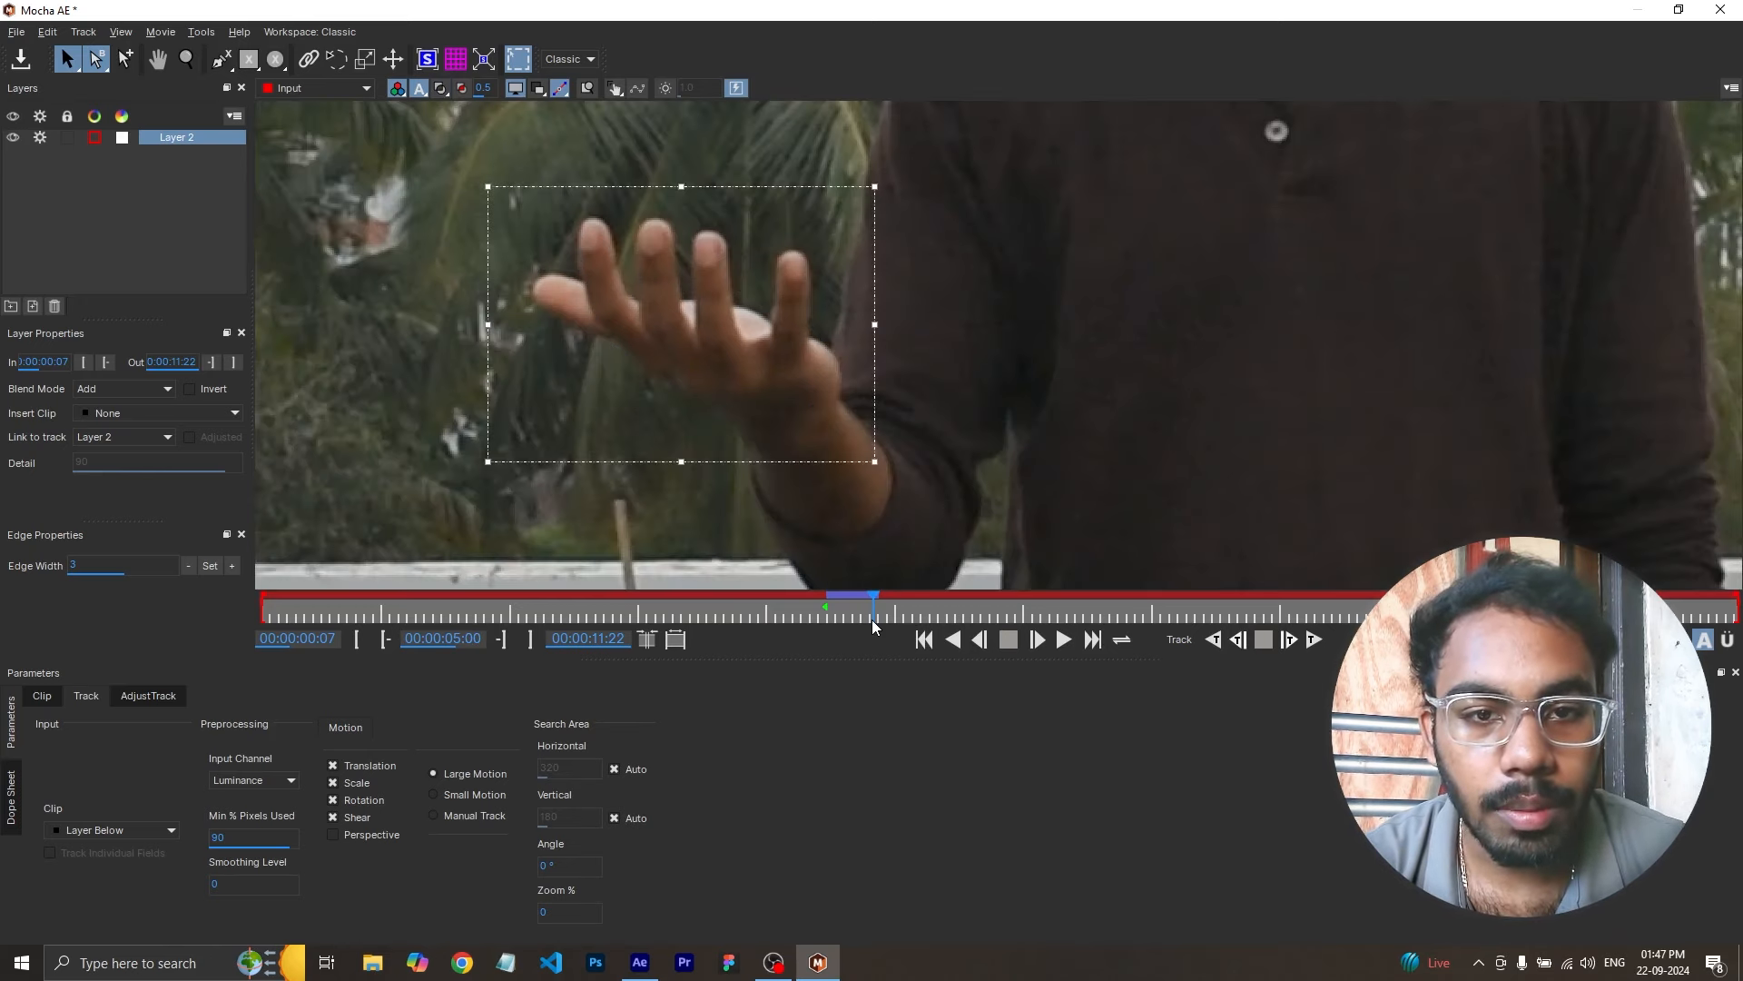
# - Display the hand at 0:00:05:00 as a matte cutout on a dark background with the spline outline and its points shown
pyautogui.press('3')
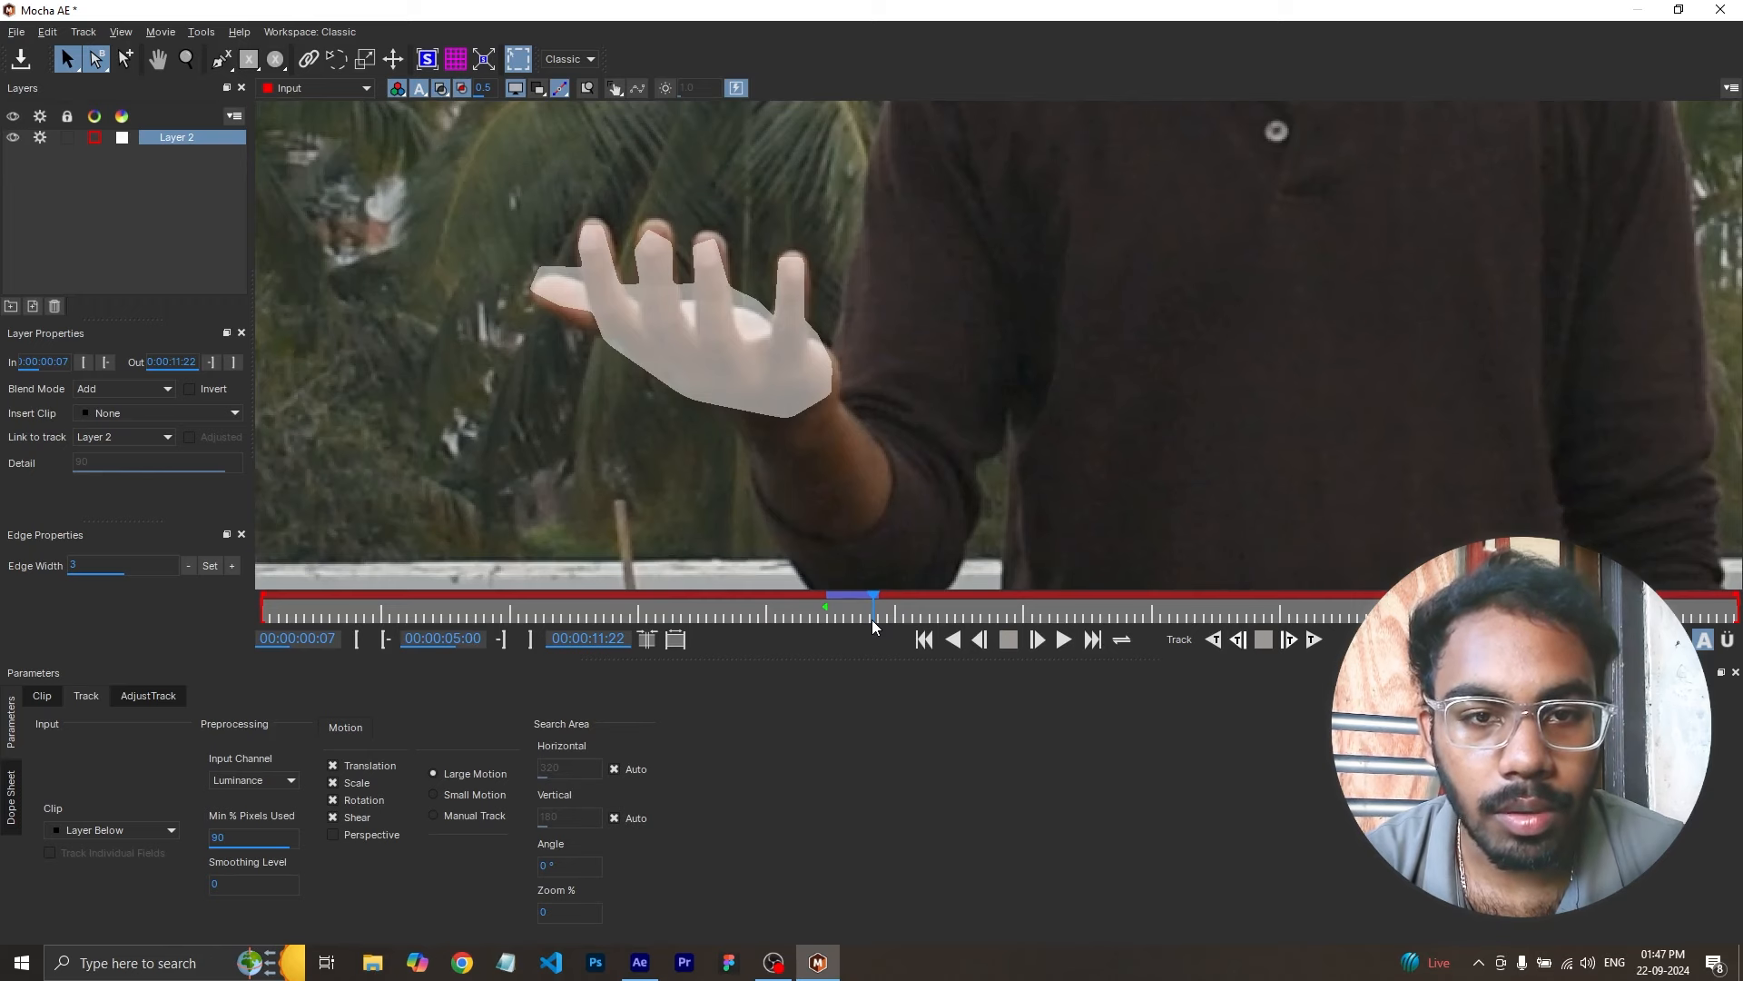
pyautogui.press('4')
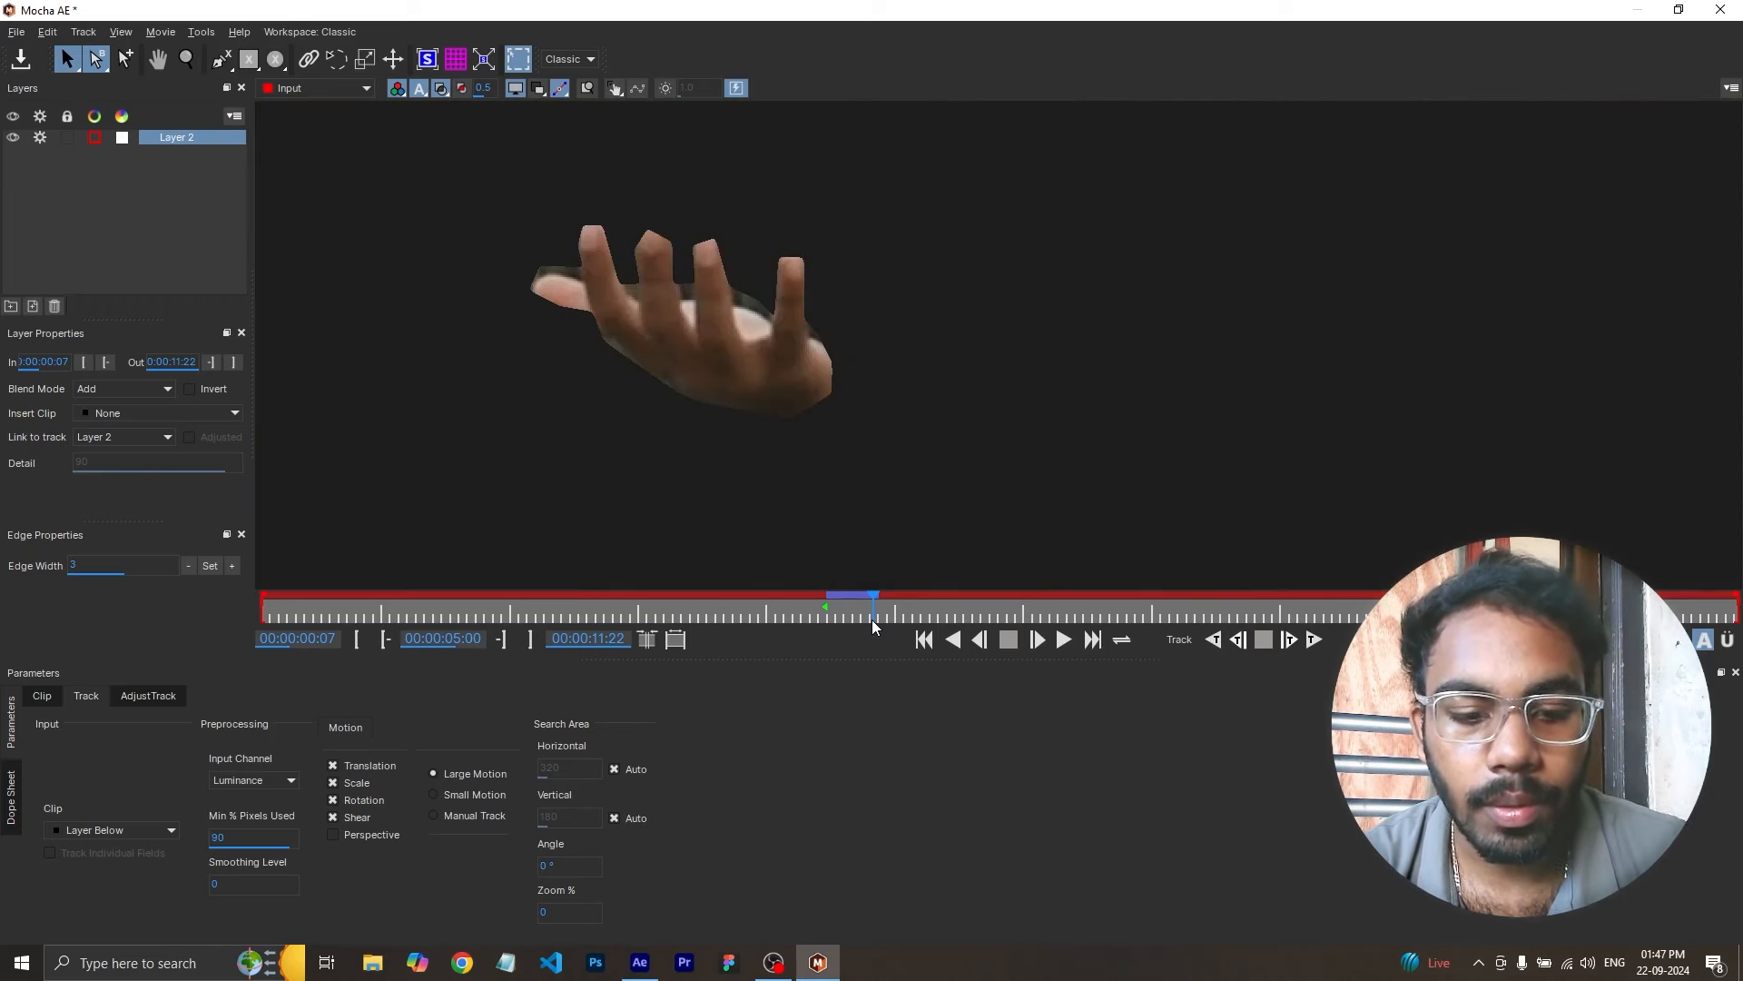
pyautogui.press('6')
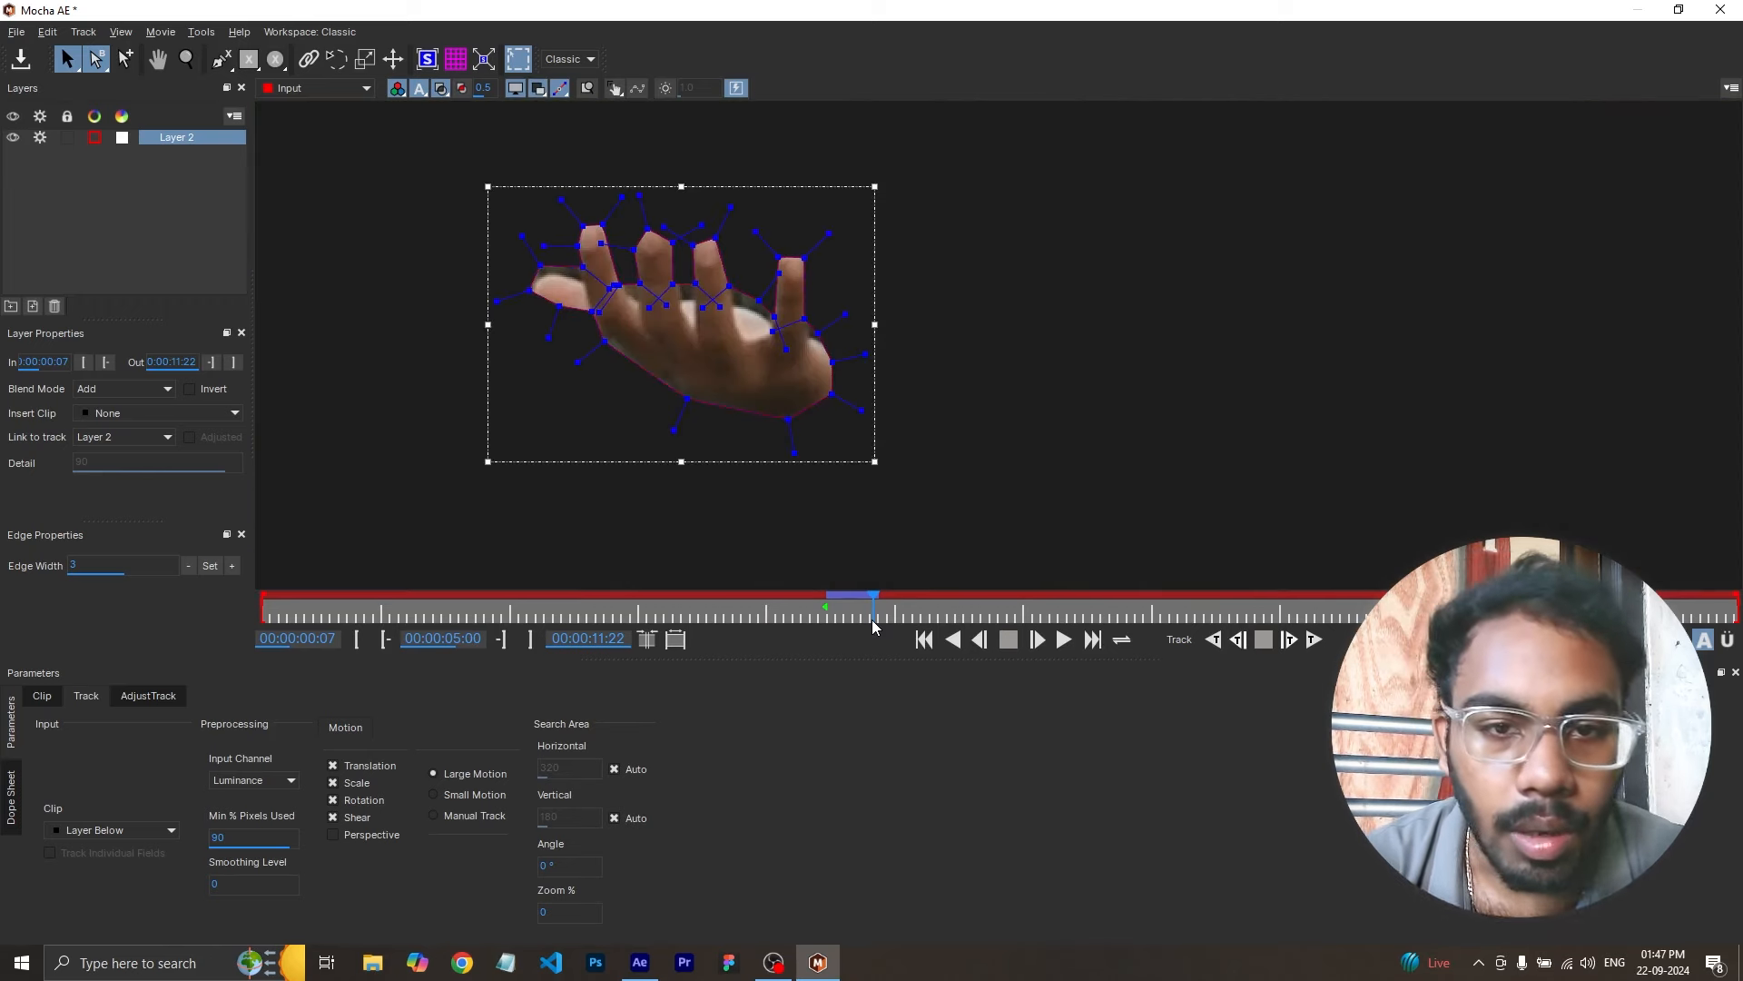
pyautogui.hotkey('alt', '4')
pyautogui.hotkey('alt', '4')
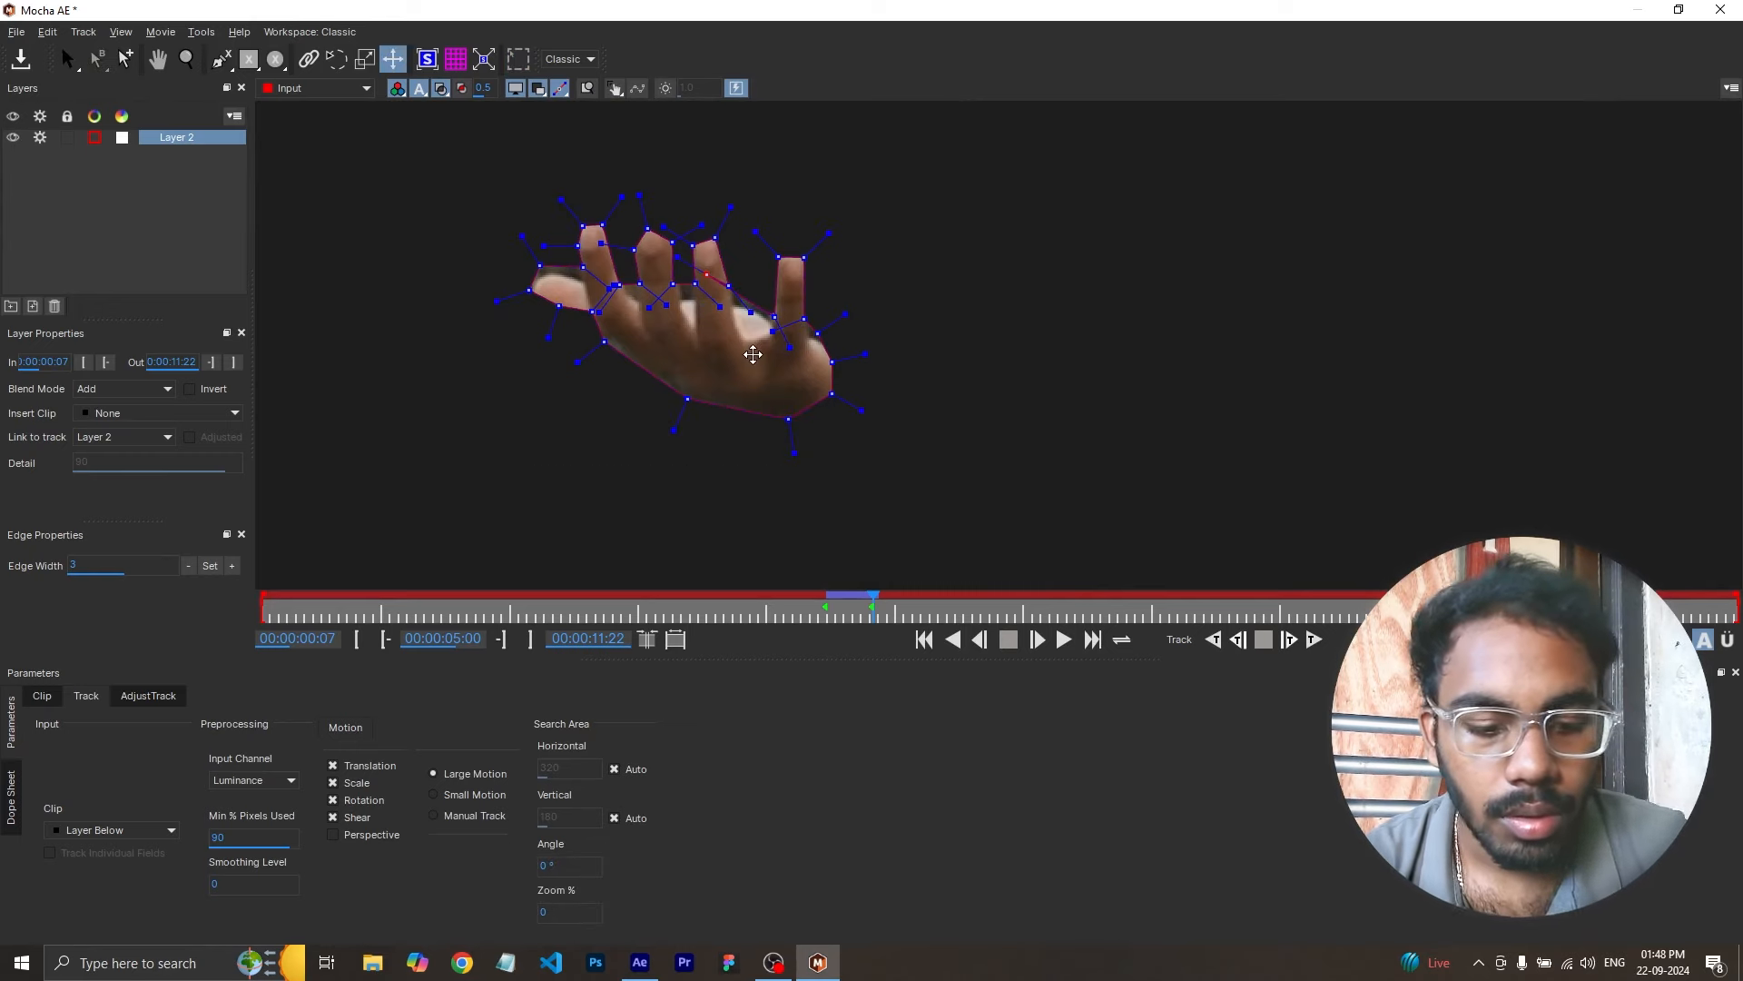
# - Switch off the matte cutout and check the hand spline against the full footage at 0:00:07:18
pyautogui.hotkey('alt', '3')
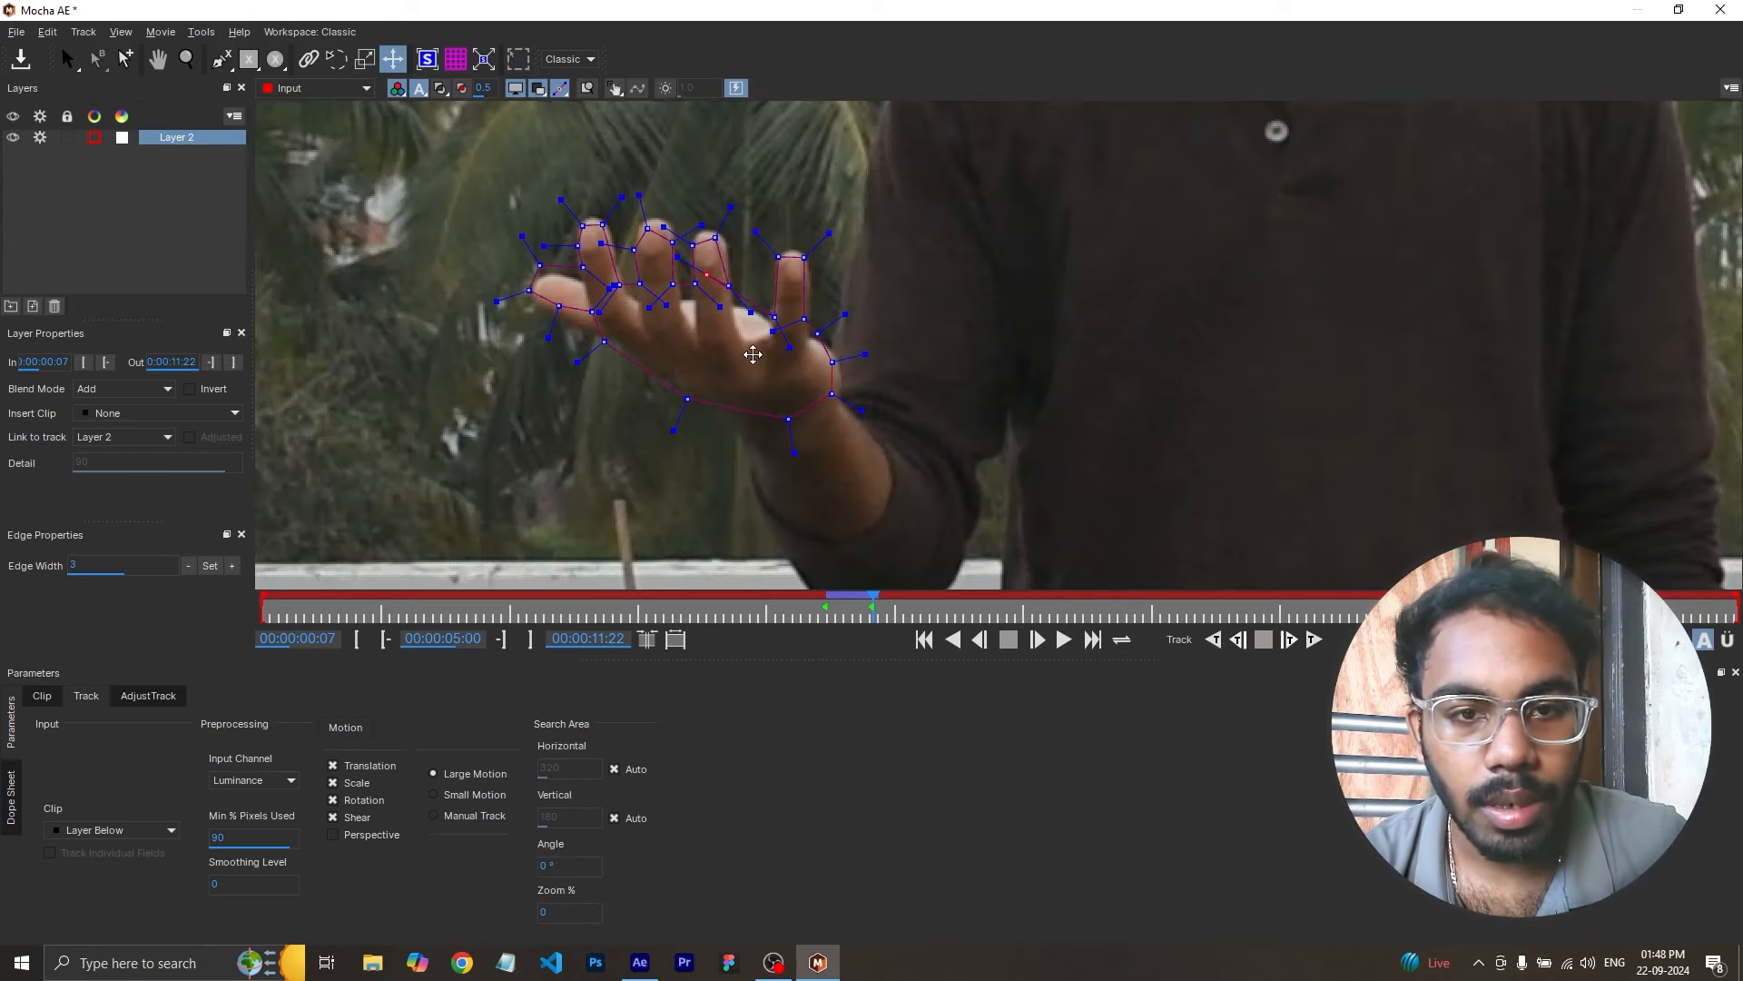
pyautogui.moveTo(879, 612); pyautogui.dragTo(1208, 606)
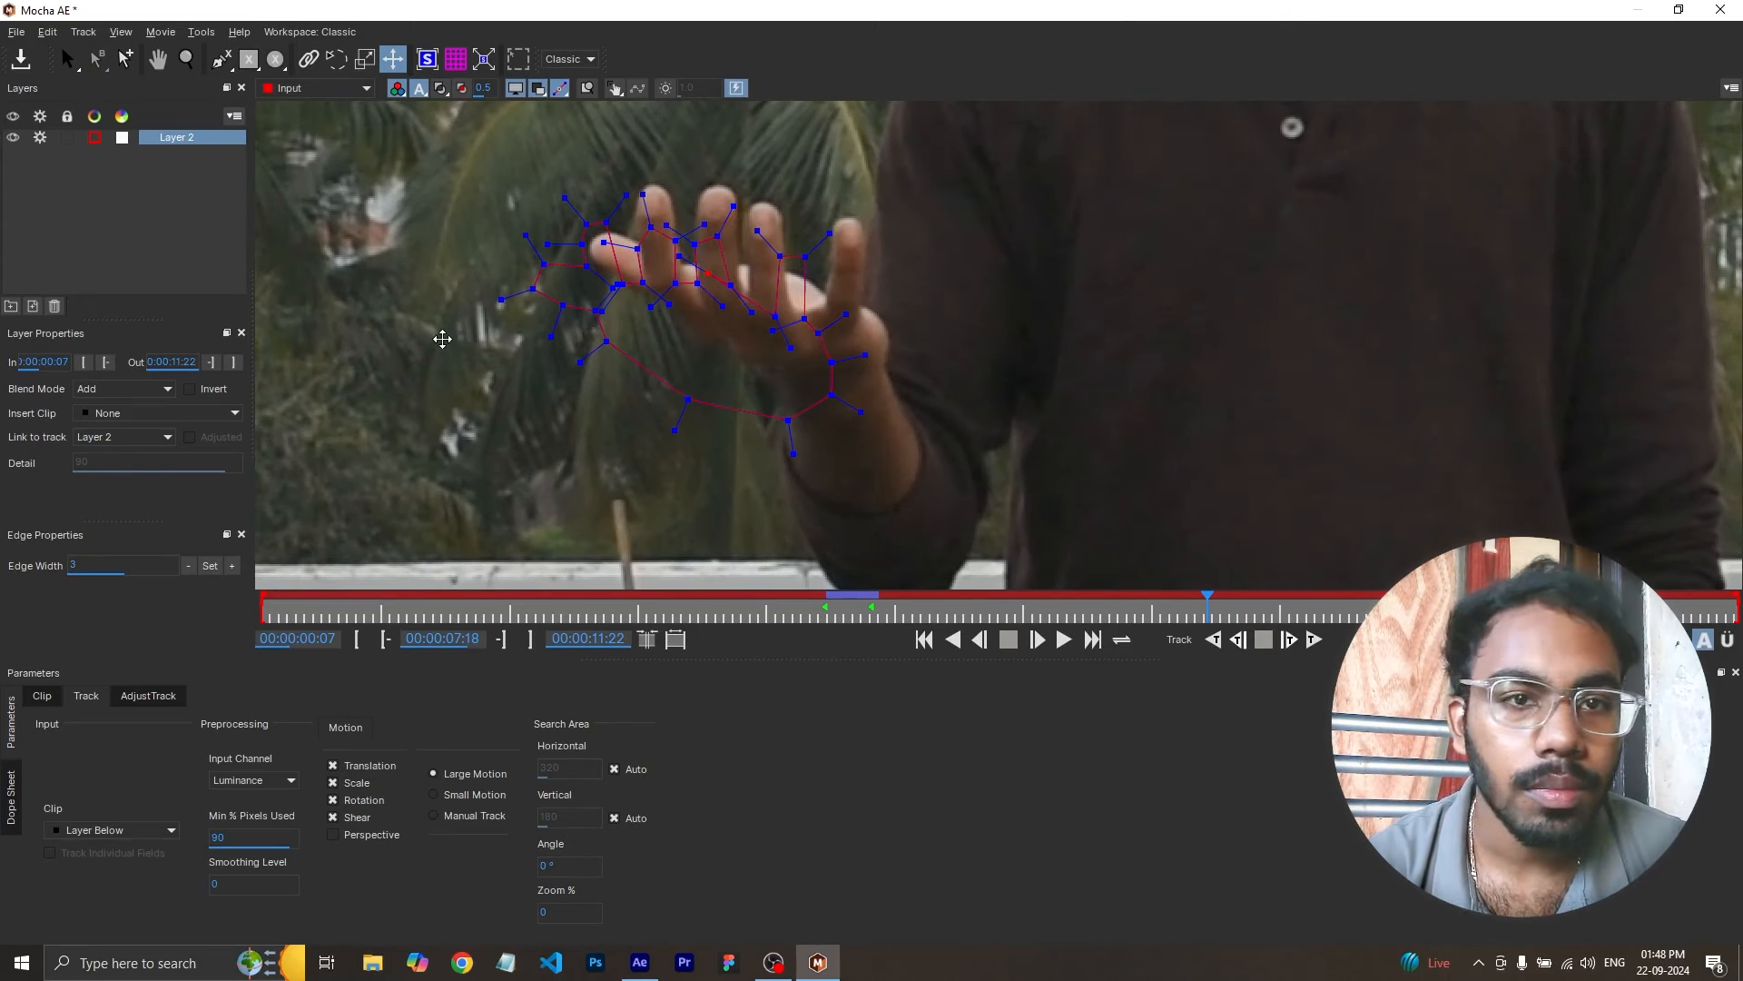
# - Save the Mocha project and close Mocha AE to return to the Tutorial composition in After Effects
pyautogui.click(15, 32)
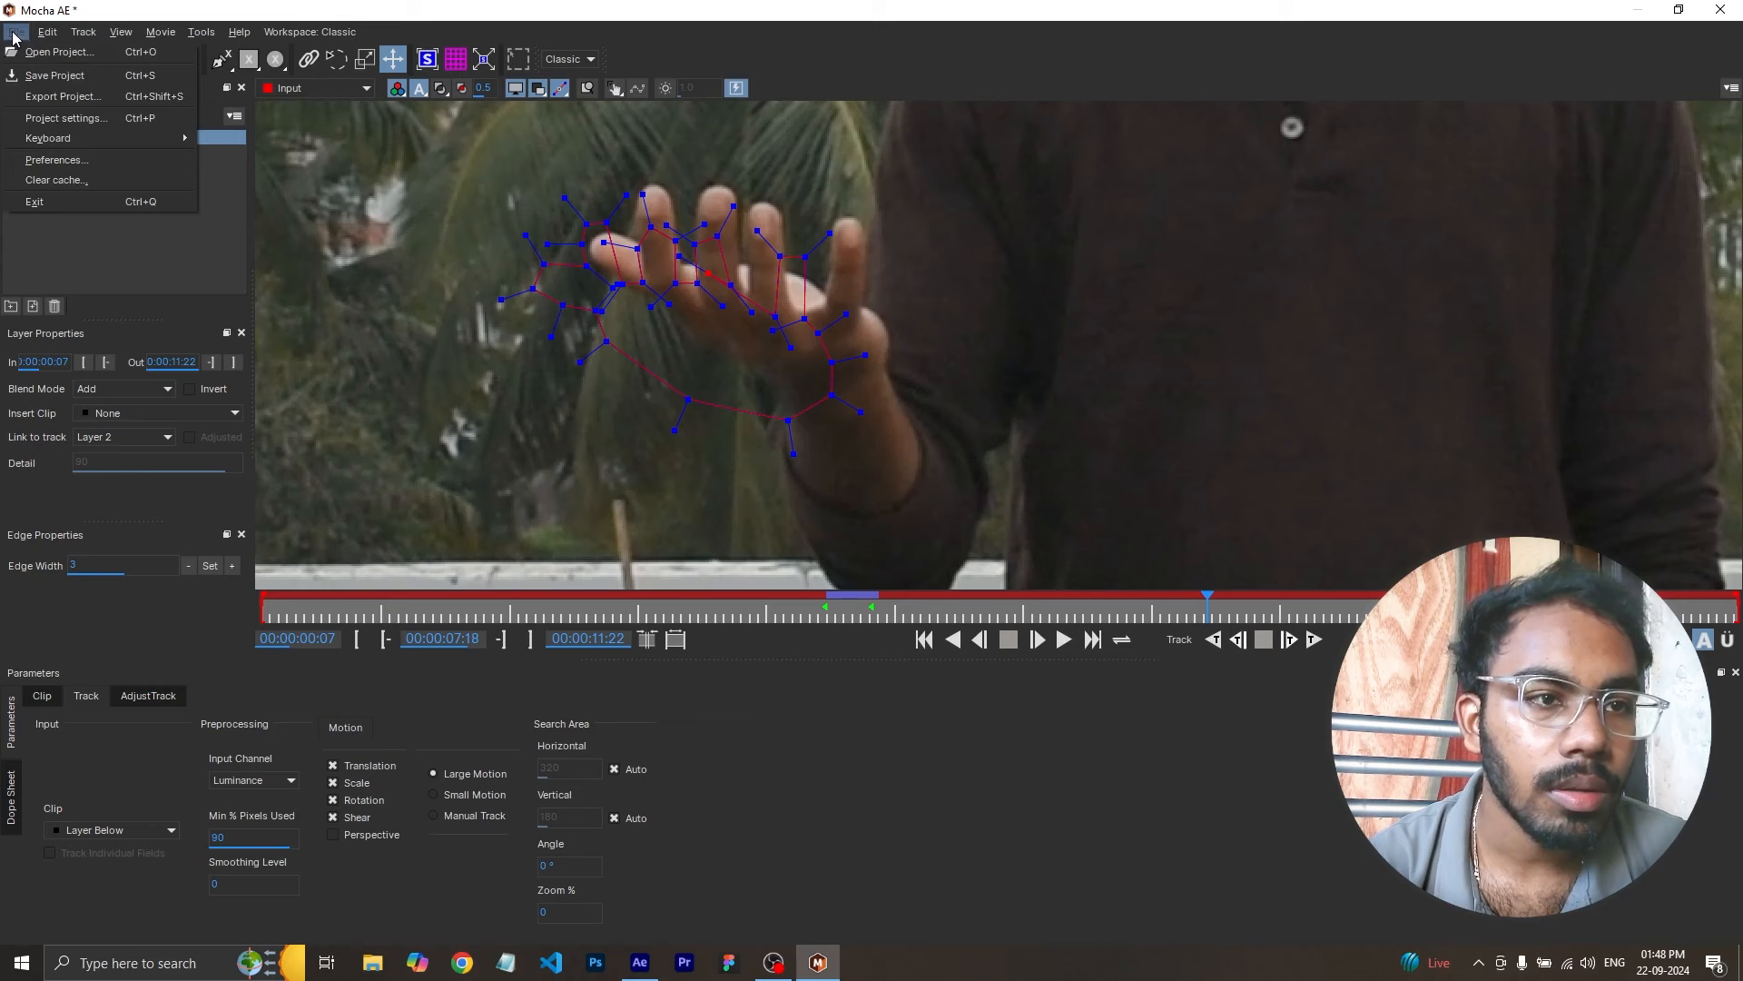
pyautogui.click(70, 82)
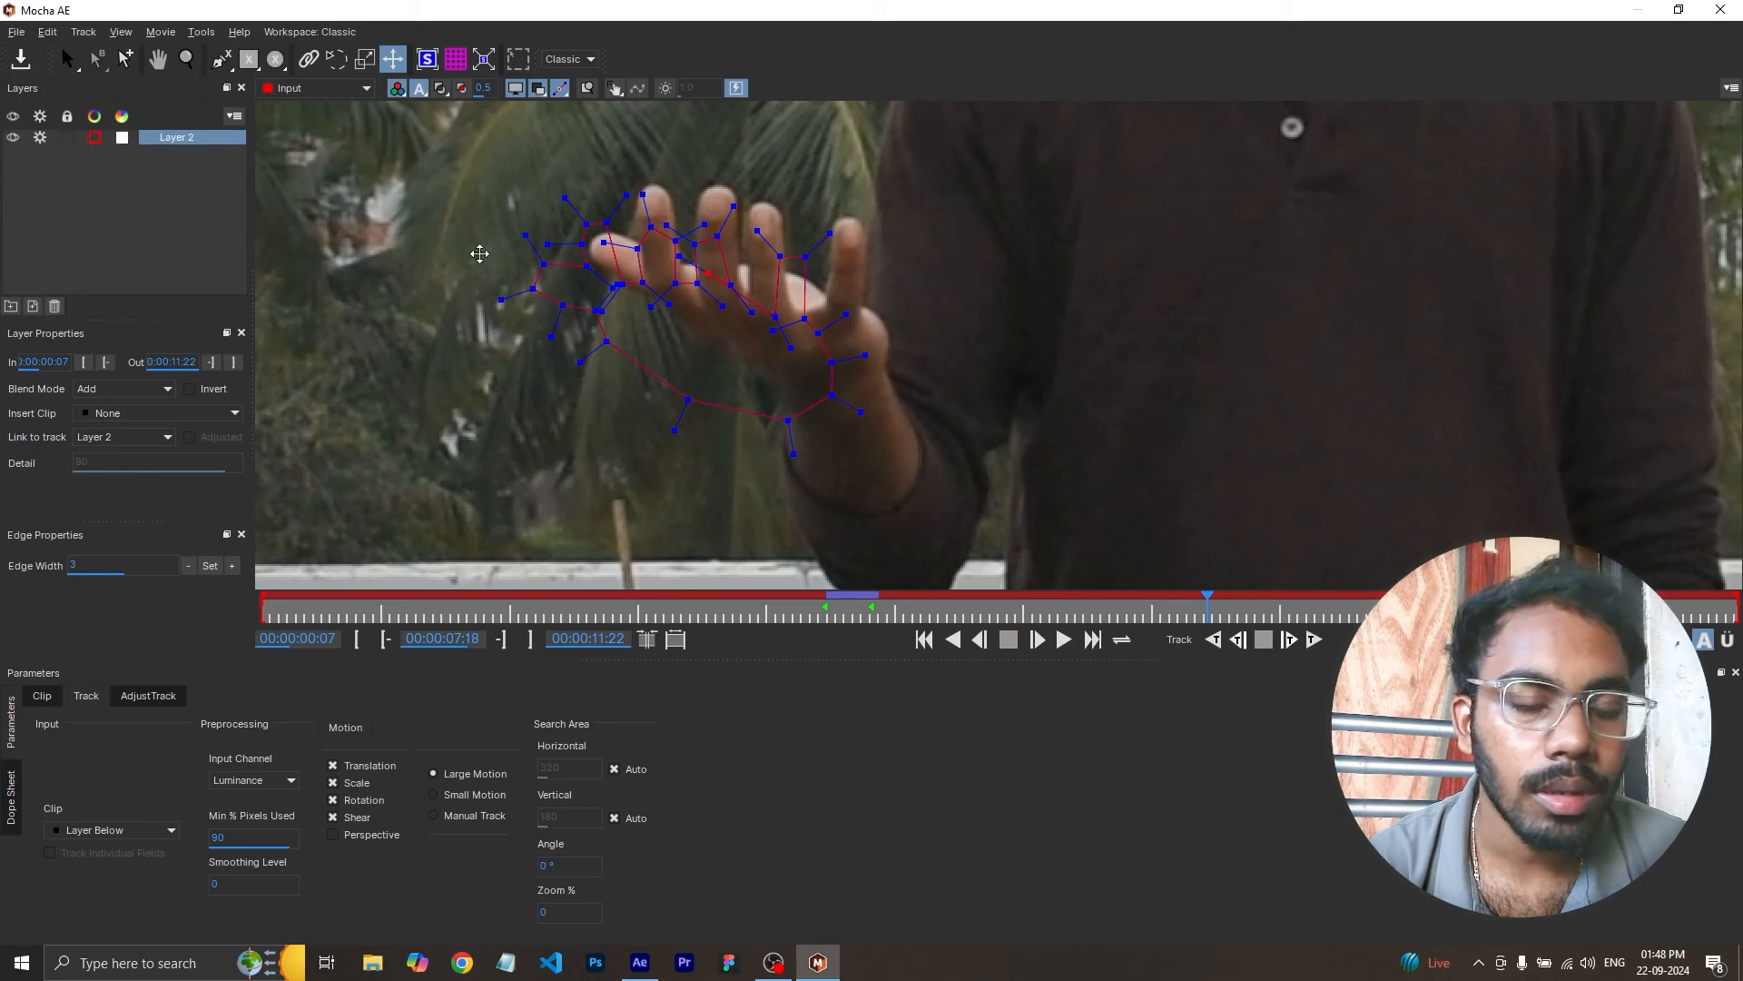
pyautogui.click(16, 33)
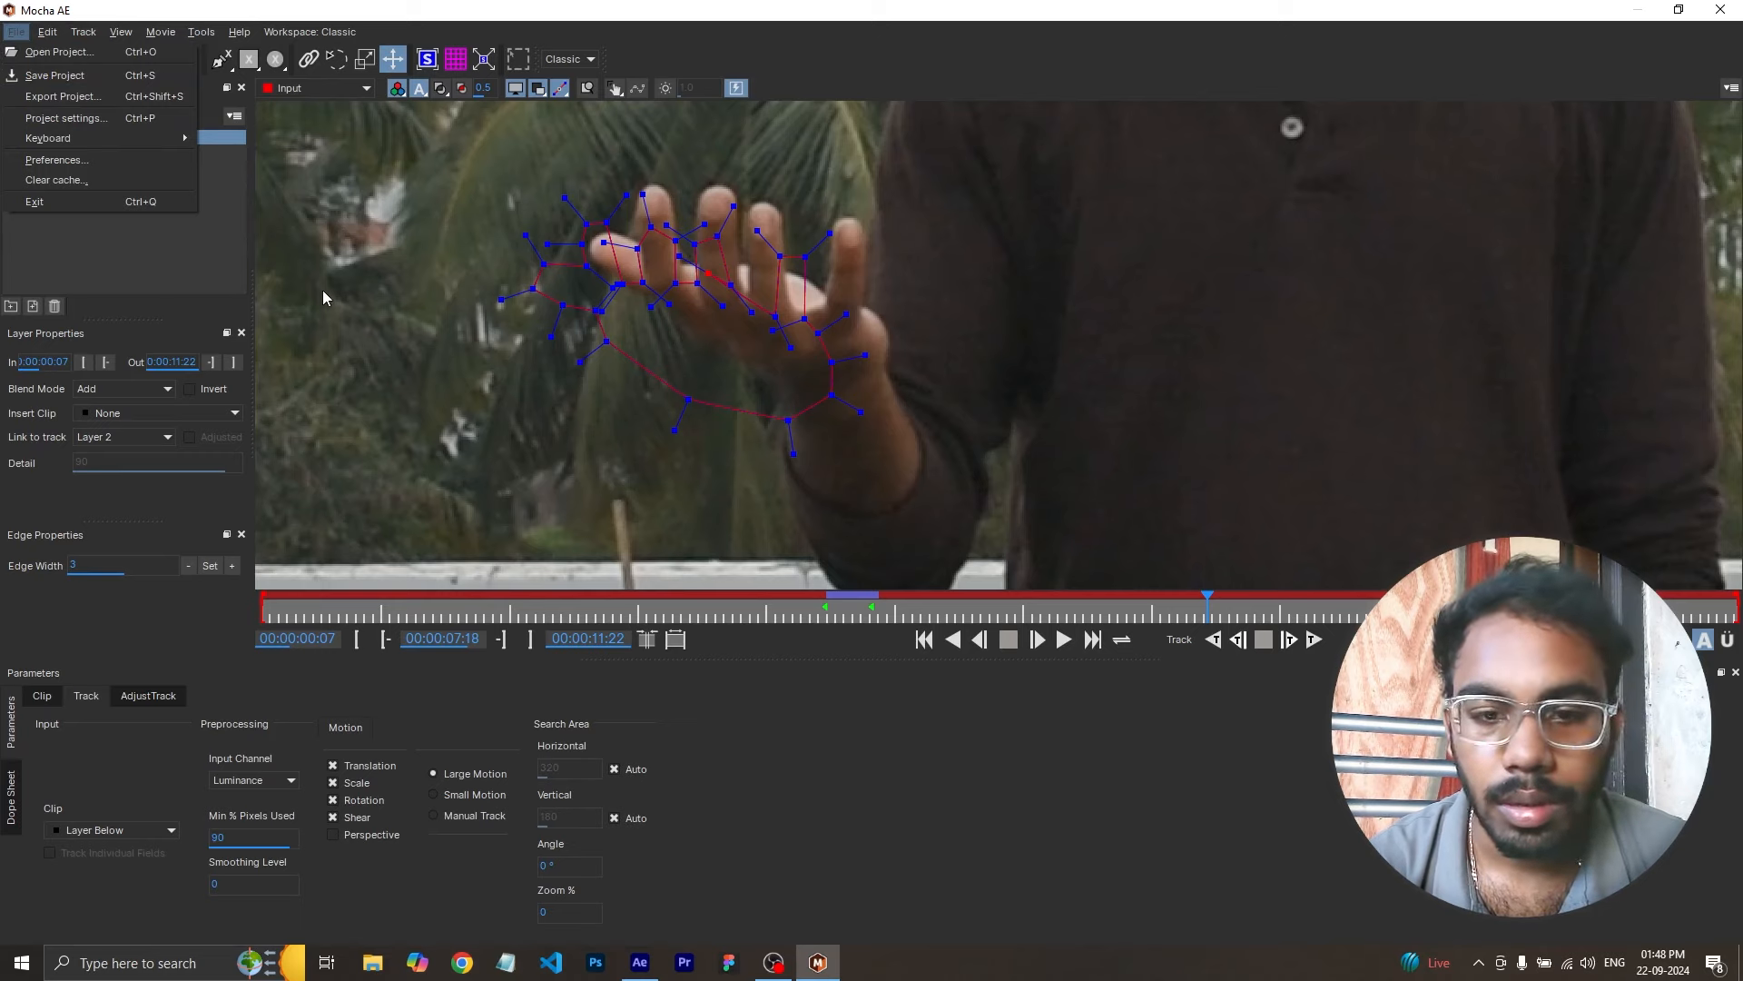
pyautogui.click(1716, 14)
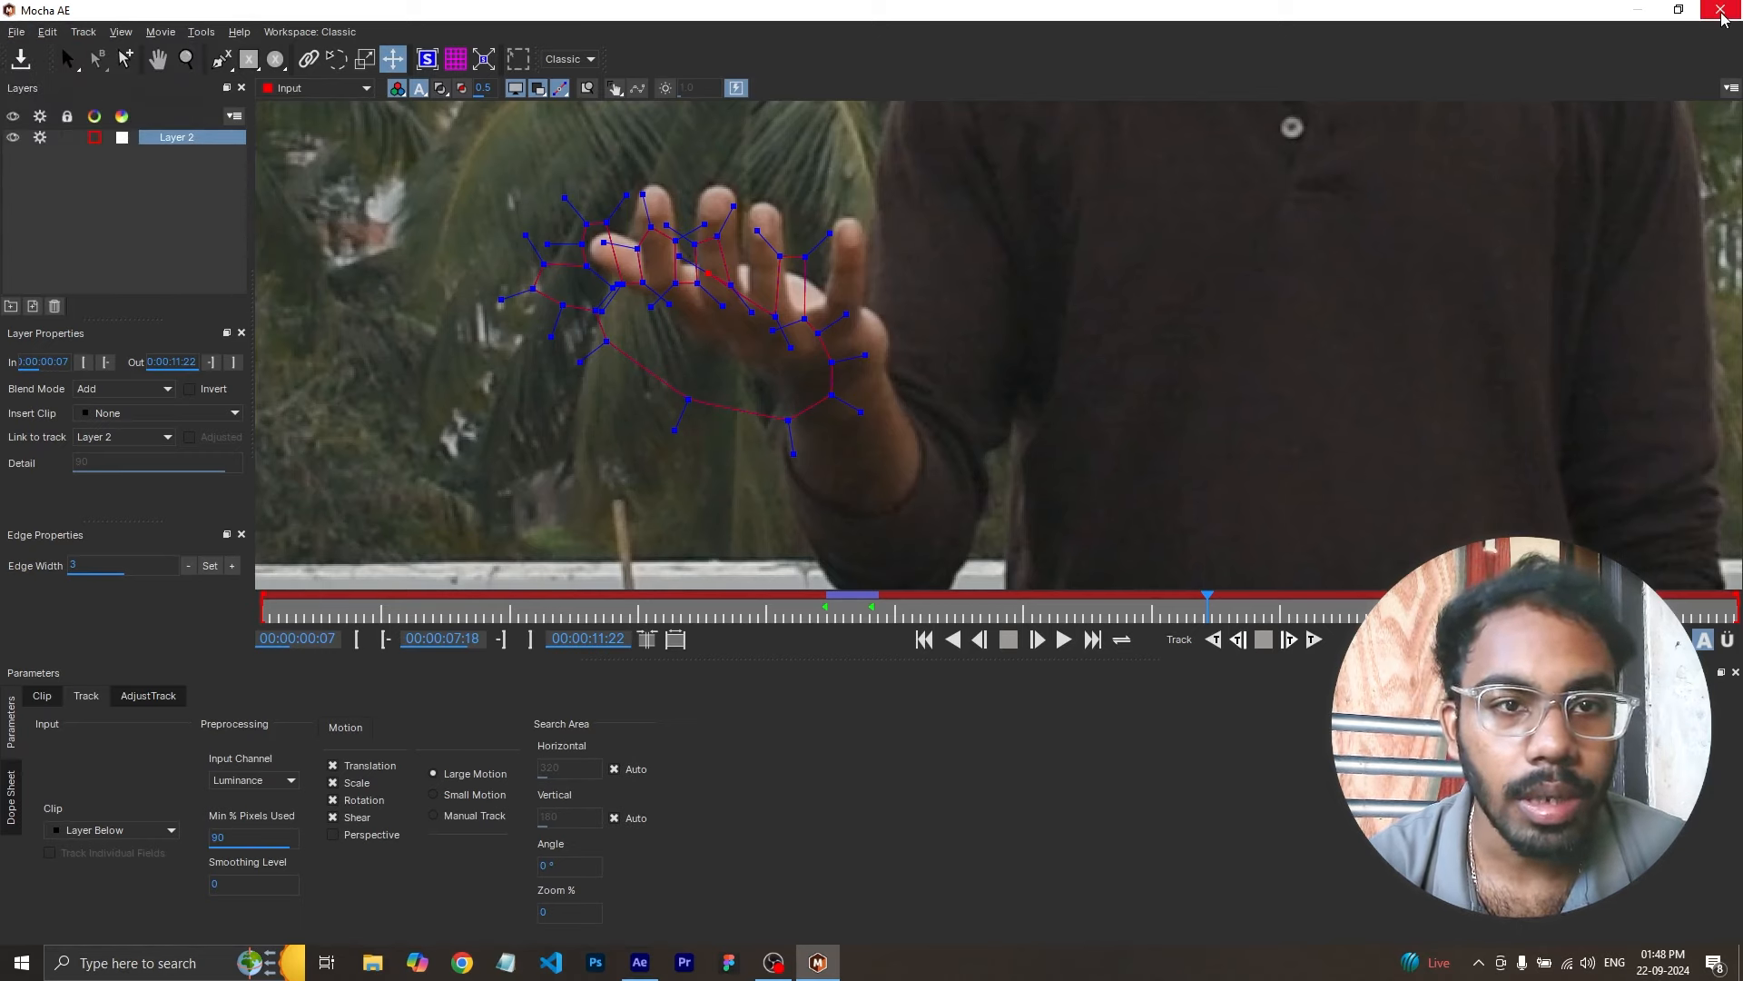
pyautogui.click(1721, 13)
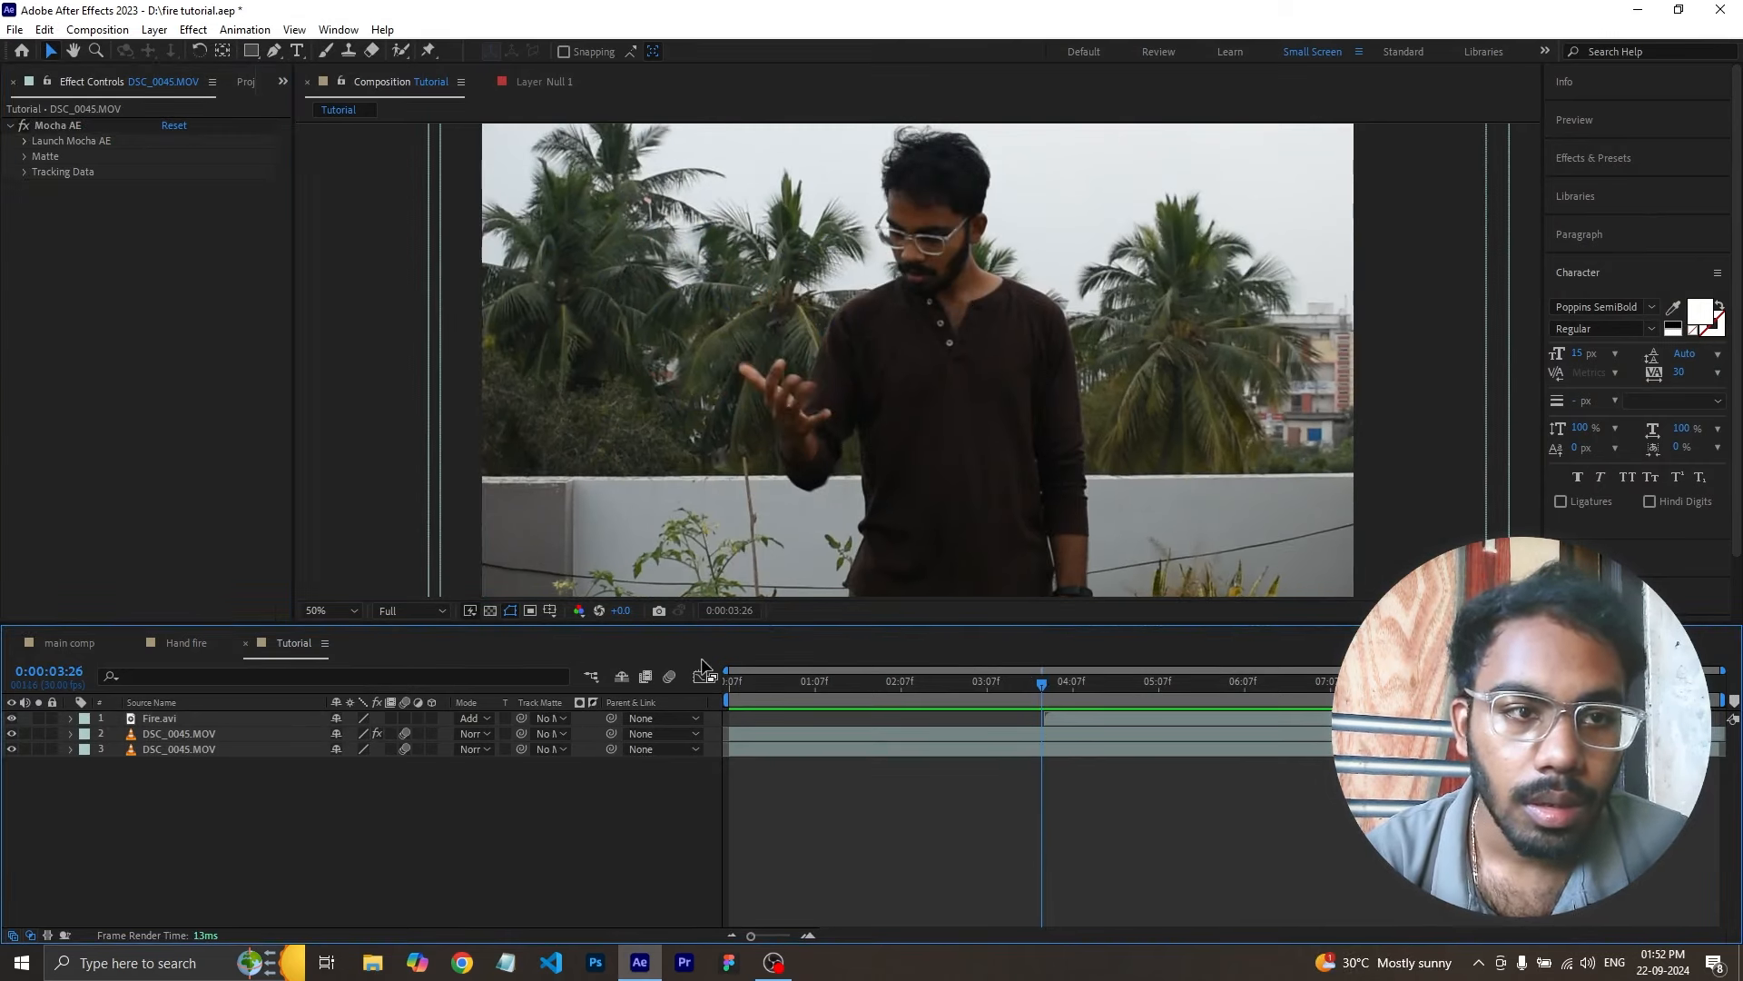
# - Rename the upper DSC_0045.MOV layer, the one carrying the Mocha AE effect, as Roto
pyautogui.click(224, 732)
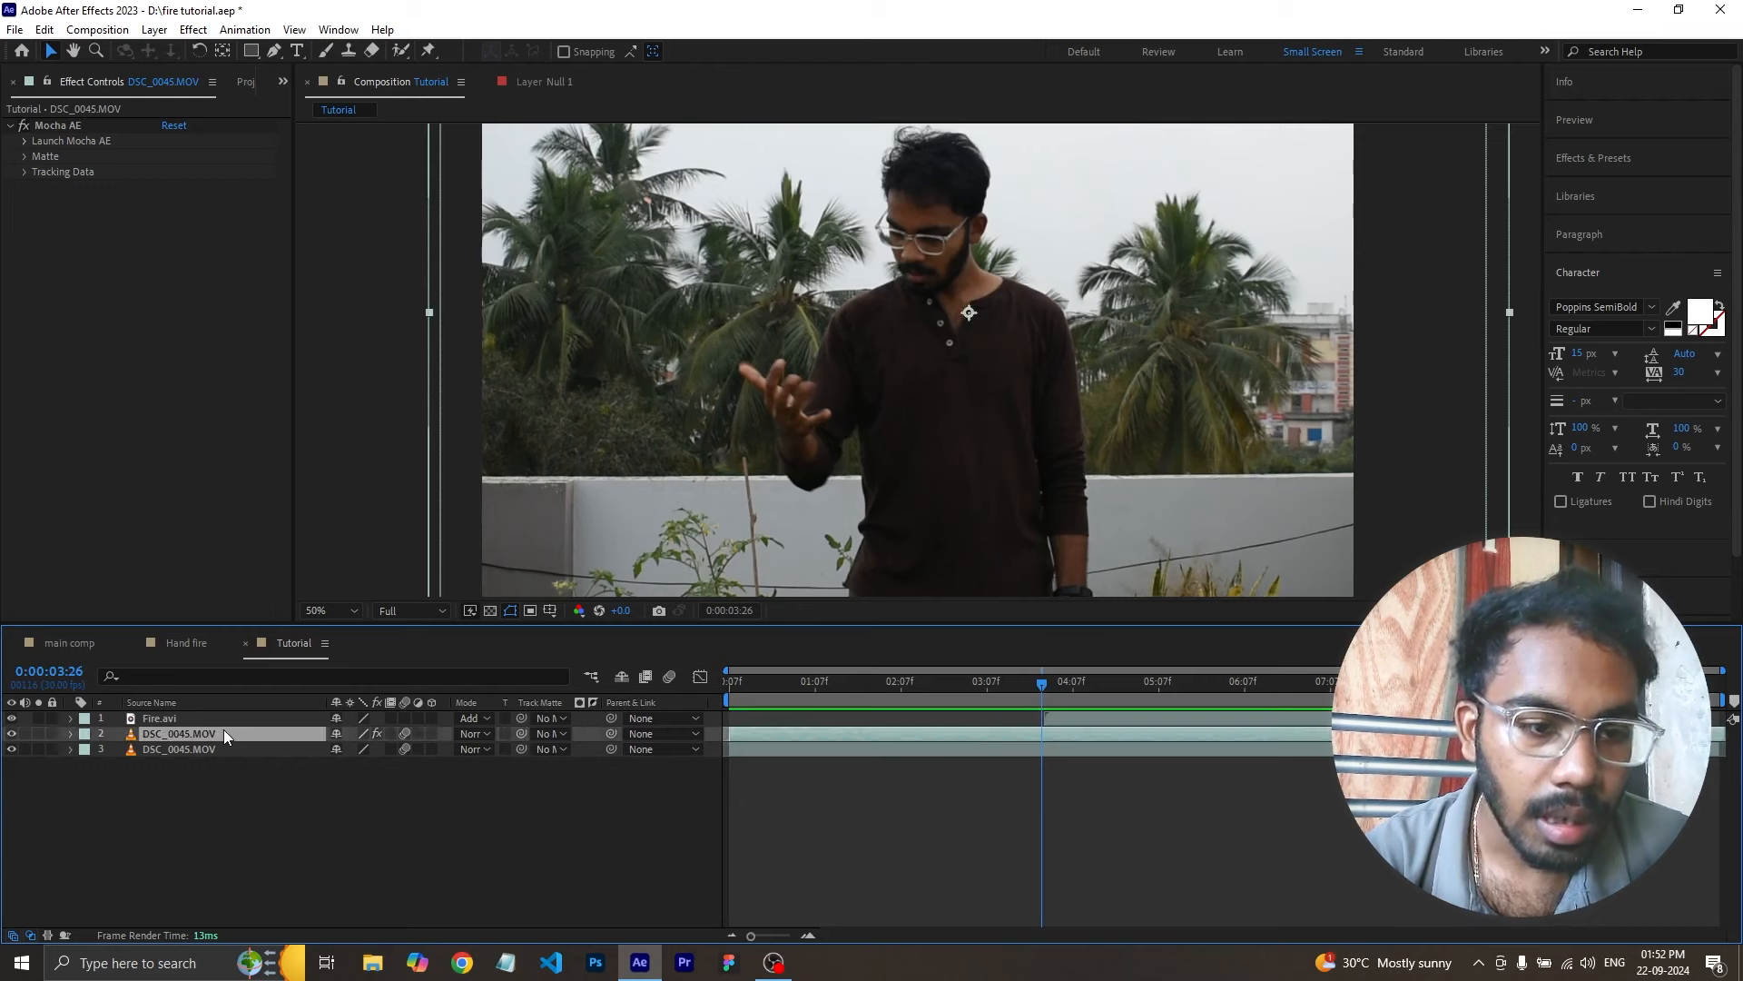
pyautogui.rightClick(211, 738)
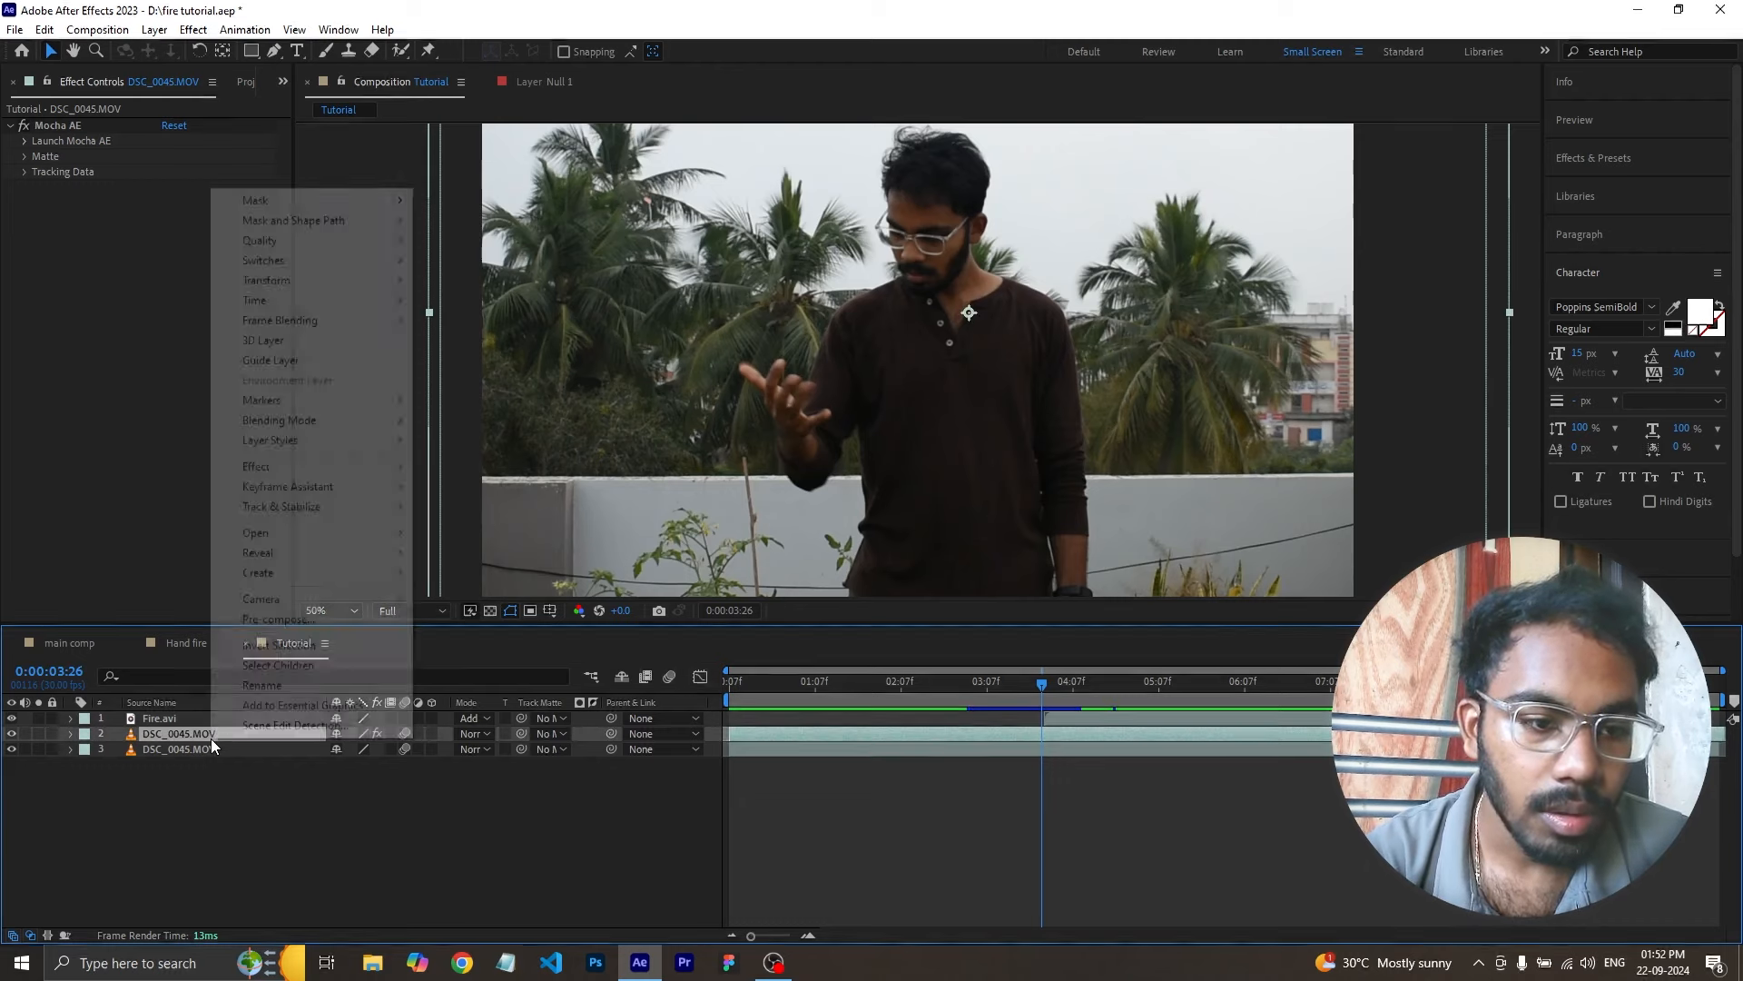
pyautogui.click(297, 690)
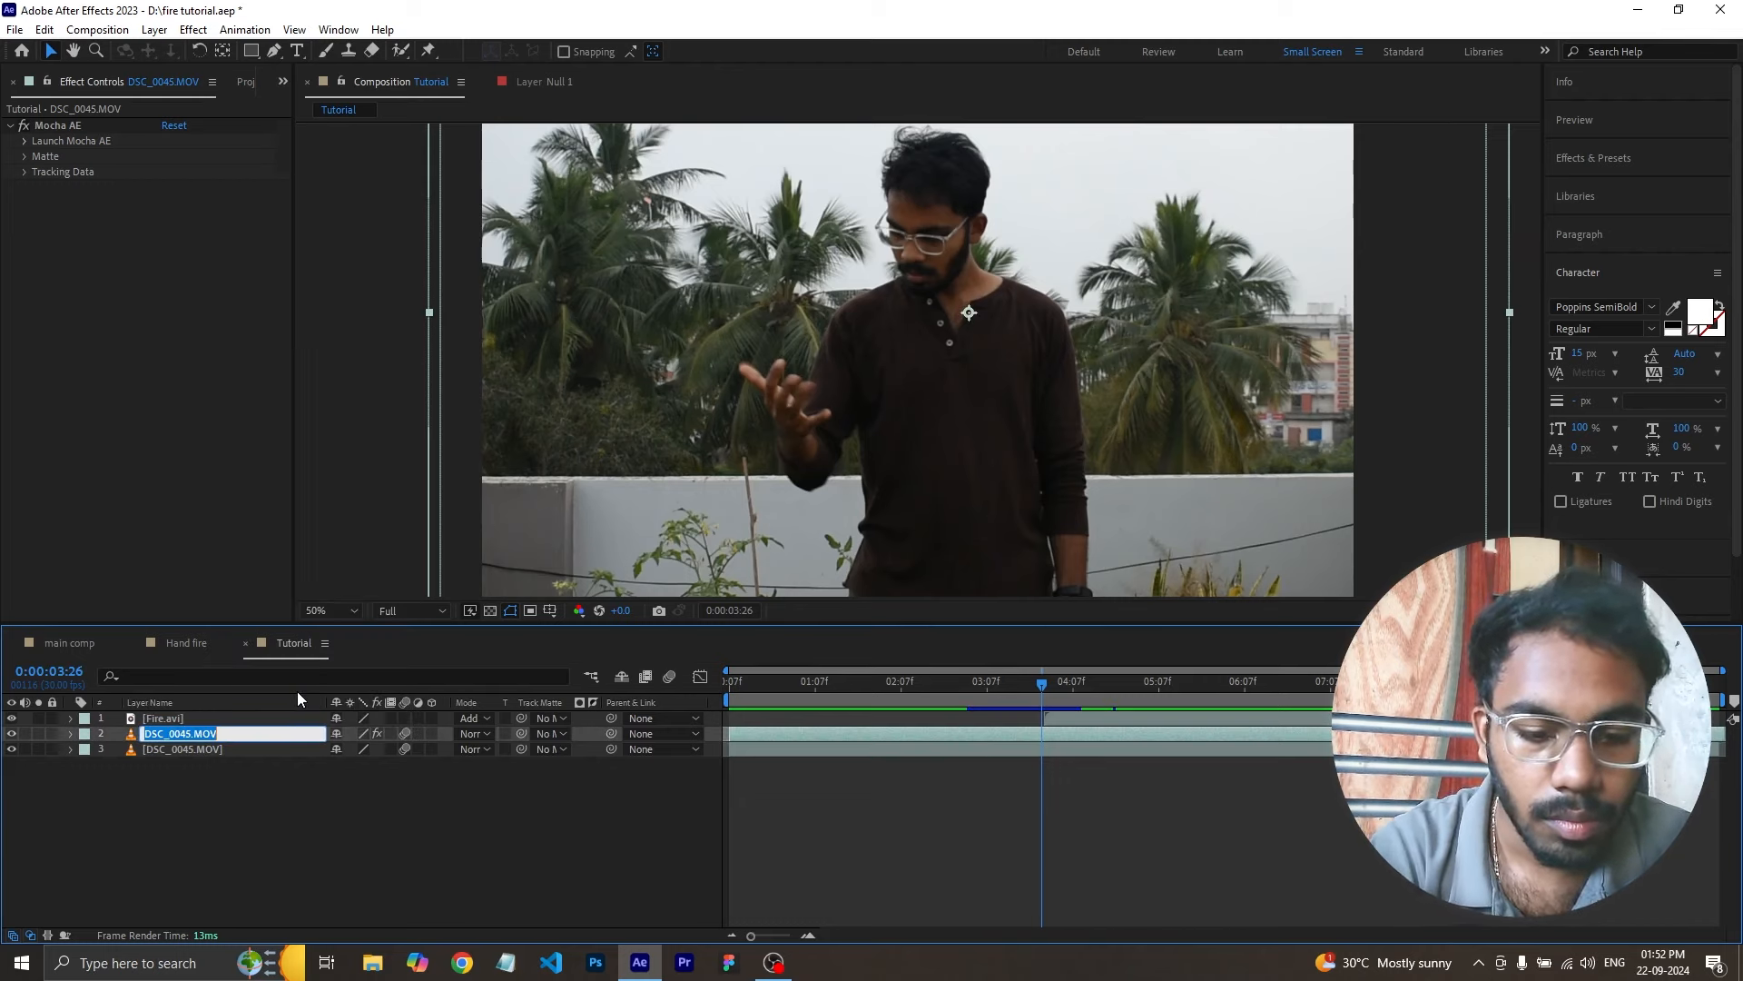
pyautogui.write('Roto')
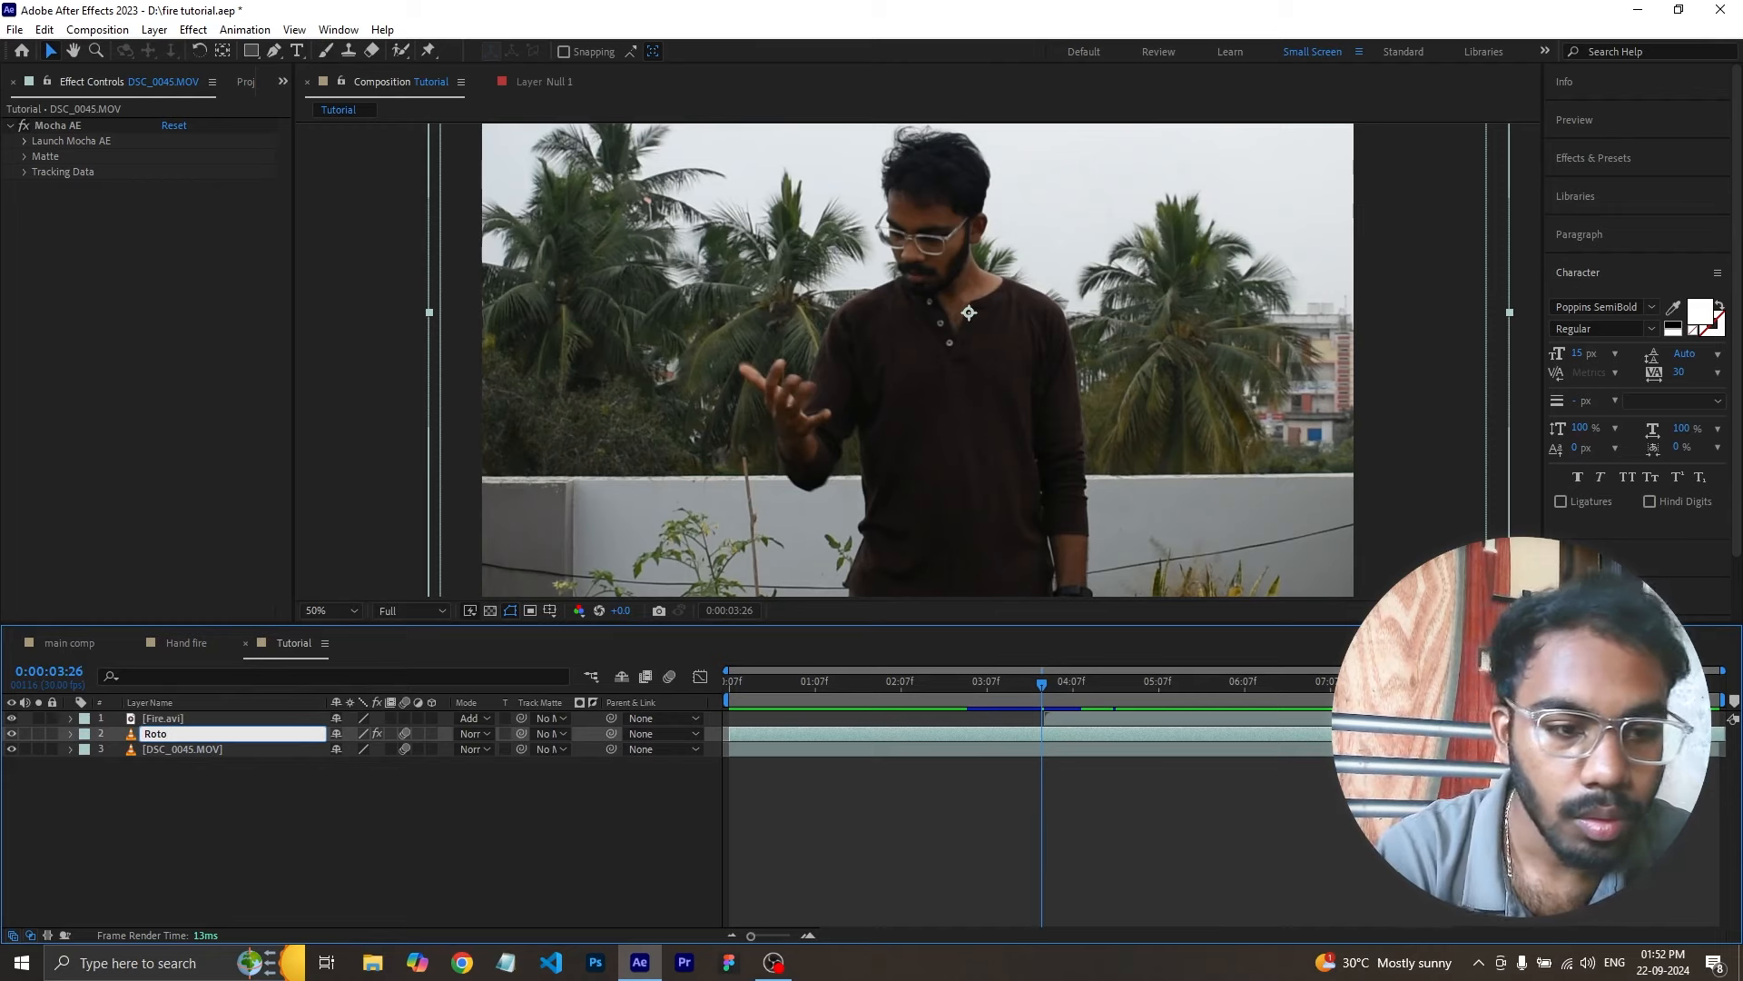
pyautogui.press('Return')
# - Turn on View Matte in the Roto layer's Mocha AE effect and examine the hand matte up to 0:00:05:13
pyautogui.click(215, 749)
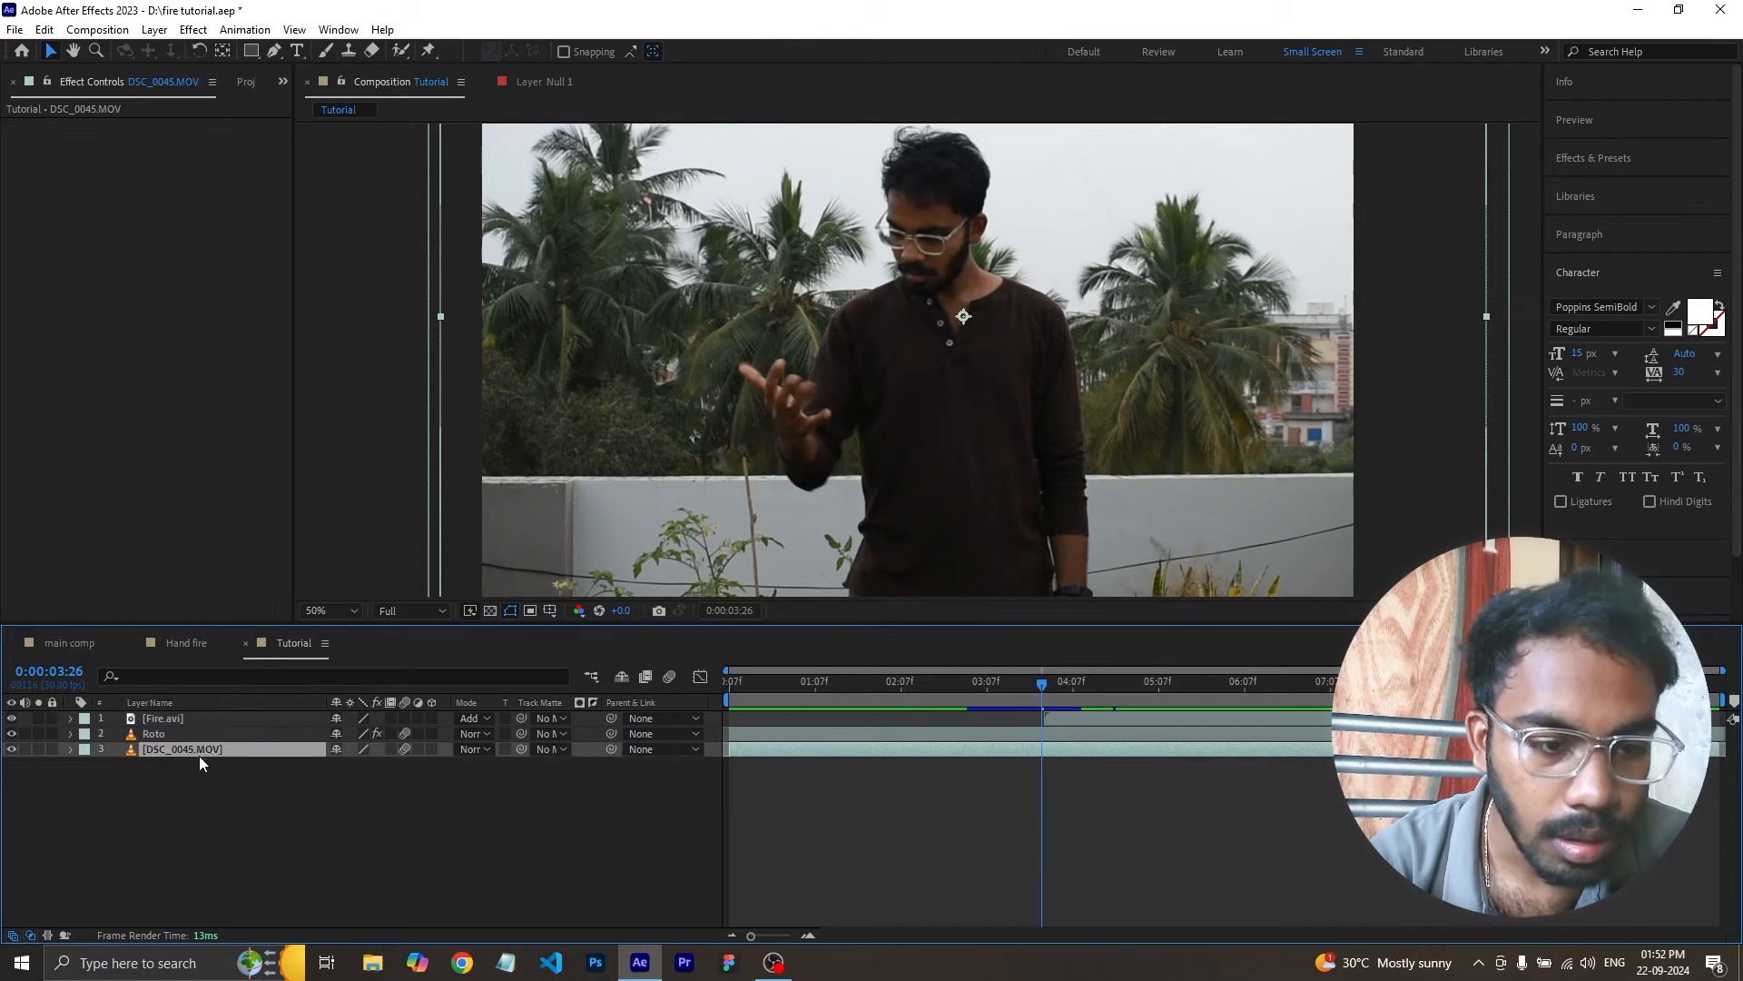
pyautogui.click(191, 735)
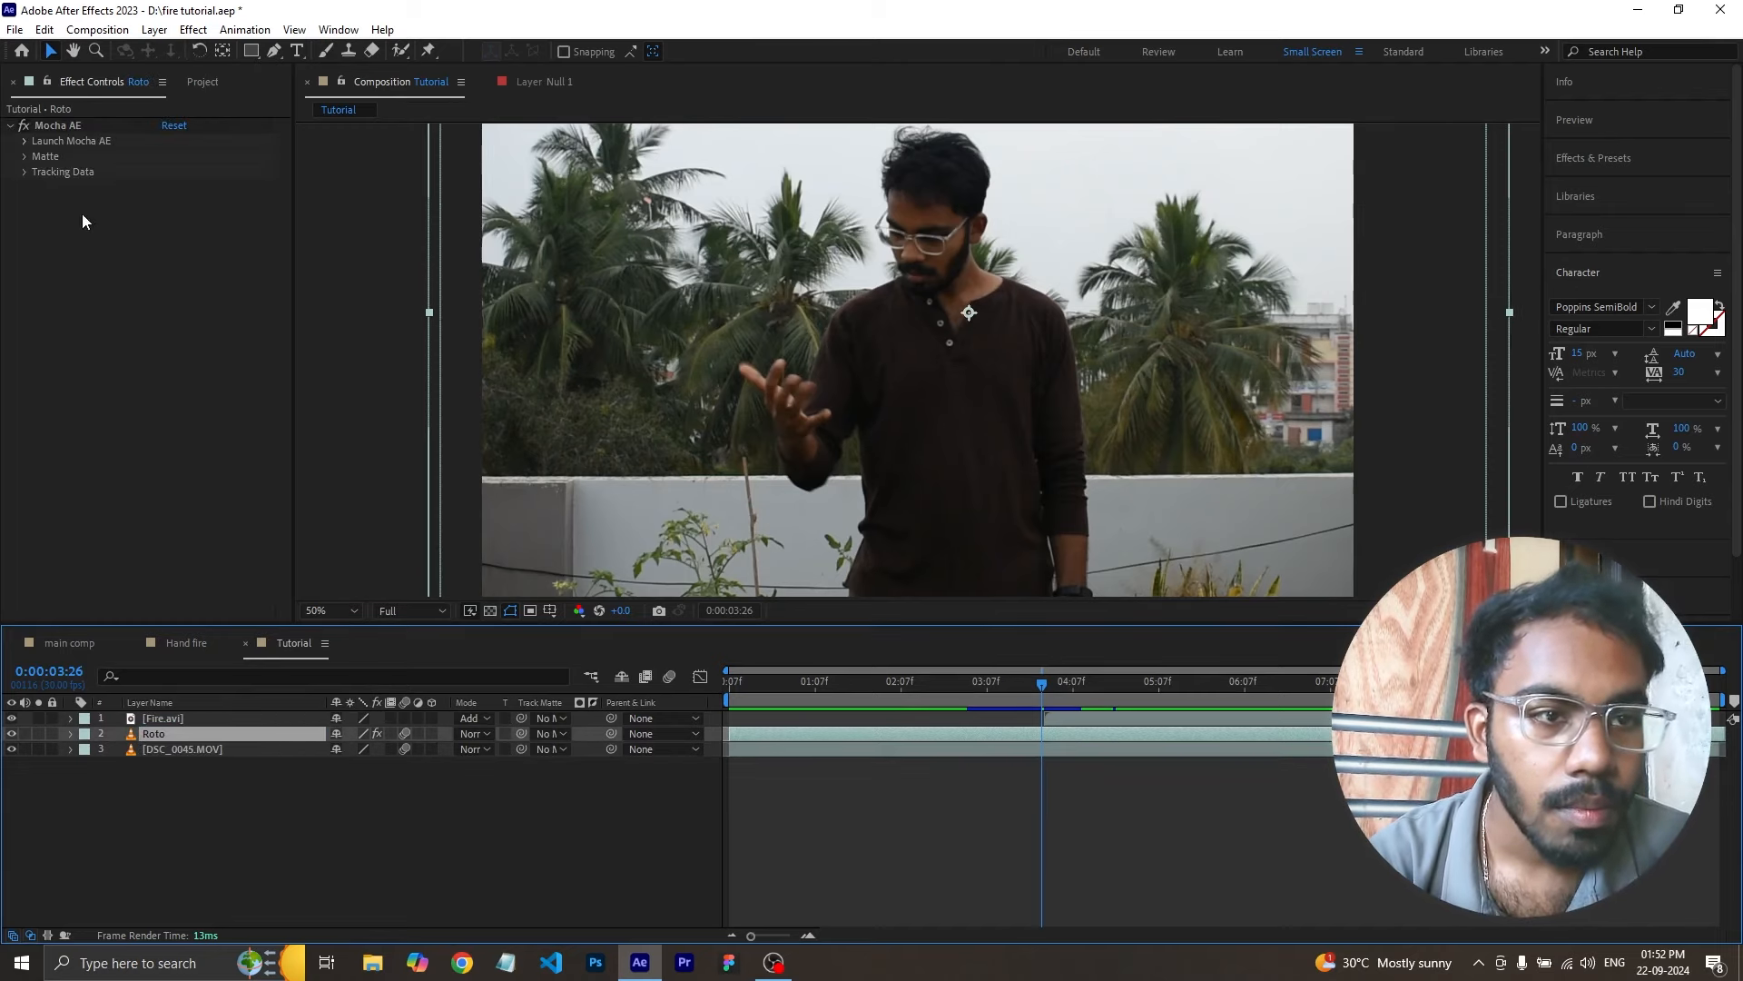
pyautogui.click(60, 129)
pyautogui.click(27, 142)
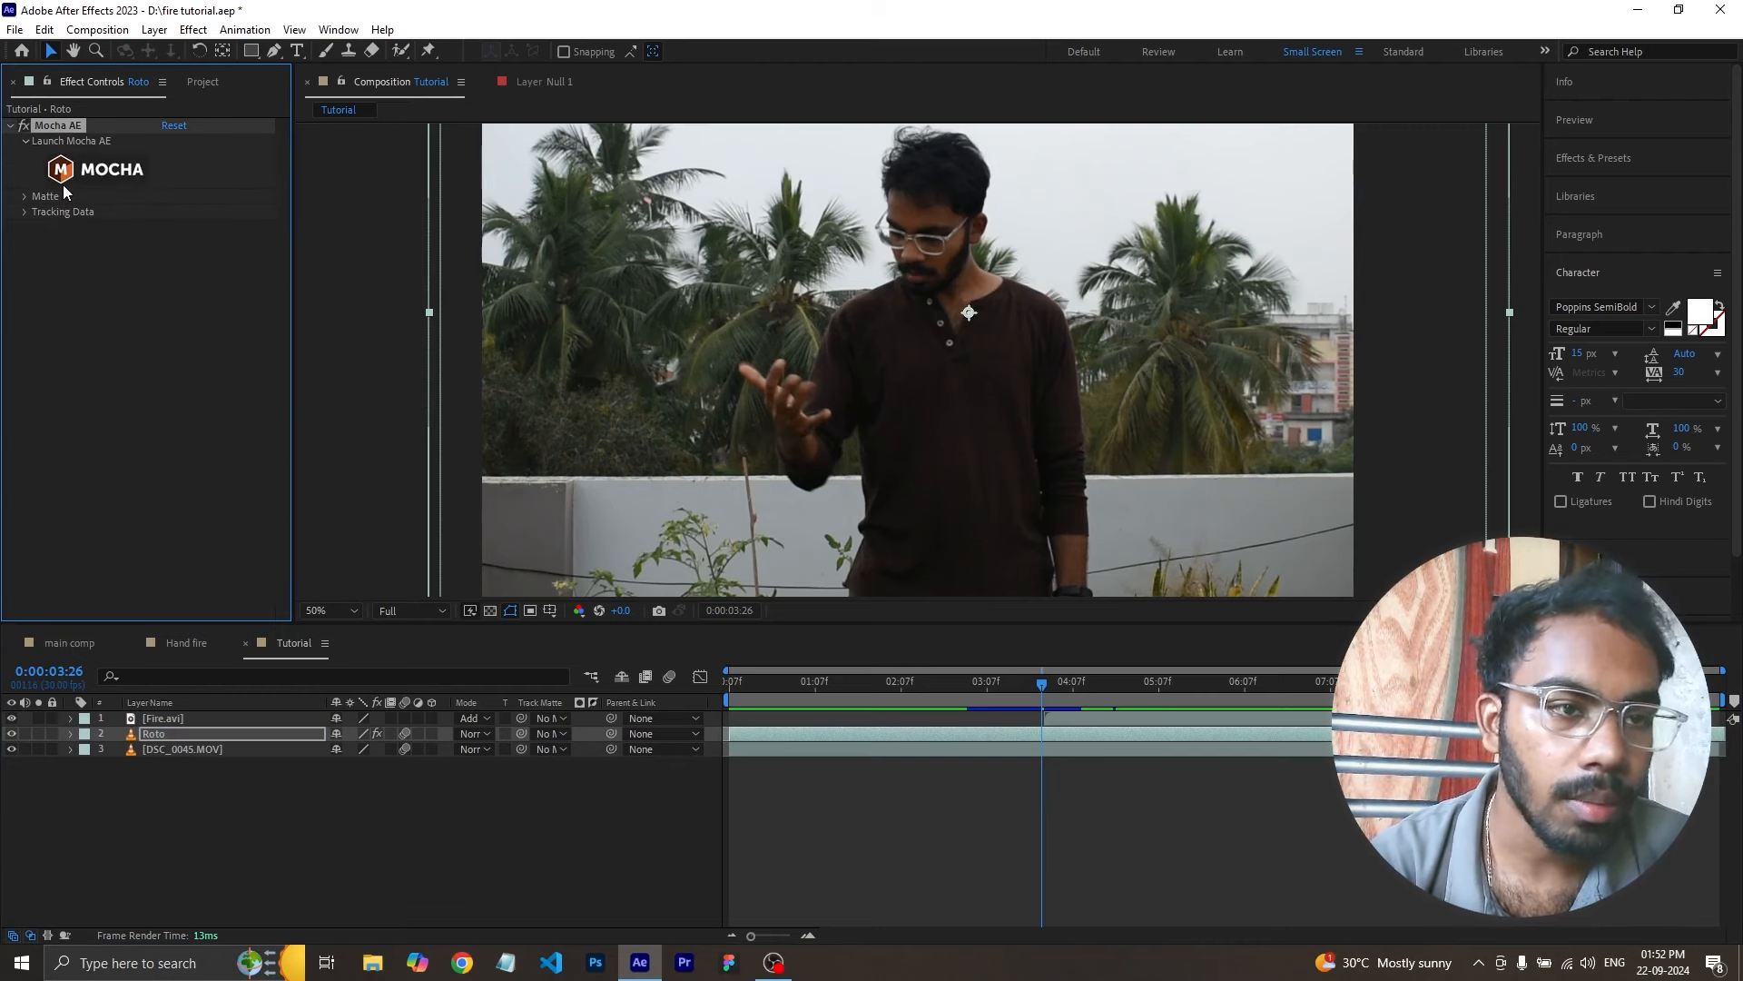
pyautogui.click(25, 196)
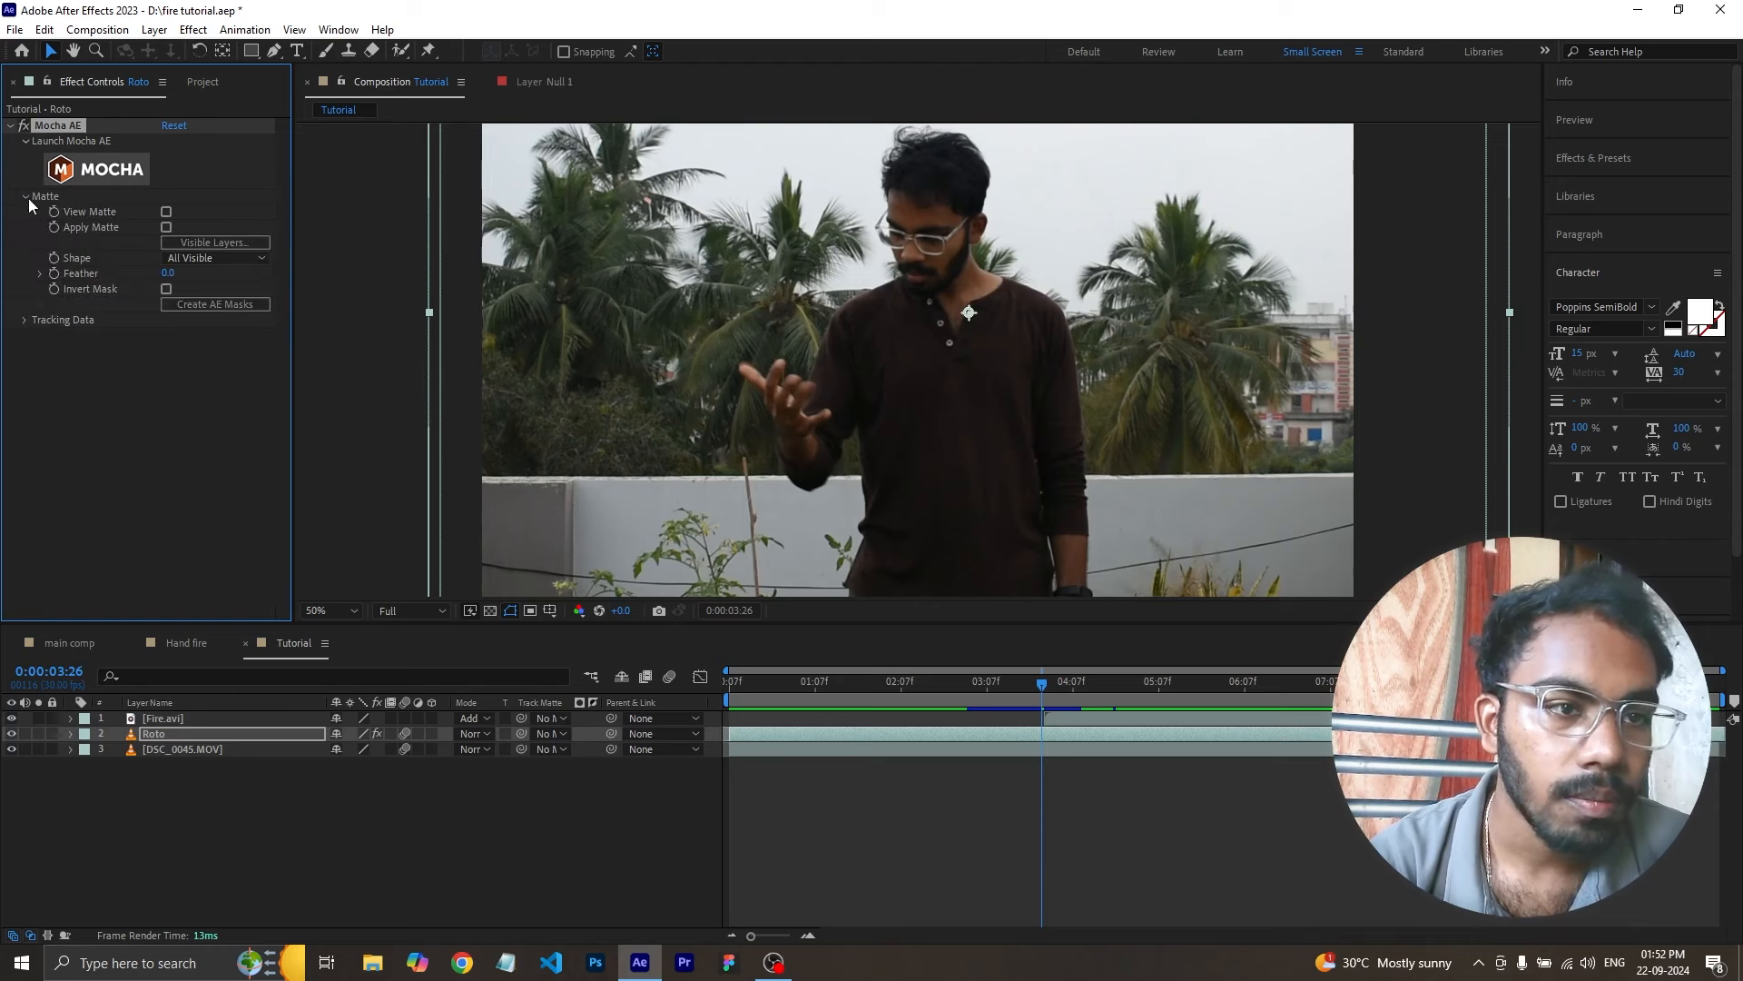
pyautogui.click(166, 212)
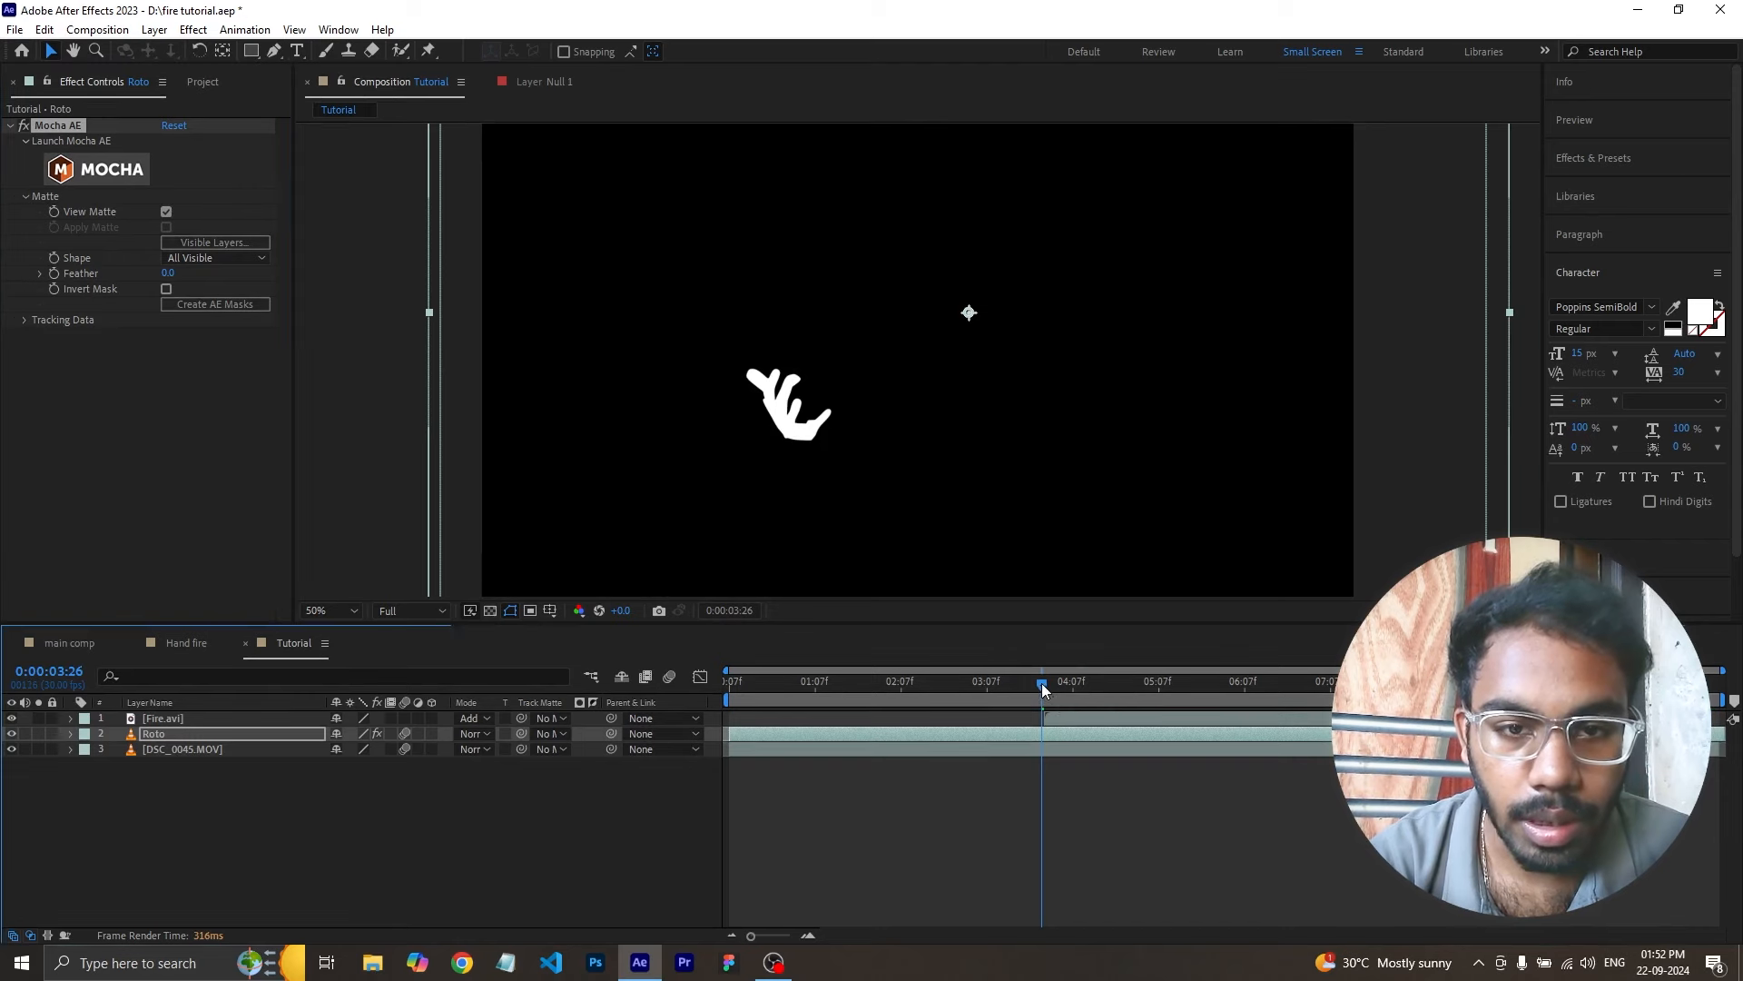
pyautogui.moveTo(1043, 682); pyautogui.dragTo(1176, 688)
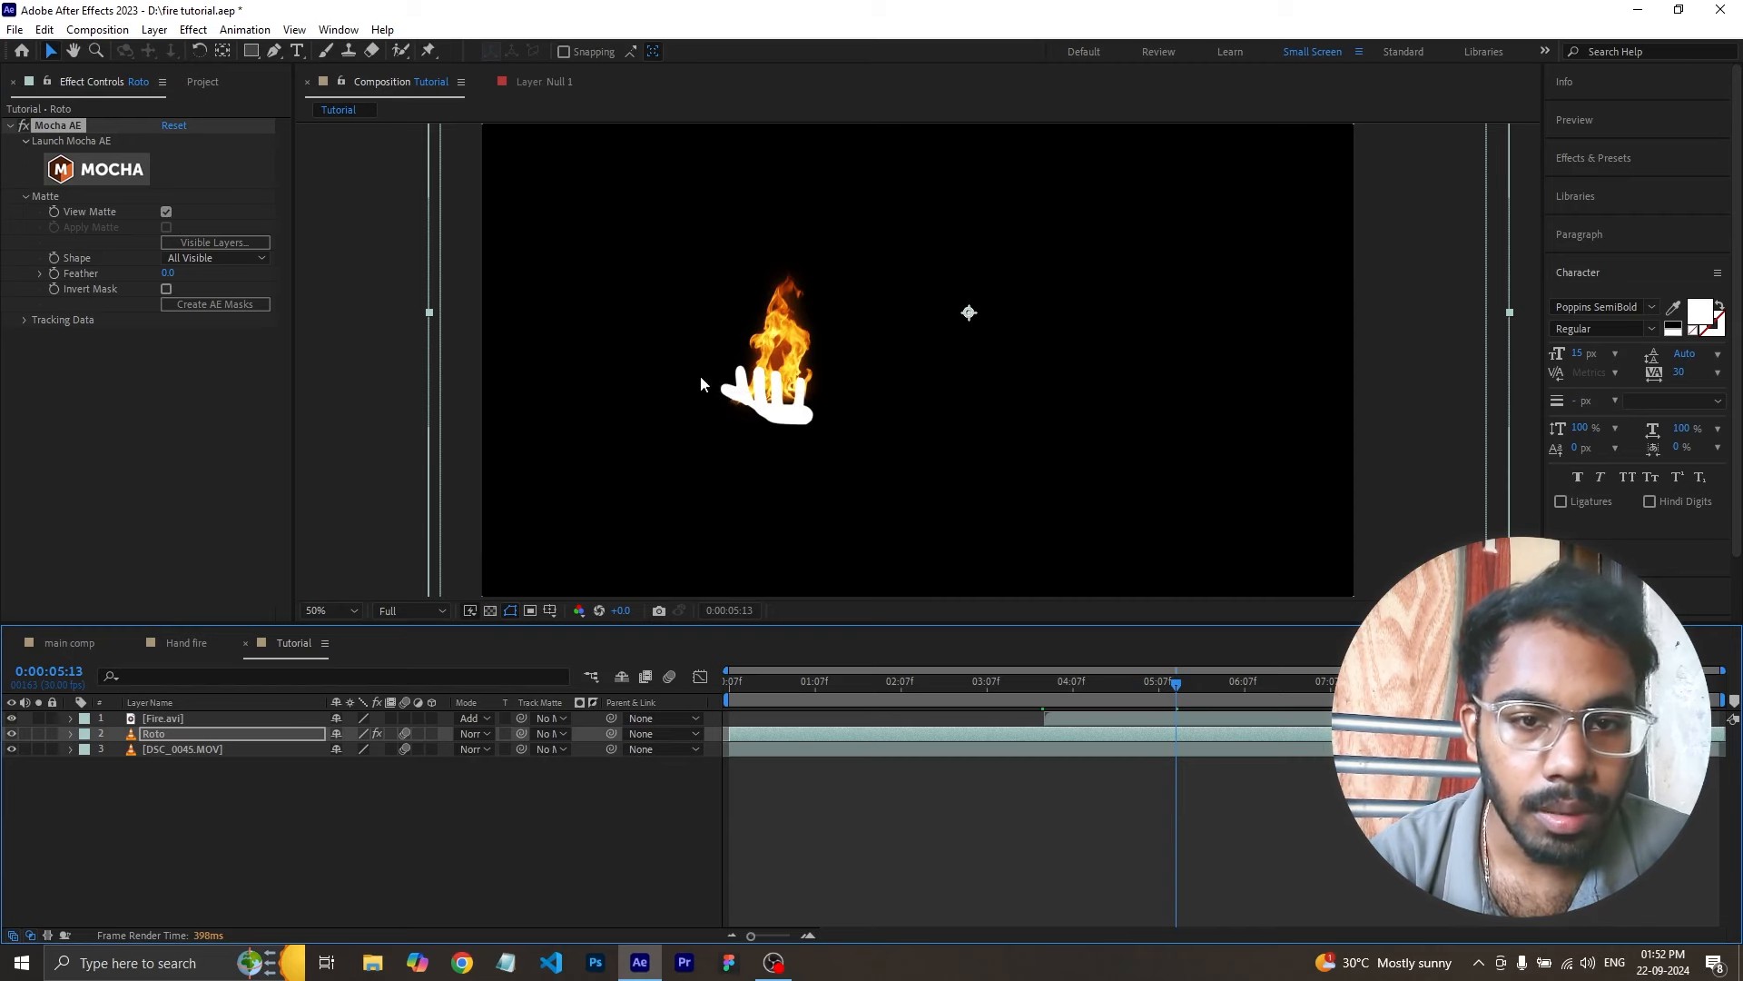
# - Turn off View Matte and turn on Apply Matte for the Roto layer, and go to 0:00:04:21
pyautogui.click(167, 212)
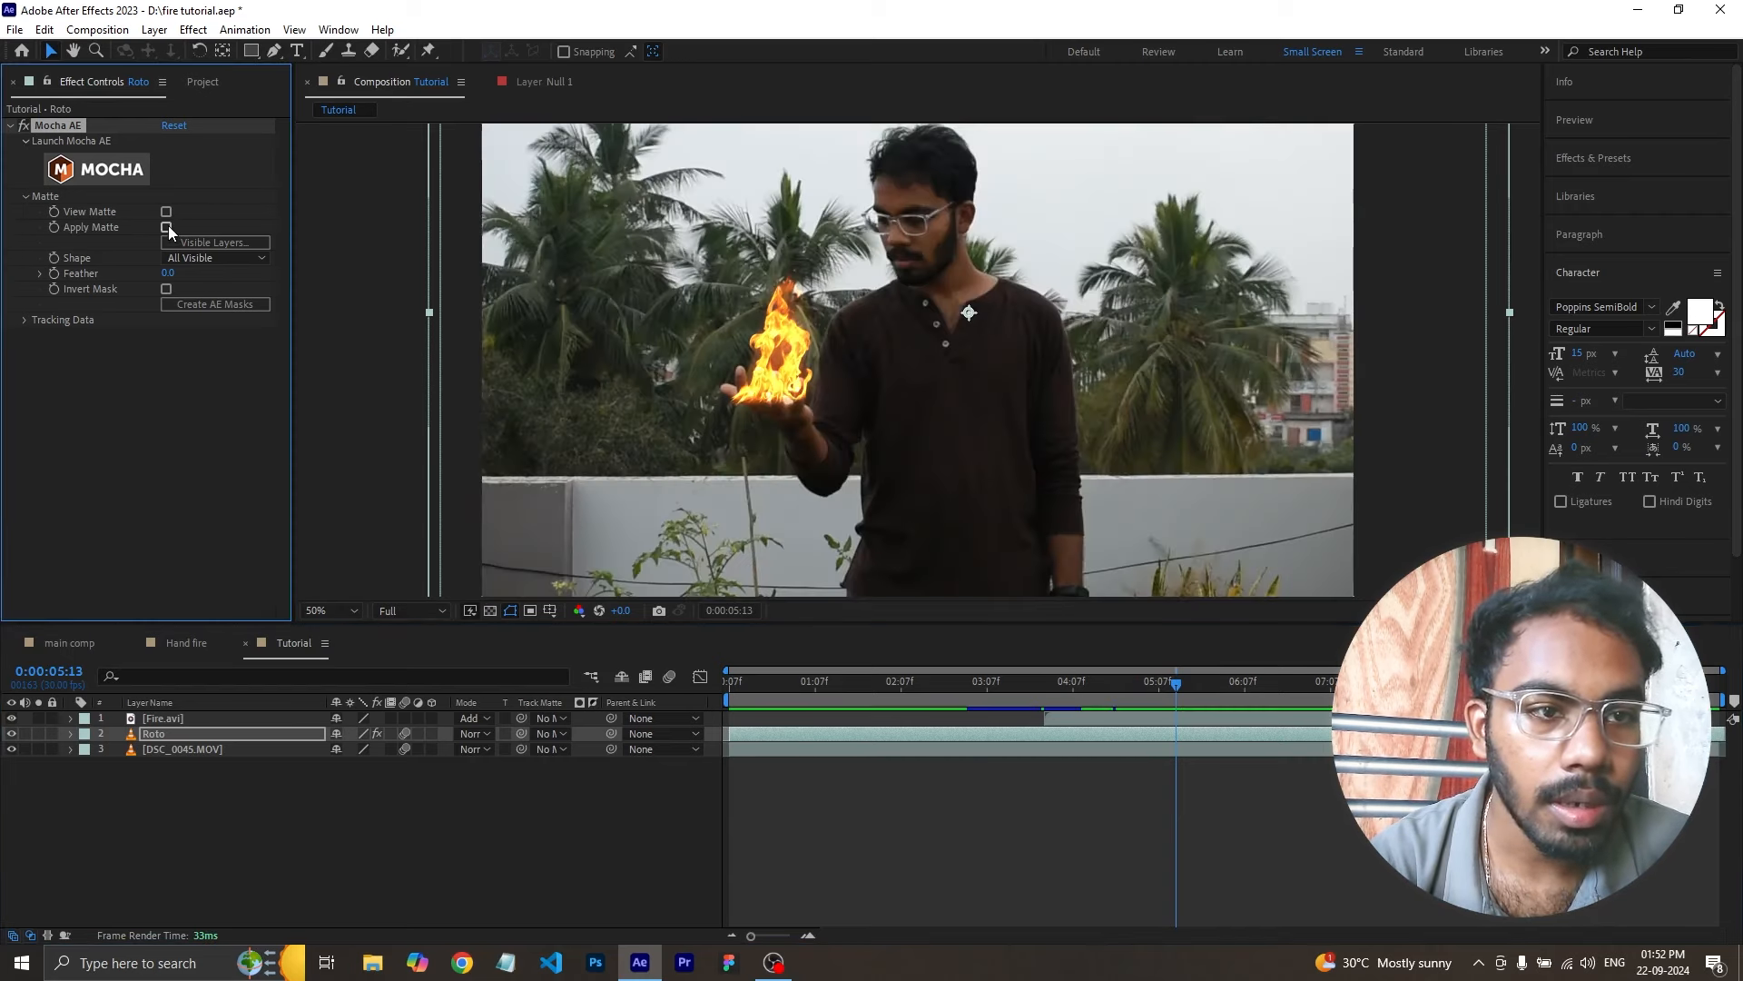
pyautogui.click(167, 227)
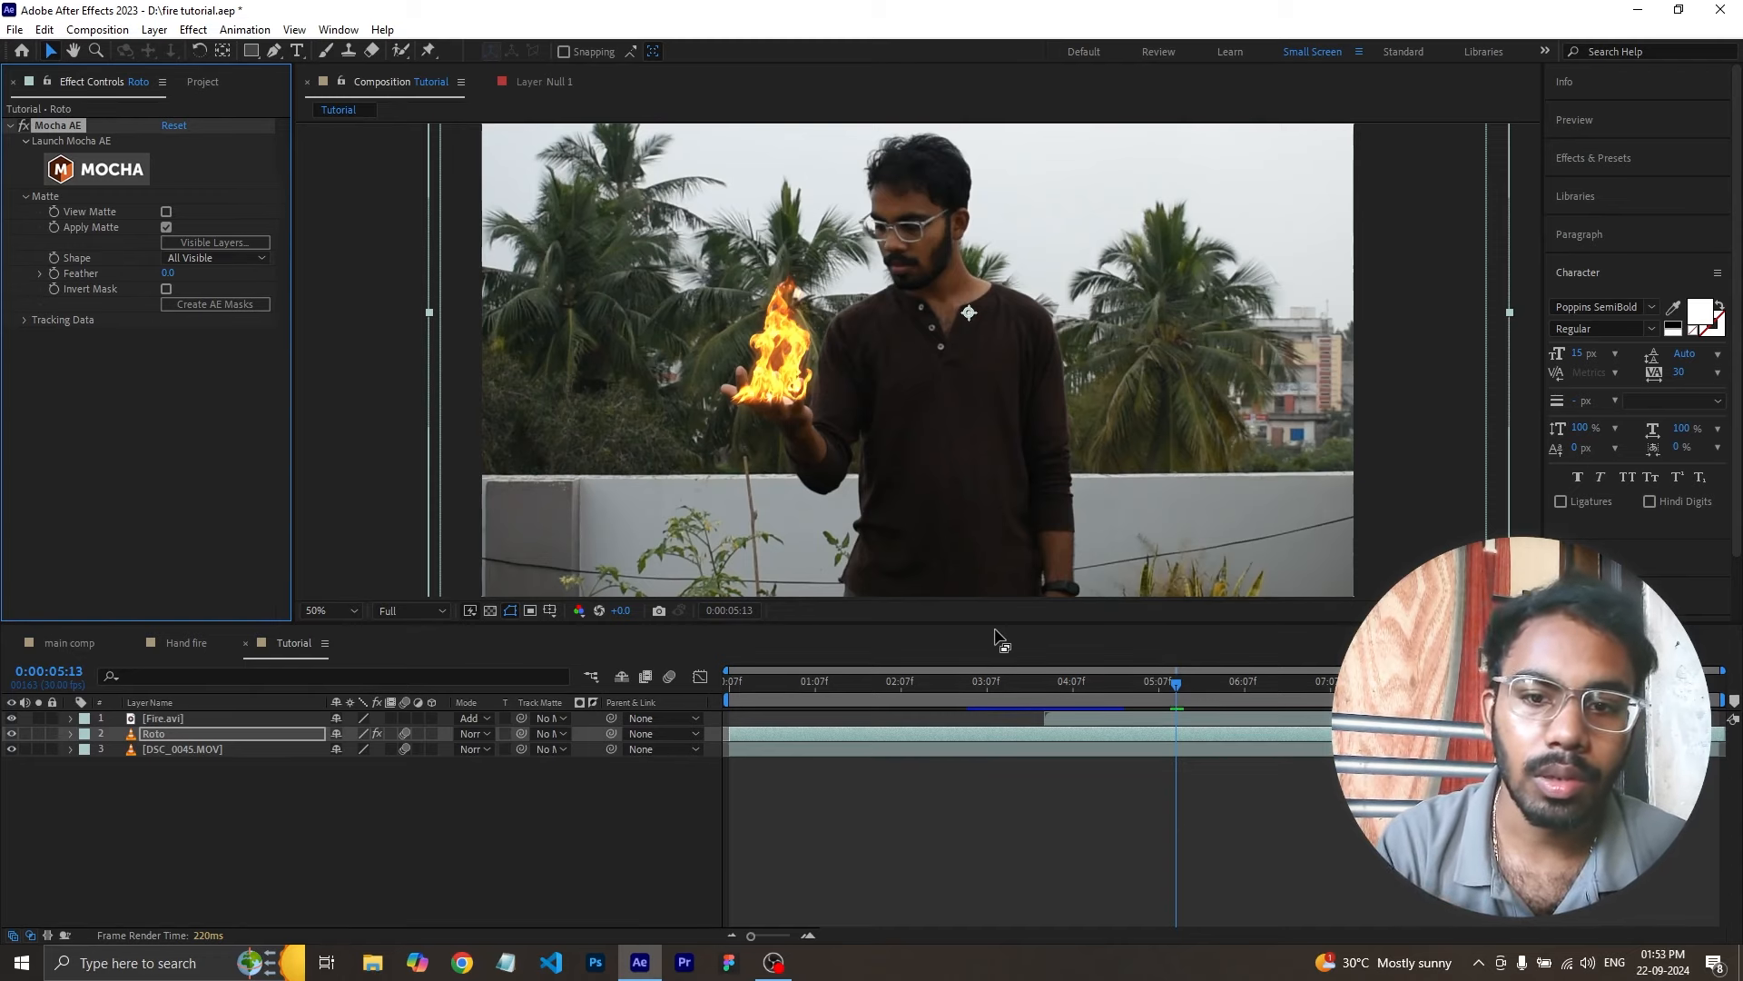
pyautogui.moveTo(1070, 690); pyautogui.dragTo(1114, 693)
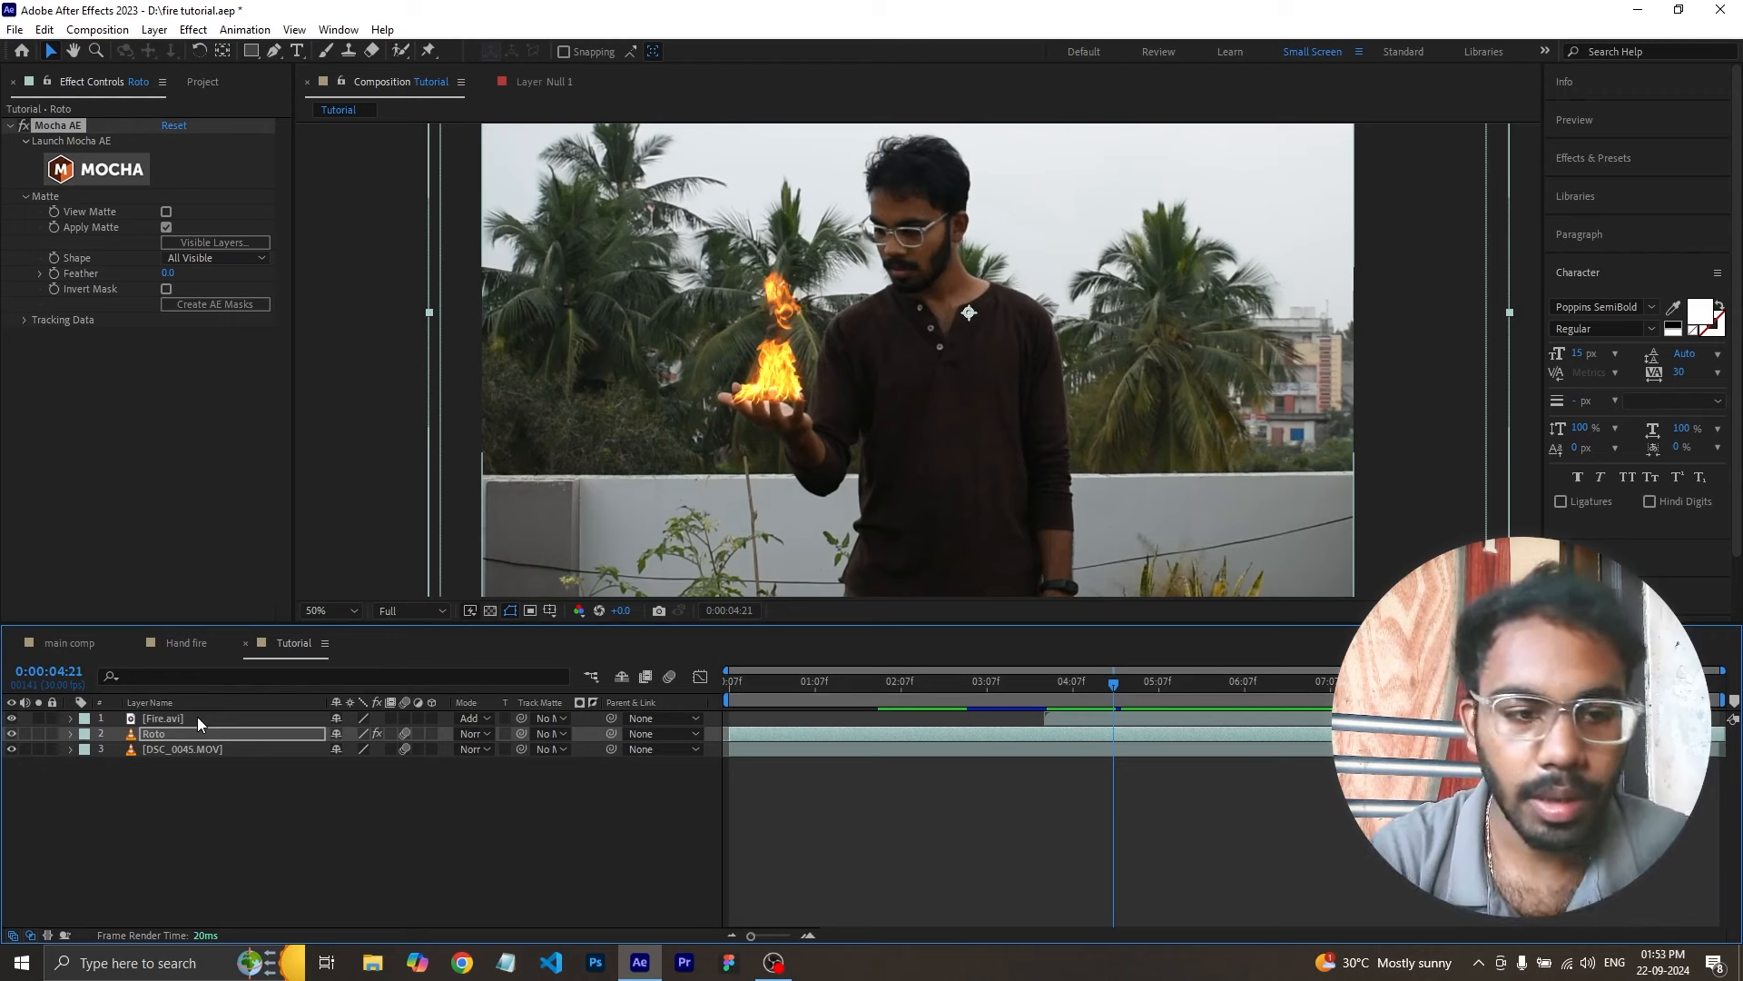
# - Move the Fire.avi layer down one level below Roto and scrub to 0:00:06:12 to check the flame behind the fingers
pyautogui.click(190, 717)
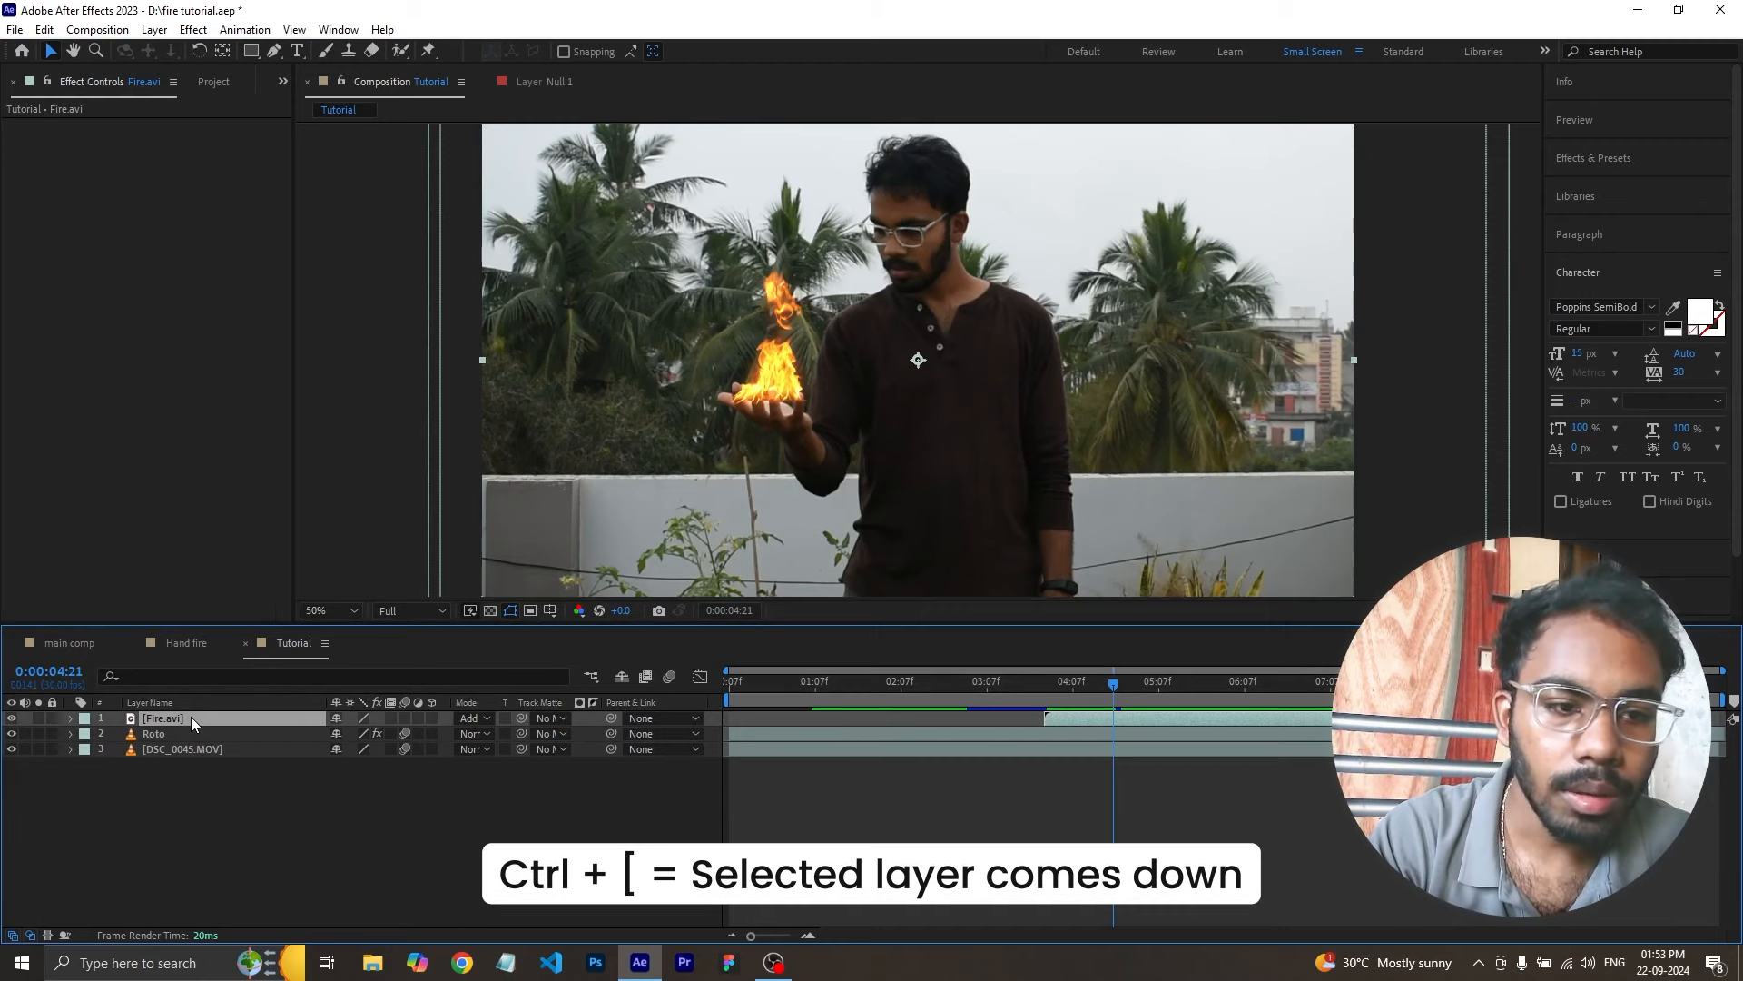
pyautogui.hotkey('ctrl', '[')
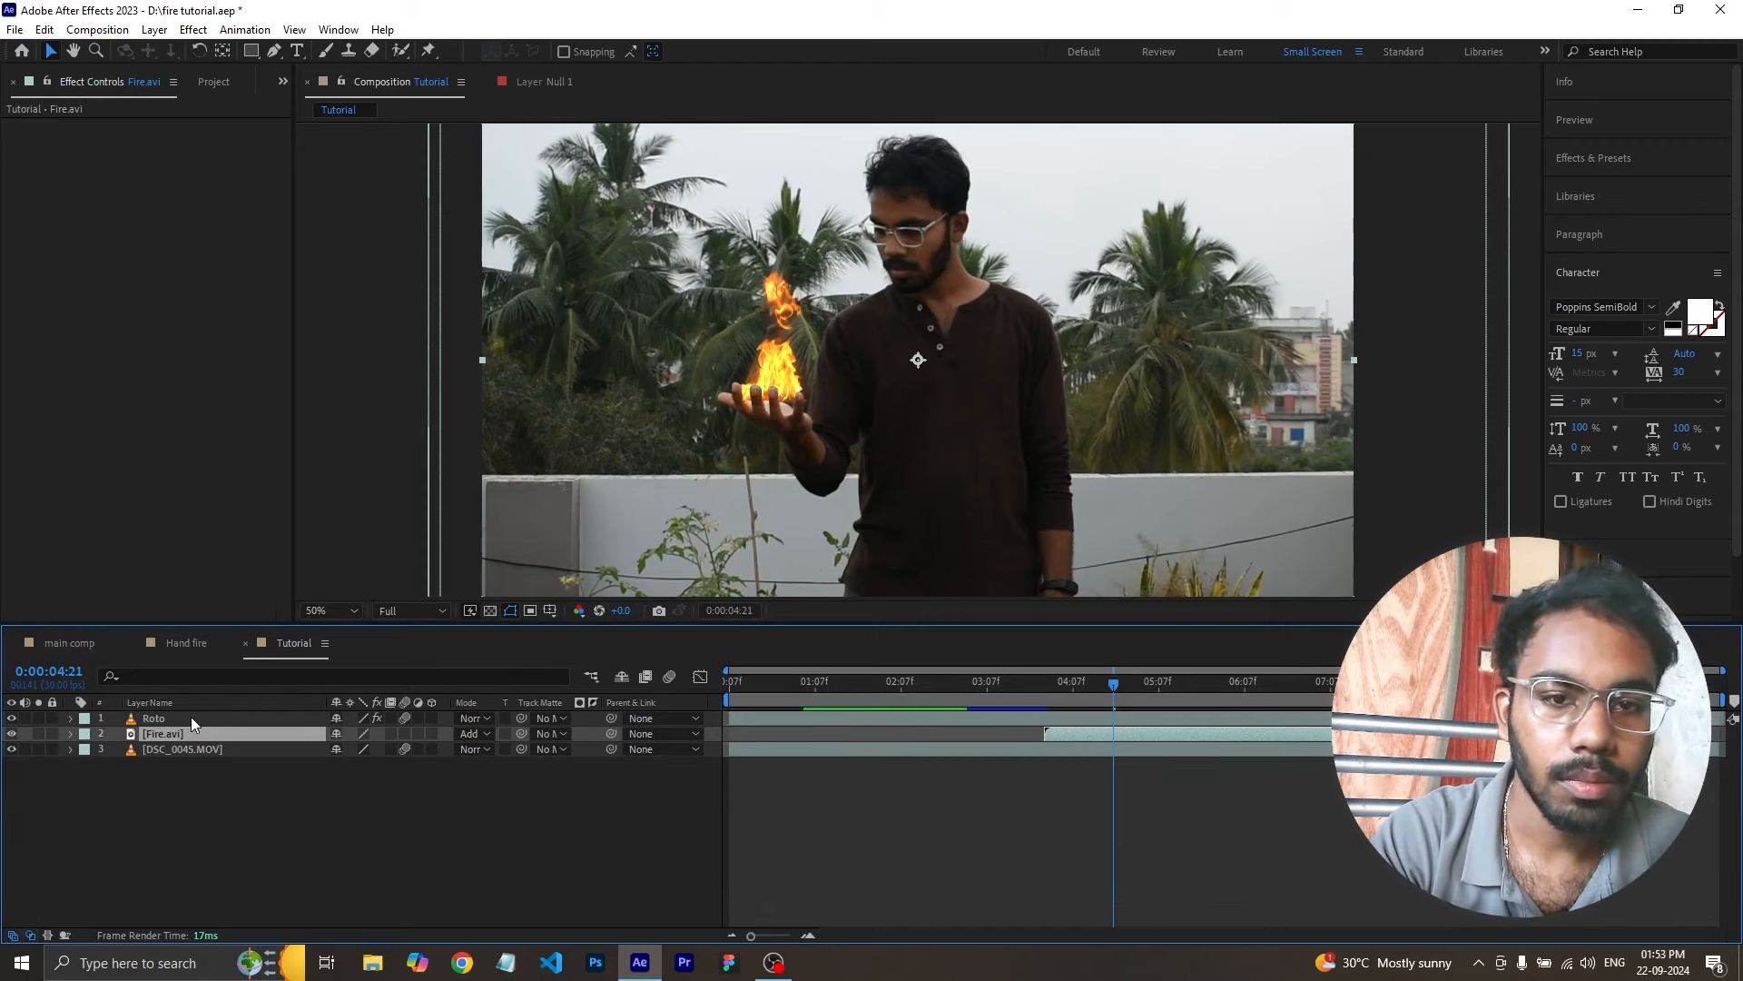
pyautogui.moveTo(188, 737)
pyautogui.mouseDown()
pyautogui.moveTo(187, 717)
pyautogui.moveTo(189, 738)
pyautogui.mouseUp()
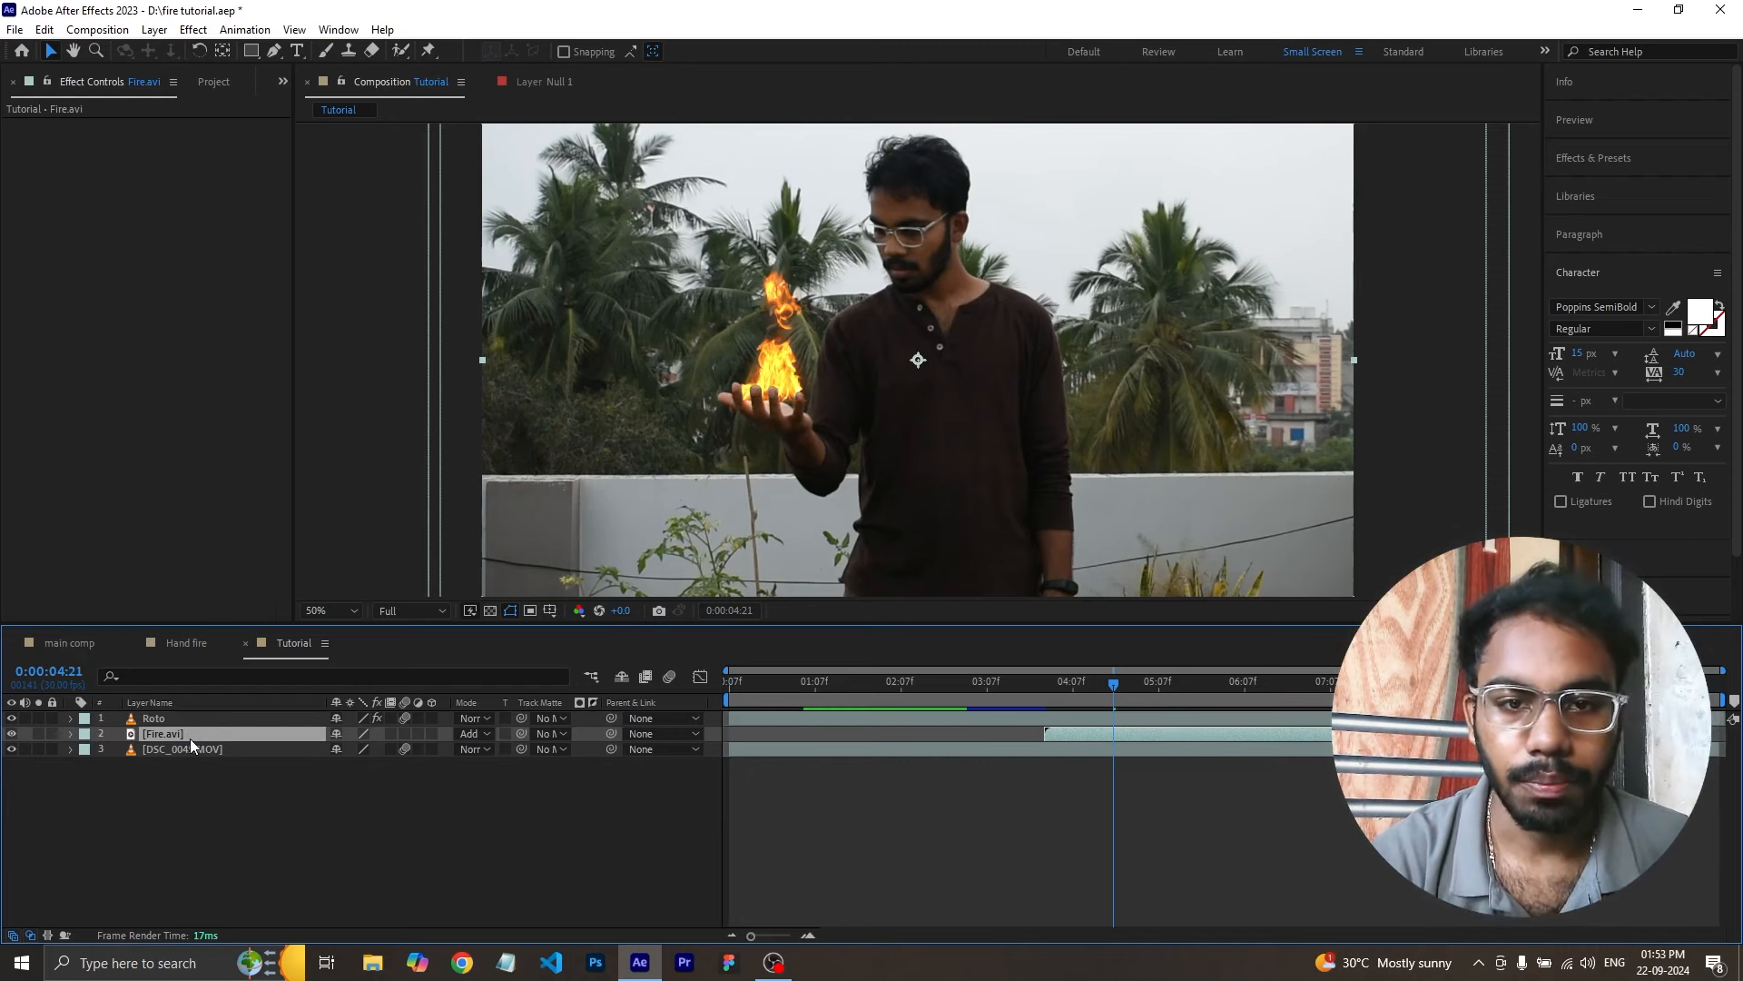
pyautogui.moveTo(1115, 687); pyautogui.dragTo(1041, 690)
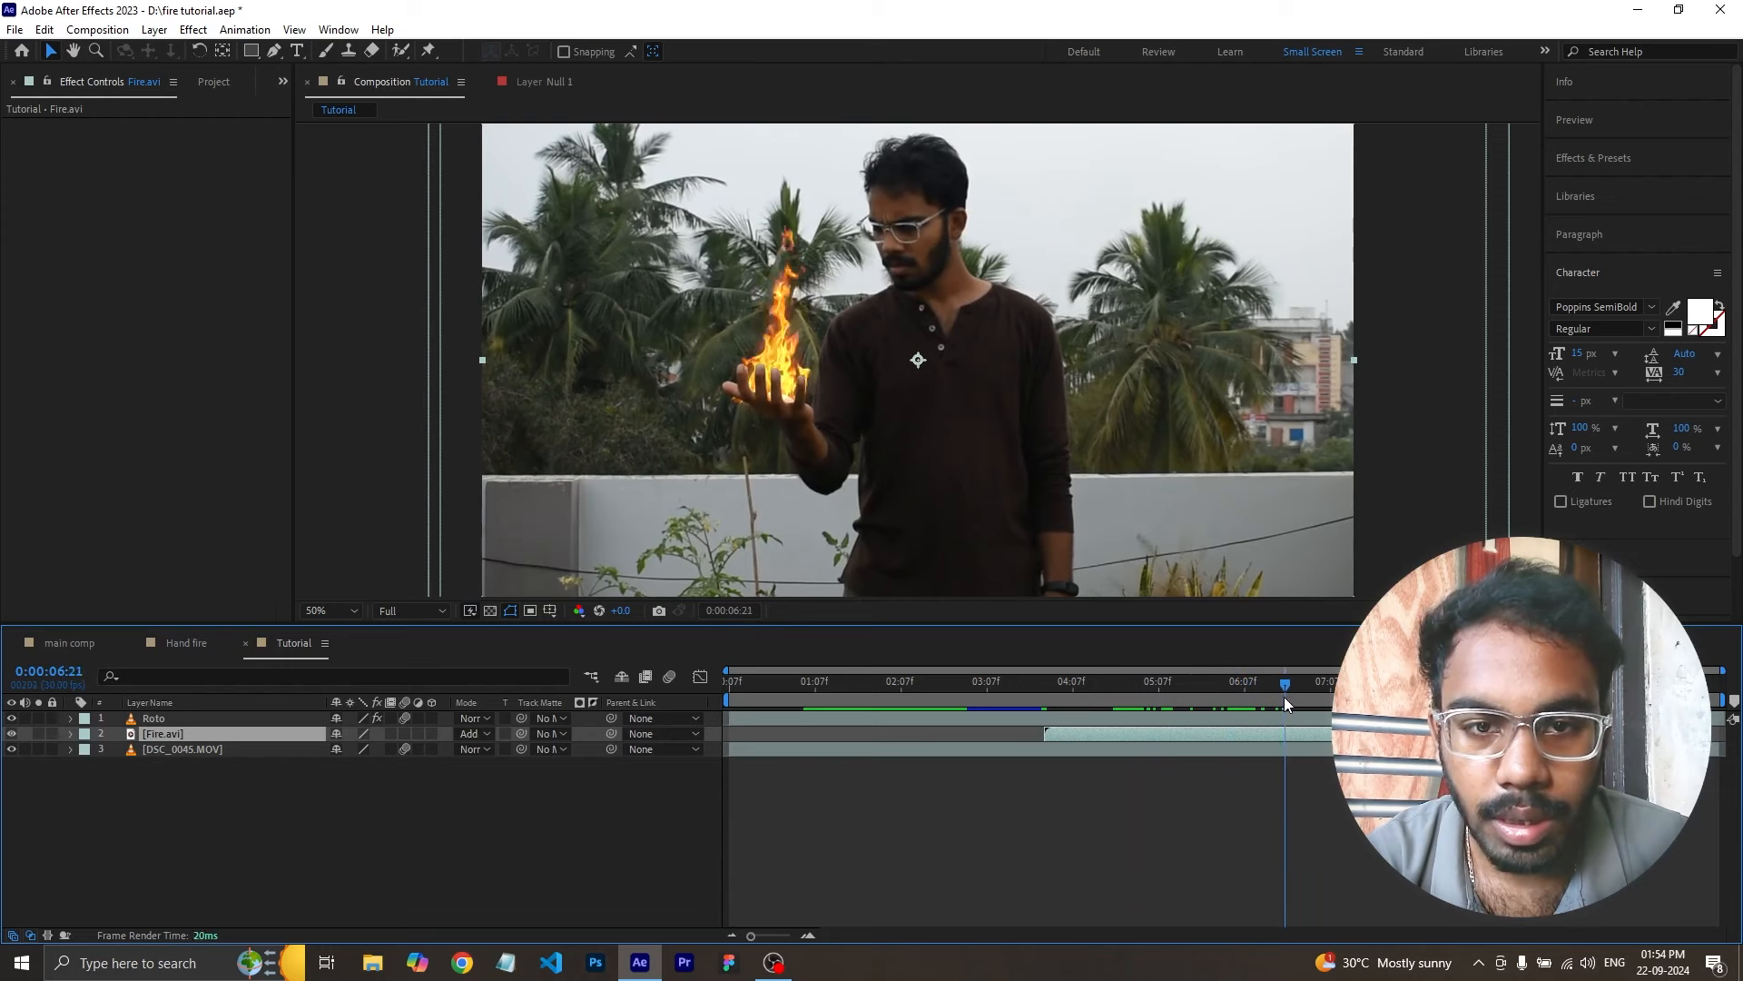
pyautogui.moveTo(1262, 699)
pyautogui.mouseDown()
pyautogui.moveTo(1179, 710)
pyautogui.moveTo(1294, 711)
pyautogui.moveTo(1260, 712)
pyautogui.mouseUp()
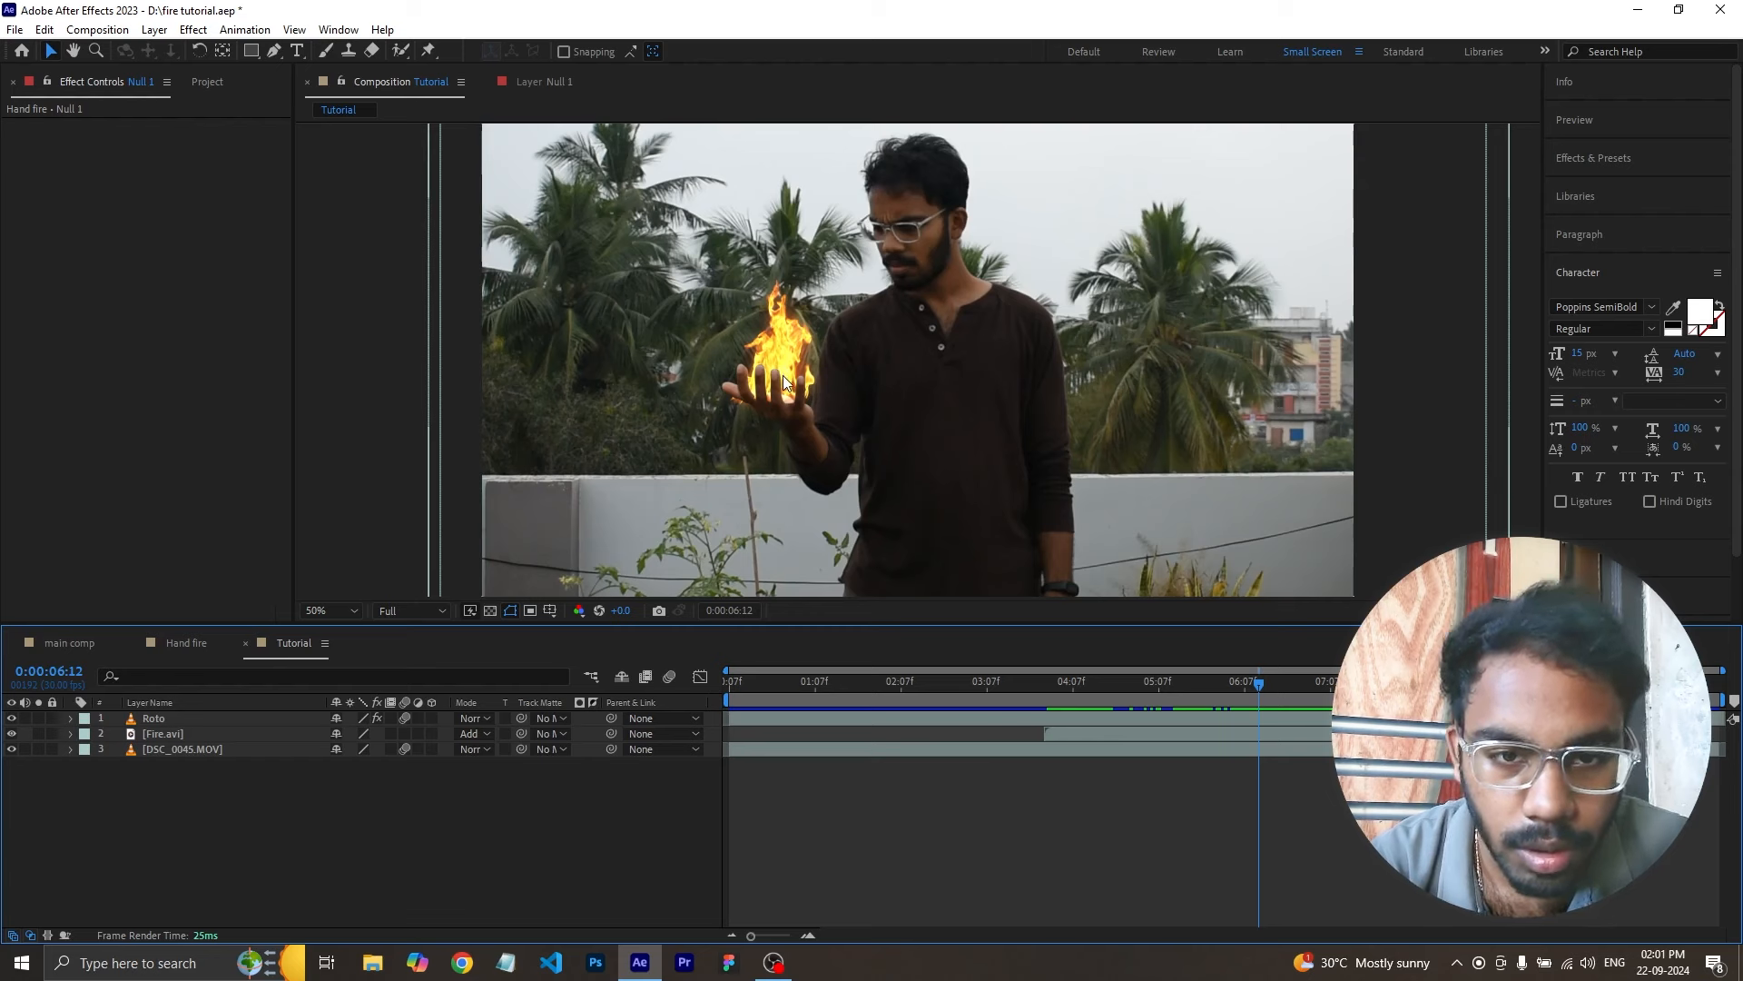
# - Create AE masks from the Mocha matte on the Roto layer and list its masks in the timeline
pyautogui.click(196, 720)
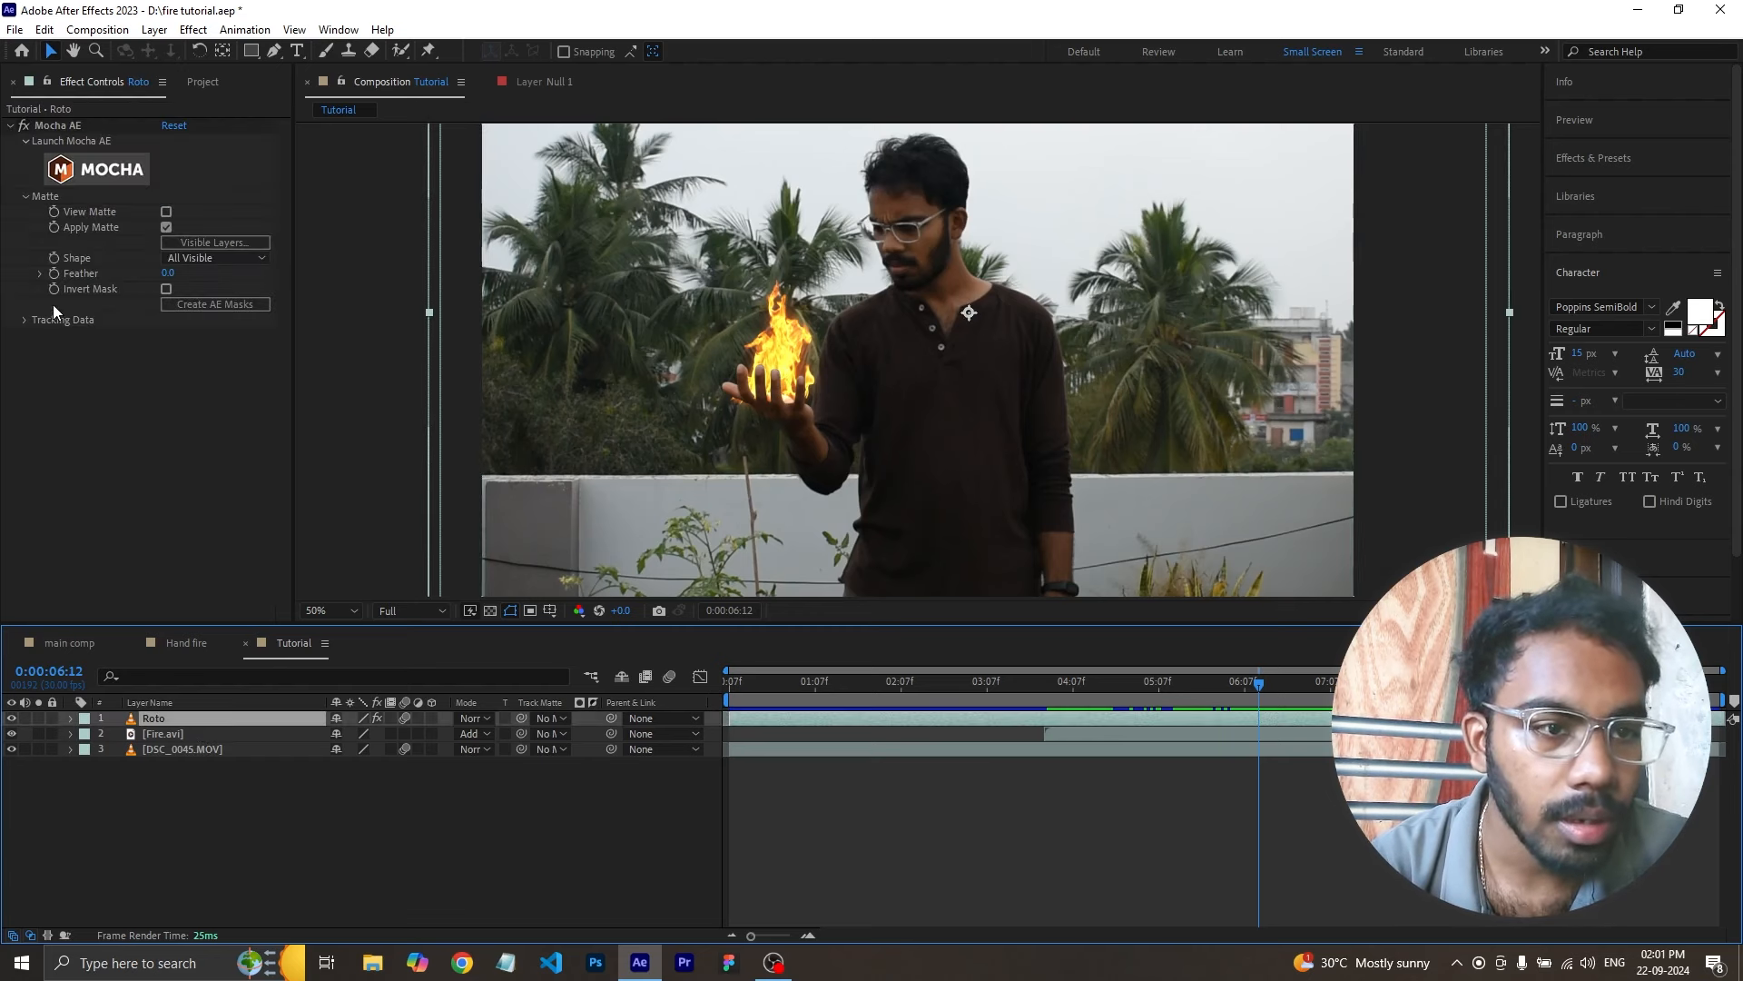
pyautogui.click(211, 307)
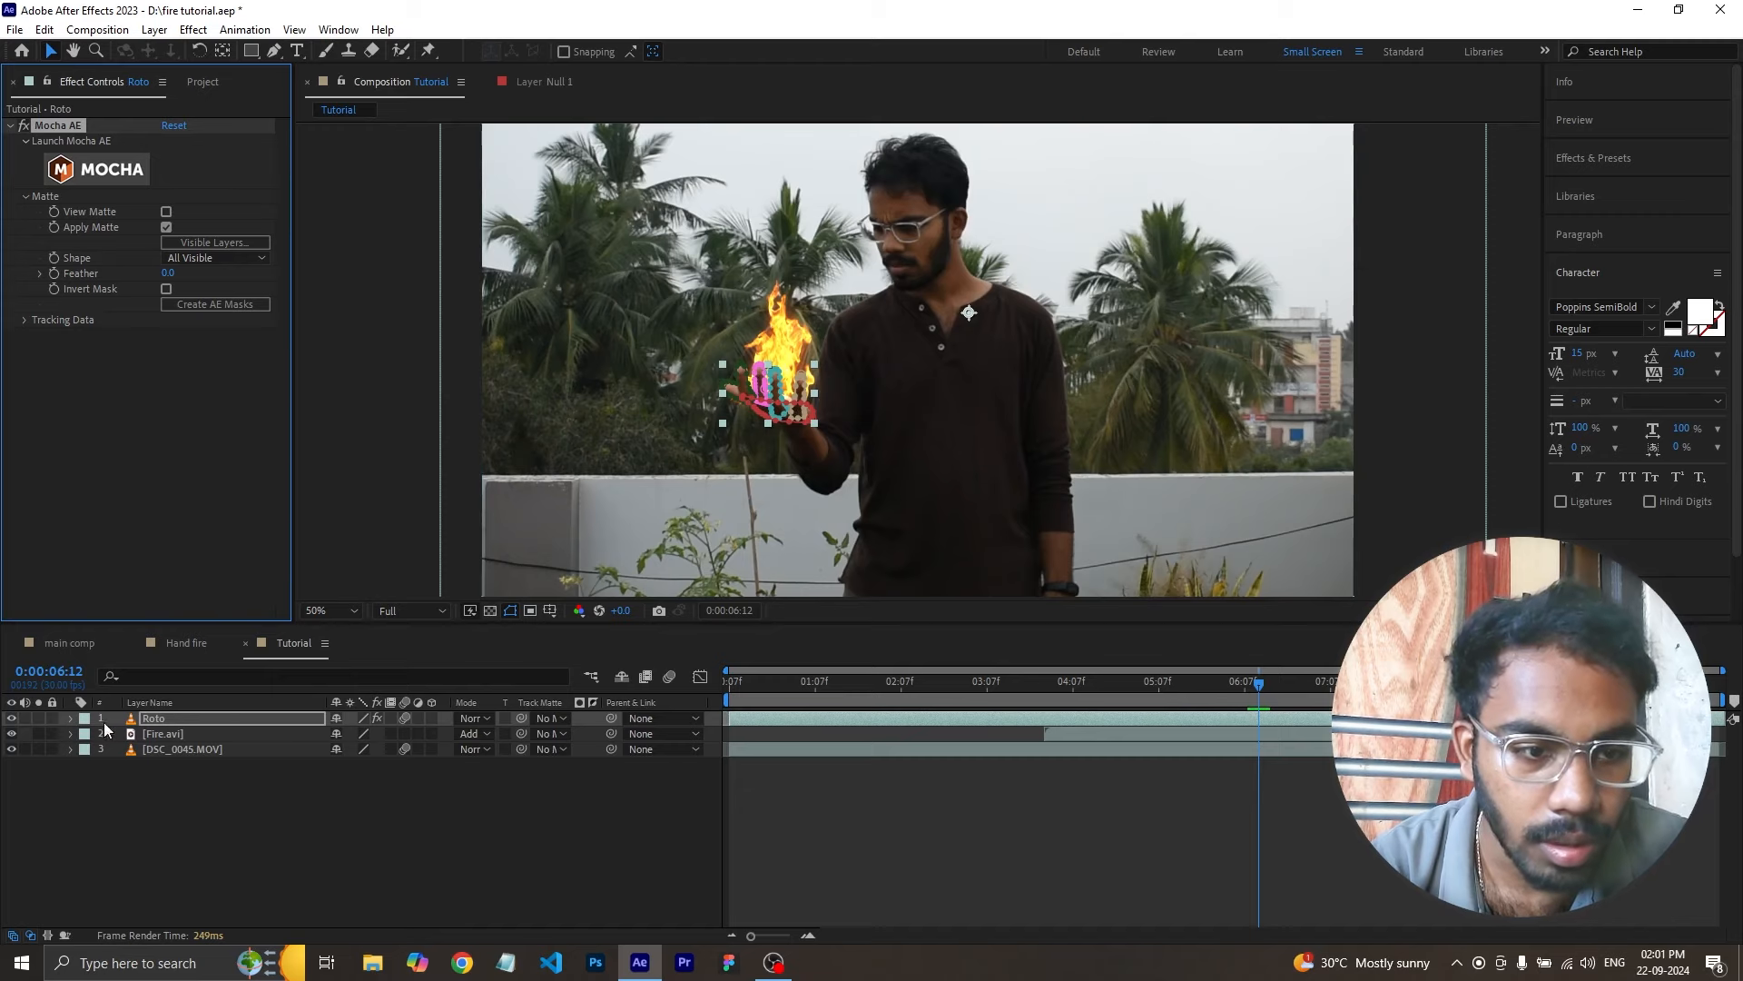
pyautogui.click(71, 718)
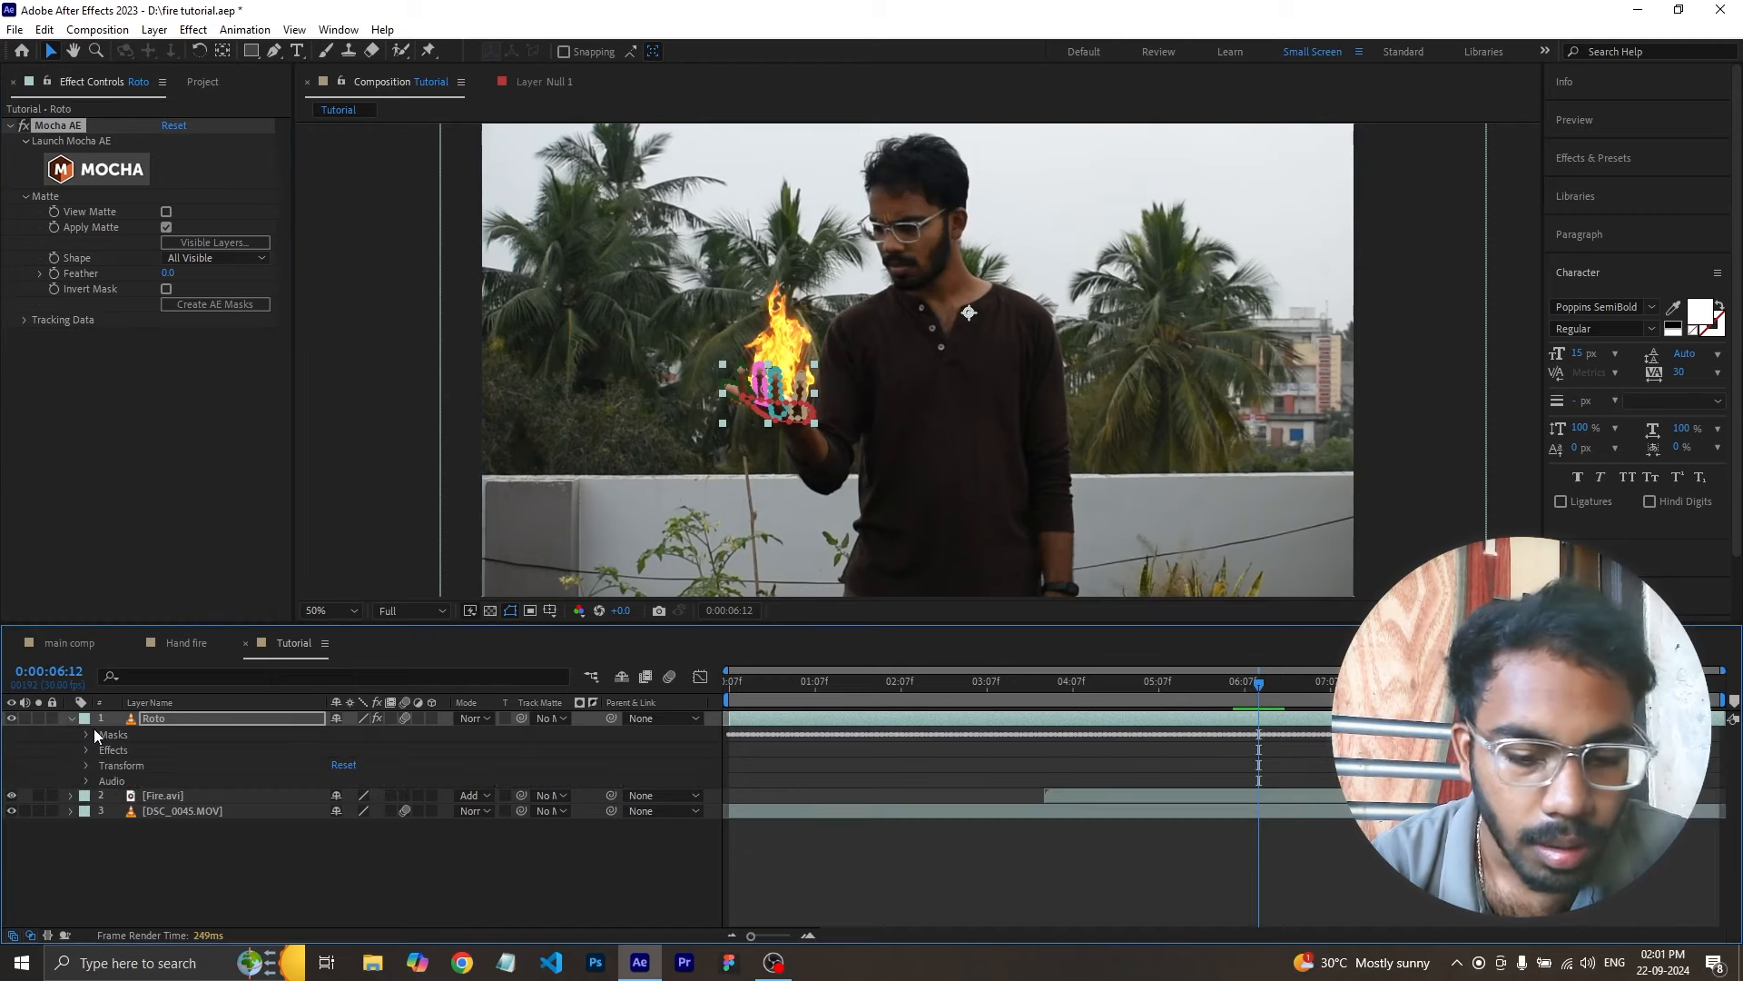
pyautogui.click(95, 730)
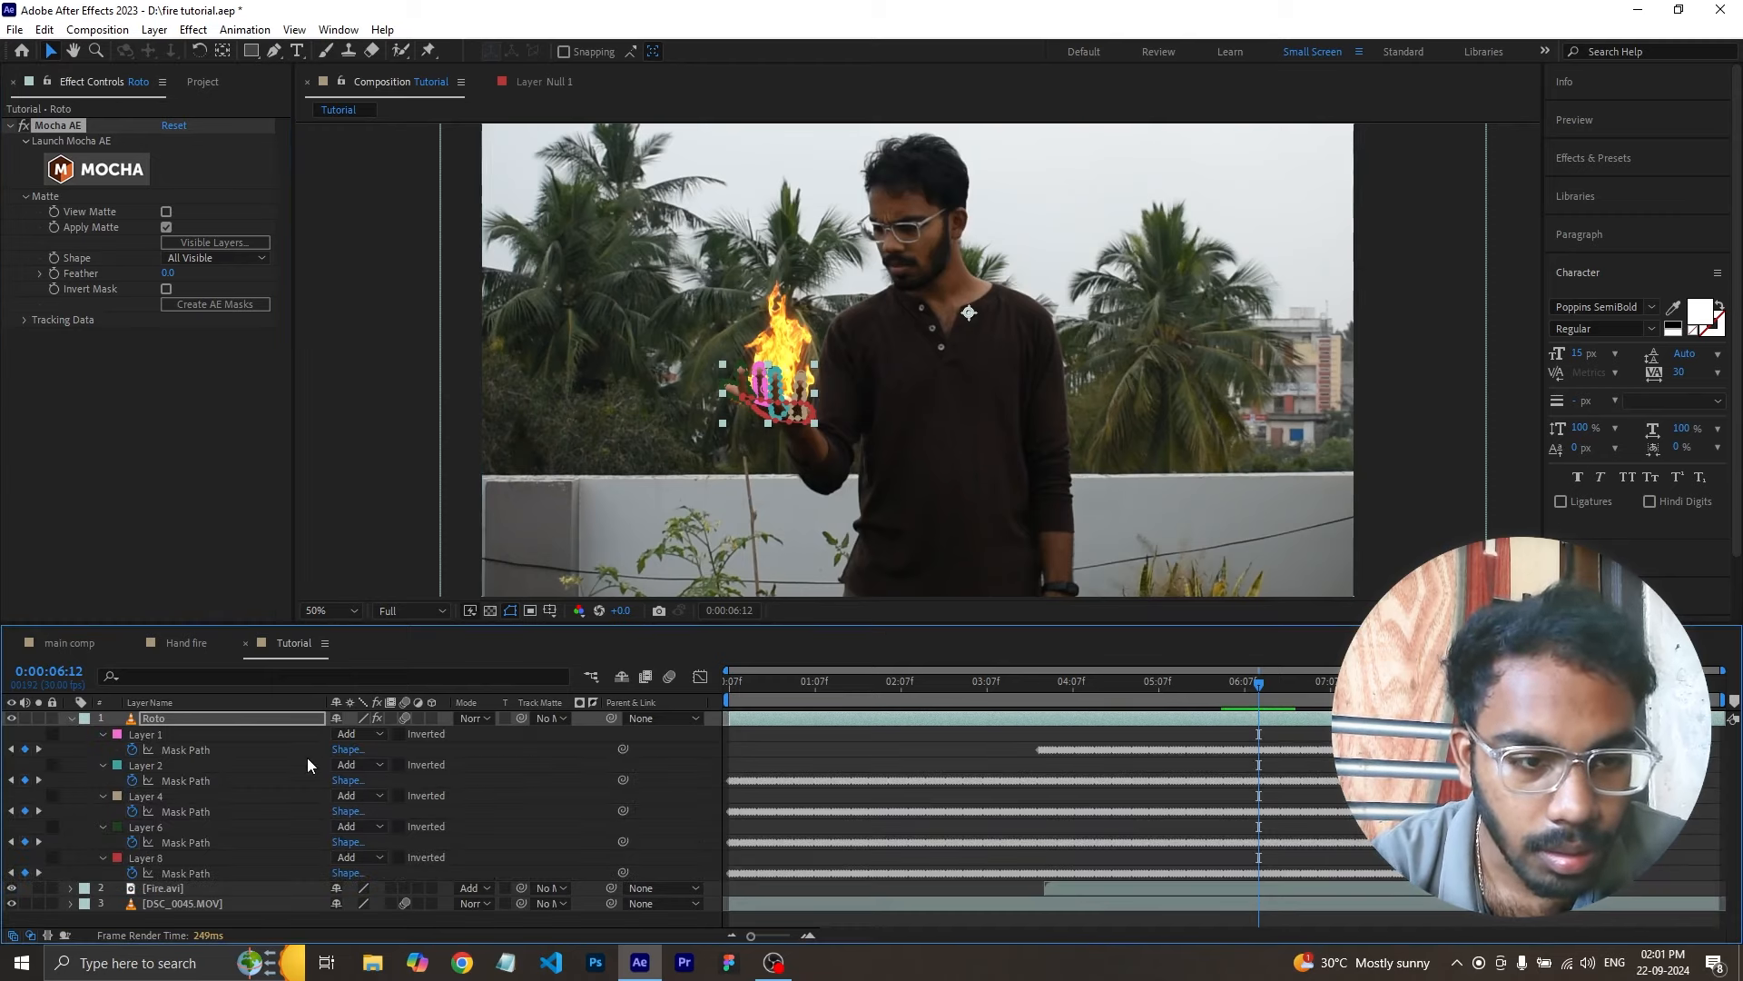
# - Show the Mask Feather properties of the Roto layer and set the Layer 1 mask's feather to 5 pixels
pyautogui.press('f')
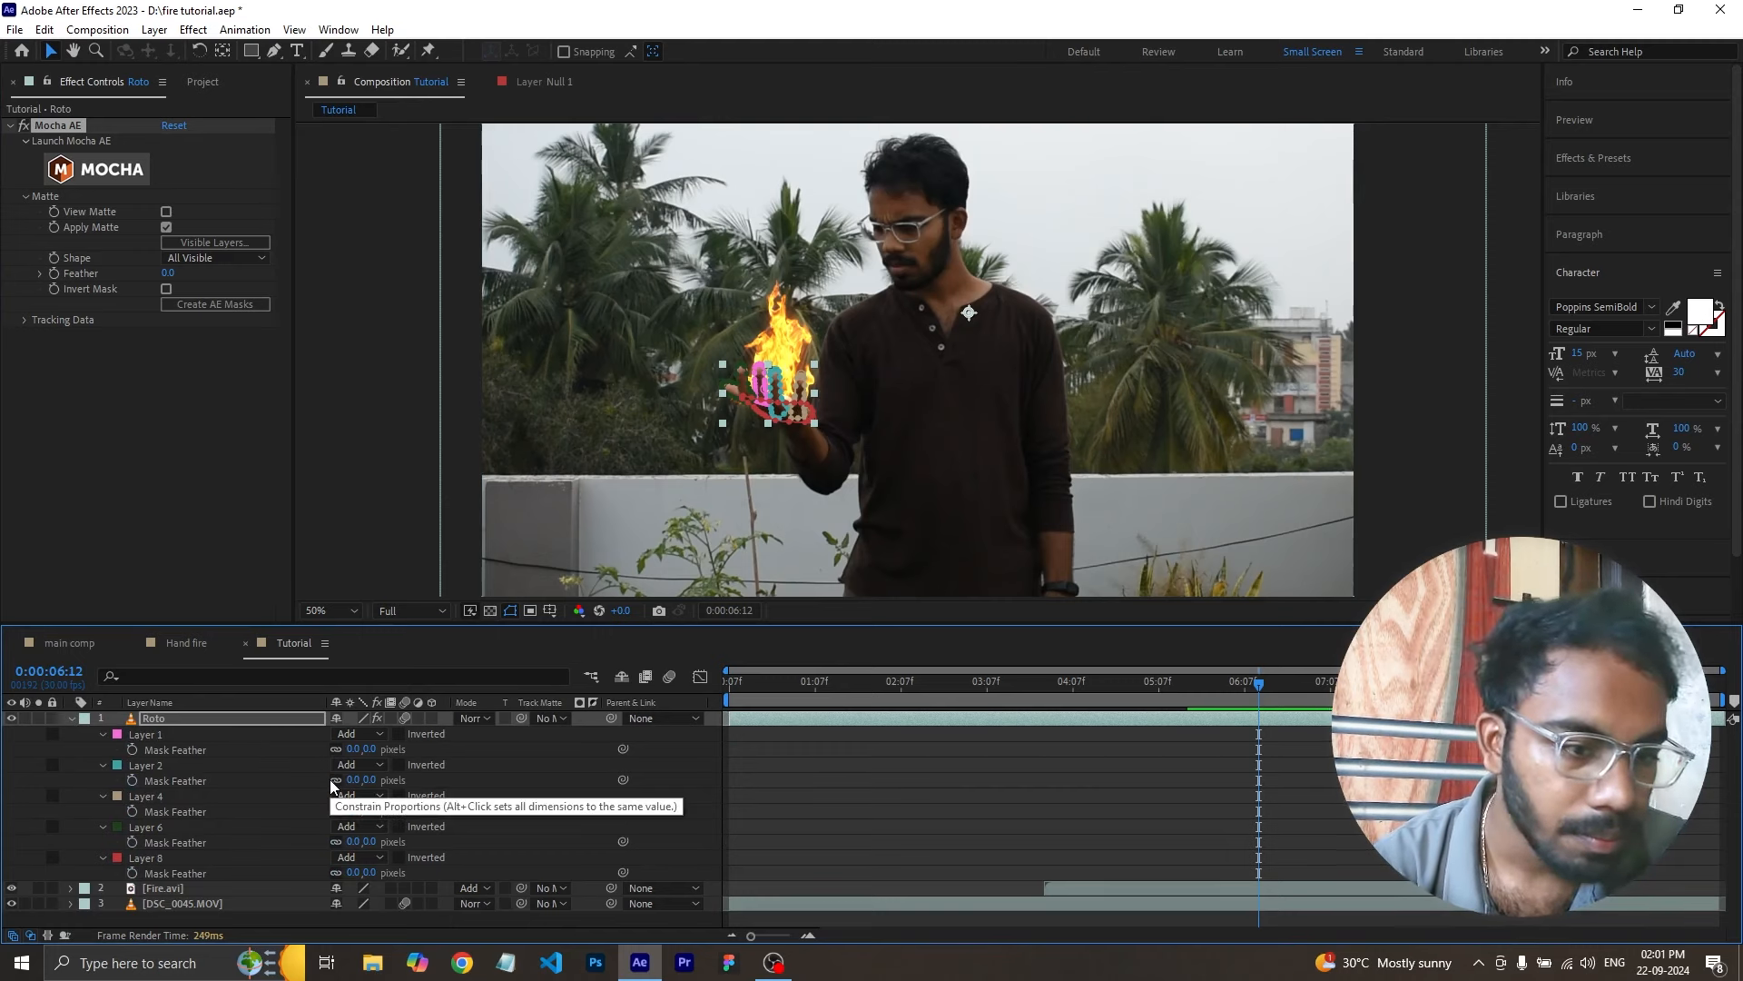
pyautogui.click(368, 750)
pyautogui.write('5')
pyautogui.press('Return')
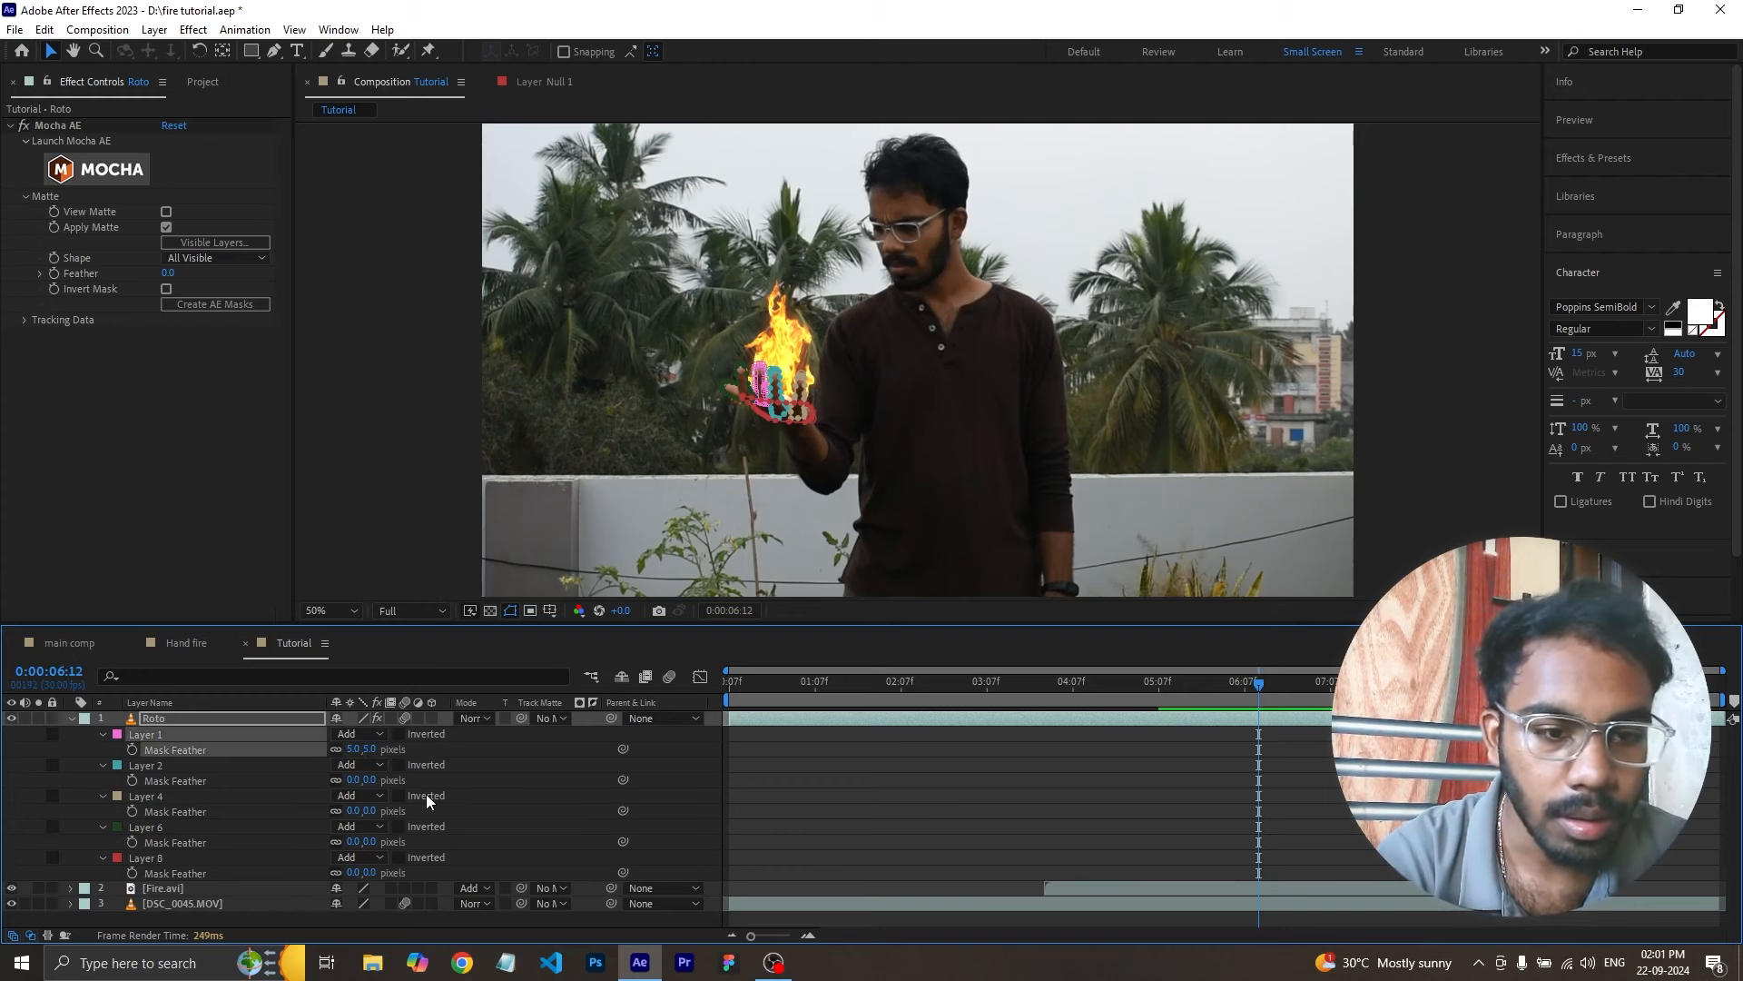
# - Set the Mask Feather of the Layer 2, Layer 4, Layer 6 and Layer 8 masks to 5 pixels together, and deselect them
pyautogui.click(199, 770)
pyautogui.keyDown('shift'); pyautogui.click(191, 857); pyautogui.keyUp('shift')
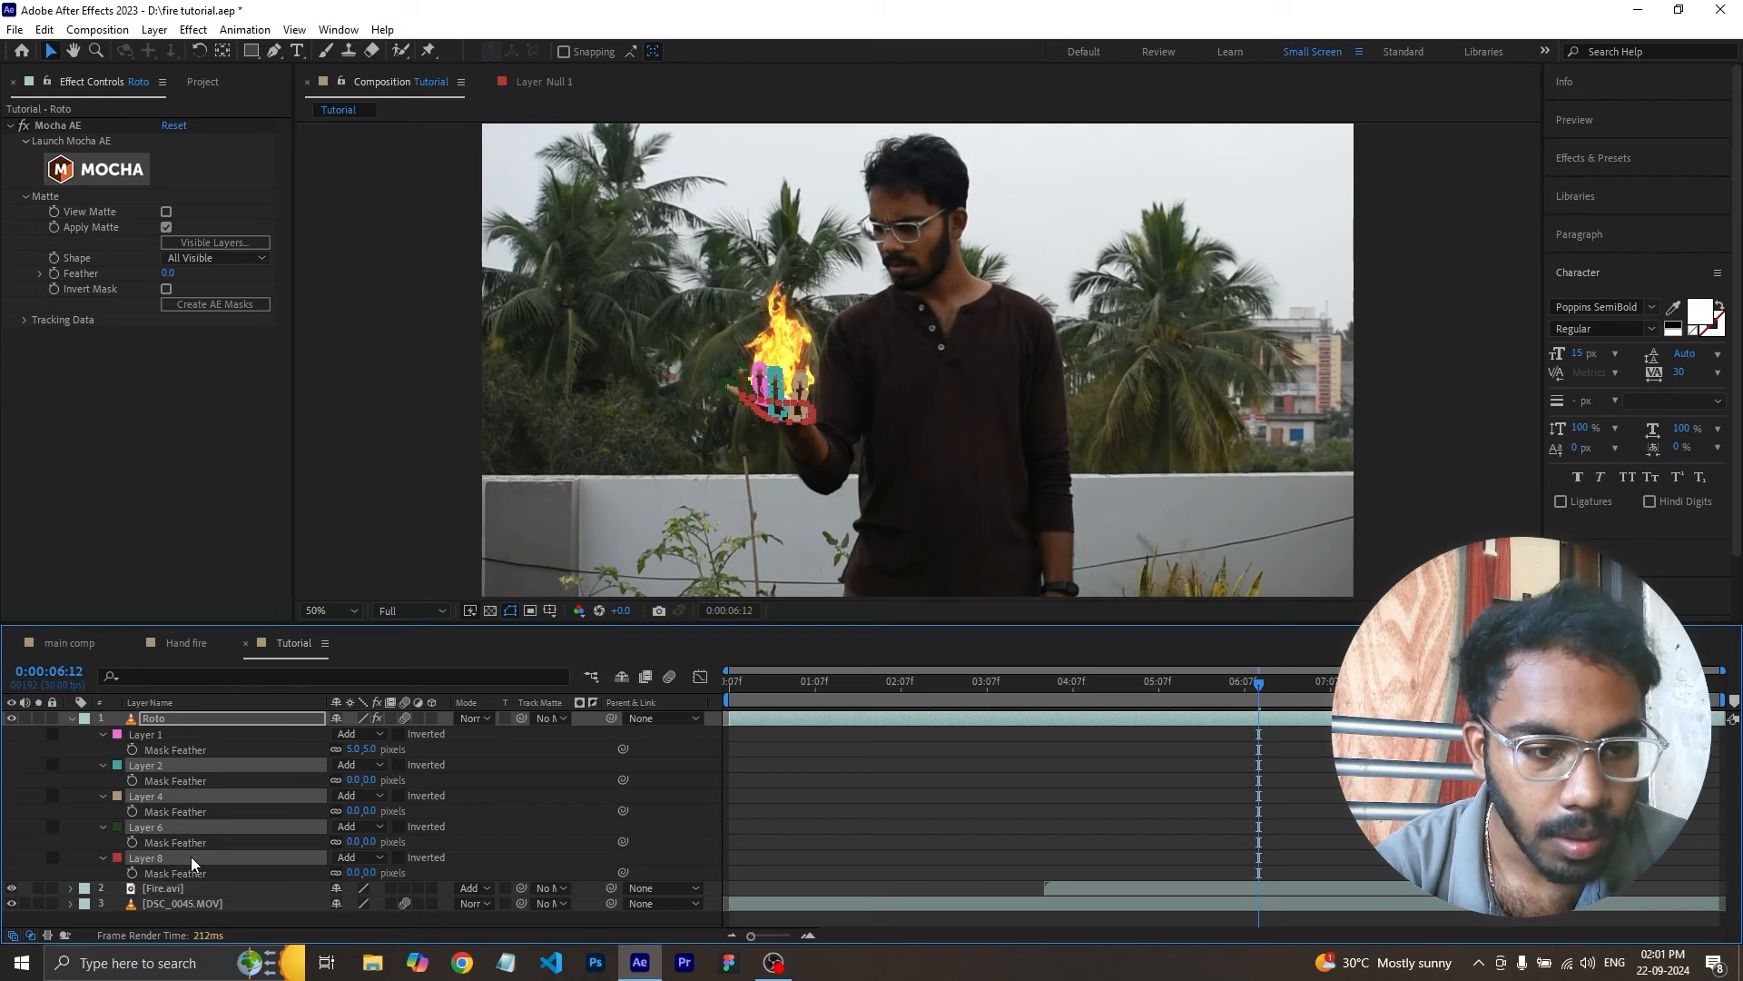
pyautogui.click(372, 779)
pyautogui.write('5')
pyautogui.press('Return')
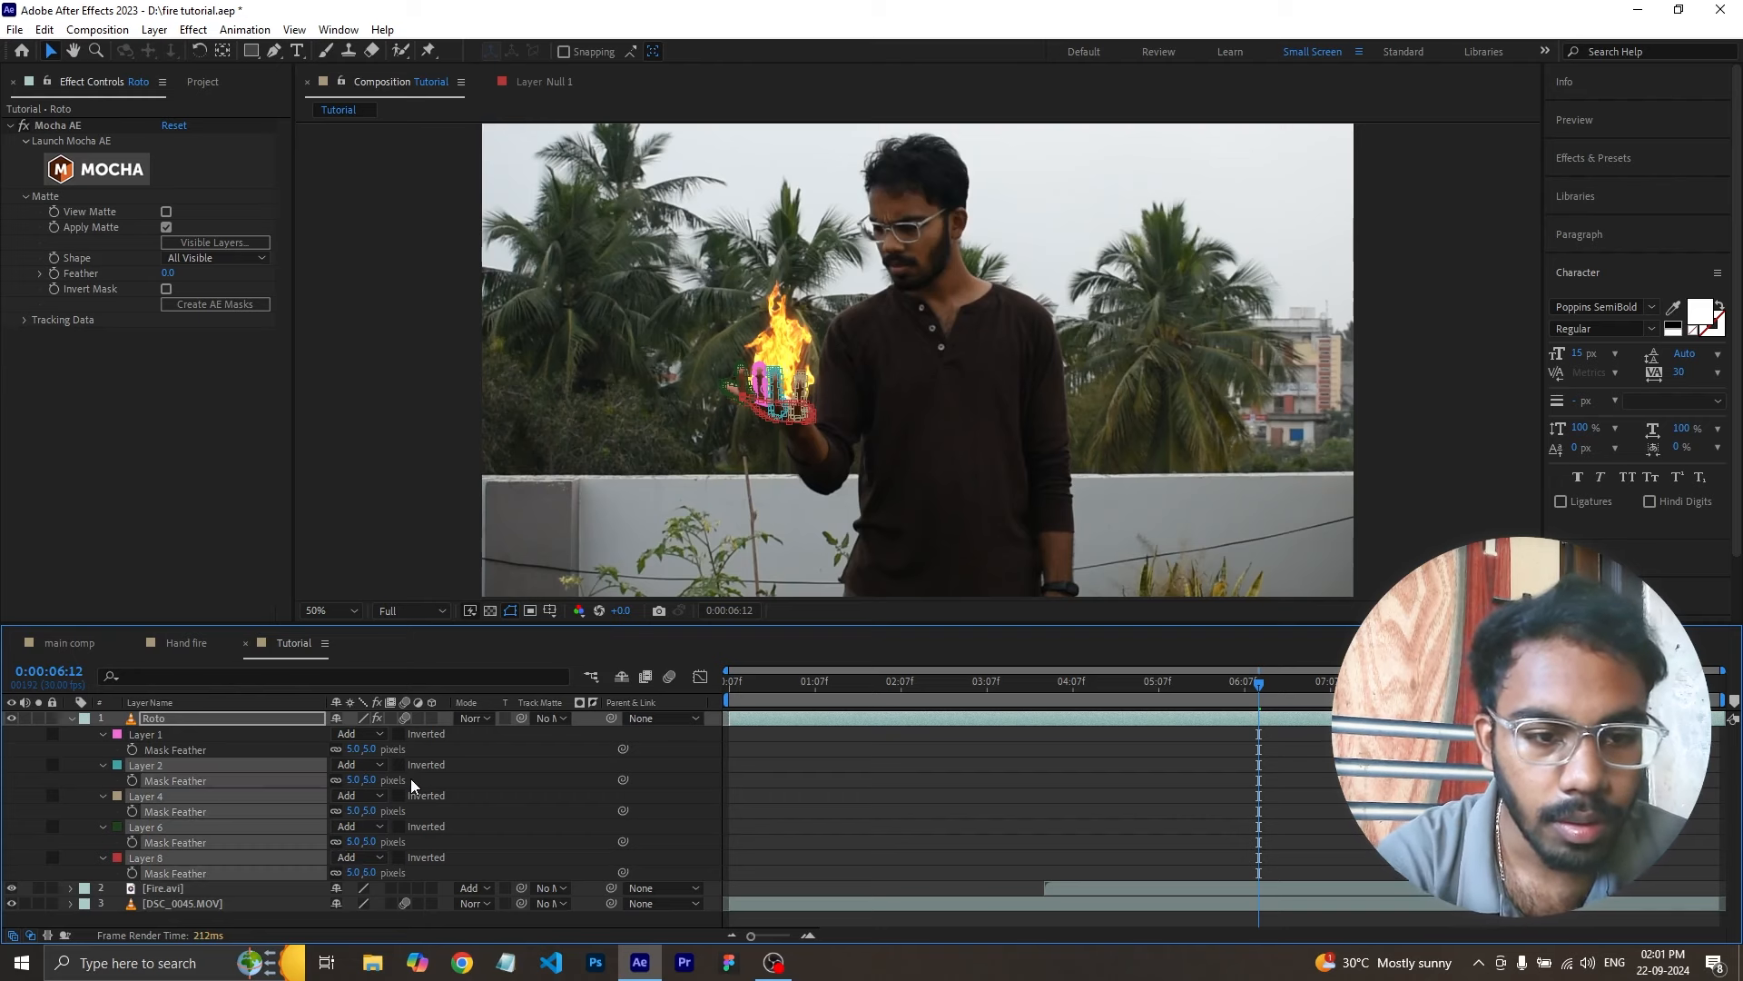
pyautogui.click(548, 794)
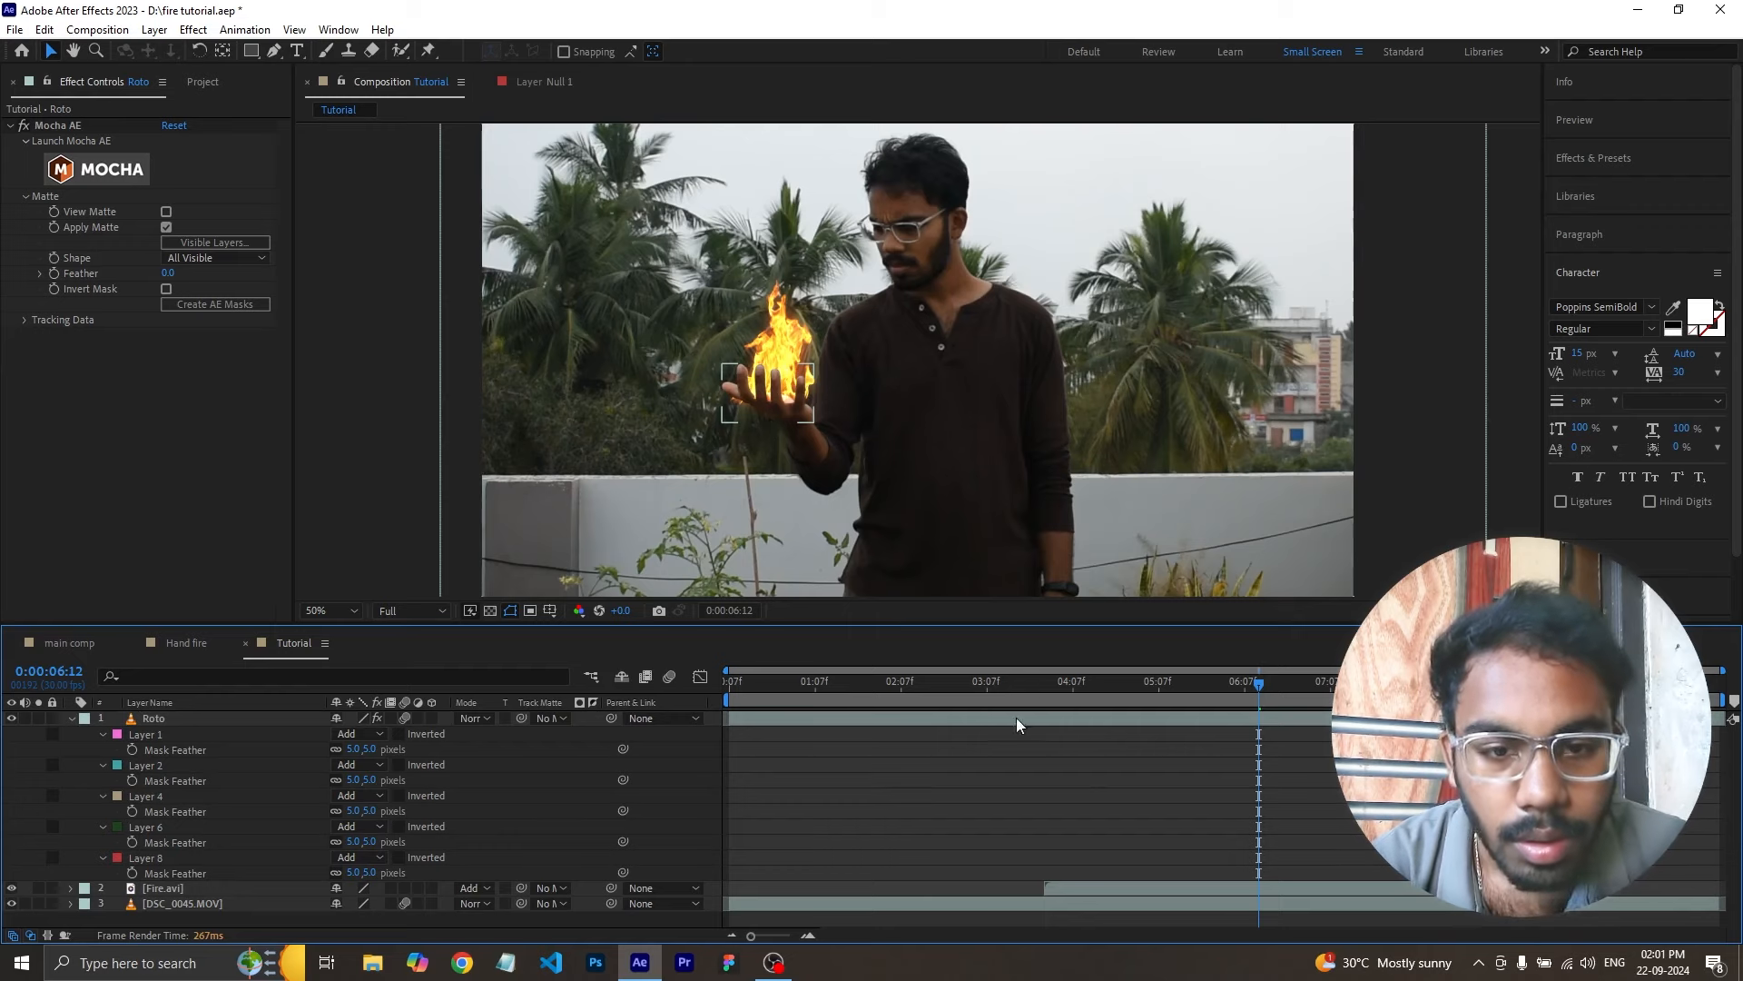
# - Collapse the expanded properties of all layers in the timeline and leave the layers deselected
pyautogui.hotkey('ctrl', 'a')
pyautogui.press('u')
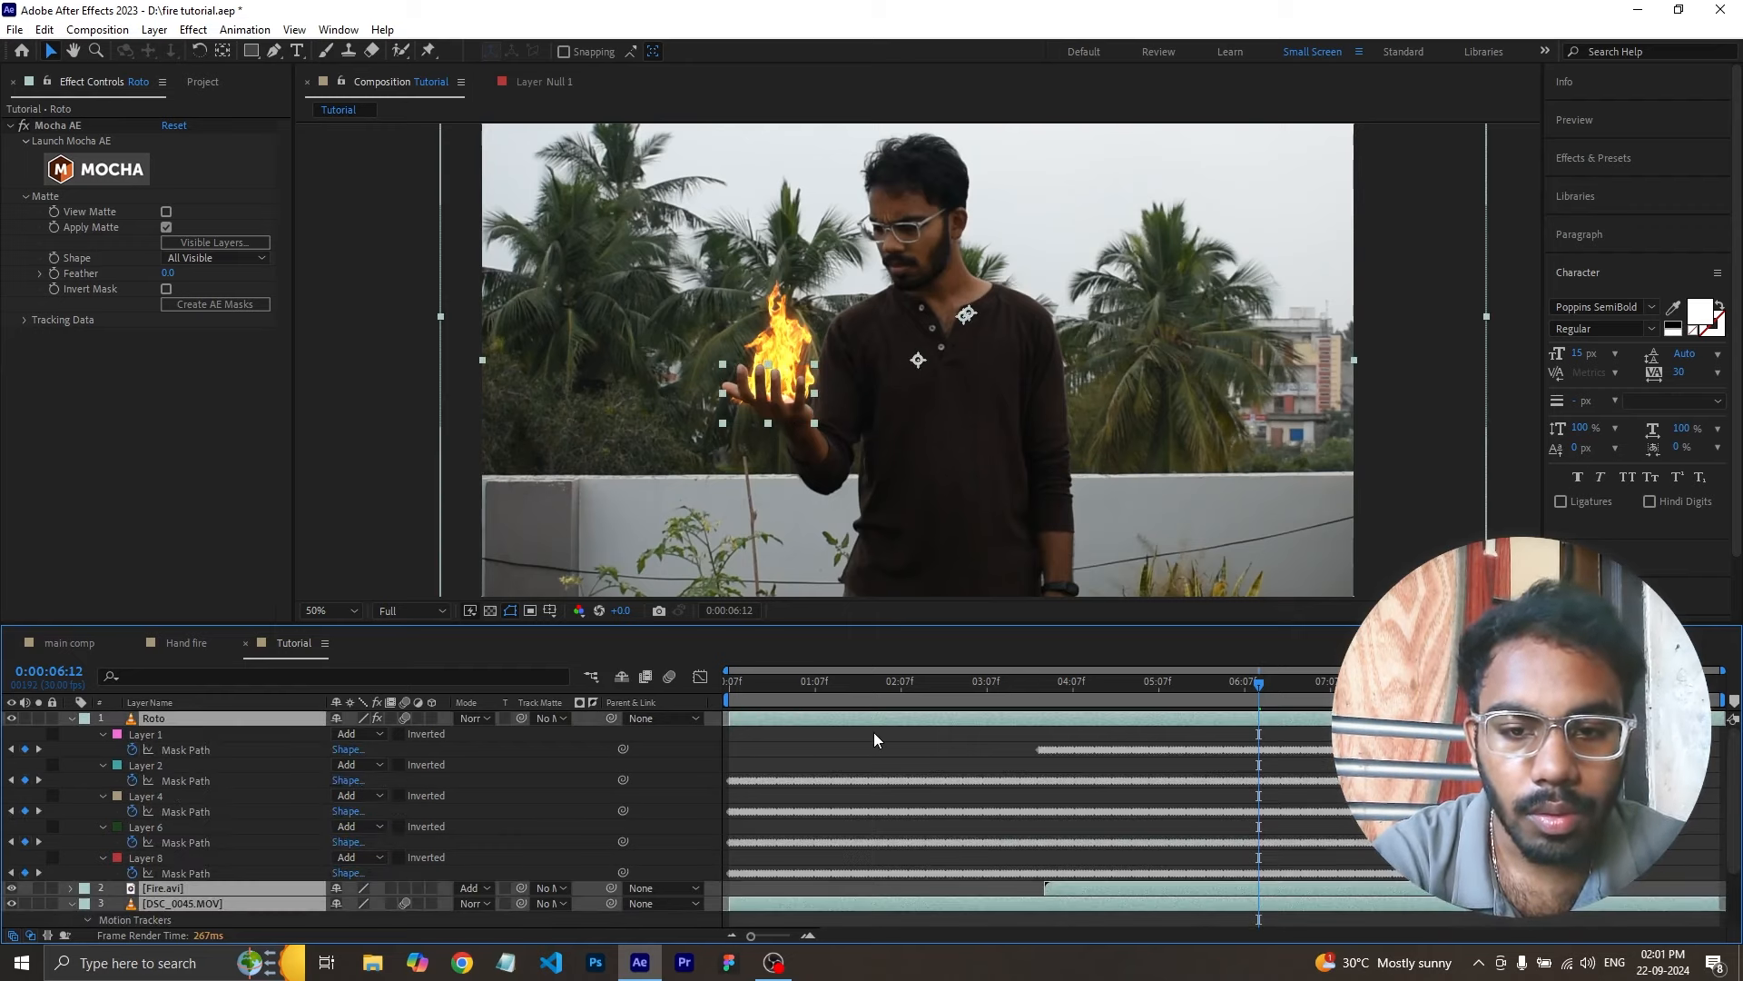
pyautogui.press('u')
pyautogui.click(599, 820)
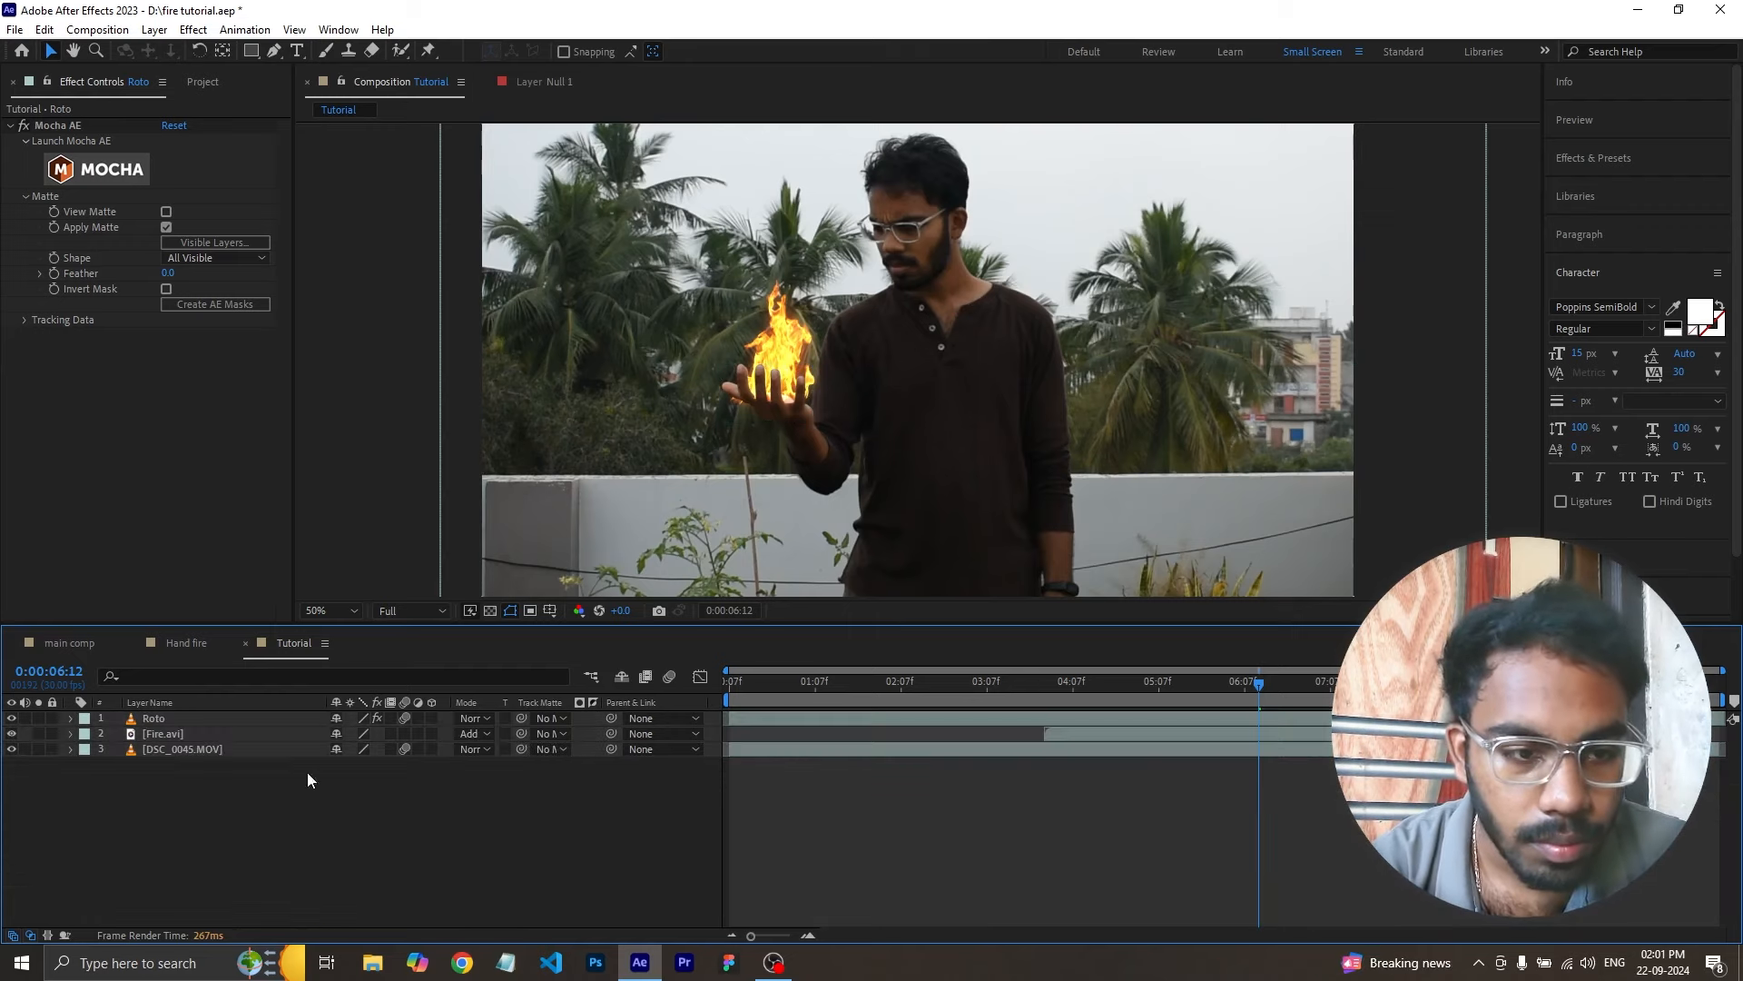
# - Reveal the Mocha AE Tracking Data settings of the Roto layer and add a new null object to the Tutorial composition
pyautogui.click(183, 721)
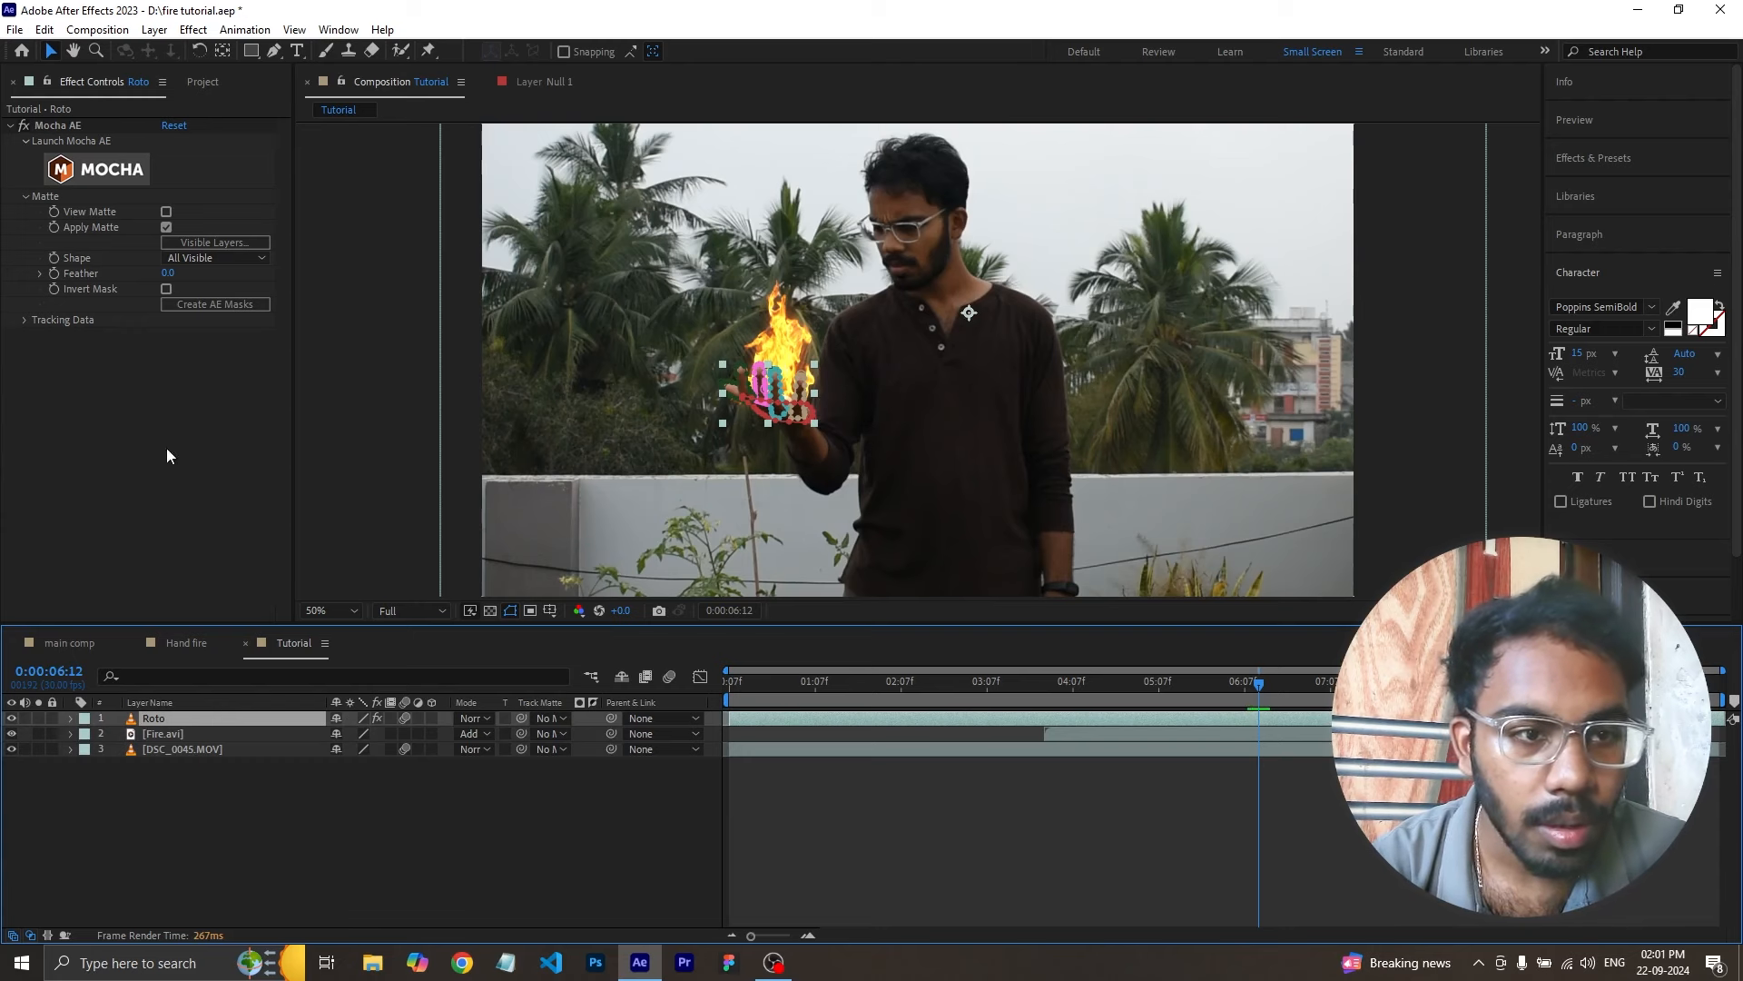
pyautogui.click(25, 320)
pyautogui.click(180, 817)
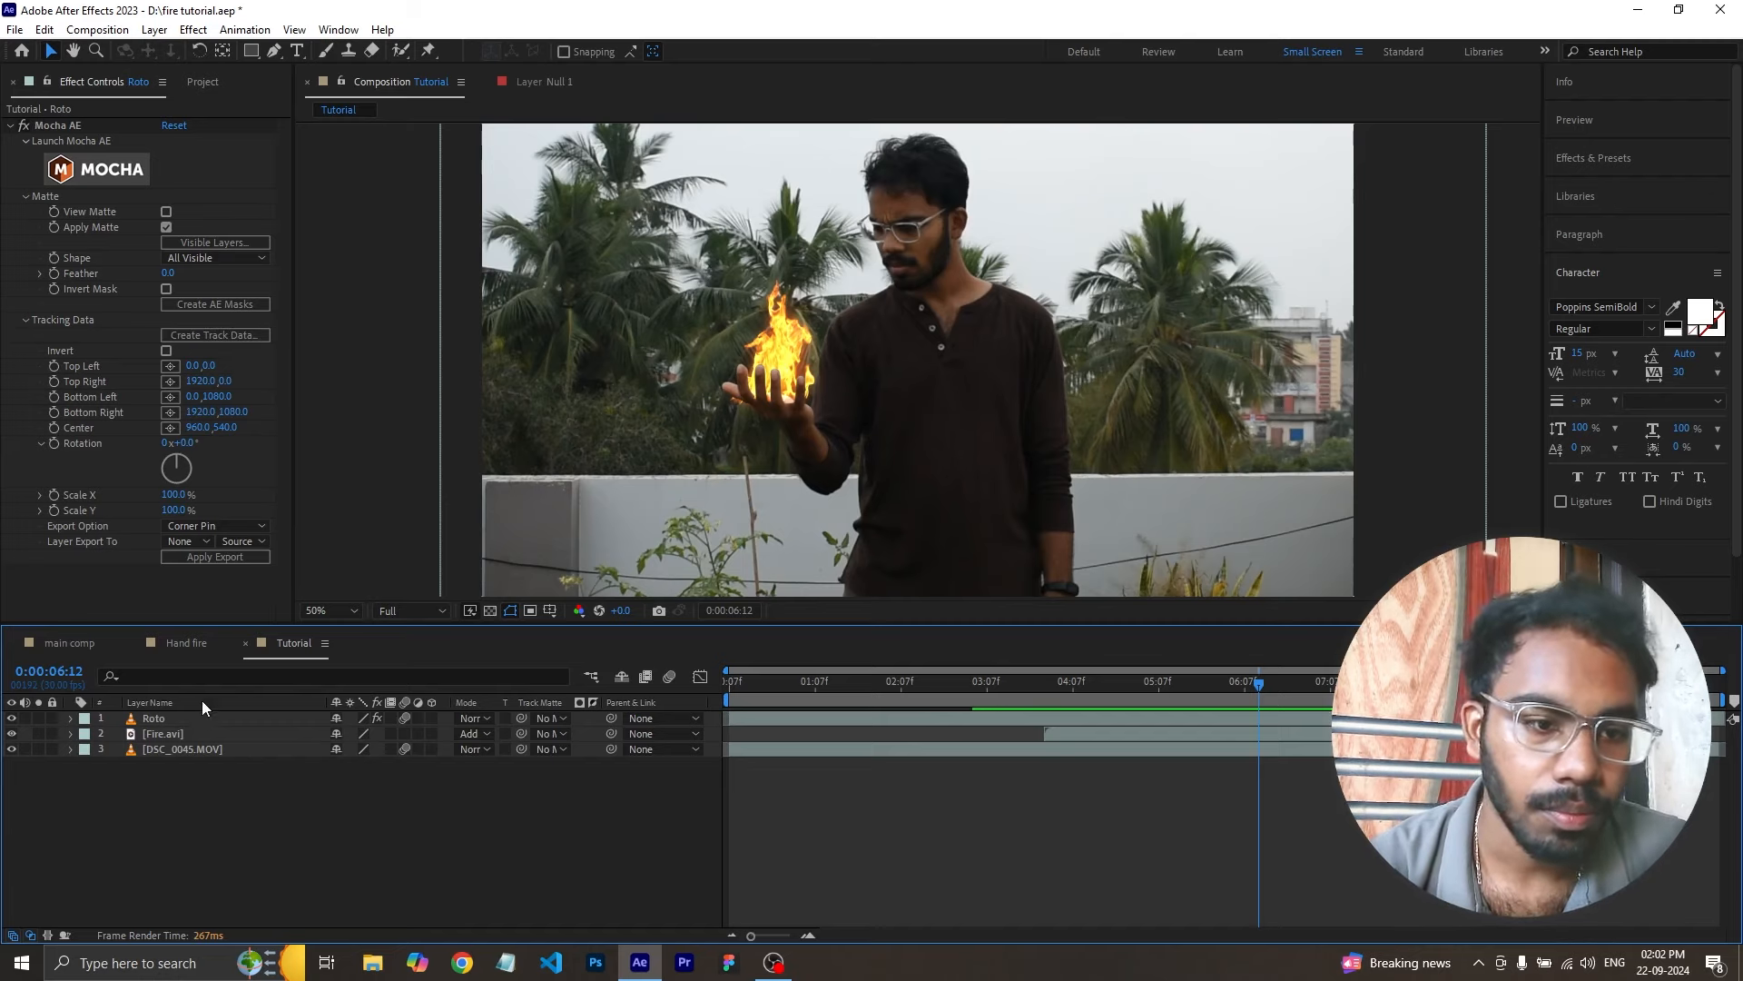
pyautogui.rightClick(225, 817)
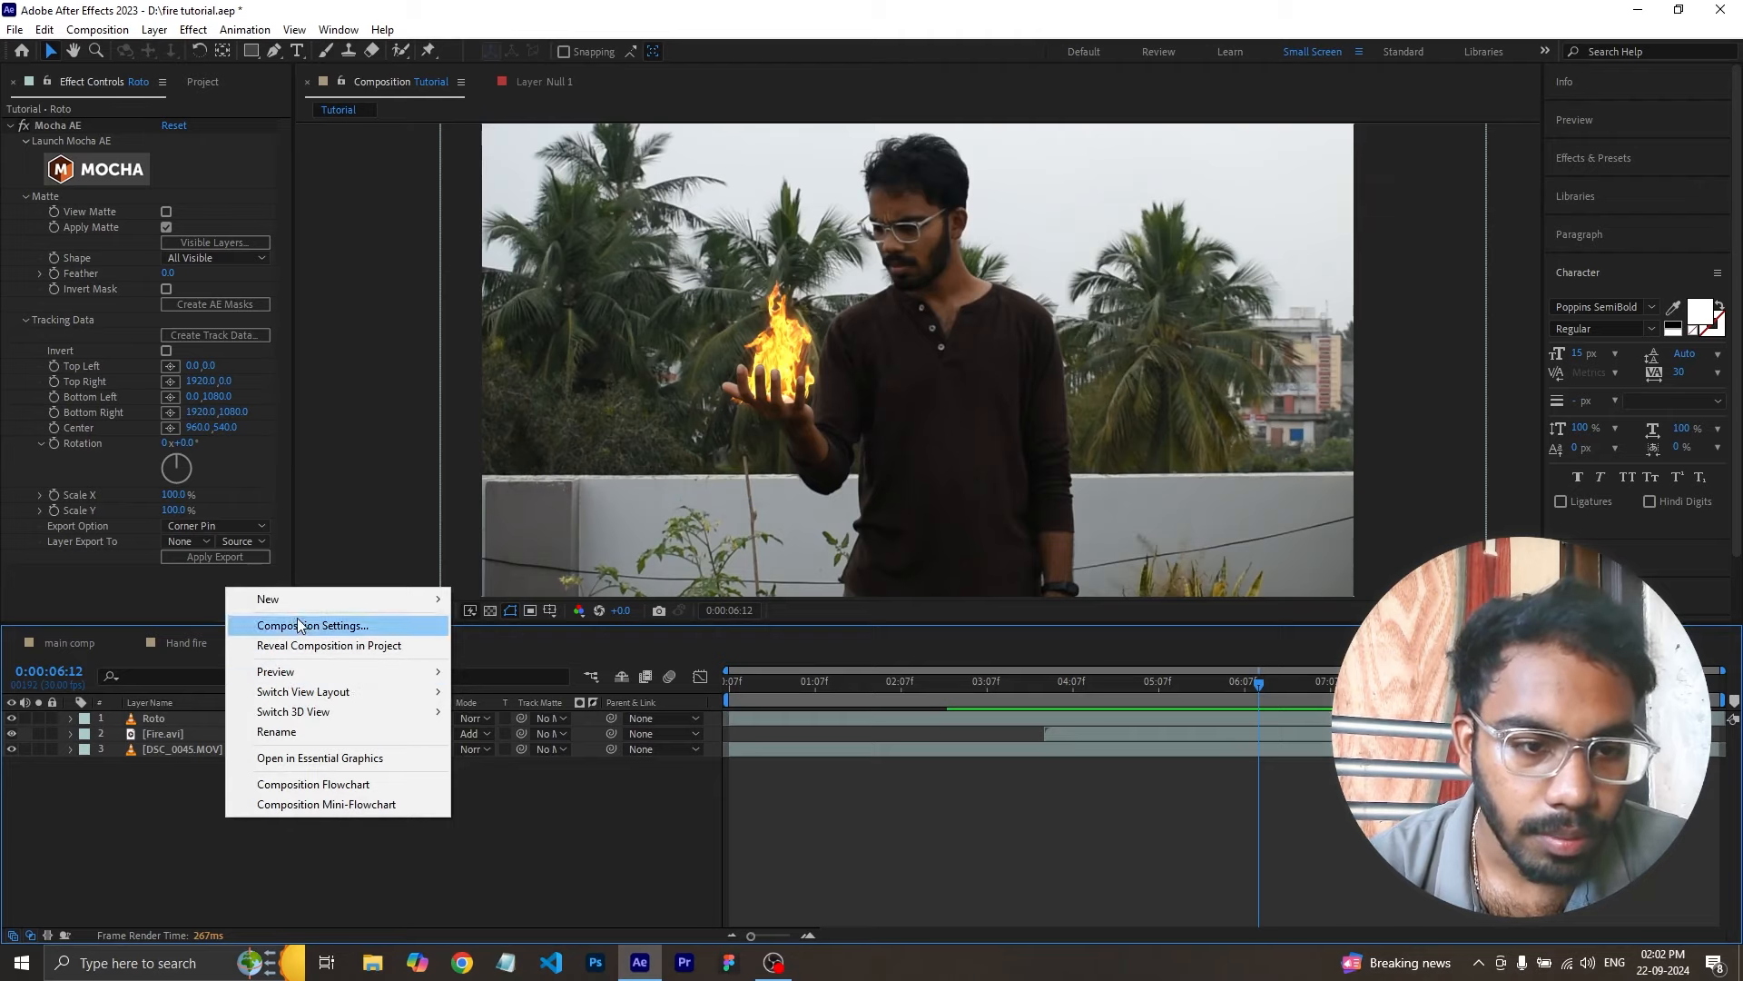
pyautogui.moveTo(303, 600)
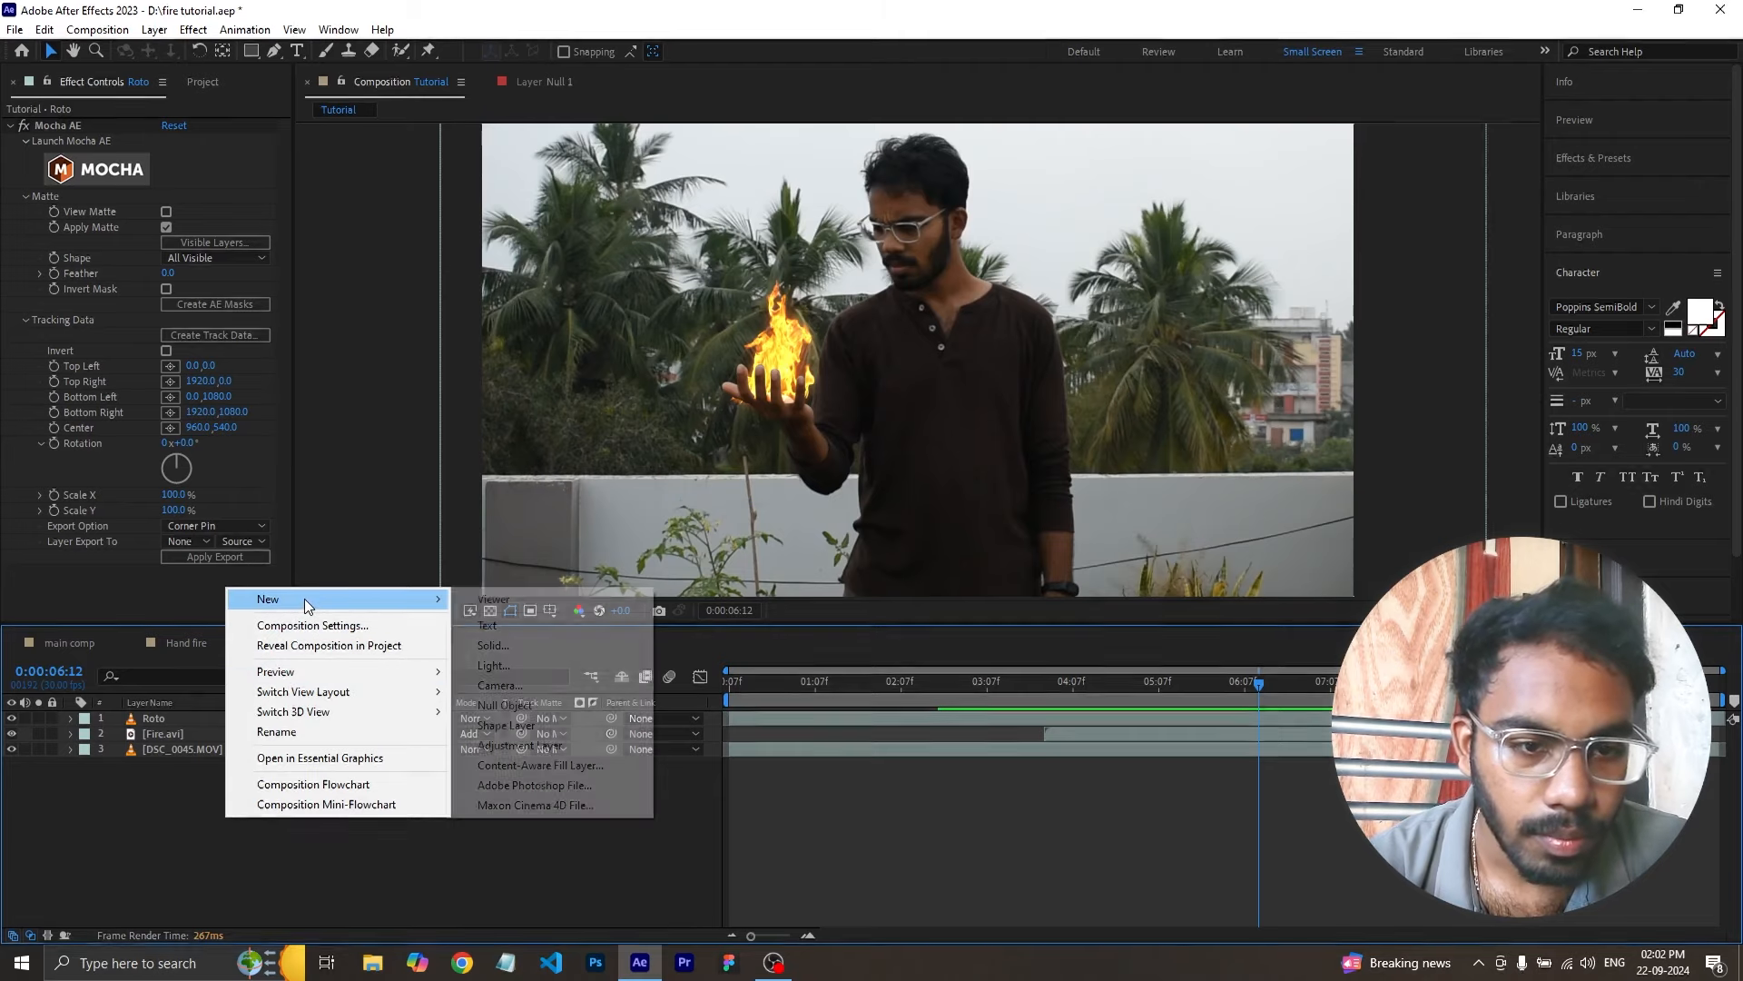
pyautogui.click(512, 704)
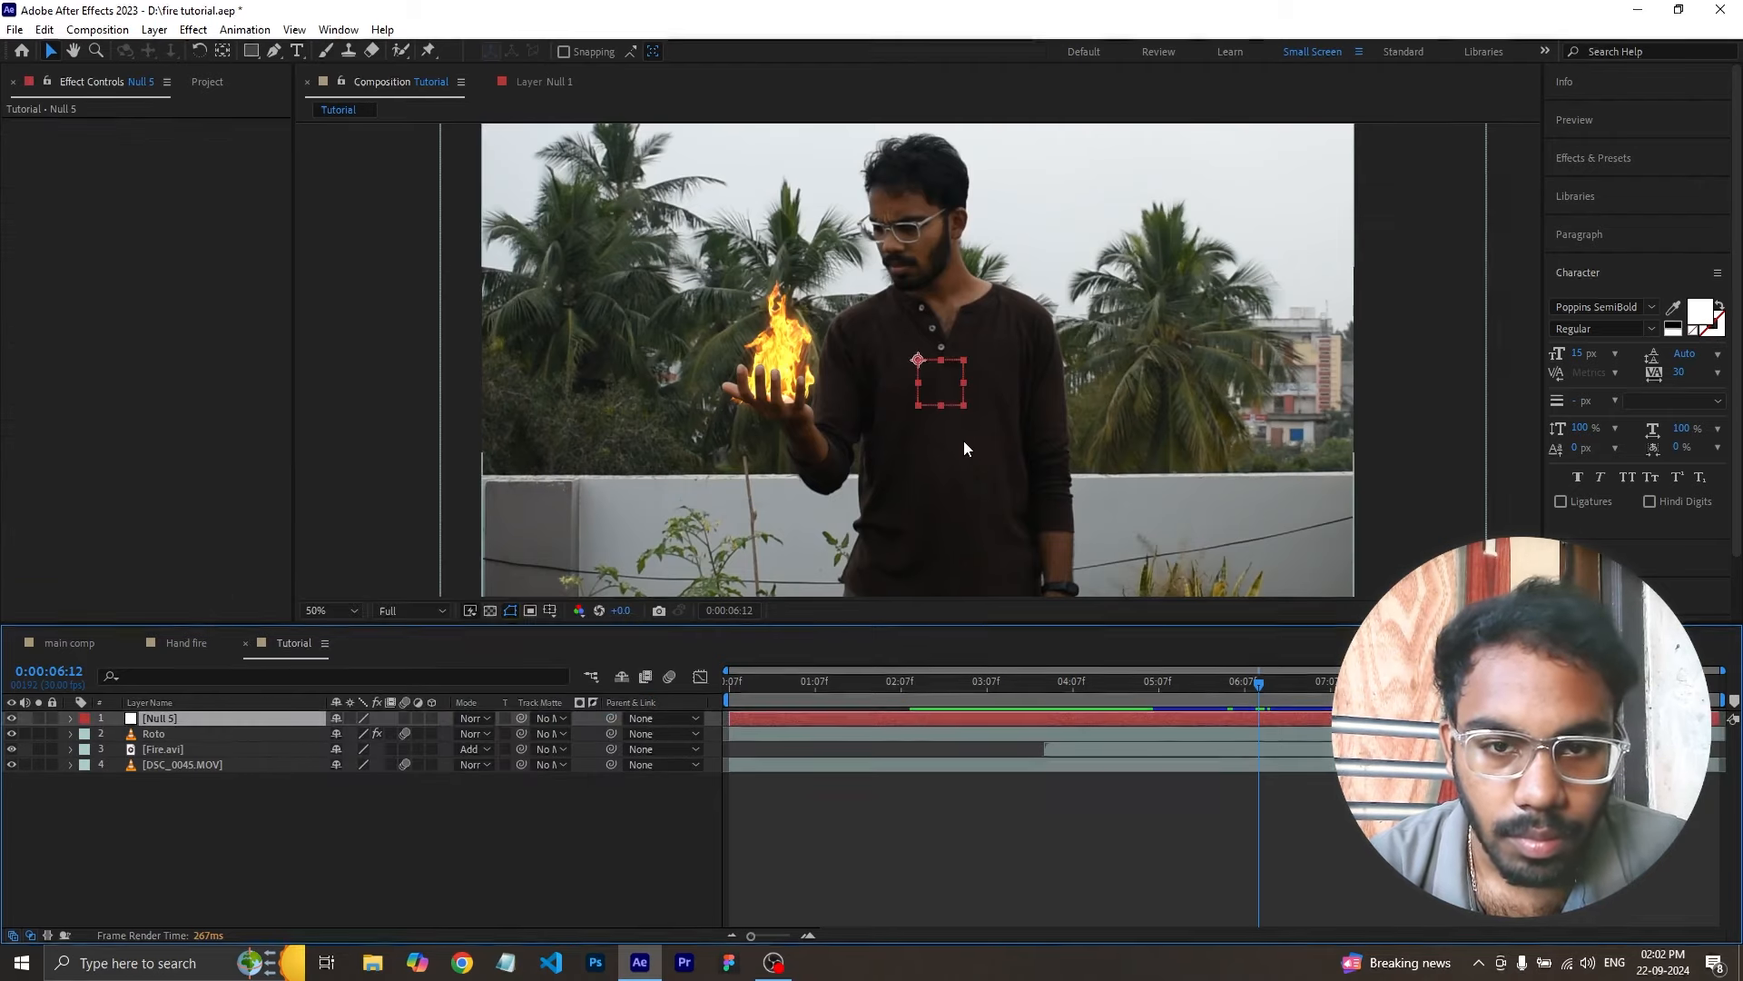
# - Create Mocha AE track data on the Roto layer from the Layer 8 track
pyautogui.click(209, 737)
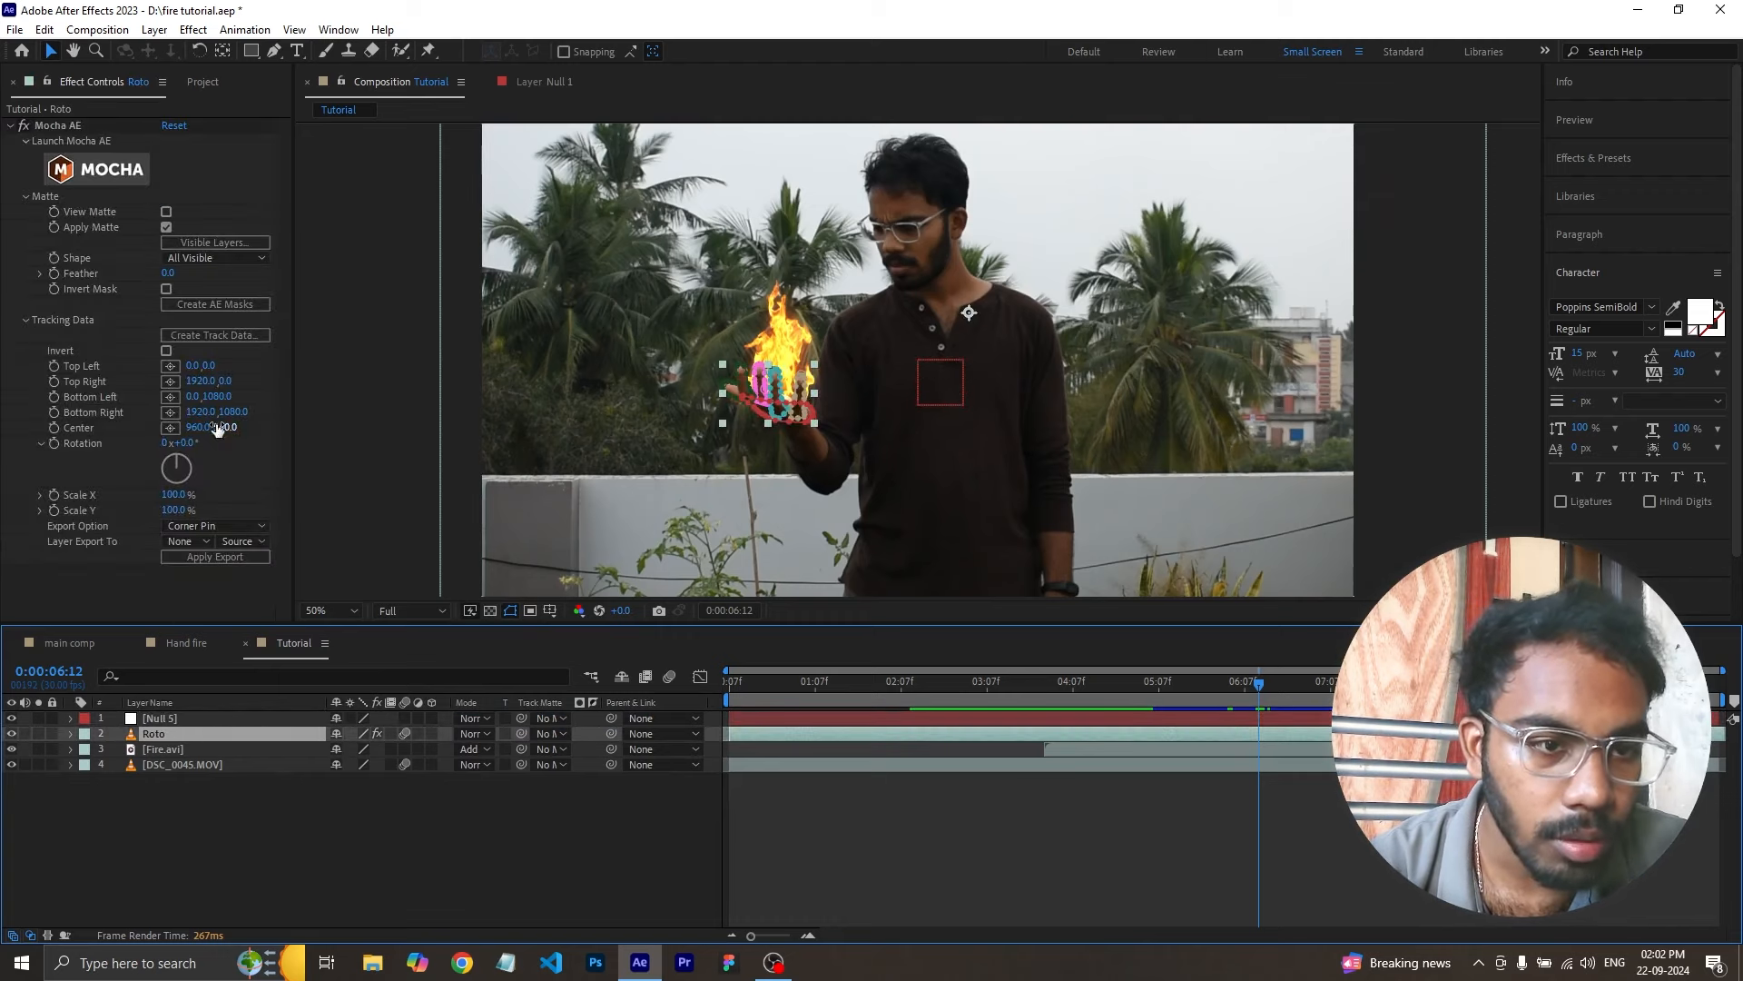
pyautogui.click(225, 338)
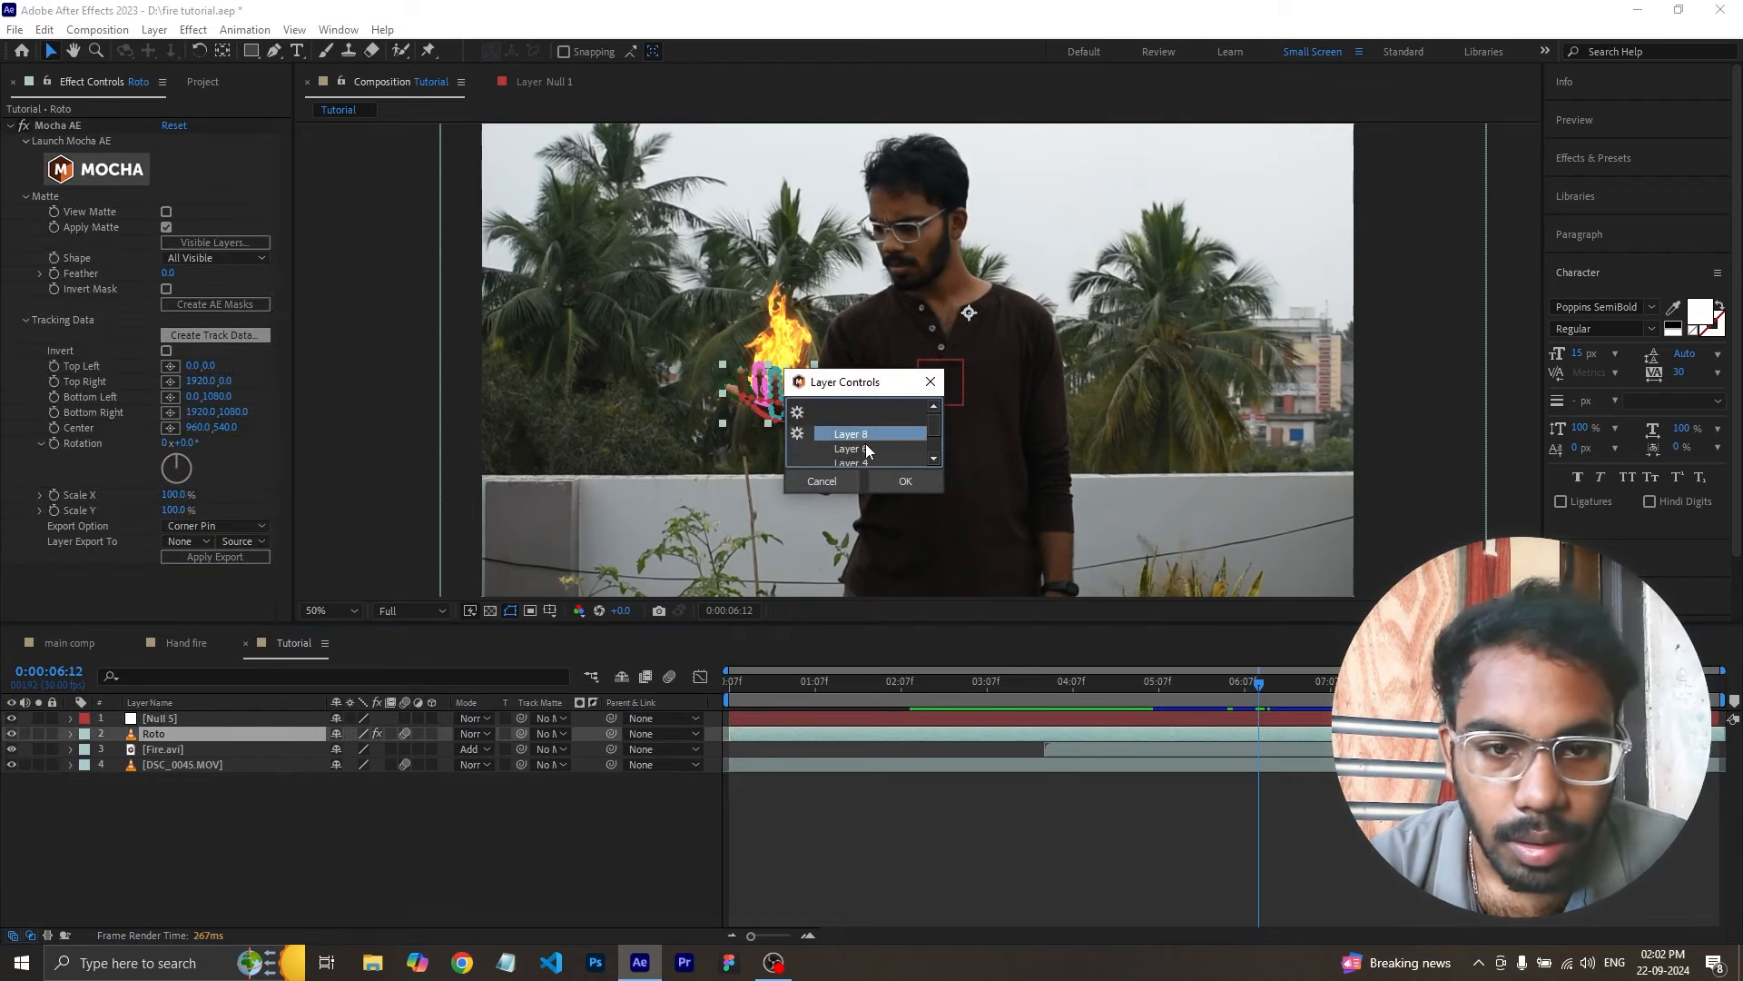
pyautogui.click(908, 481)
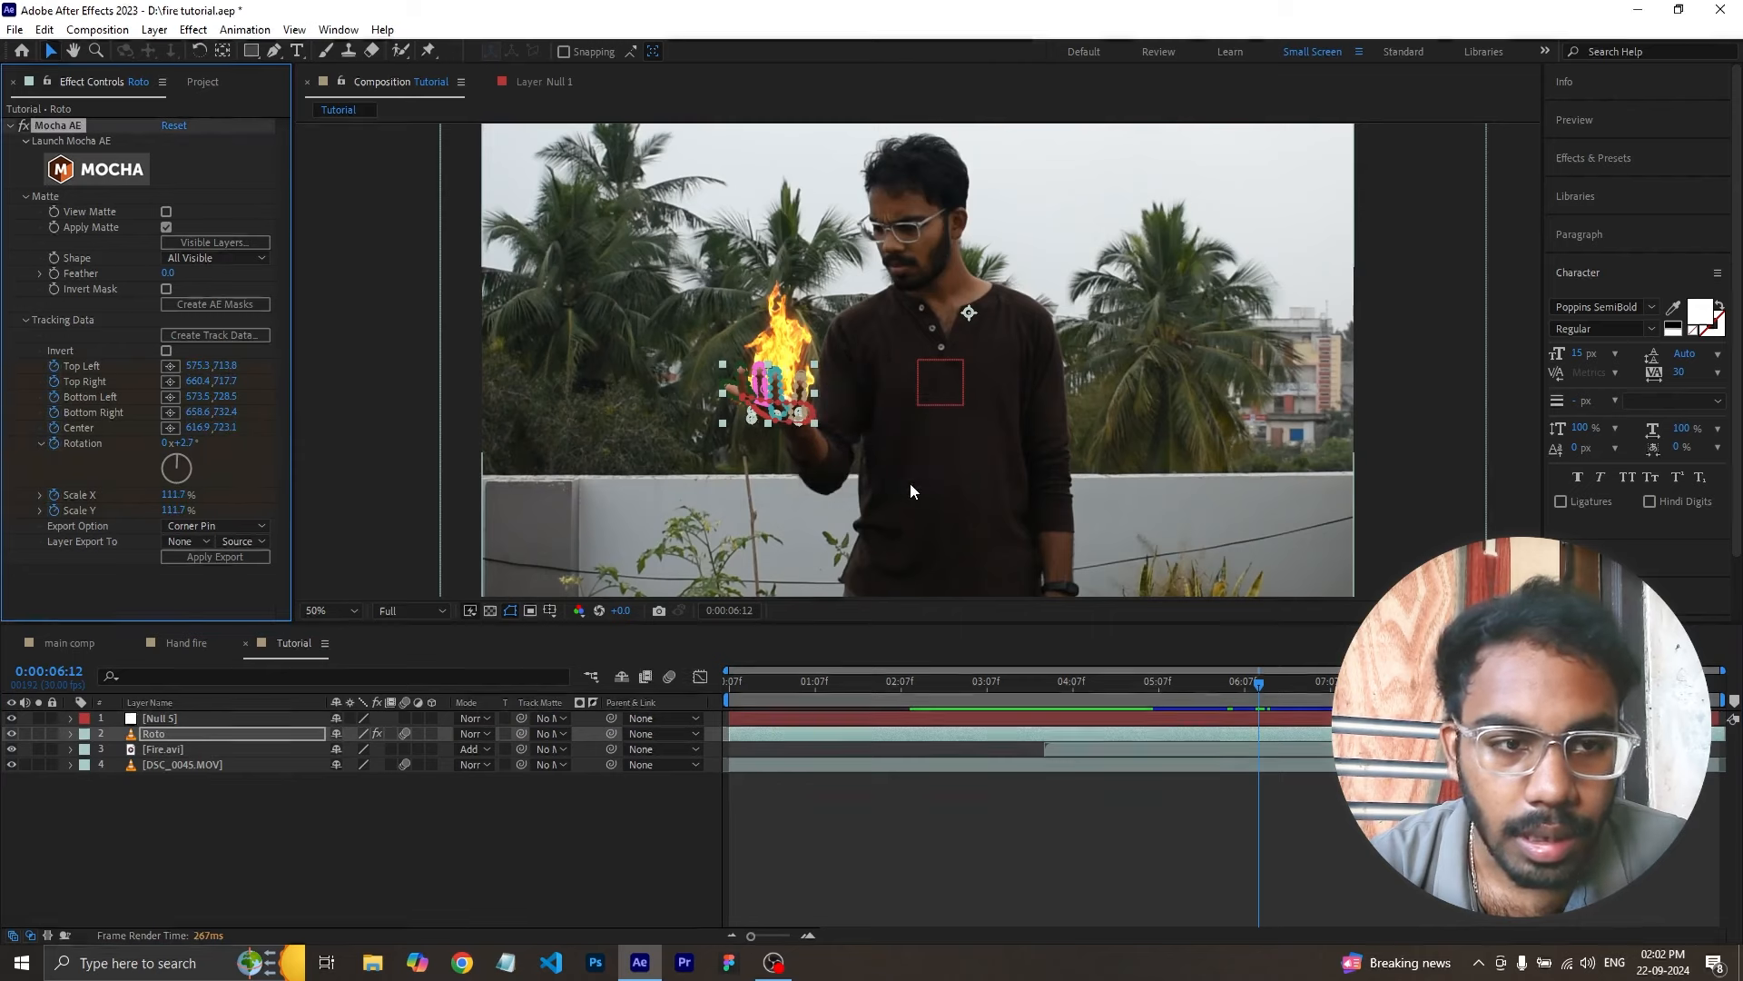
# - Apply the Roto layer's tracking data to Null 5 with the Corner Pin (Support Motion Blur) export option
pyautogui.click(210, 528)
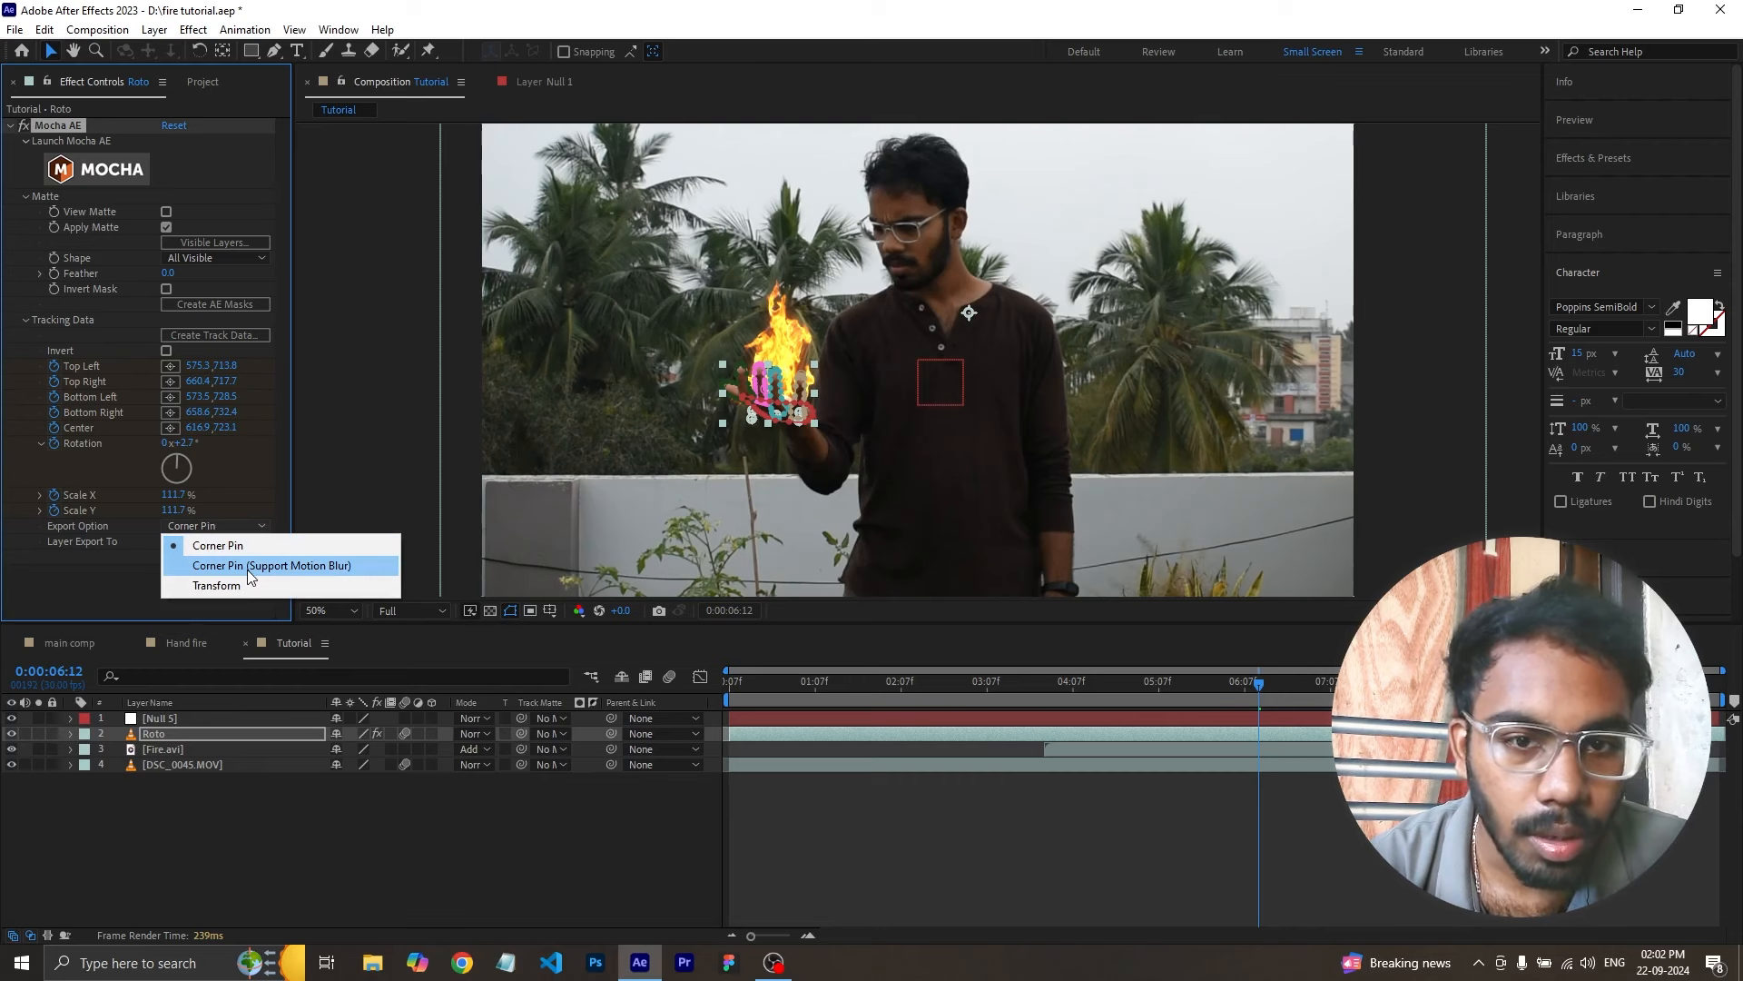
pyautogui.click(247, 565)
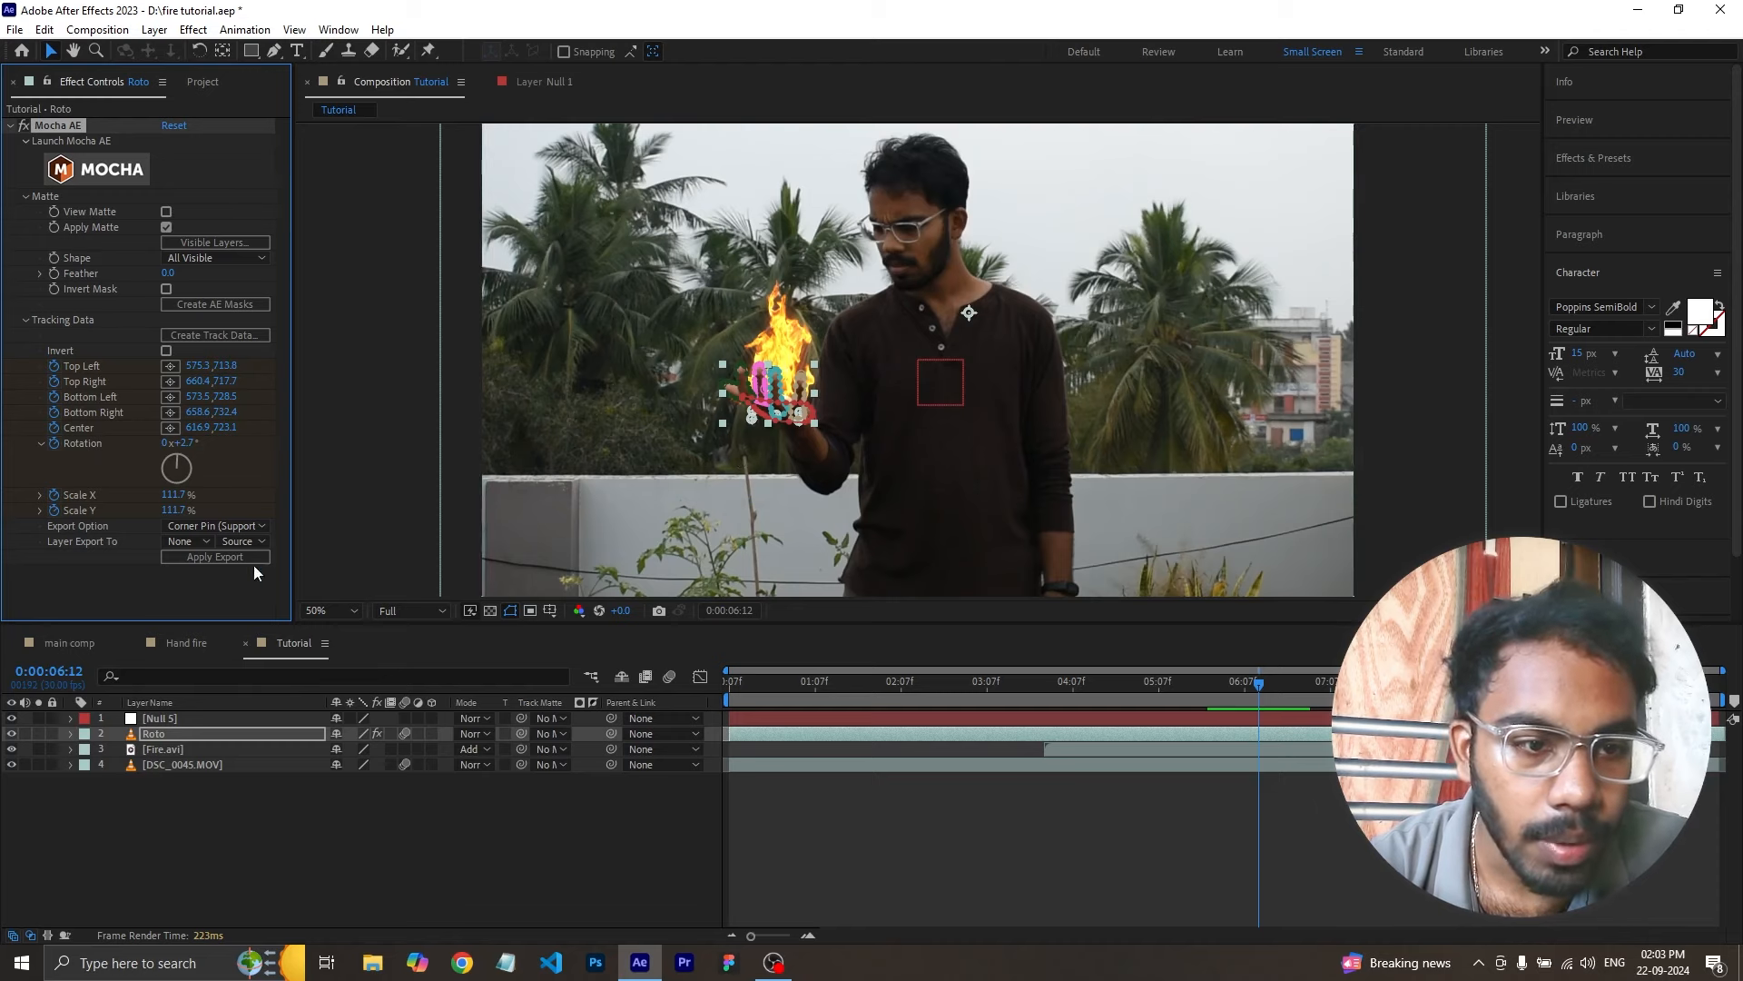
pyautogui.click(198, 542)
pyautogui.click(225, 587)
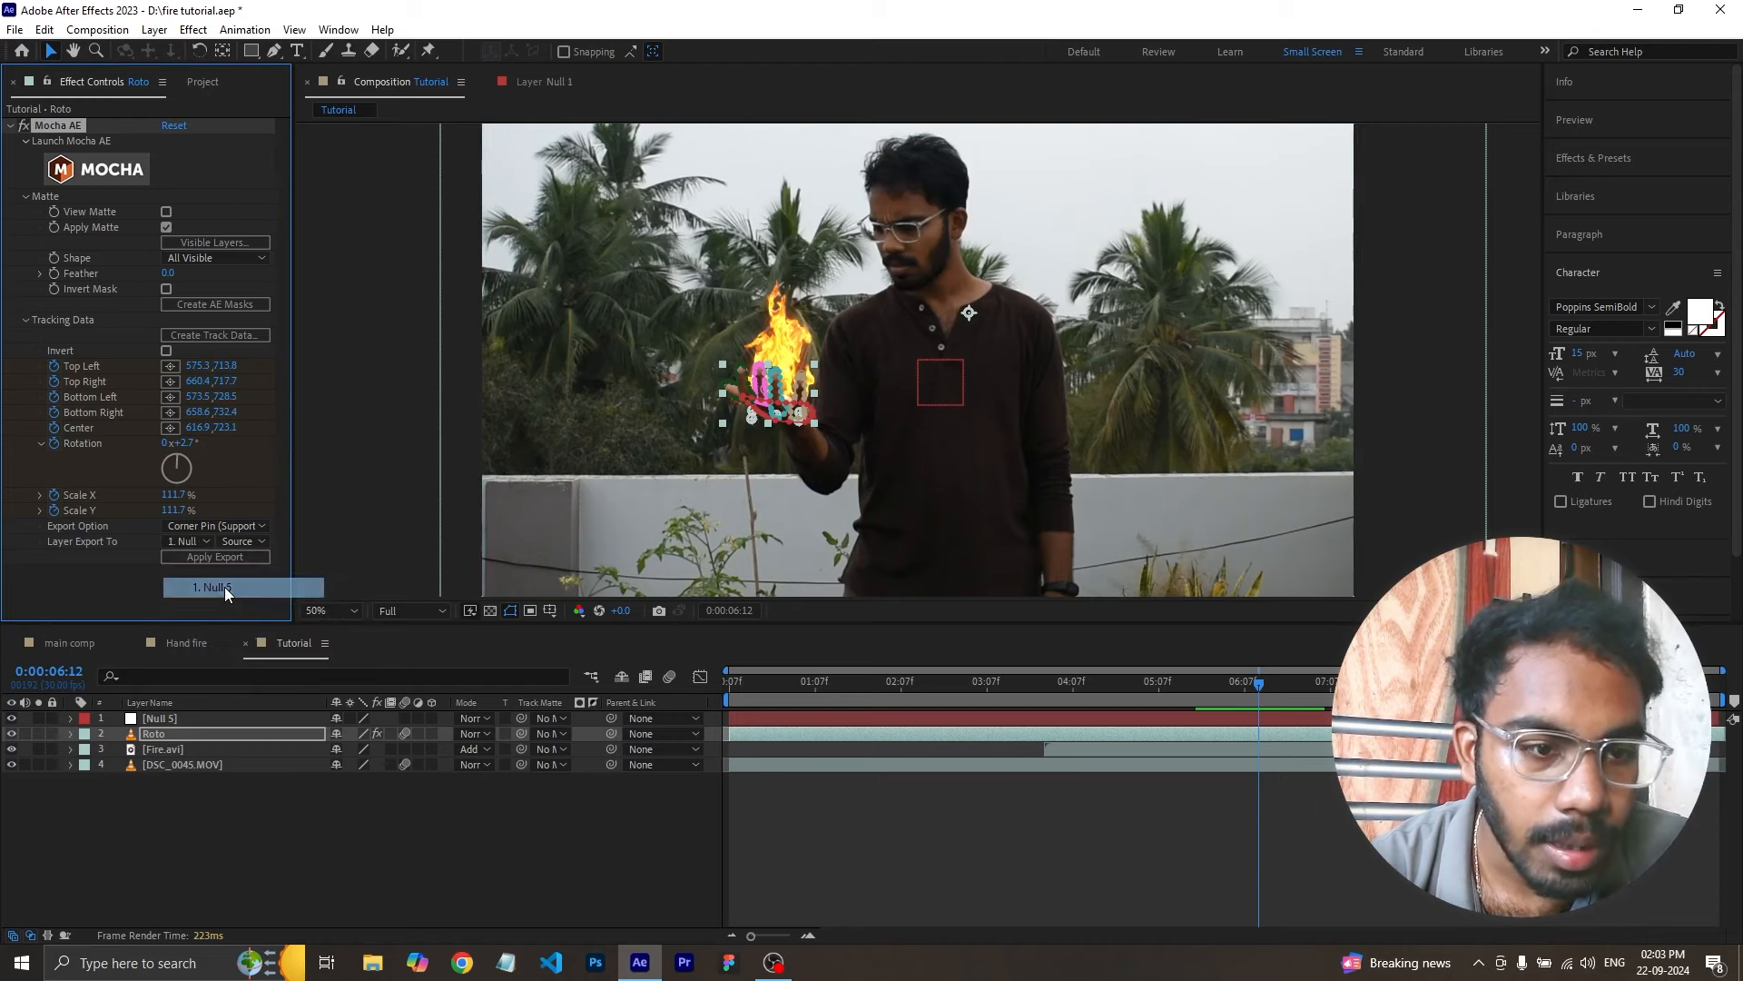
pyautogui.click(217, 557)
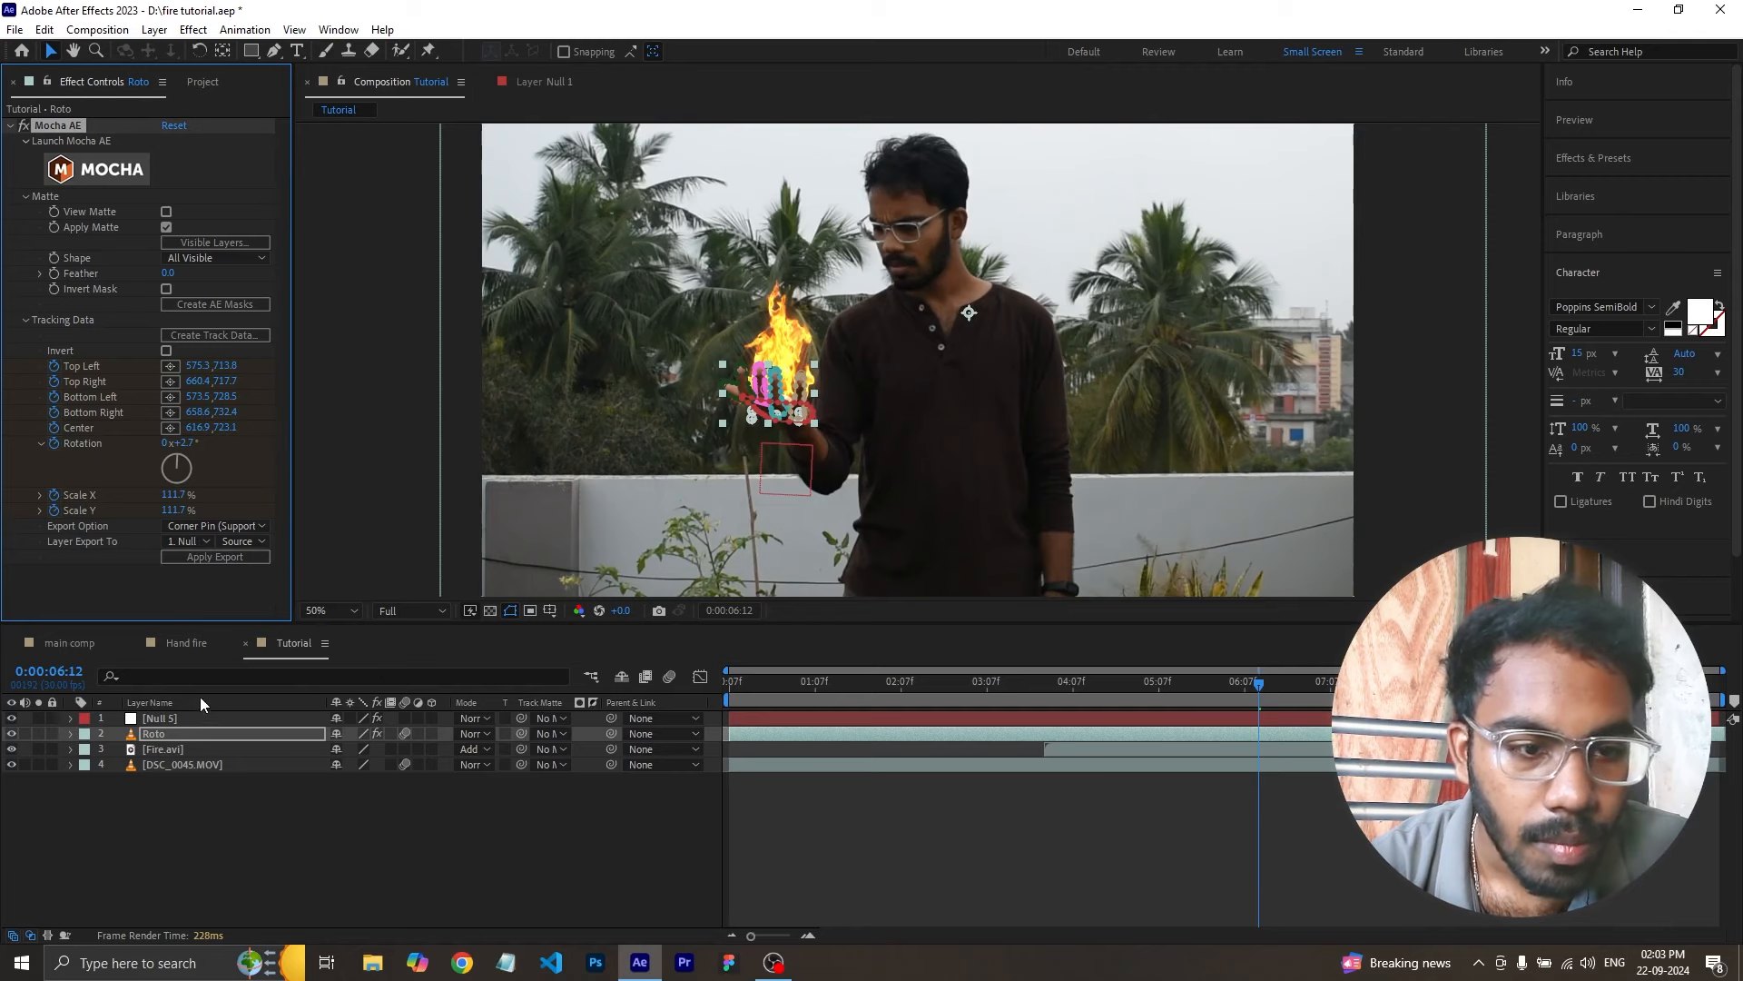
# - Select Null 5 and scrub to 0:00:05:14 to check how it follows the hand
pyautogui.click(194, 719)
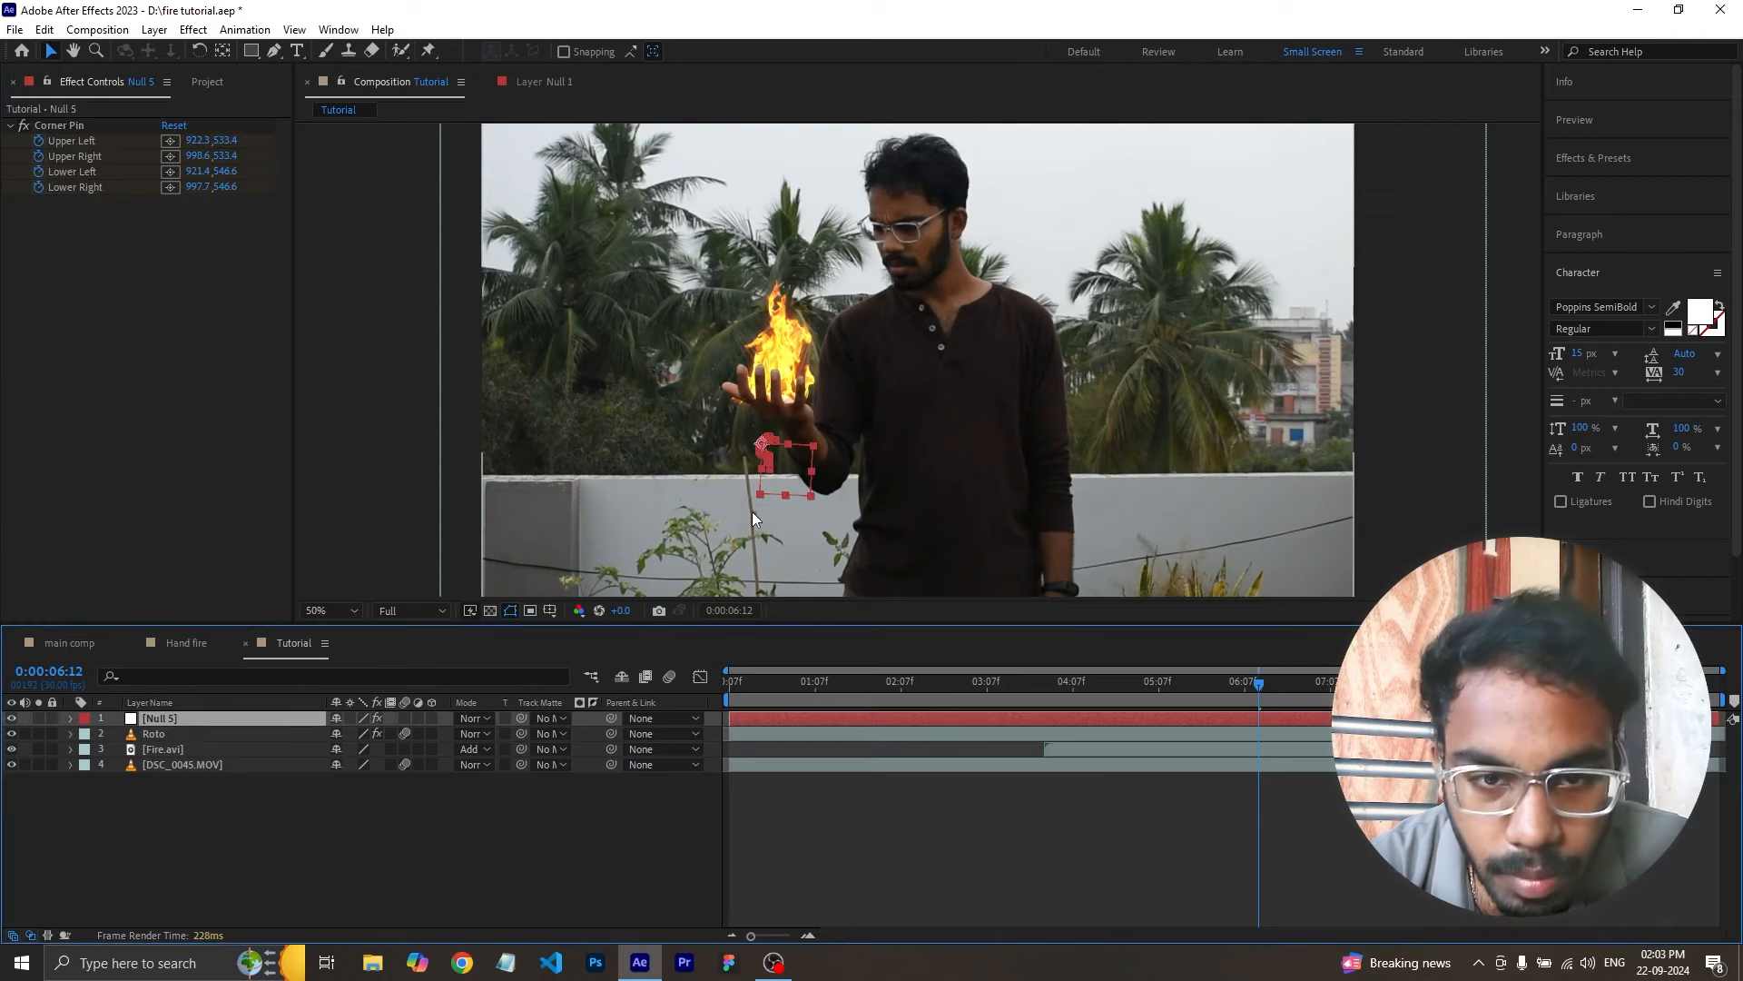
pyautogui.press('.')
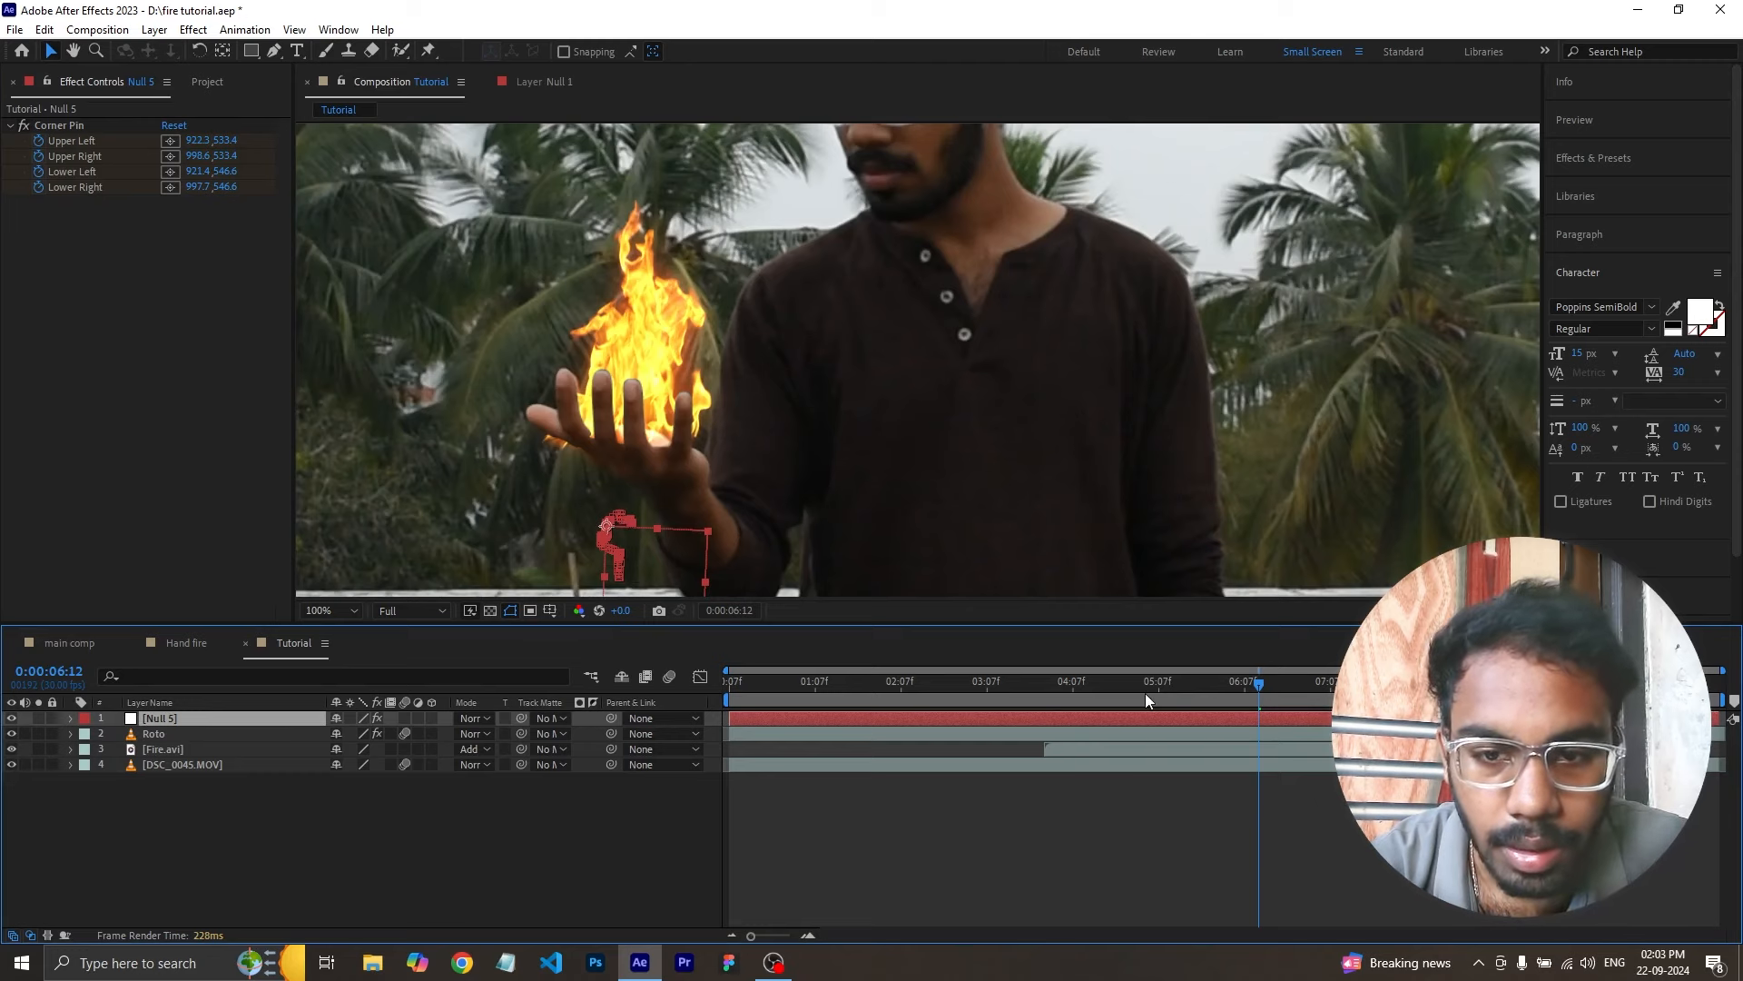
pyautogui.moveTo(1146, 694)
pyautogui.mouseDown()
pyautogui.moveTo(722, 692)
pyautogui.moveTo(1180, 695)
pyautogui.mouseUp()
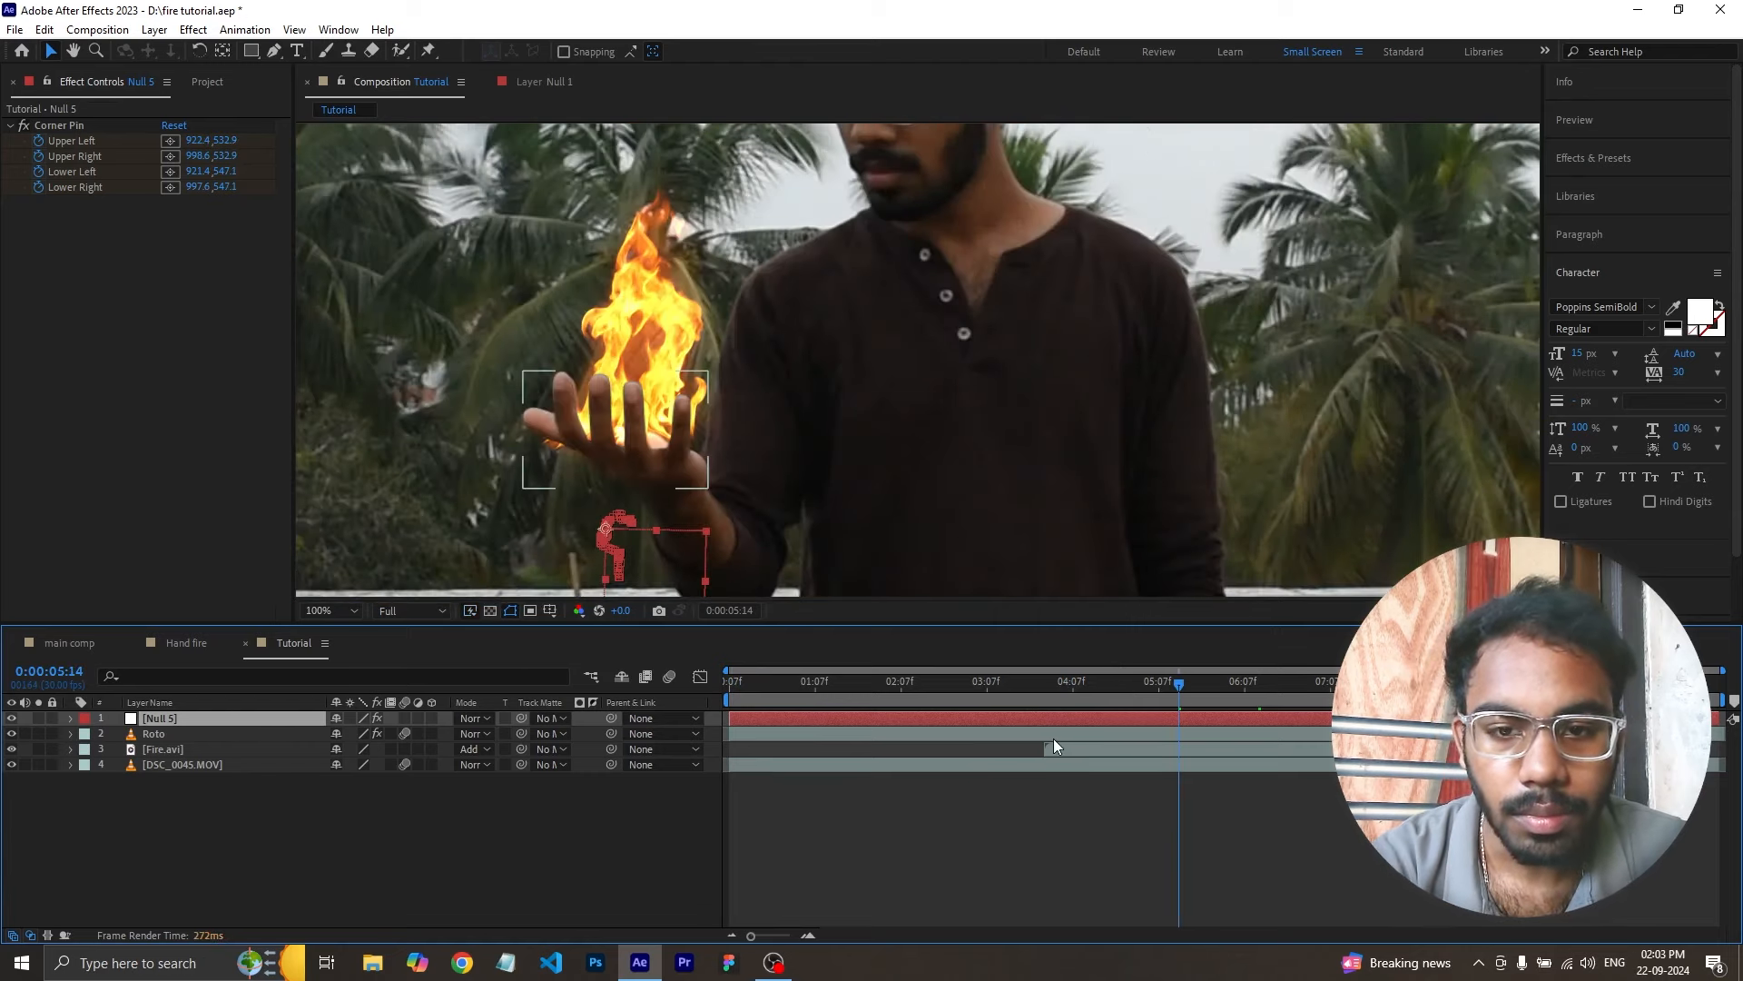
pyautogui.press(',')
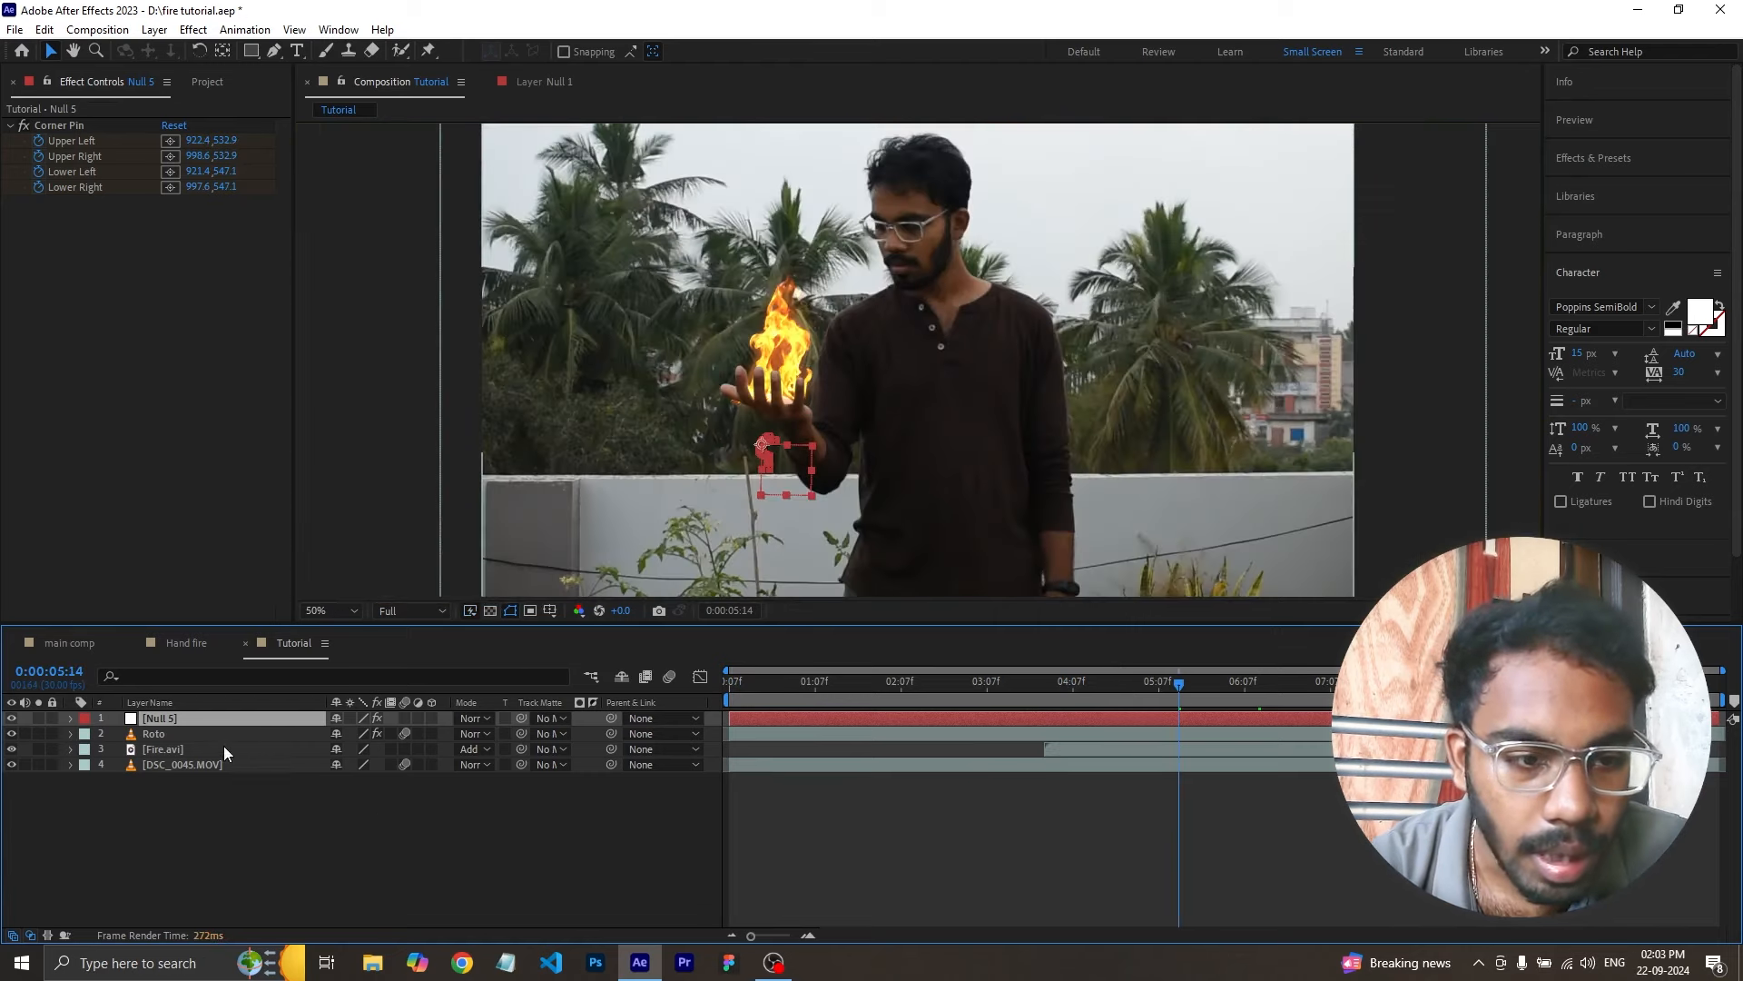
# - Parent the Fire.avi layer to Null 5
pyautogui.click(214, 749)
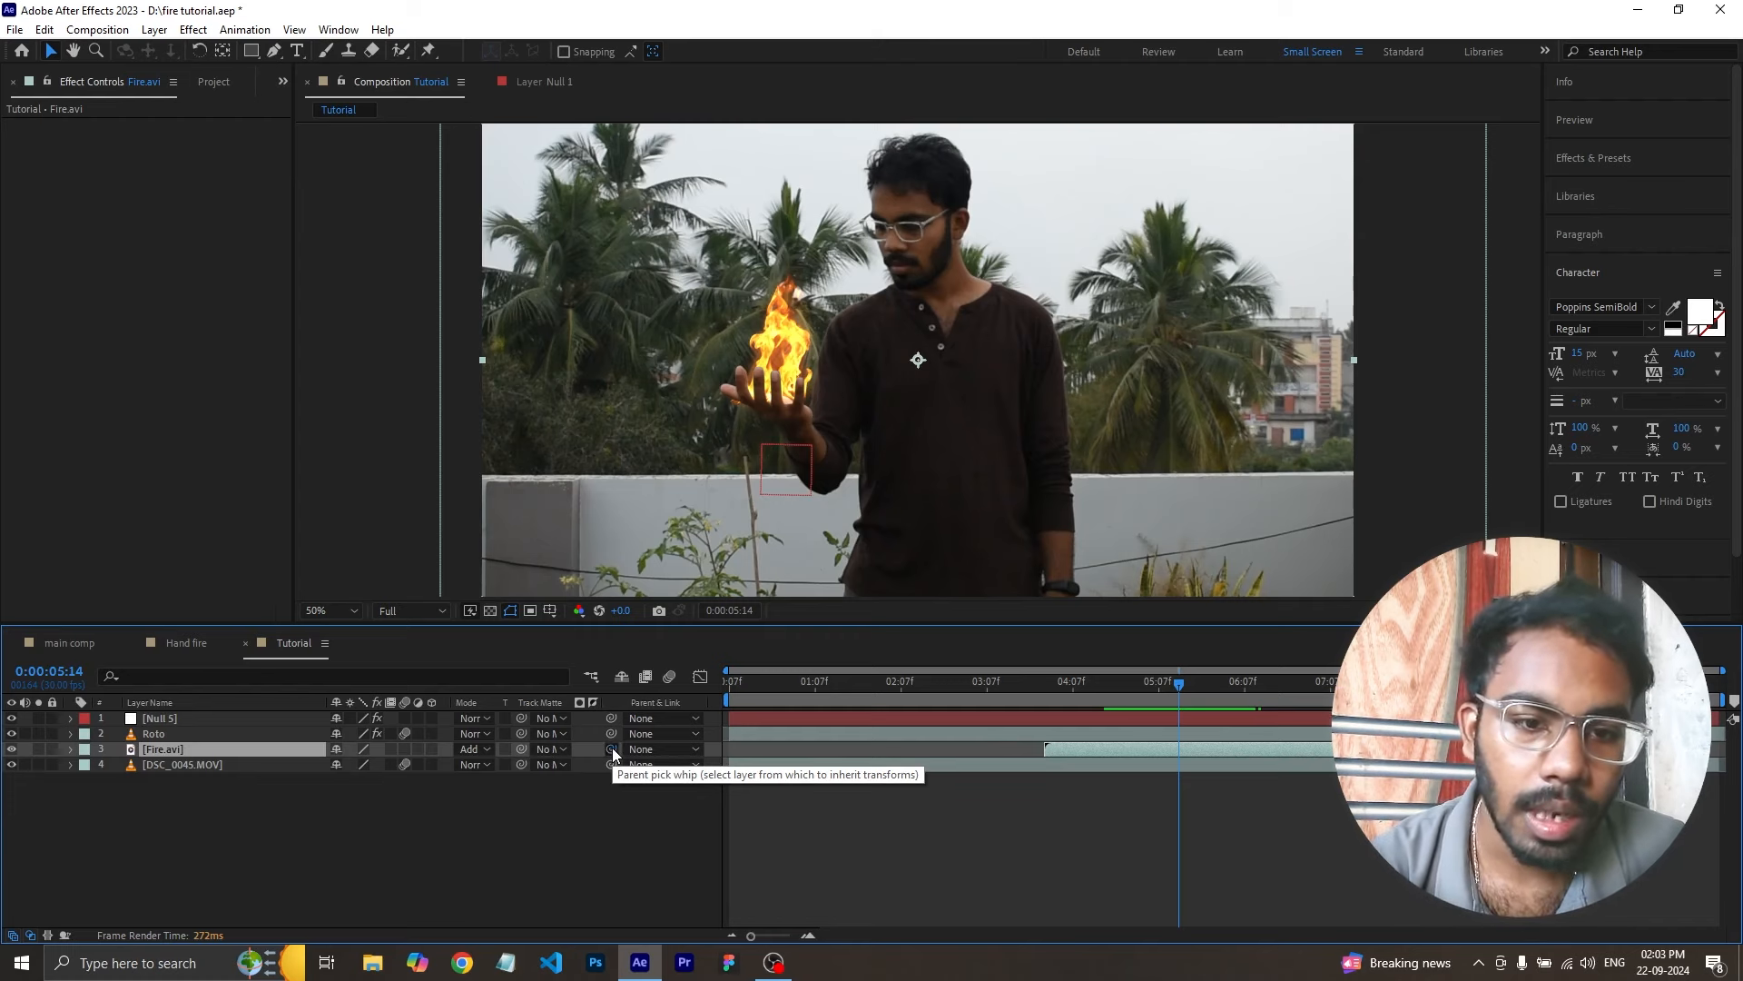
pyautogui.moveTo(612, 748); pyautogui.dragTo(471, 724)
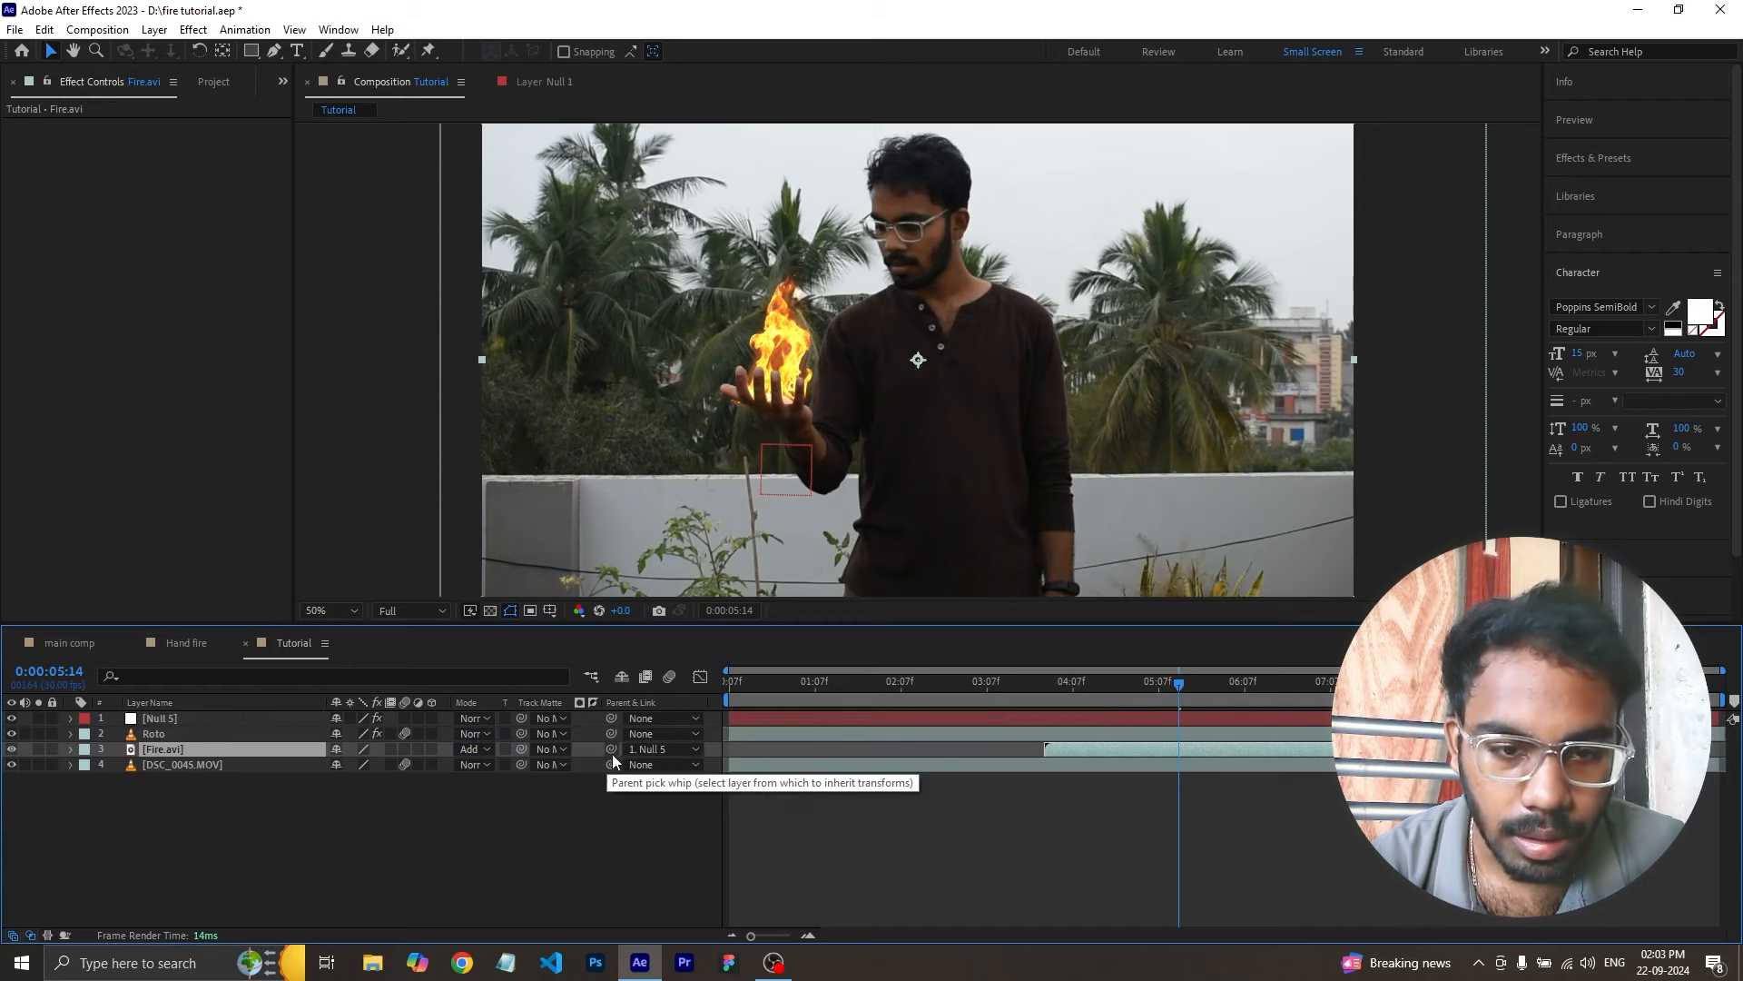
pyautogui.moveTo(611, 749); pyautogui.dragTo(278, 722)
# - Preview the composition from 0:00:04:01 to check the flame's motion with the hand, and stop at 0:00:06:00
pyautogui.moveTo(1174, 690); pyautogui.dragTo(1057, 705)
pyautogui.press('space')
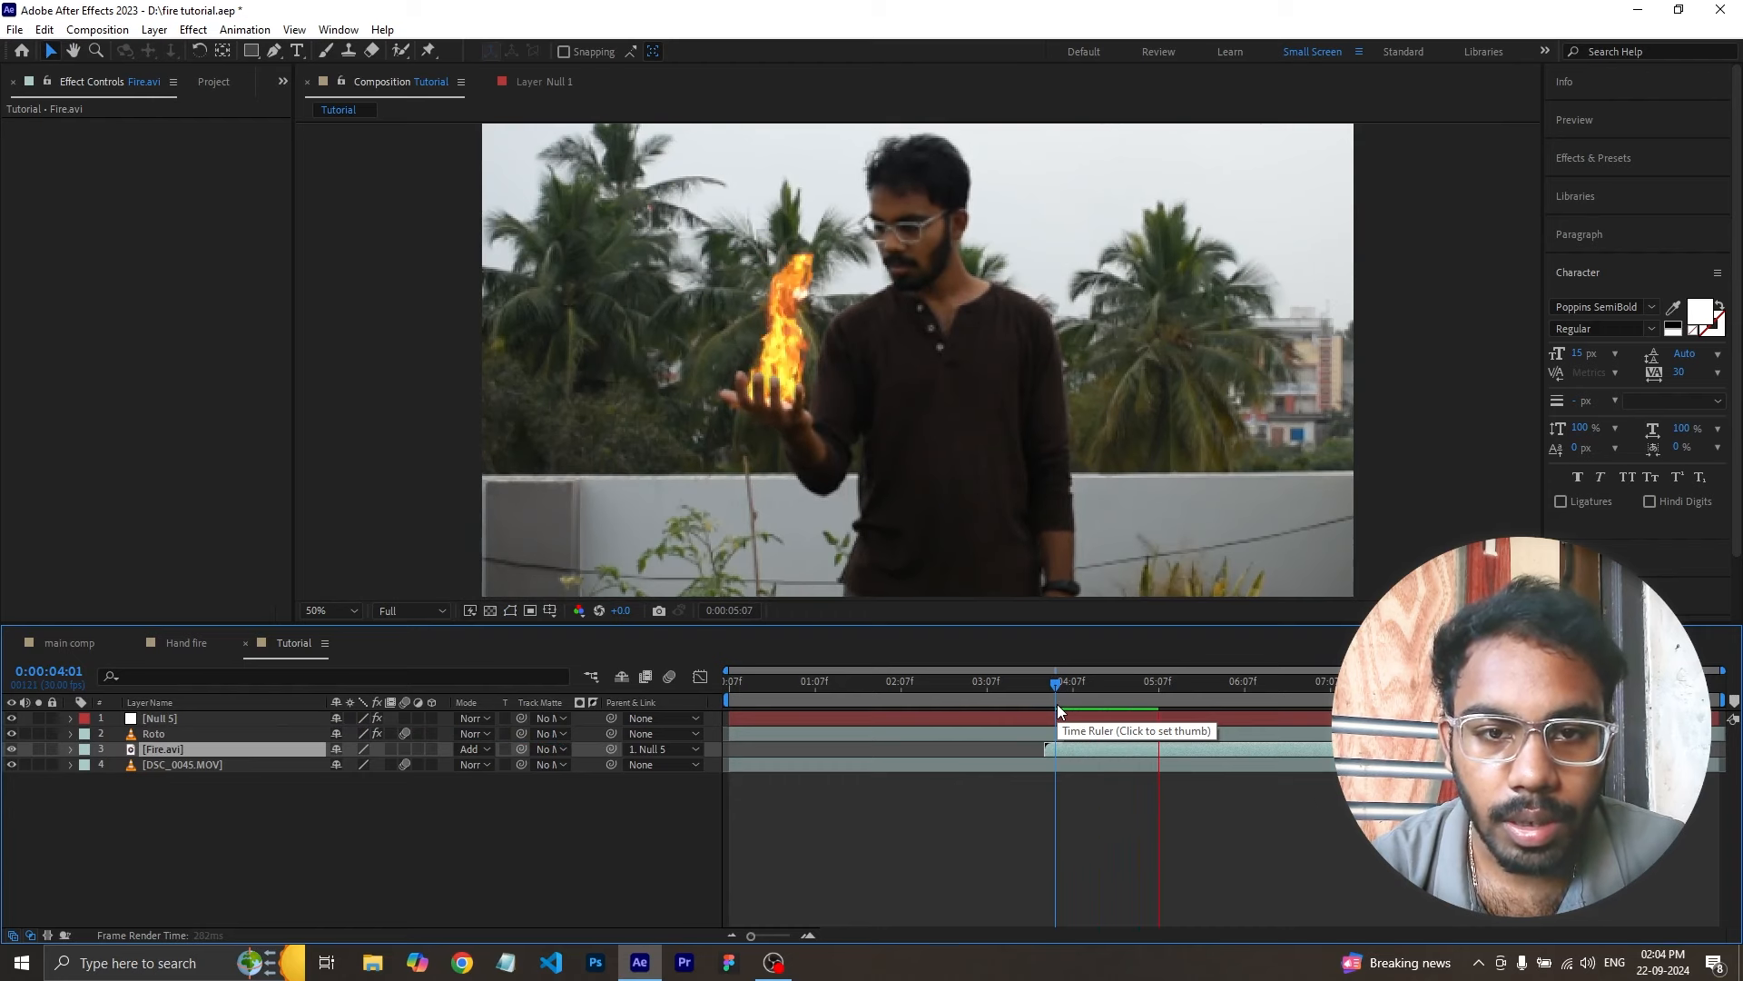
pyautogui.click(1022, 861)
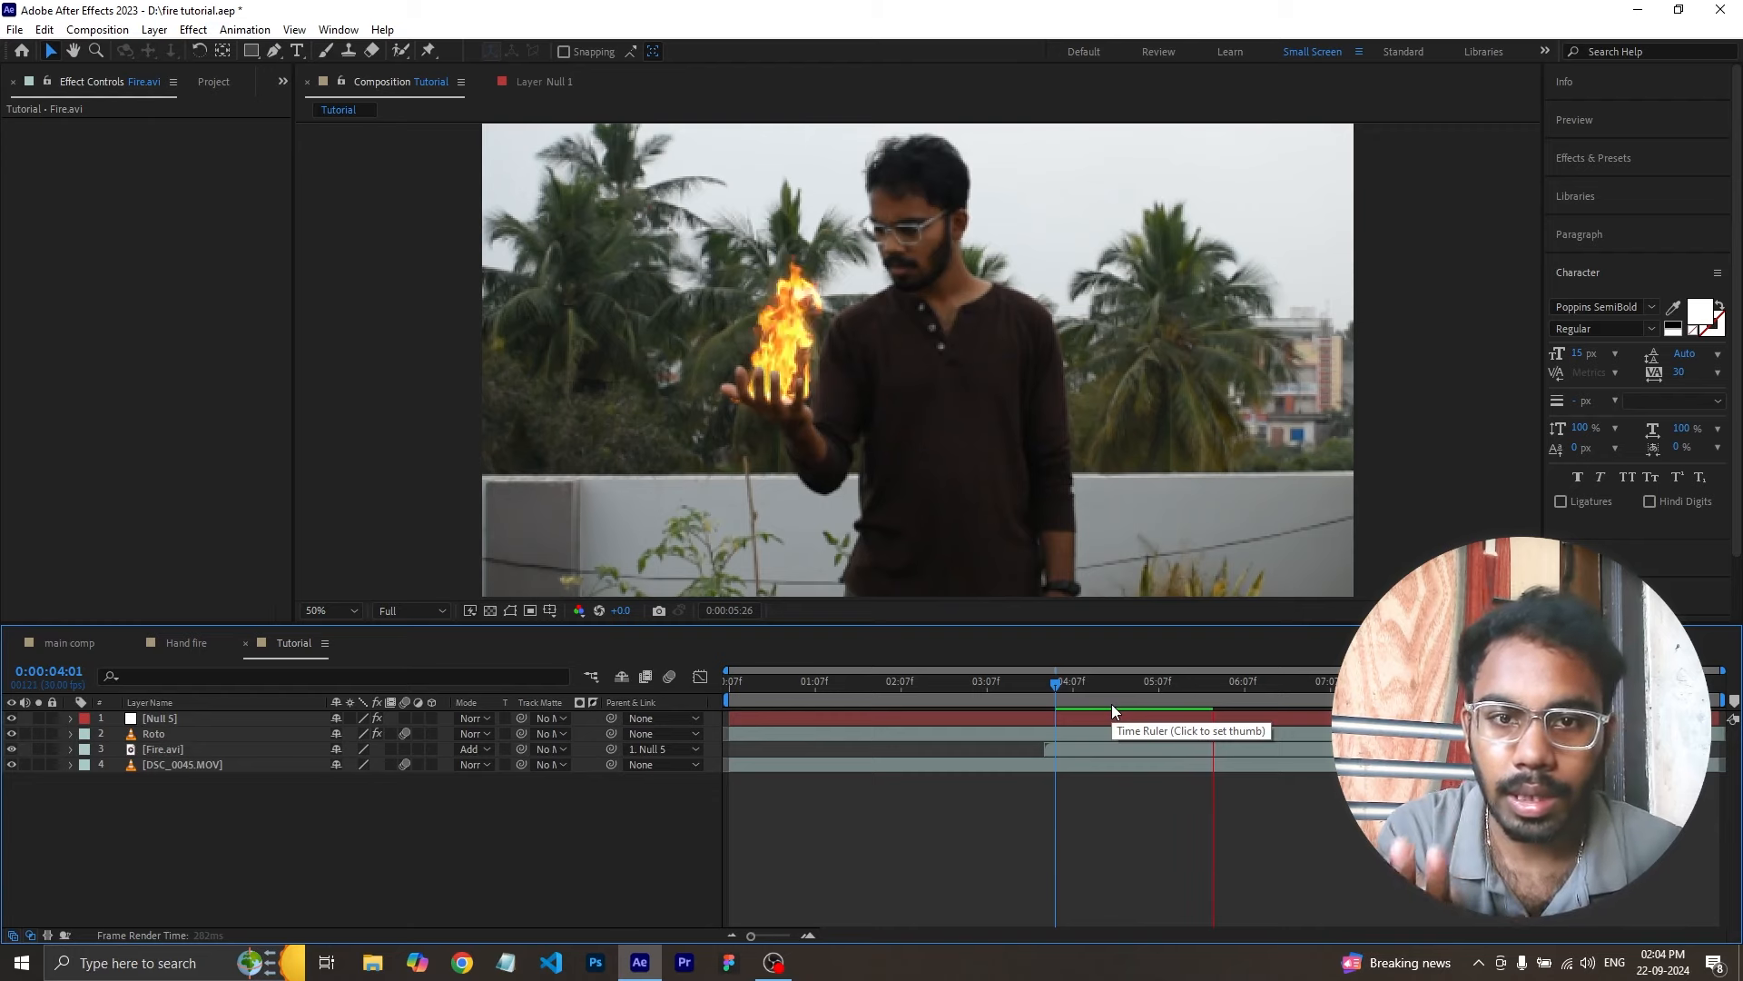
pyautogui.press('space')
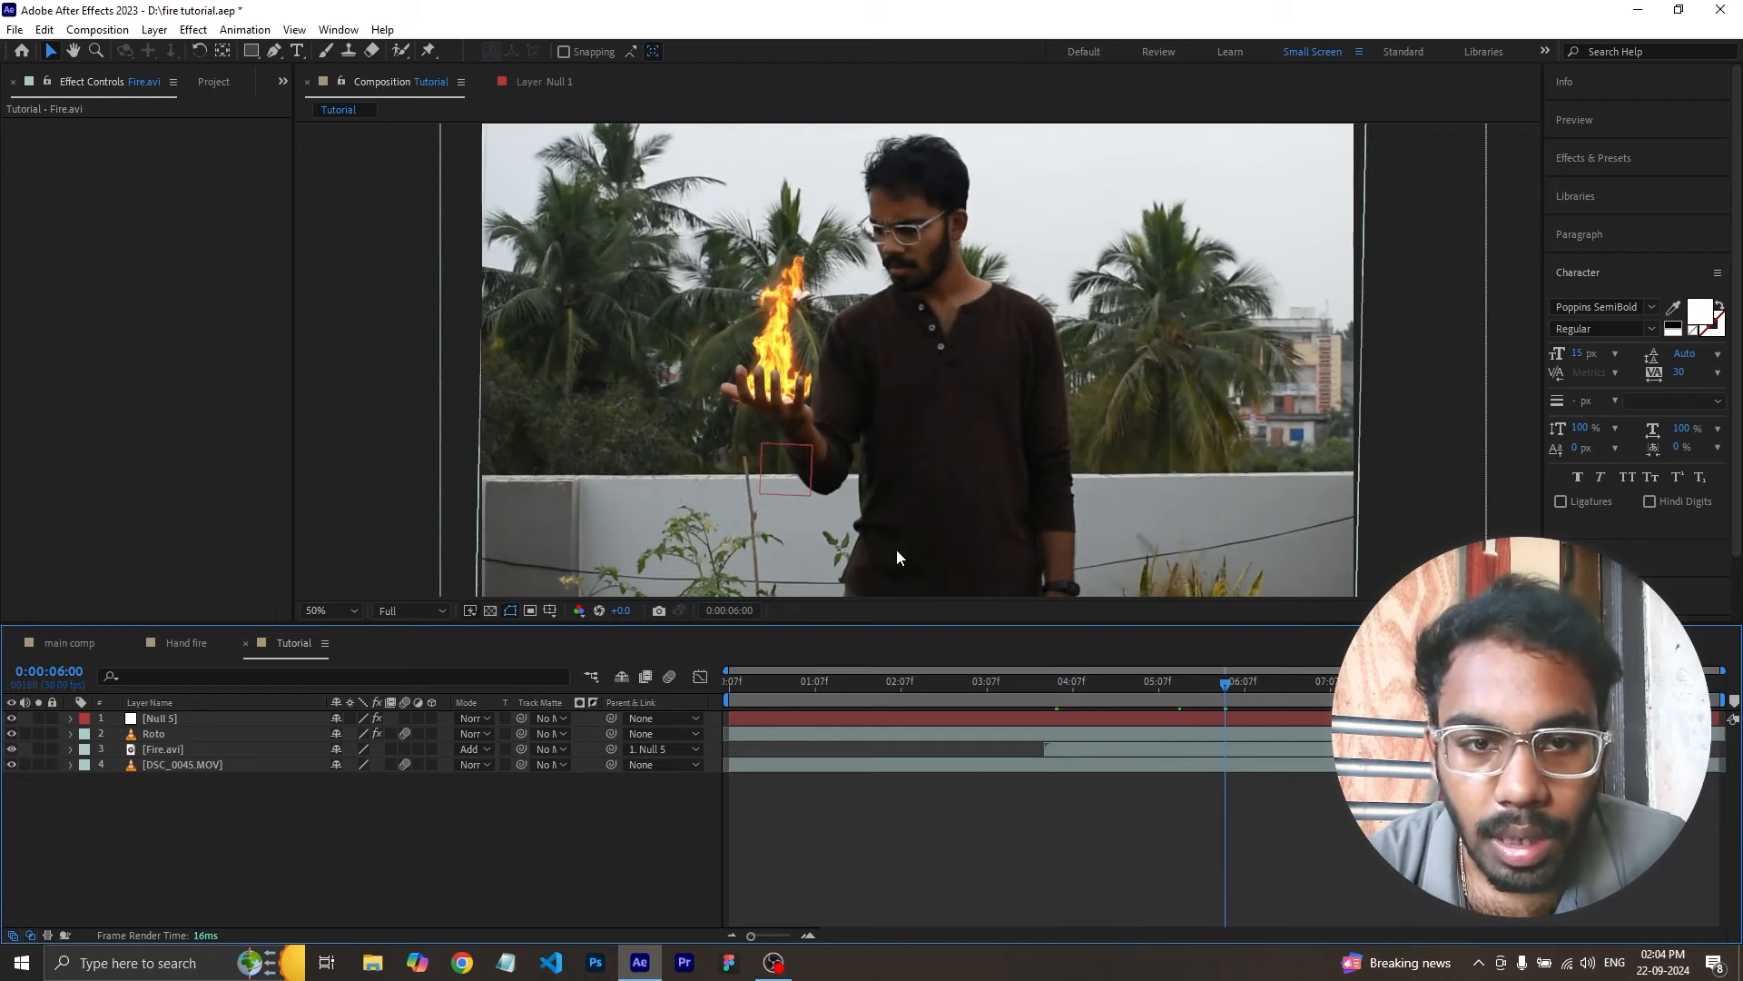
# - Draw a closed six-point Pen tool mask on the Fire.avi layer around the flame, with its lower edge along the palm
pyautogui.press('.')
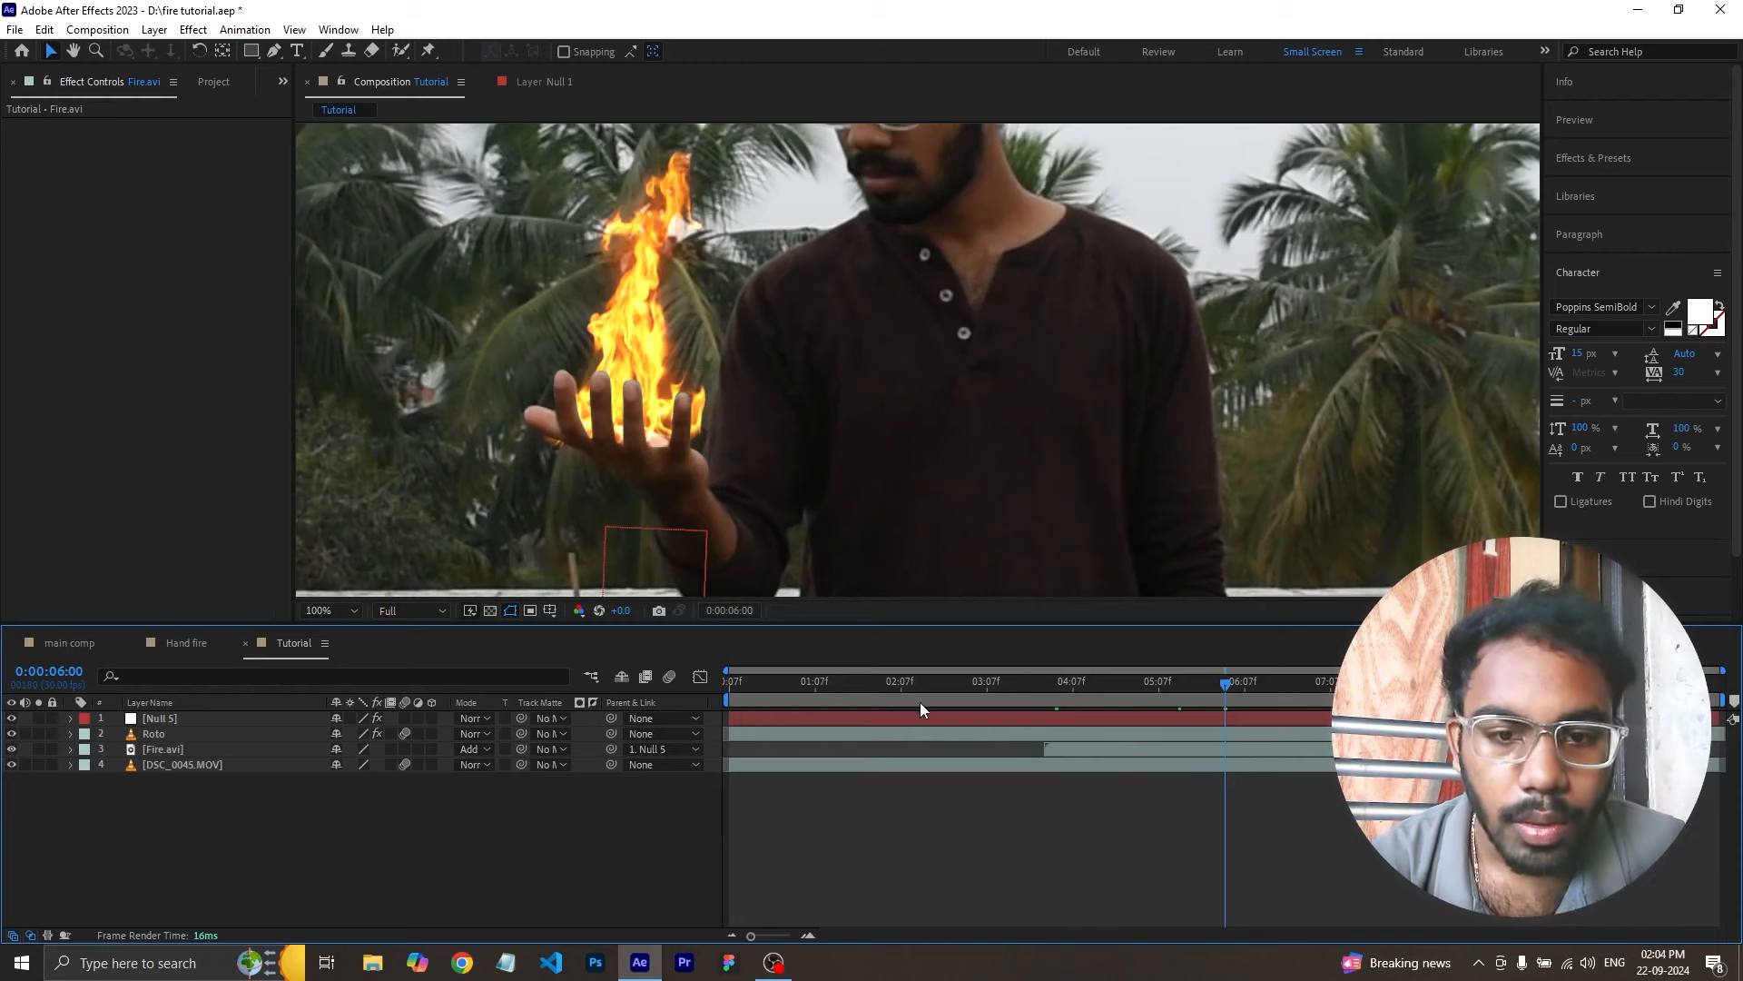
pyautogui.click(1064, 749)
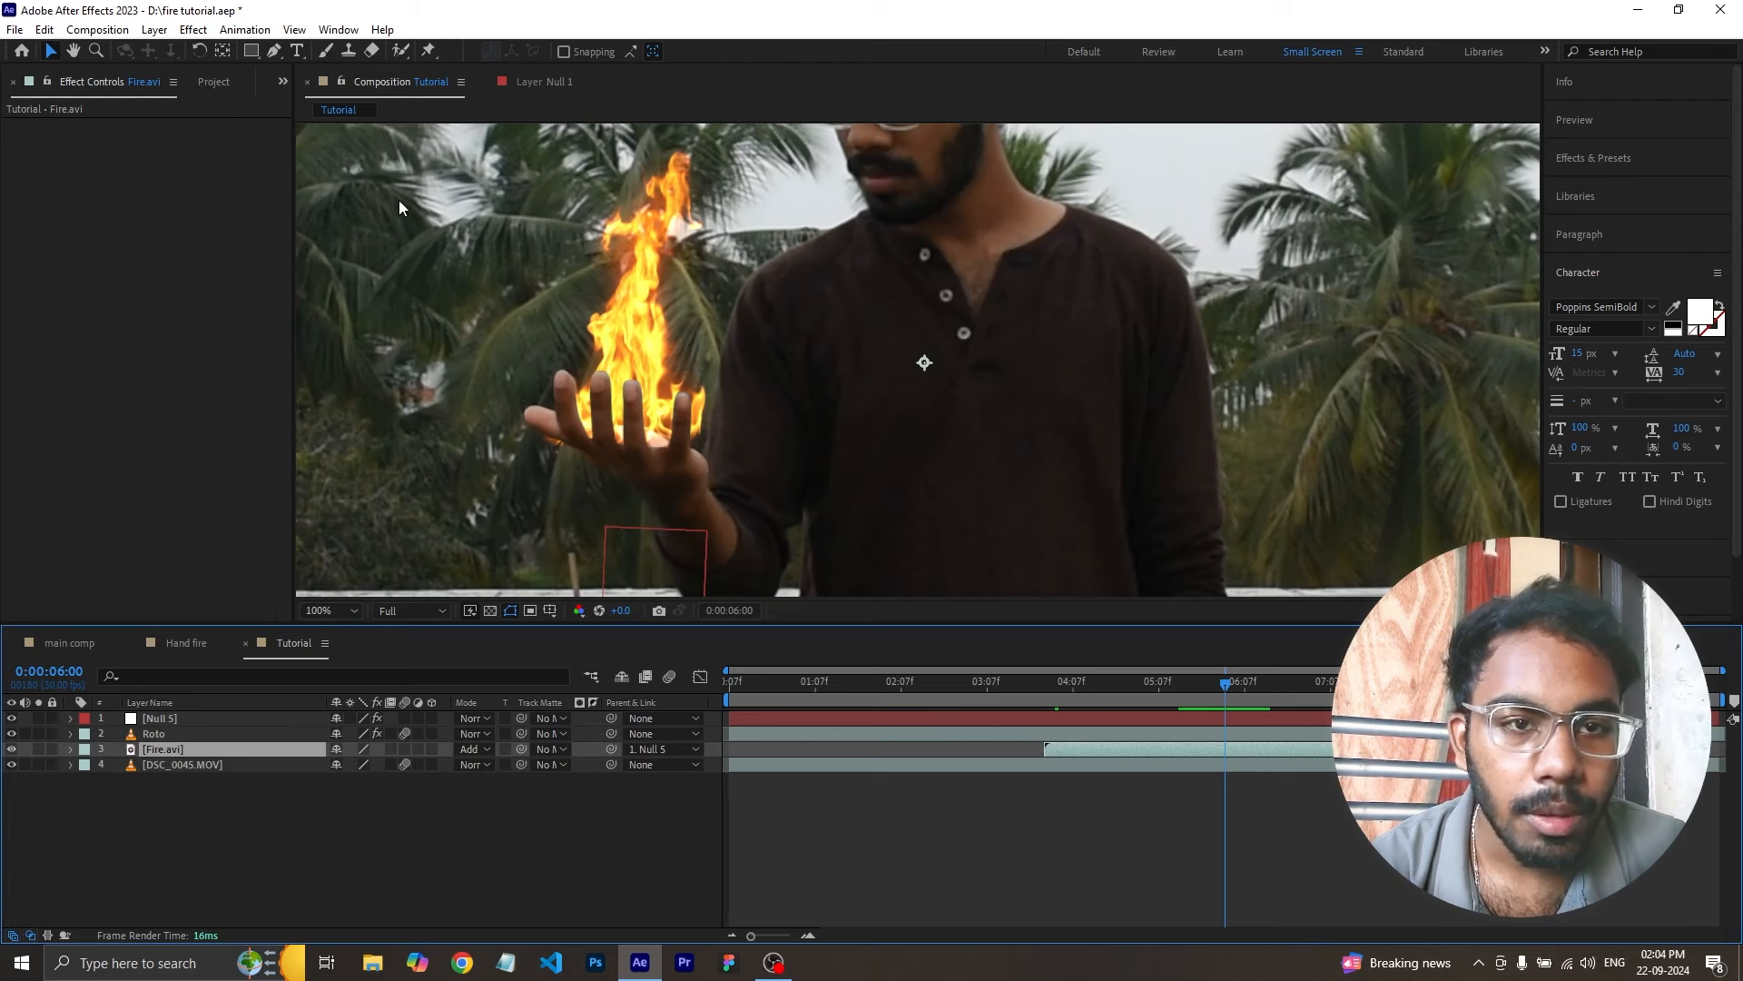
pyautogui.click(273, 50)
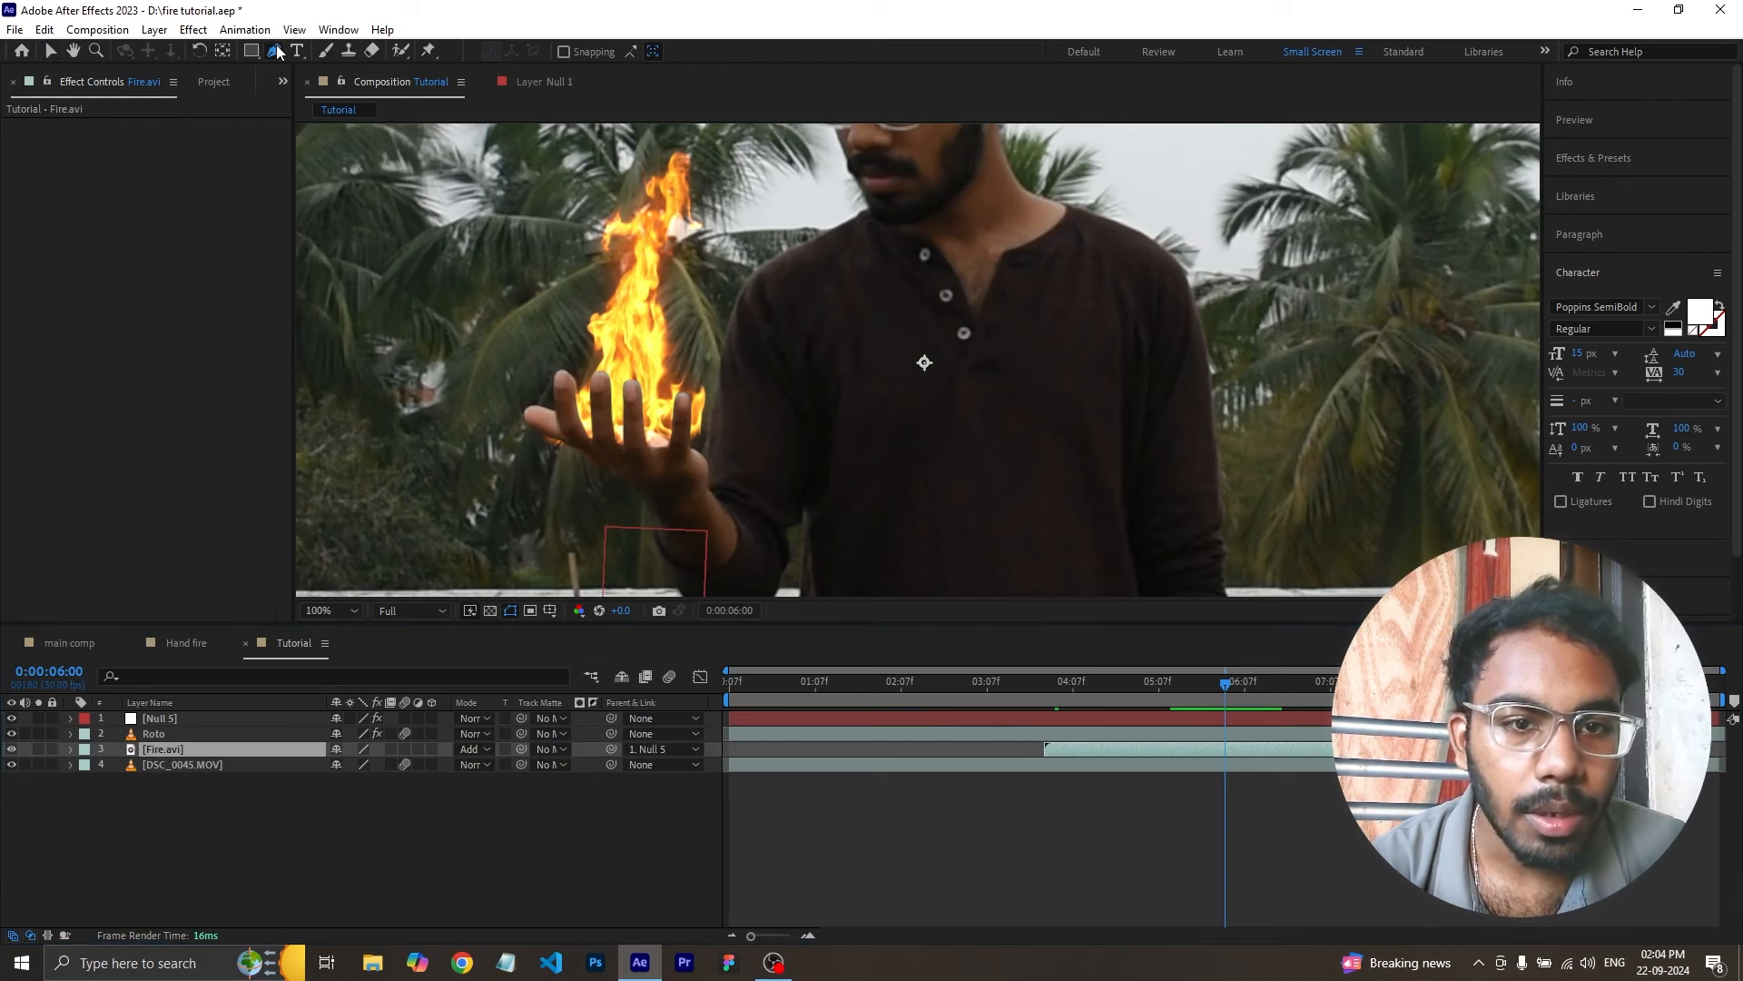
pyautogui.click(505, 351)
pyautogui.click(565, 435)
pyautogui.click(710, 462)
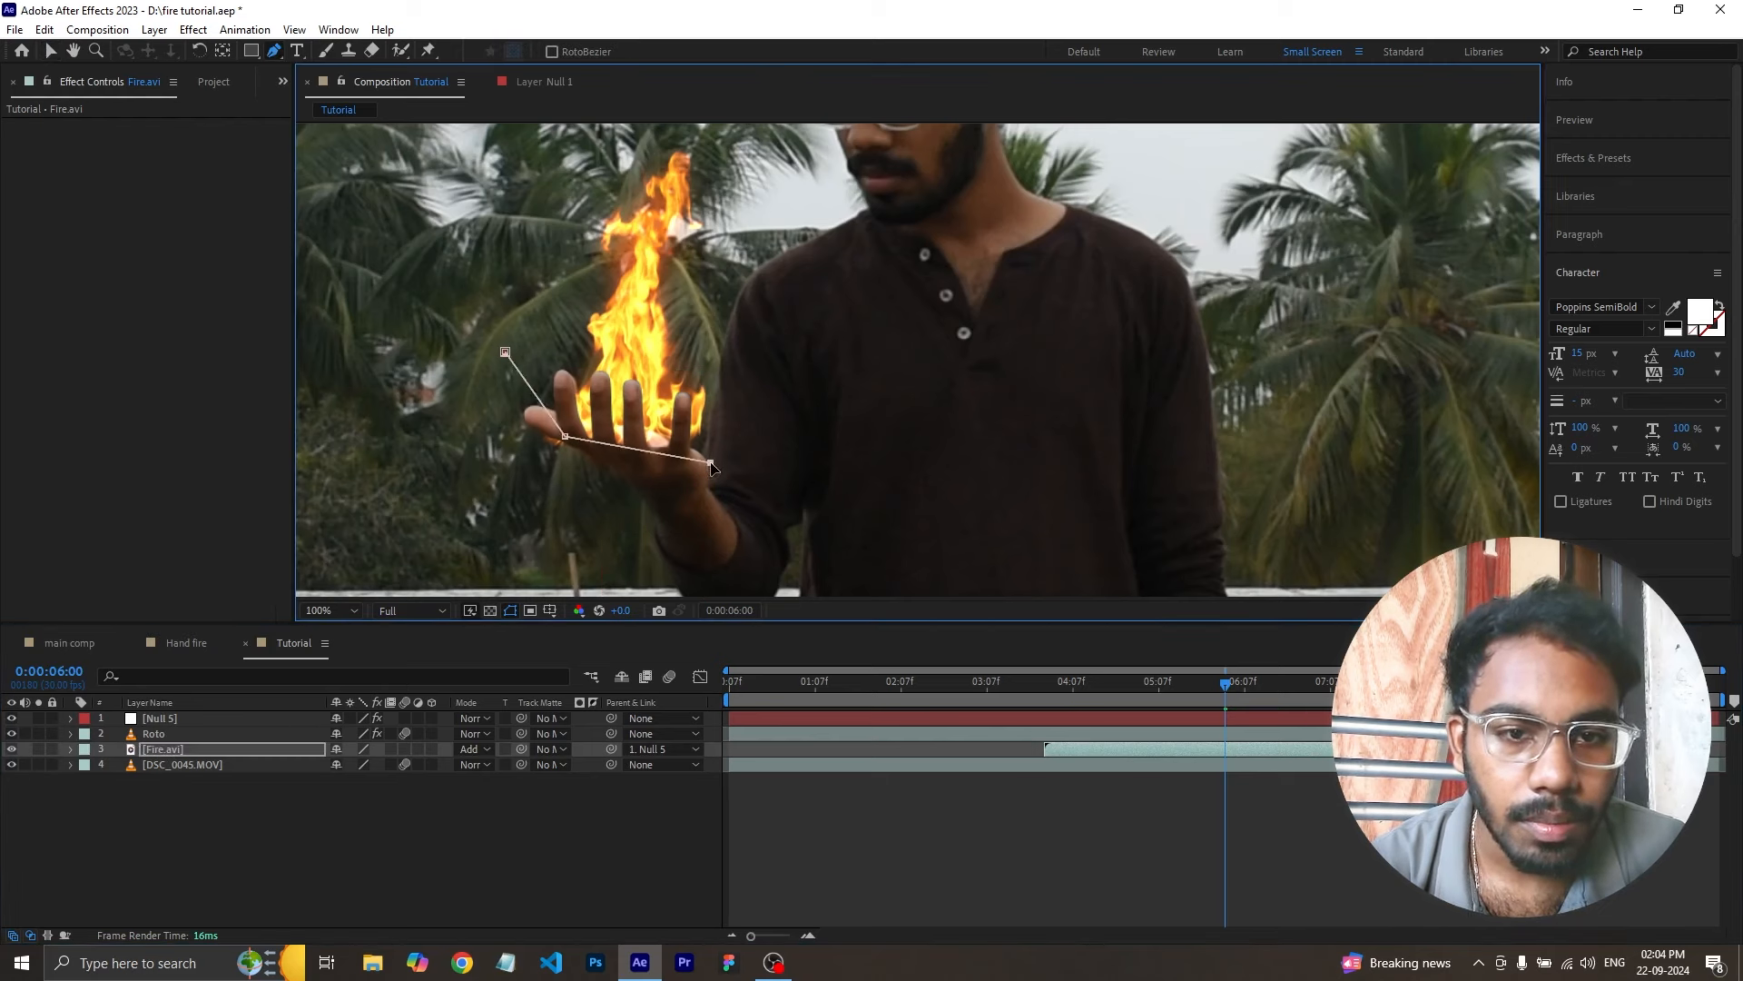
pyautogui.click(823, 403)
pyautogui.click(851, 140)
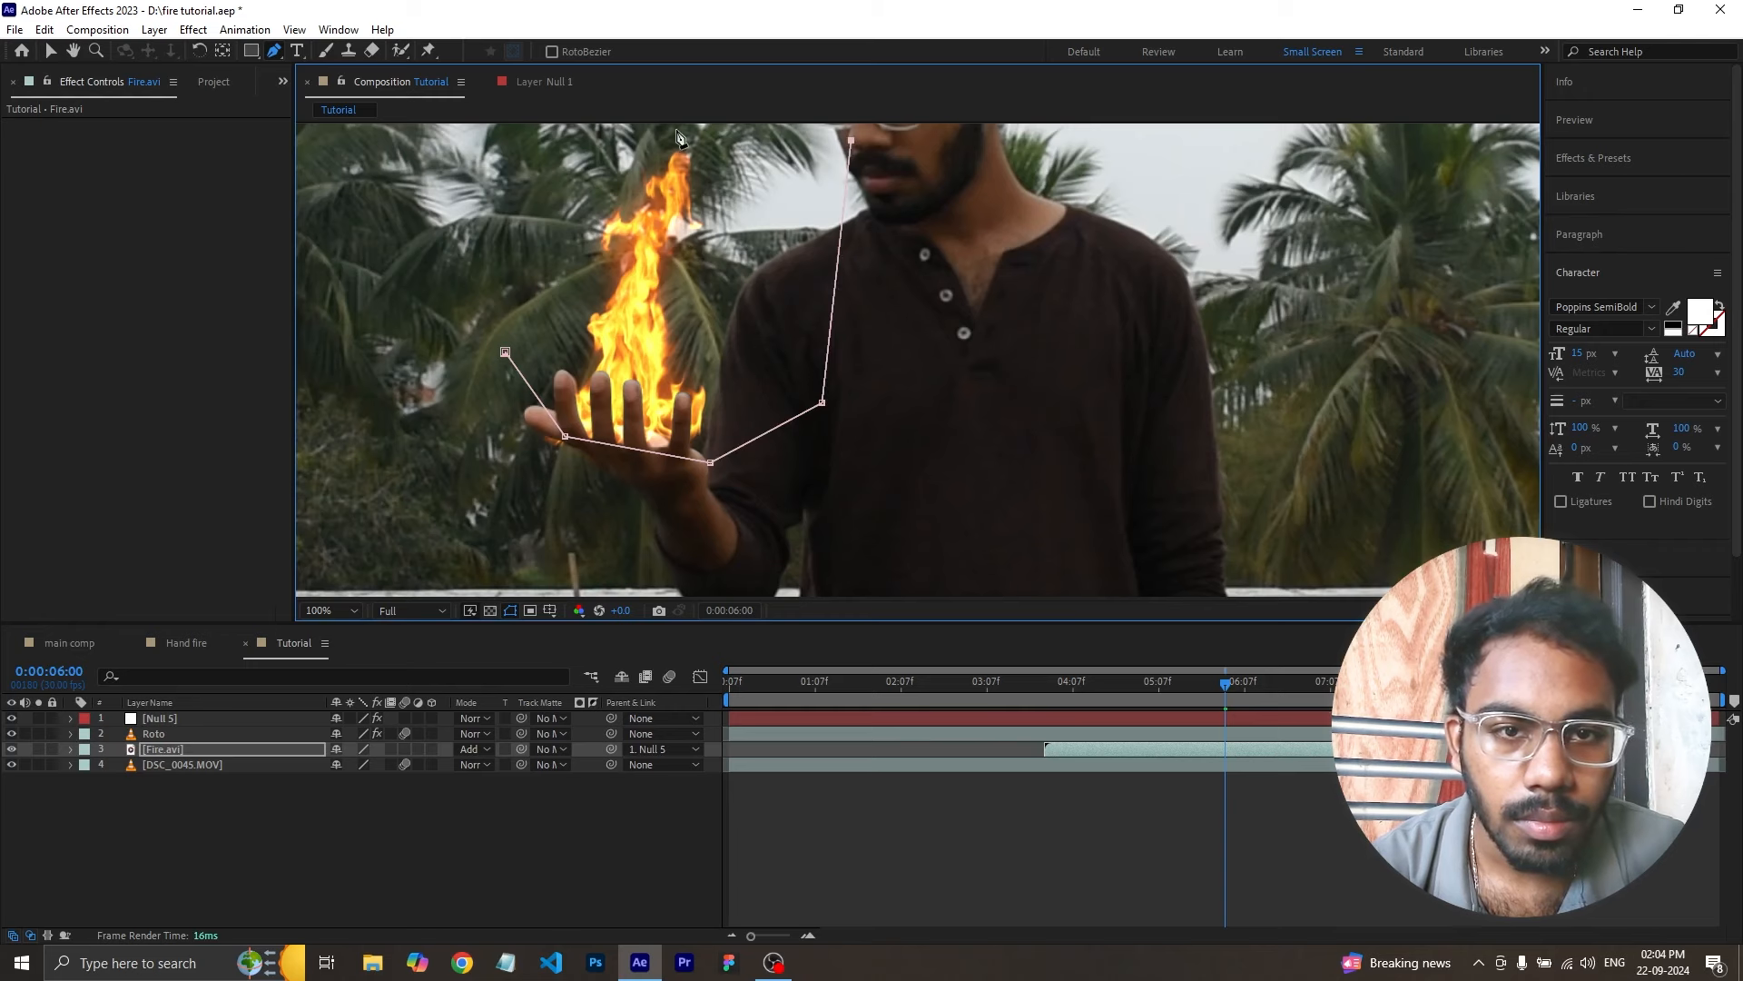
pyautogui.click(631, 135)
pyautogui.click(505, 352)
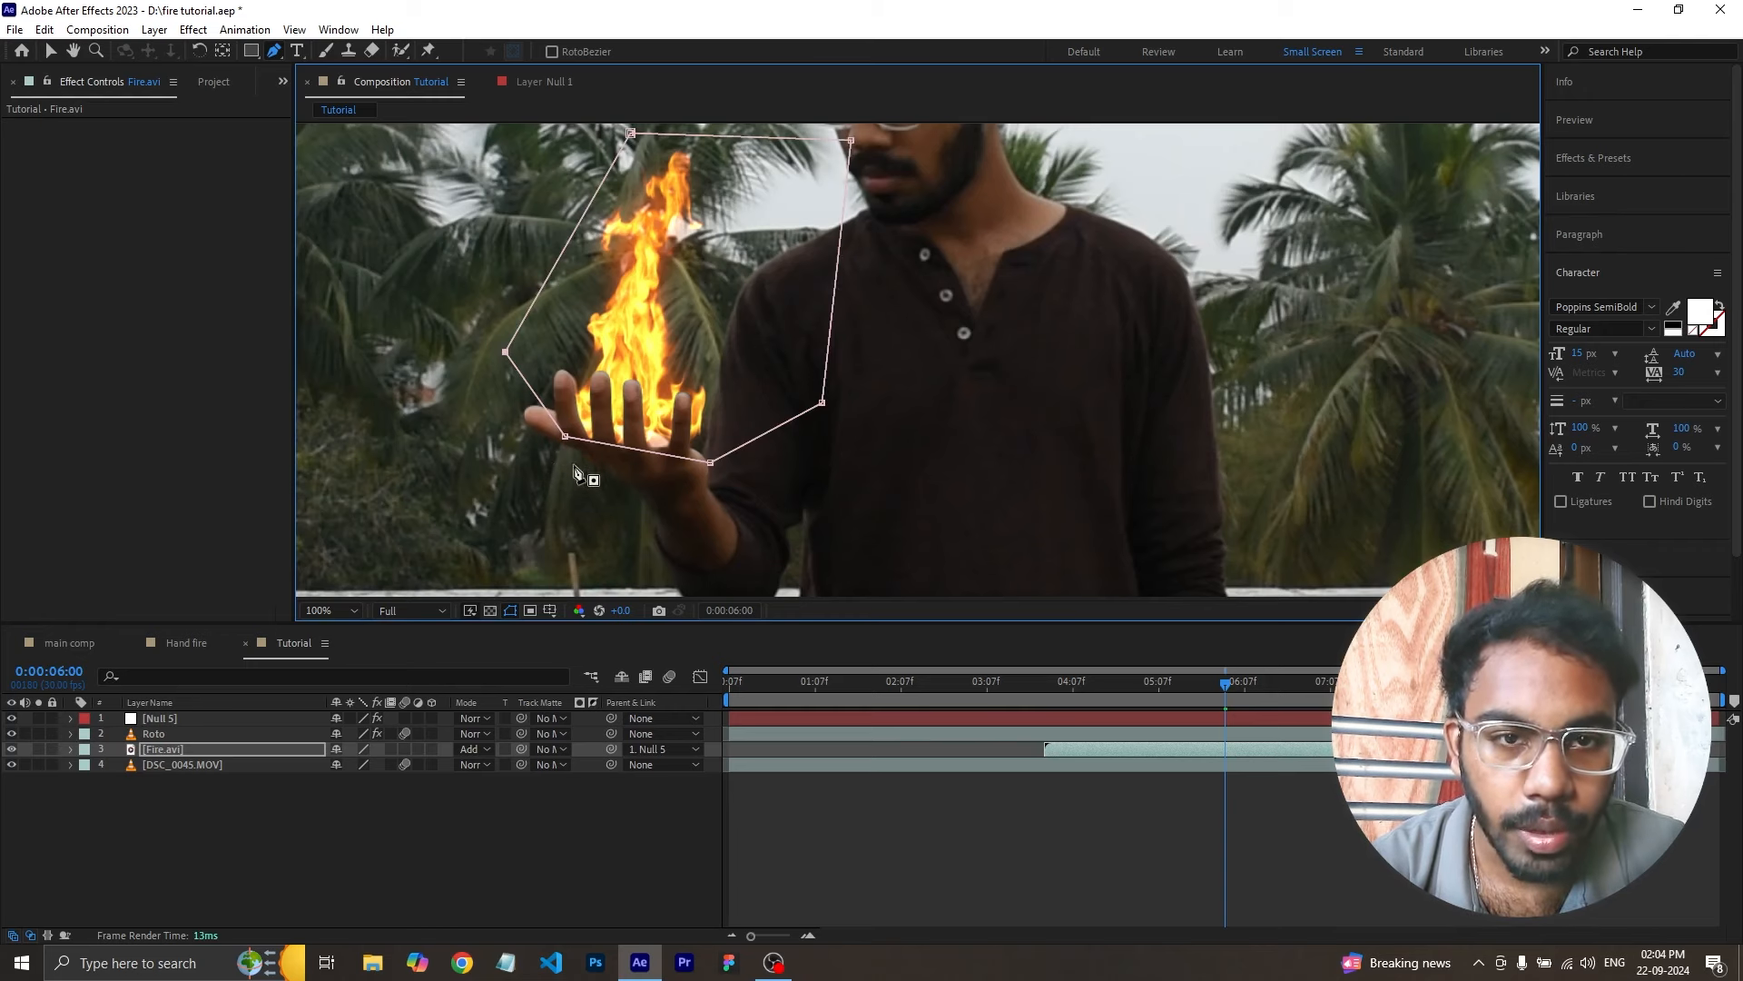
# - Move the upper-left point of the fire mask slightly outward, away from the flame's tip
pyautogui.press(',')
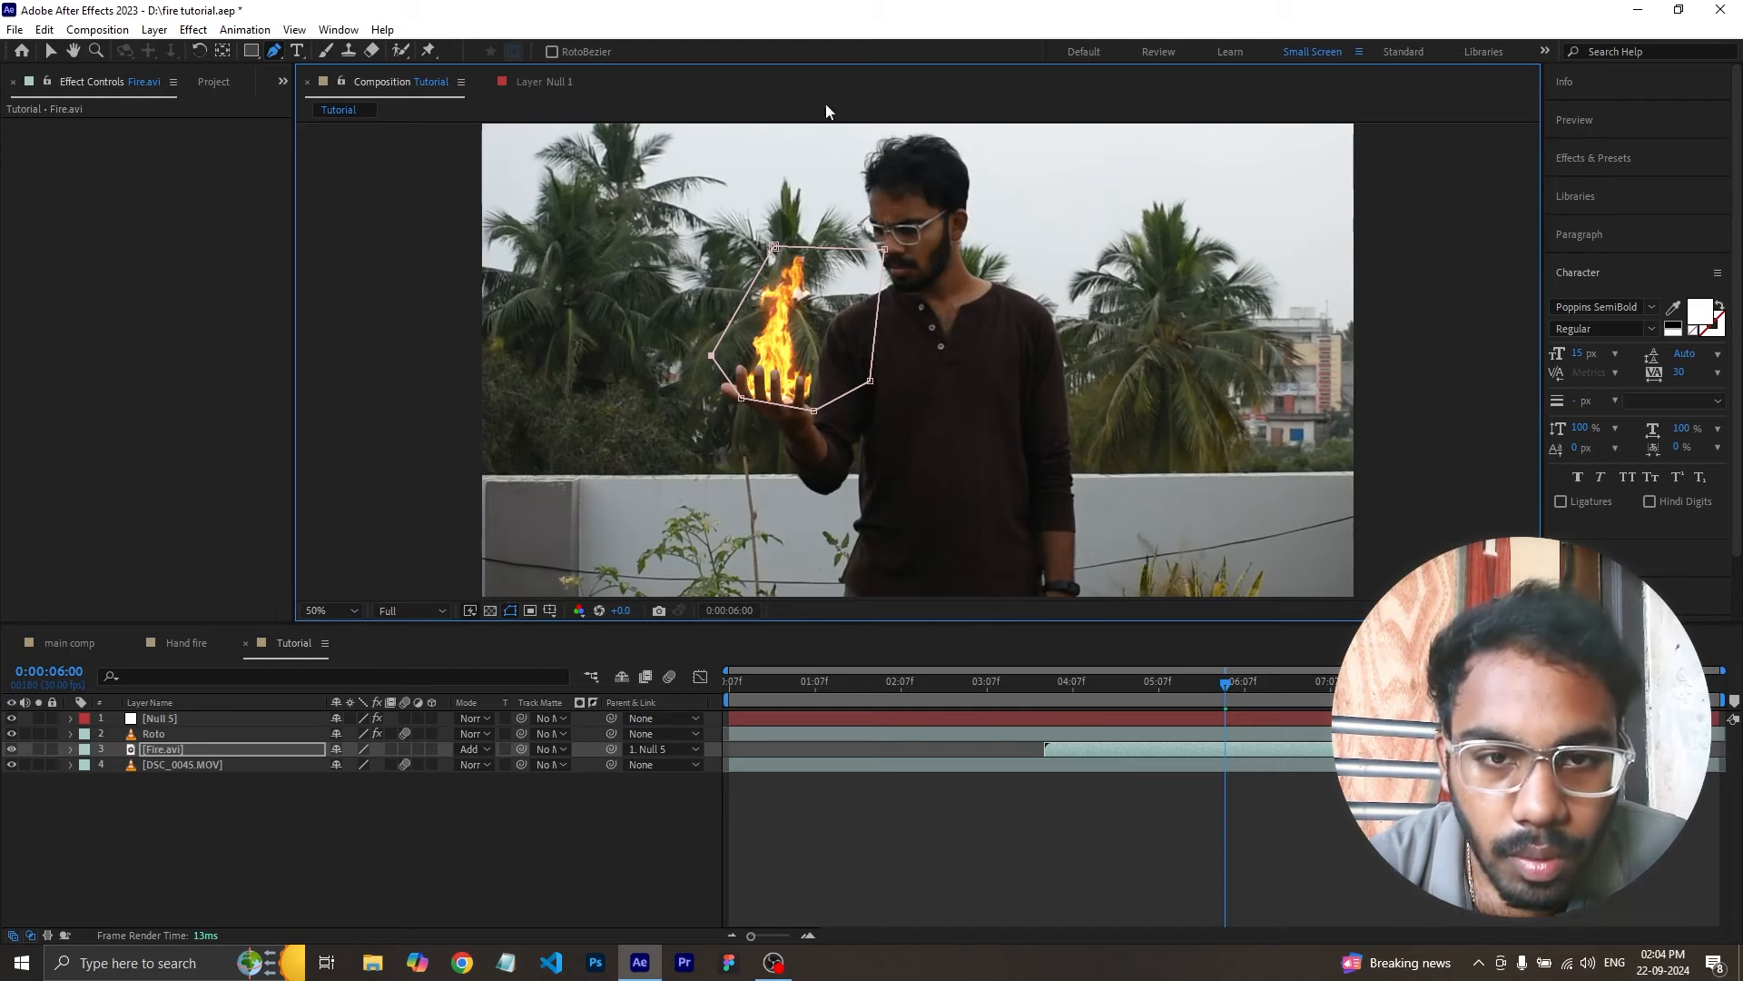
pyautogui.press('v')
pyautogui.moveTo(775, 248); pyautogui.dragTo(751, 240)
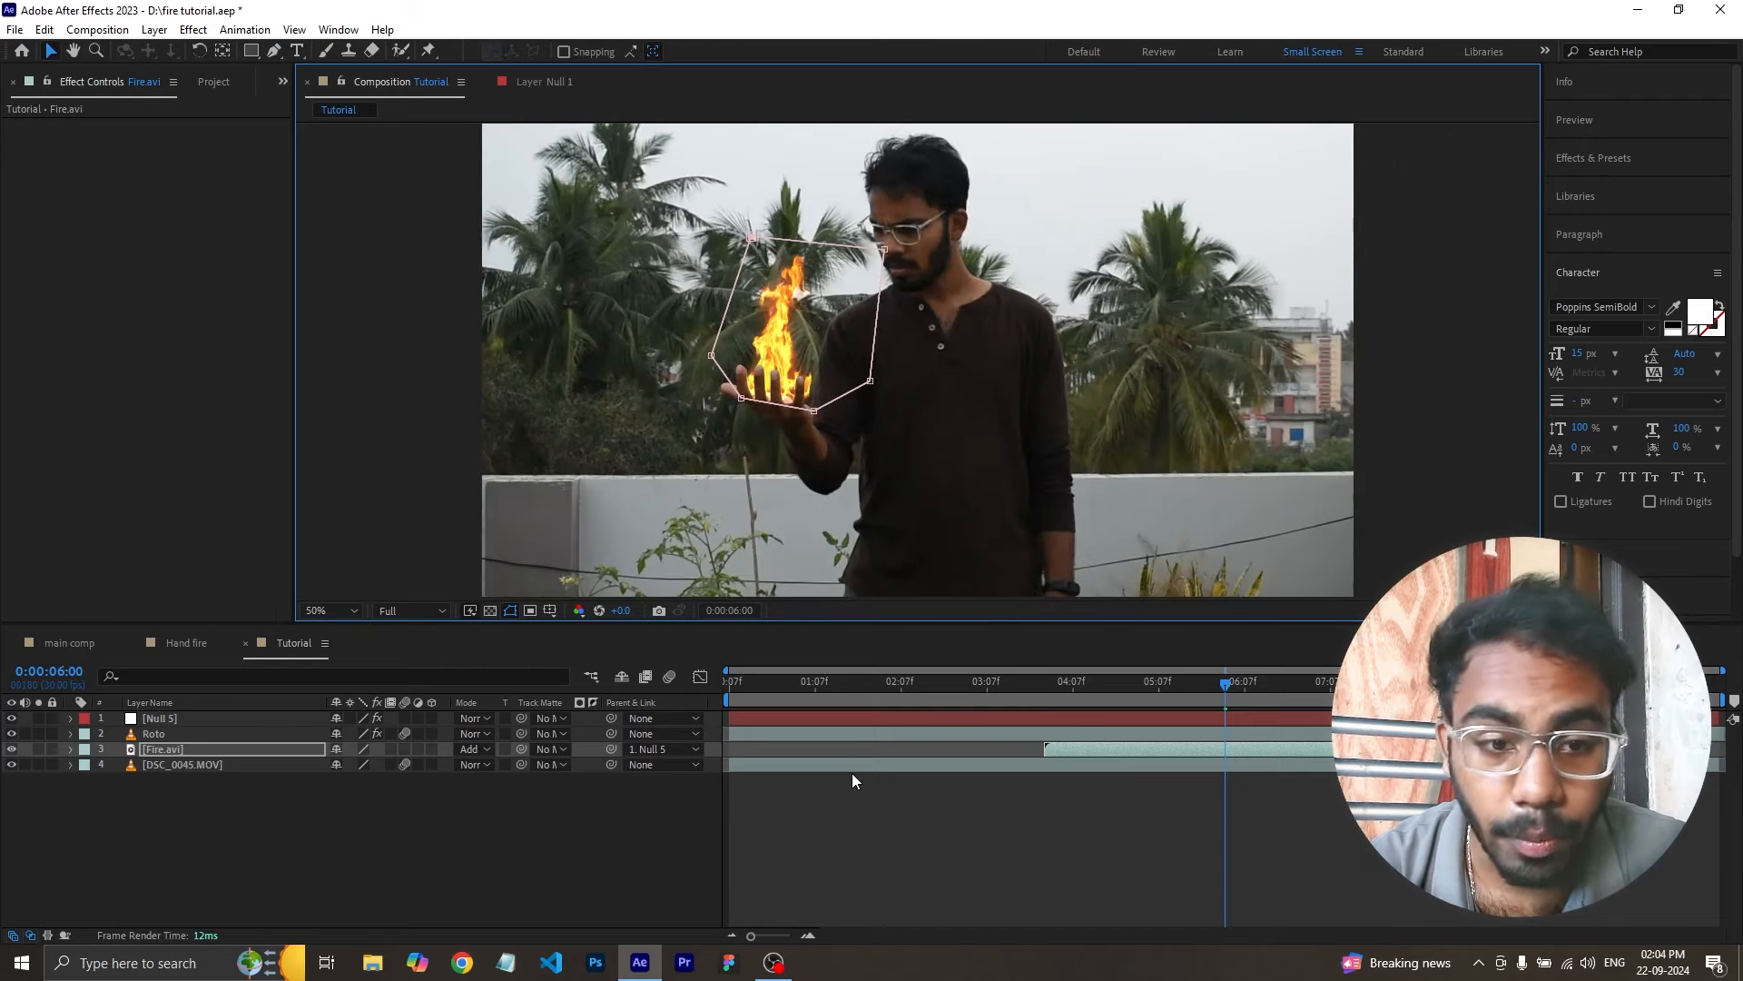
# - Set the Mask Feather of Mask 1 on the Fire.avi layer to 10 pixels and deselect the layer
pyautogui.press('m')
pyautogui.press('f')
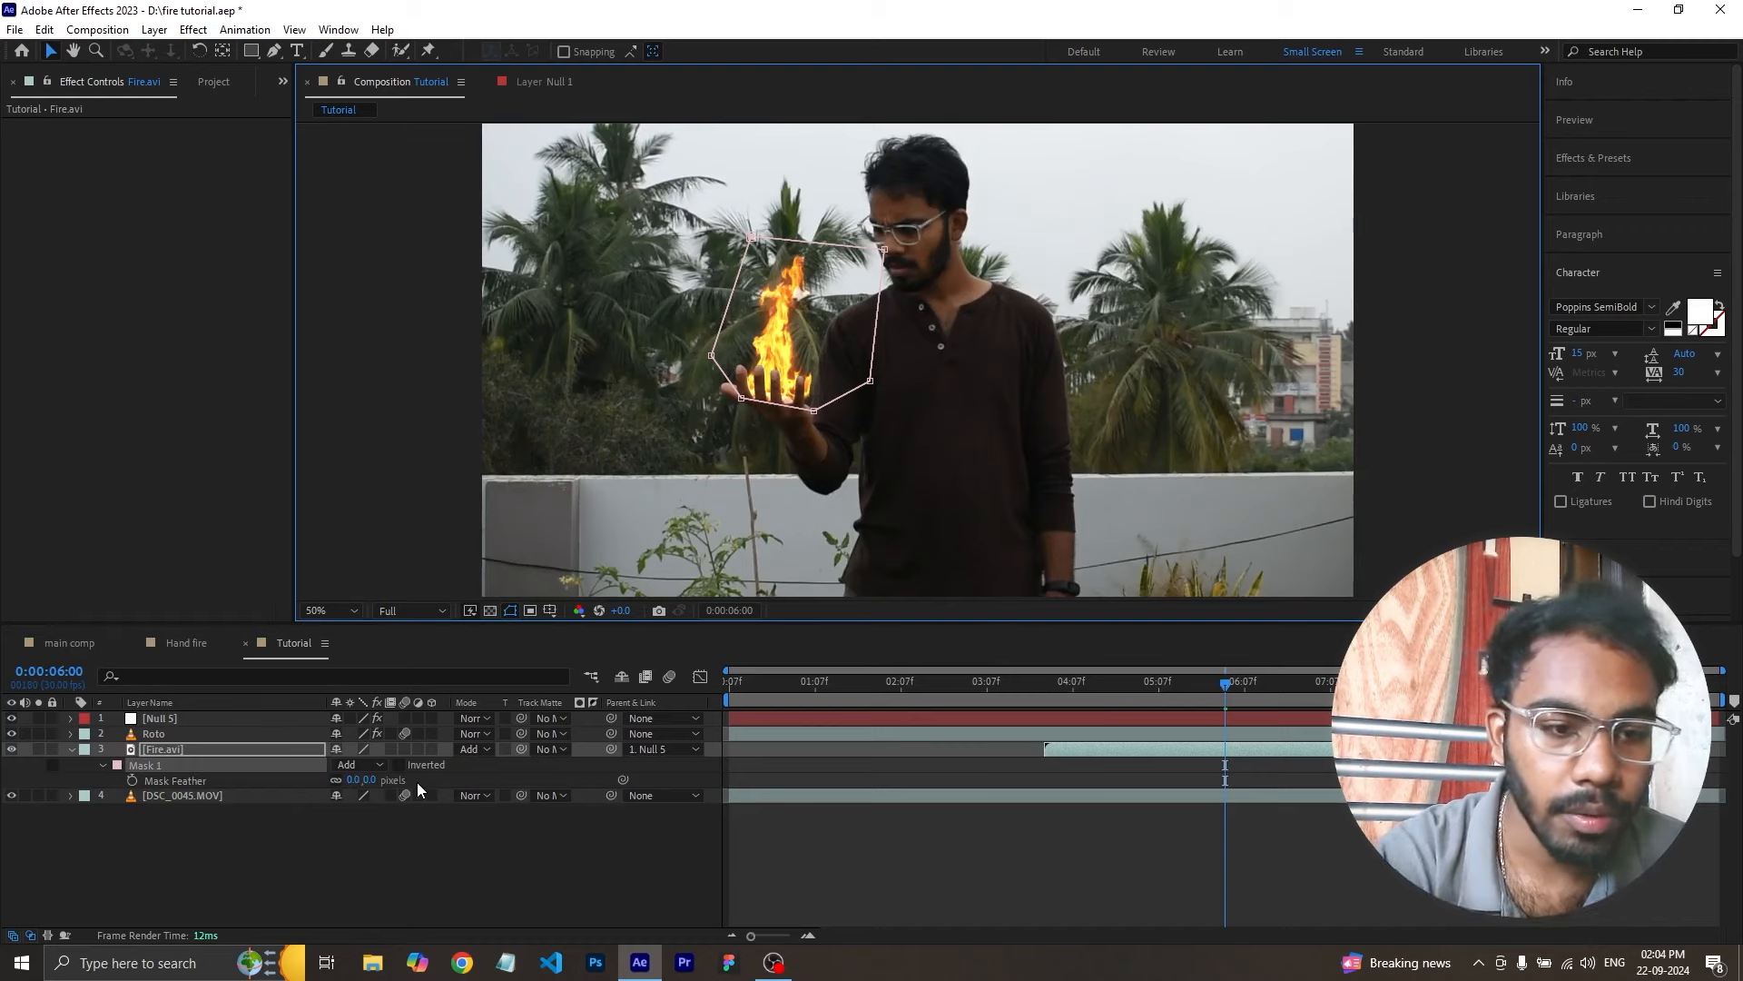
pyautogui.click(352, 780)
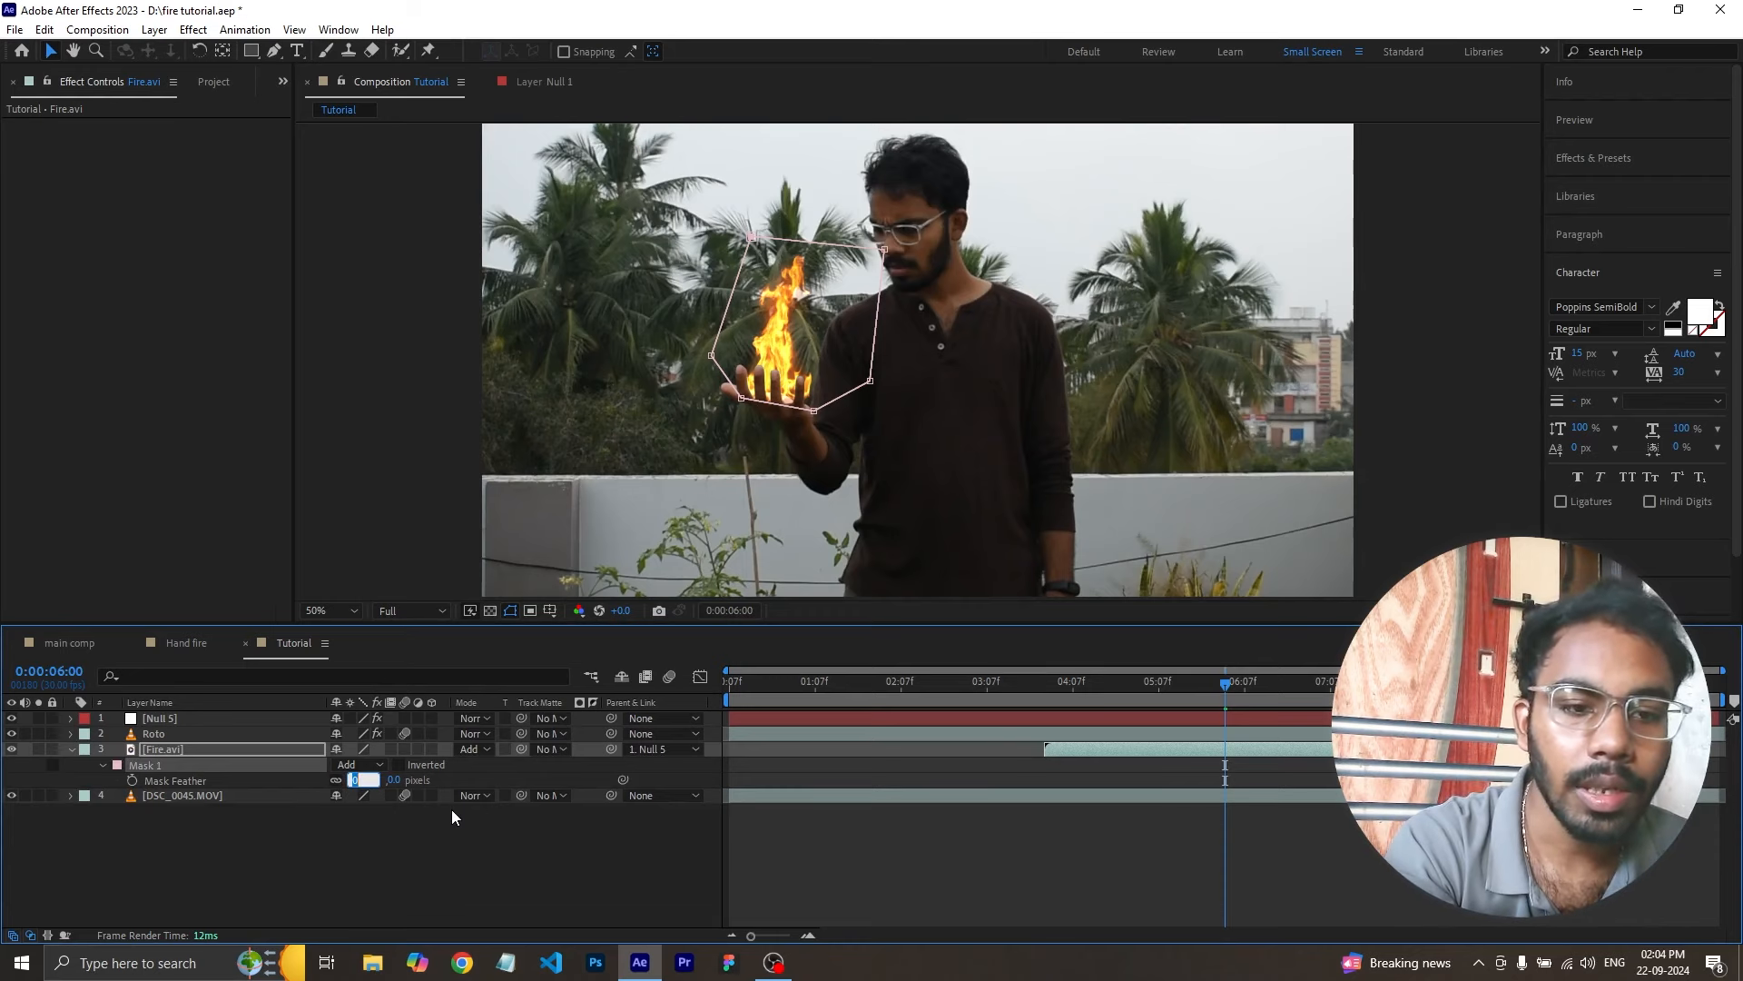
pyautogui.write('5')
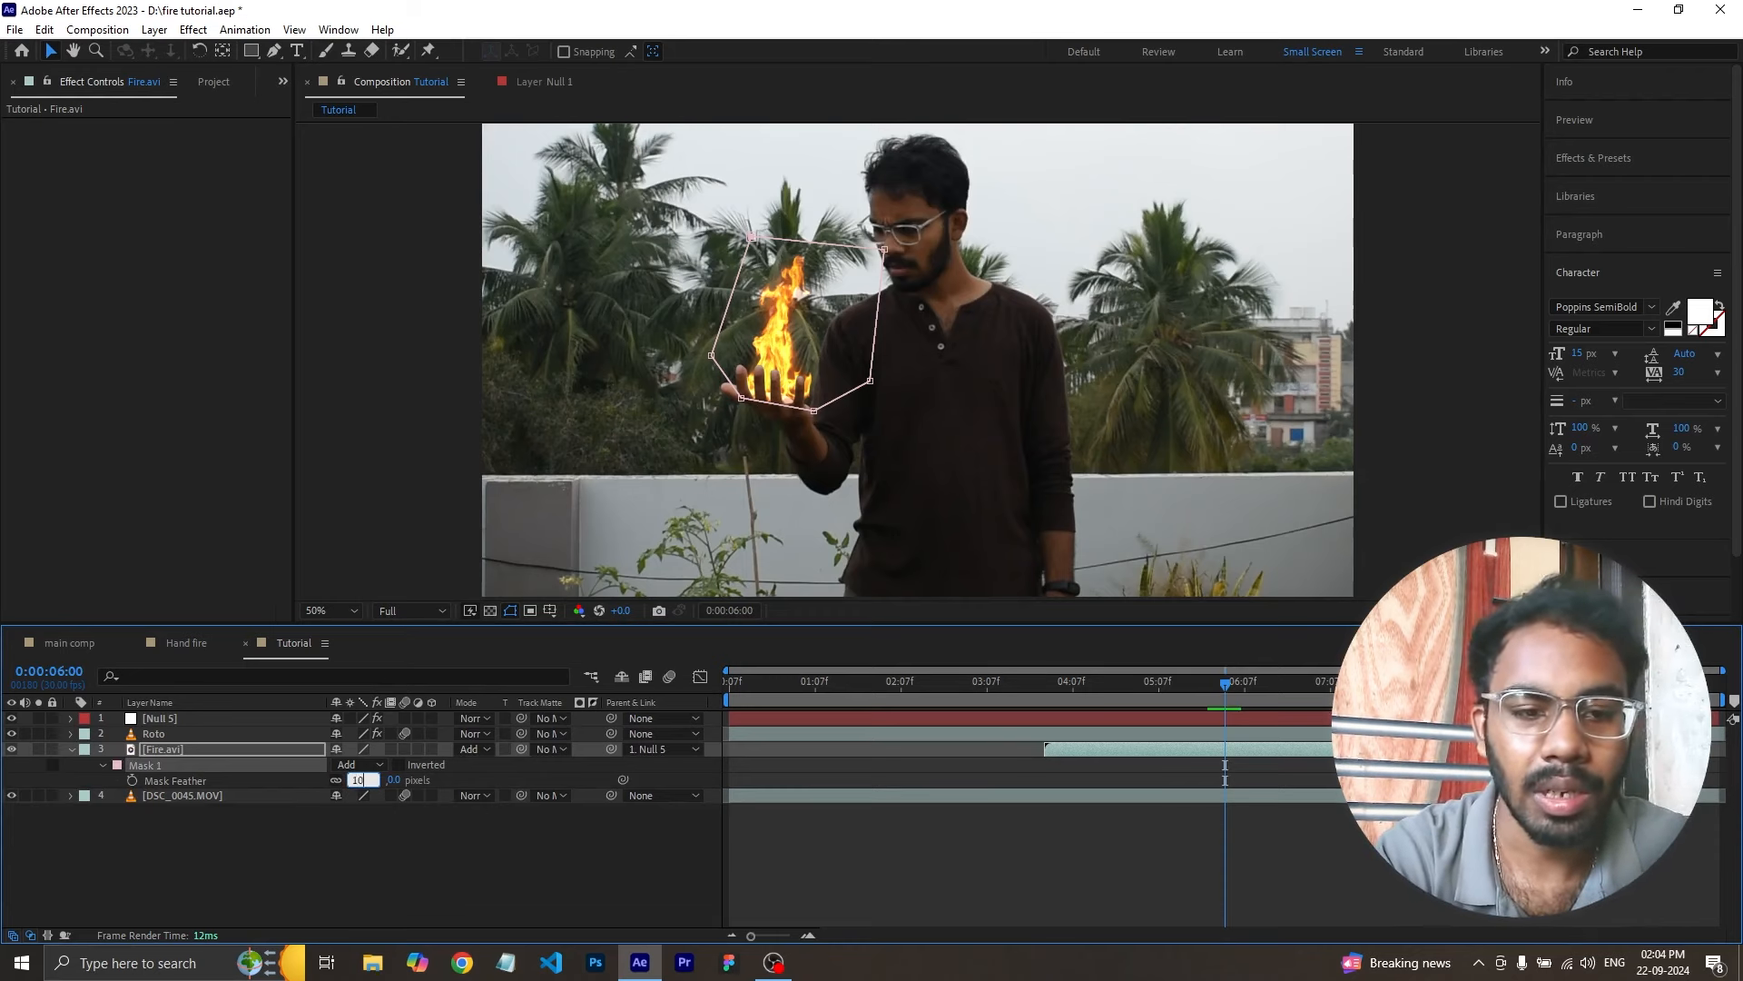
pyautogui.write('0')
pyautogui.press('Return')
pyautogui.click(1176, 851)
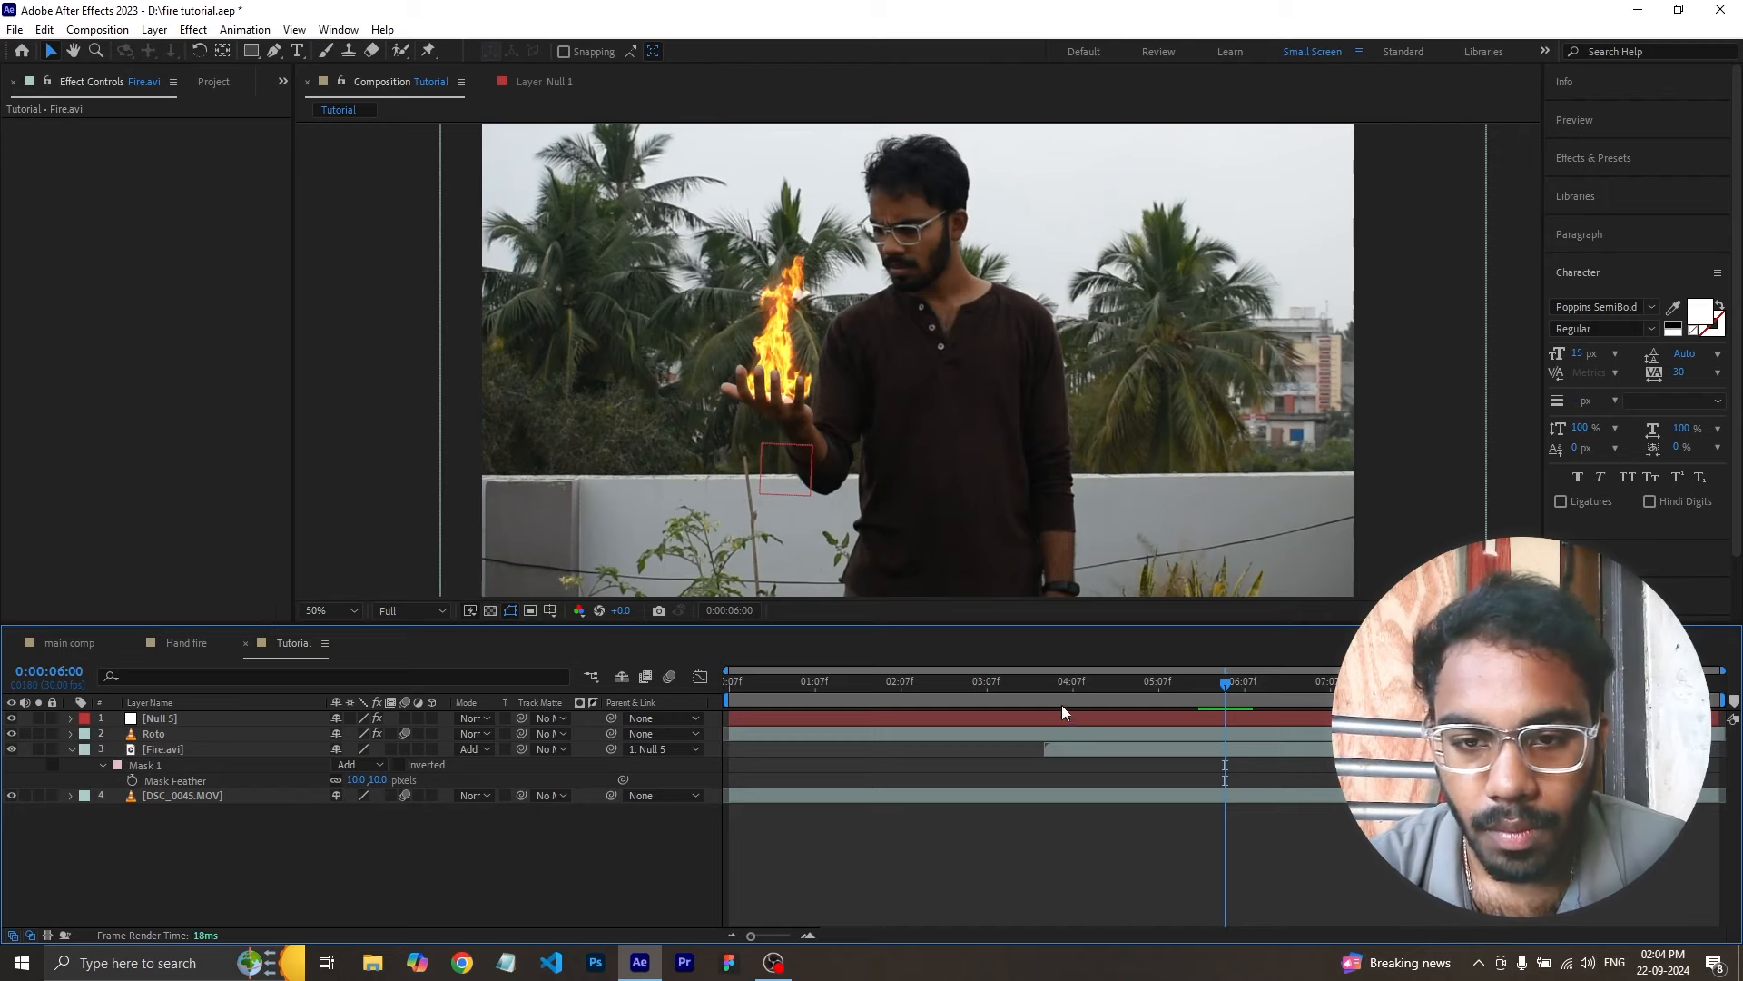
# - Set the preview resolution to Quarter and preview the composition from 0:00:03:28, stopping at 0:00:07:28
pyautogui.moveTo(1050, 692); pyautogui.dragTo(1087, 693)
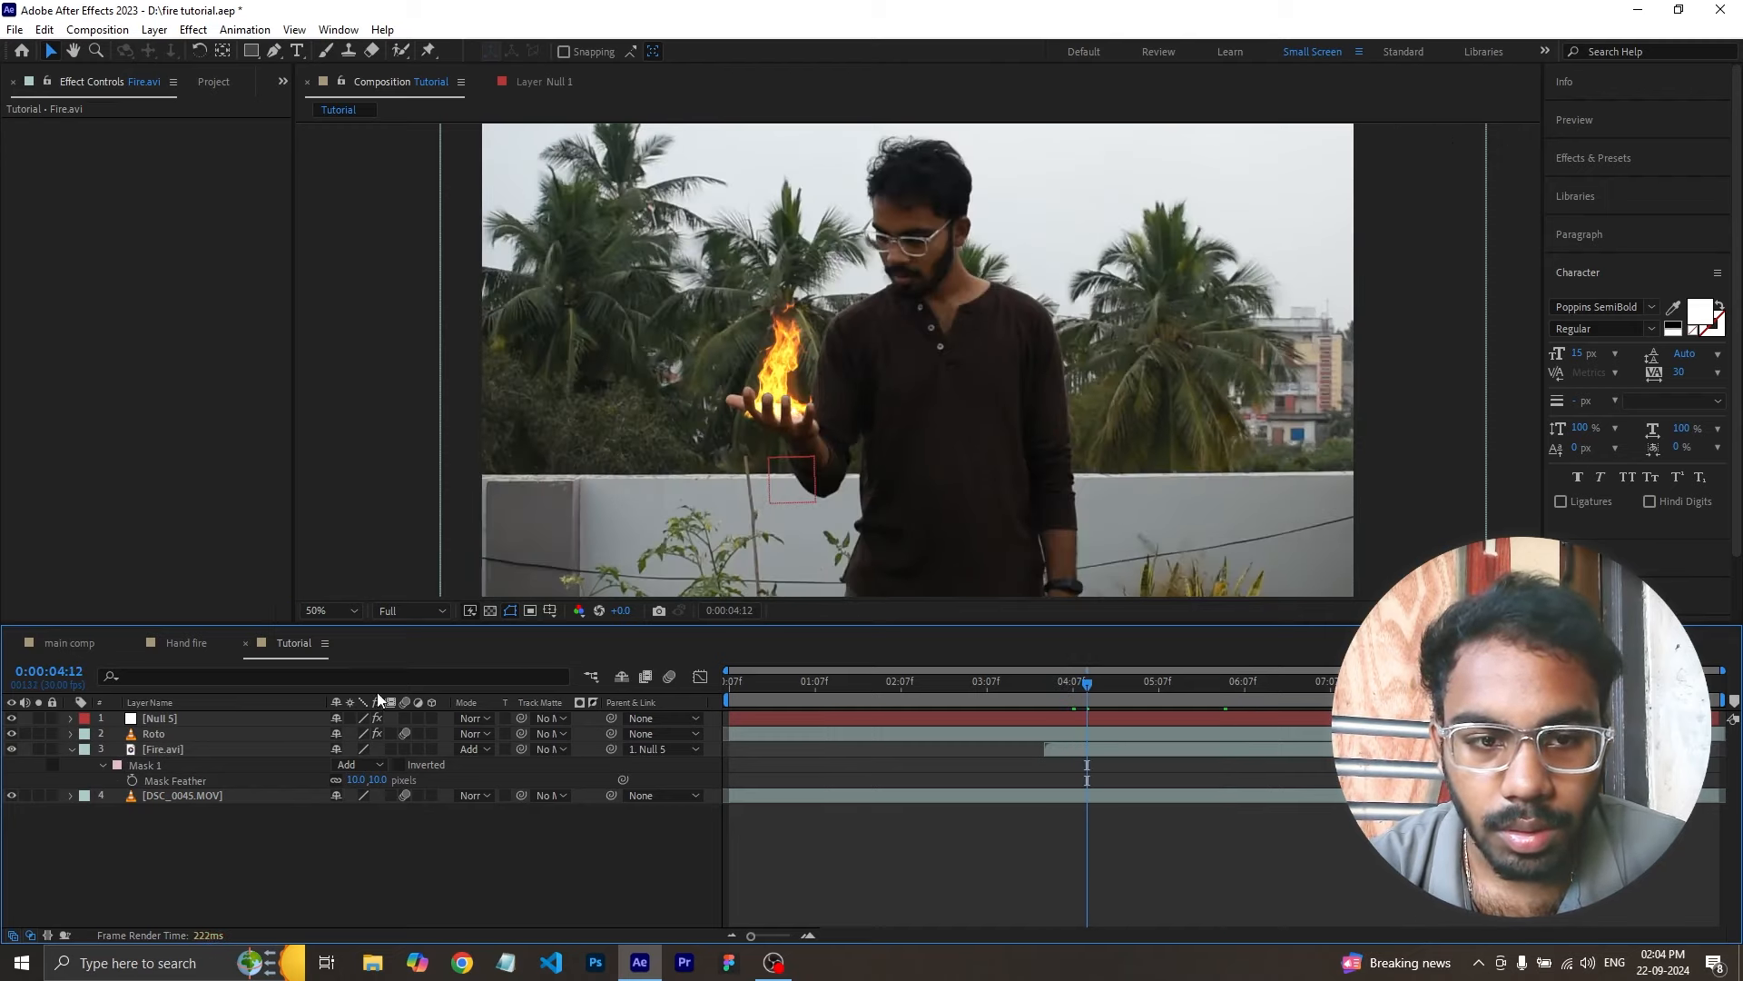
pyautogui.click(411, 610)
pyautogui.click(430, 708)
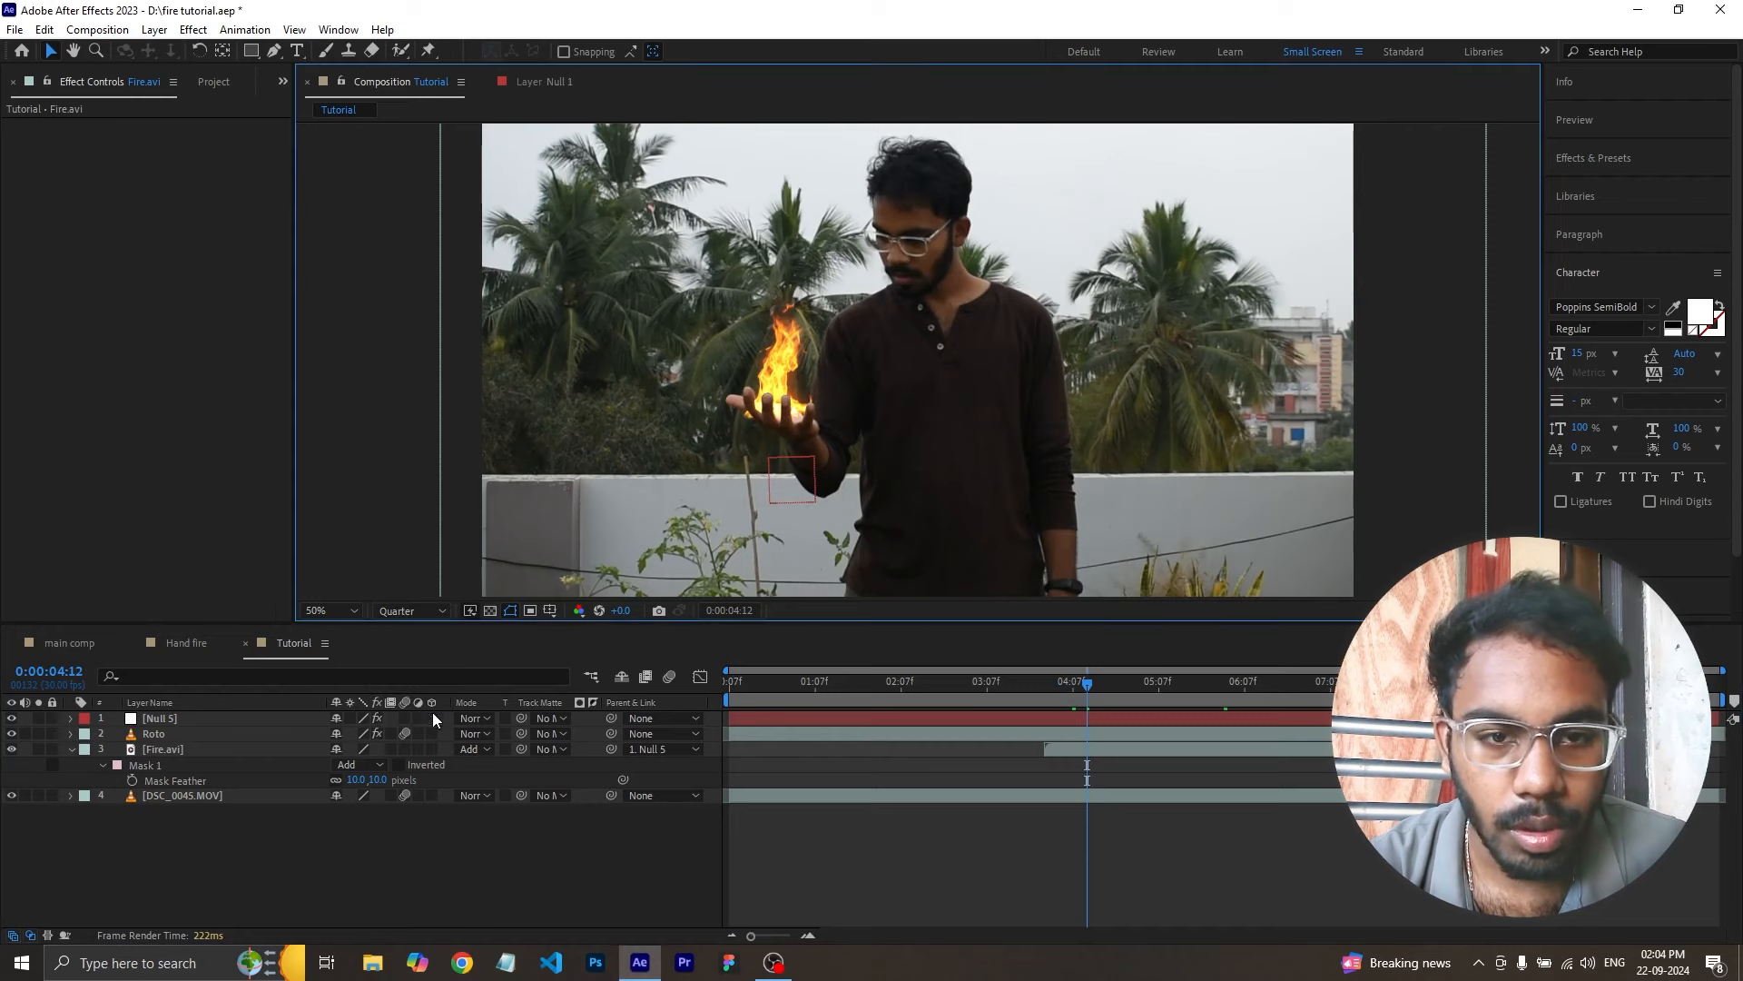
pyautogui.click(1048, 685)
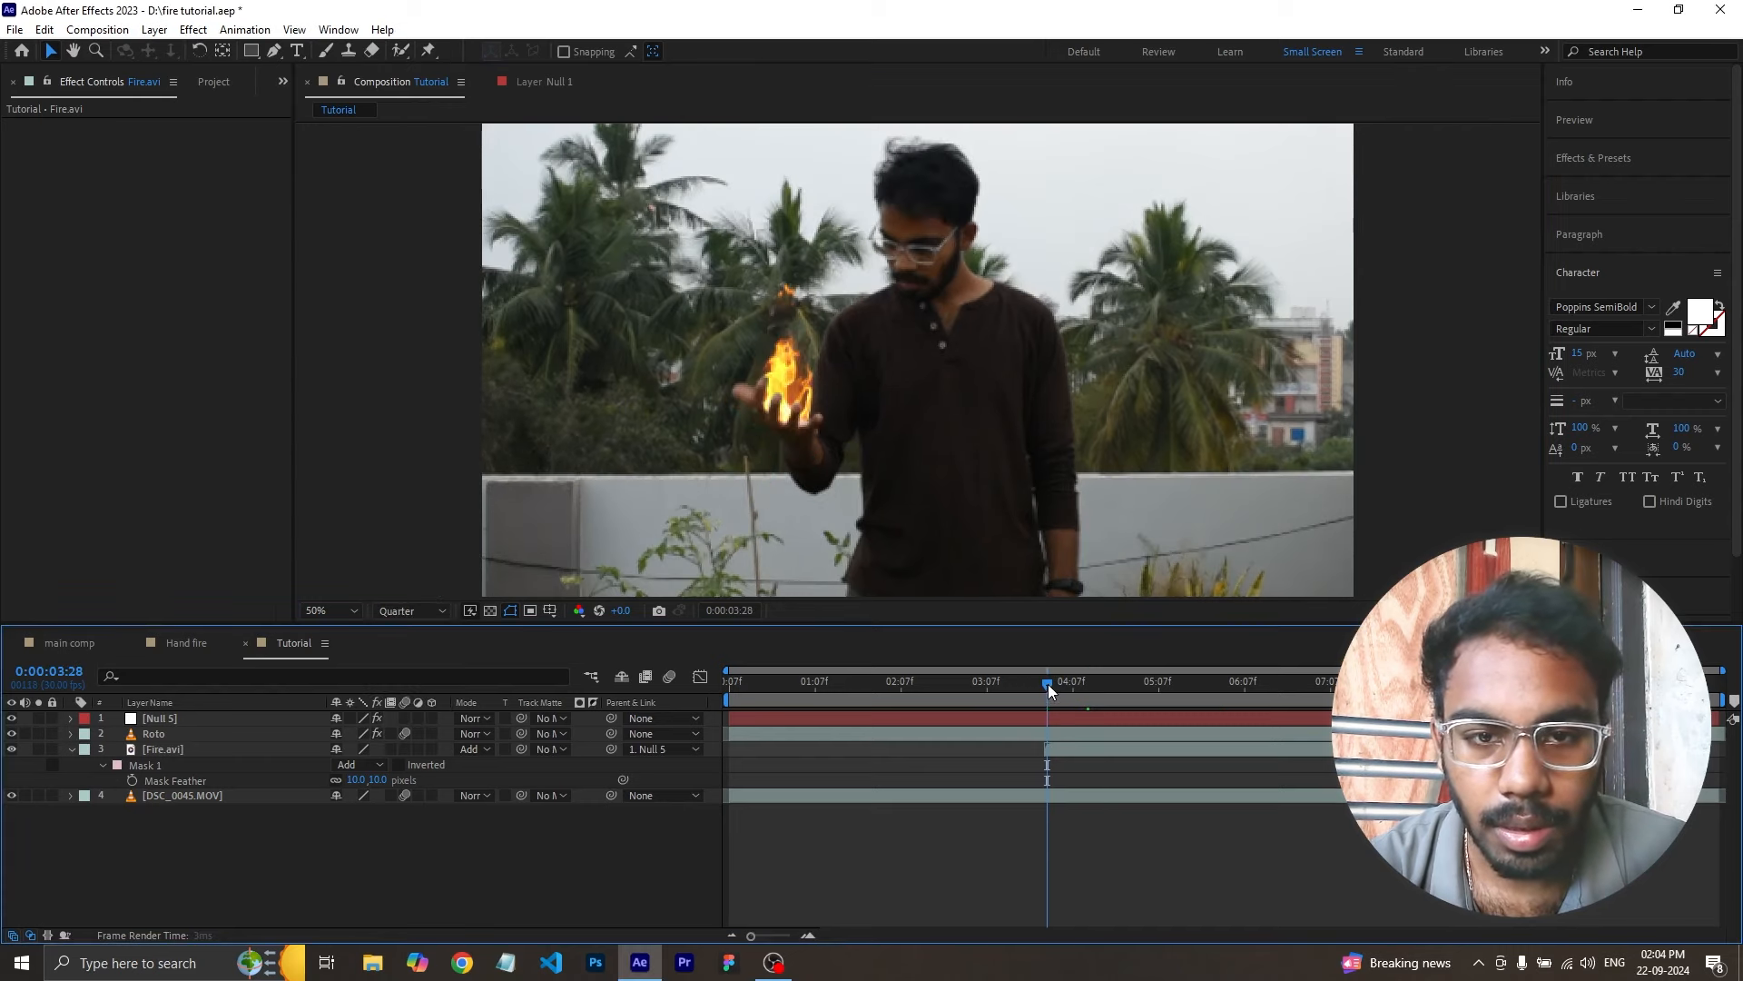
pyautogui.press('space')
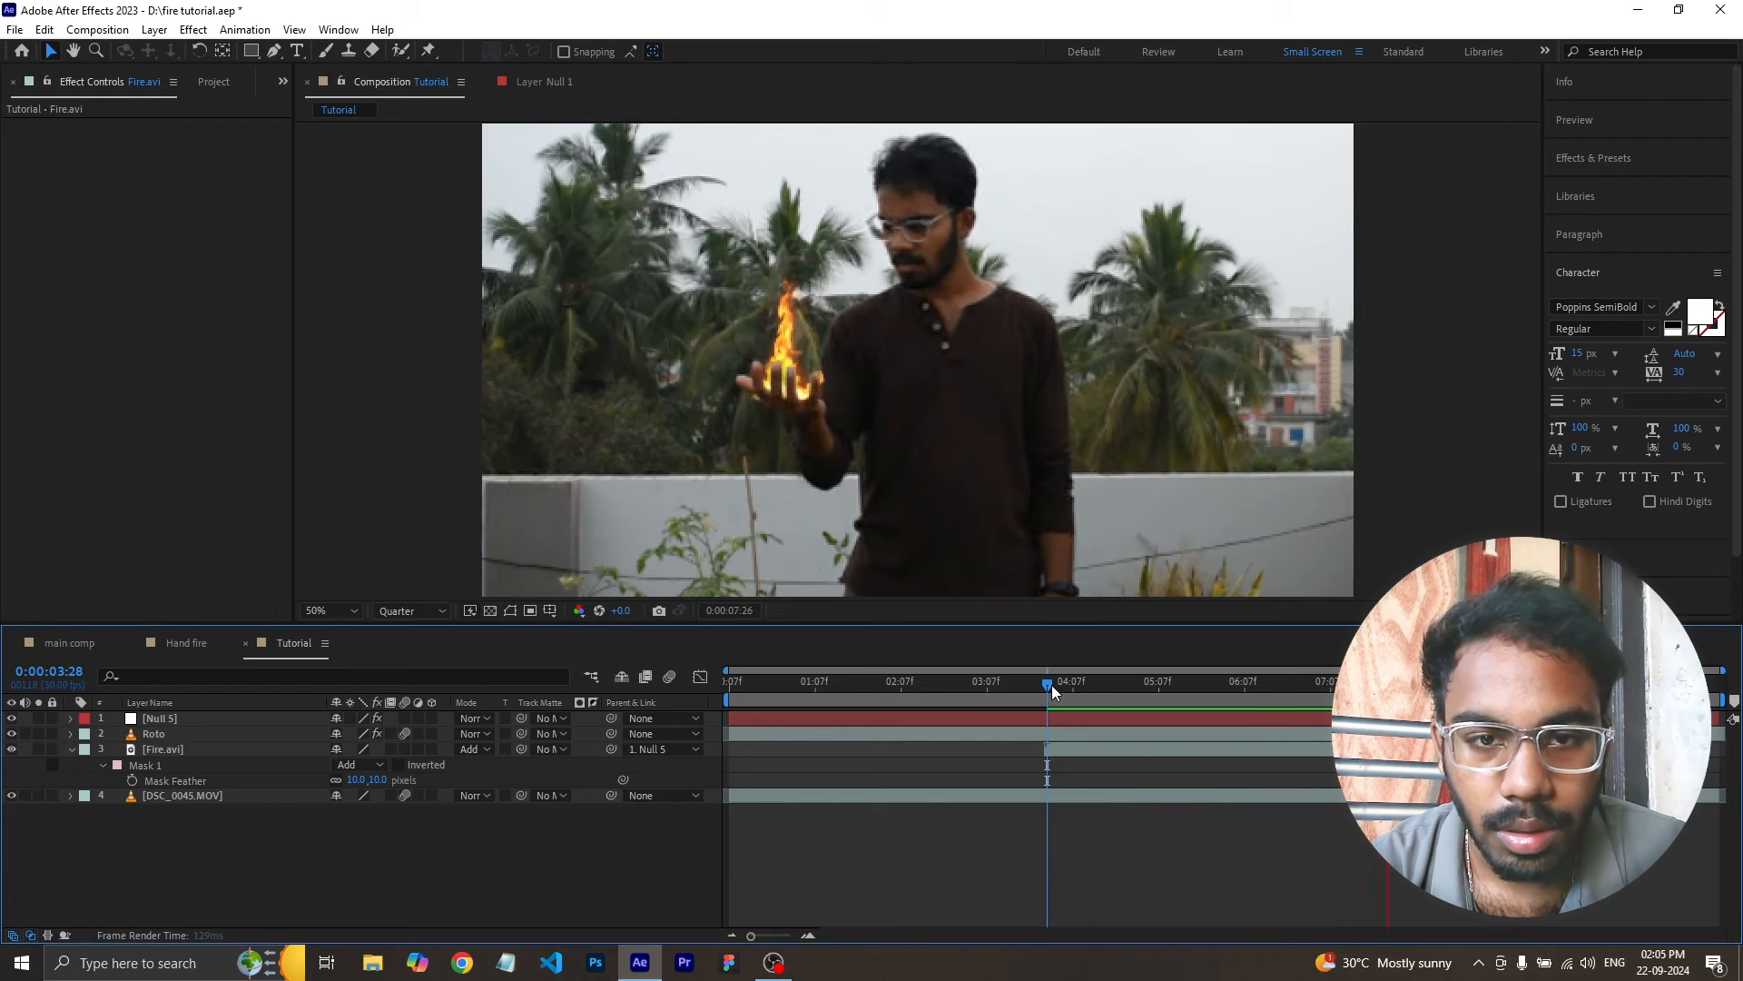
pyautogui.press('space')
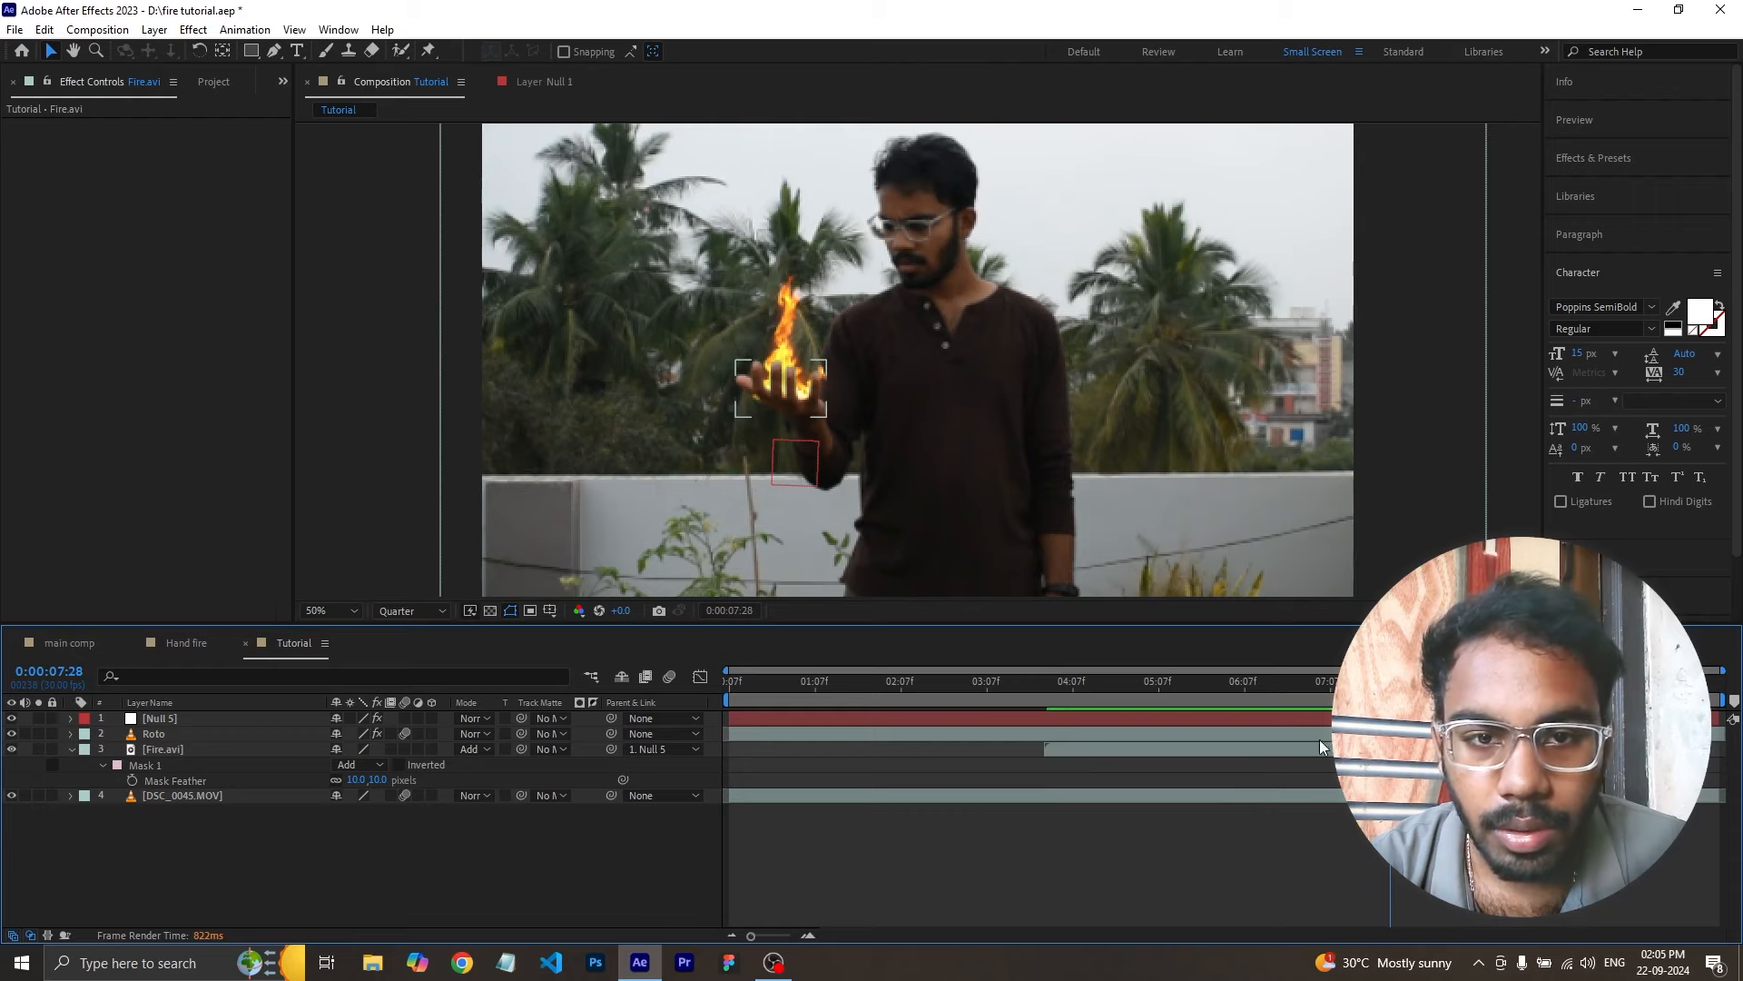
# - Set a Mask Path keyframe for Mask 1 on the Fire.avi layer at 0:00:07:28
pyautogui.click(1320, 745)
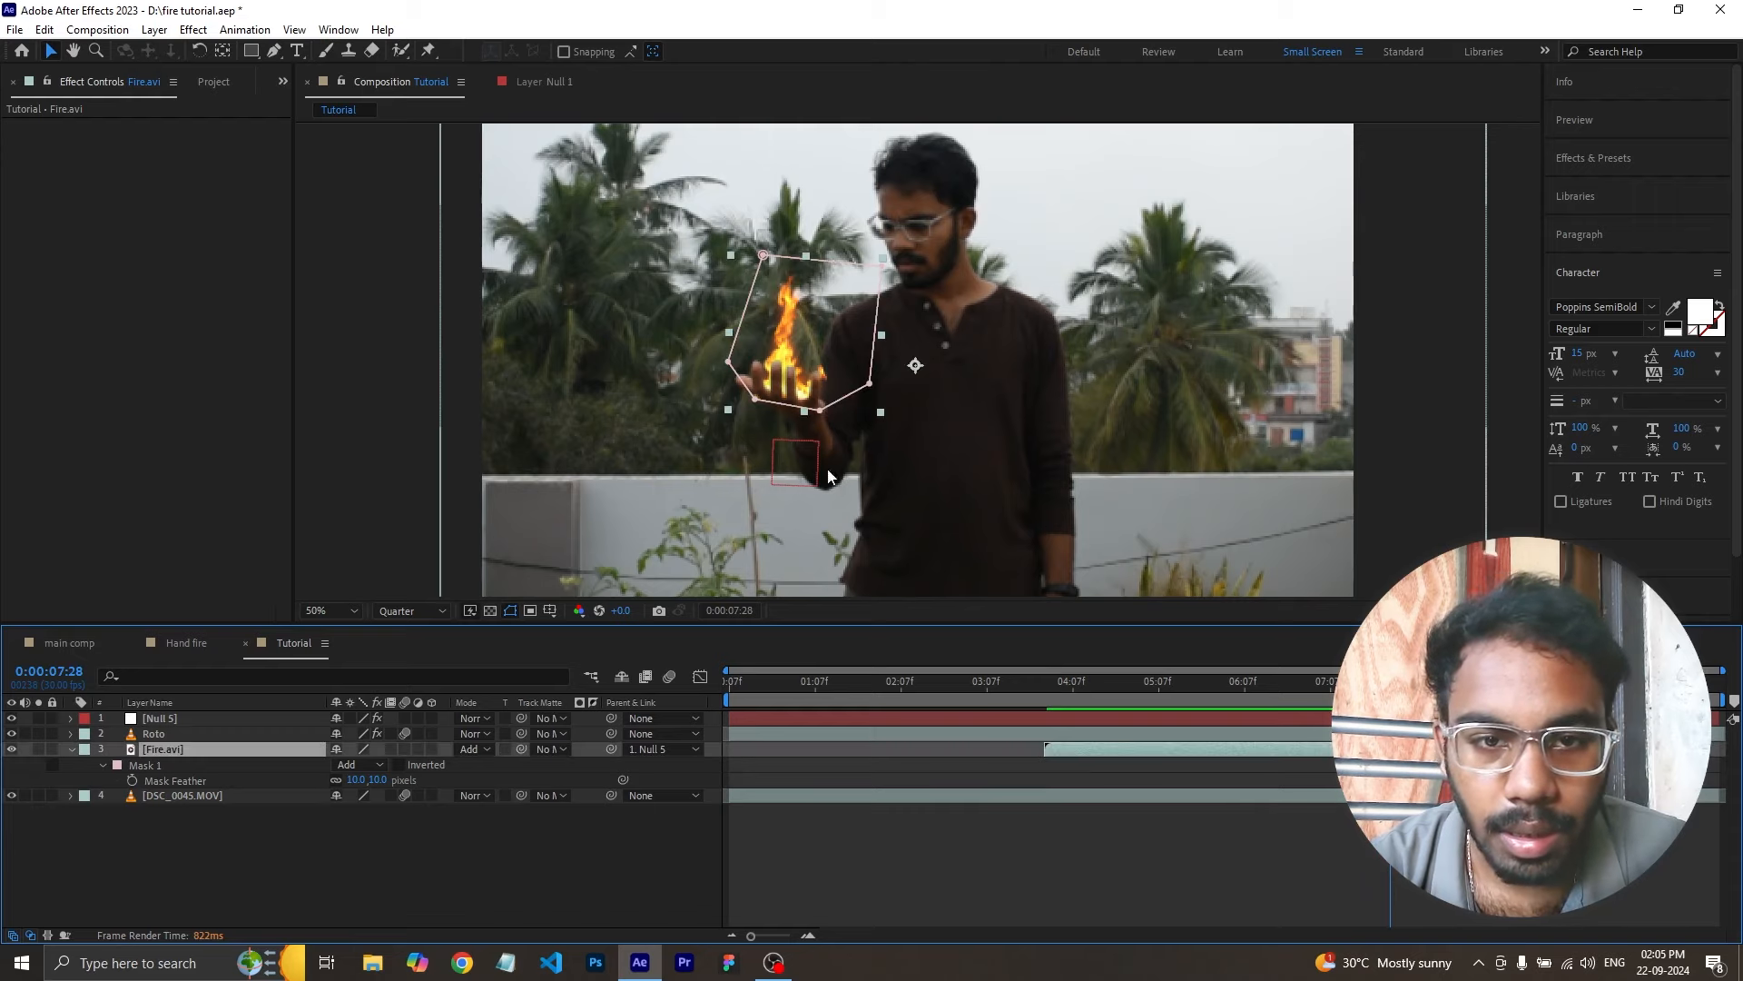
pyautogui.press('.')
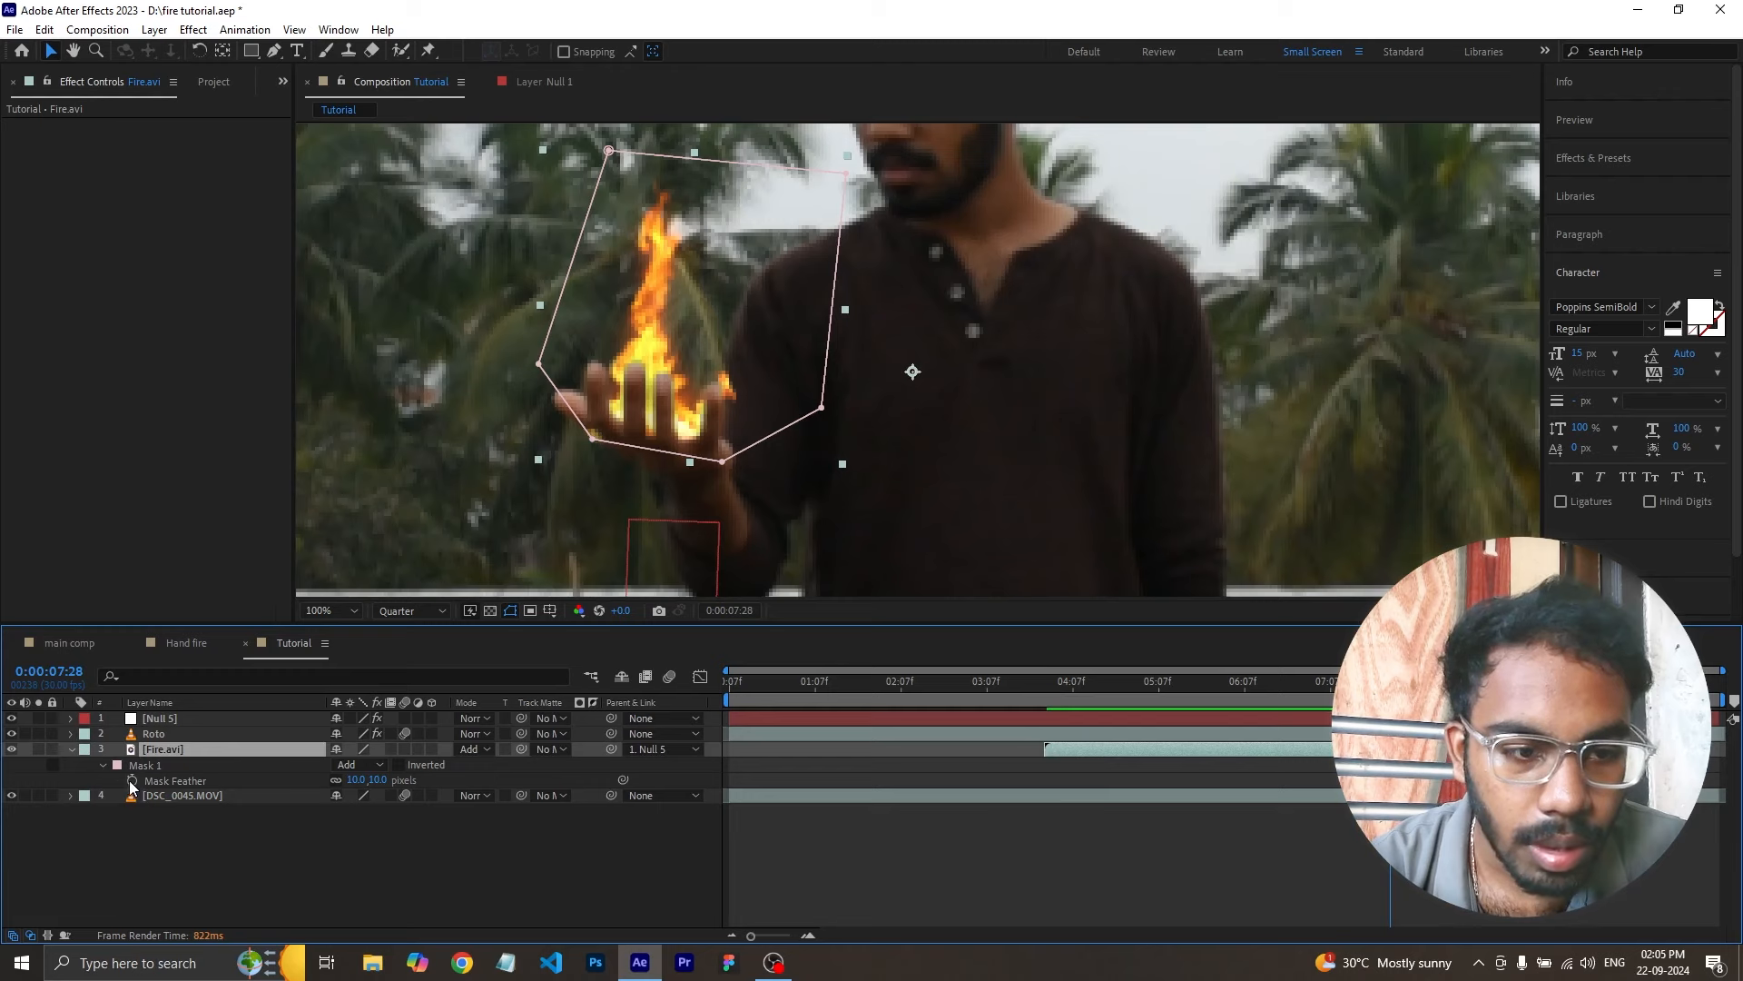
pyautogui.hotkey('alt', 'm')
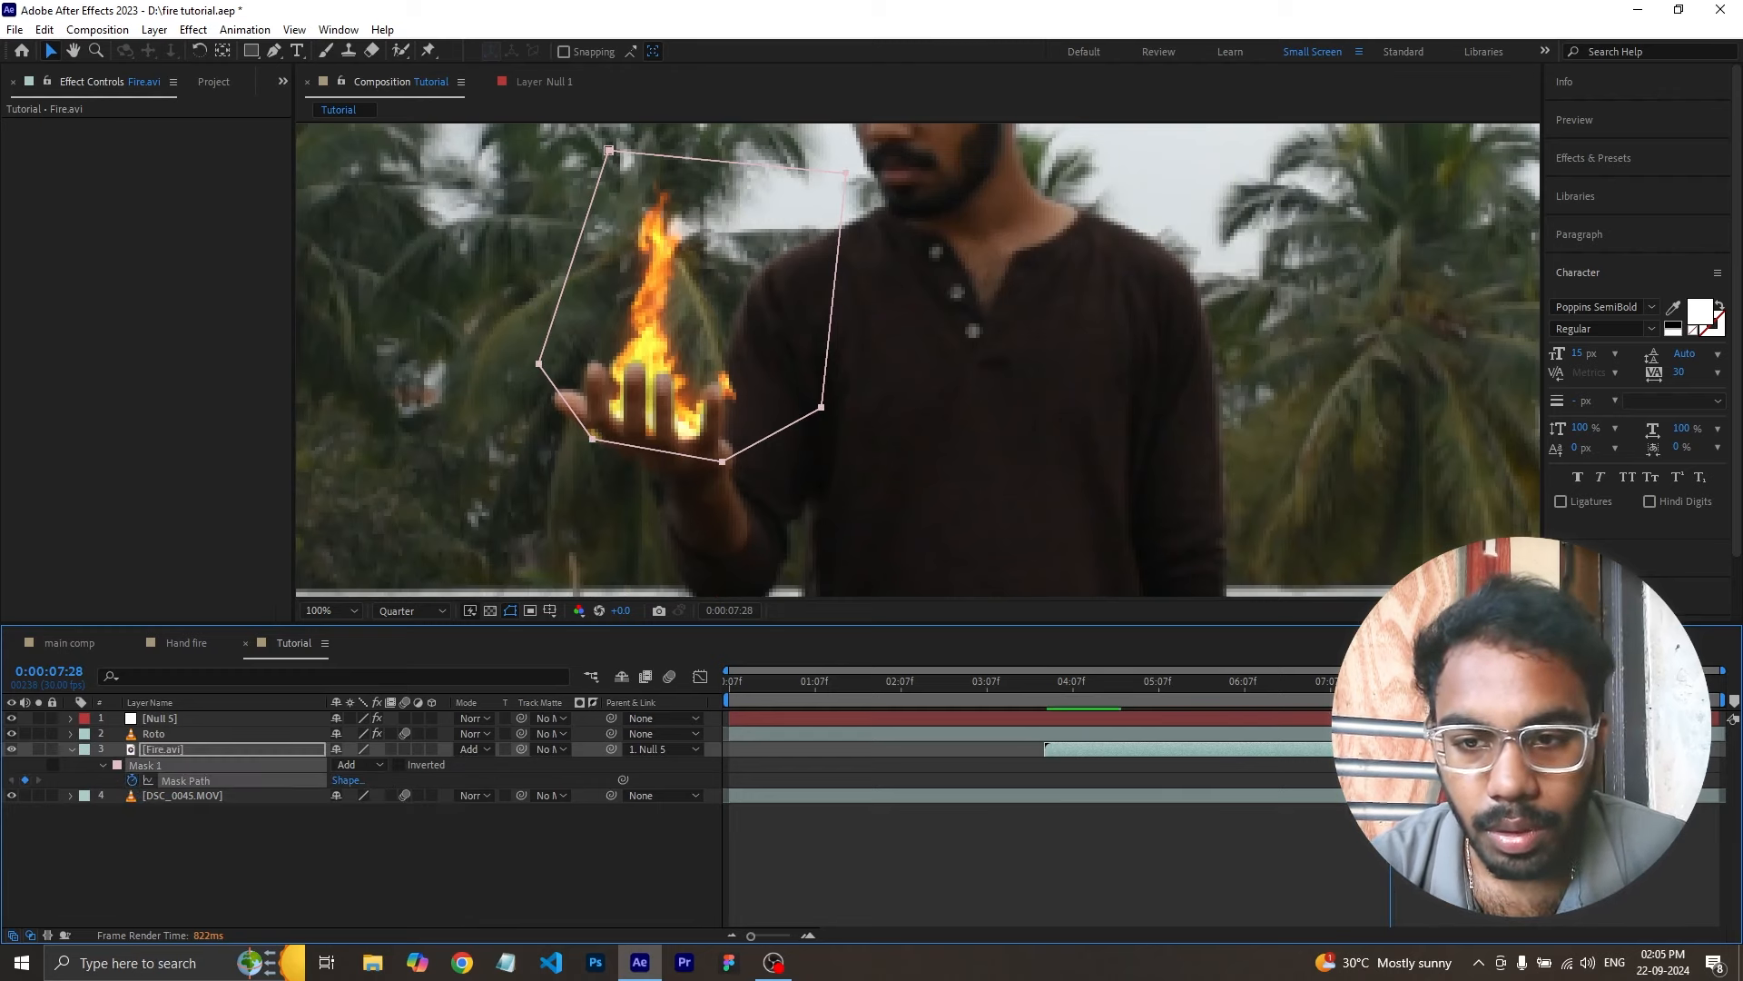
# - At 0:00:08:01, move the fire mask's lower-left point up and inward to the palm's edge, and deselect the layer
pyautogui.press('pagedown')
pyautogui.press('pagedown')
pyautogui.press('pagedown')
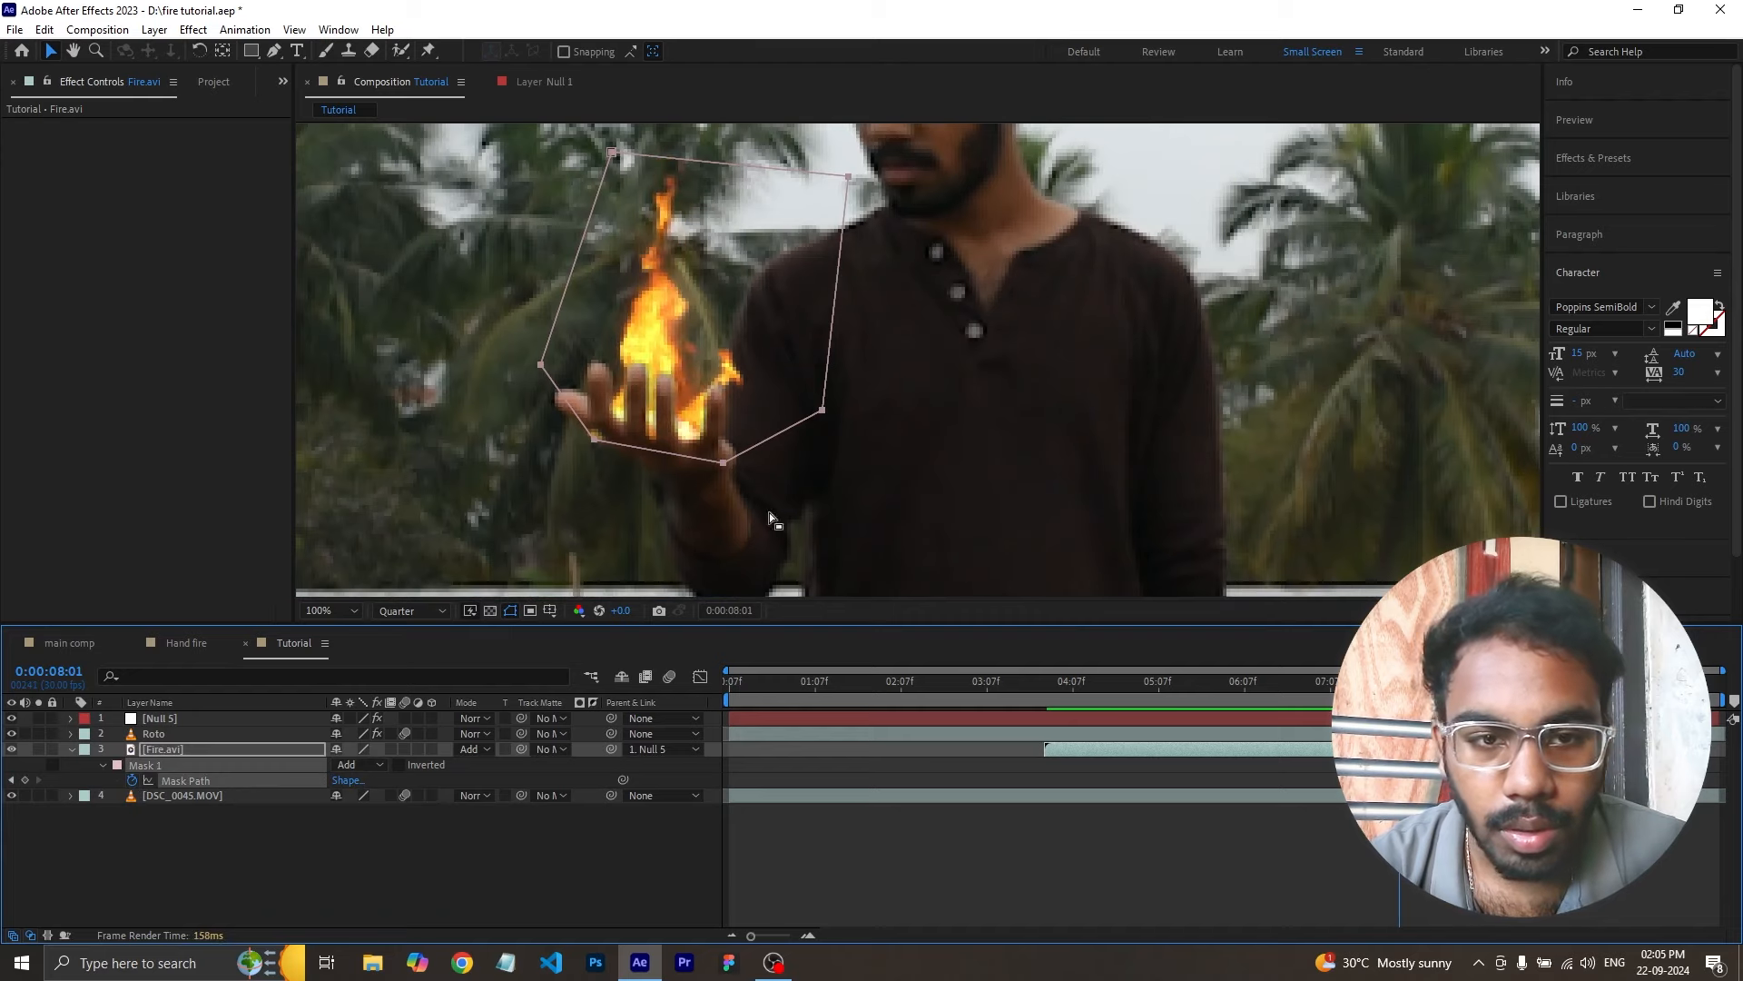
pyautogui.moveTo(595, 439); pyautogui.dragTo(598, 423)
pyautogui.hotkey('ctrl', 'z')
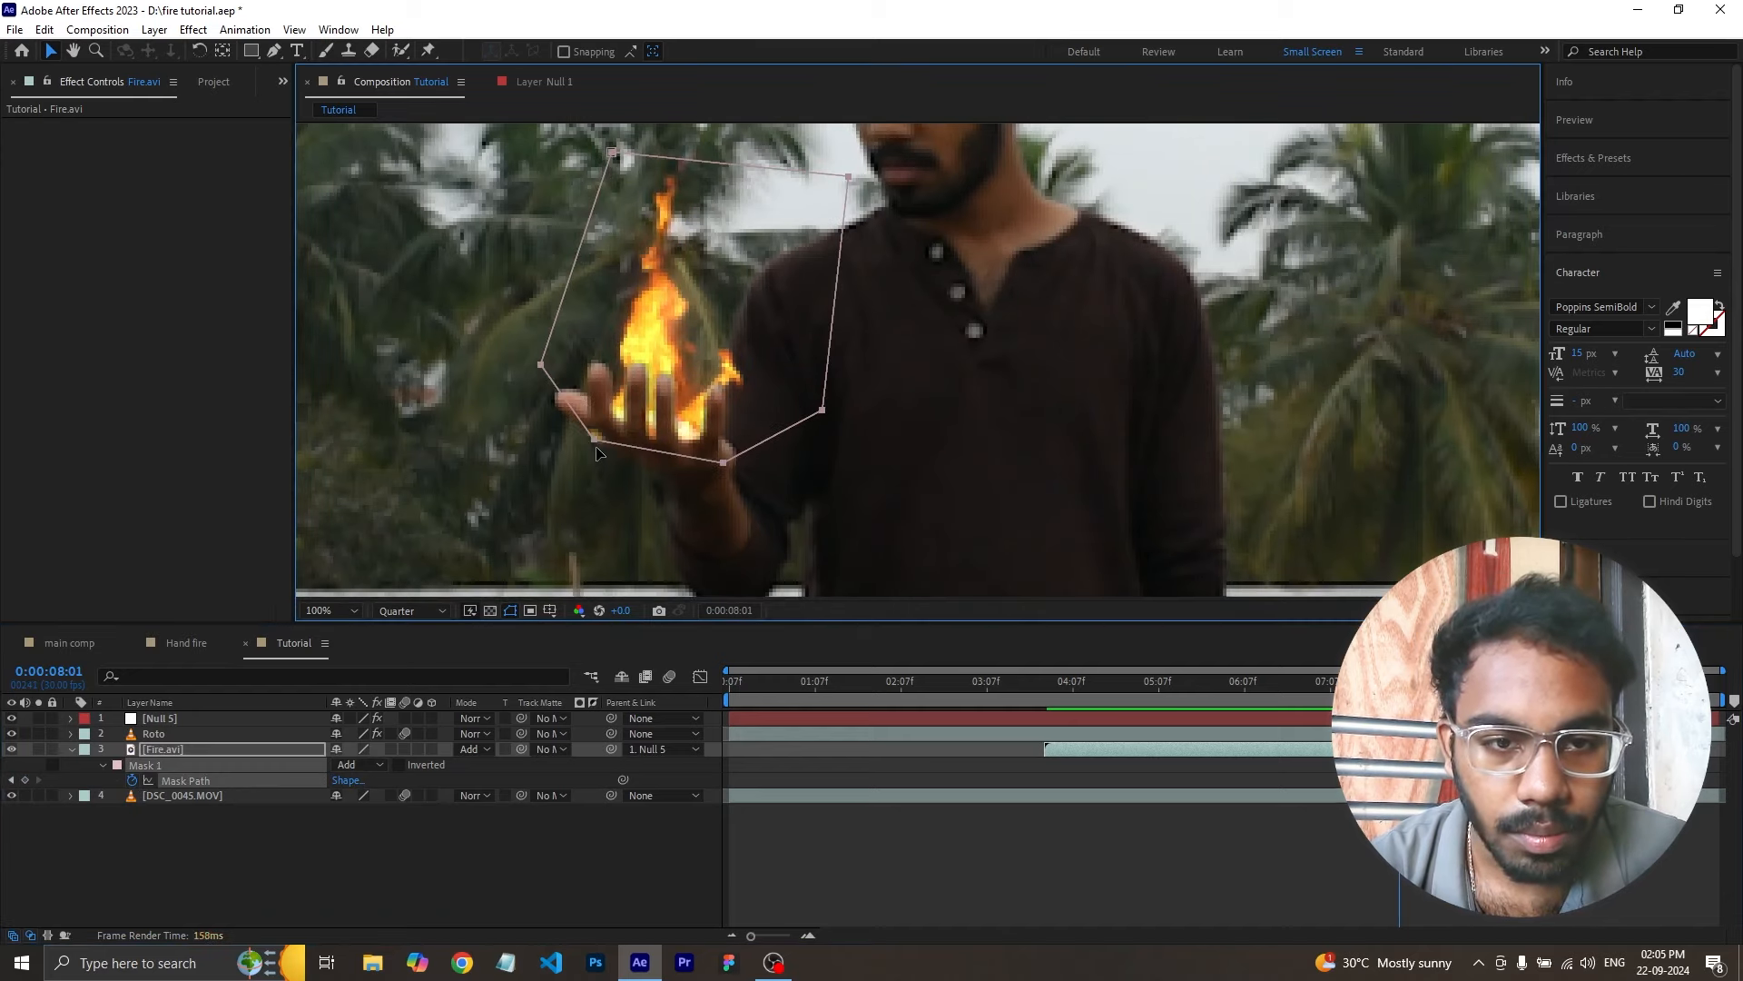
pyautogui.click(1179, 804)
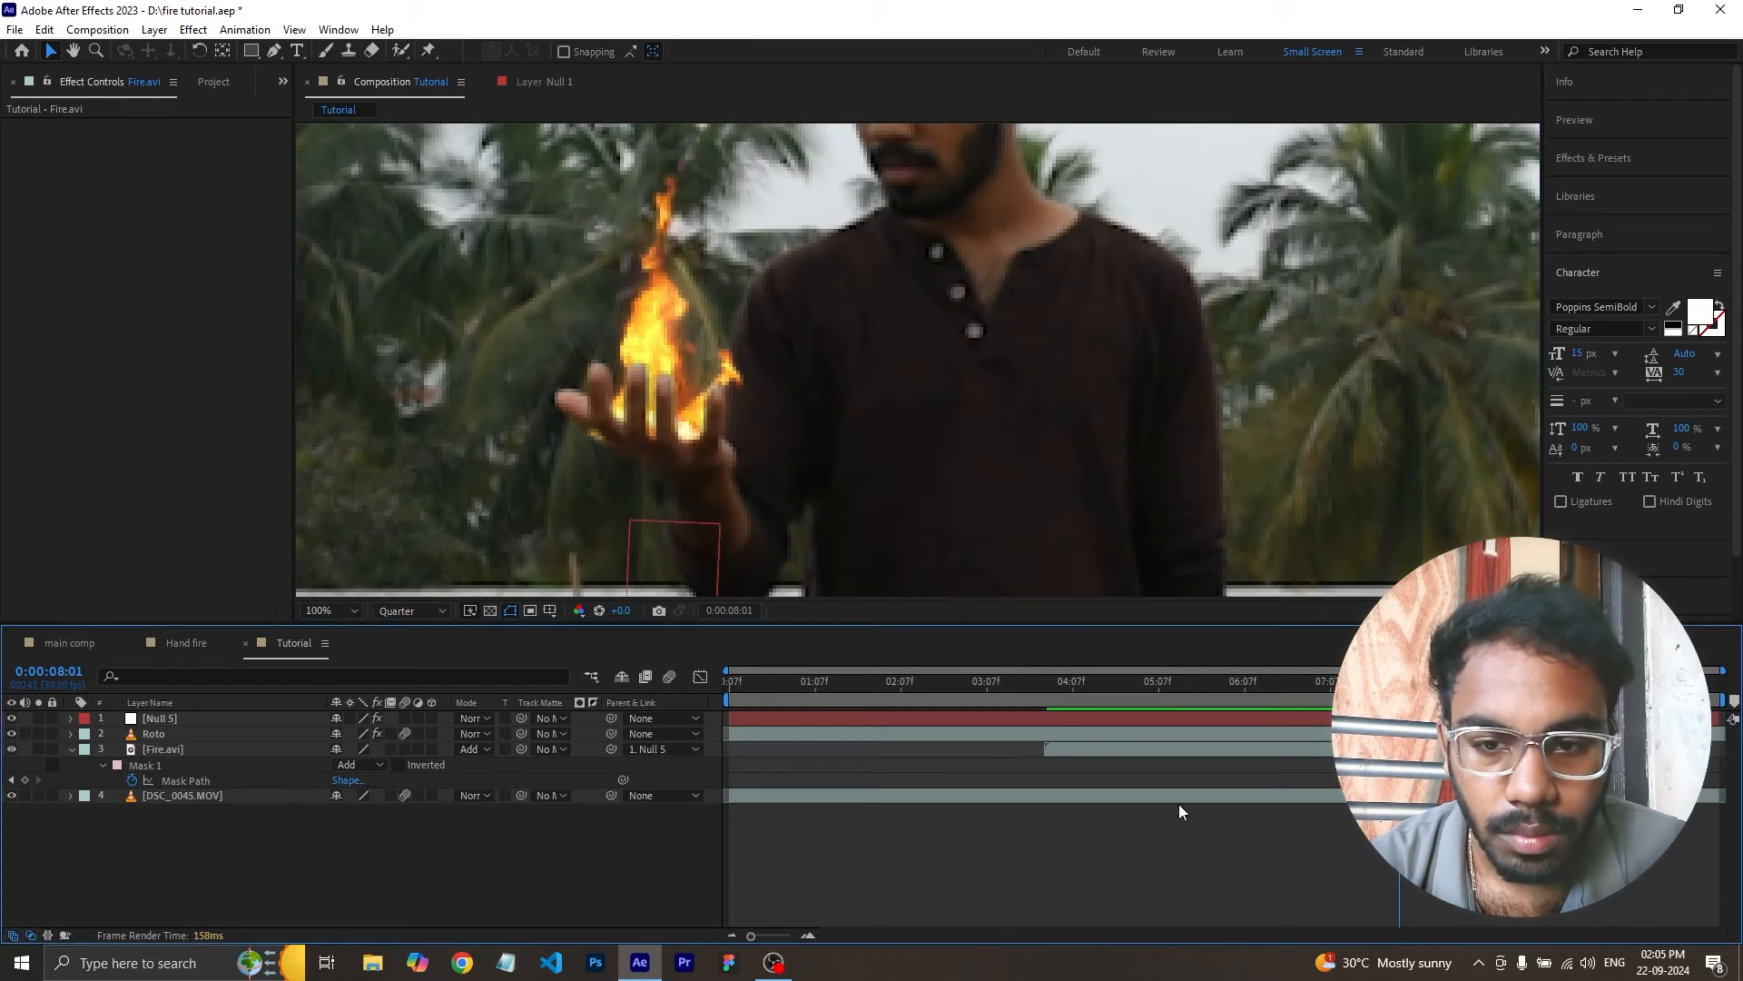
pyautogui.click(1193, 749)
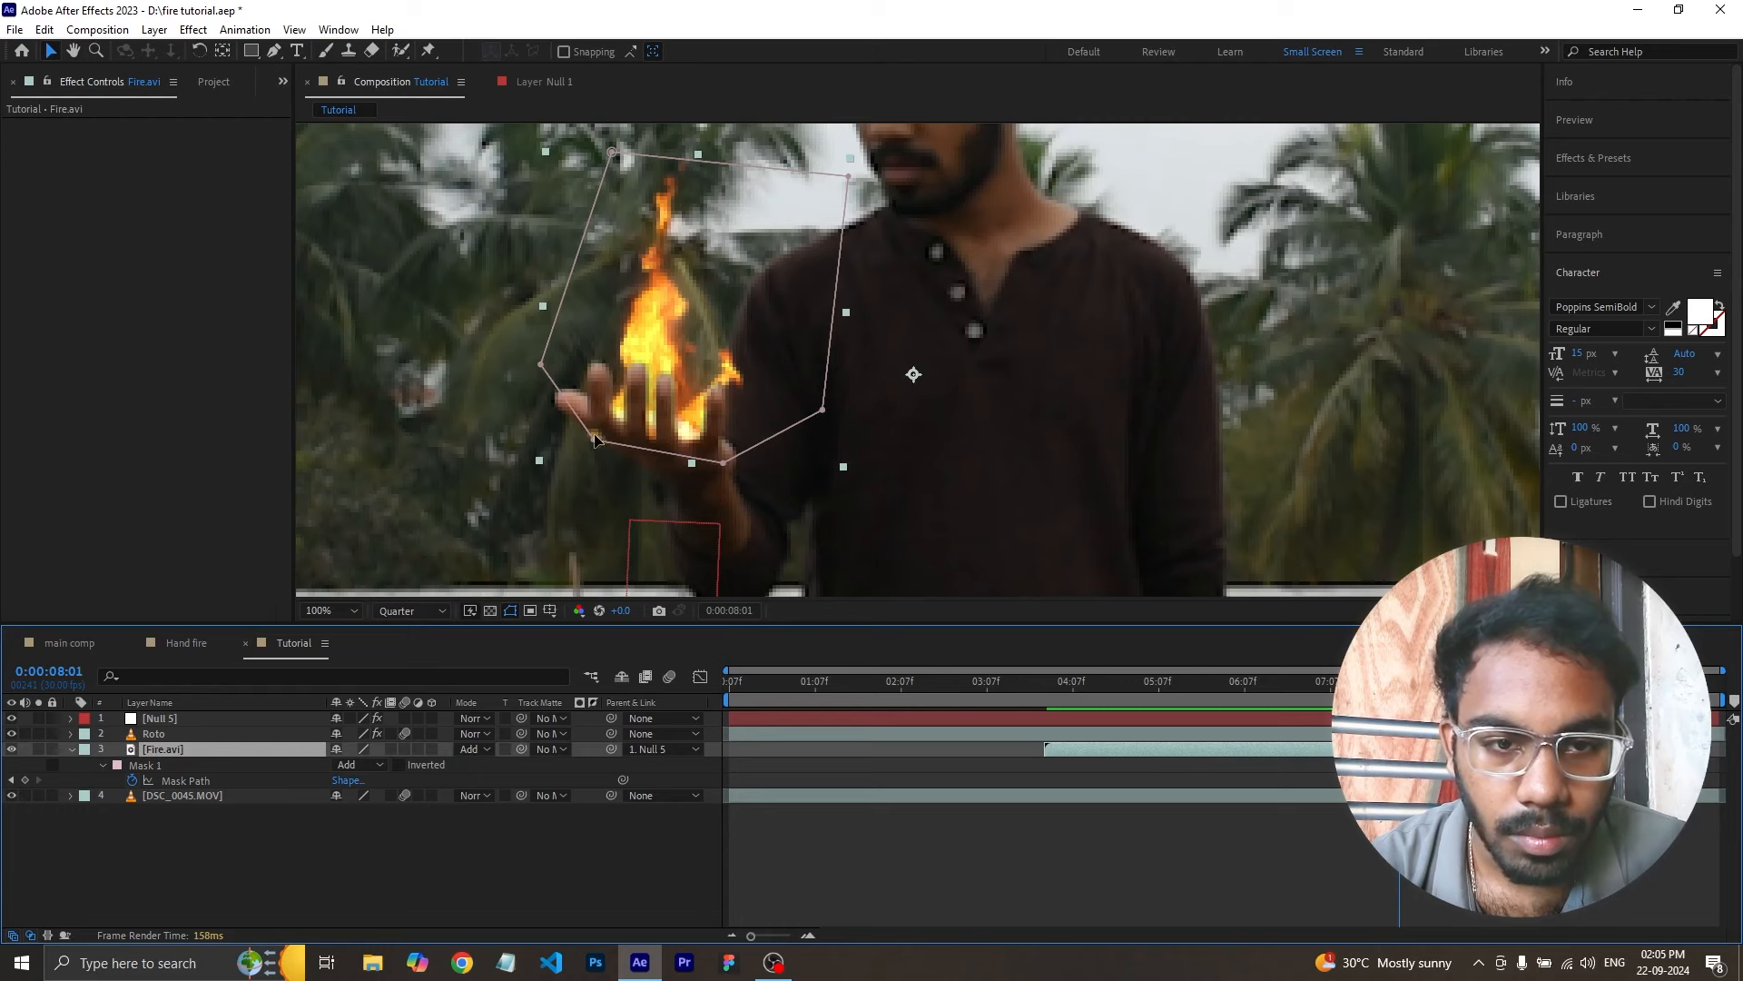
pyautogui.moveTo(594, 440); pyautogui.dragTo(606, 424)
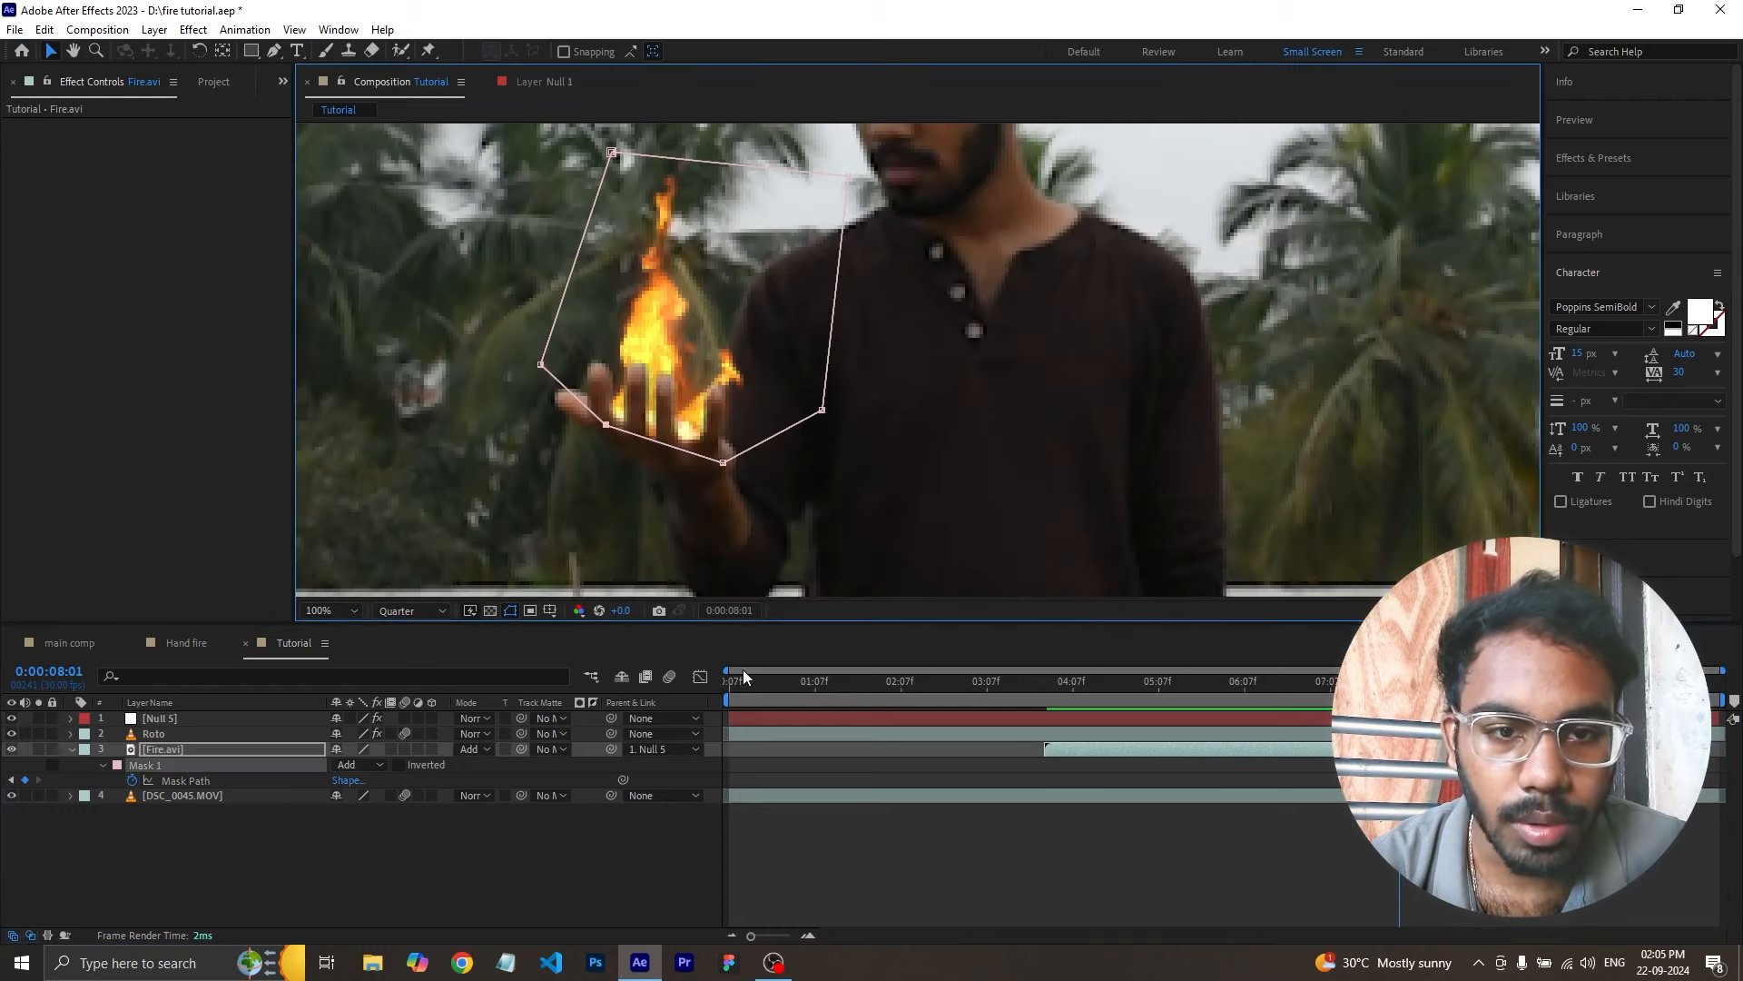
pyautogui.click(1091, 912)
# - At 0:00:07:24, move the lower-left point of the Fire.avi mask inward to the palm's edge
pyautogui.click(1387, 690)
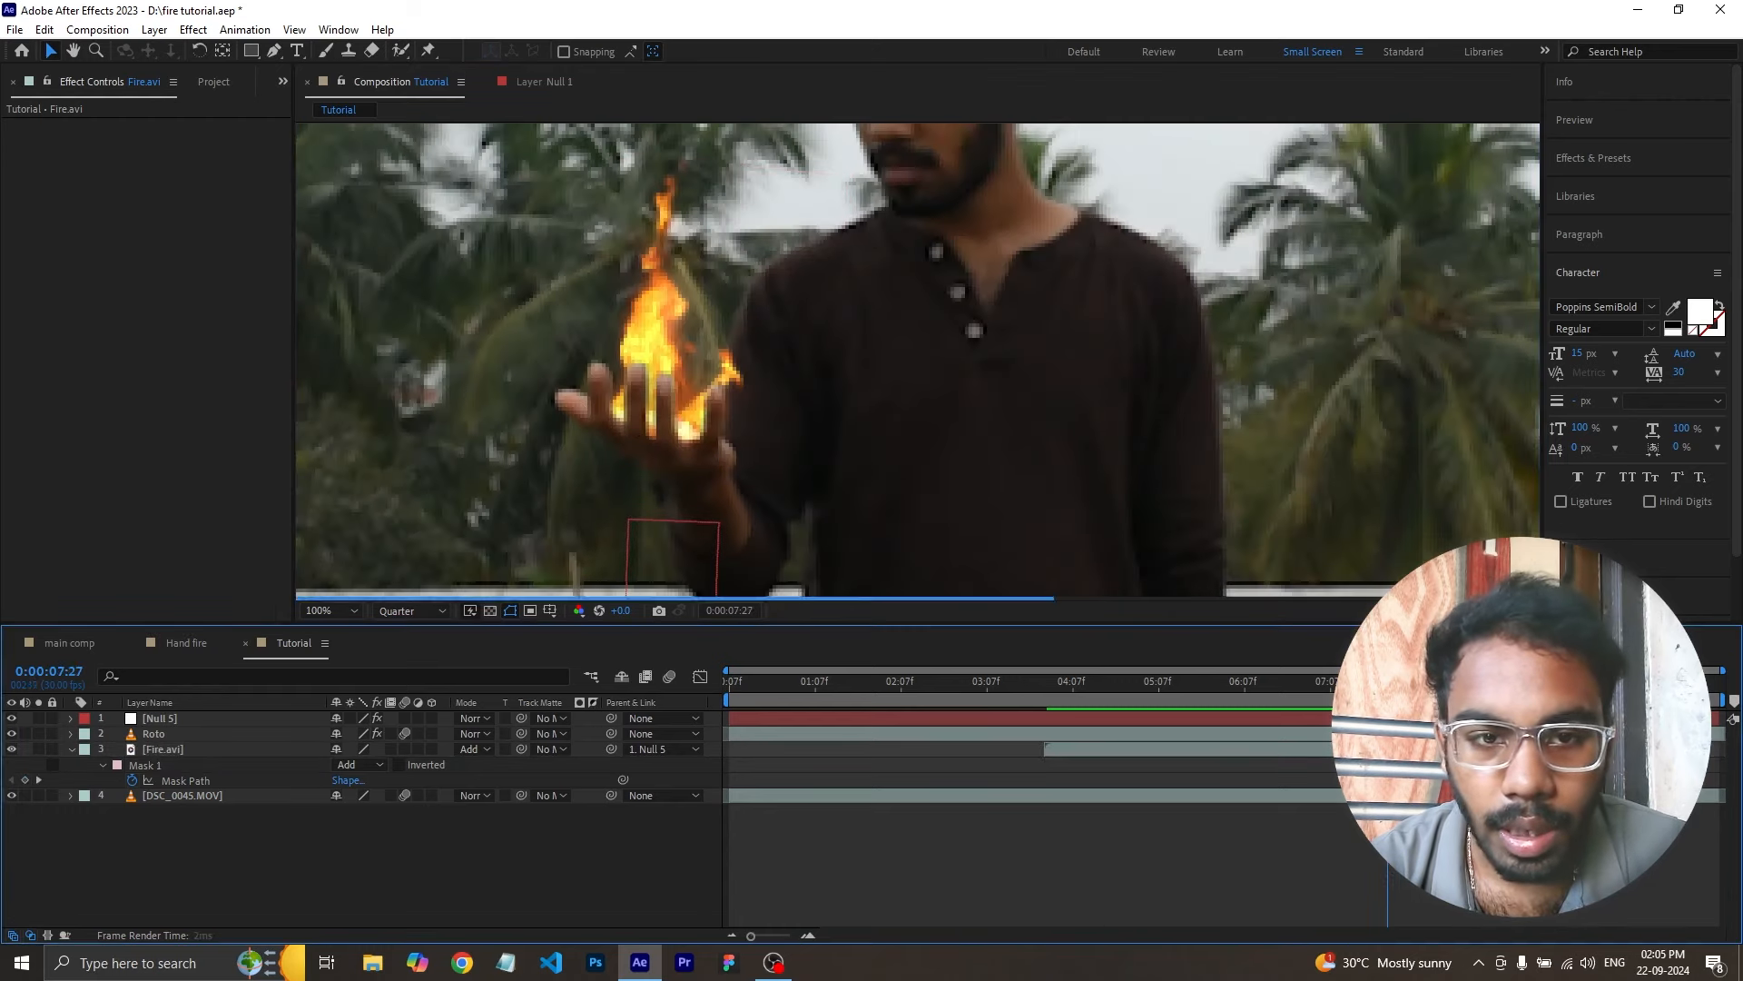
pyautogui.click(1379, 690)
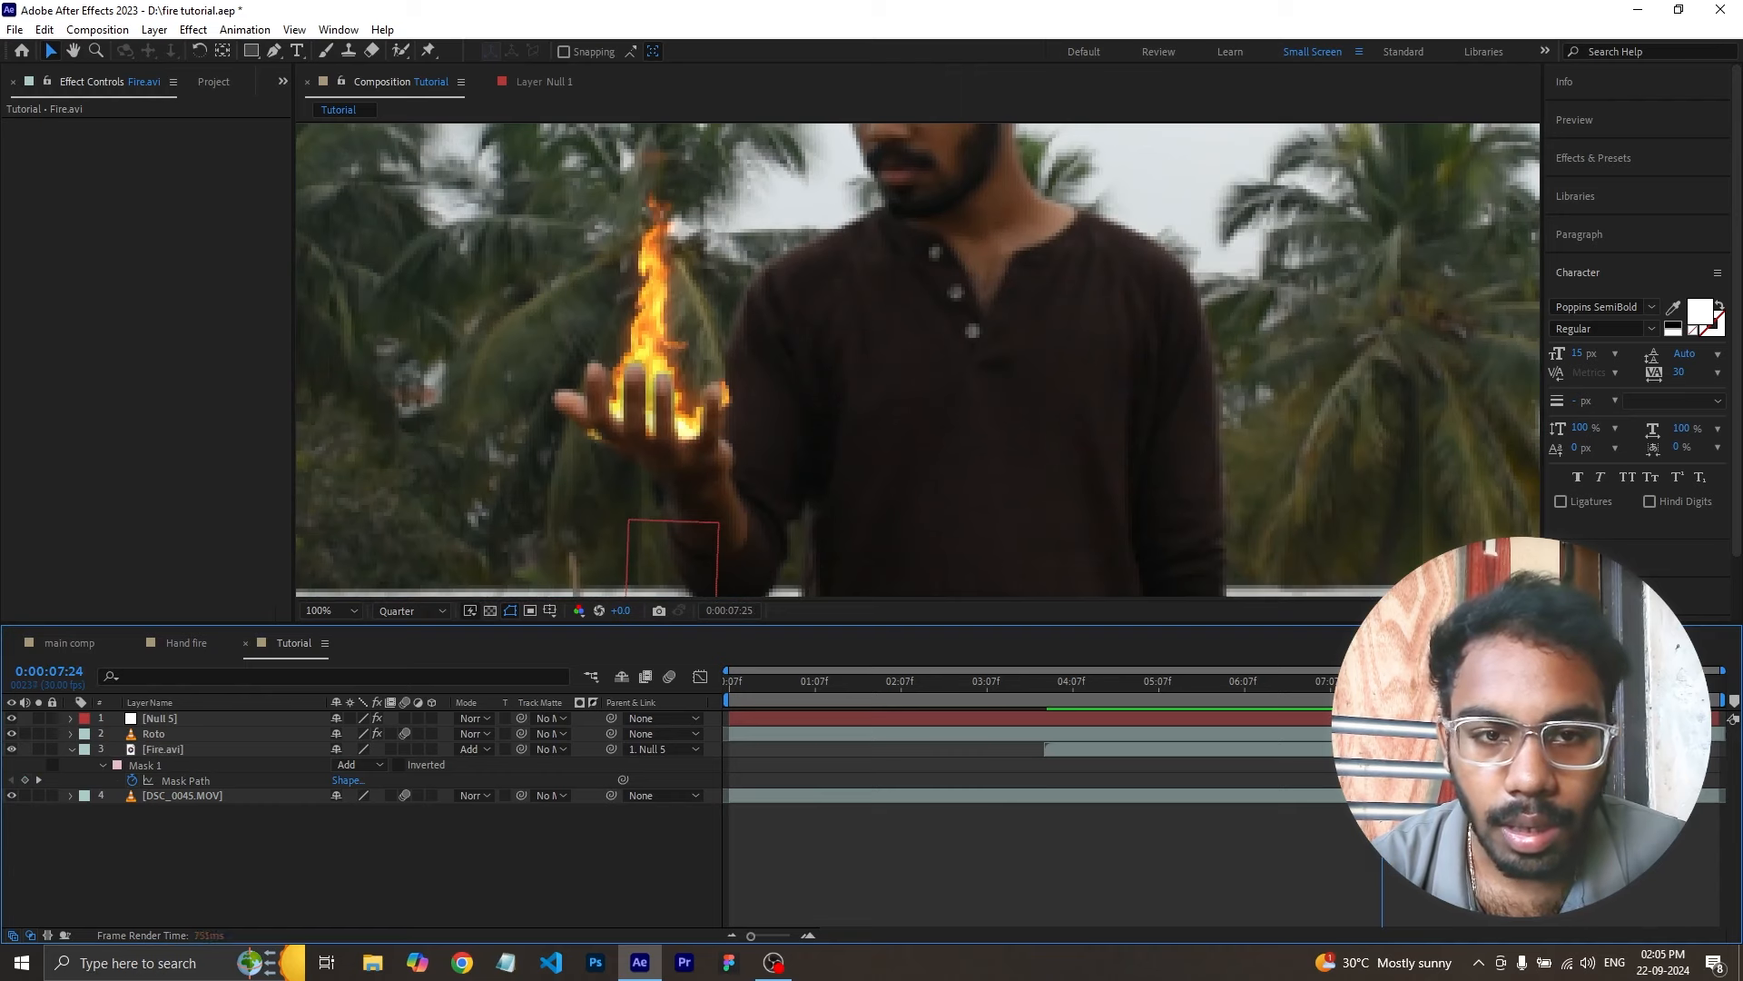
pyautogui.click(1235, 748)
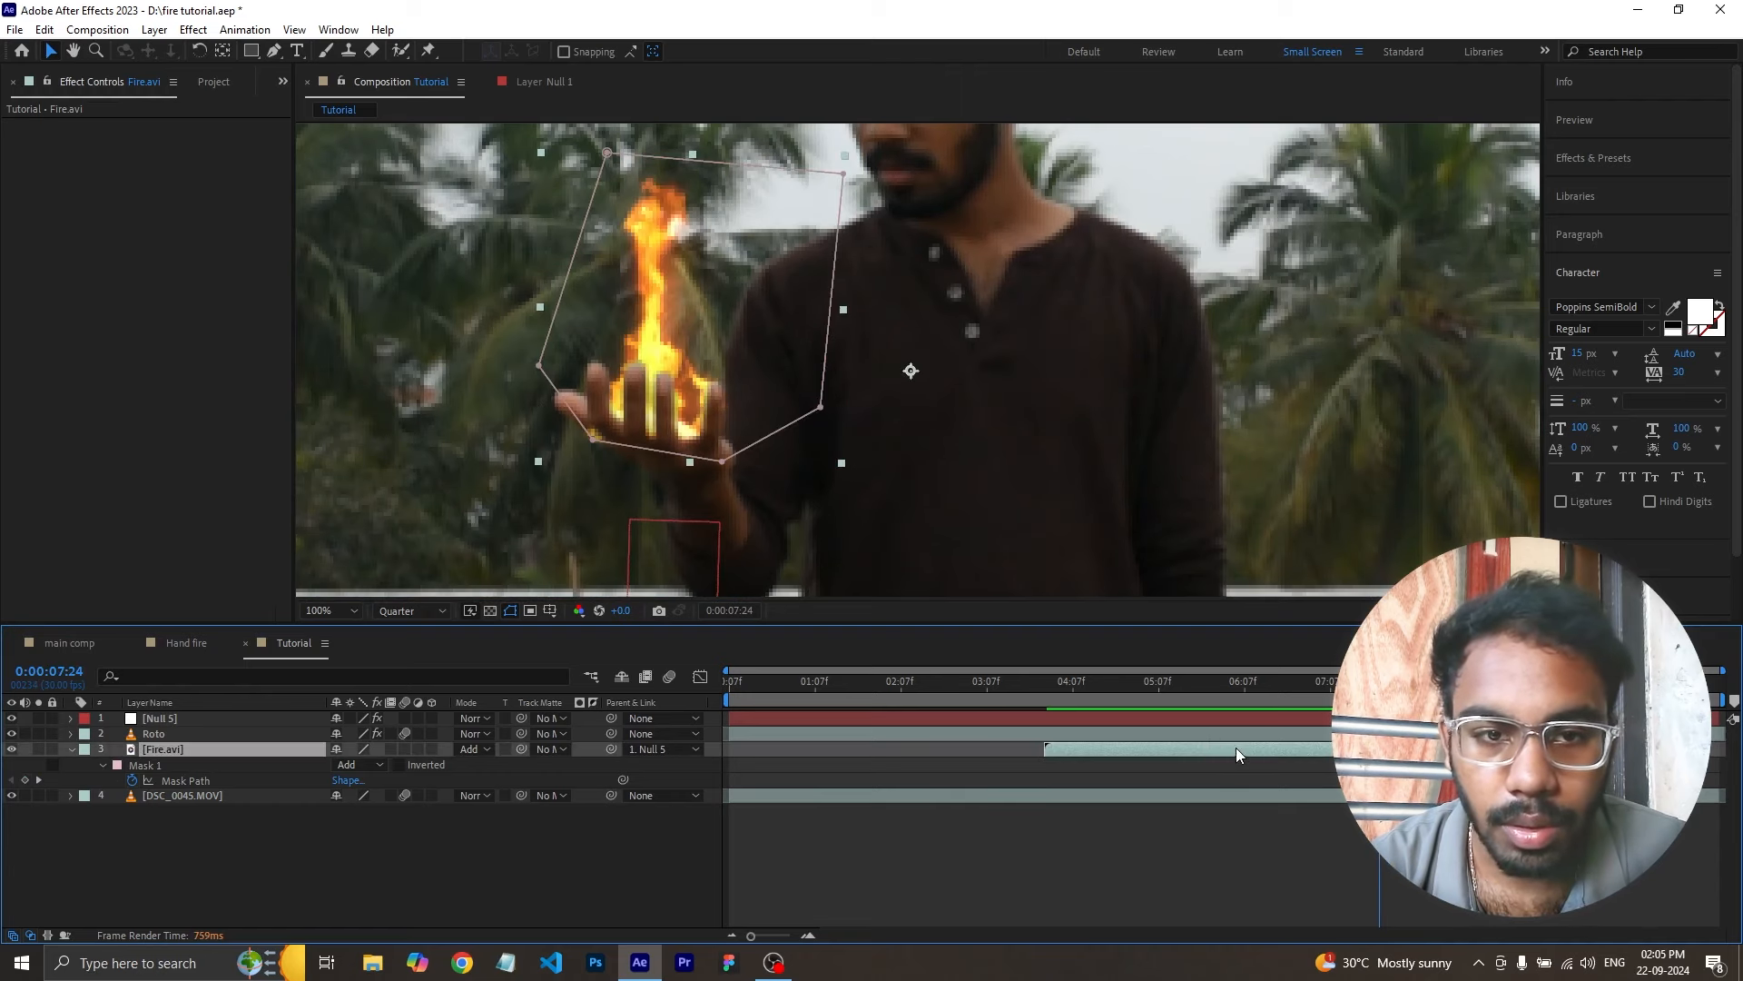
pyautogui.moveTo(592, 432); pyautogui.dragTo(606, 427)
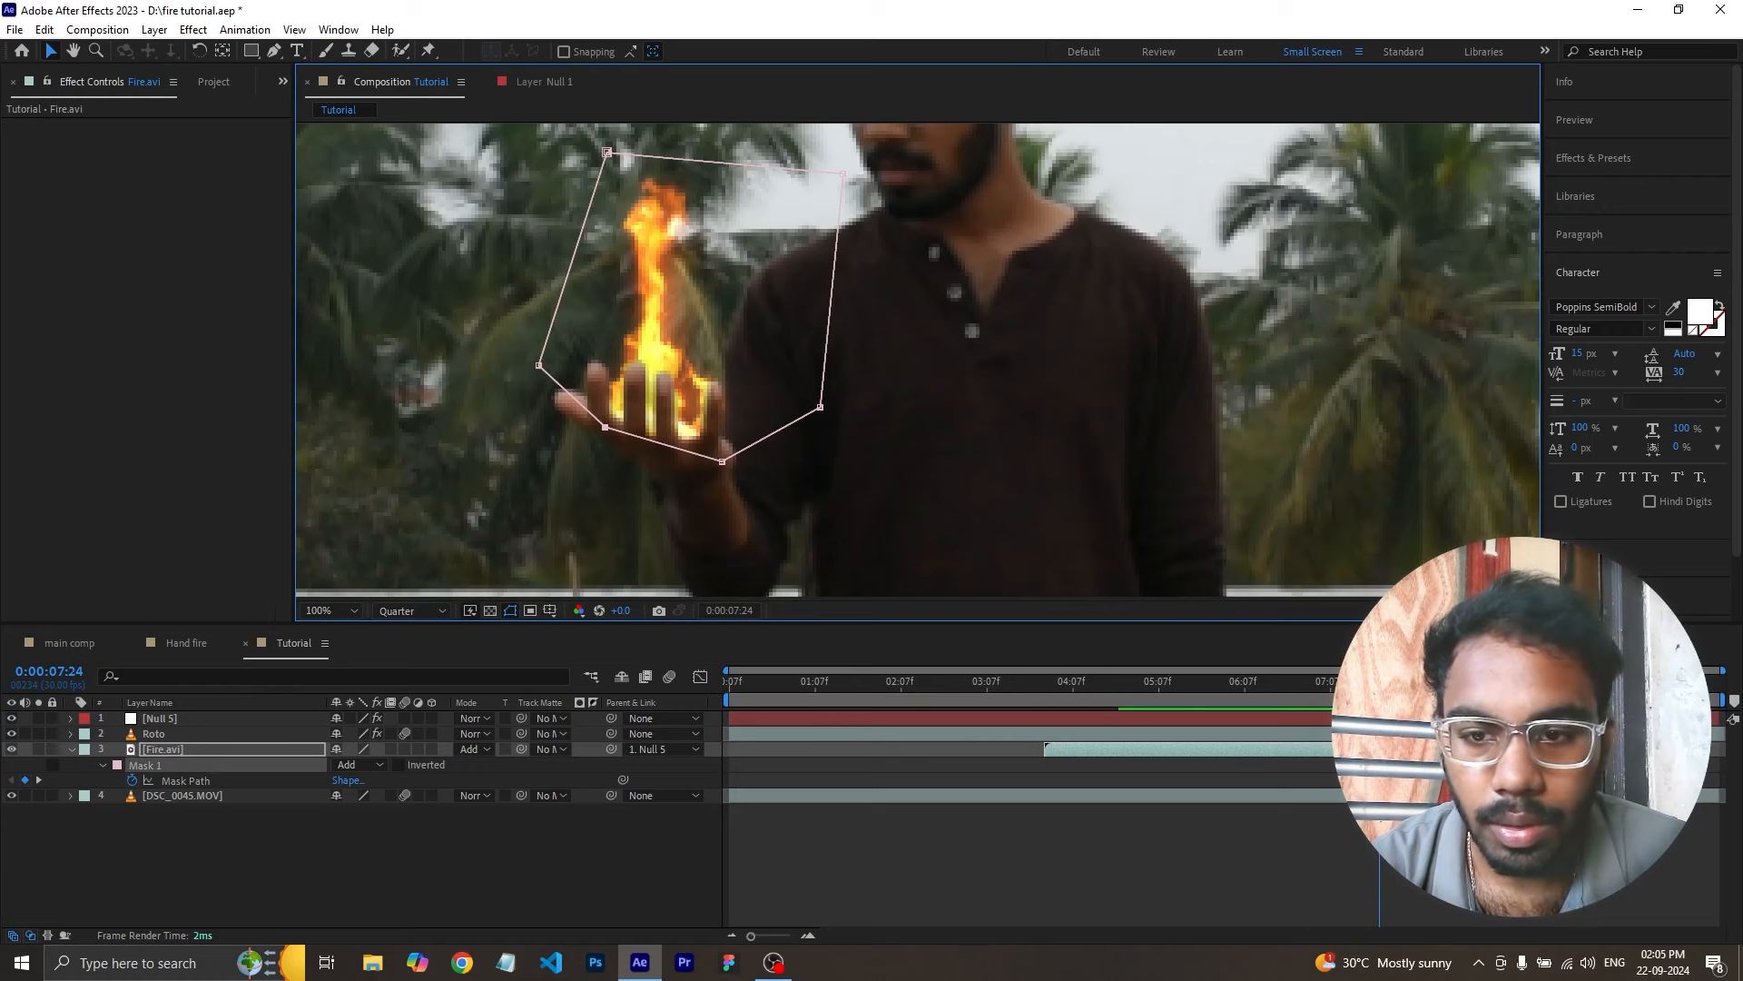
# - Check the fire mask at 0:00:07:12 and 0:00:05:25, and preview the whole frame from 0:00:04:00
pyautogui.click(1345, 683)
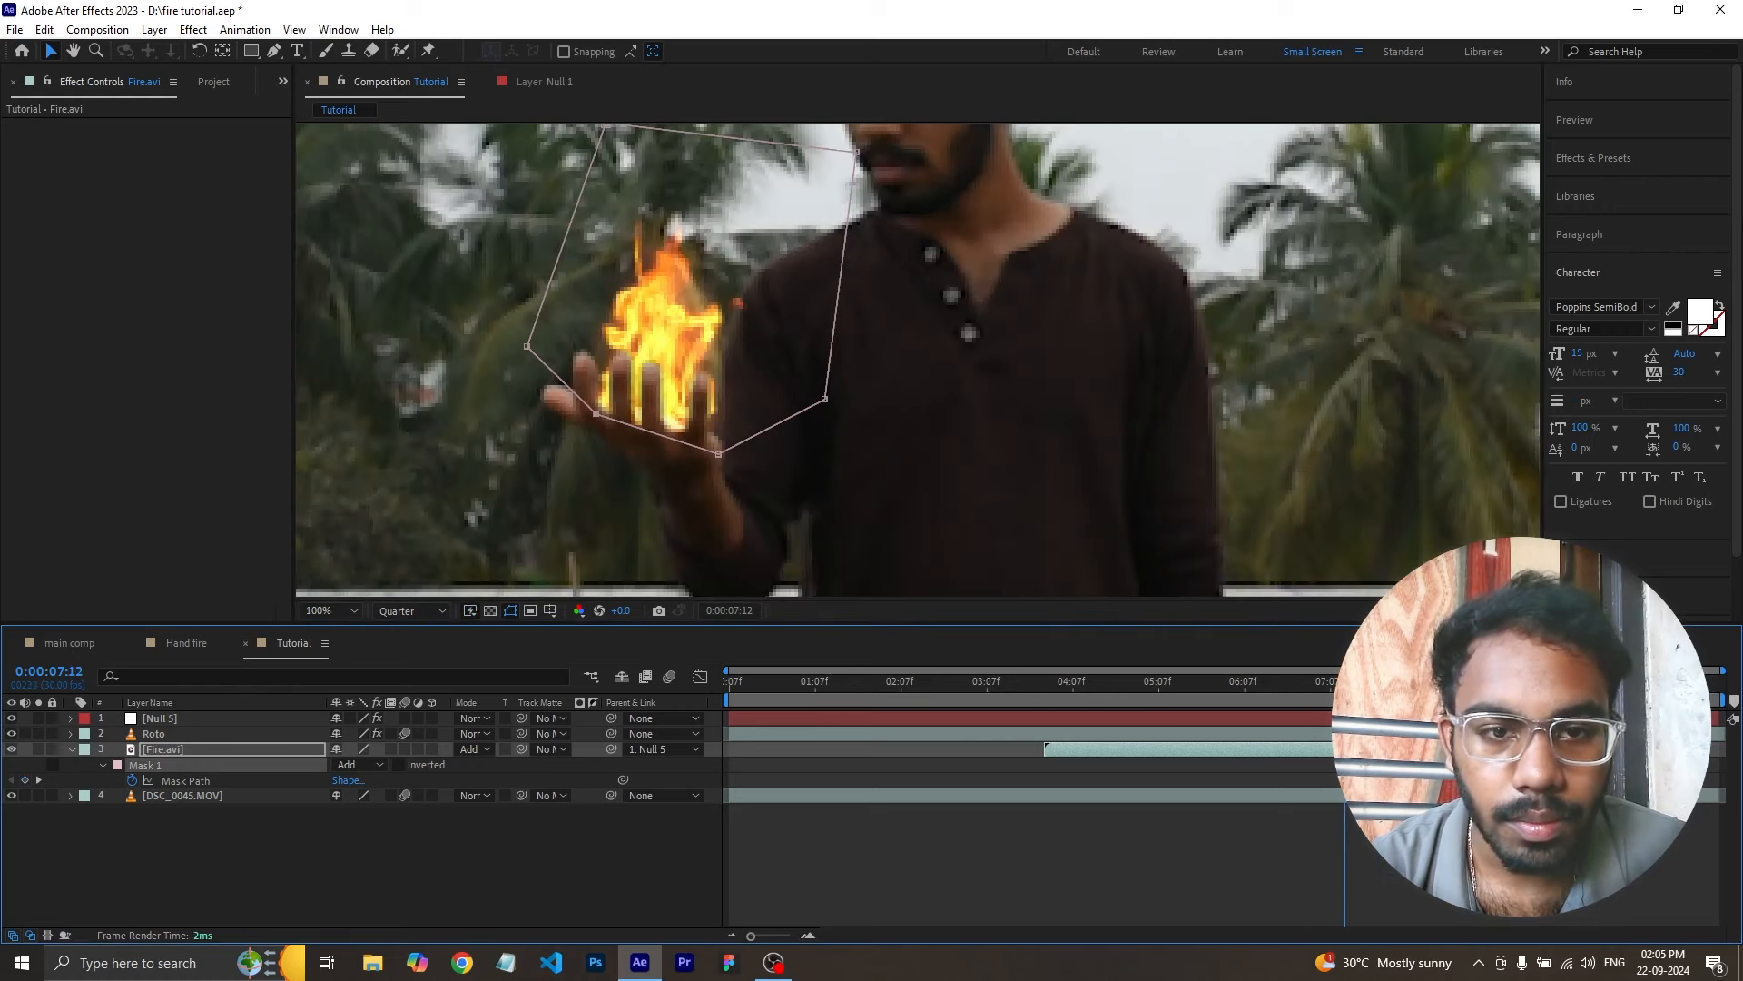
pyautogui.click(1206, 695)
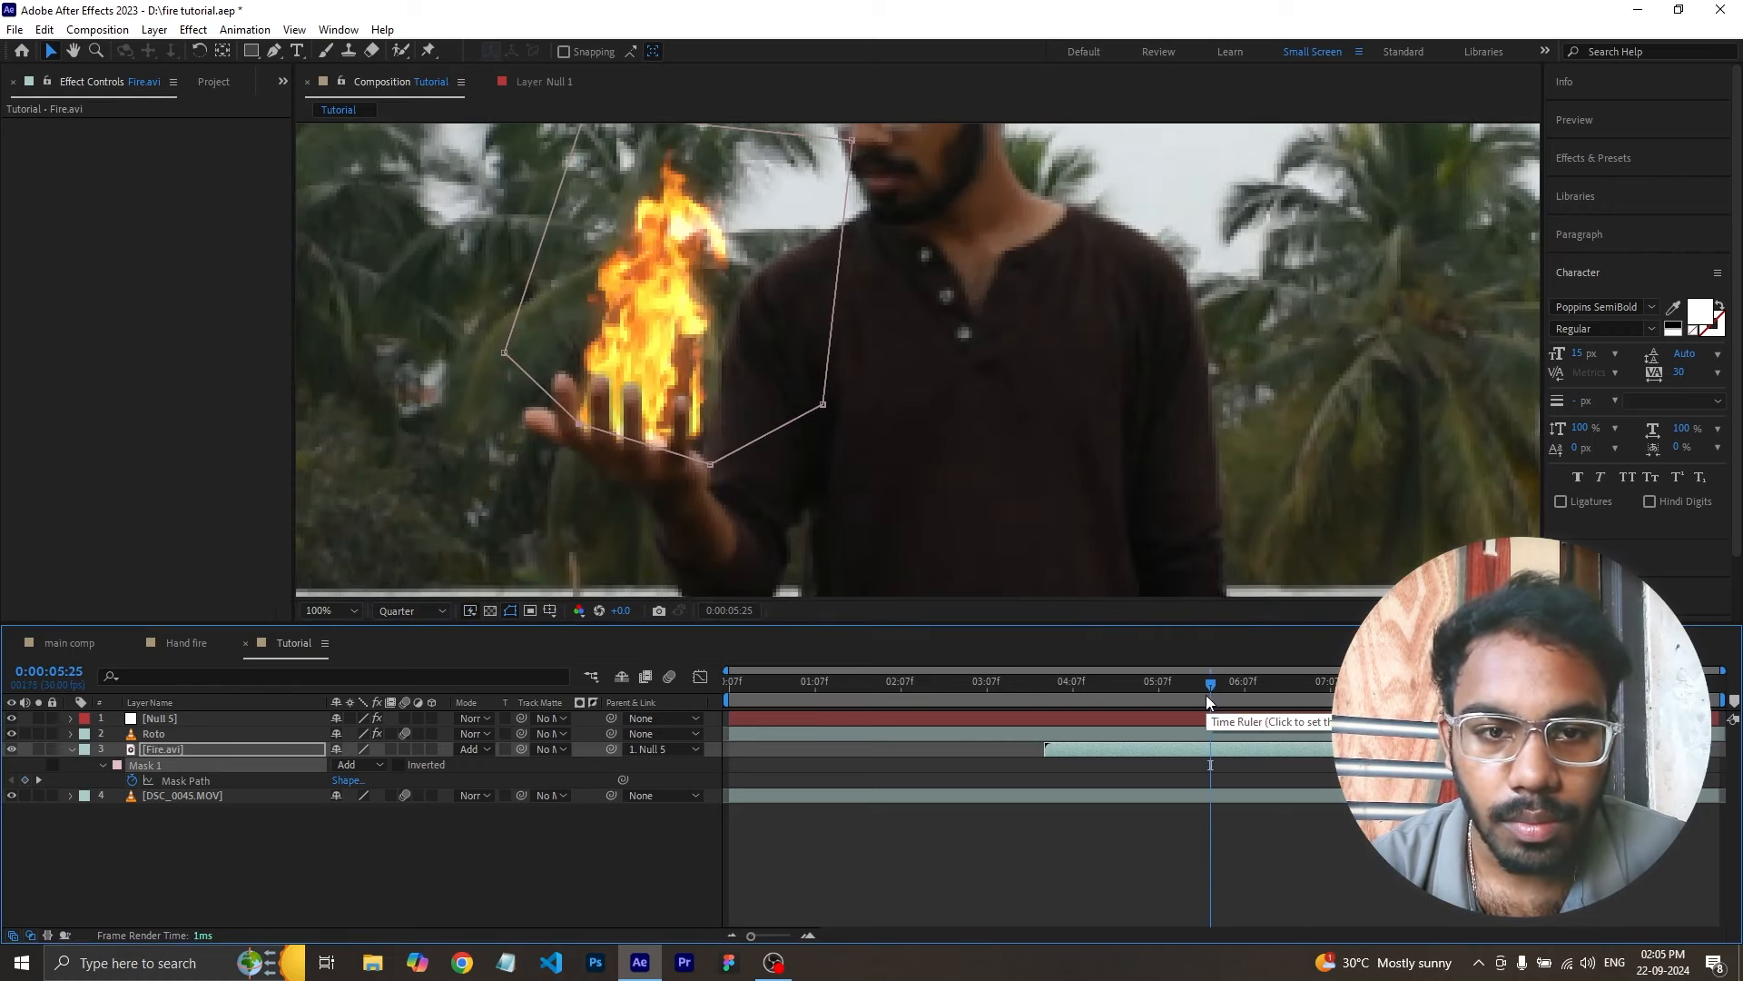
pyautogui.click(1035, 901)
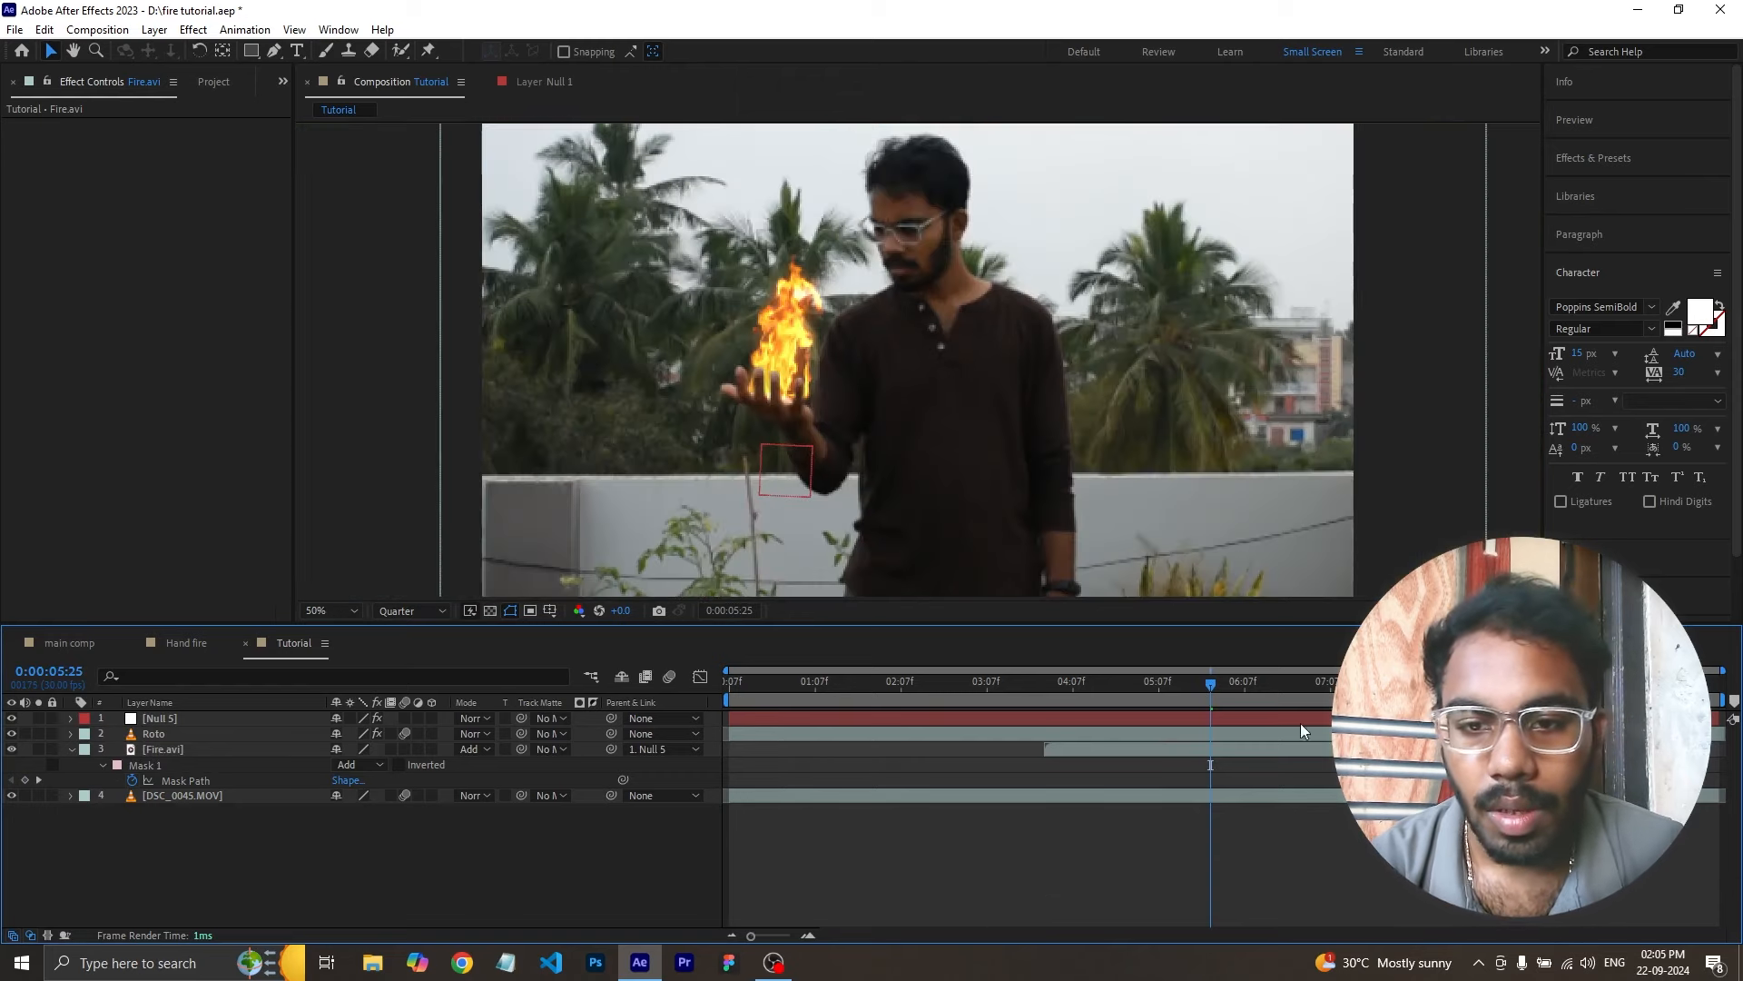
pyautogui.moveTo(1166, 690); pyautogui.dragTo(1053, 705)
pyautogui.press('space')
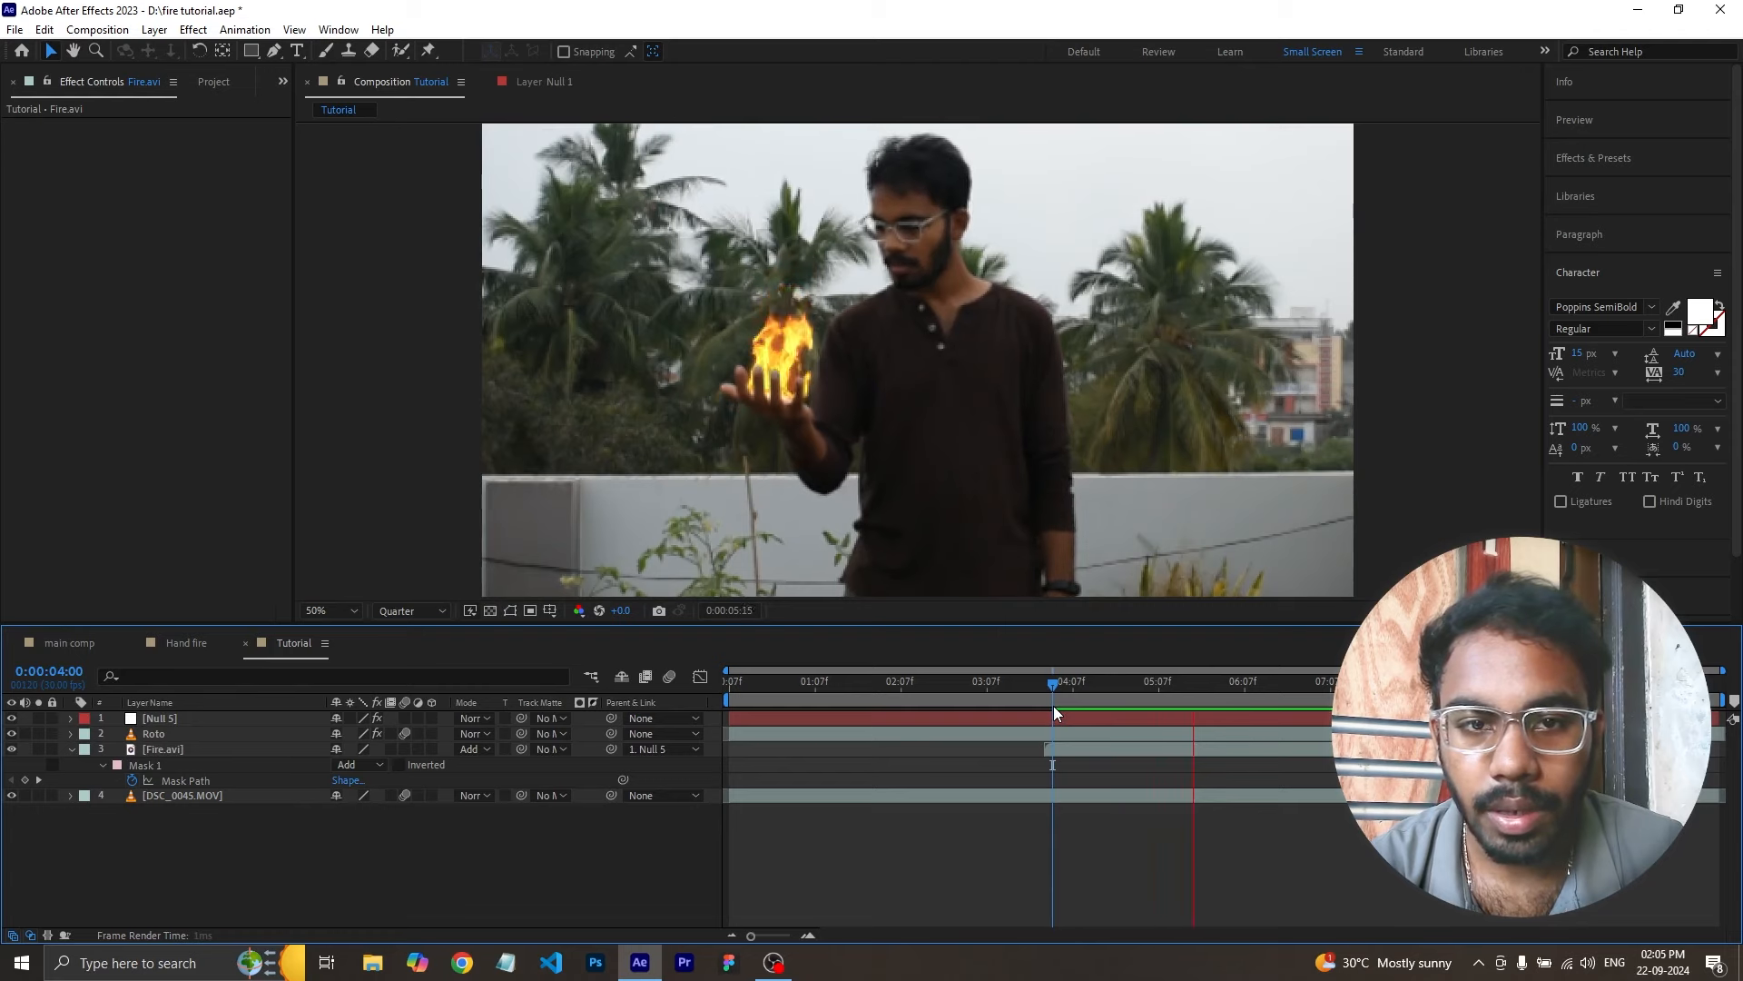
pyautogui.press('space')
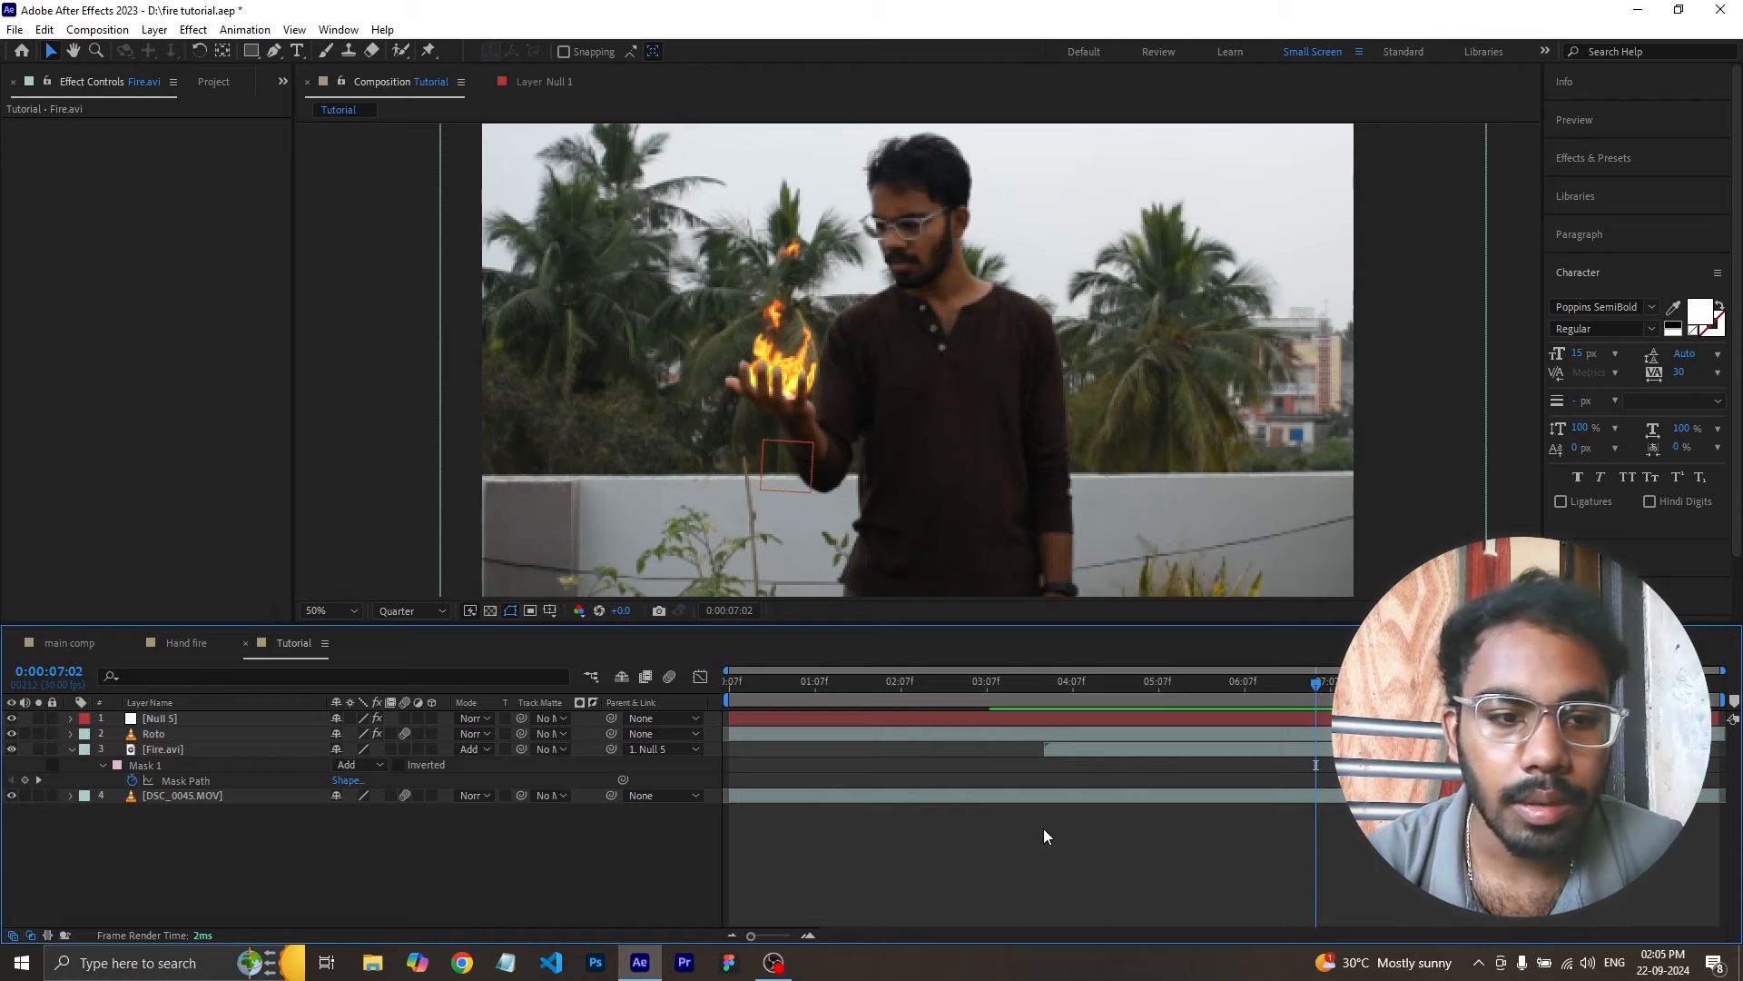
# - Create a new adjustment layer above all layers in the Tutorial composition
pyautogui.rightClick(901, 817)
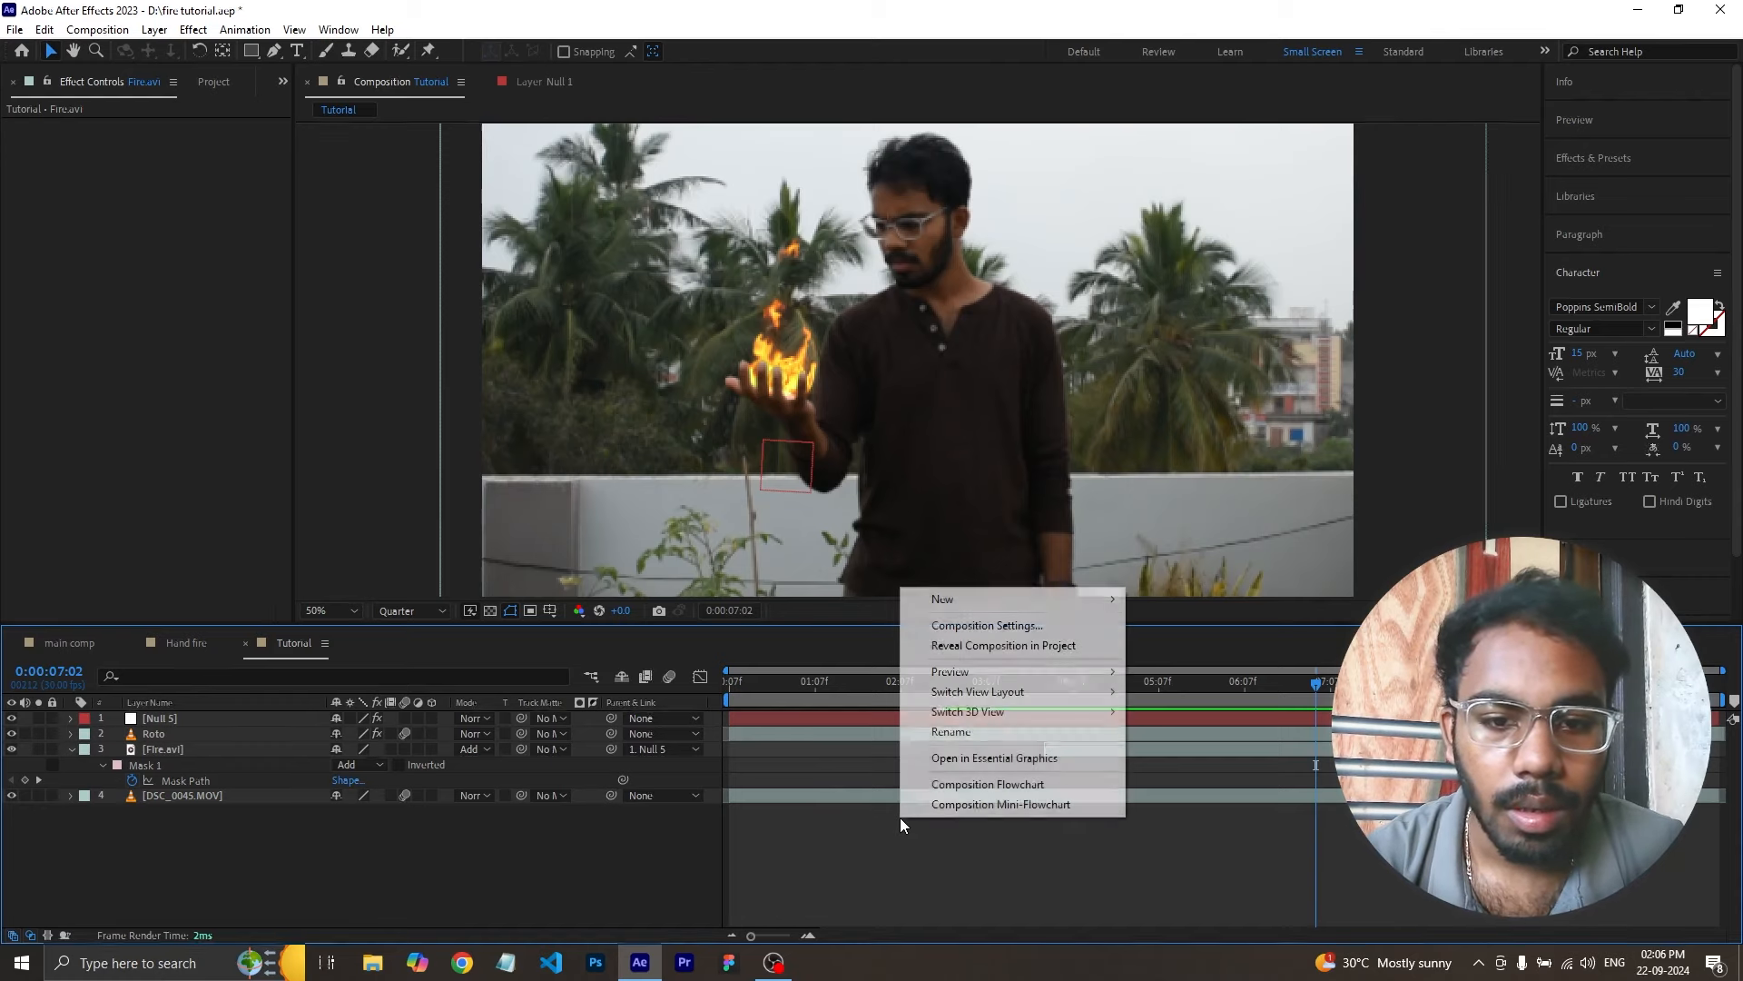
pyautogui.moveTo(979, 603)
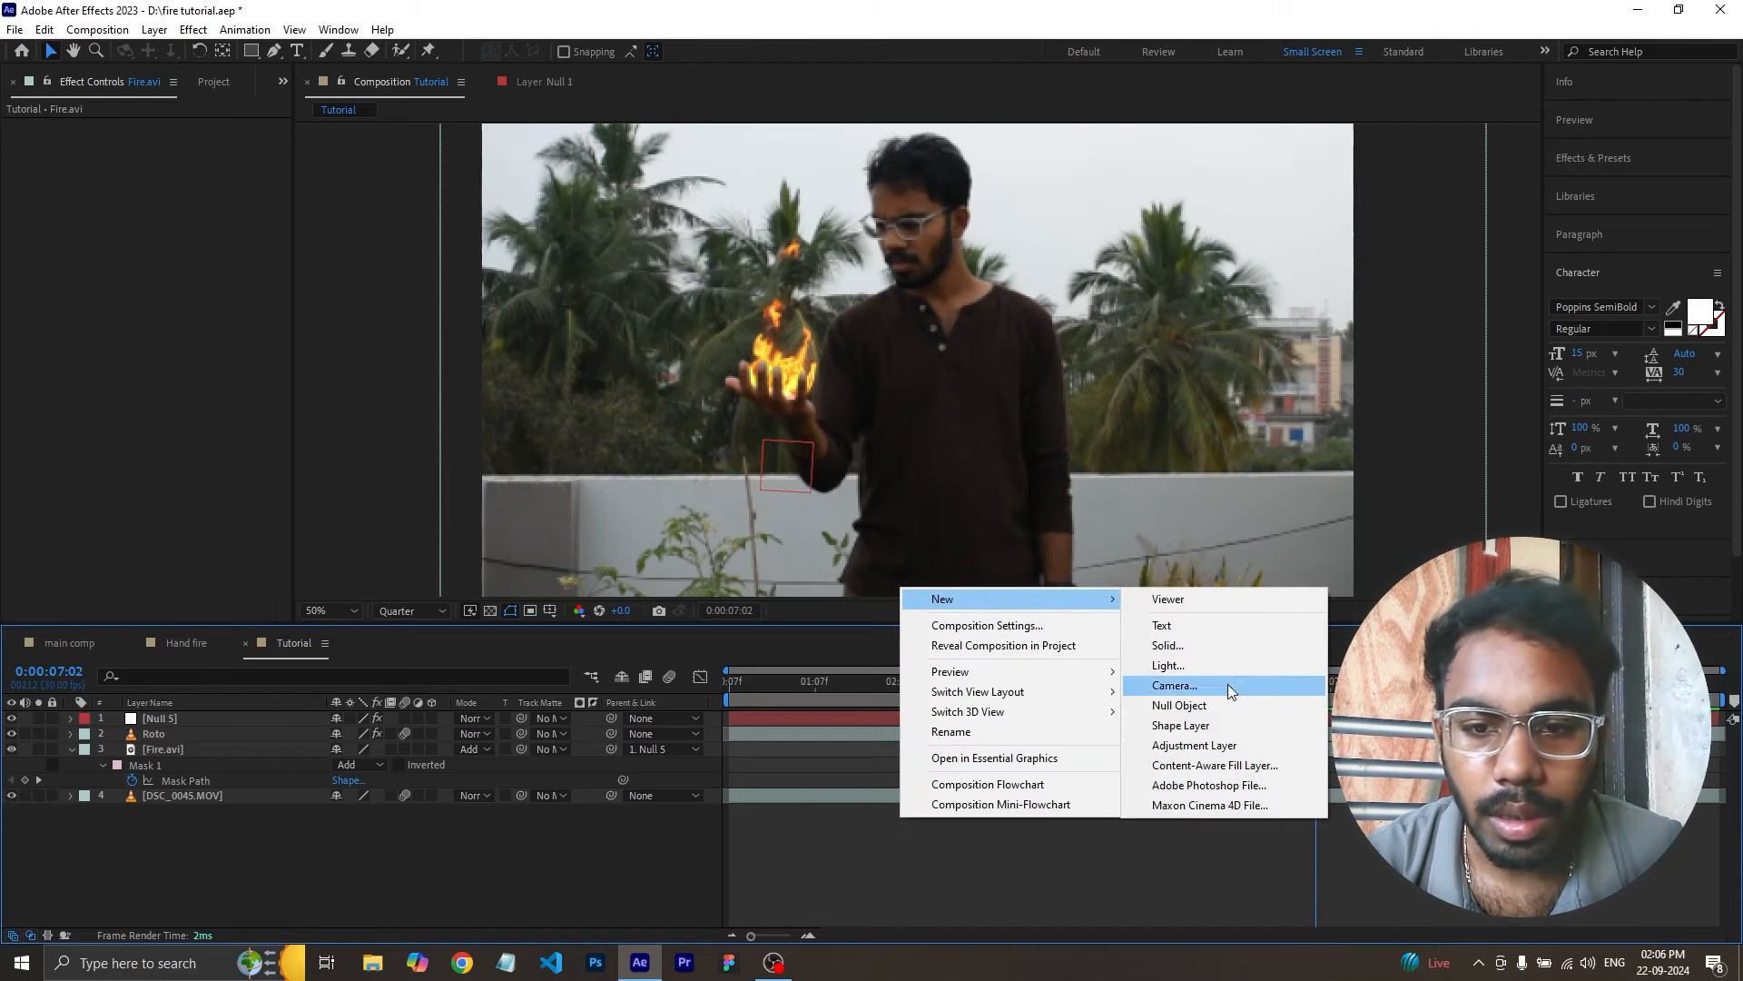
pyautogui.click(1222, 746)
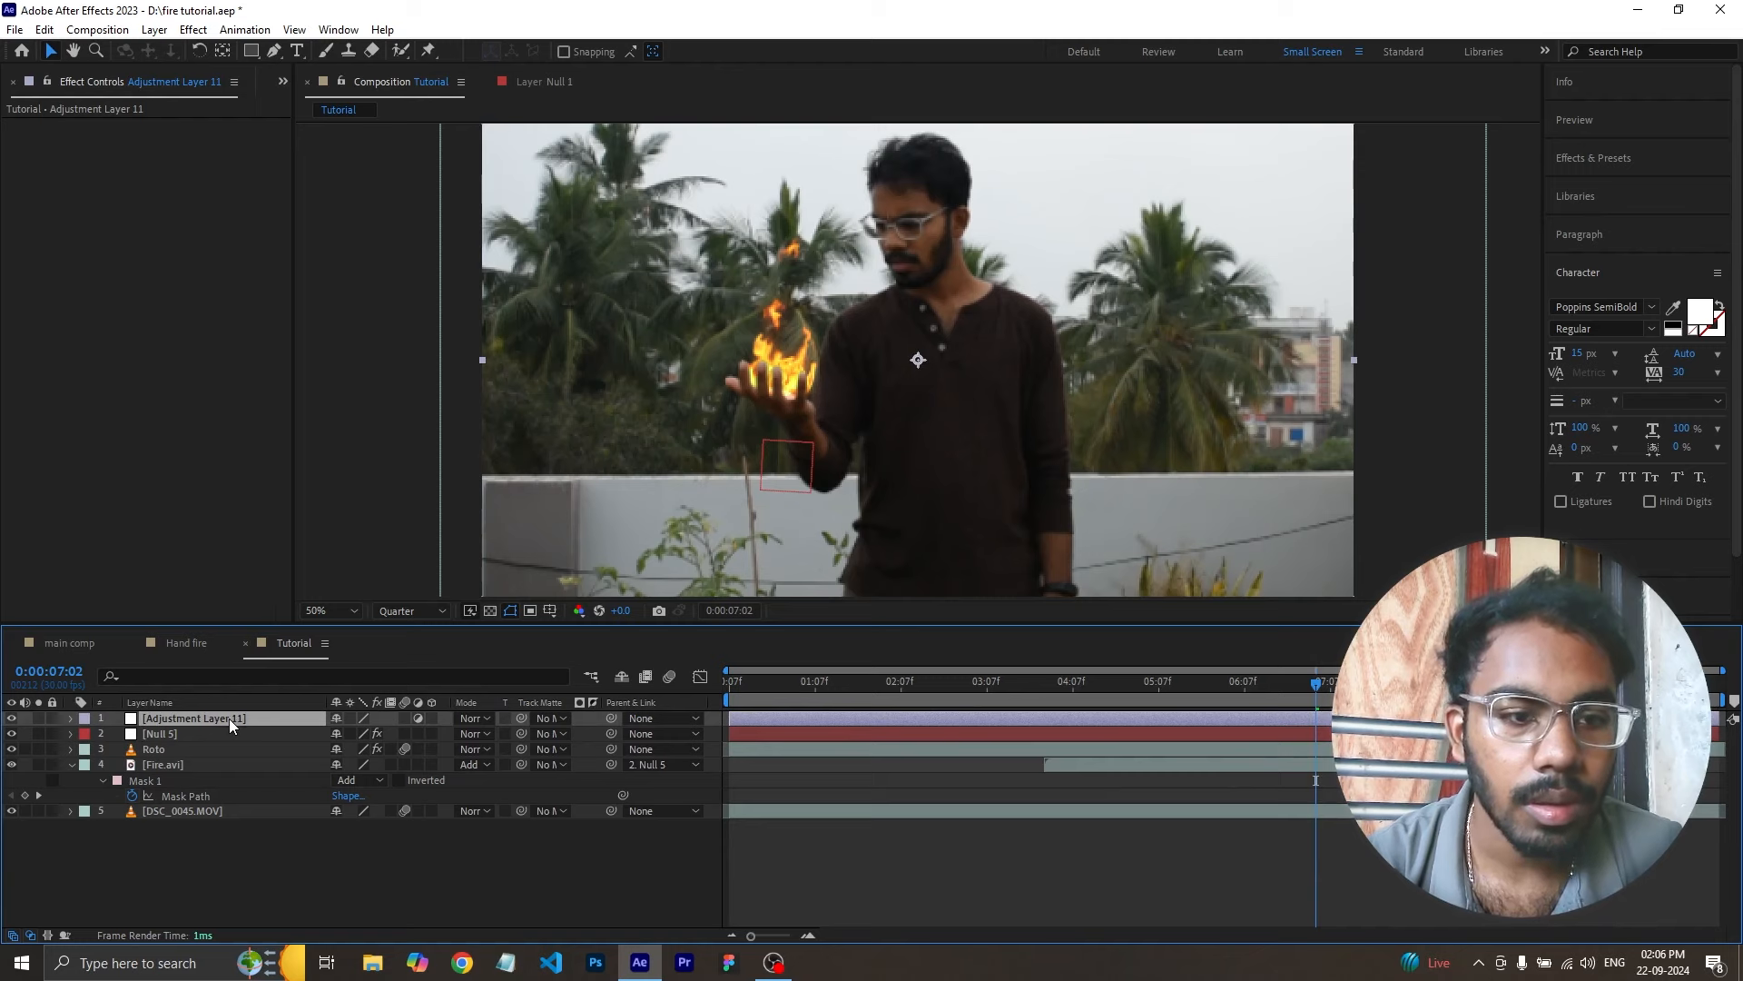
# - Apply the Brightness & Contrast effect to the adjustment layer and set its Brightness to -102
pyautogui.hotkey('ctrl', 'space')
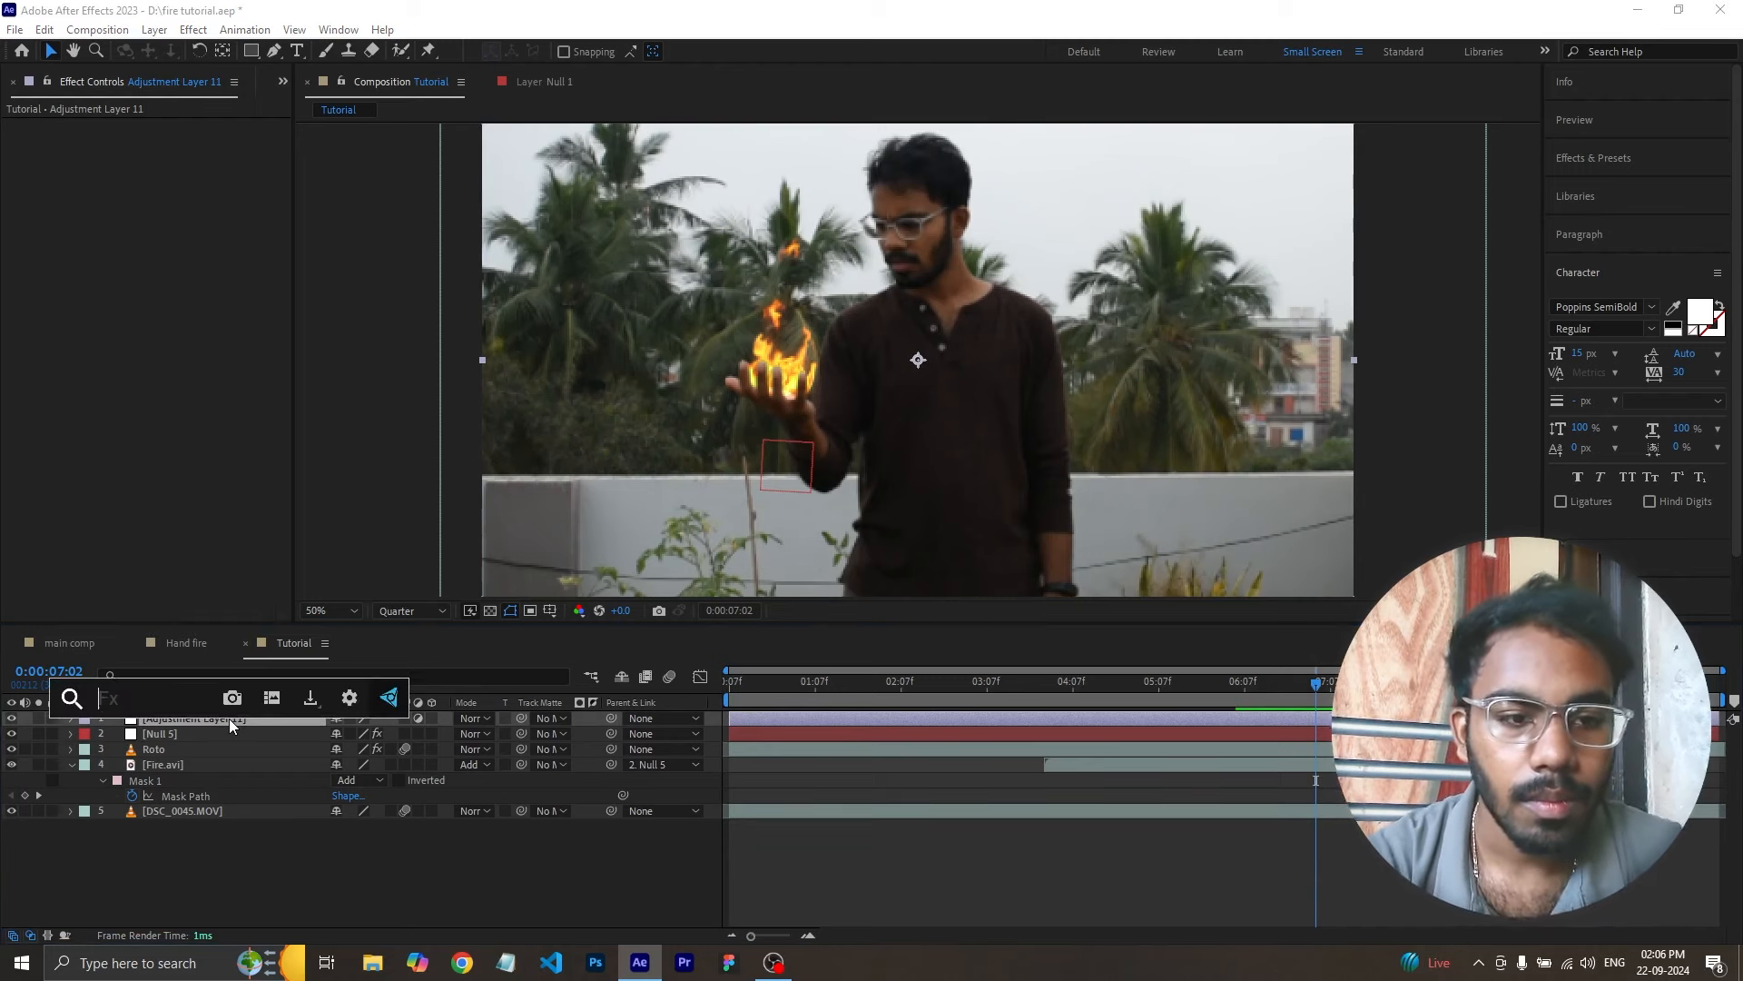
pyautogui.write('br')
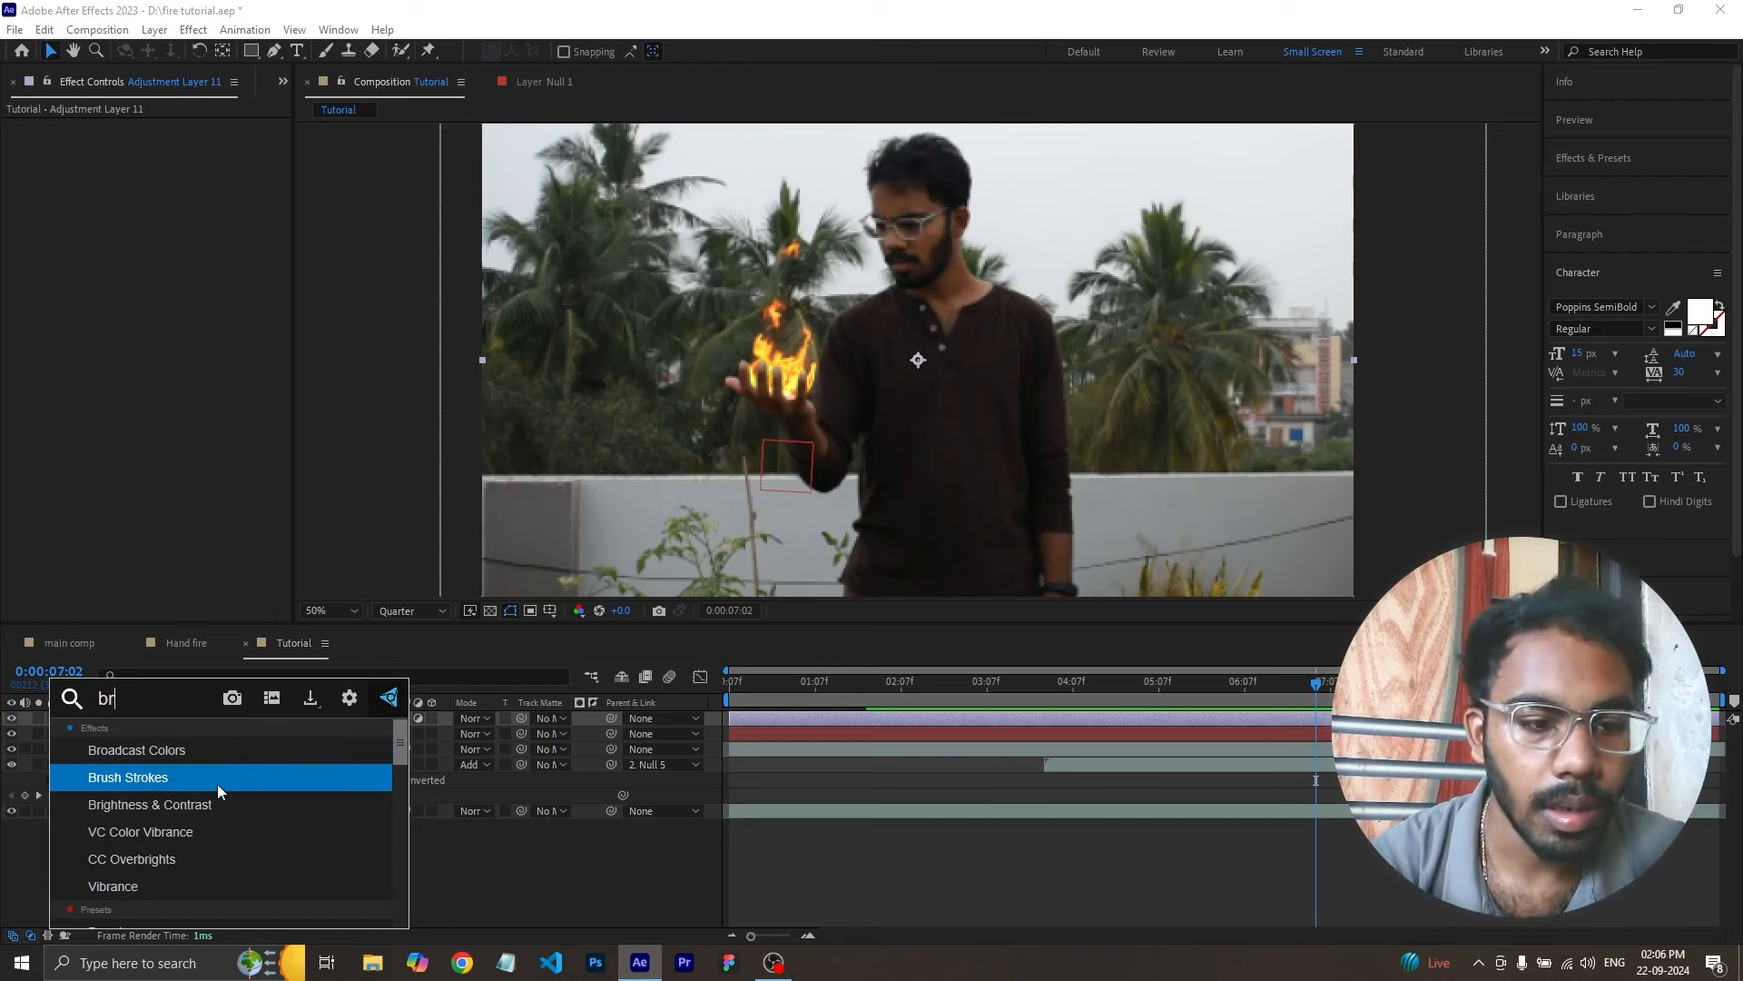
pyautogui.click(211, 798)
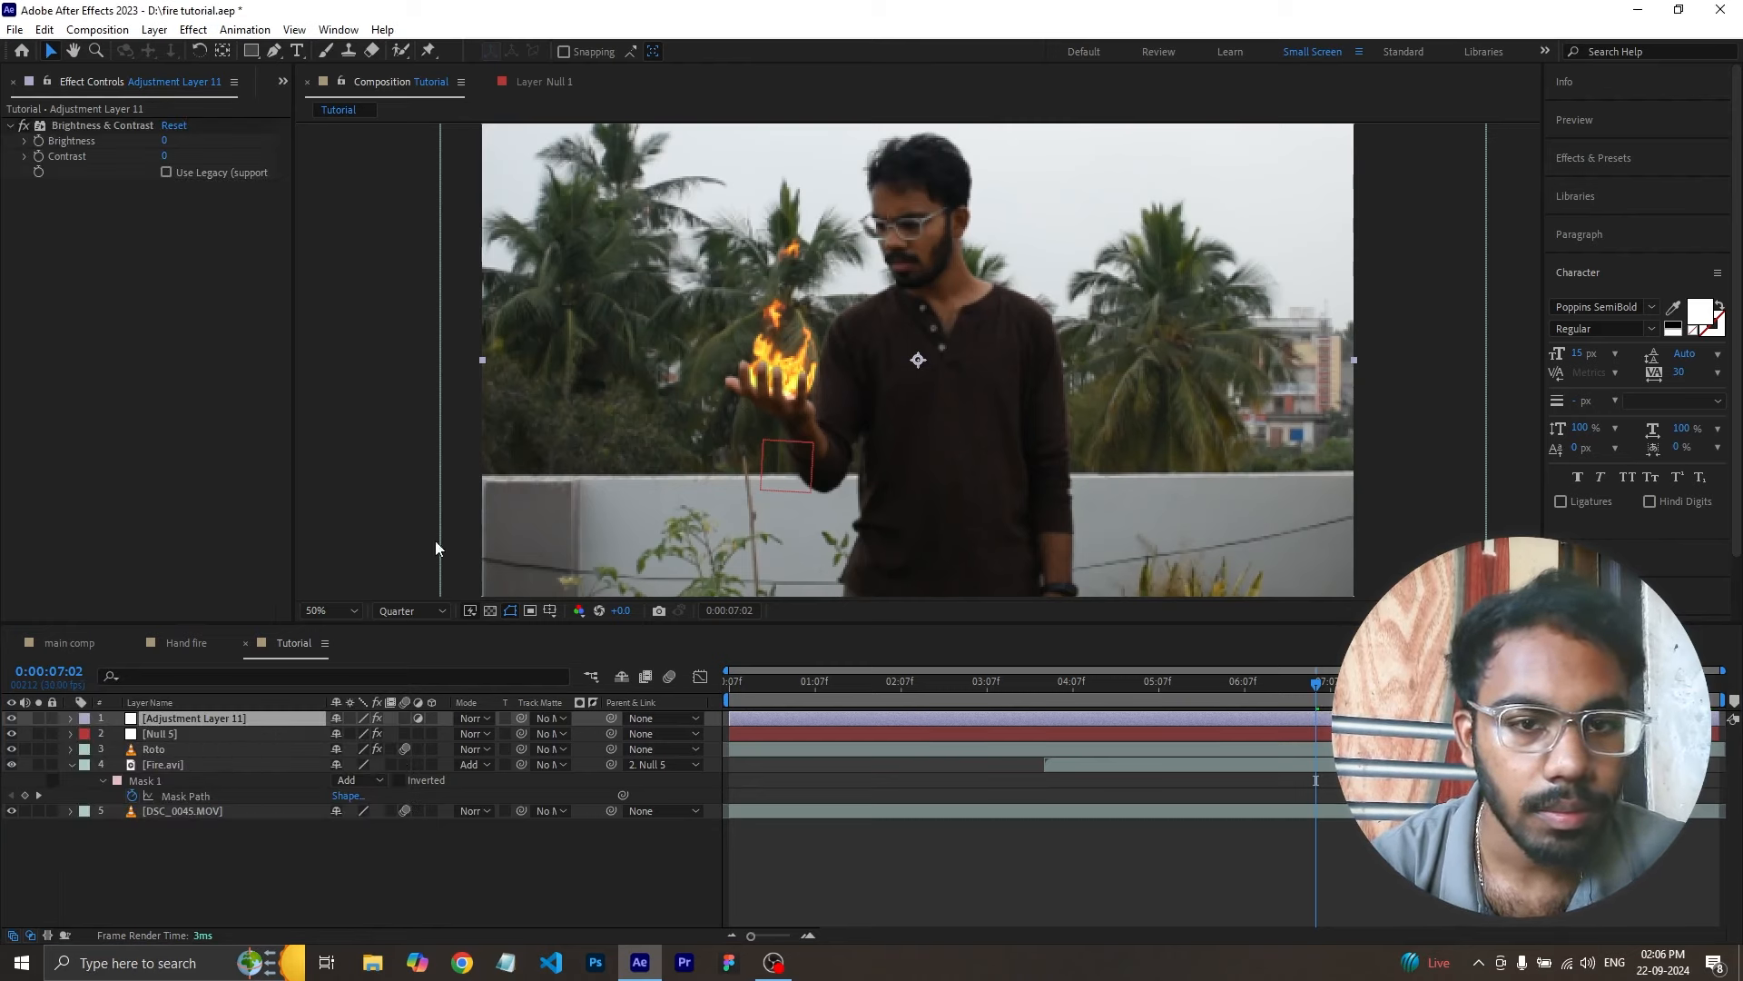
pyautogui.moveTo(167, 141); pyautogui.dragTo(58, 158)
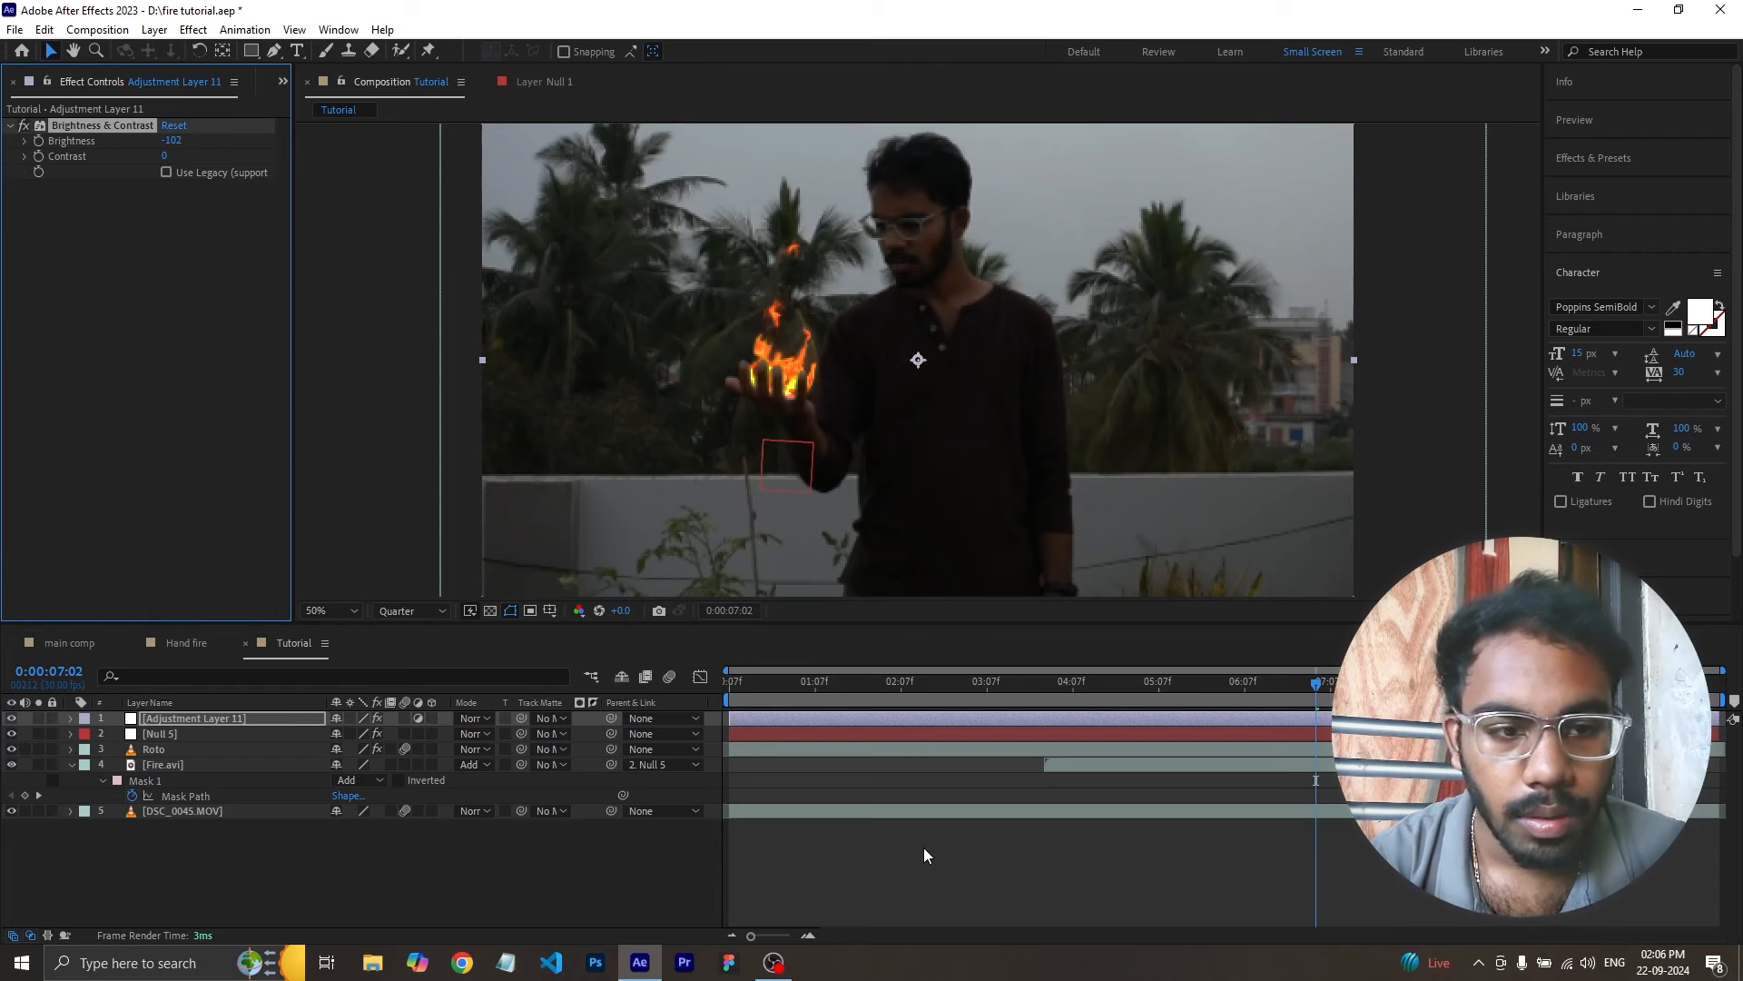
# - Duplicate the darkening adjustment layer and get the Pen tool ready for masking the copy
pyautogui.click(247, 718)
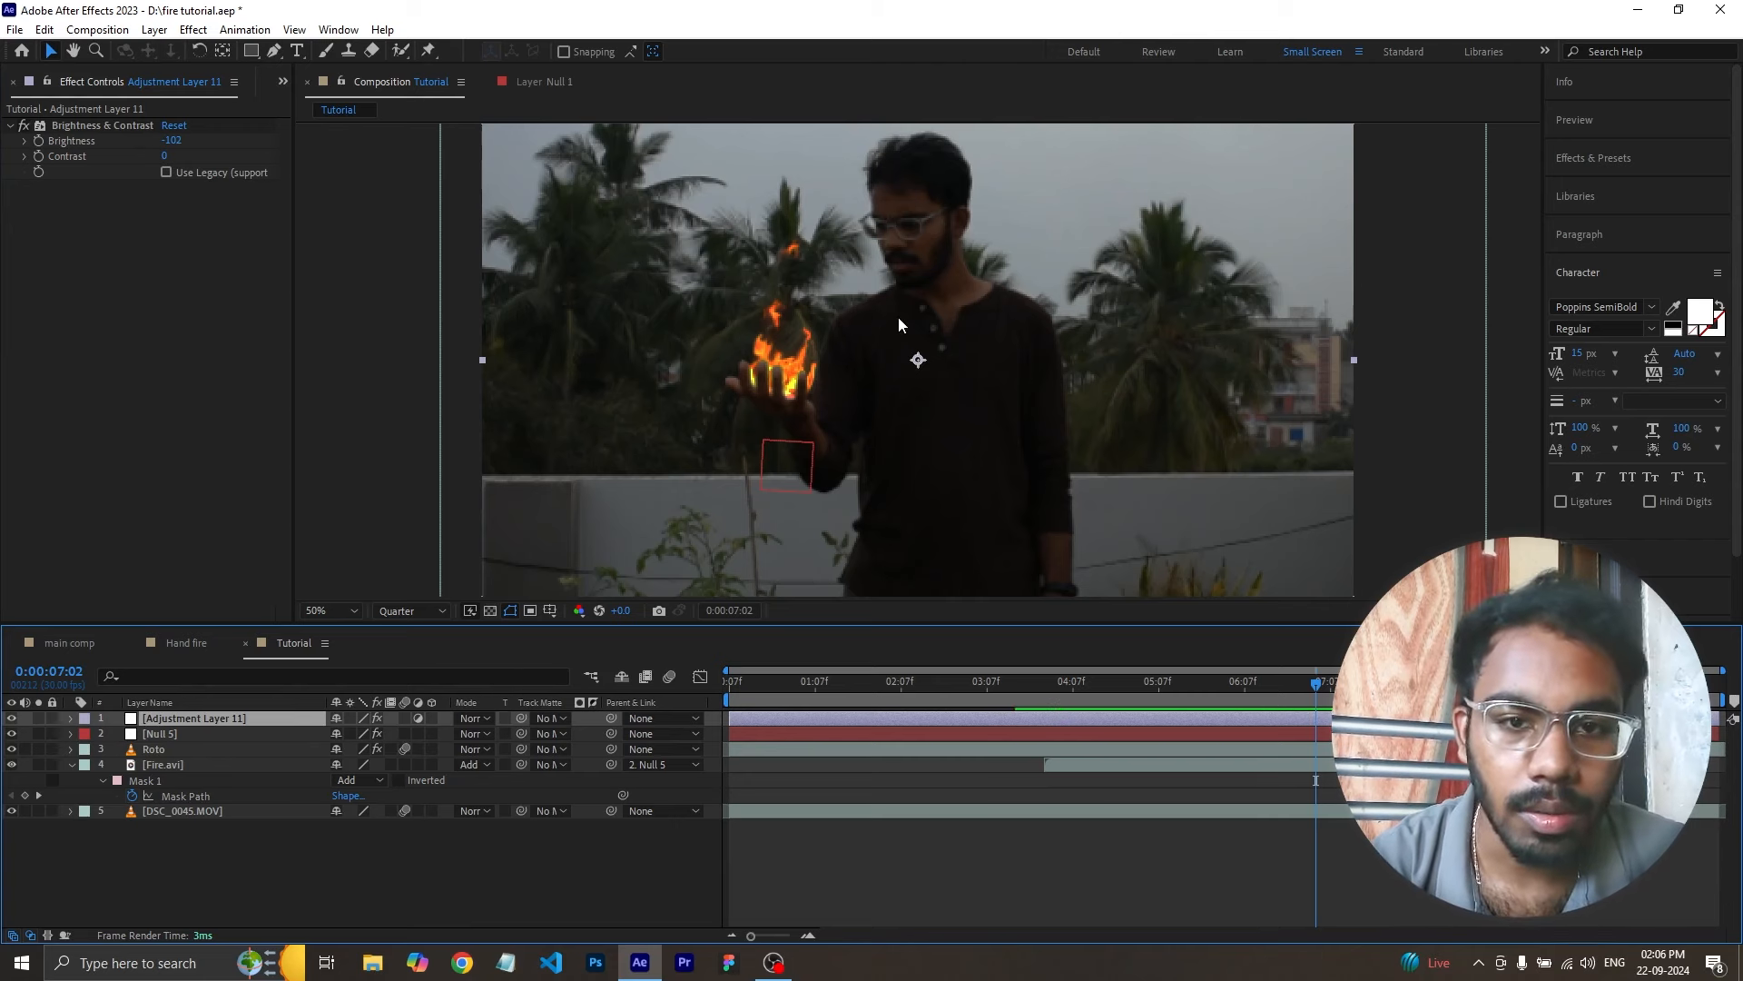
pyautogui.click(274, 51)
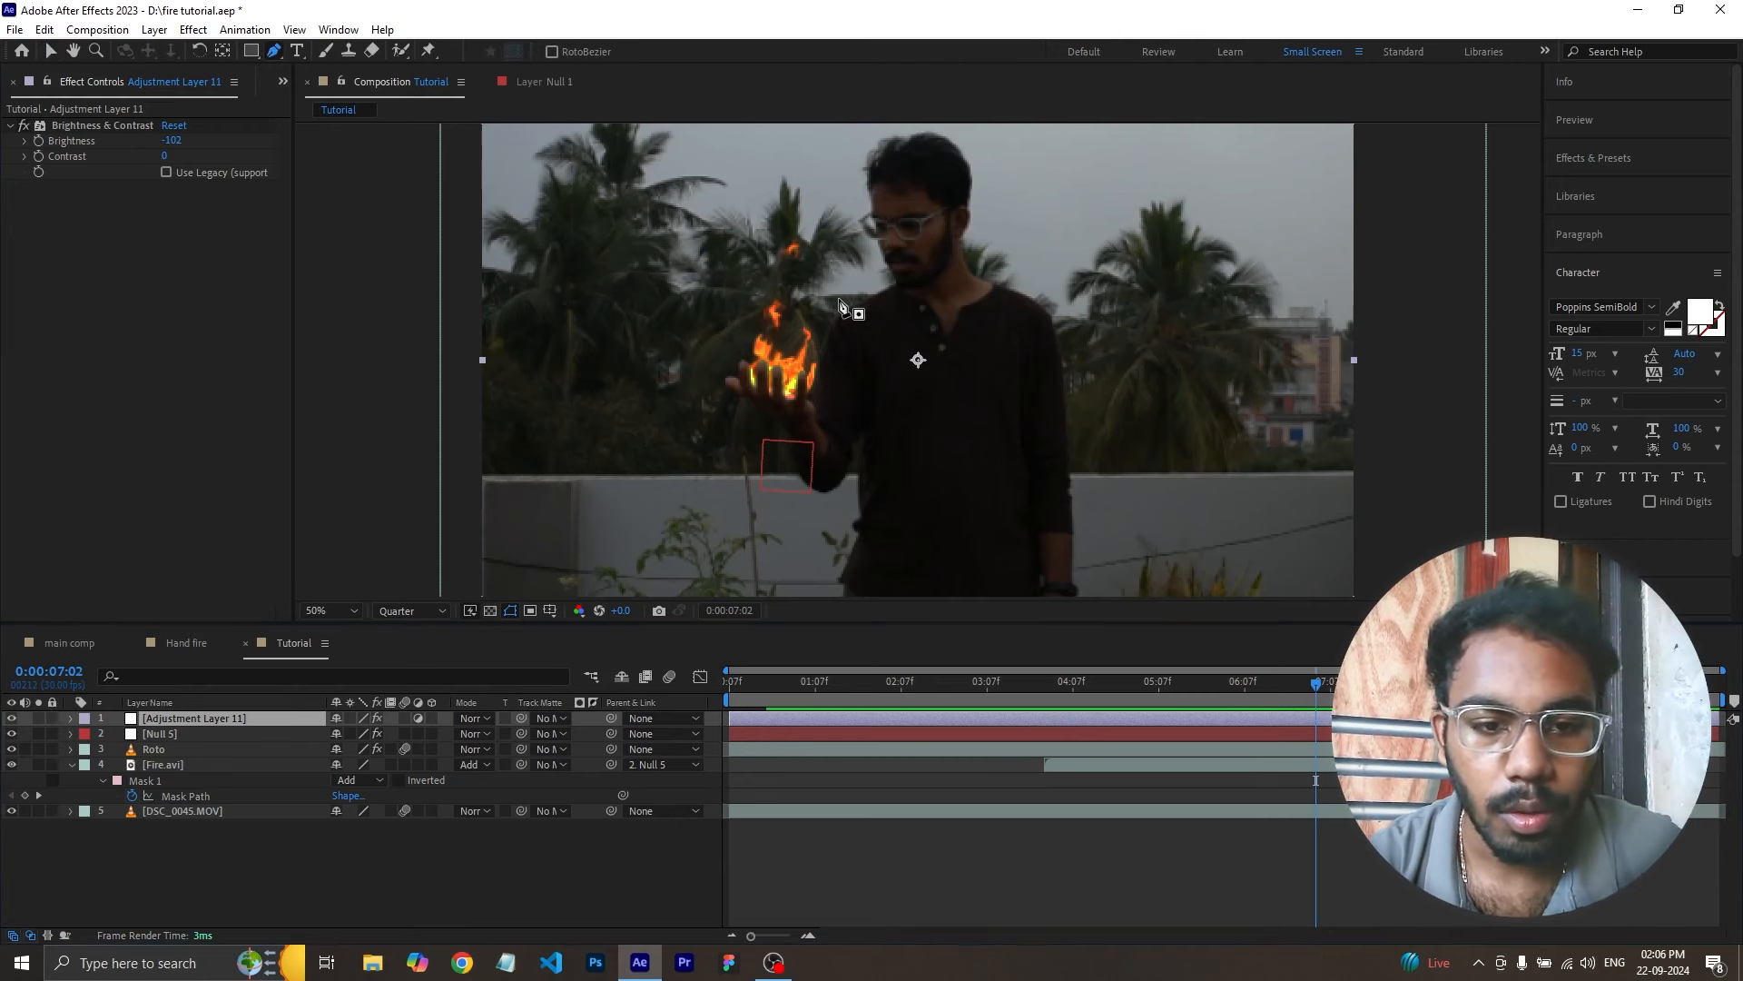
pyautogui.hotkey('ctrl', 'd')
# - Draw a closed five-point mask around the man's head and upper chest on the top adjustment layer, and show its Mask Feather
pyautogui.click(842, 189)
pyautogui.click(852, 345)
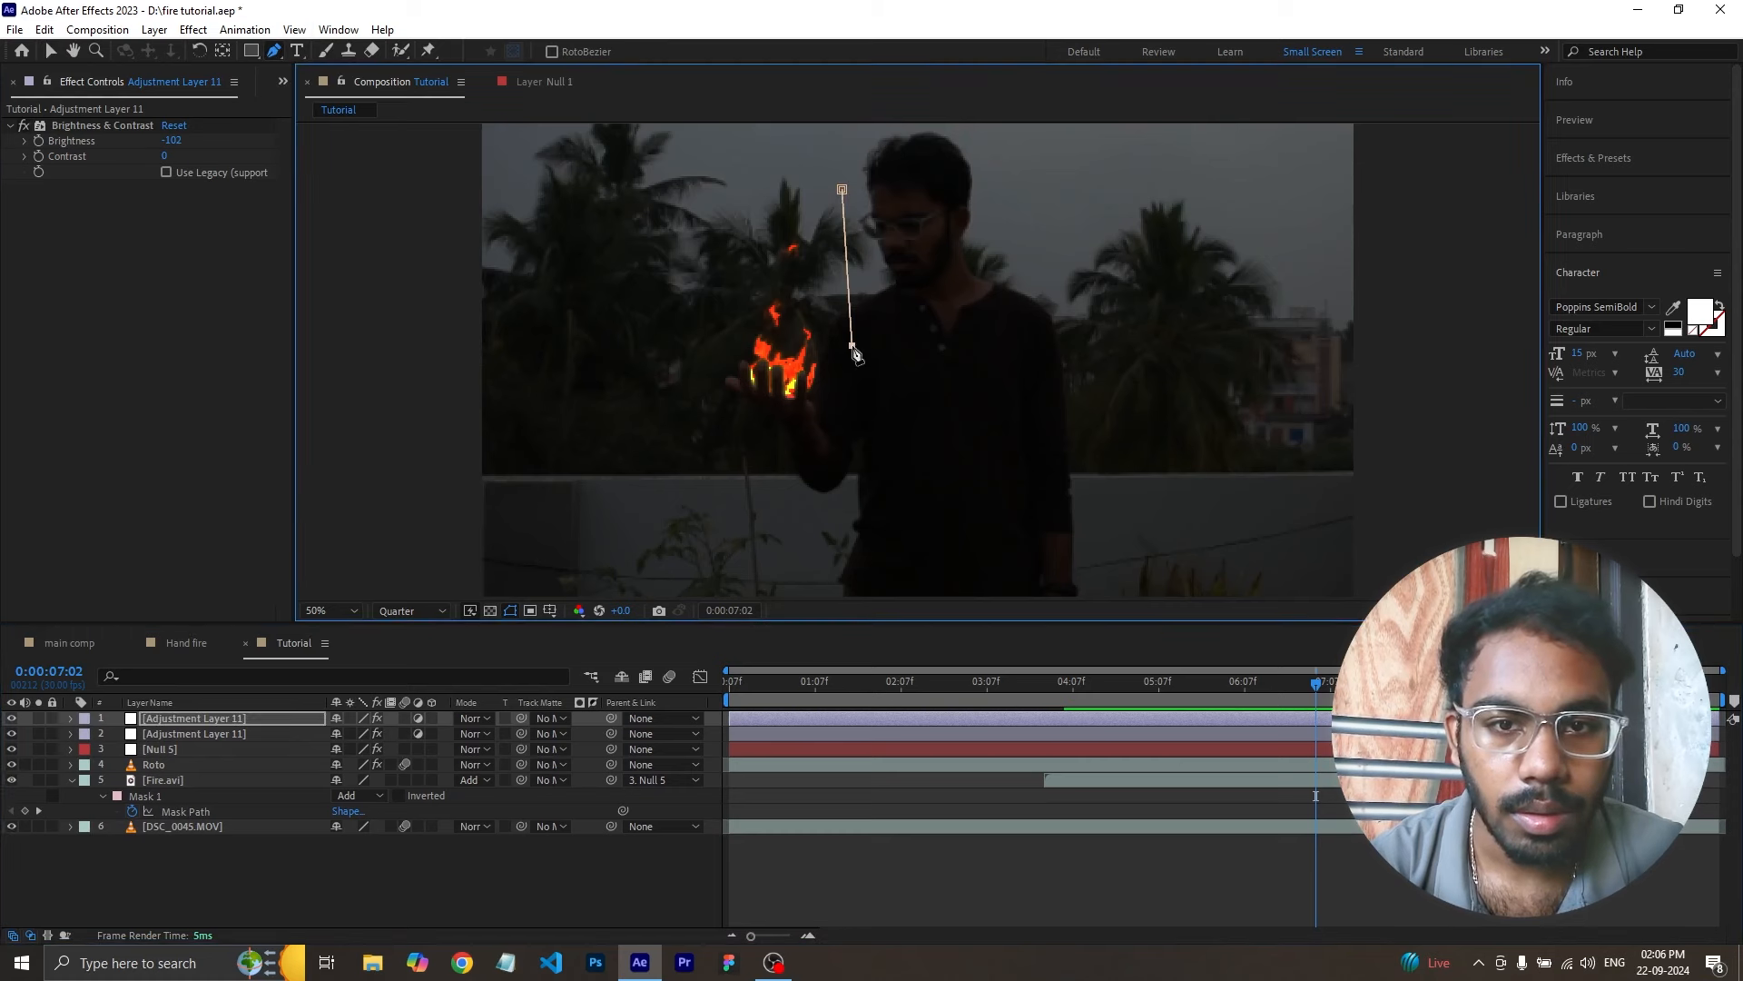
pyautogui.click(955, 353)
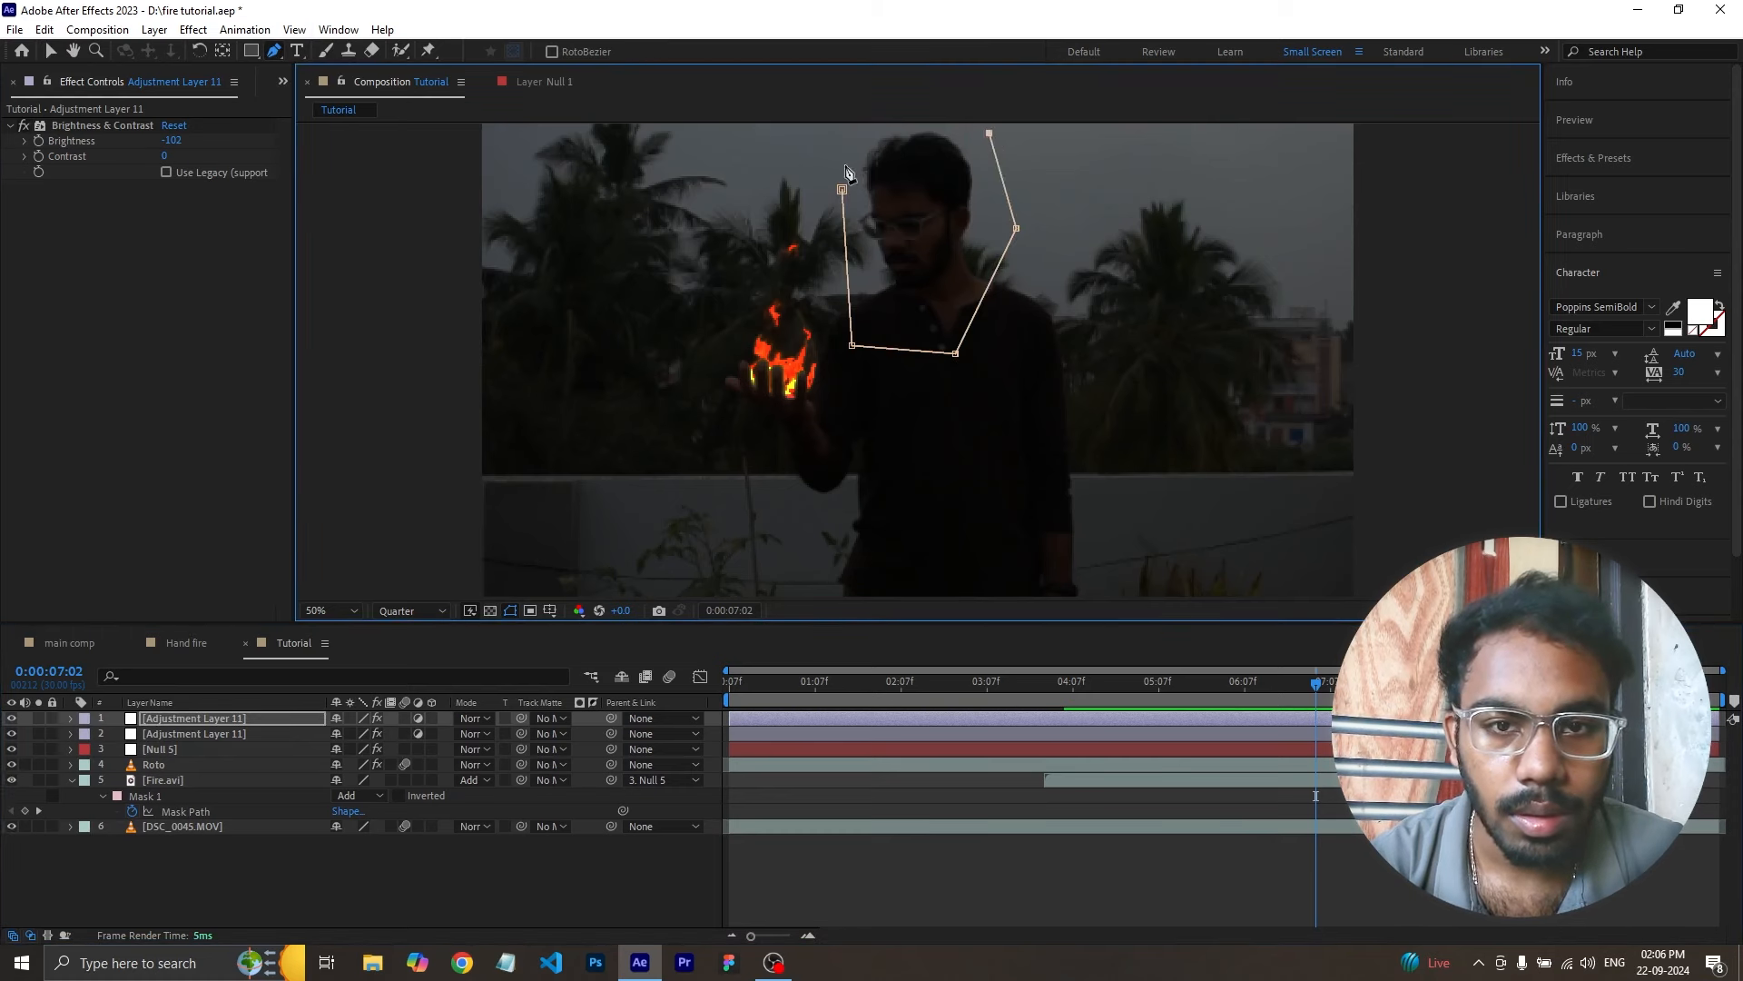
pyautogui.click(841, 189)
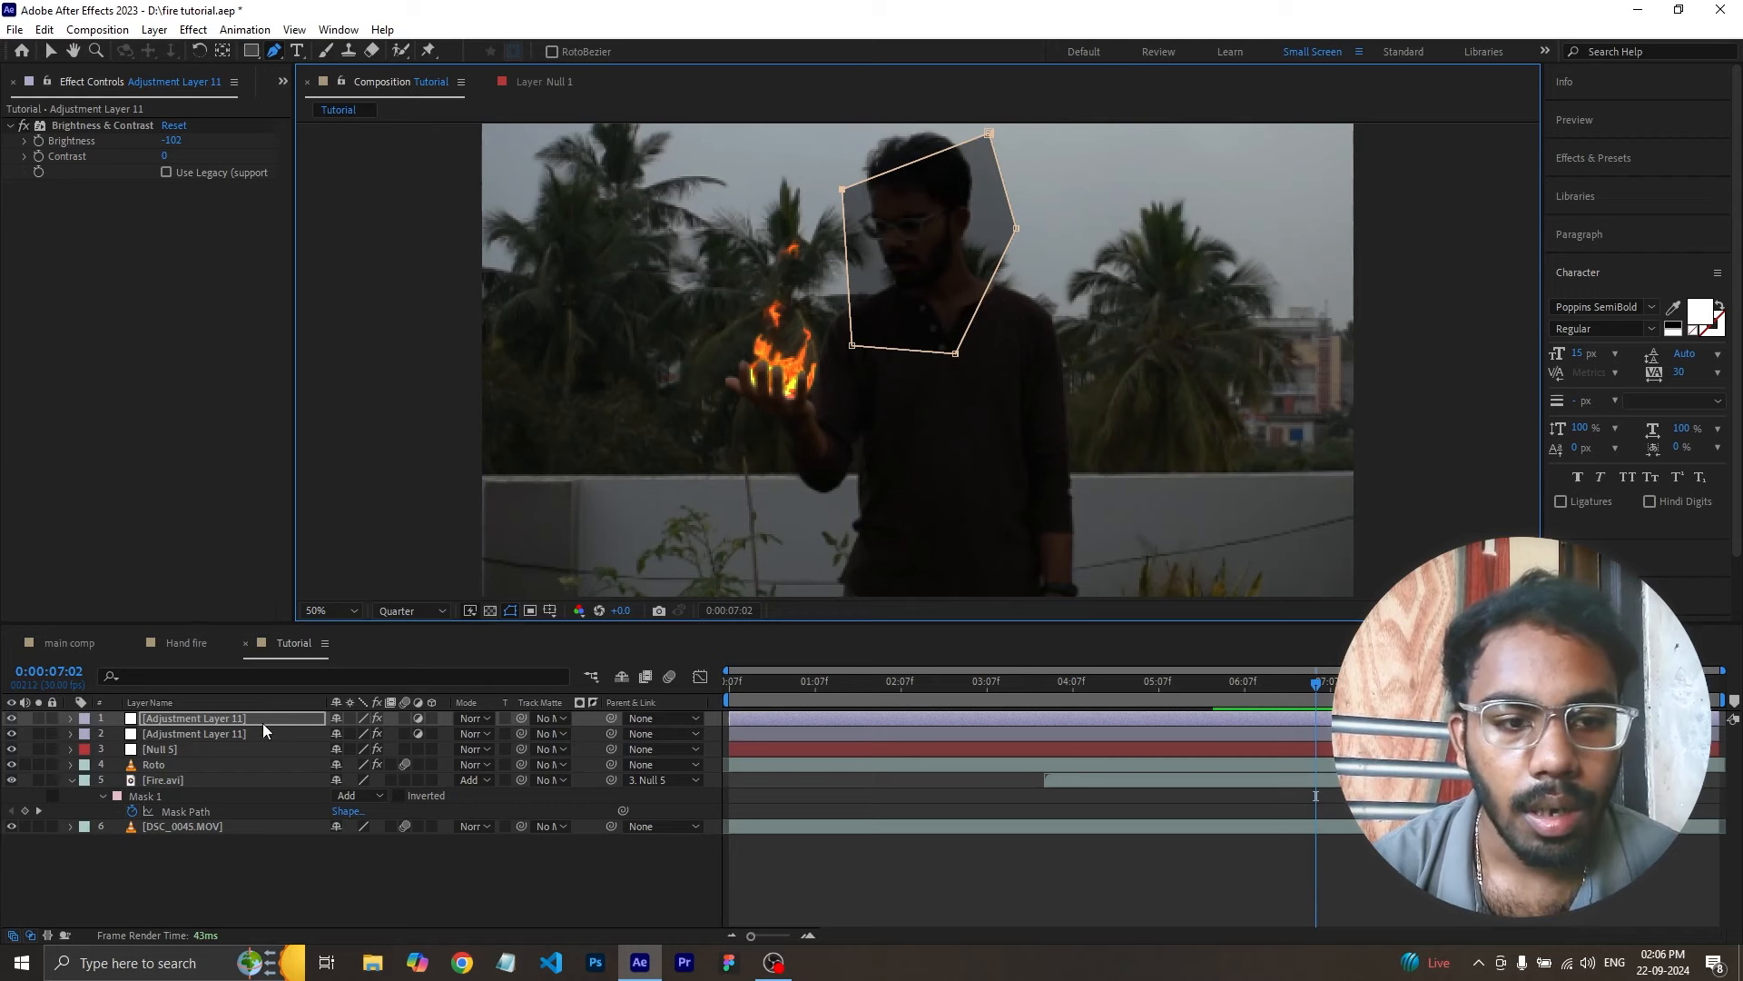
pyautogui.press('f')
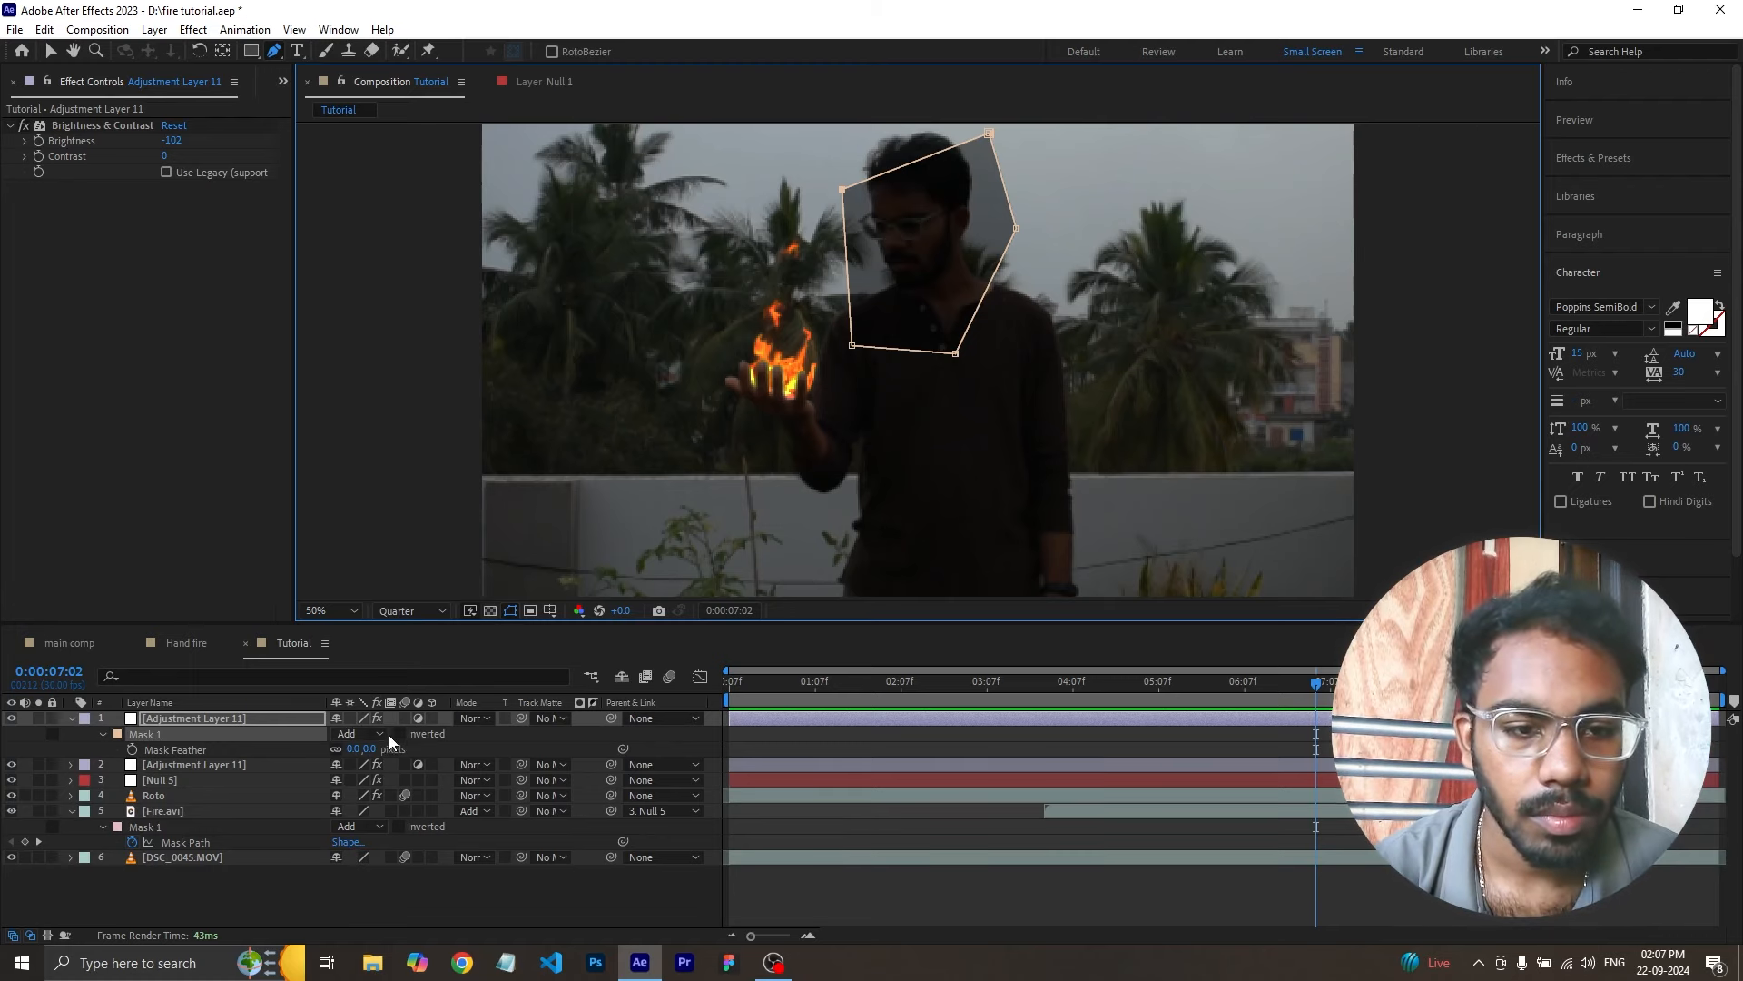
# - Invert the head mask on the top adjustment layer and move its upper edge outward to clear the man's head
pyautogui.click(398, 734)
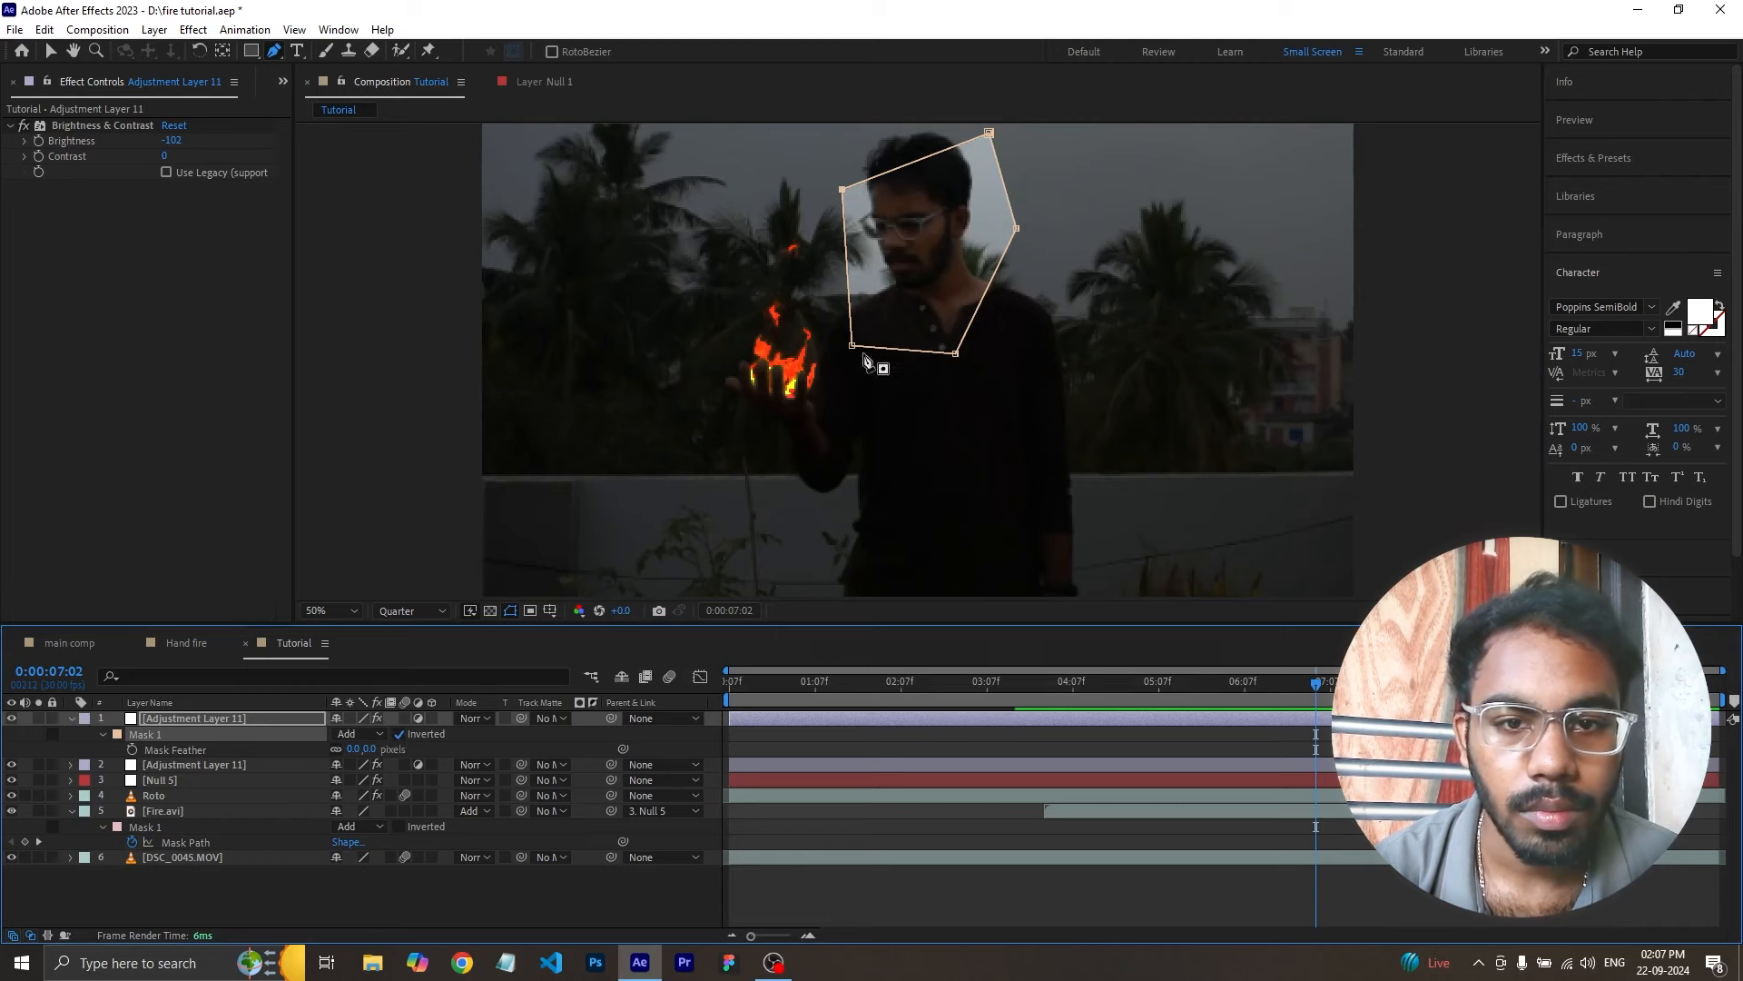
pyautogui.press('v')
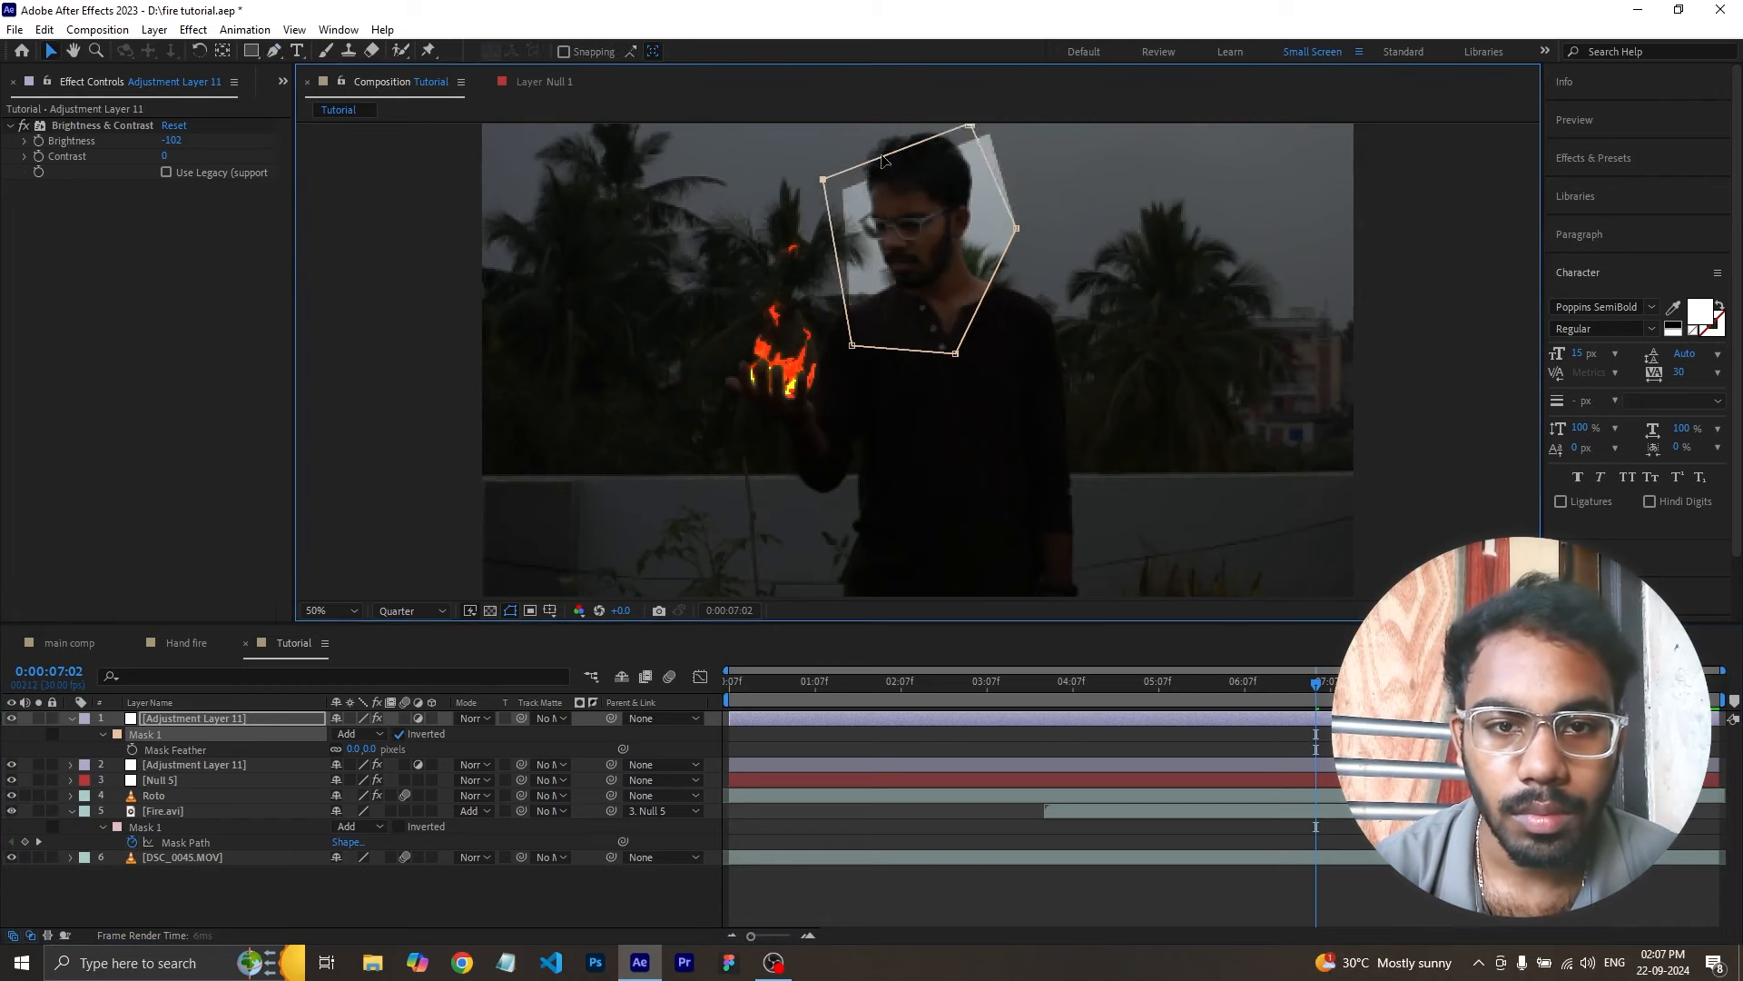
pyautogui.moveTo(908, 171); pyautogui.dragTo(868, 135)
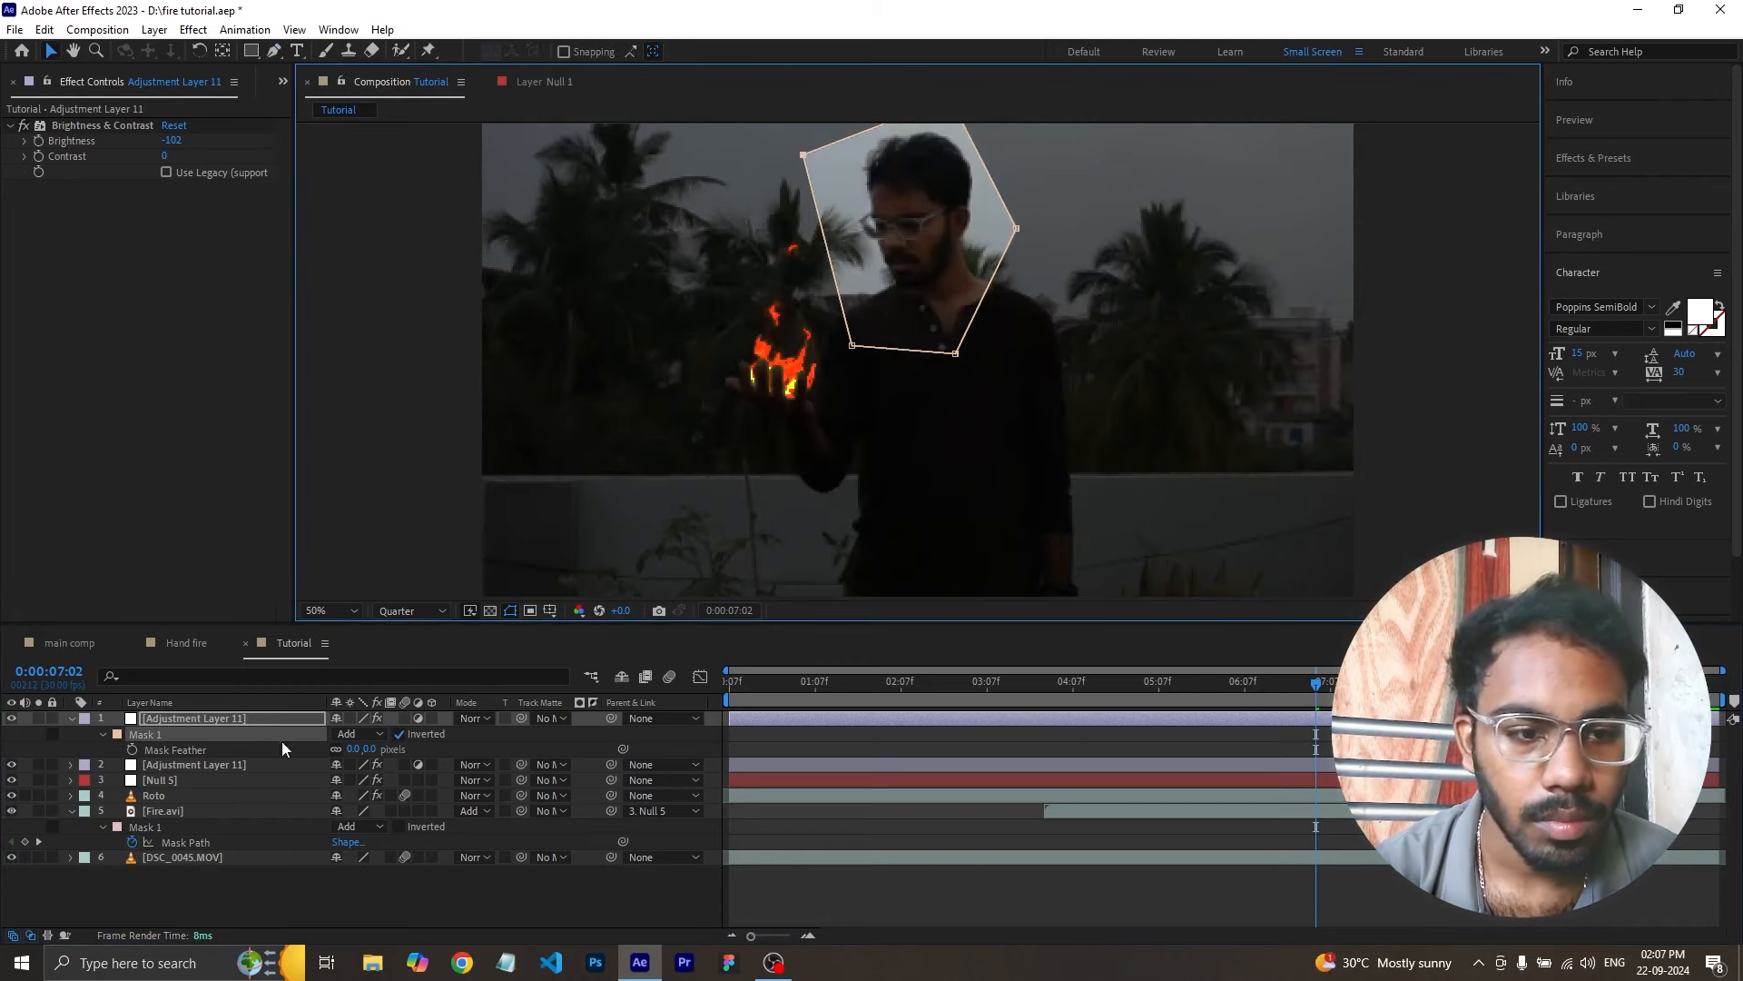
# - Set the Mask Feather of the top adjustment layer's inverted mask to 196 pixels
pyautogui.click(227, 768)
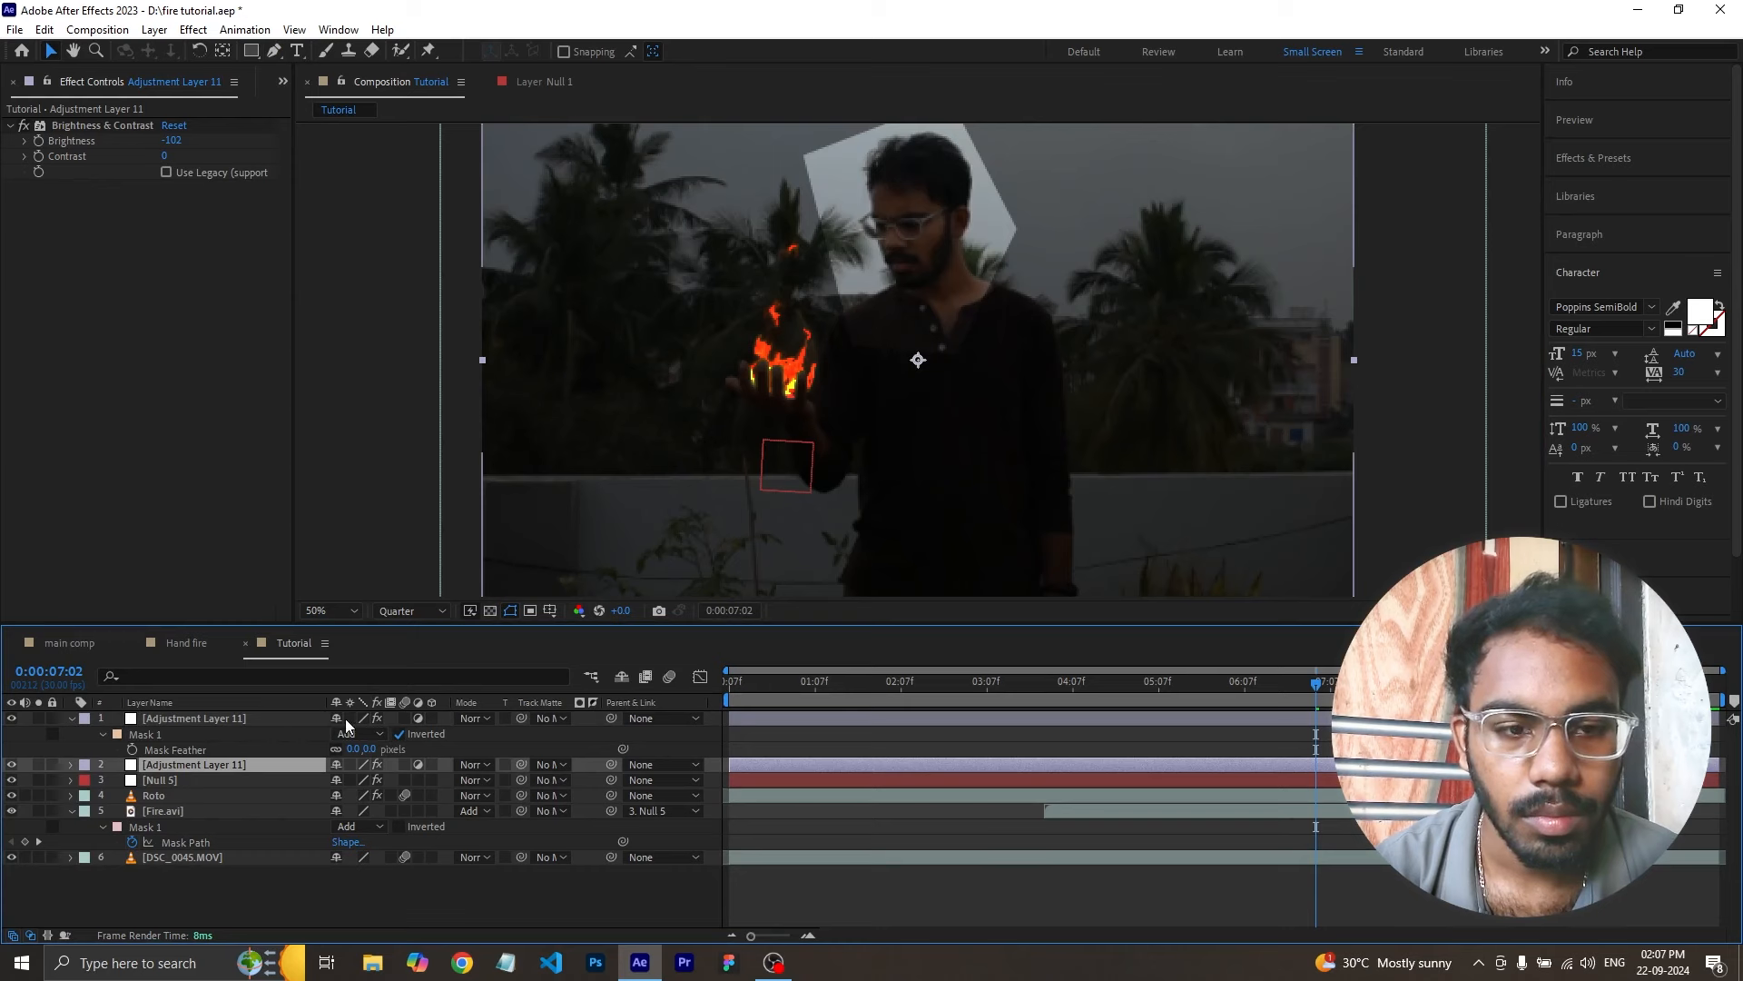
pyautogui.click(265, 731)
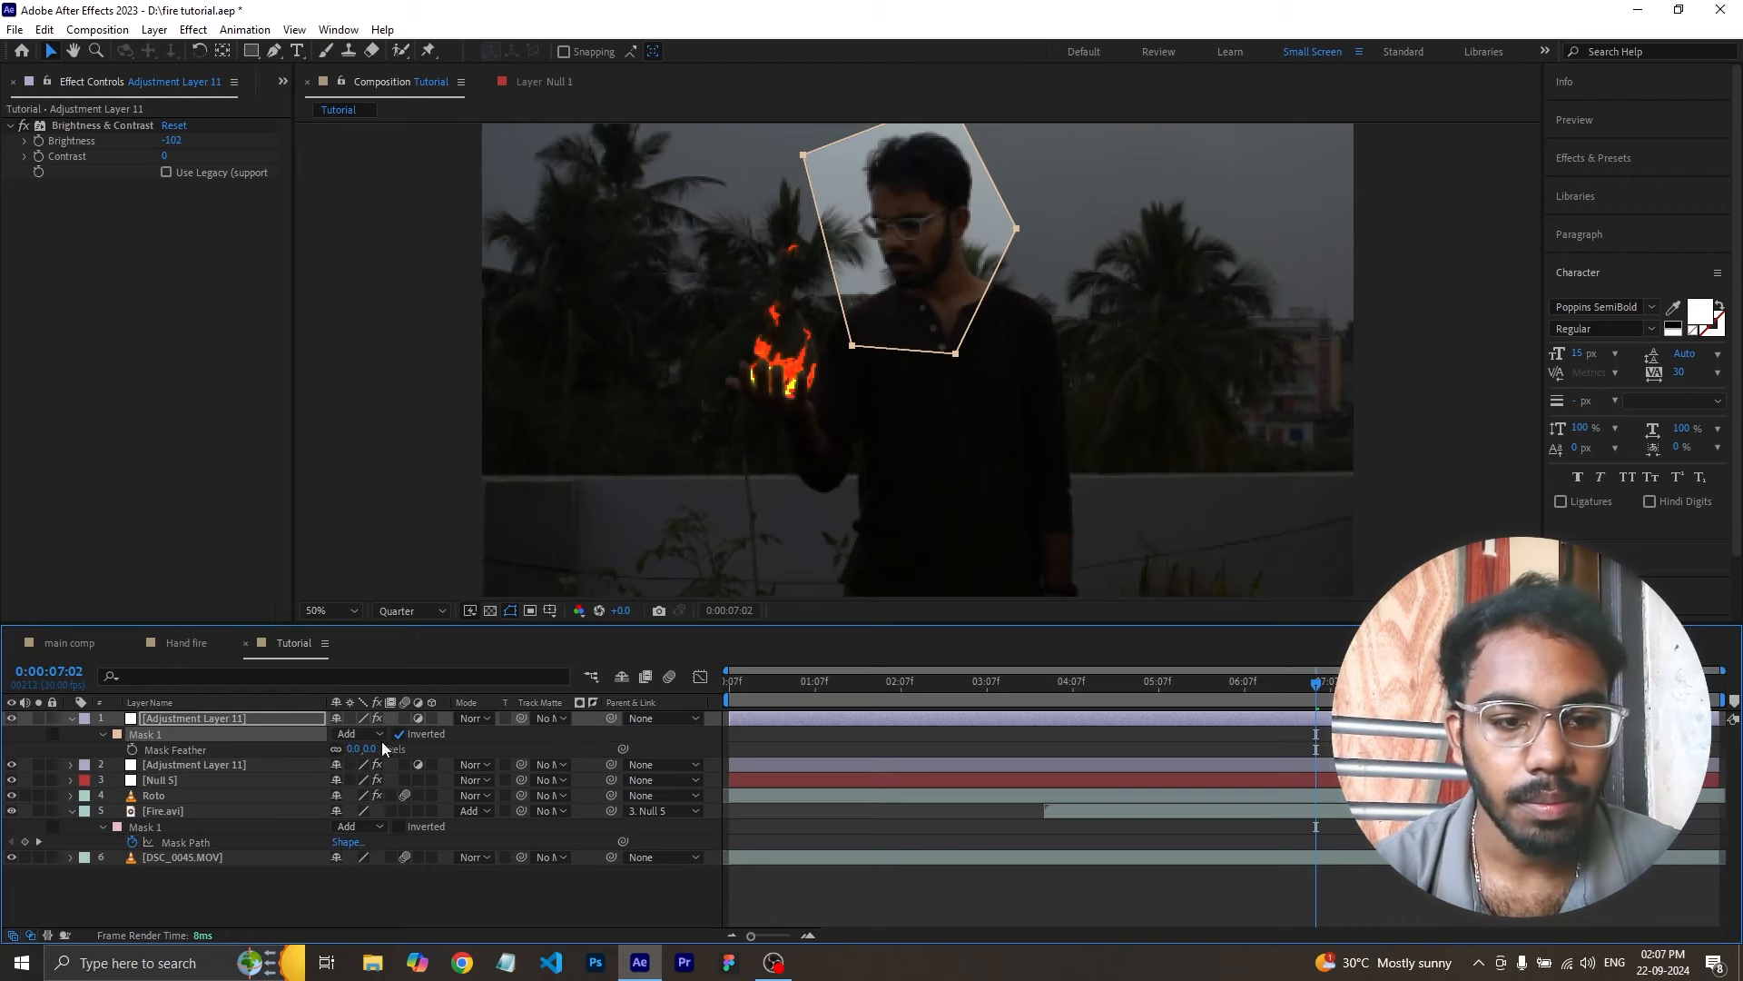
pyautogui.moveTo(360, 748); pyautogui.dragTo(539, 748)
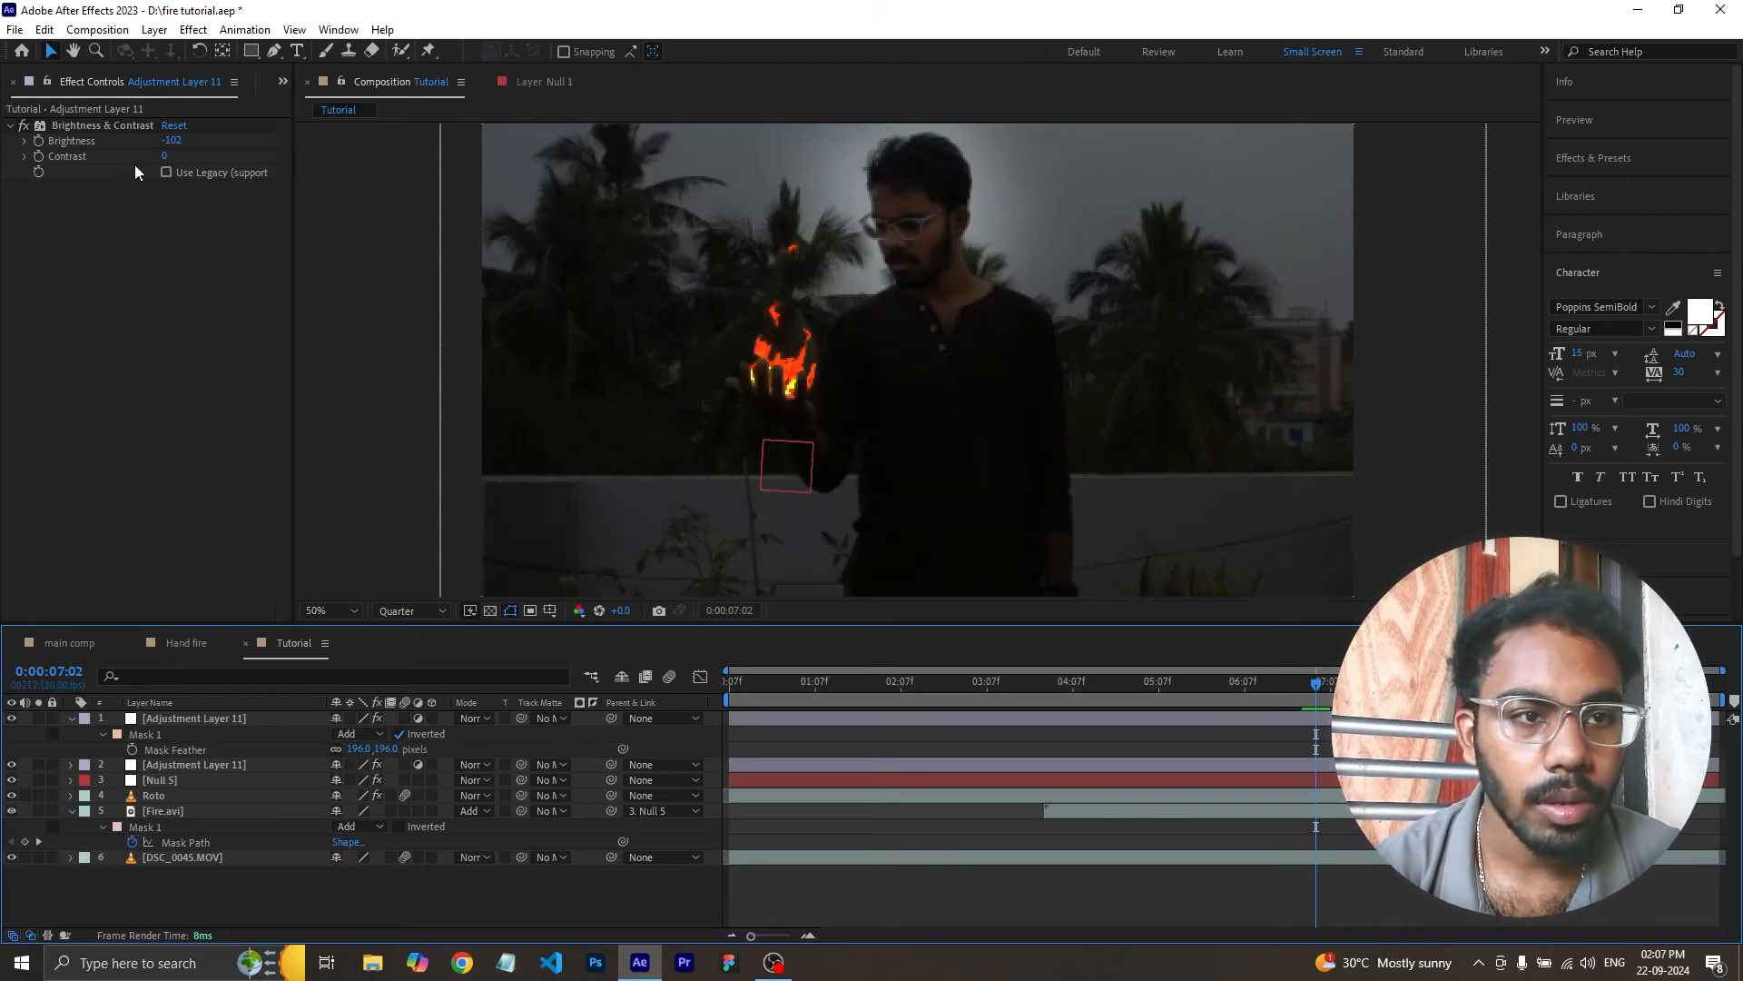
# - Apply the Glow effect to the masked top adjustment layer, in addition to its Brightness & Contrast effect
pyautogui.click(115, 109)
pyautogui.click(116, 124)
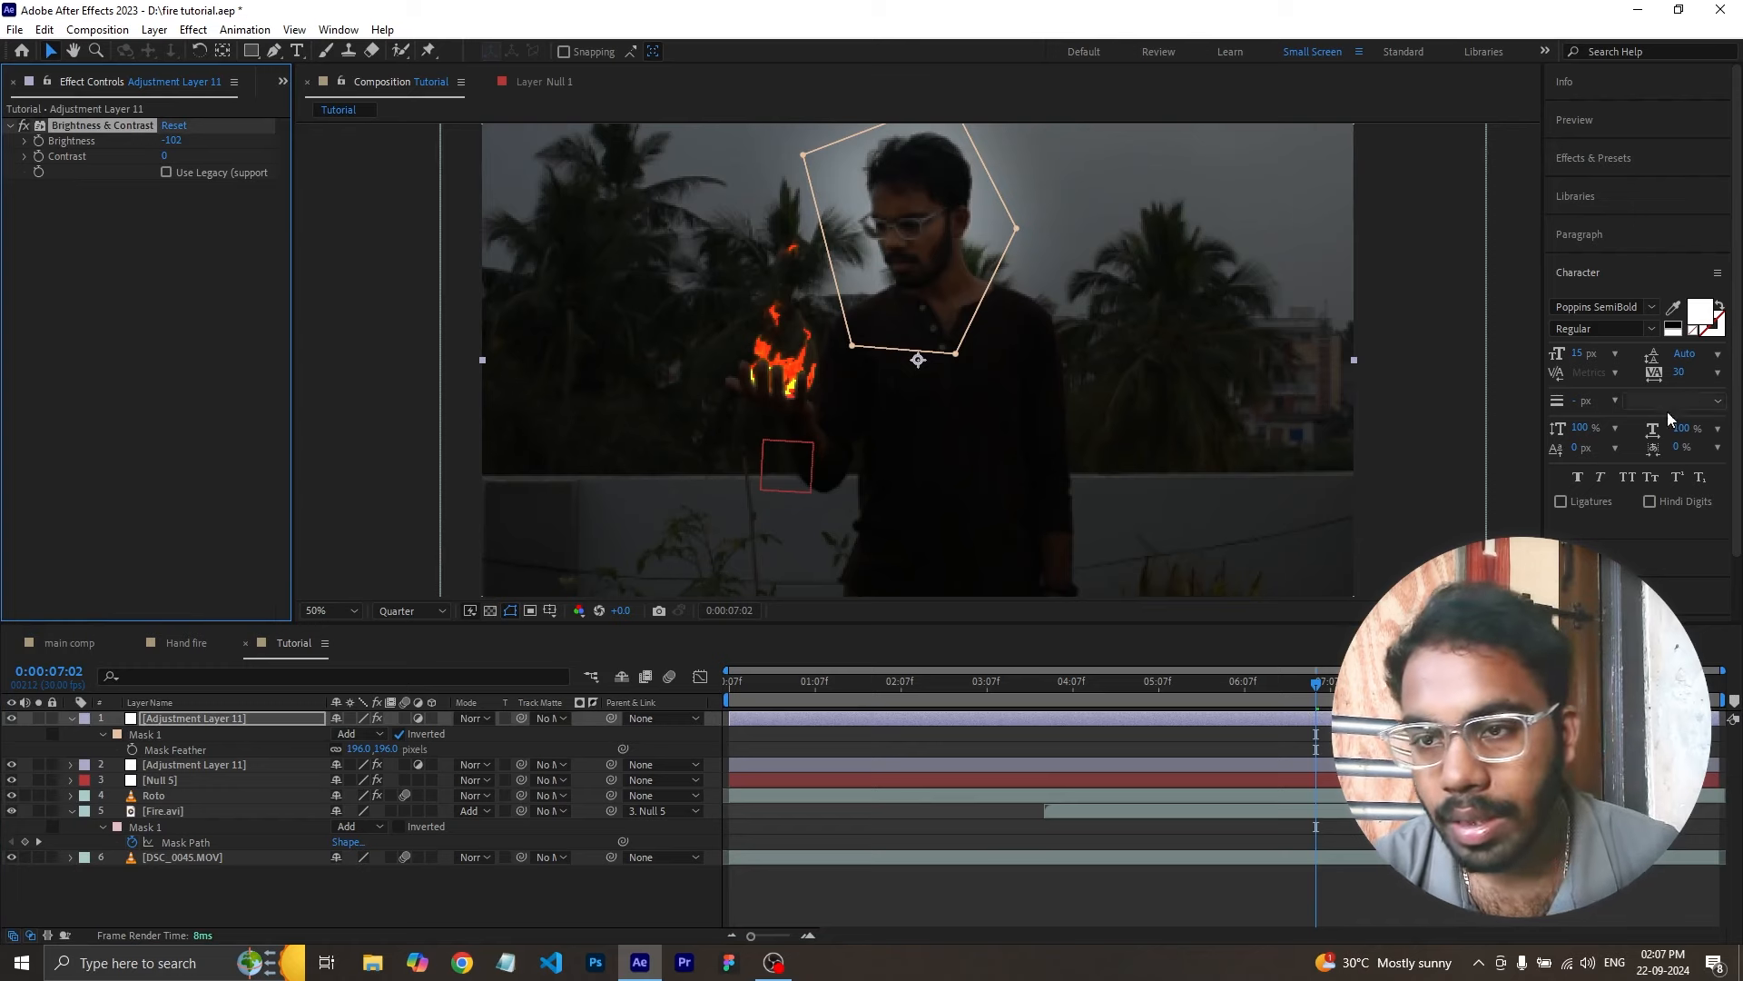
pyautogui.scroll(-2, 1621, 496)
pyautogui.scroll(2, 1621, 495)
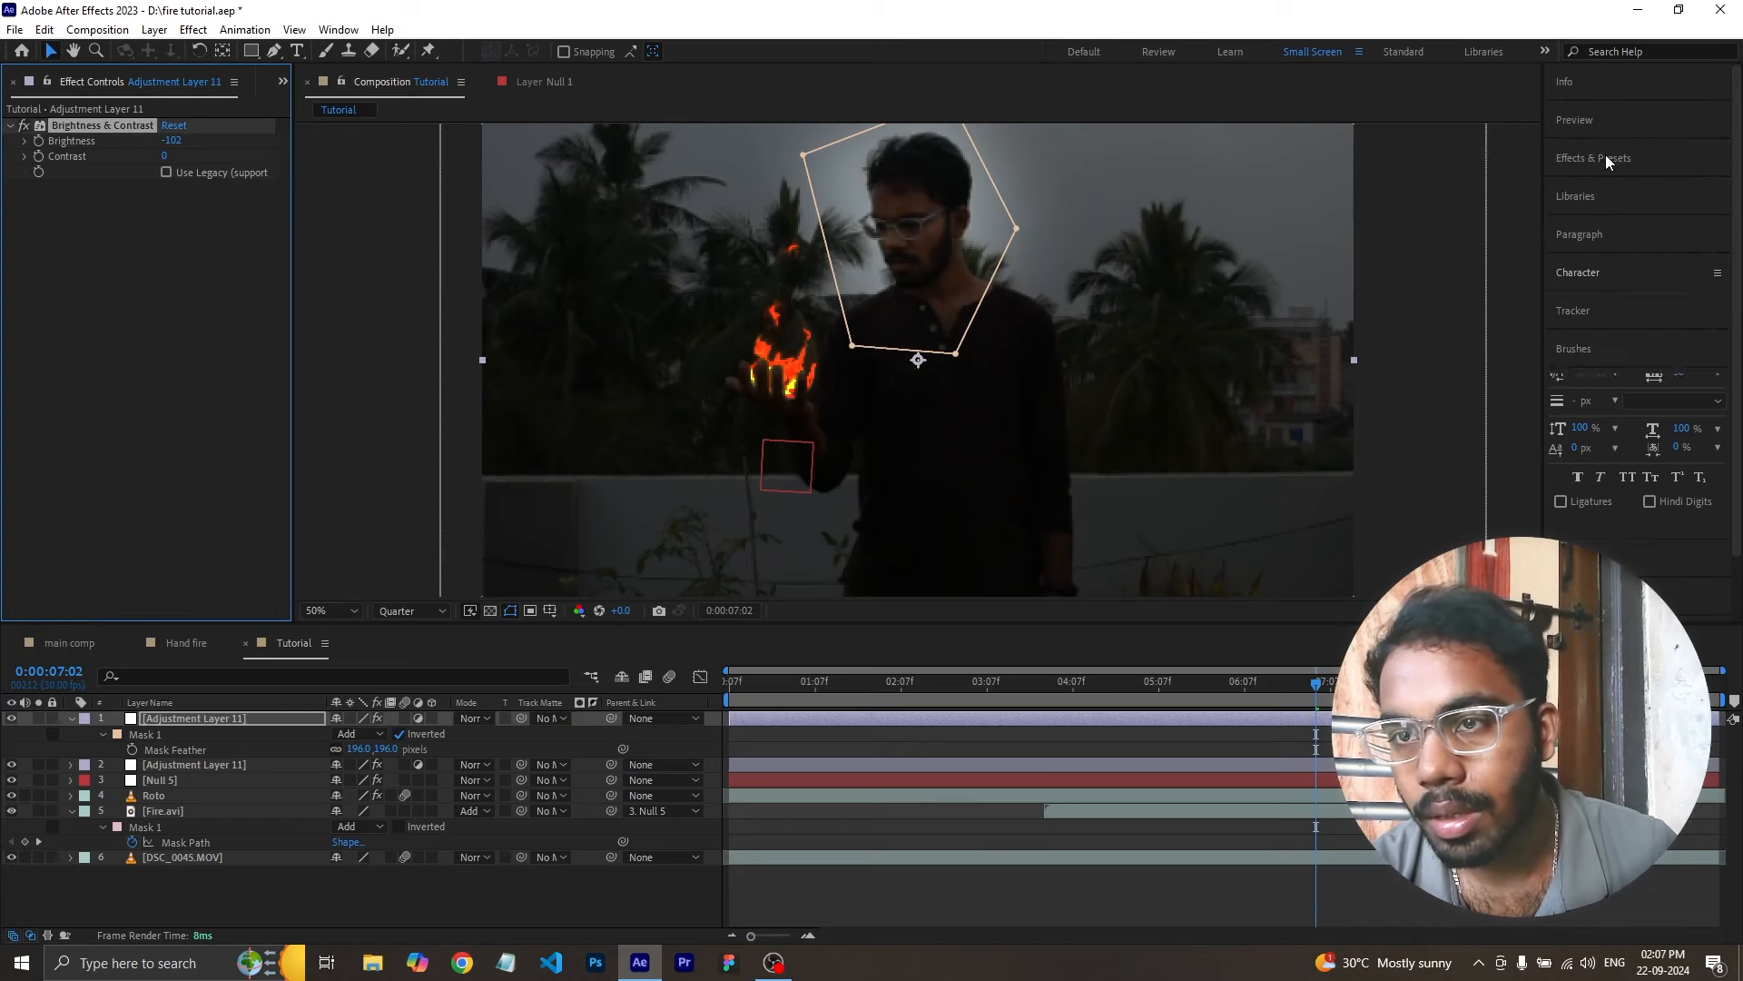
pyautogui.click(1605, 154)
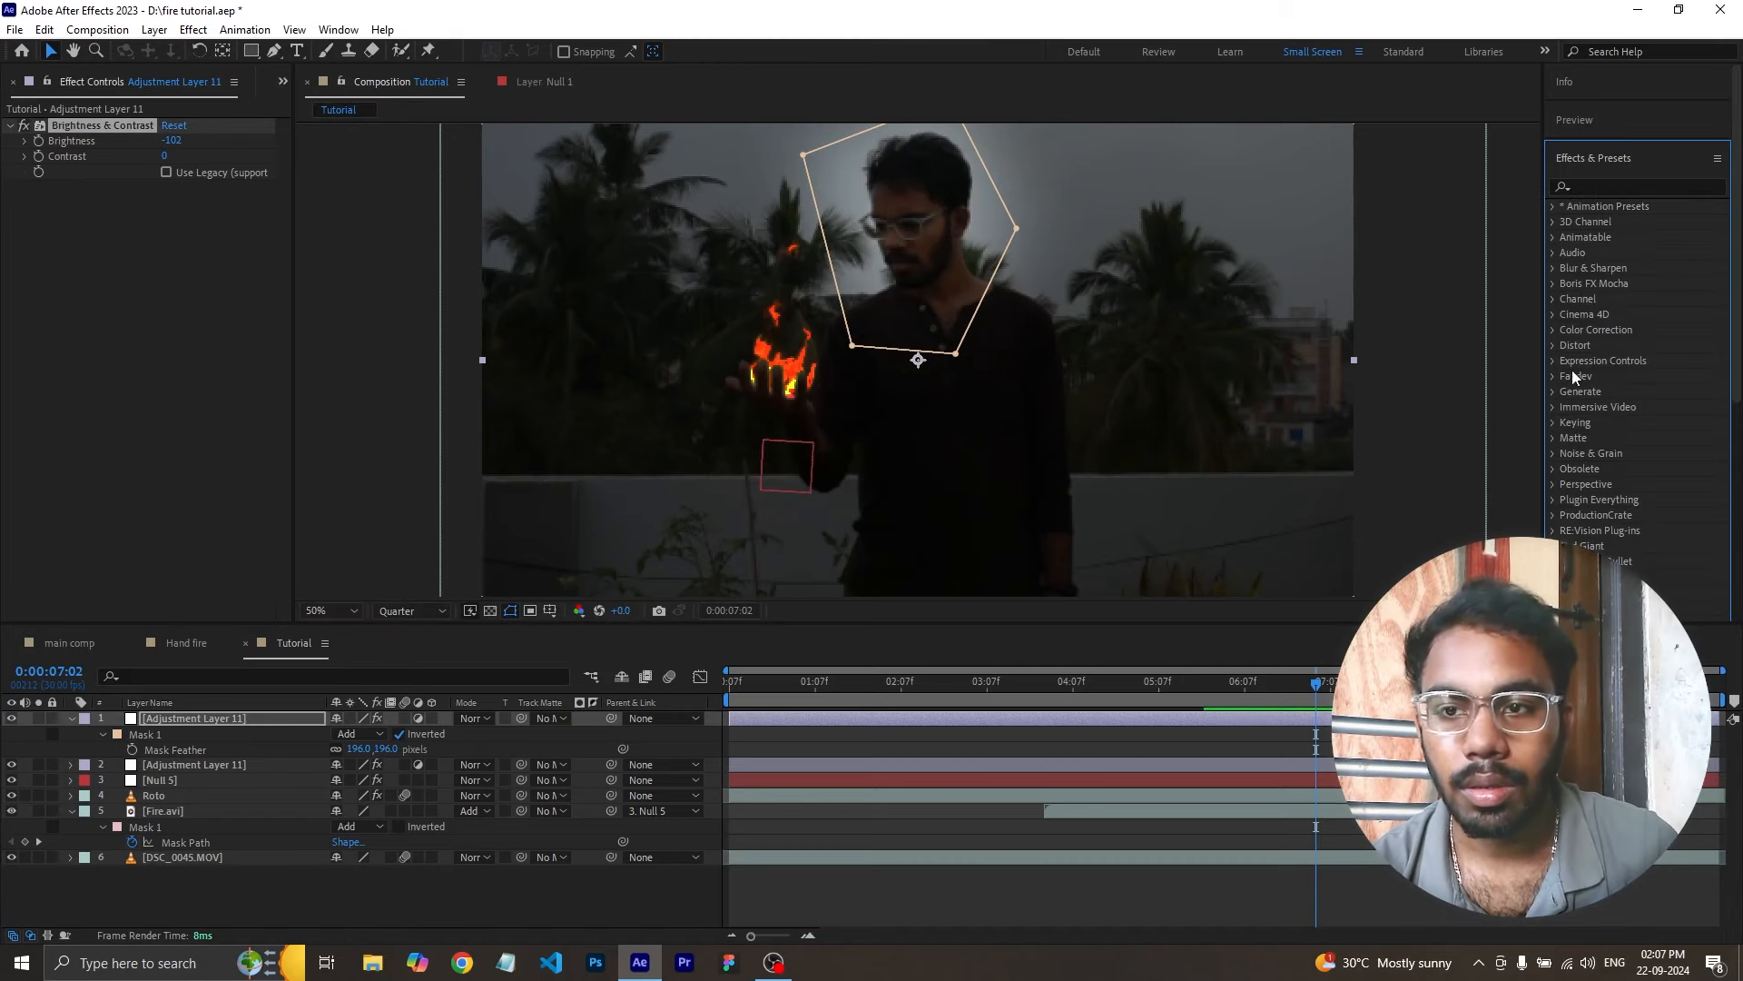
pyautogui.scroll(-6, 1576, 440)
pyautogui.scroll(6, 1648, 340)
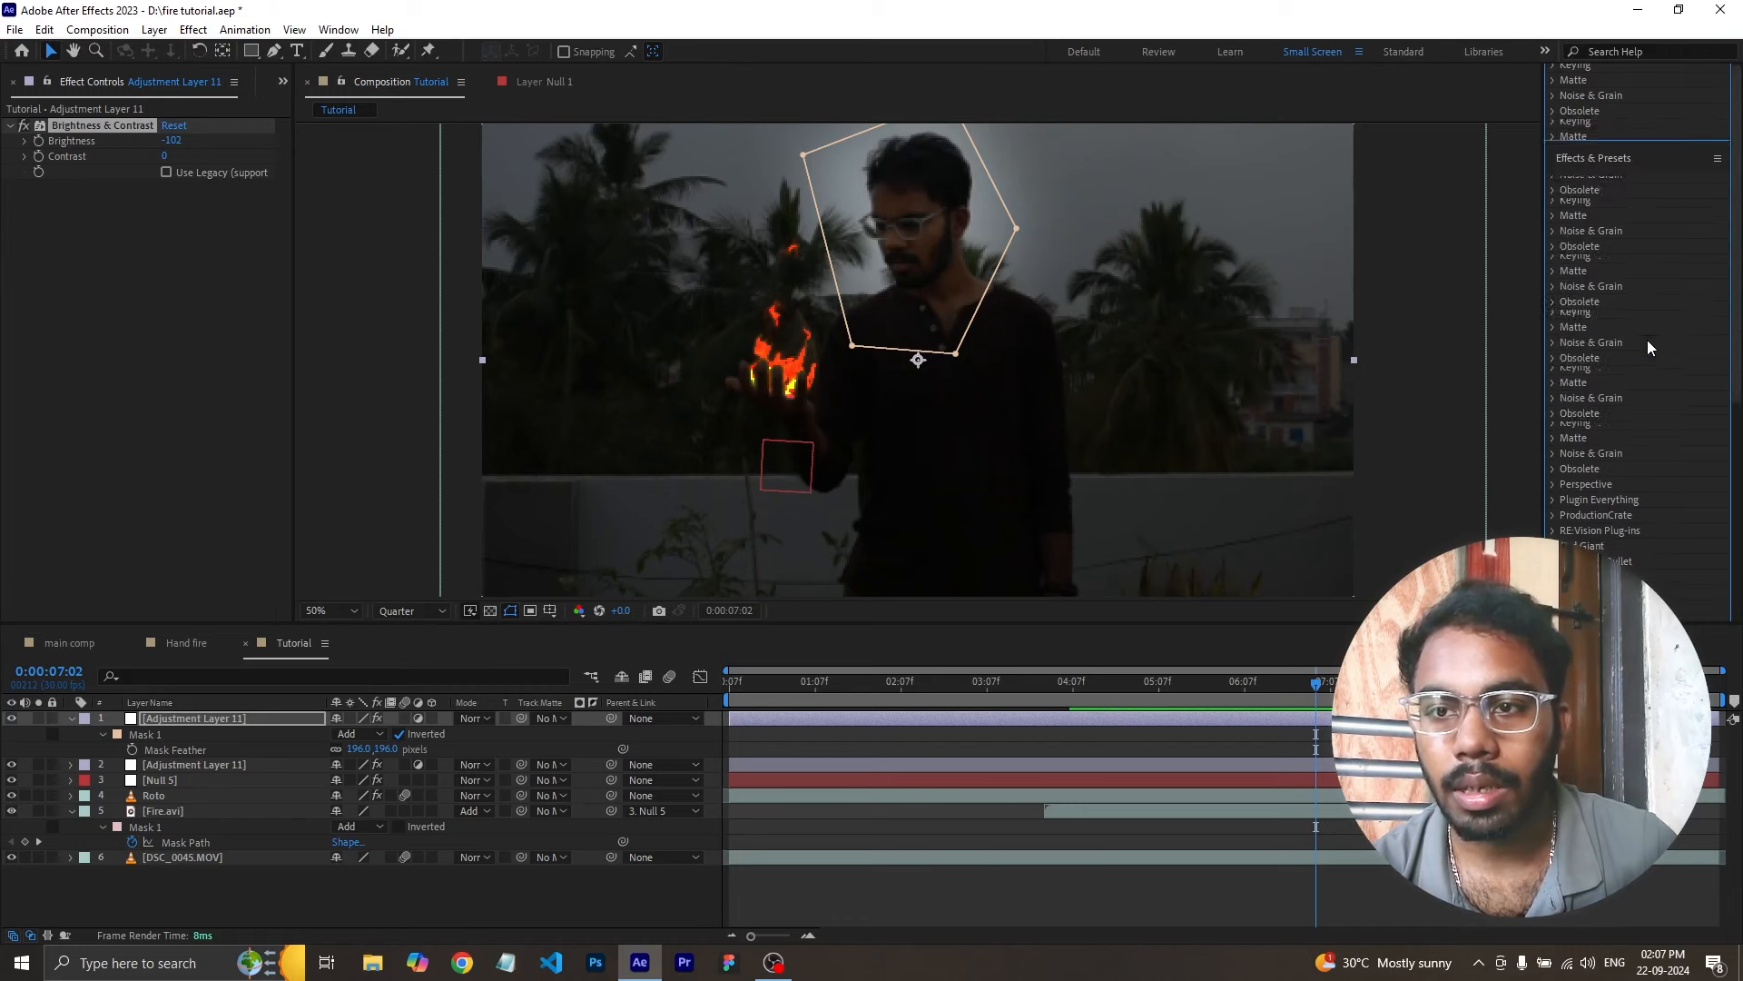
pyautogui.scroll(-6, 1648, 342)
pyautogui.scroll(6, 1648, 341)
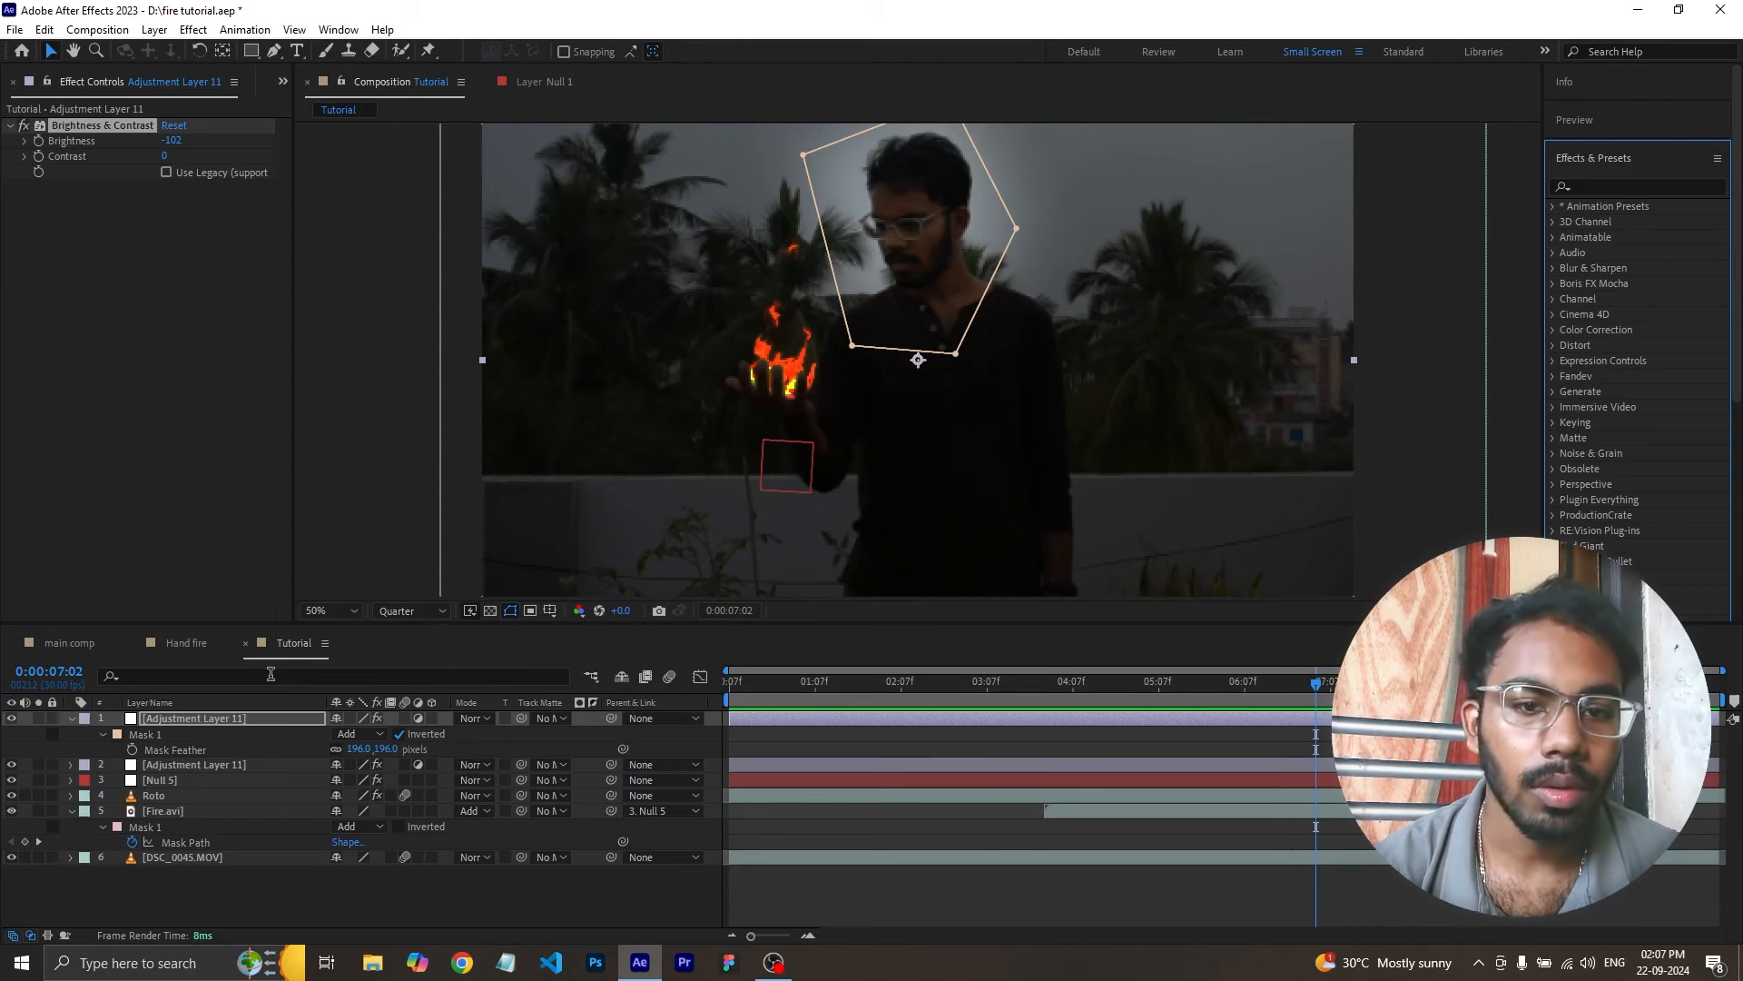
pyautogui.hotkey('ctrl', 'space')
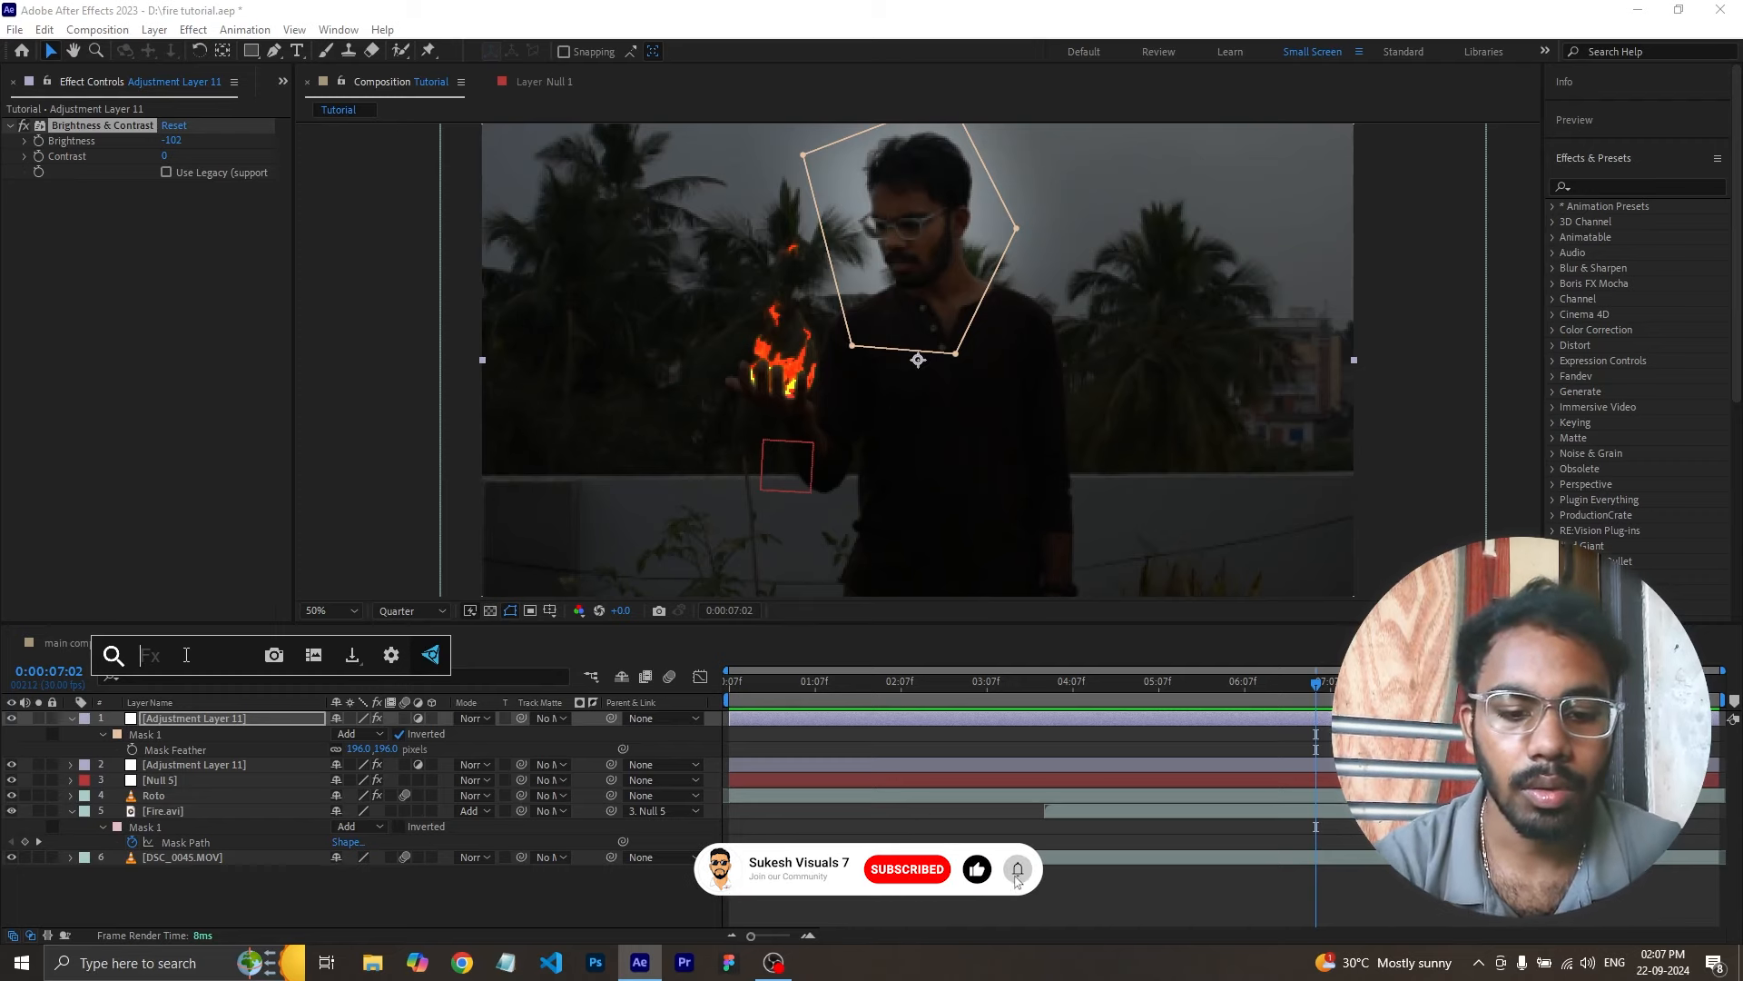
pyautogui.write('glow')
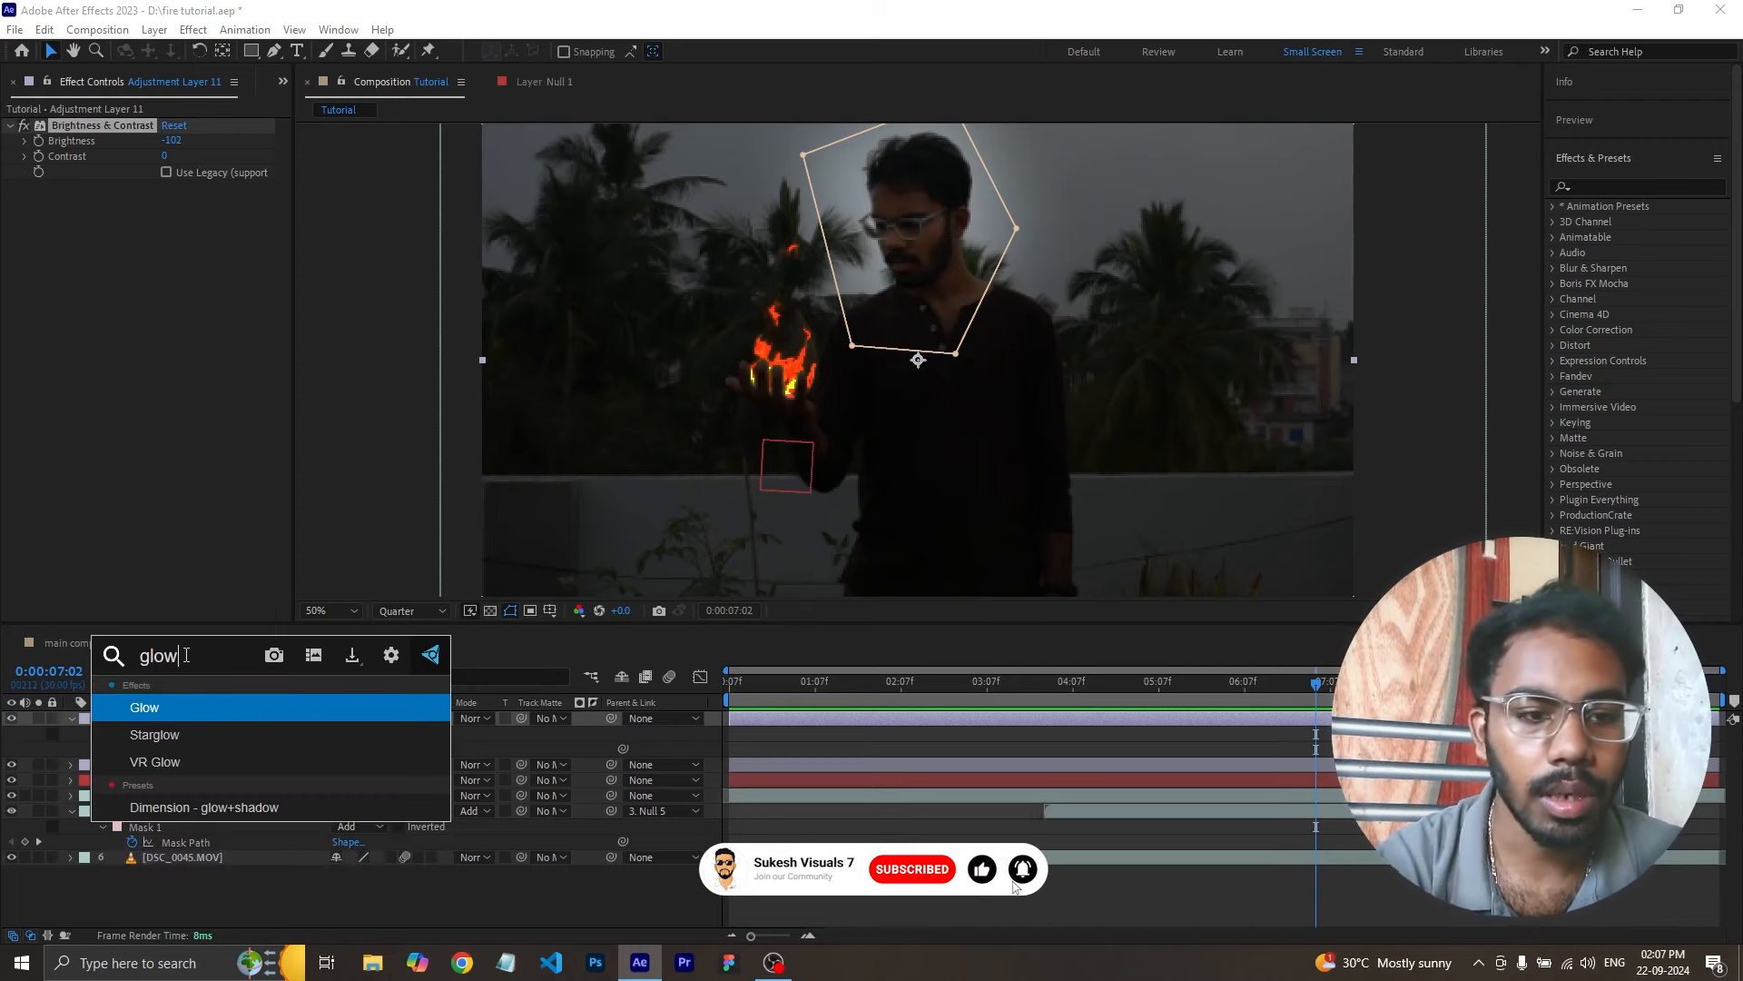
pyautogui.click(188, 706)
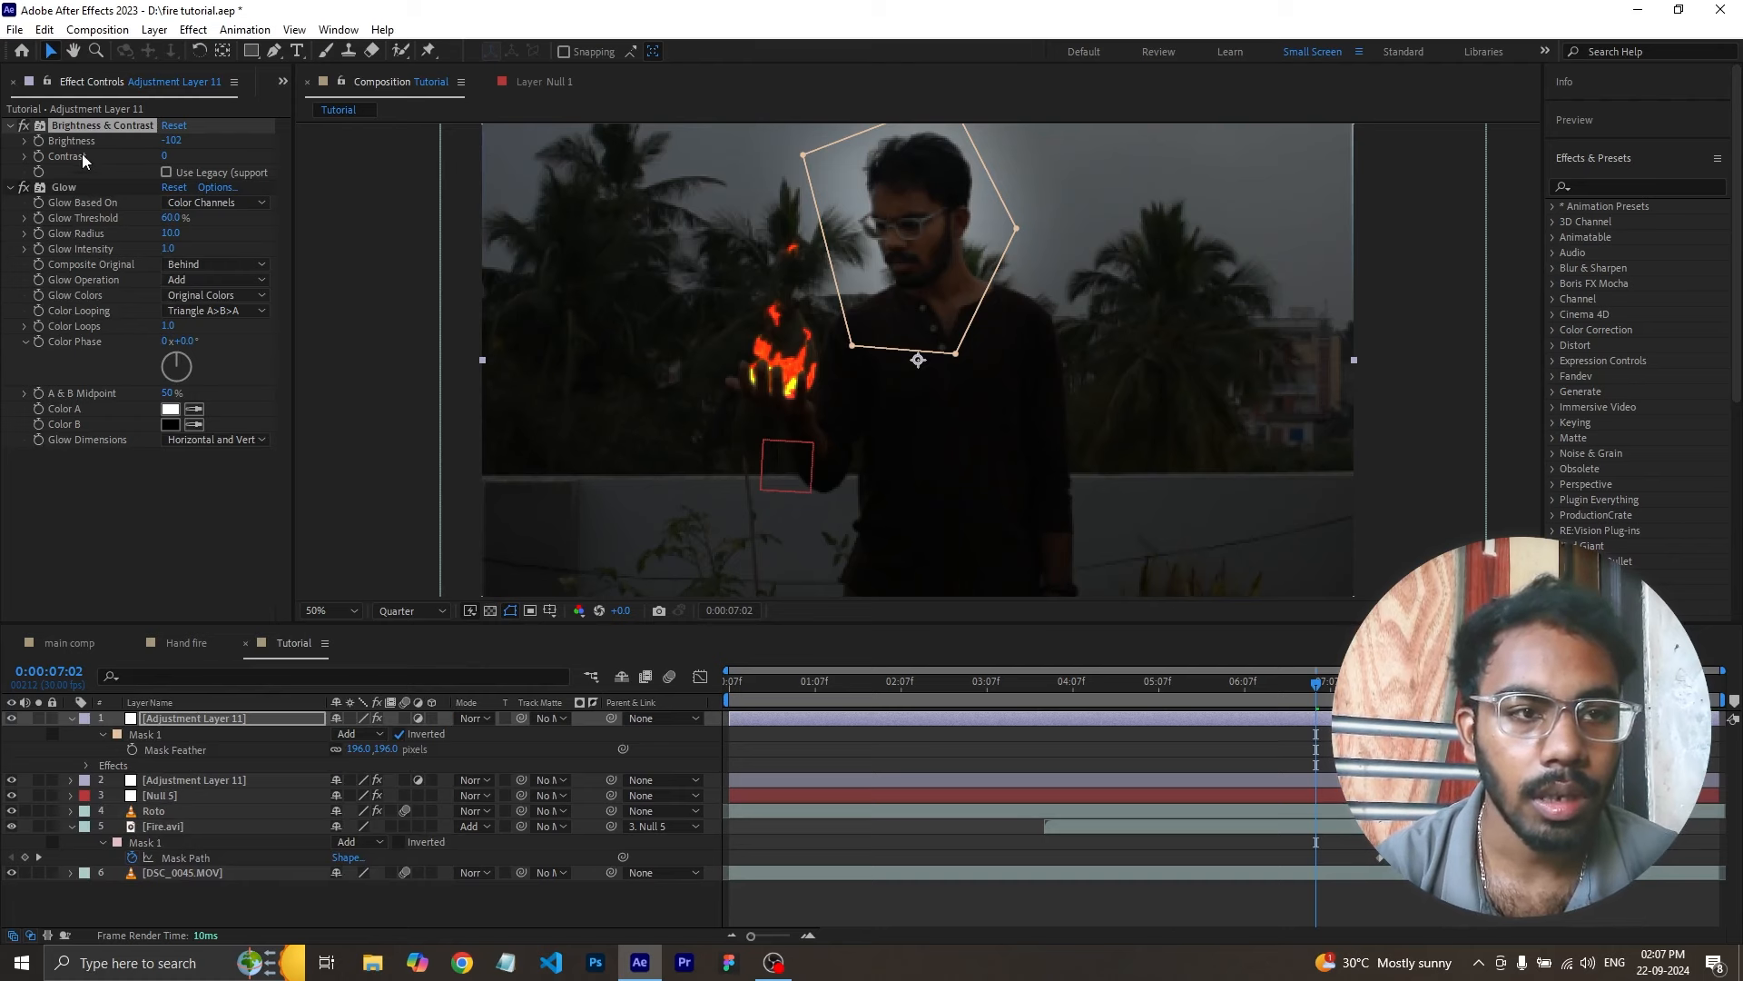
# - Search the effects library for glow, try adding the Stylize Glow effect again, and undo it
pyautogui.click(1600, 184)
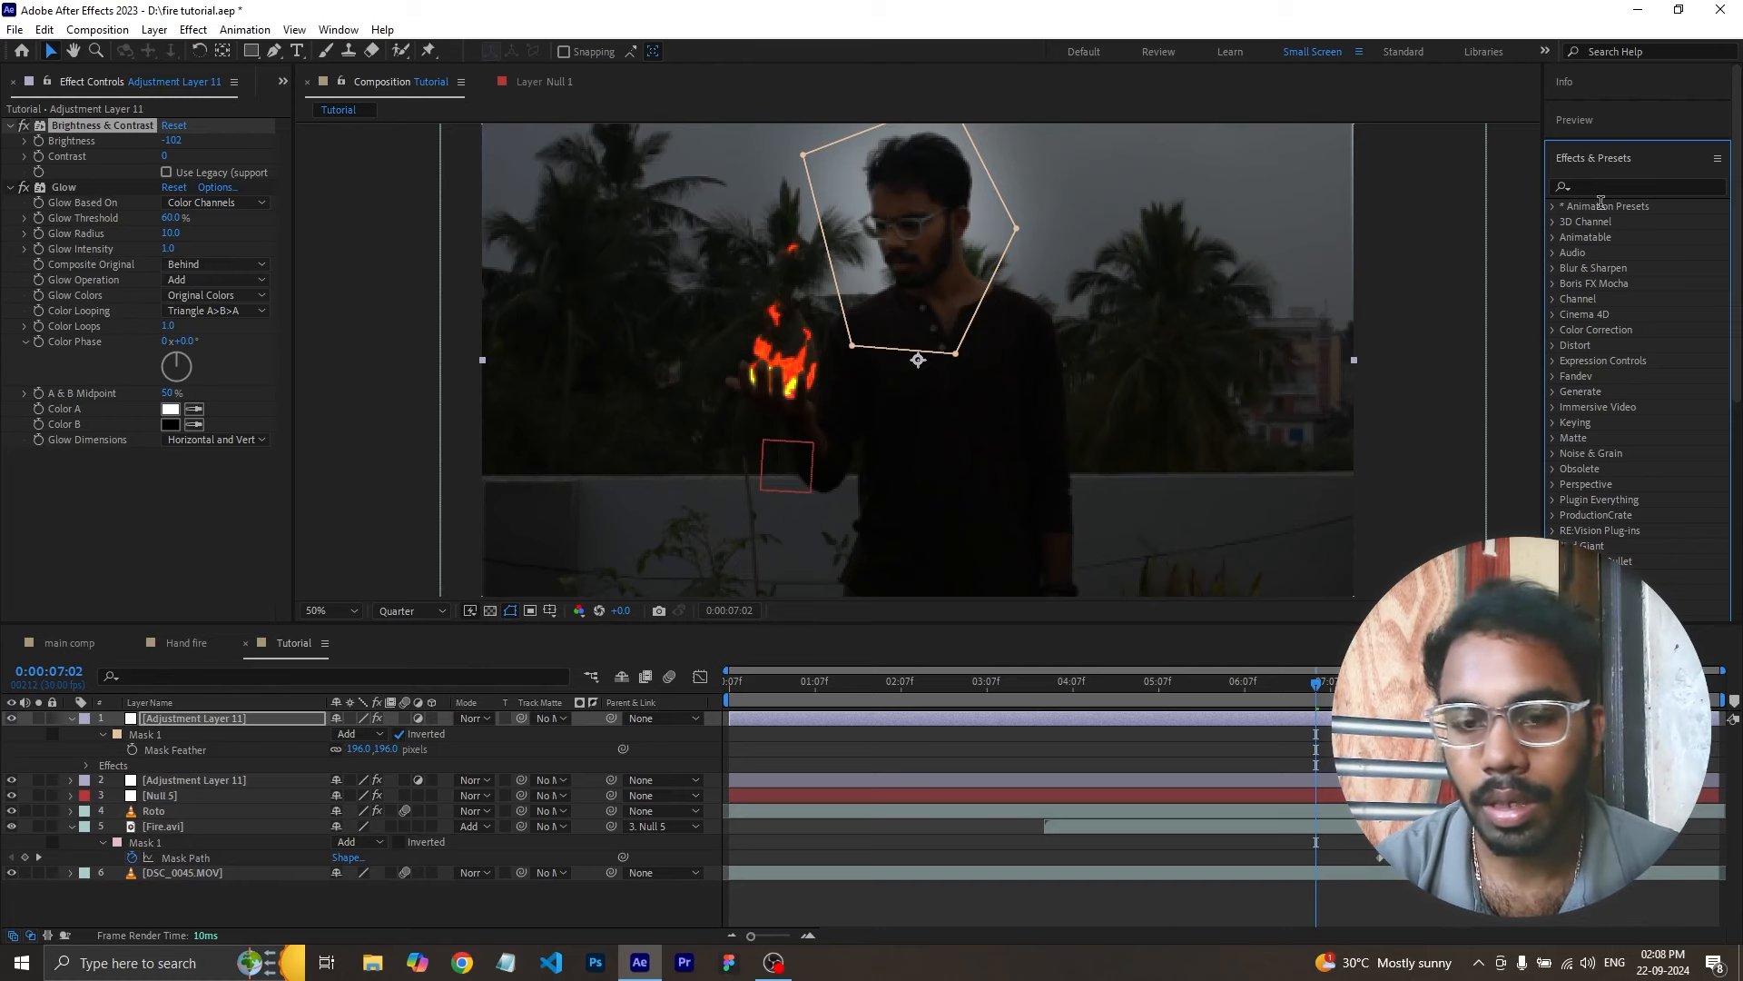
pyautogui.press('g')
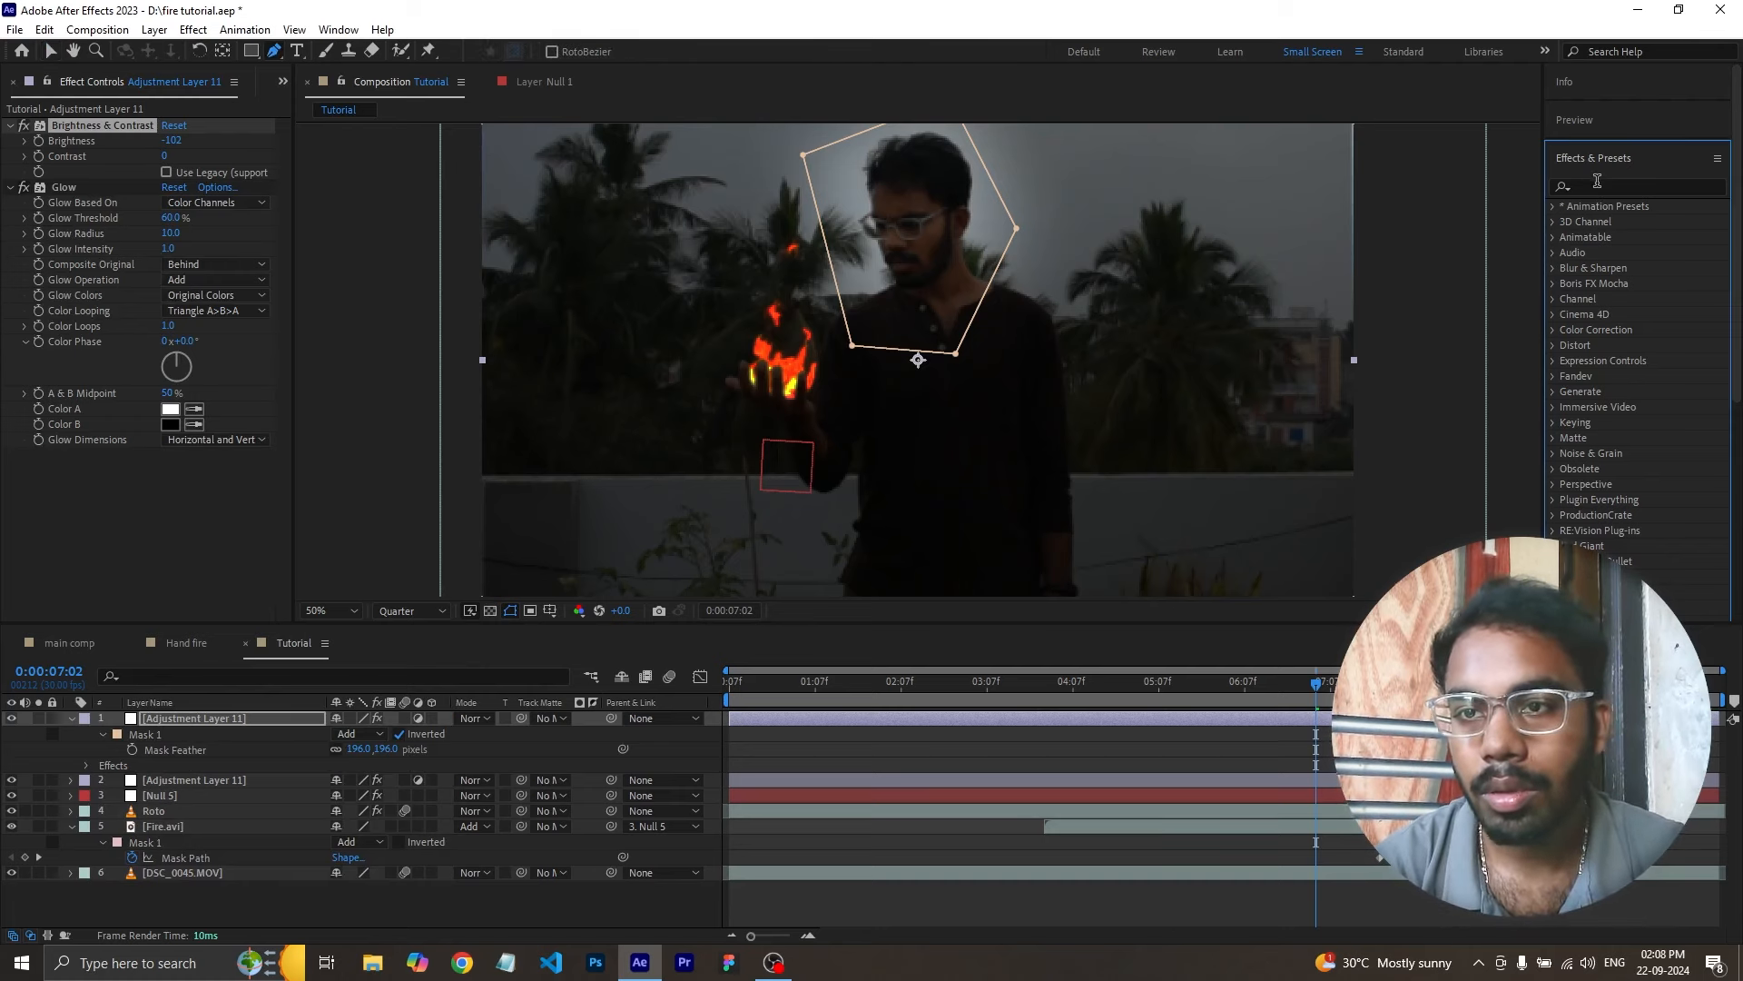
pyautogui.click(1597, 184)
pyautogui.write('glow')
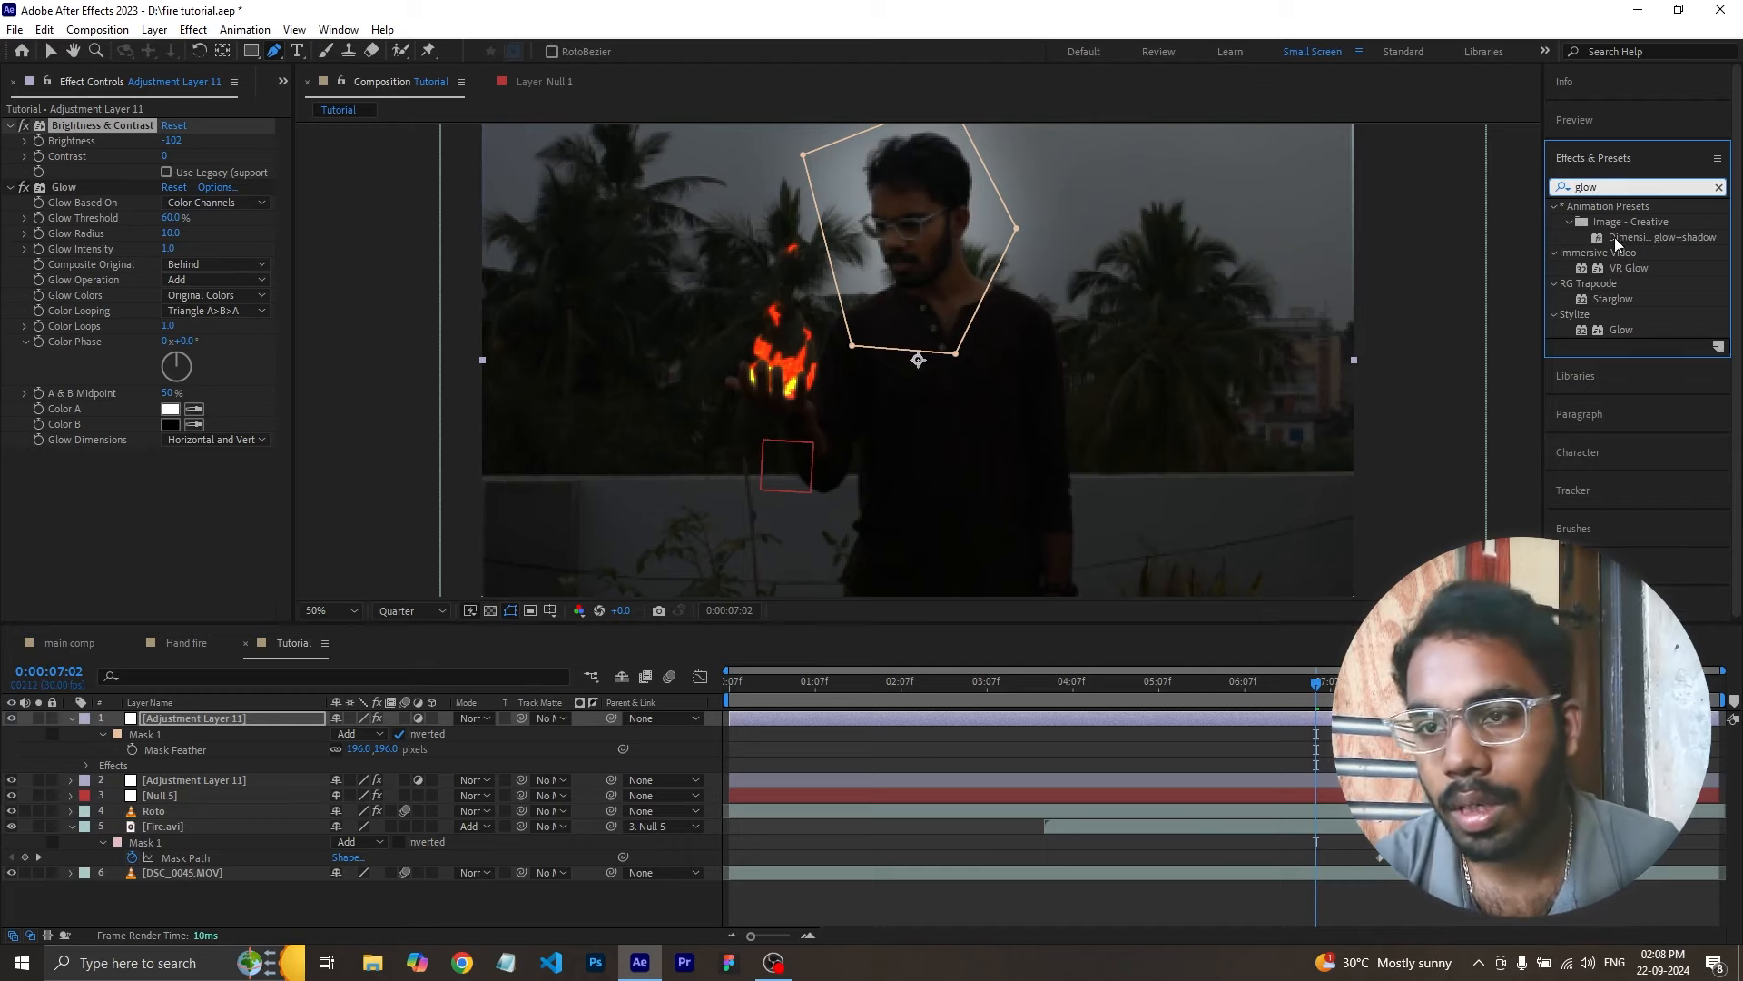
pyautogui.moveTo(1618, 330); pyautogui.dragTo(1380, 384)
pyautogui.hotkey('ctrl', 'z')
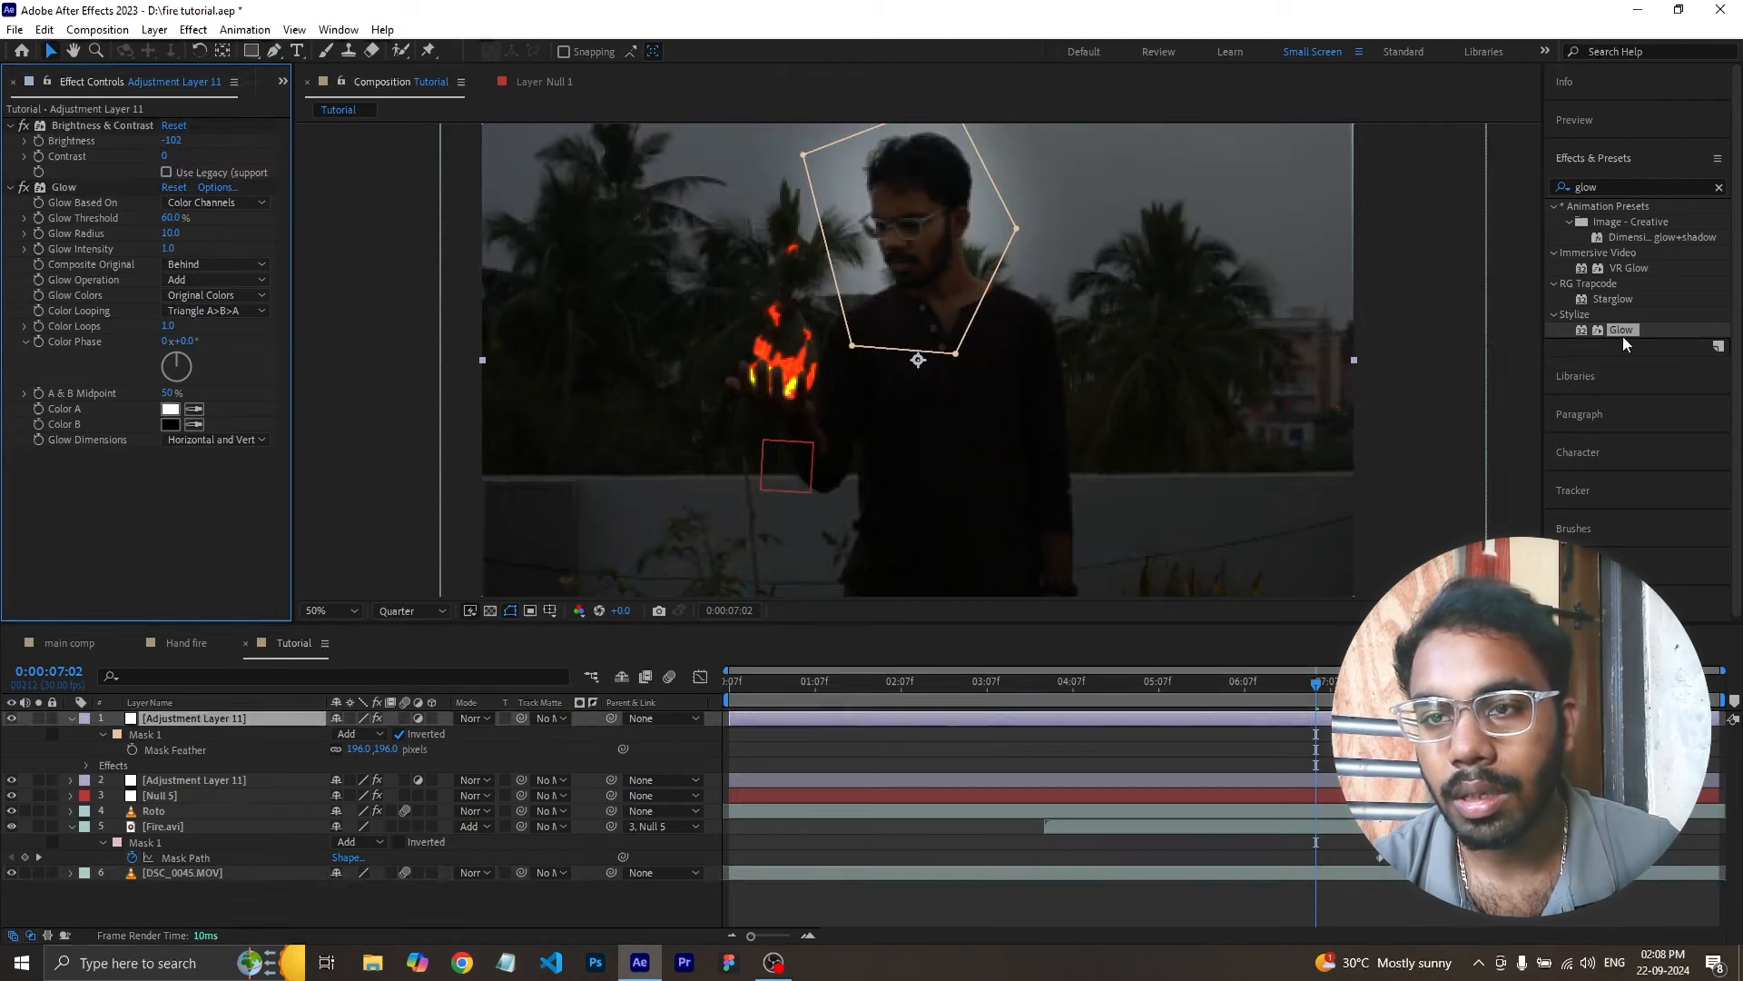
pyautogui.click(1629, 330)
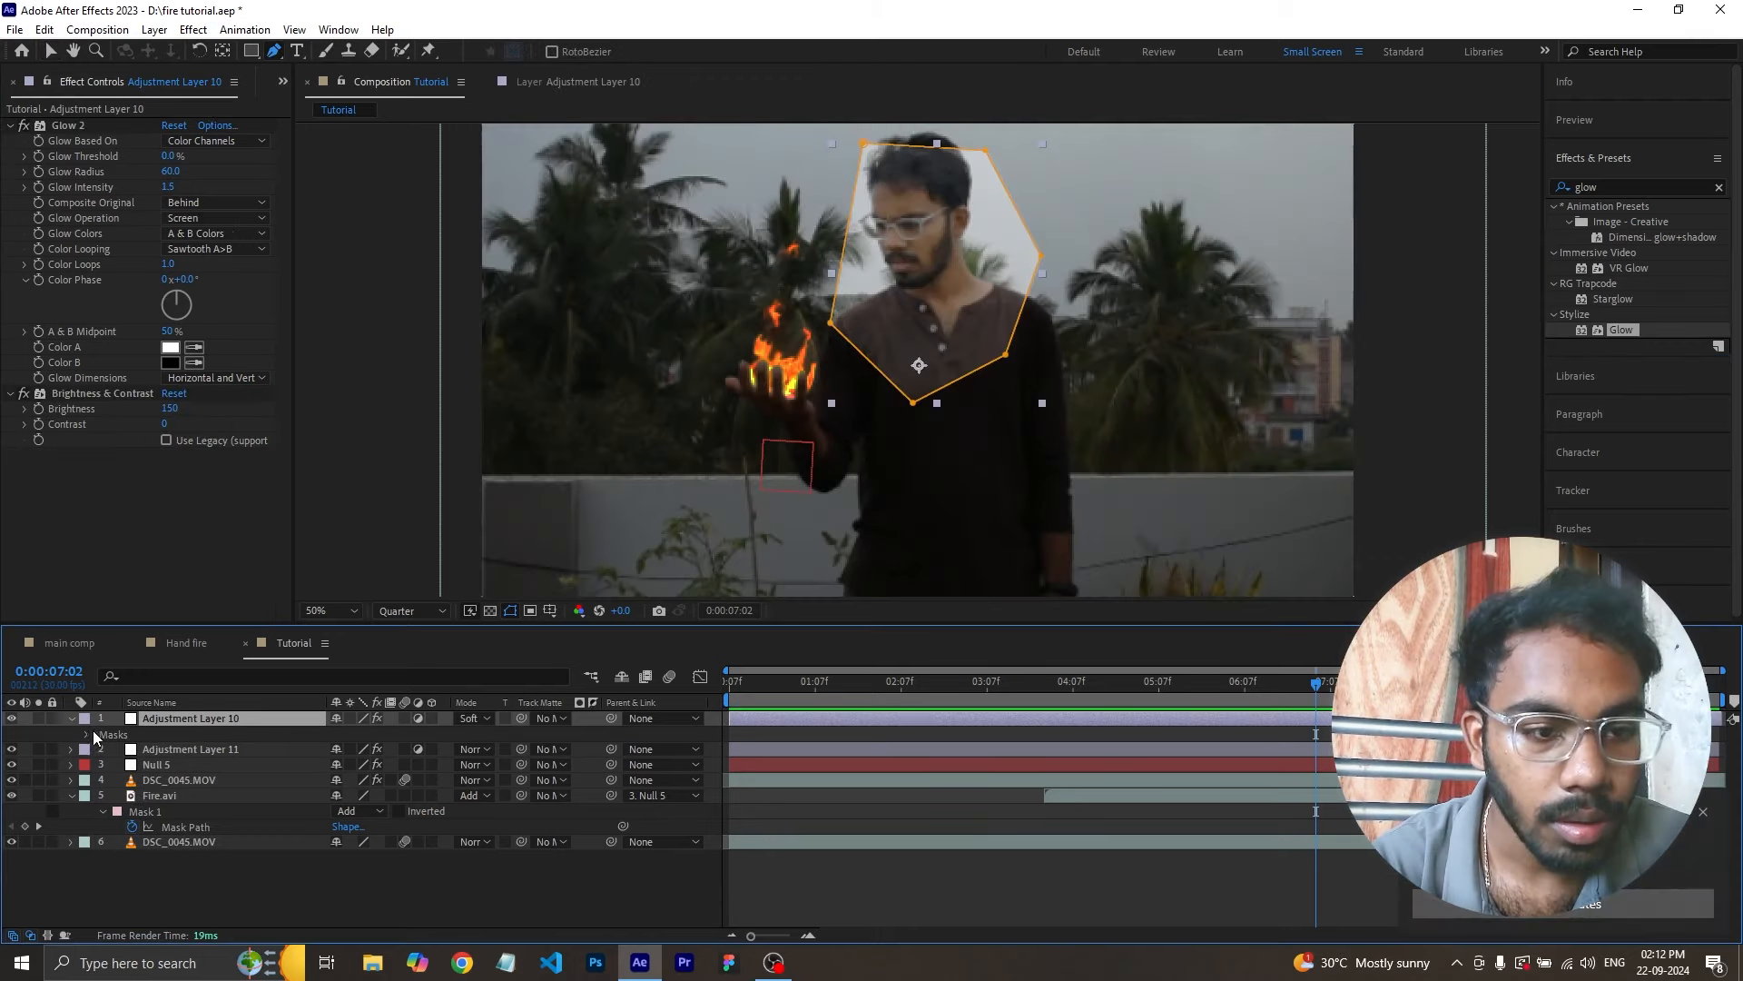
# - Set the Mask Feather of Mask 2 on Adjustment Layer 10 to 60 pixels
pyautogui.click(89, 734)
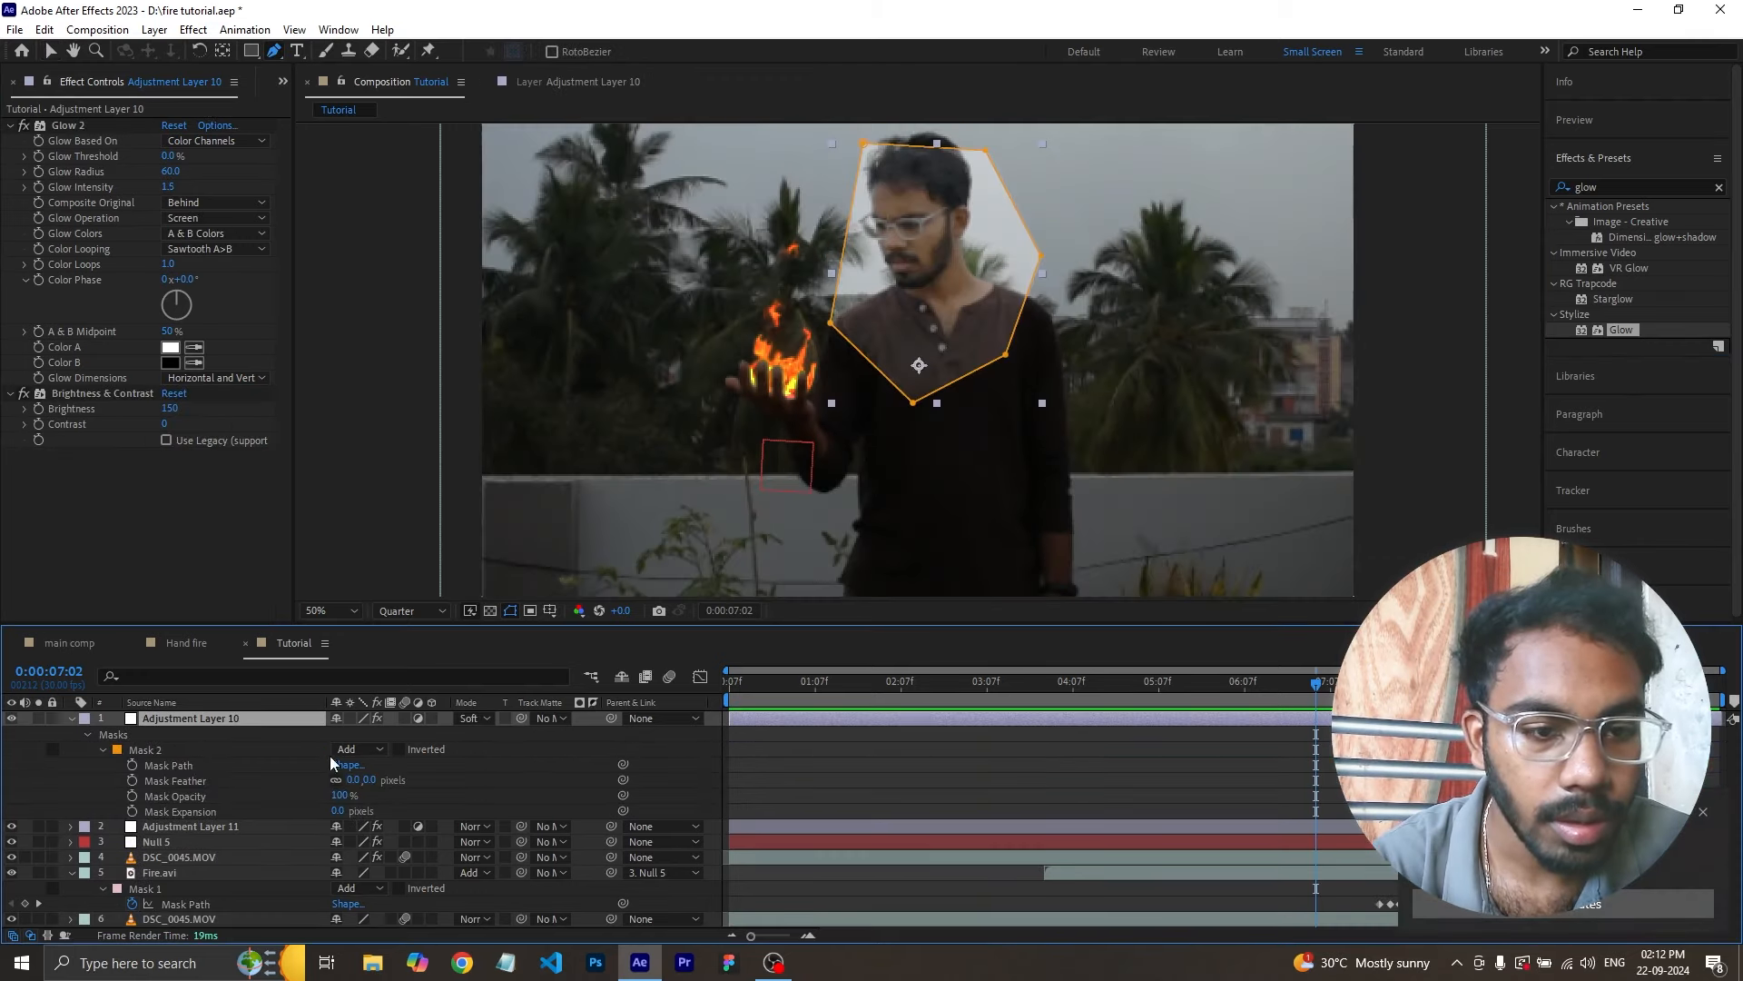
pyautogui.press('f')
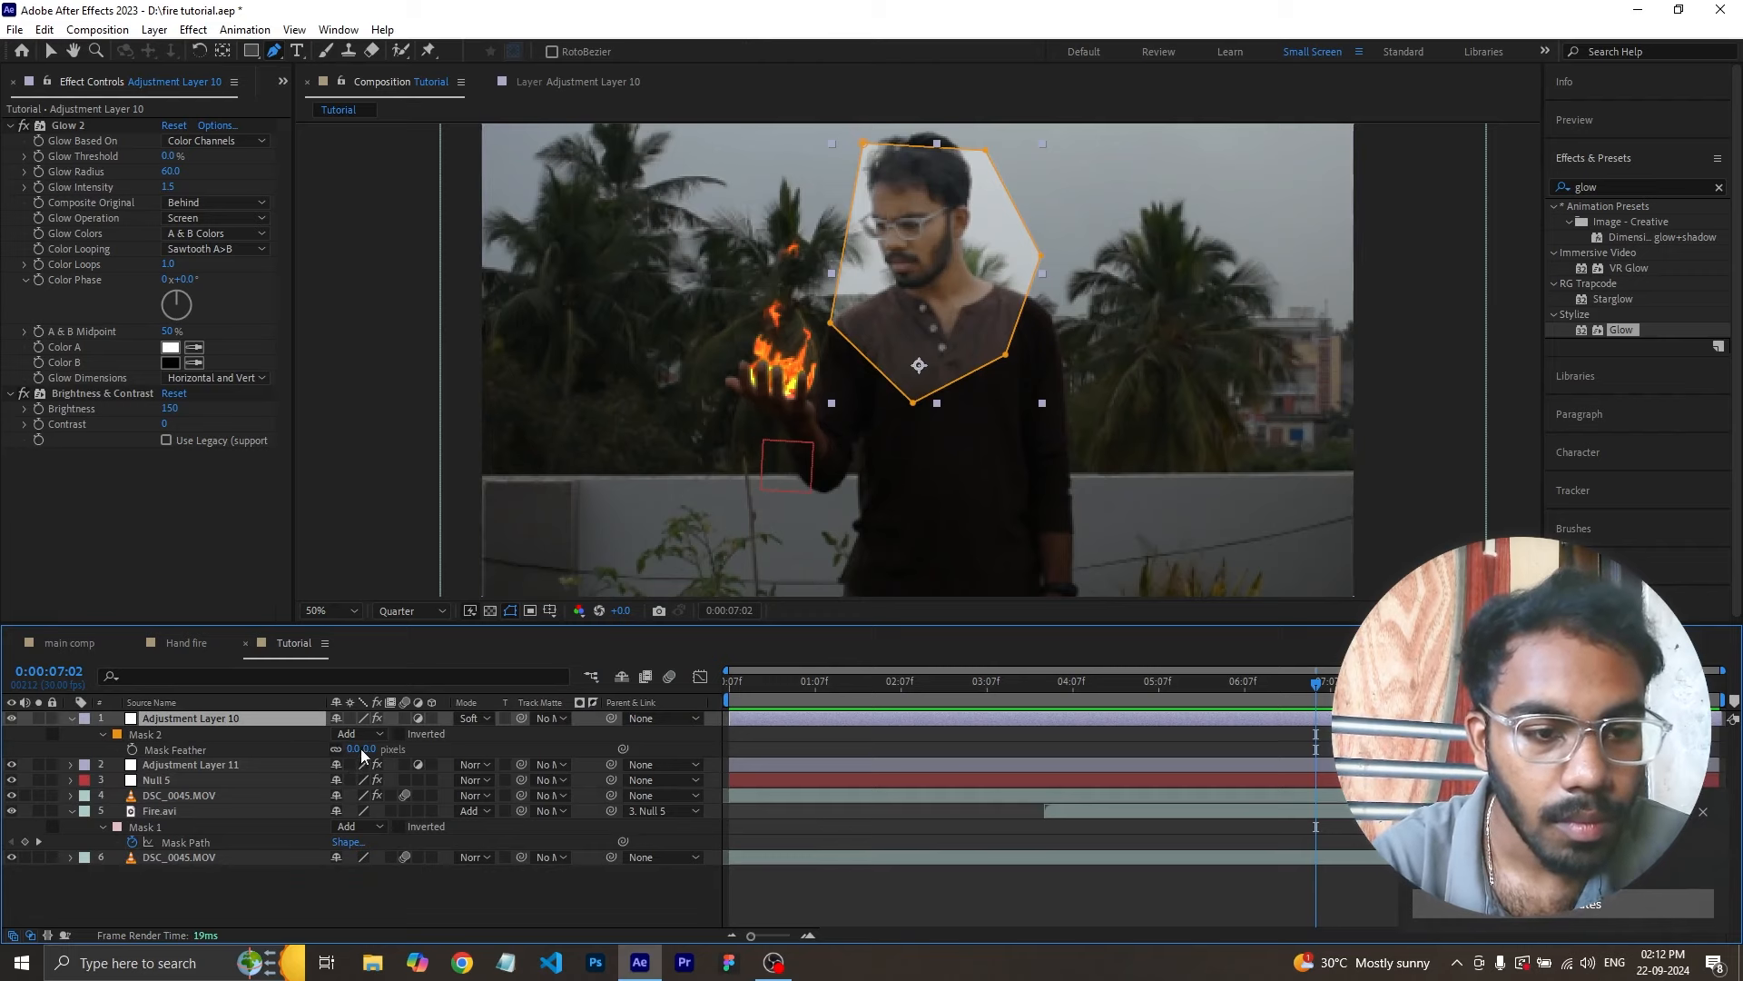
pyautogui.click(361, 748)
pyautogui.click(362, 747)
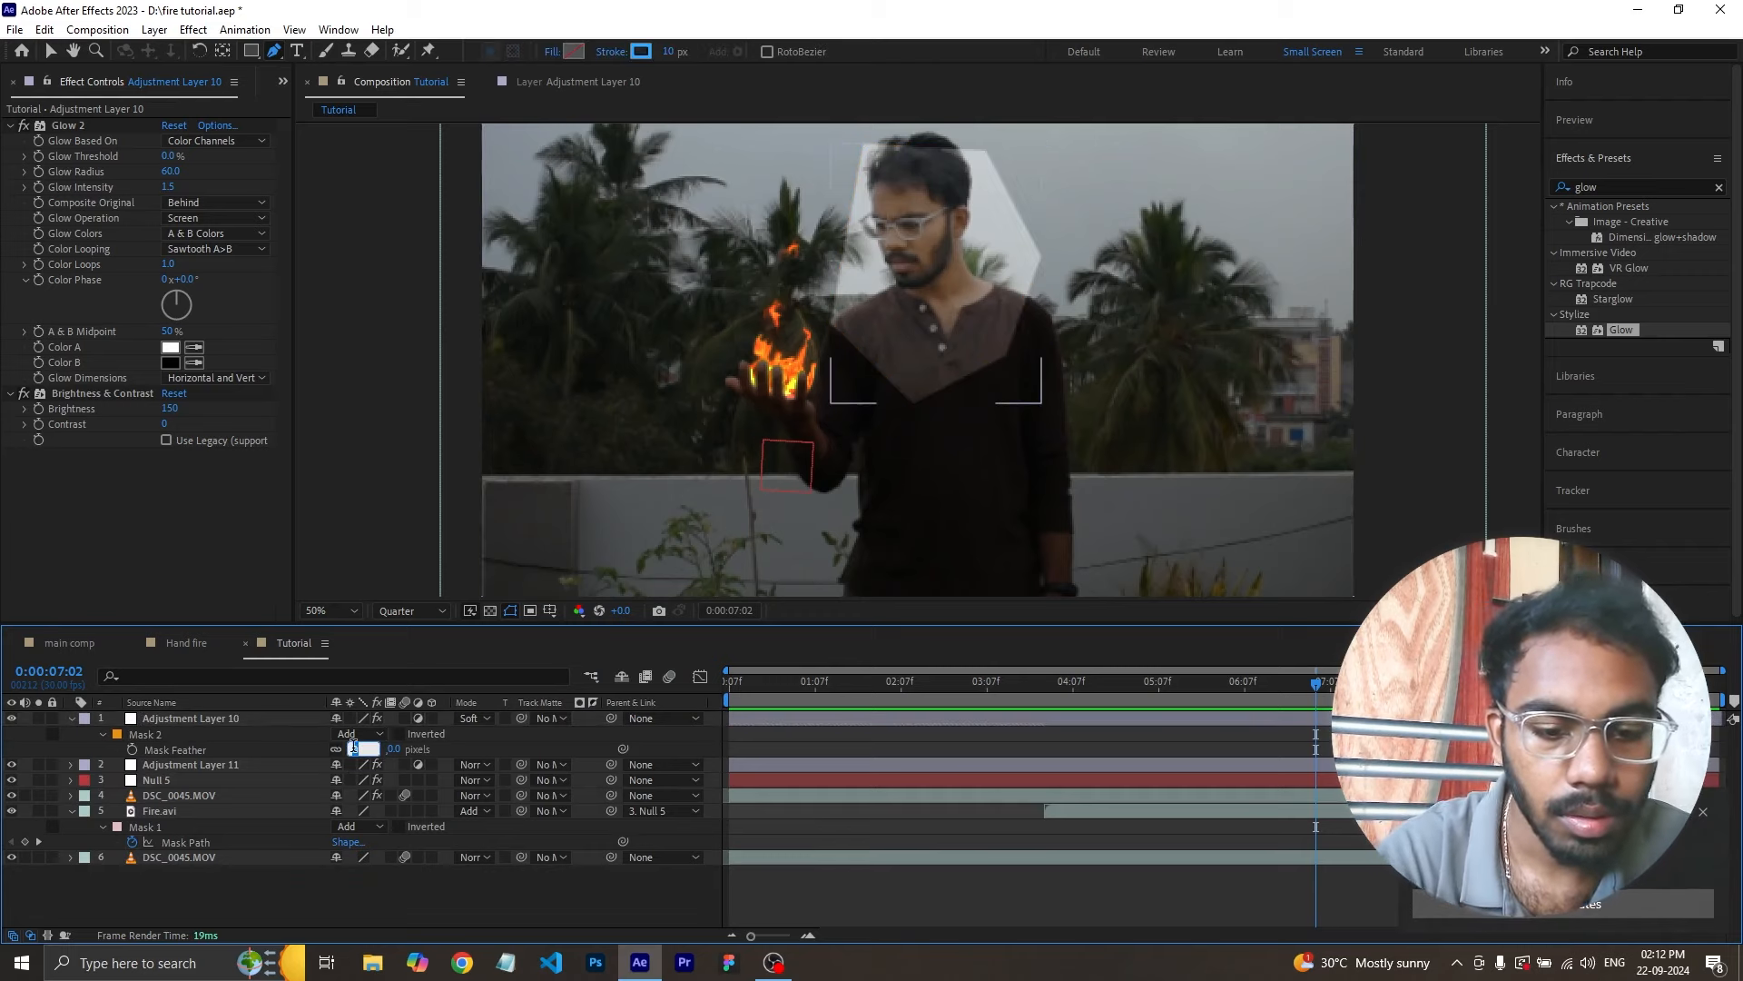
pyautogui.write('60')
pyautogui.press('Return')
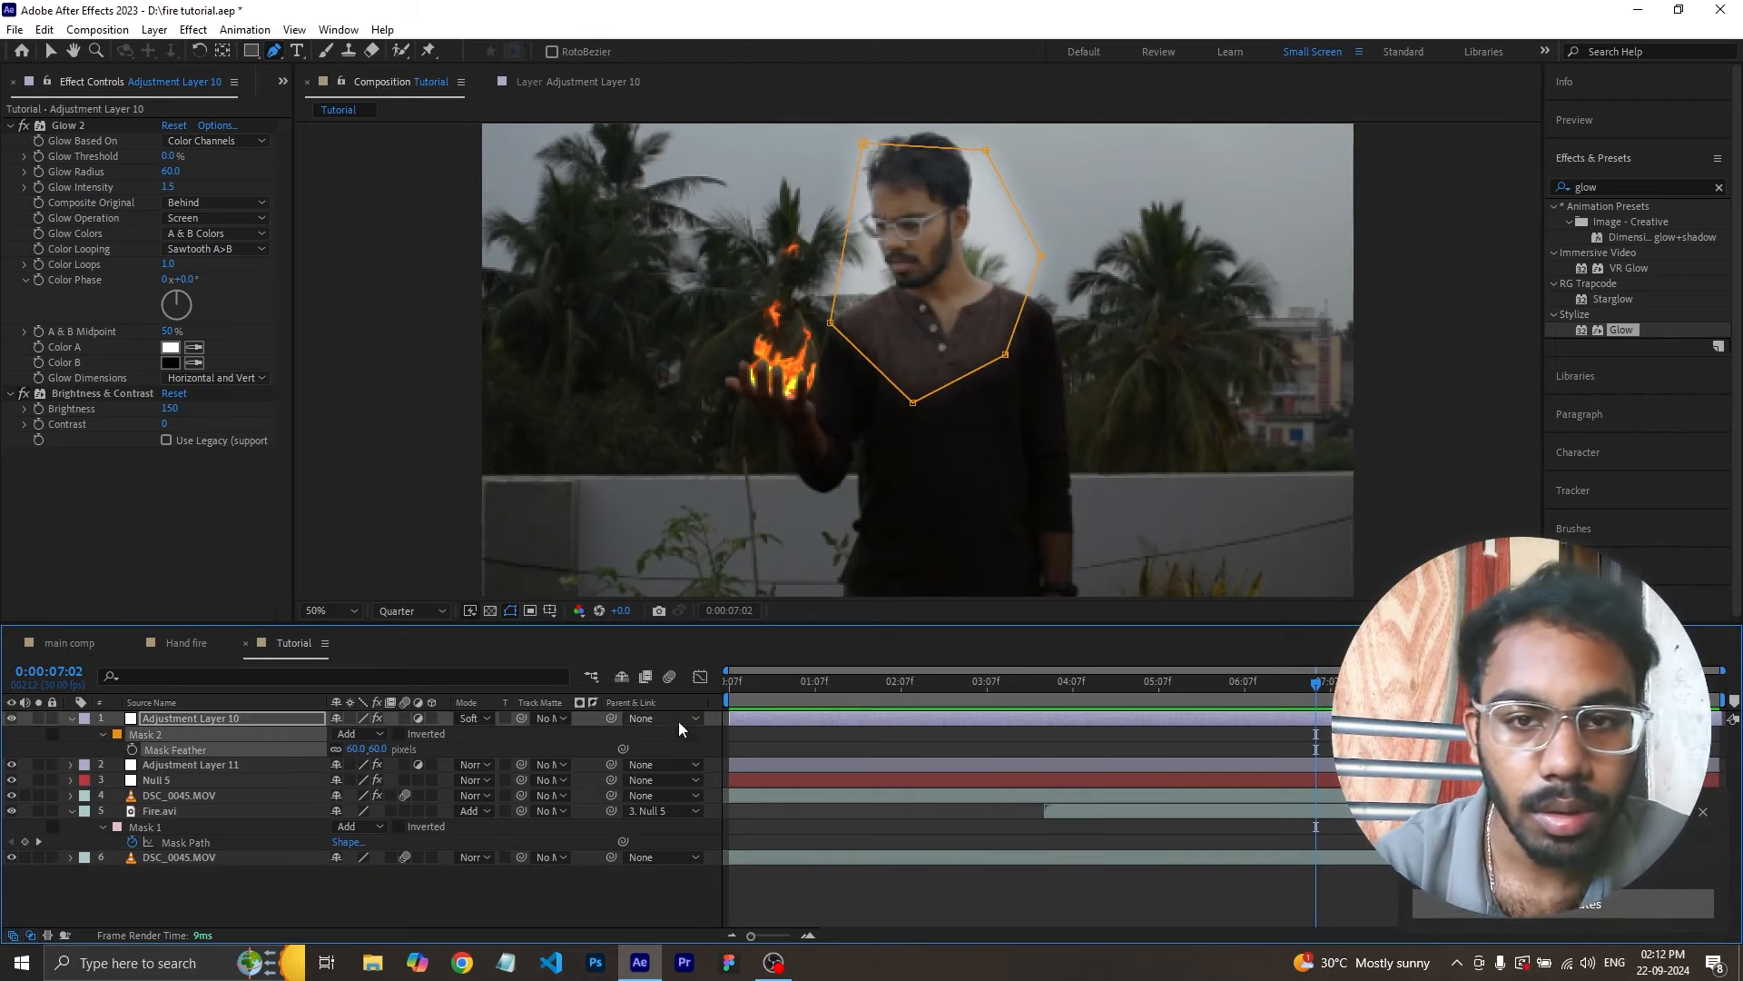
pyautogui.click(854, 902)
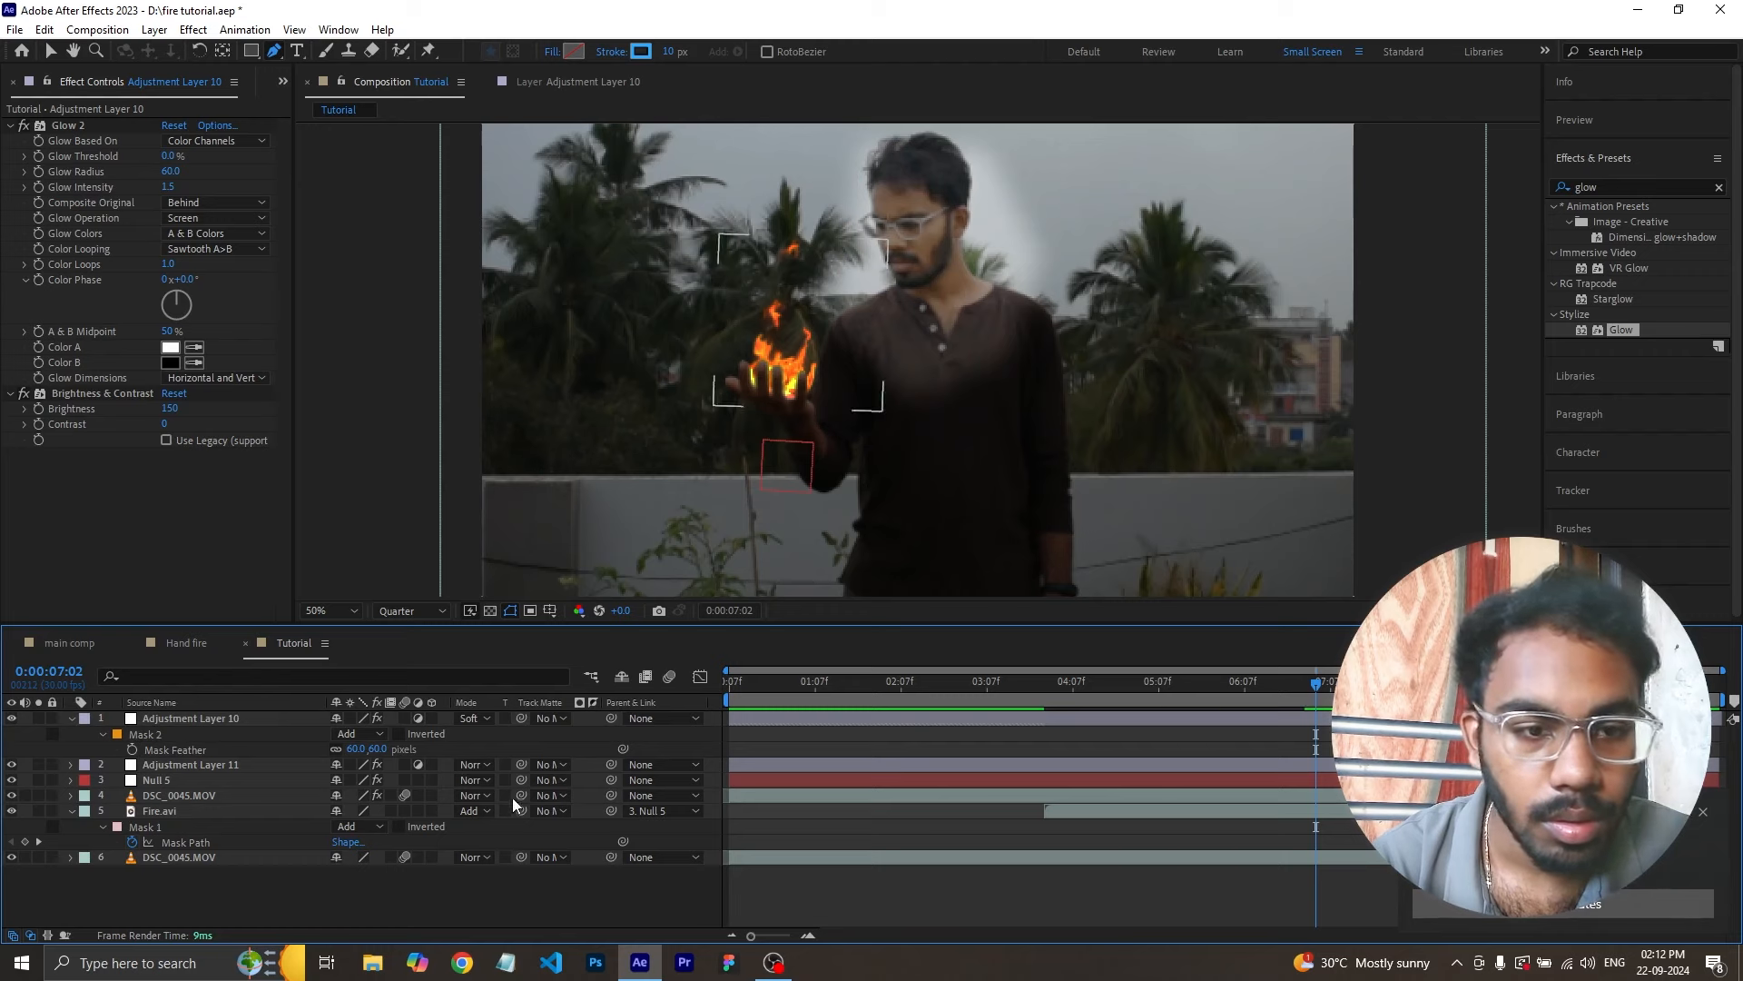
# - Set Color A of the Glow 2 effect on Adjustment Layer 10 to an orange-red with a hue of 10°
pyautogui.click(243, 719)
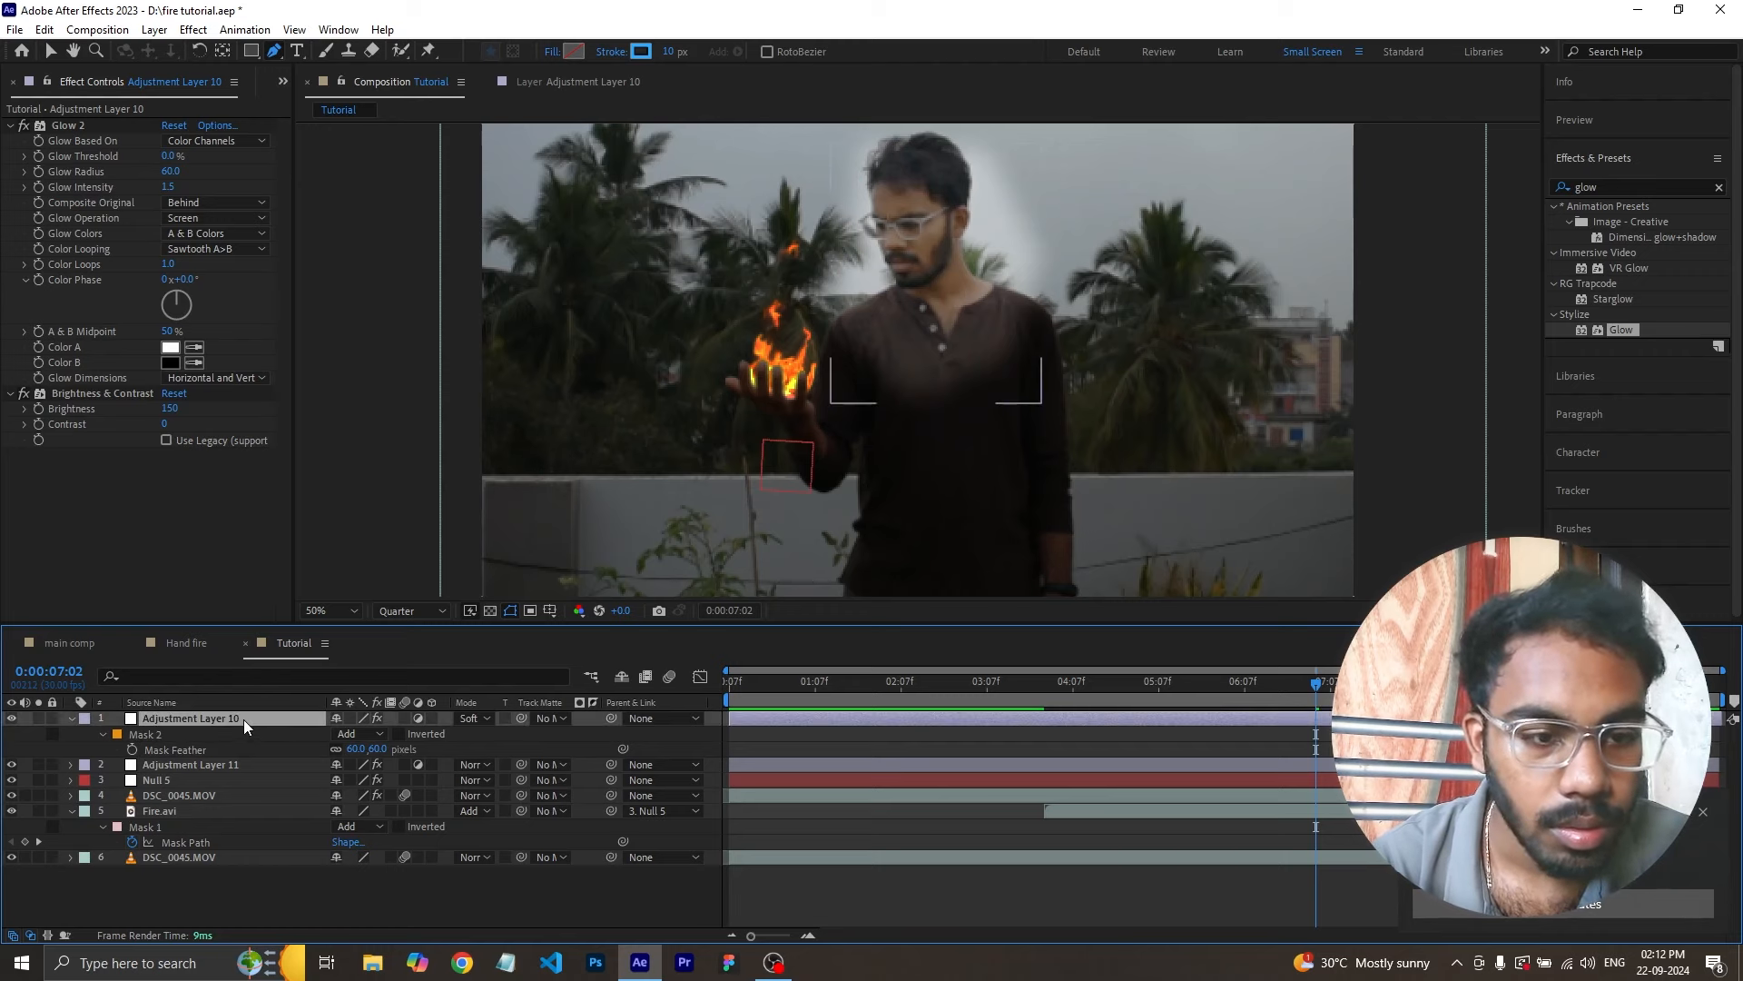
pyautogui.click(175, 352)
pyautogui.moveTo(1384, 475)
pyautogui.mouseDown()
pyautogui.moveTo(1463, 393)
pyautogui.moveTo(1479, 407)
pyautogui.mouseUp()
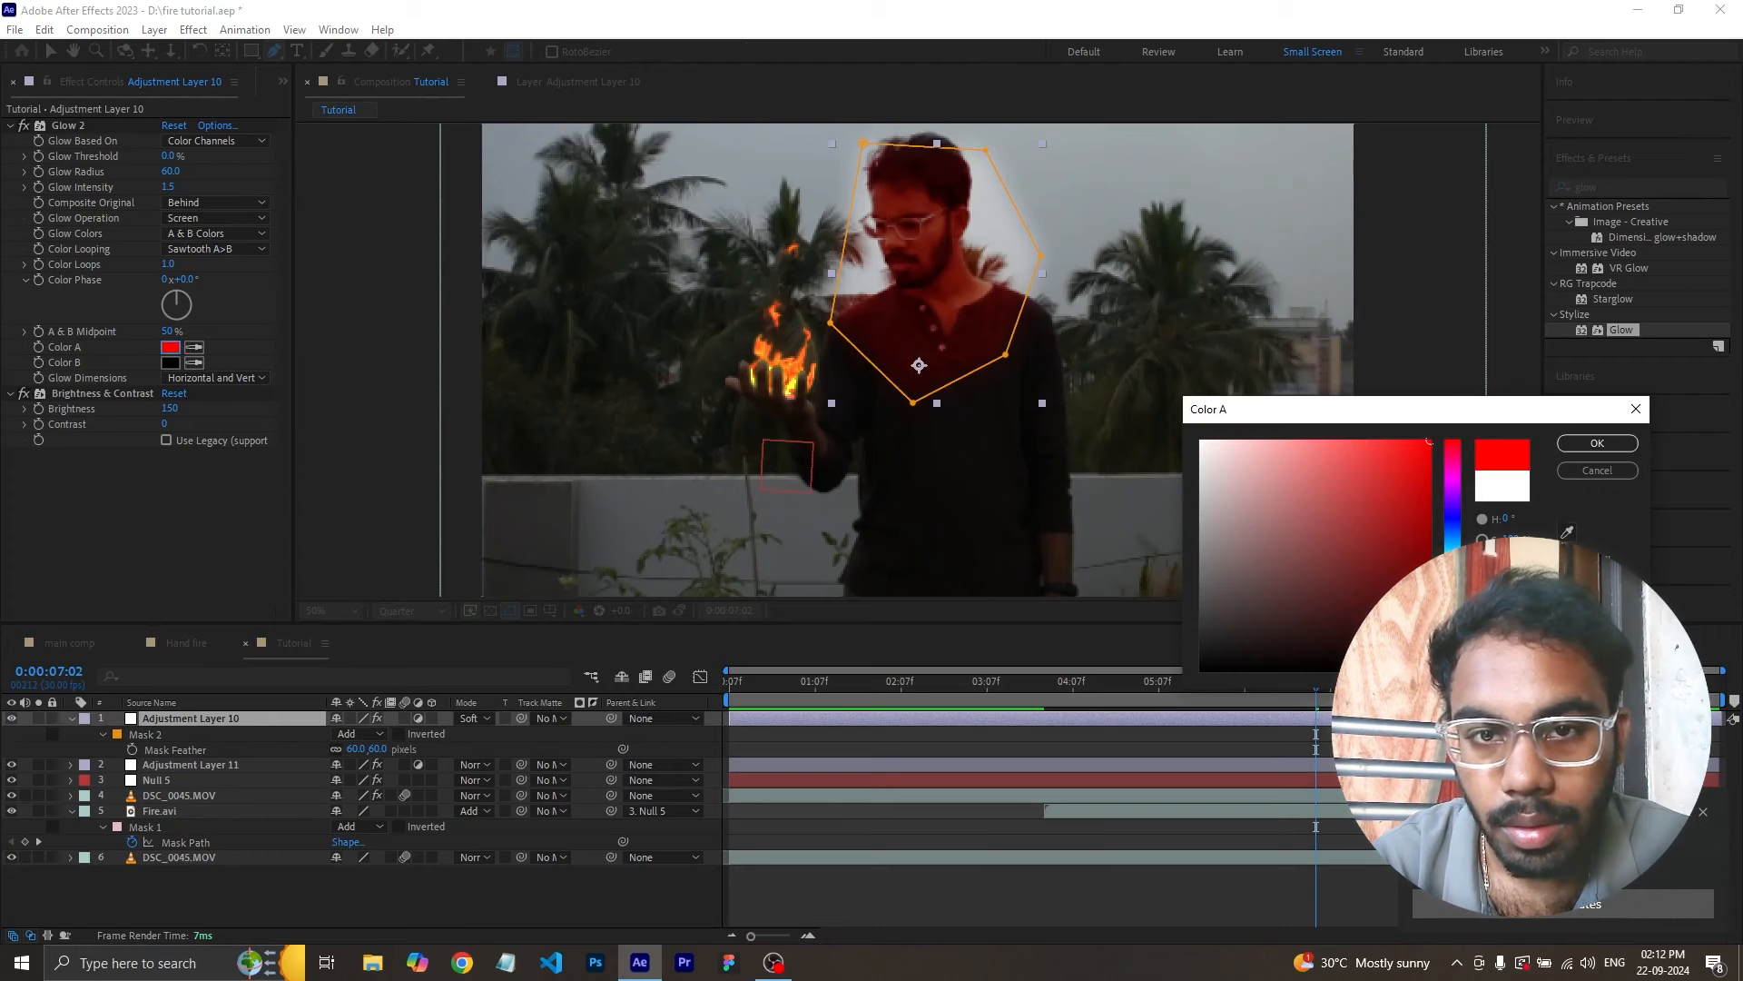
pyautogui.moveTo(1418, 489); pyautogui.dragTo(1398, 481)
pyautogui.moveTo(1453, 666); pyautogui.dragTo(1453, 665)
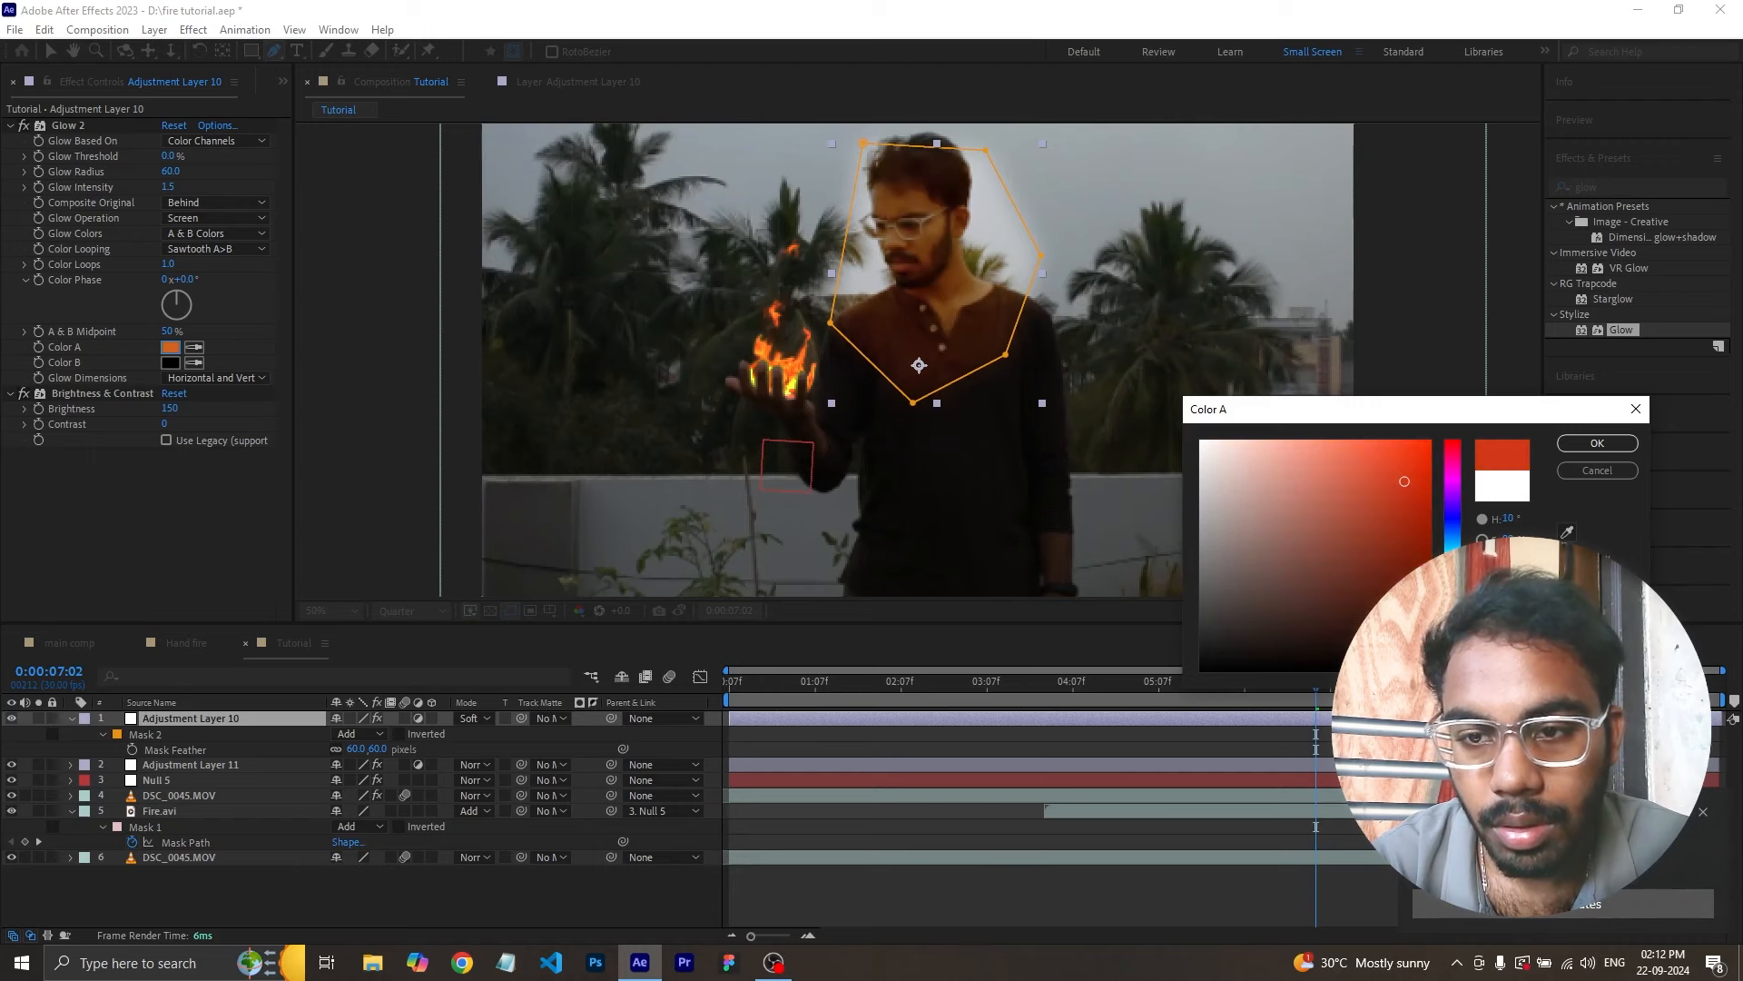
pyautogui.click(1584, 452)
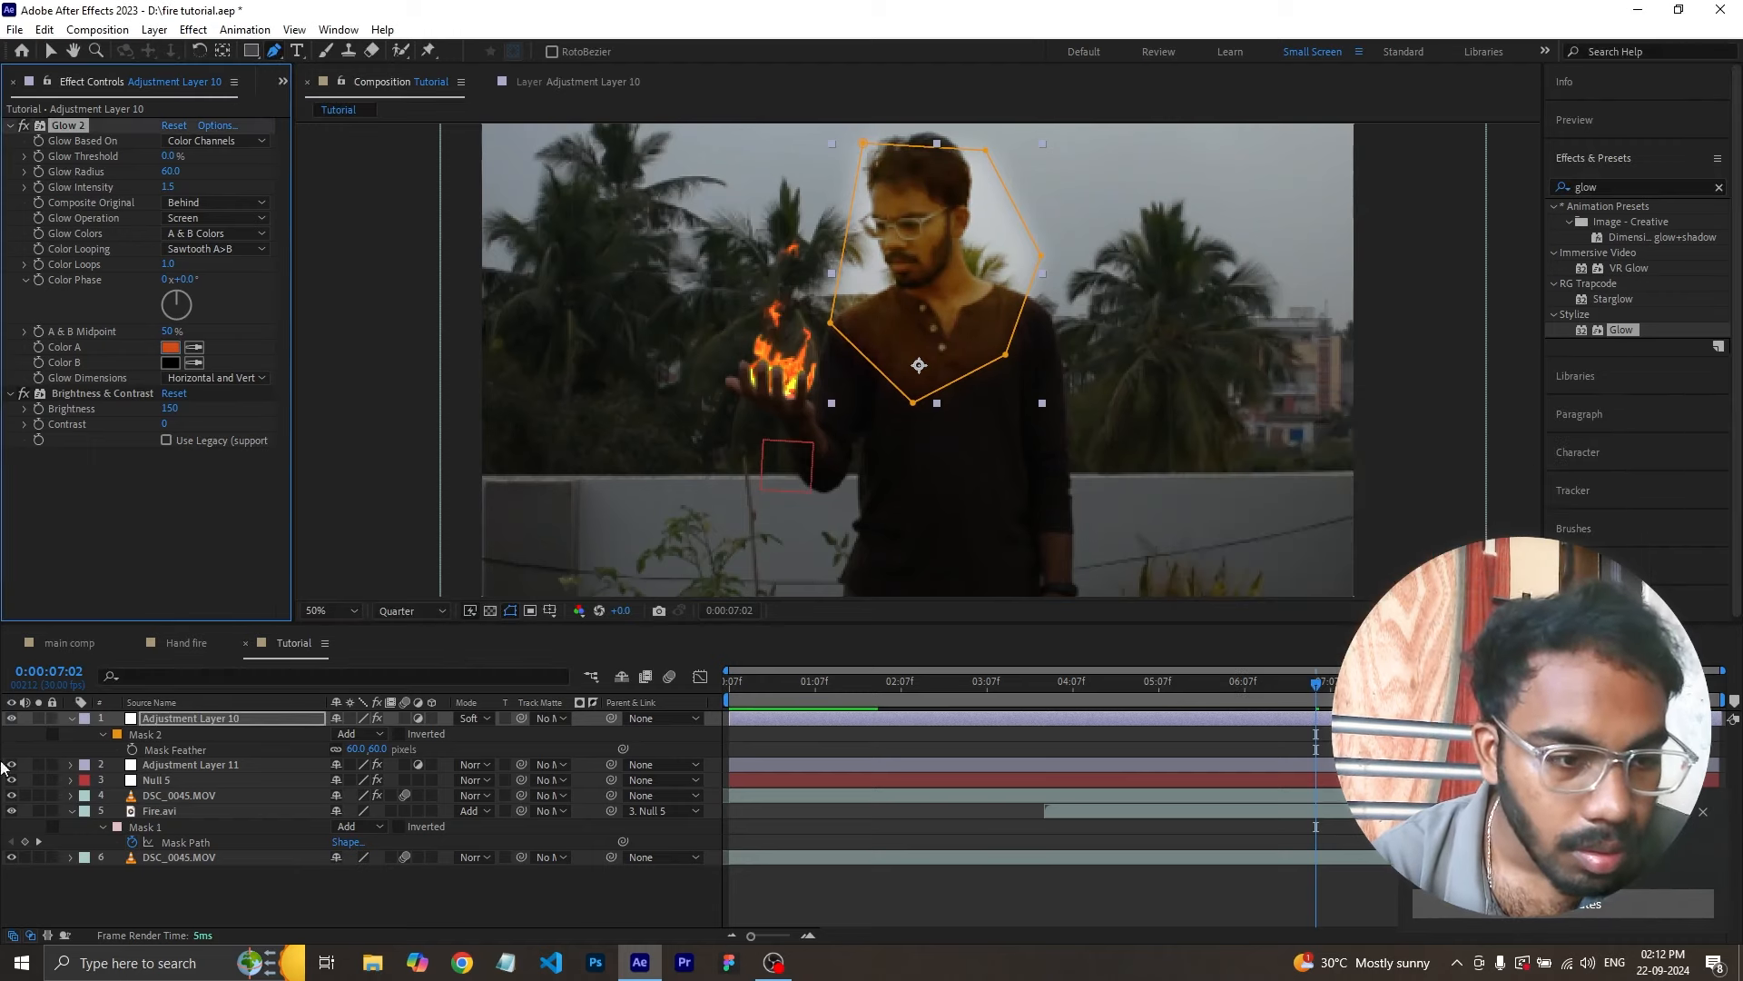
# - Collapse Adjustment Layer 10 and compare the scene with Adjustment Layer 11 hidden and shown
pyautogui.click(71, 718)
pyautogui.click(167, 733)
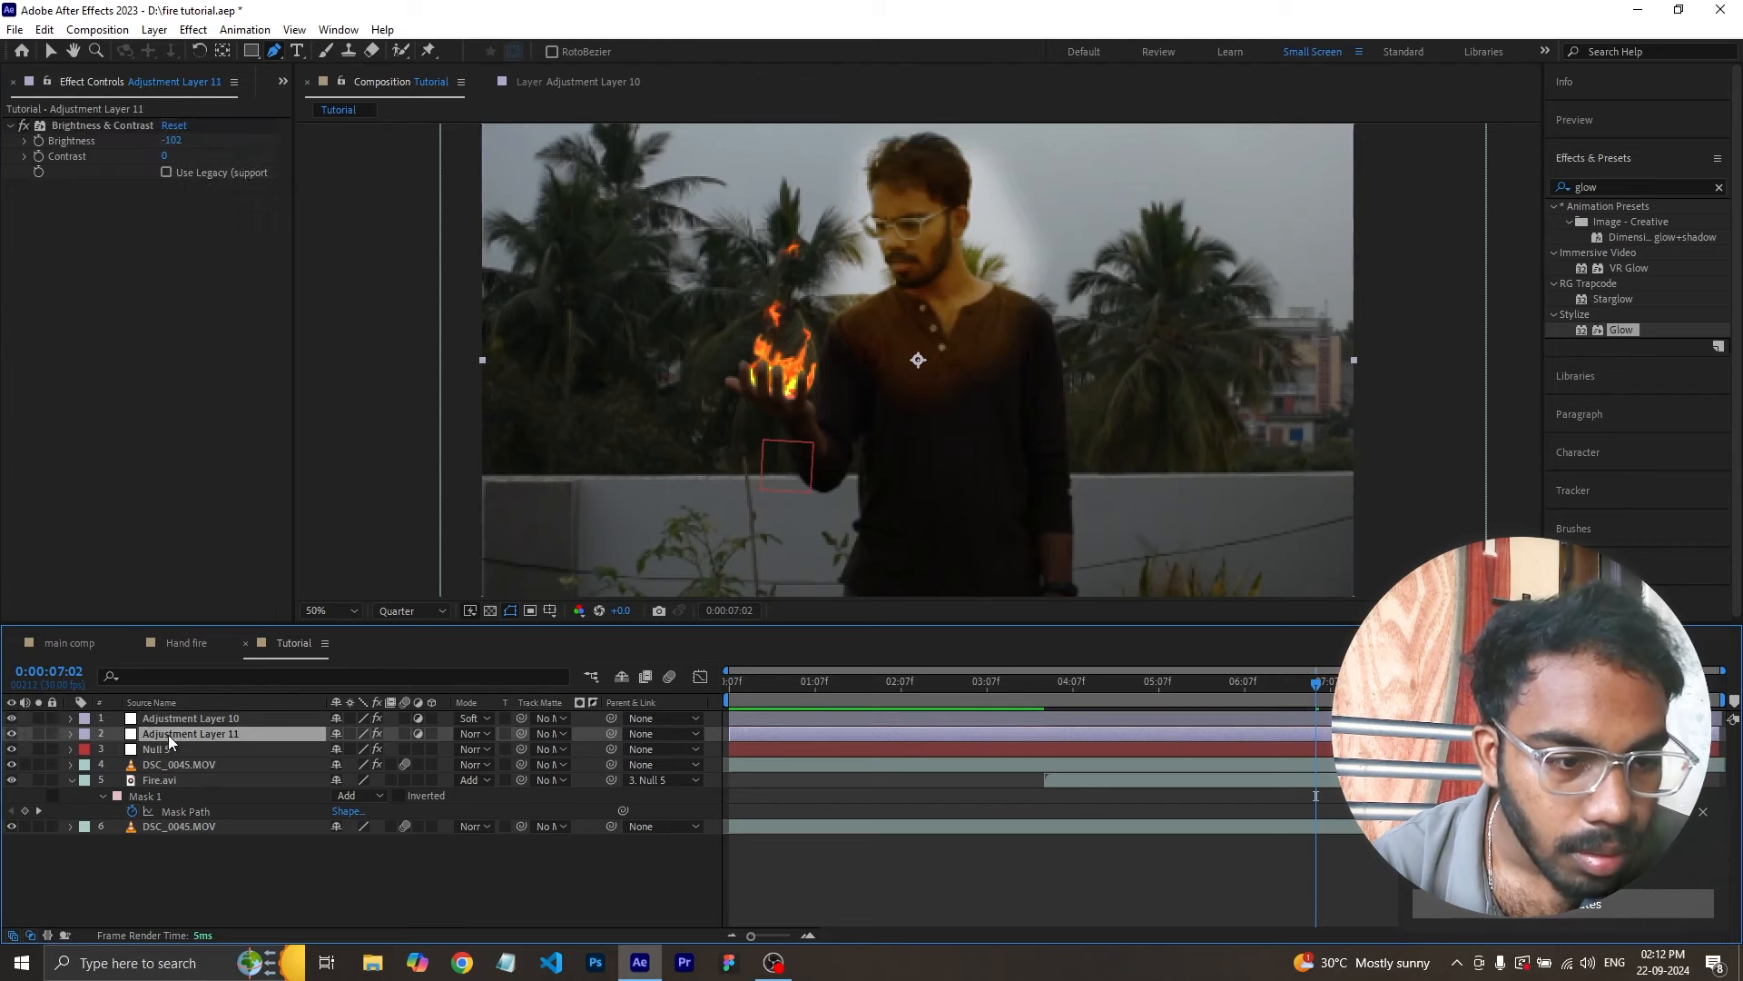
pyautogui.click(11, 735)
pyautogui.click(11, 735)
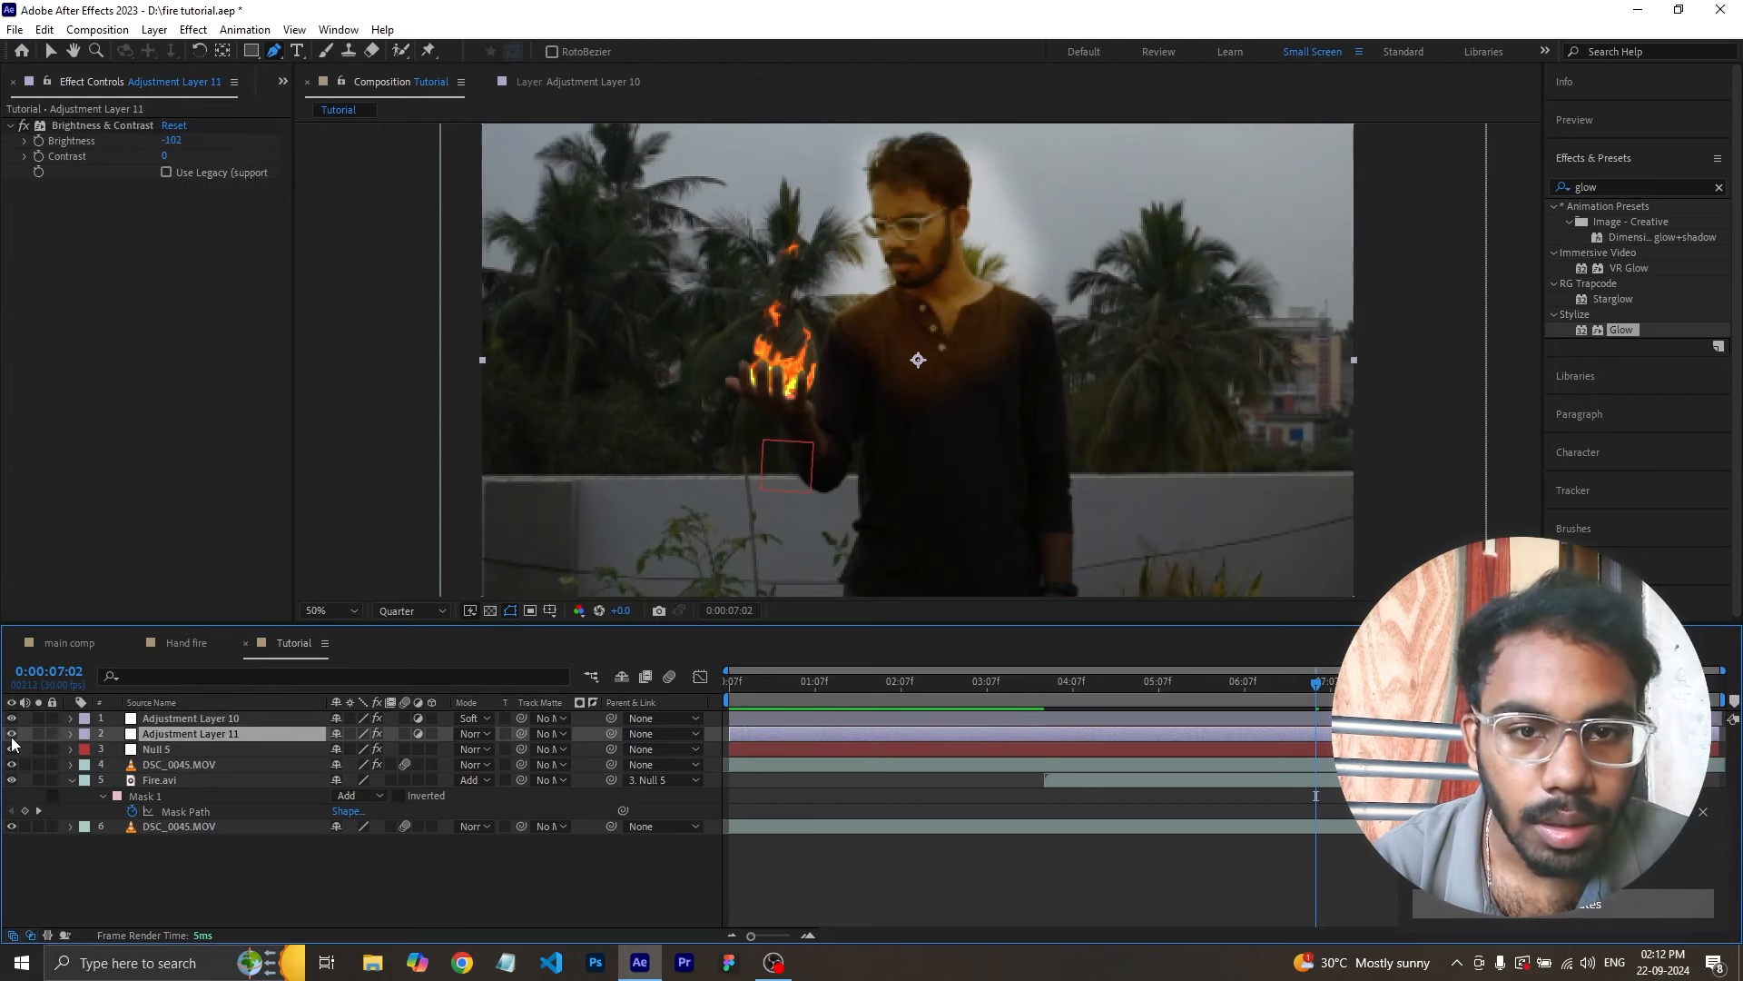
pyautogui.click(12, 738)
pyautogui.click(11, 737)
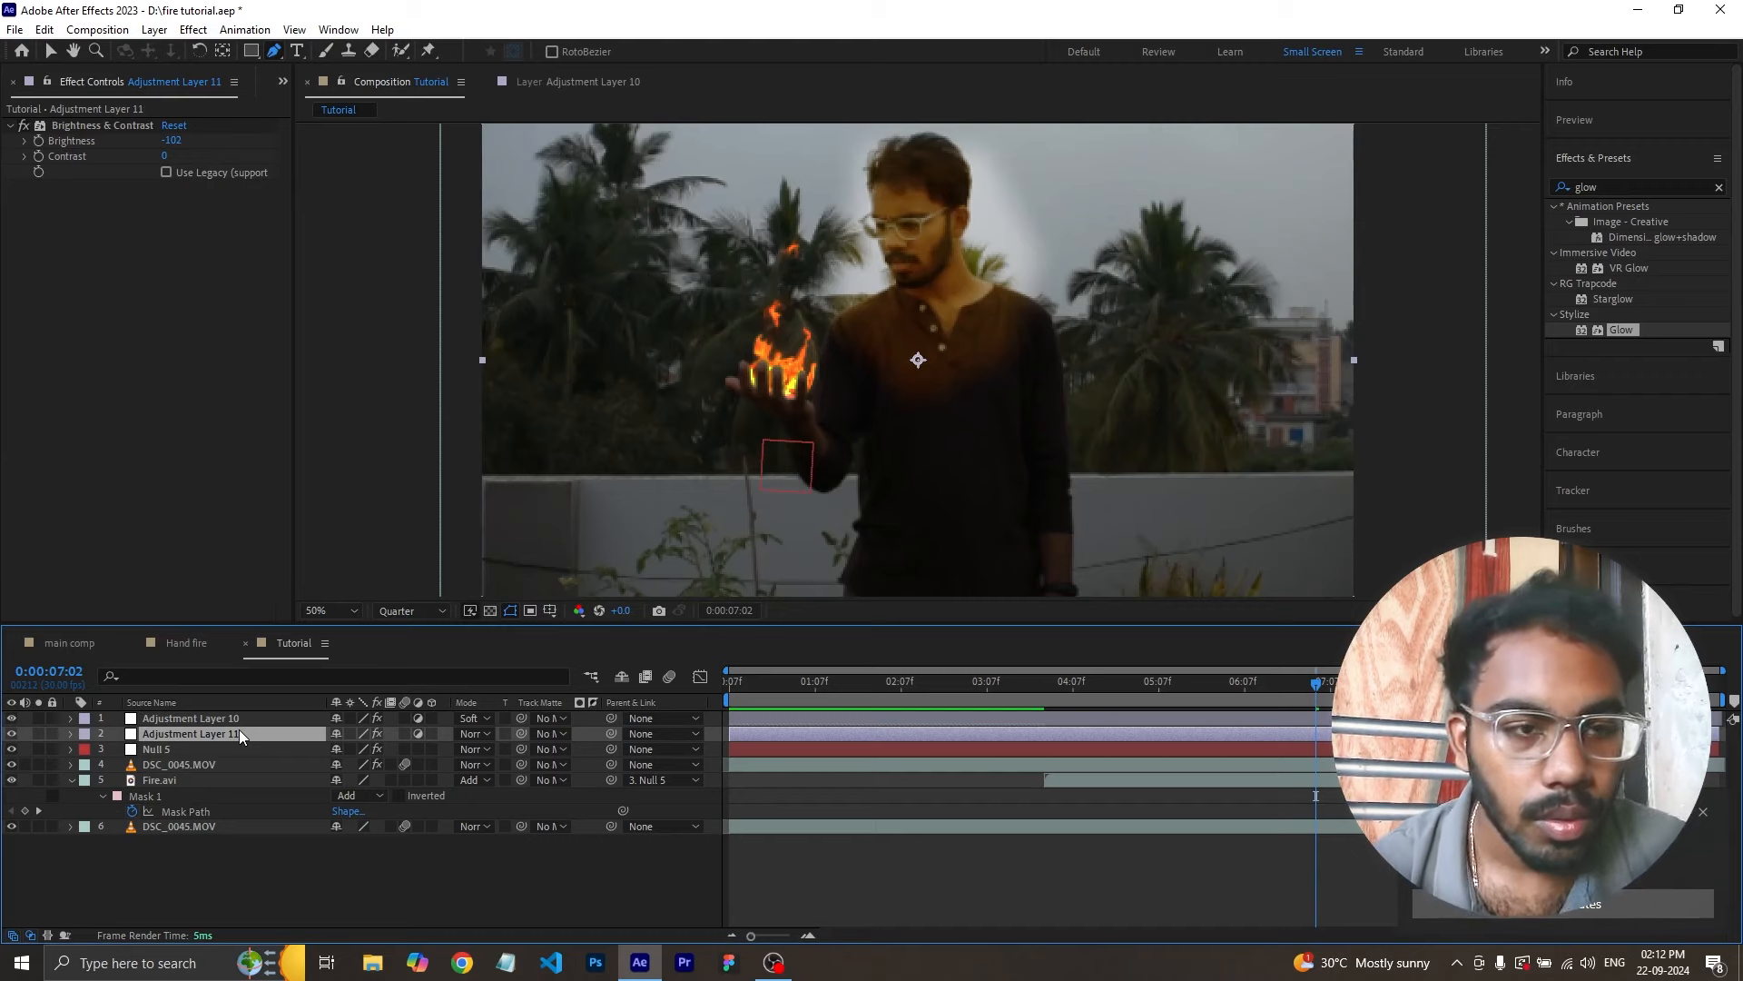
# - Delete the Brightness & Contrast effect from Adjustment Layer 11 and select Adjustment Layer 10
pyautogui.click(173, 140)
pyautogui.click(135, 259)
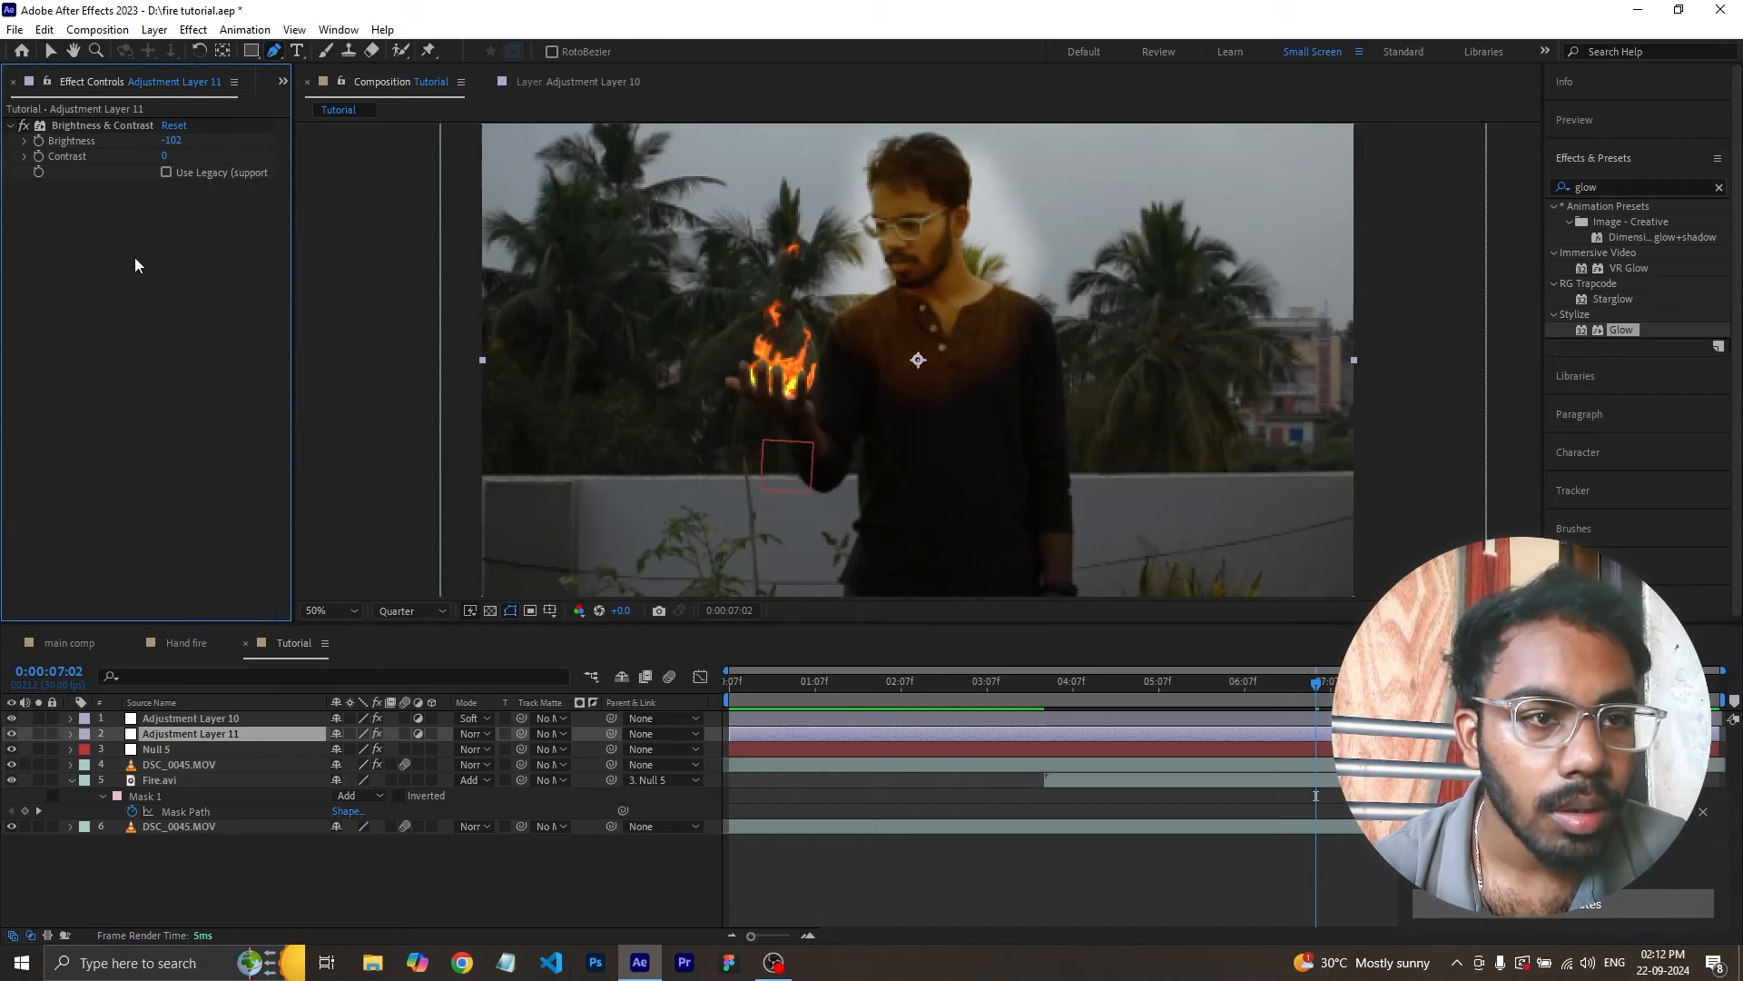
pyautogui.click(113, 129)
pyautogui.press('Delete')
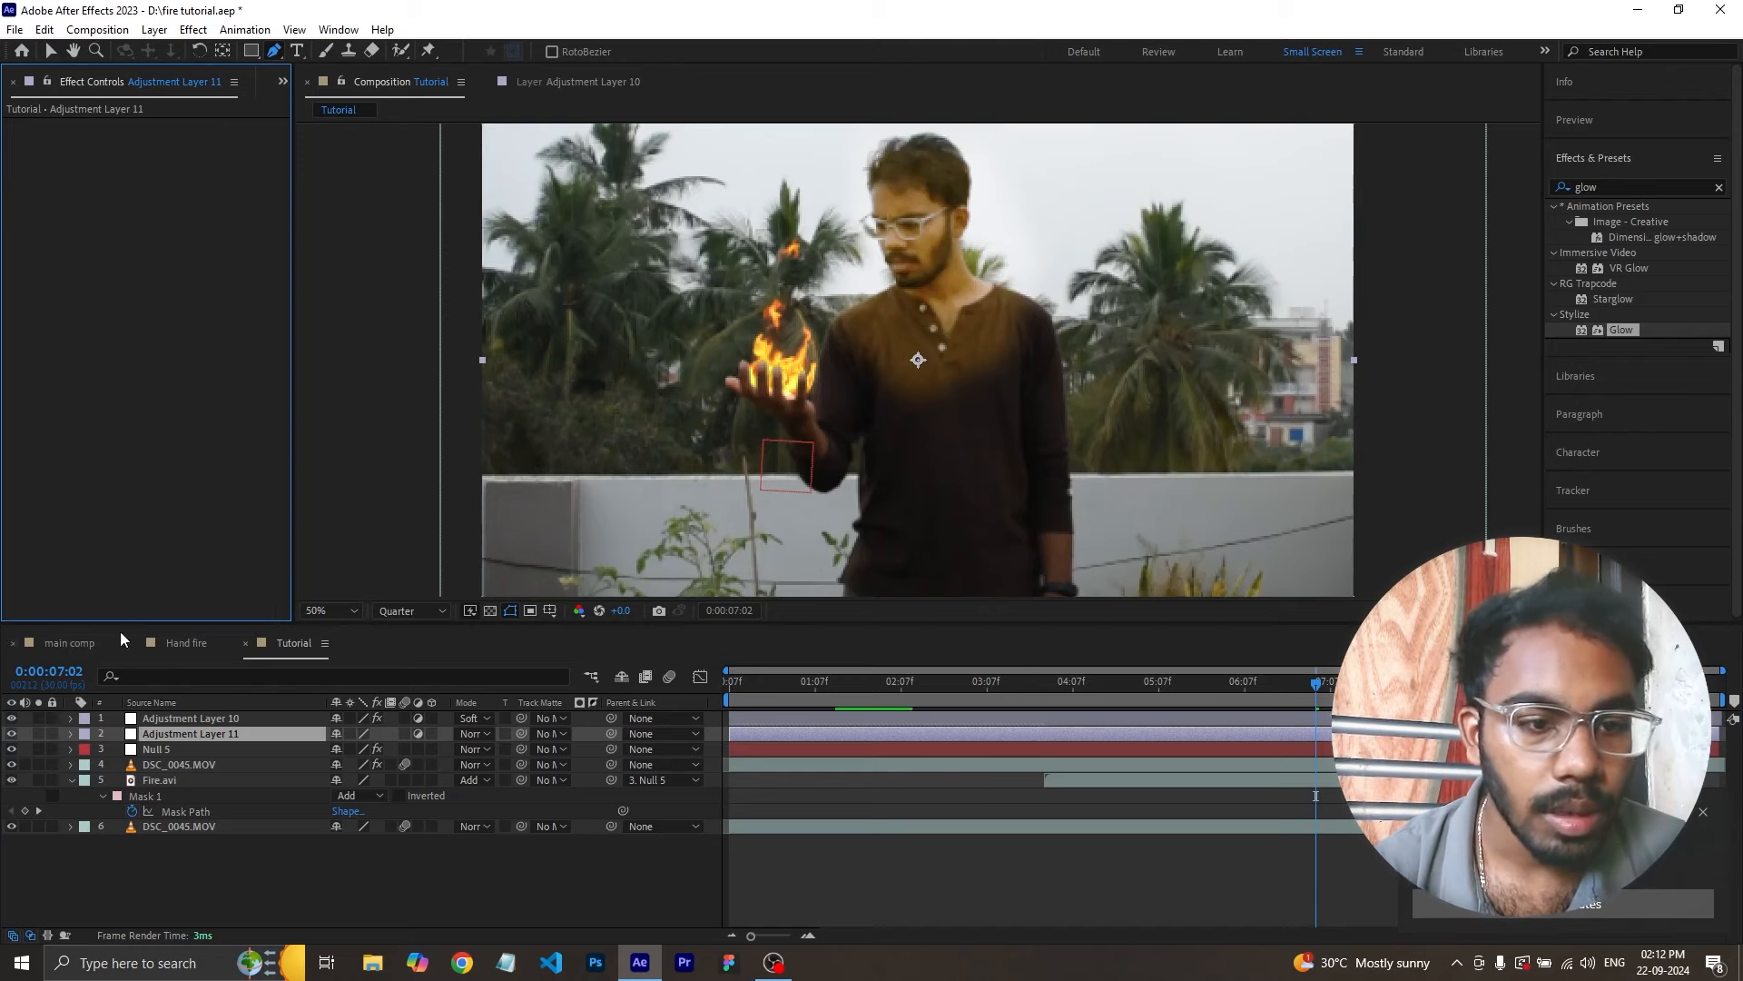
pyautogui.click(172, 717)
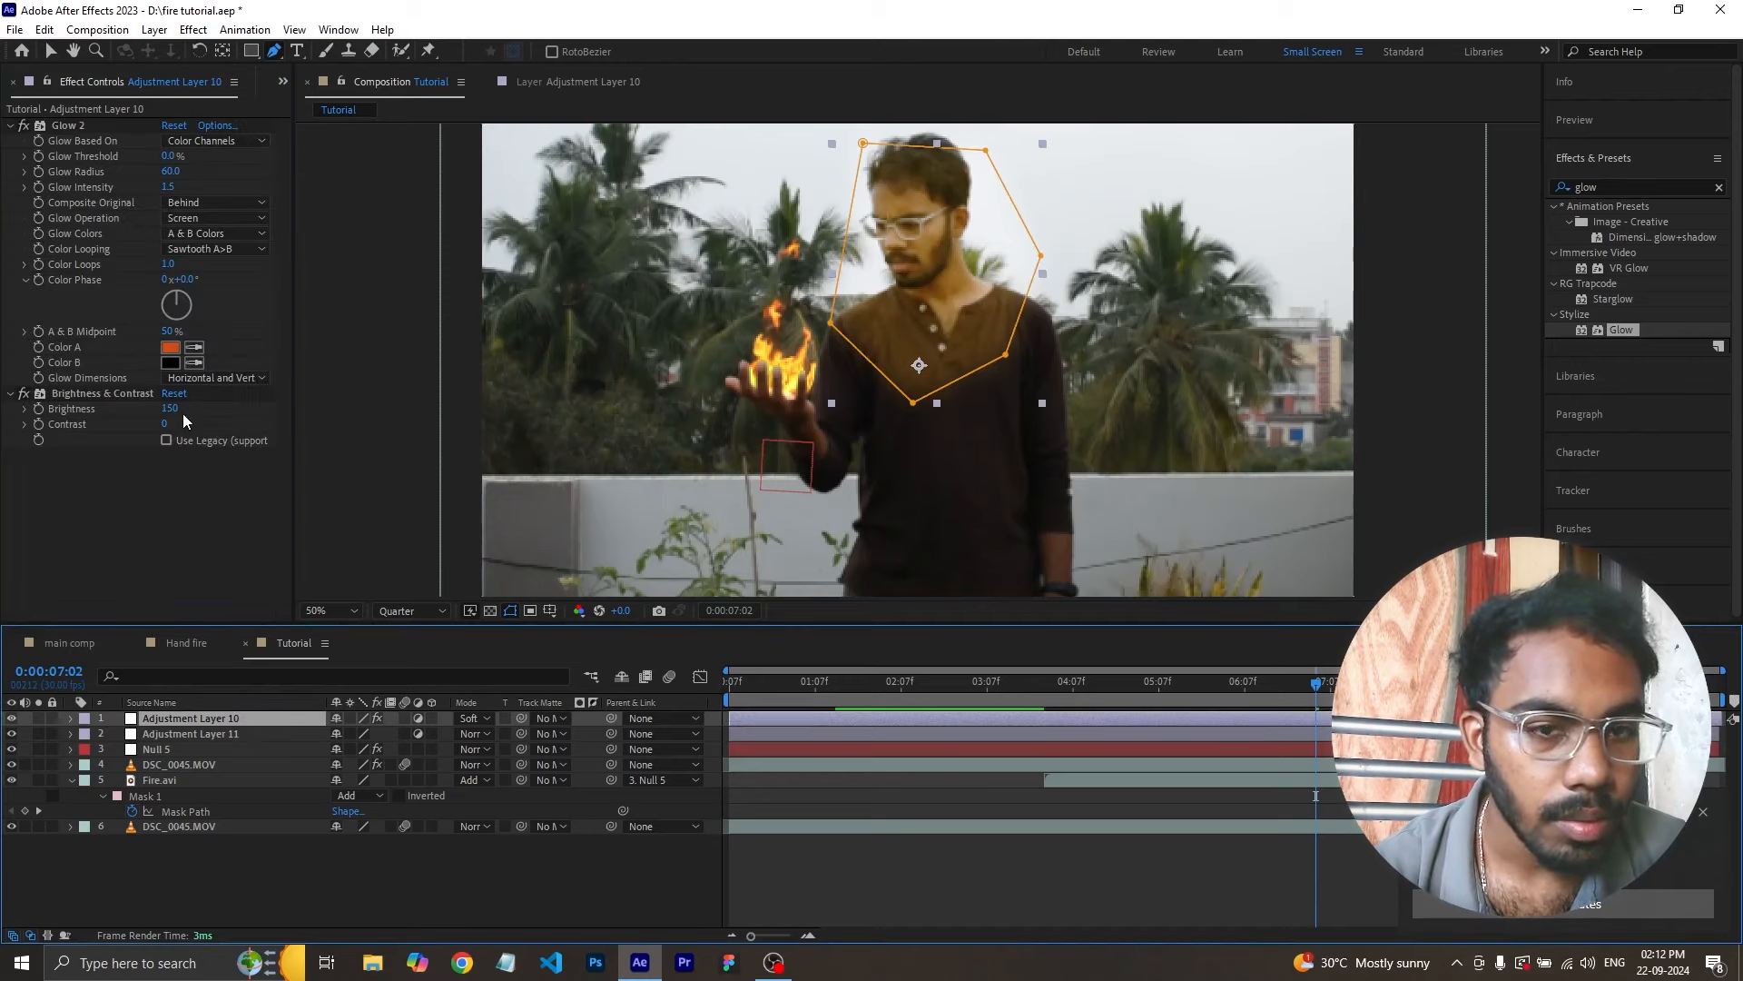
# - Add a new blue solid layer filling the Tutorial composition
pyautogui.rightClick(336, 913)
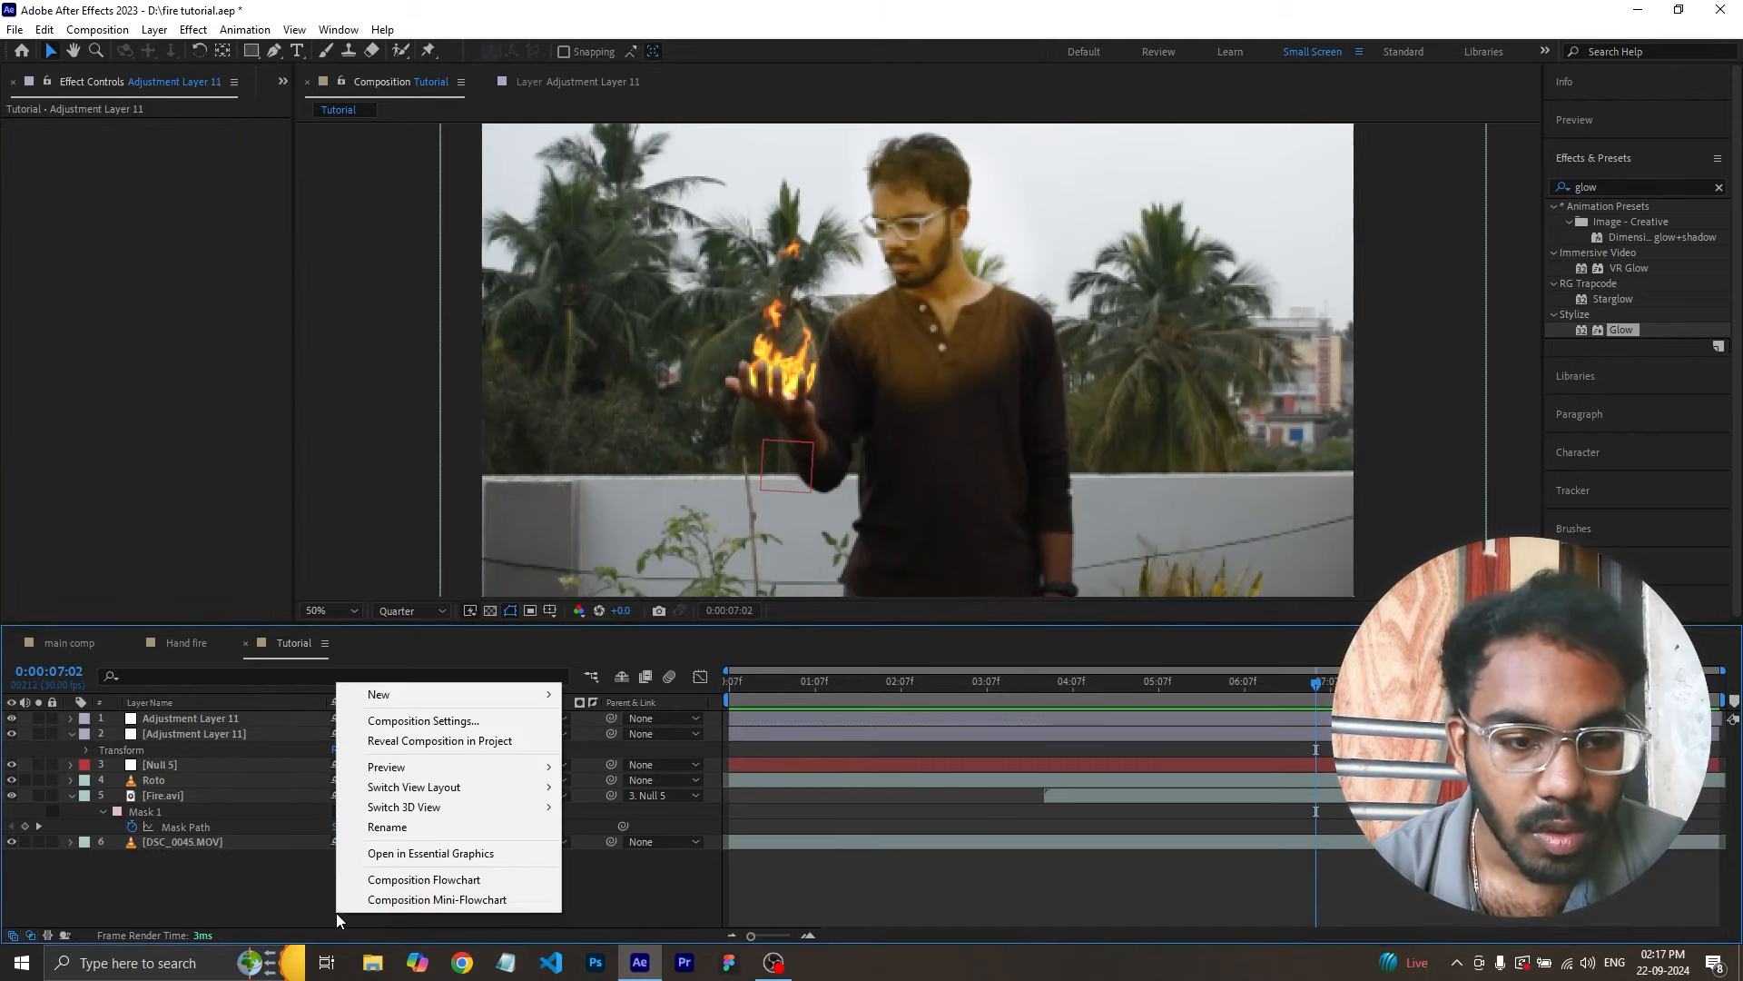
pyautogui.moveTo(400, 701)
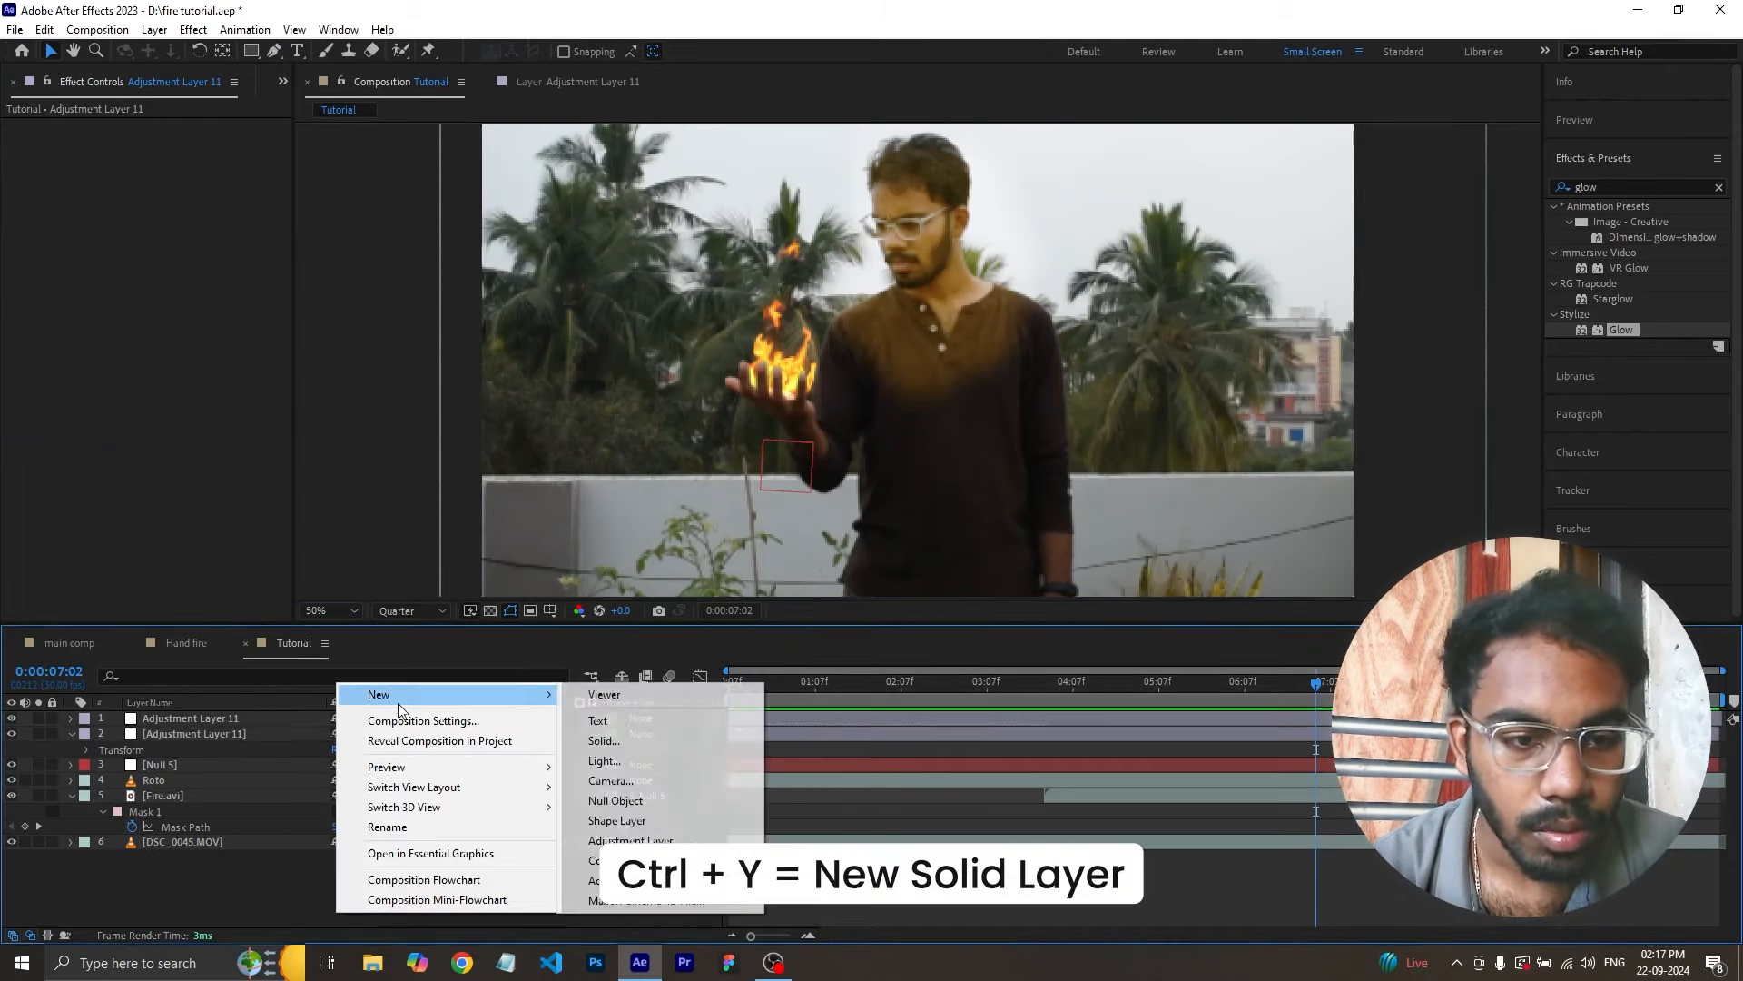
pyautogui.click(699, 743)
pyautogui.click(520, 693)
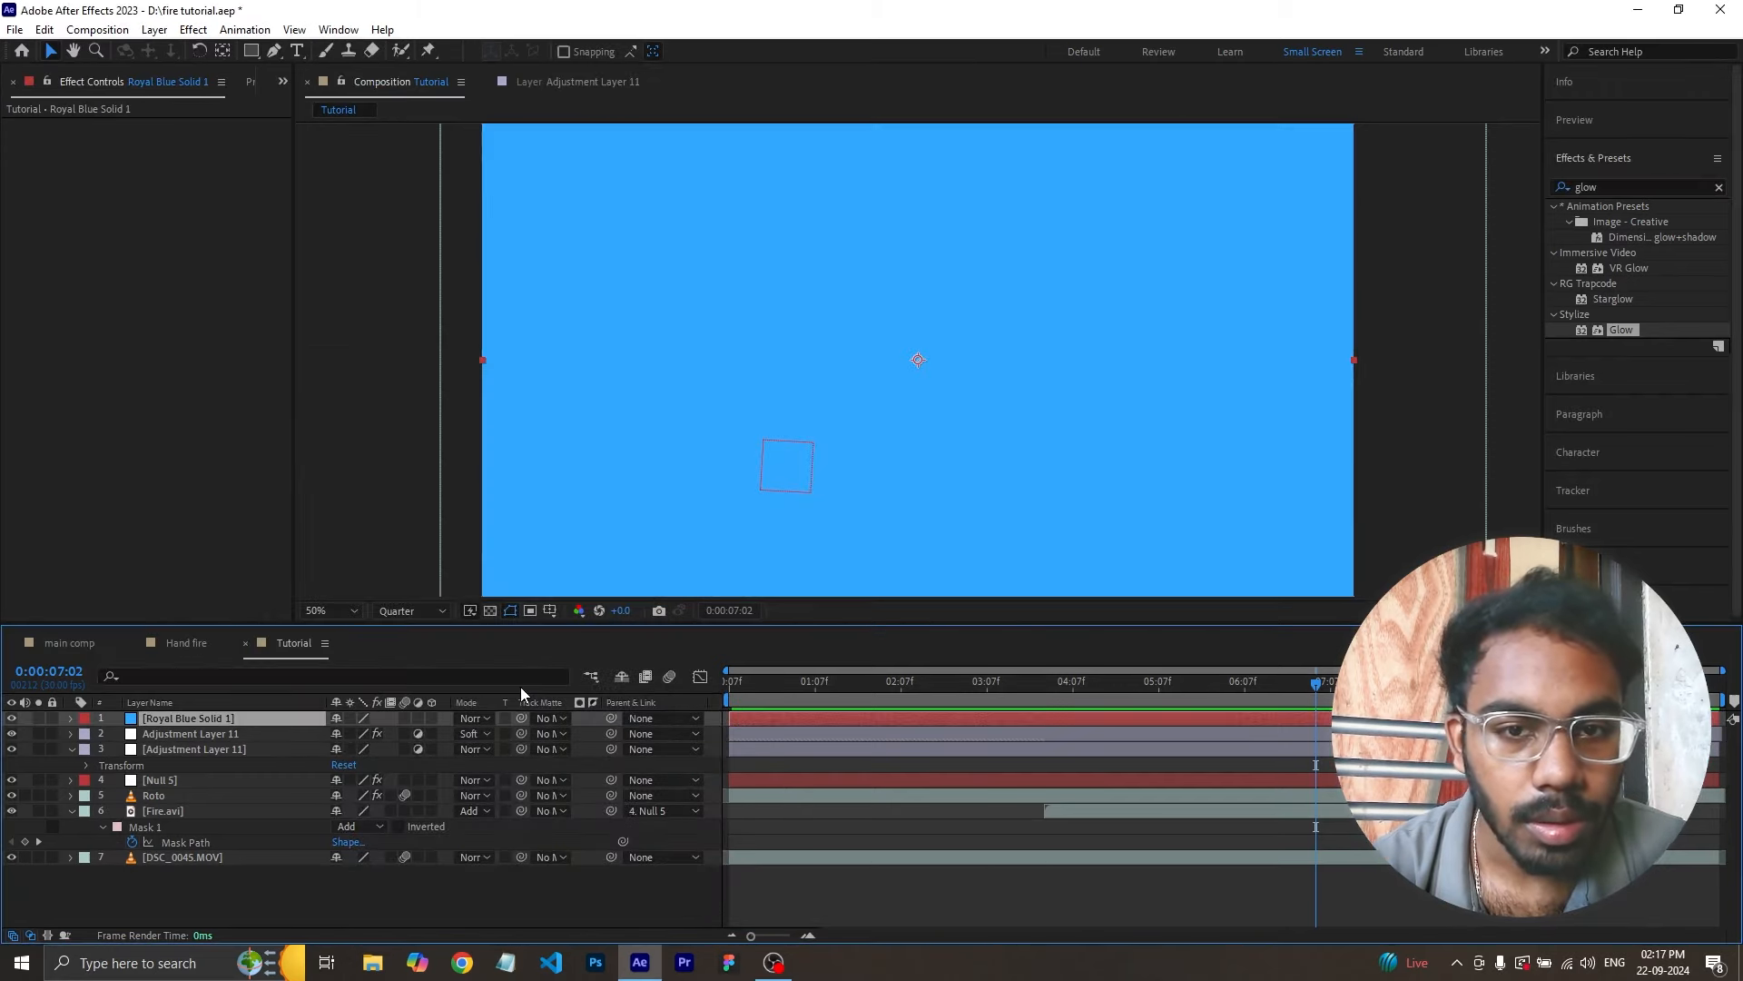
# - Change the new solid's color to a darker, deep royal blue
pyautogui.hotkey('ctrl', 'shift', 'y')
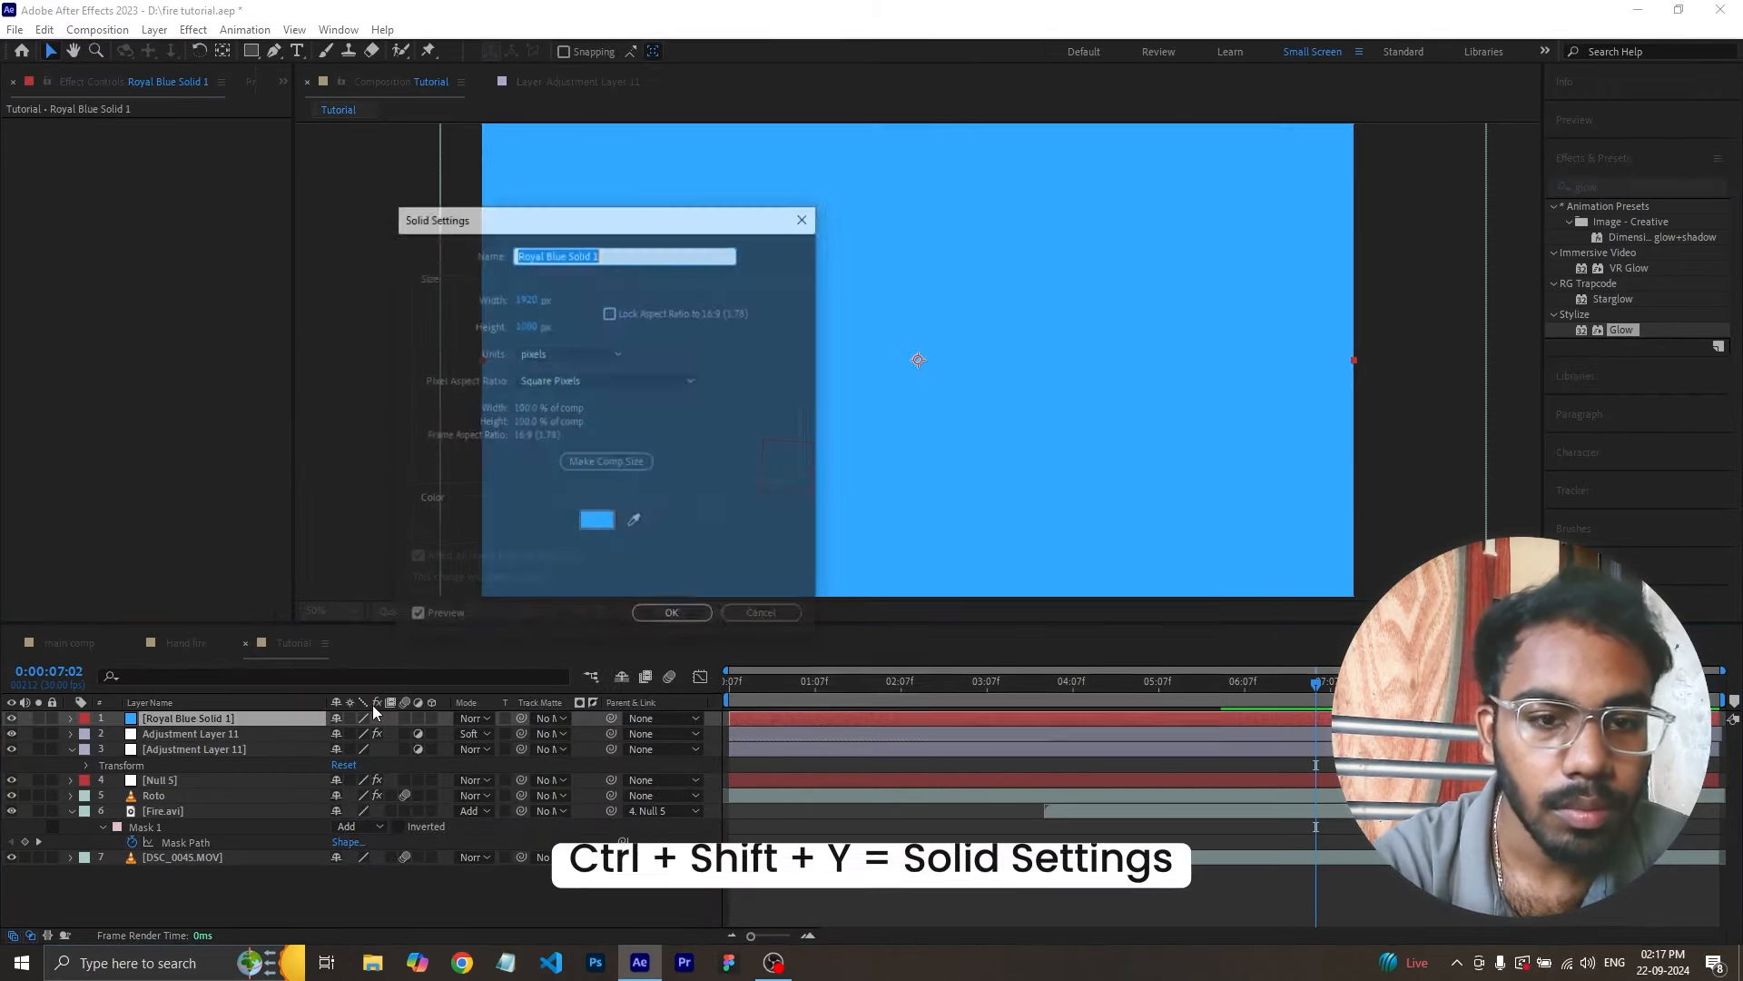
pyautogui.click(597, 521)
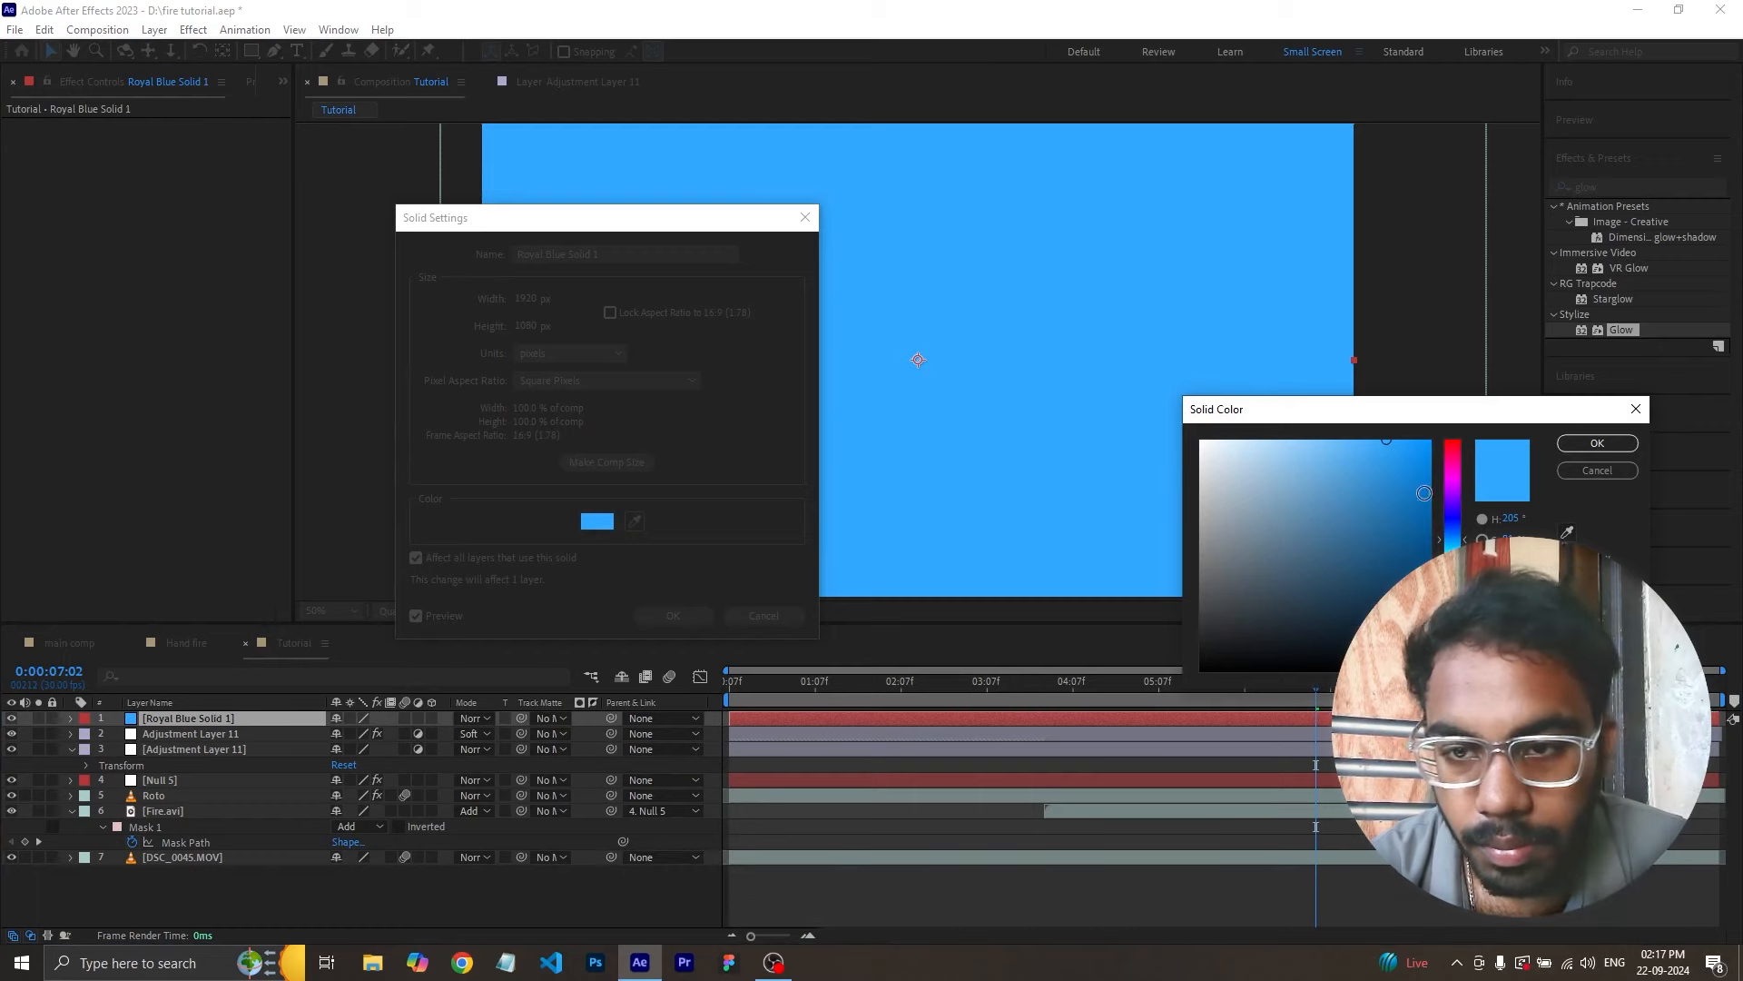
pyautogui.click(1429, 508)
pyautogui.click(1605, 446)
pyautogui.click(706, 623)
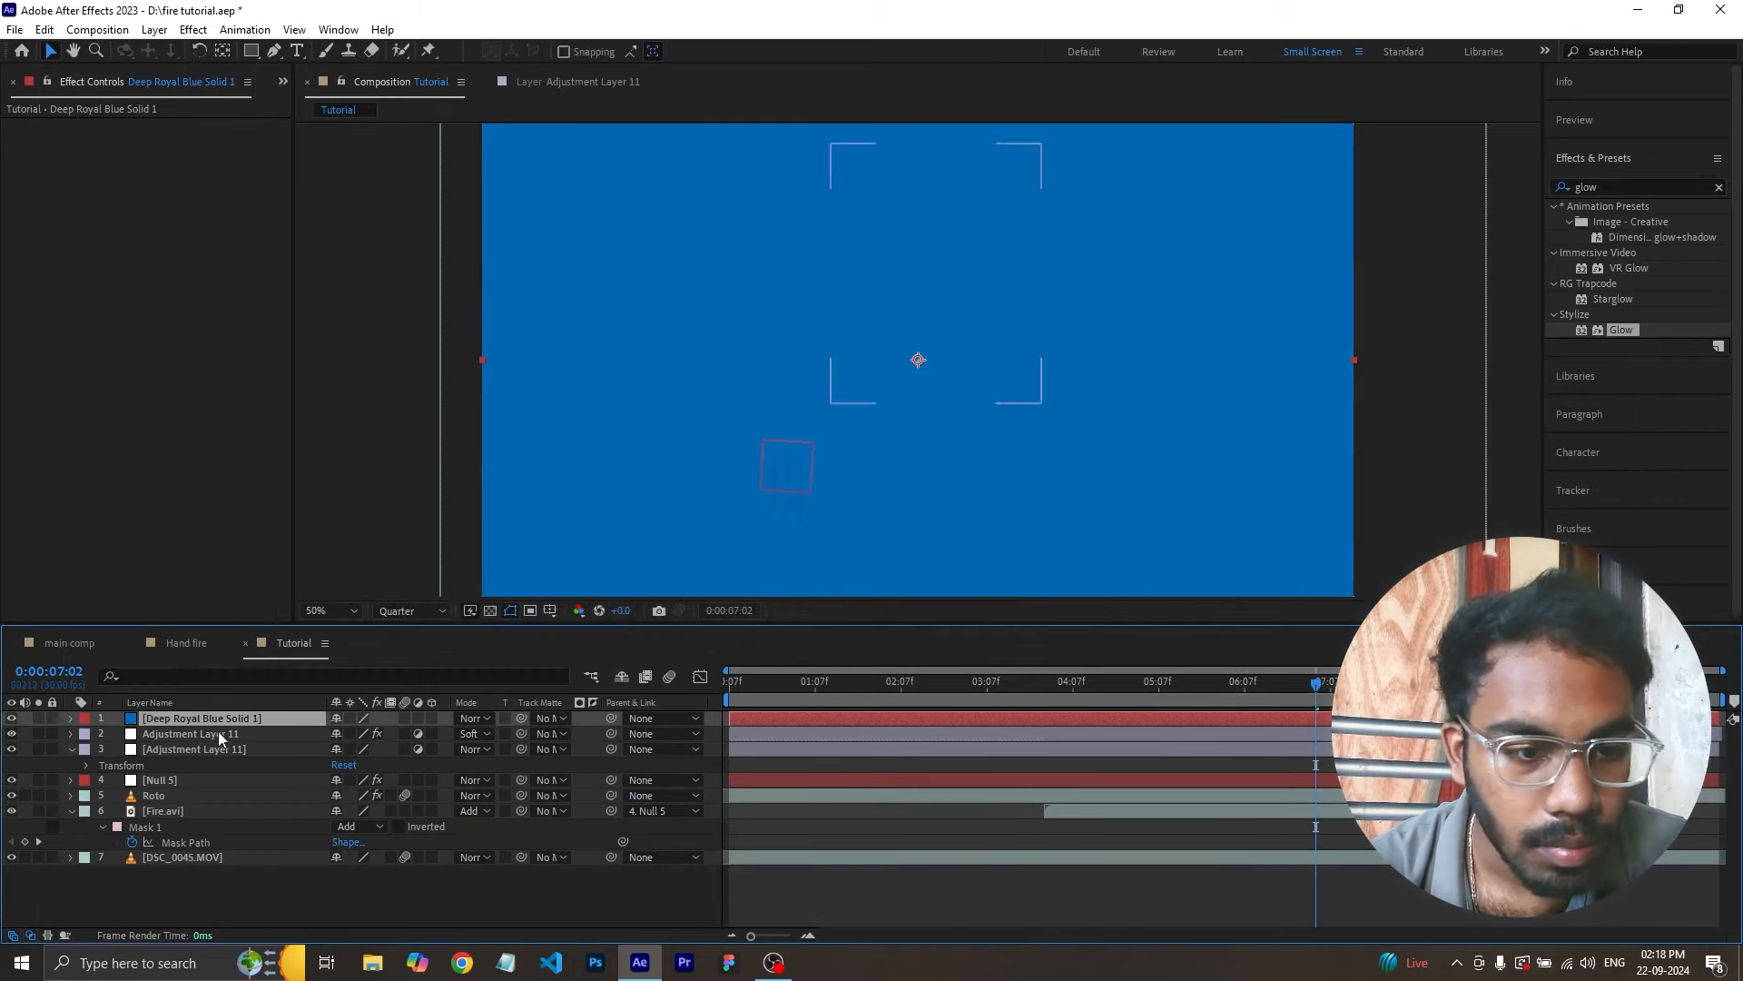
# - Move the blue solid below both adjustment layers and set its blending mode to Multiply
pyautogui.moveTo(218, 719); pyautogui.dragTo(209, 758)
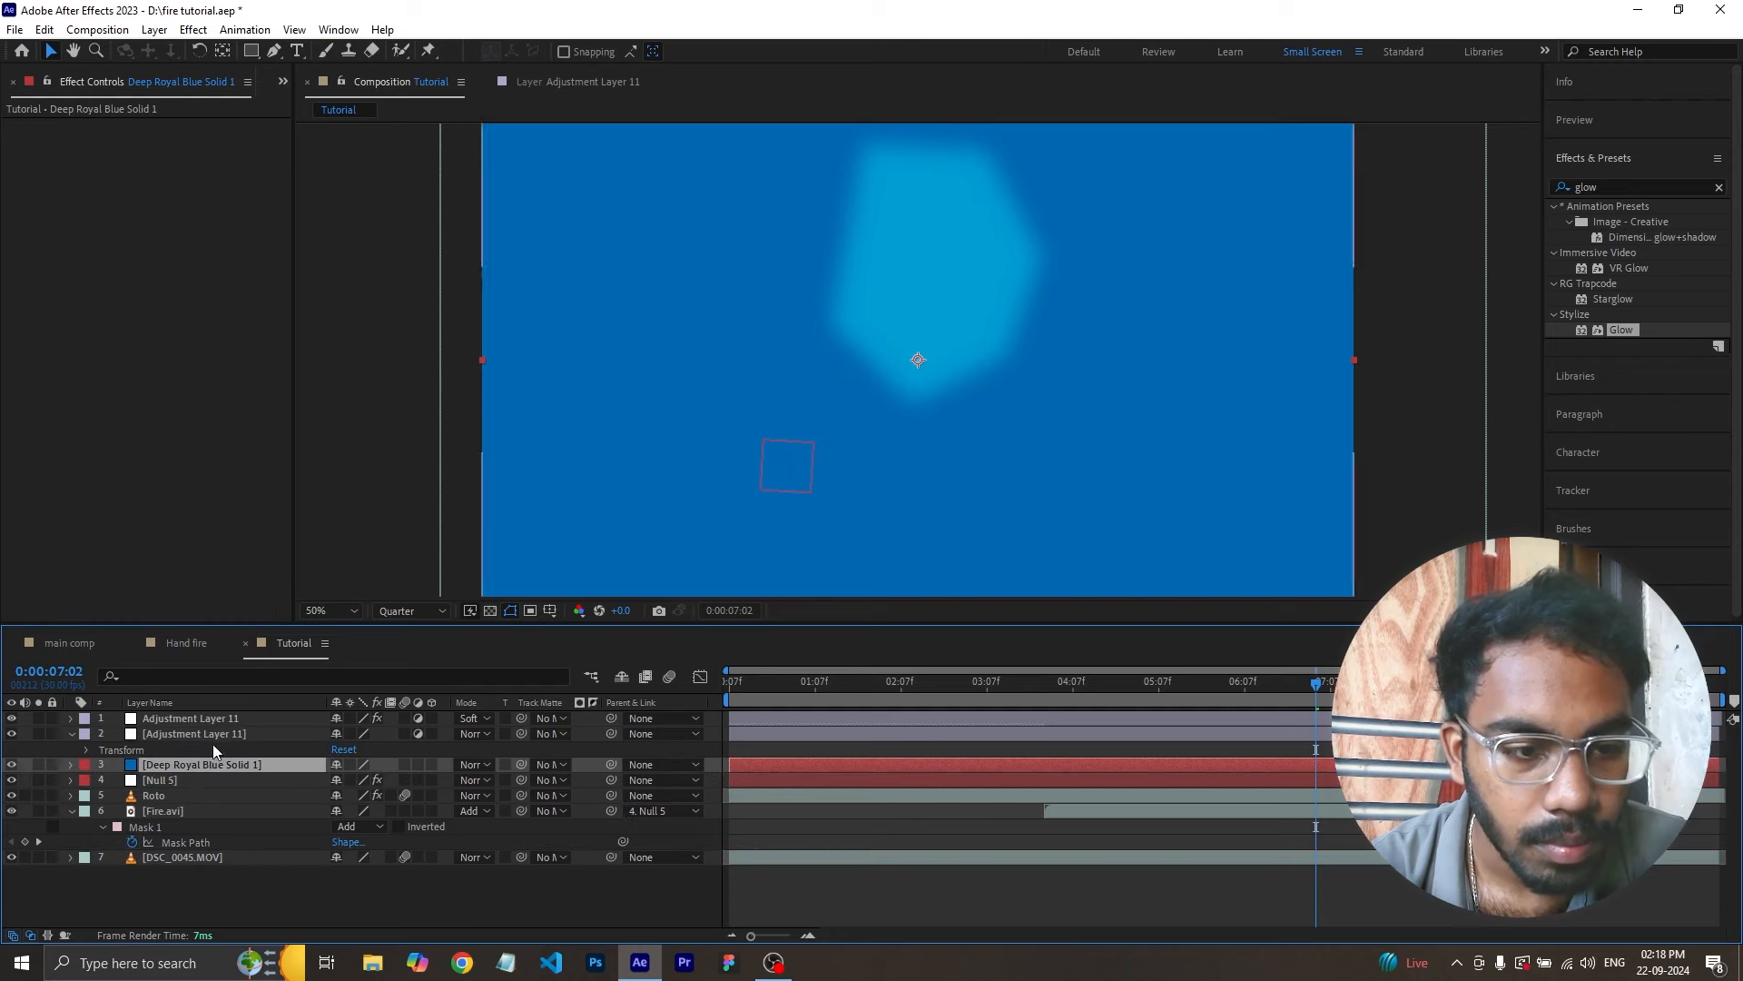
pyautogui.click(476, 767)
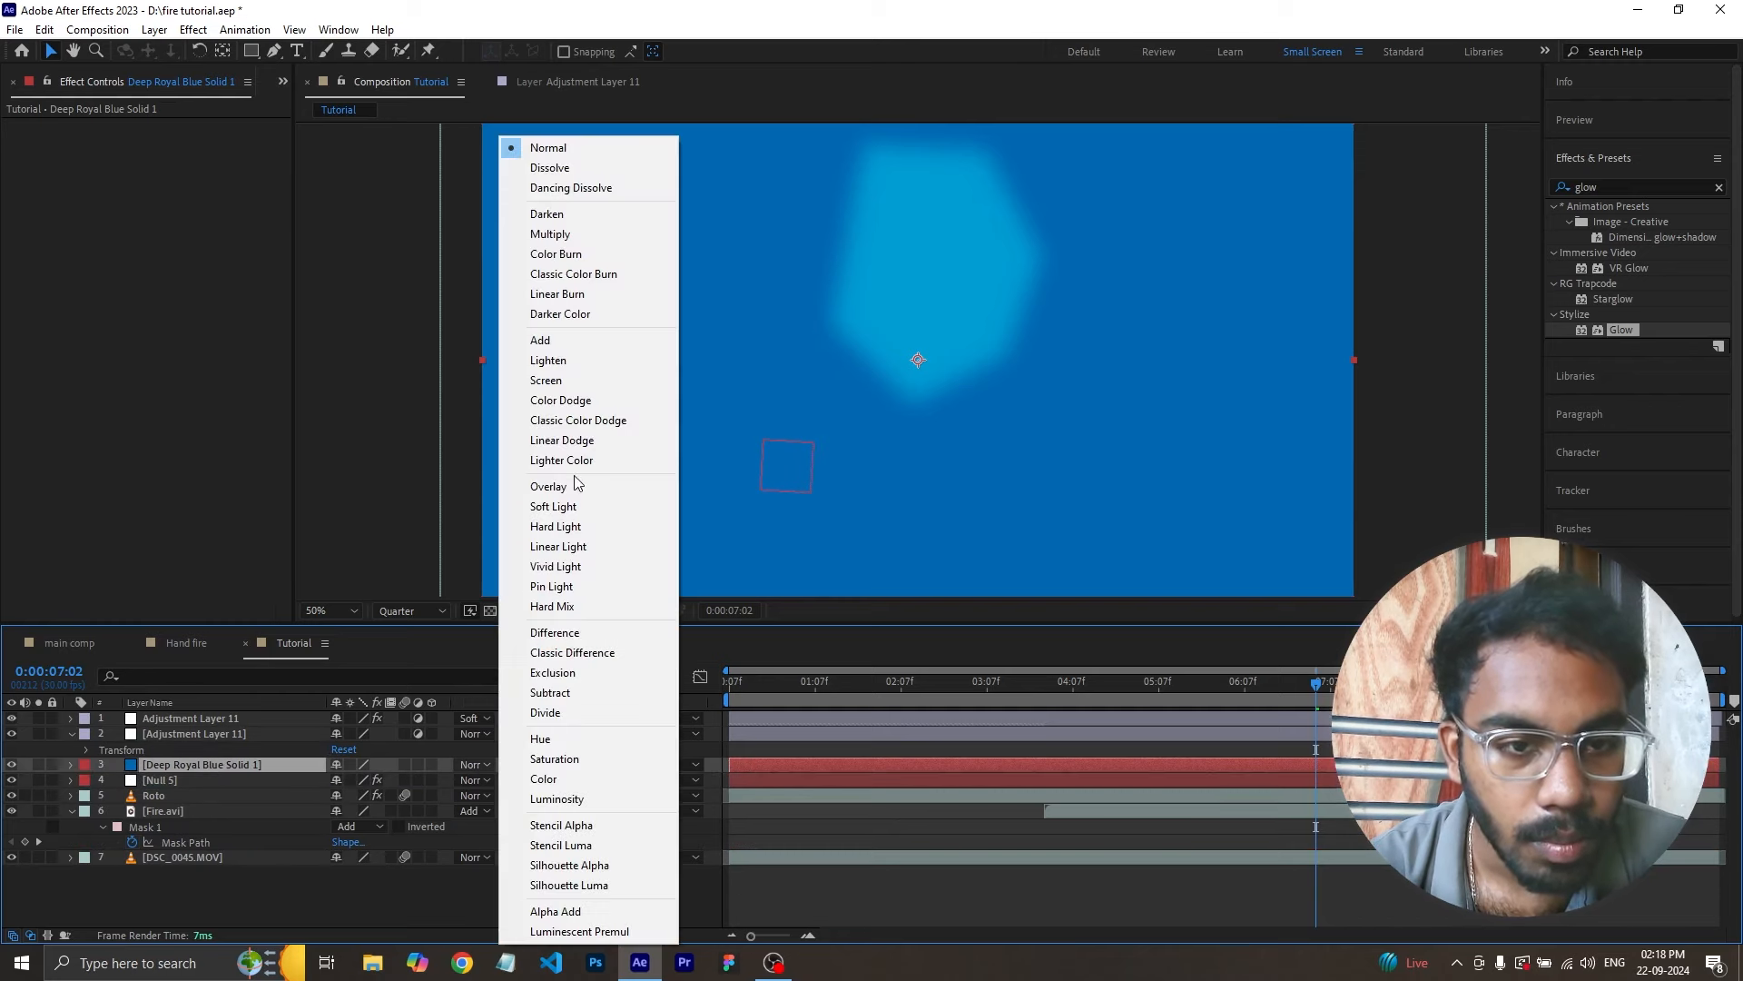
pyautogui.click(567, 237)
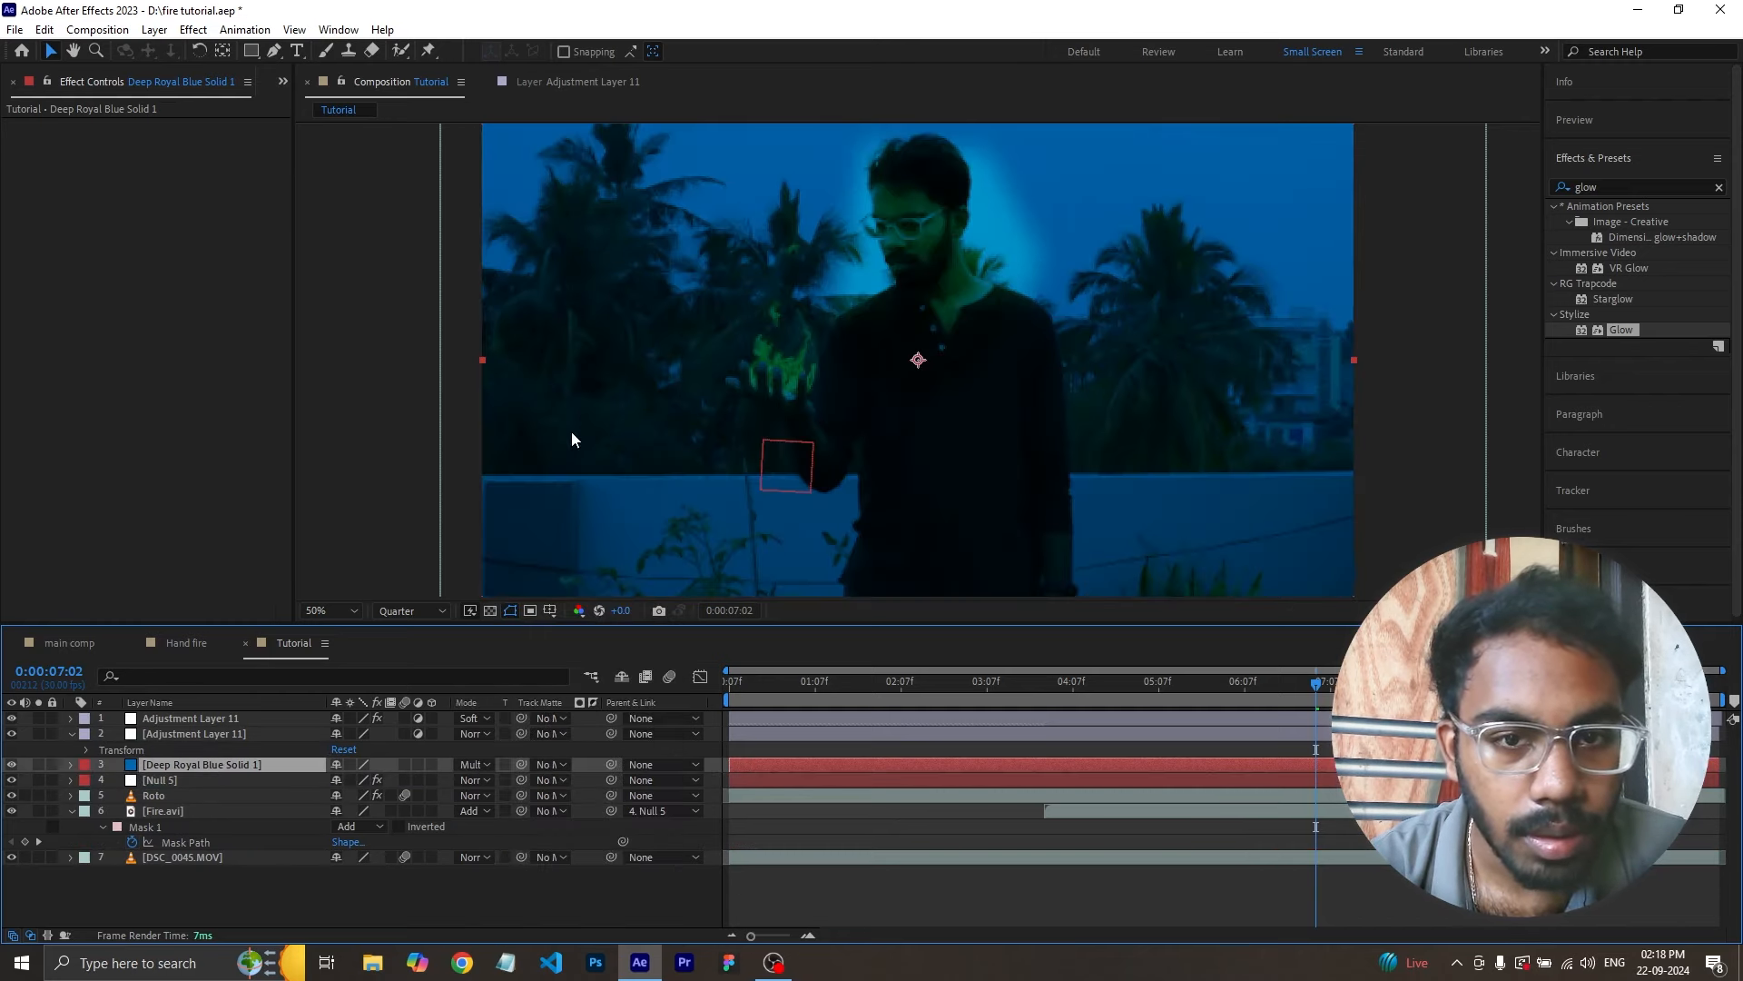
# - Try the Darken blending mode on the blue solid and undo it
pyautogui.click(474, 765)
pyautogui.click(549, 215)
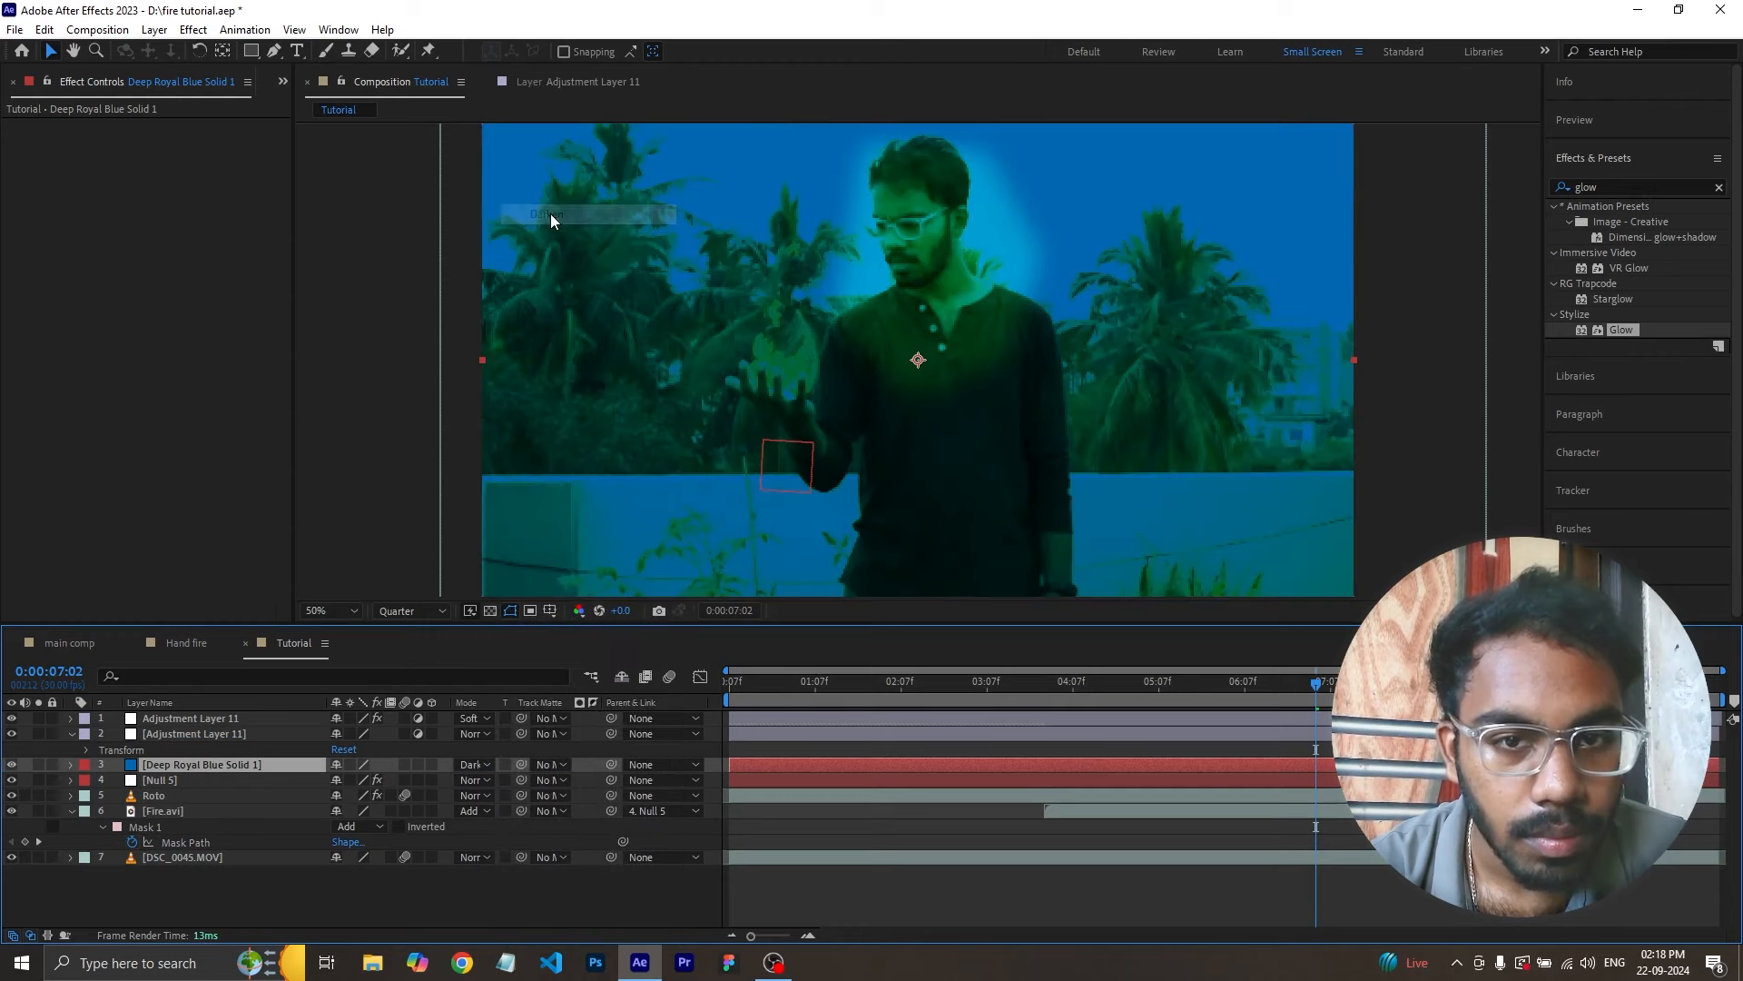
pyautogui.hotkey('ctrl', 'z')
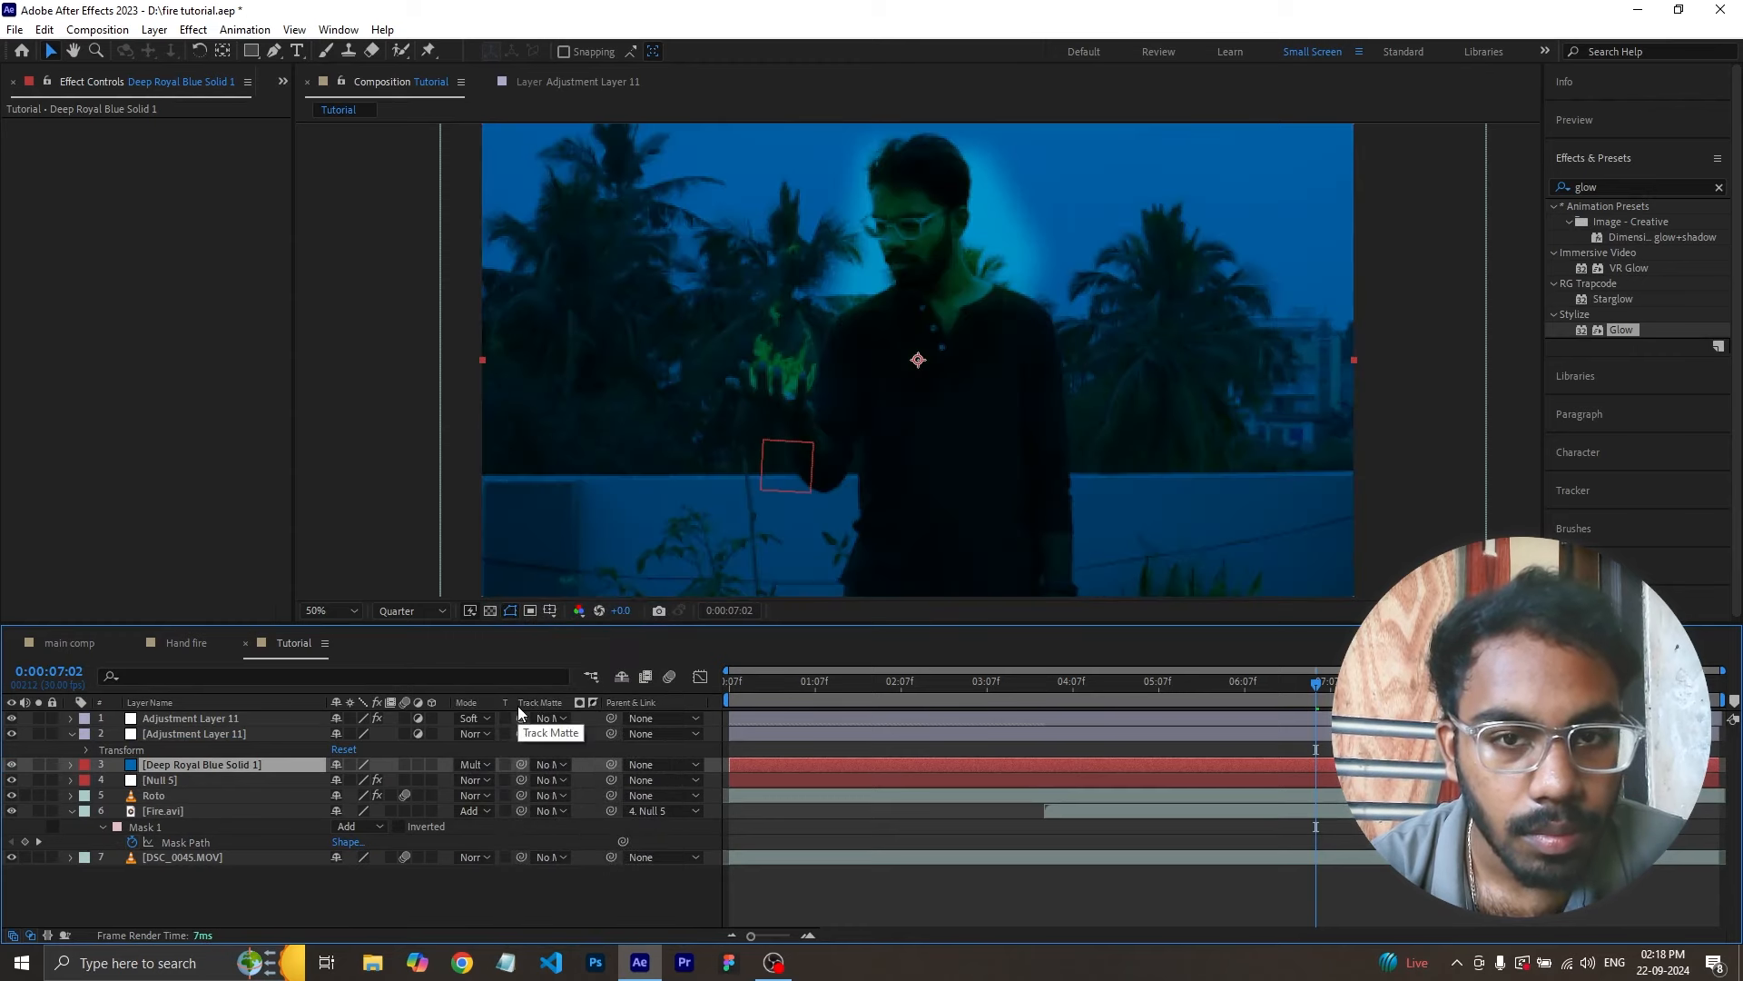
# - Set the blue solid's opacity to 70%
pyautogui.press('t')
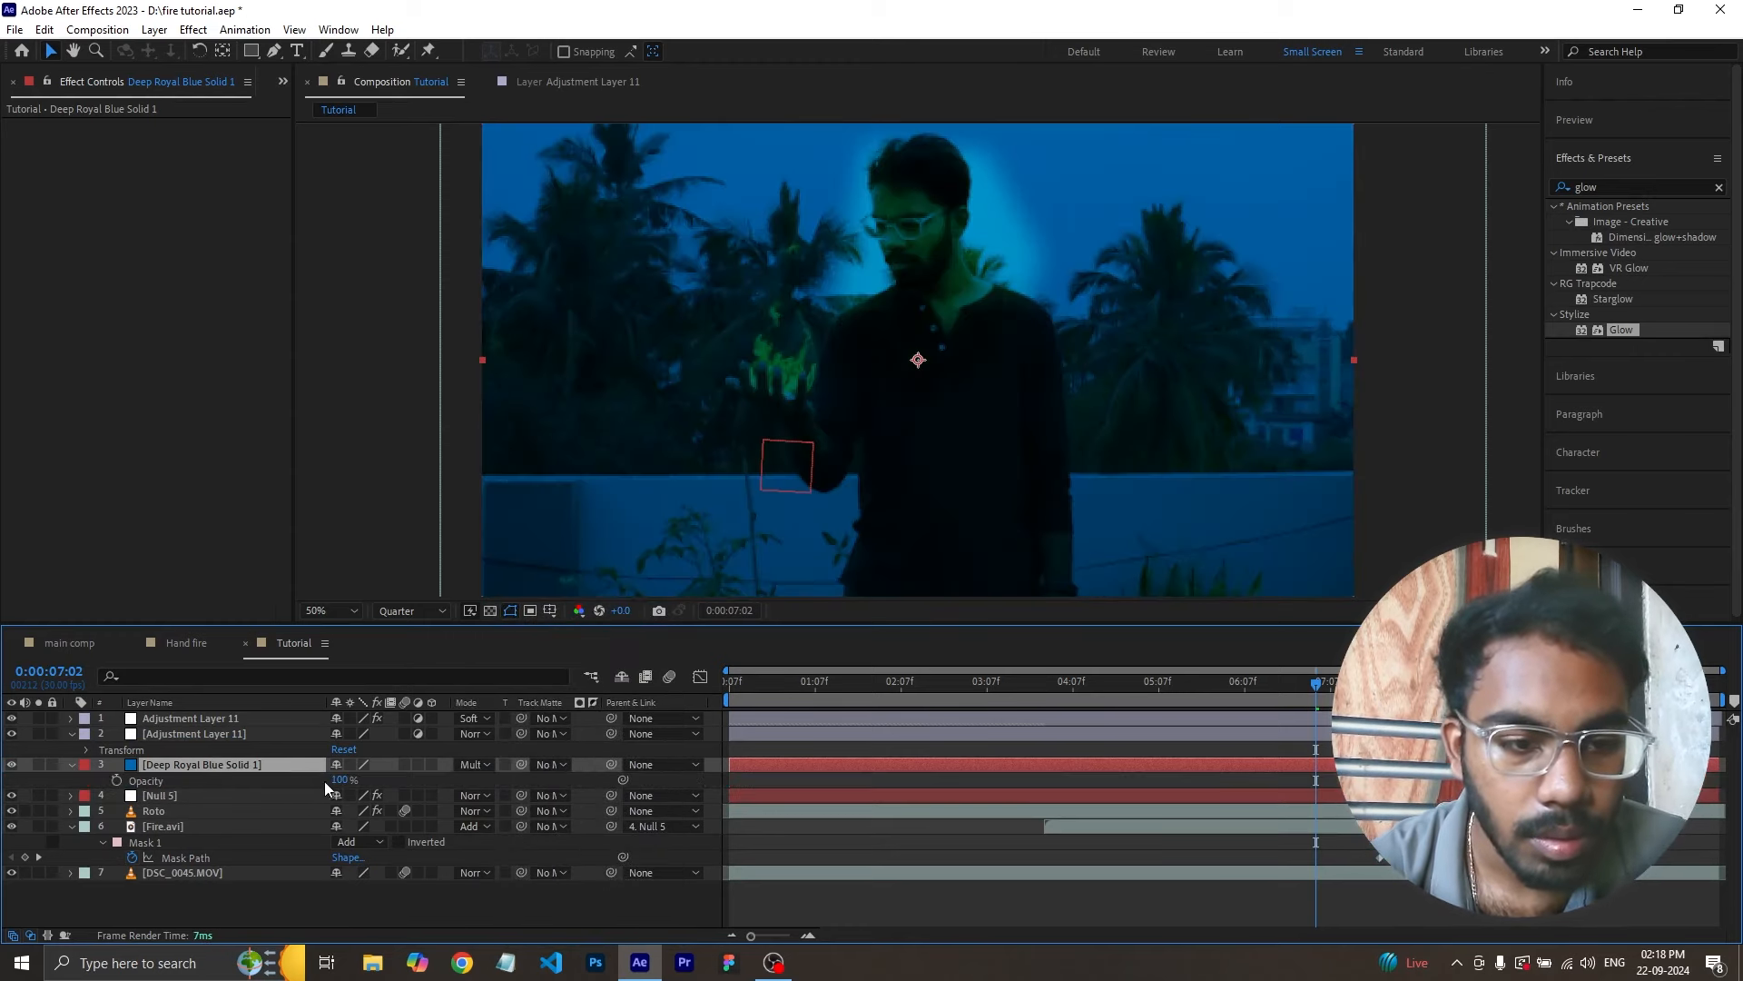
pyautogui.moveTo(342, 780); pyautogui.dragTo(302, 778)
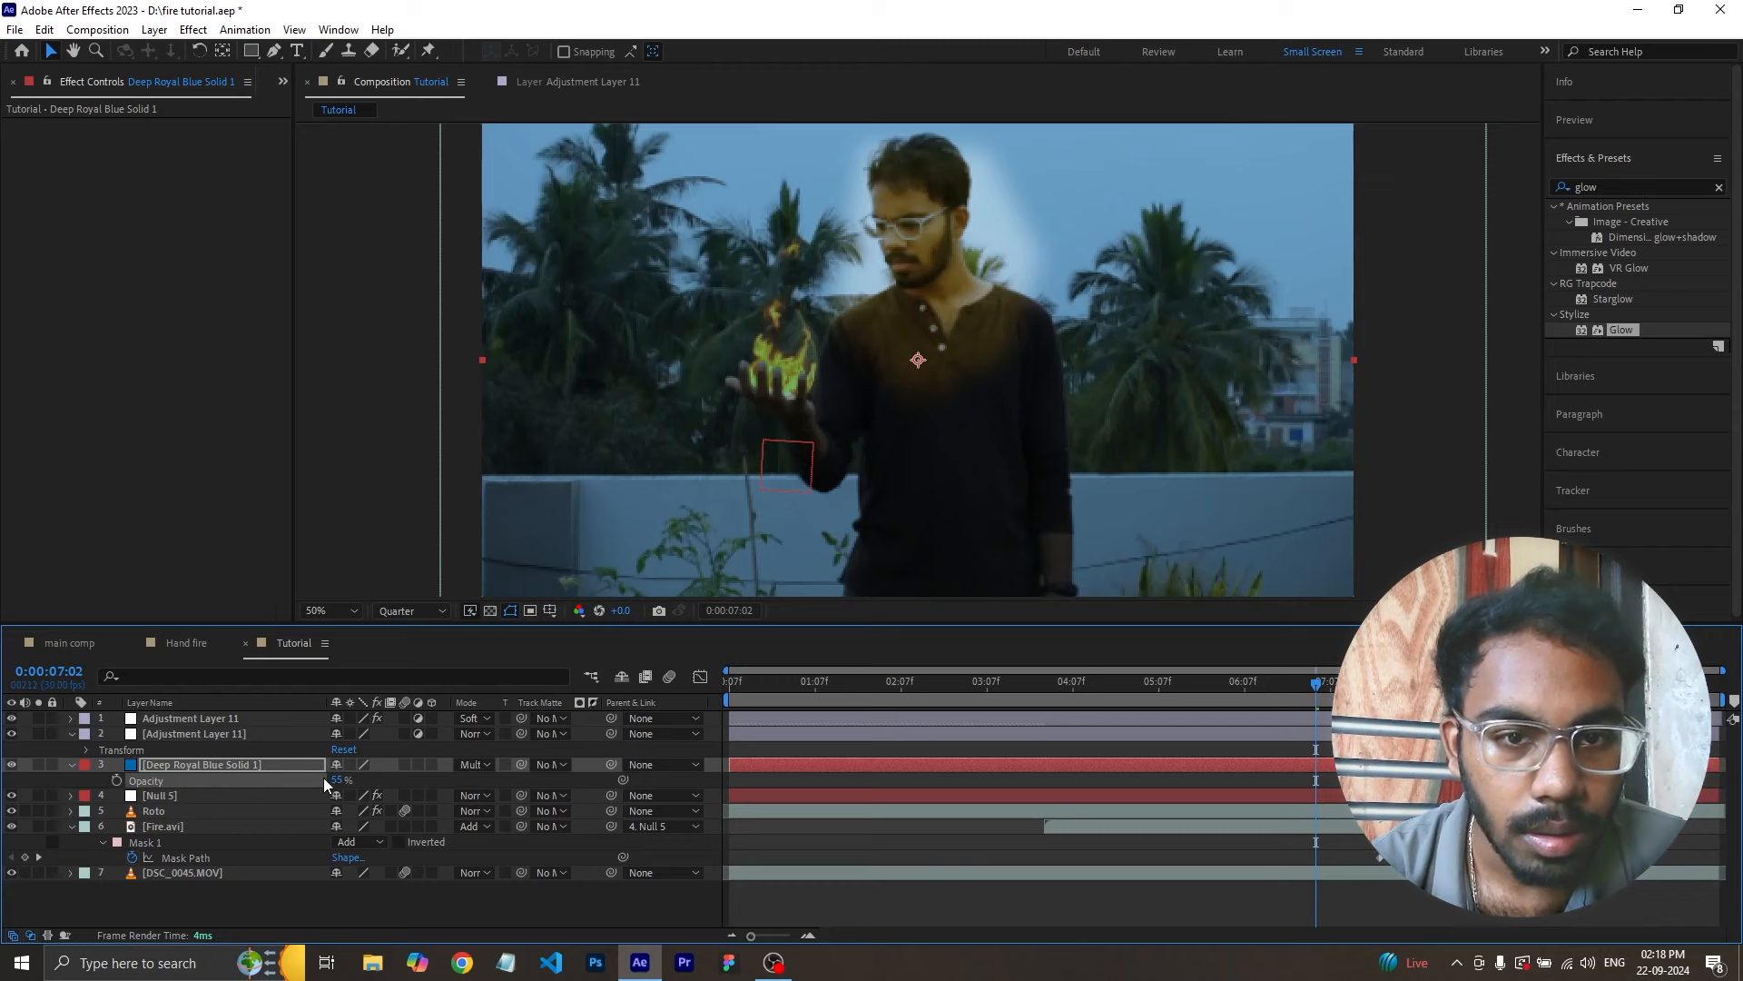
pyautogui.press('F2')
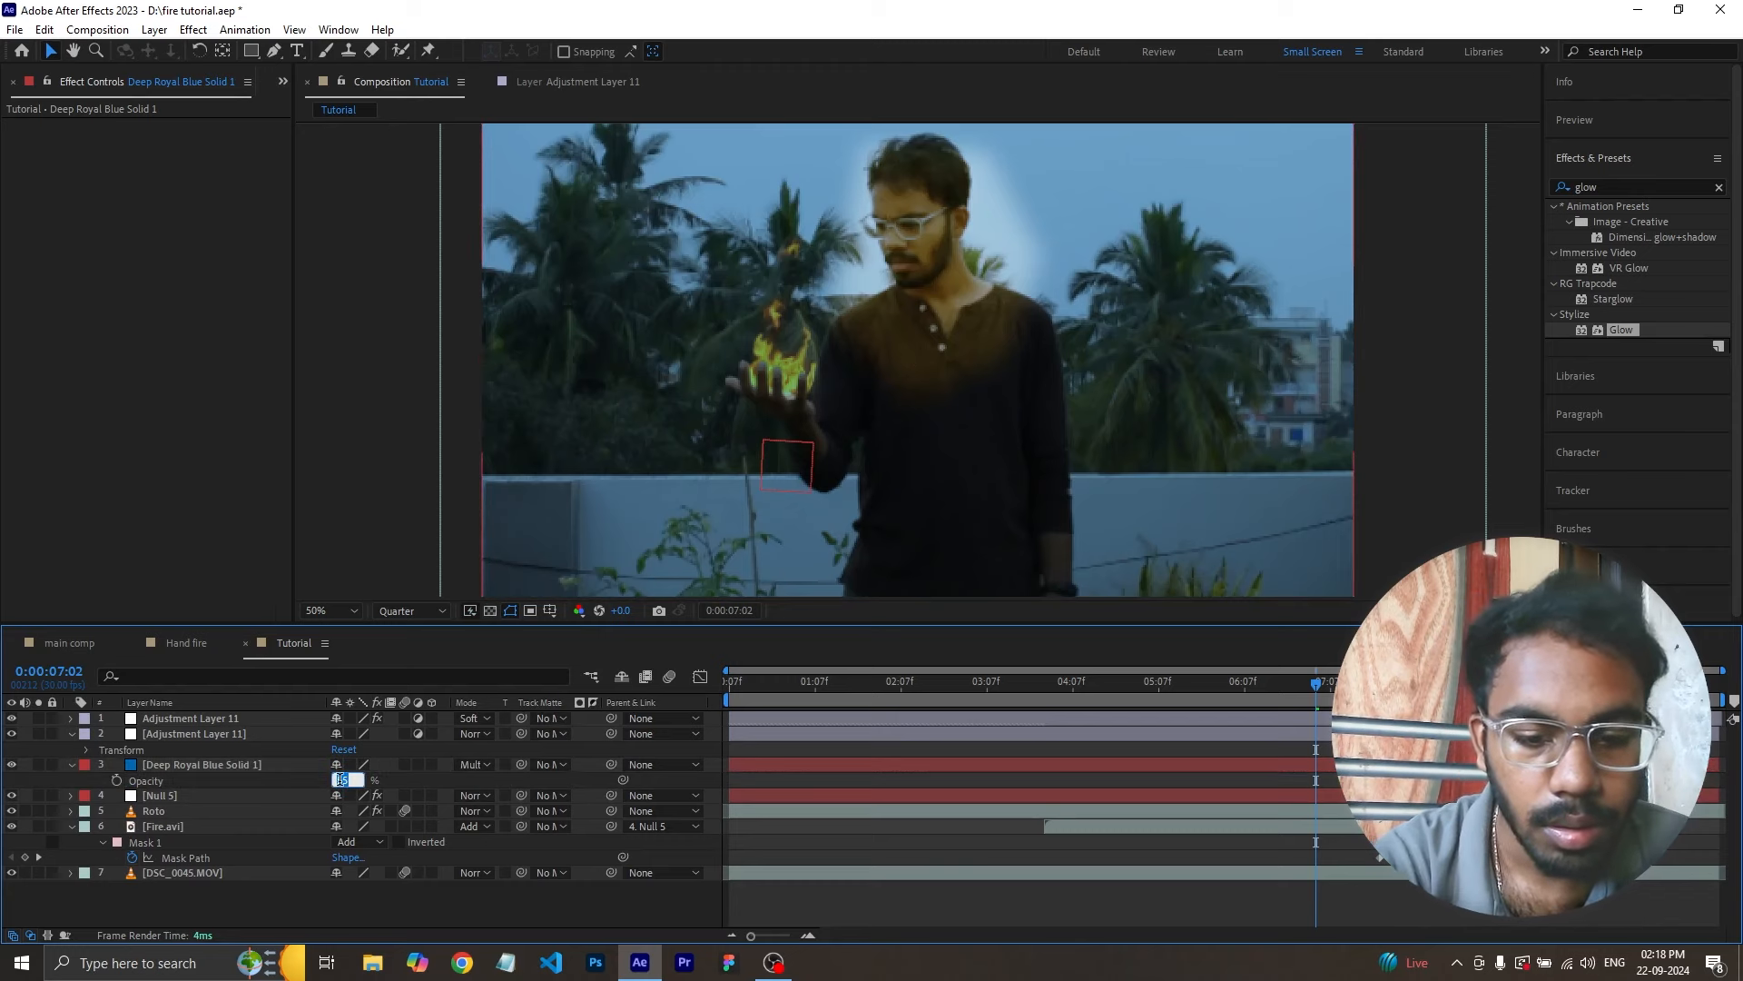
pyautogui.press('Return')
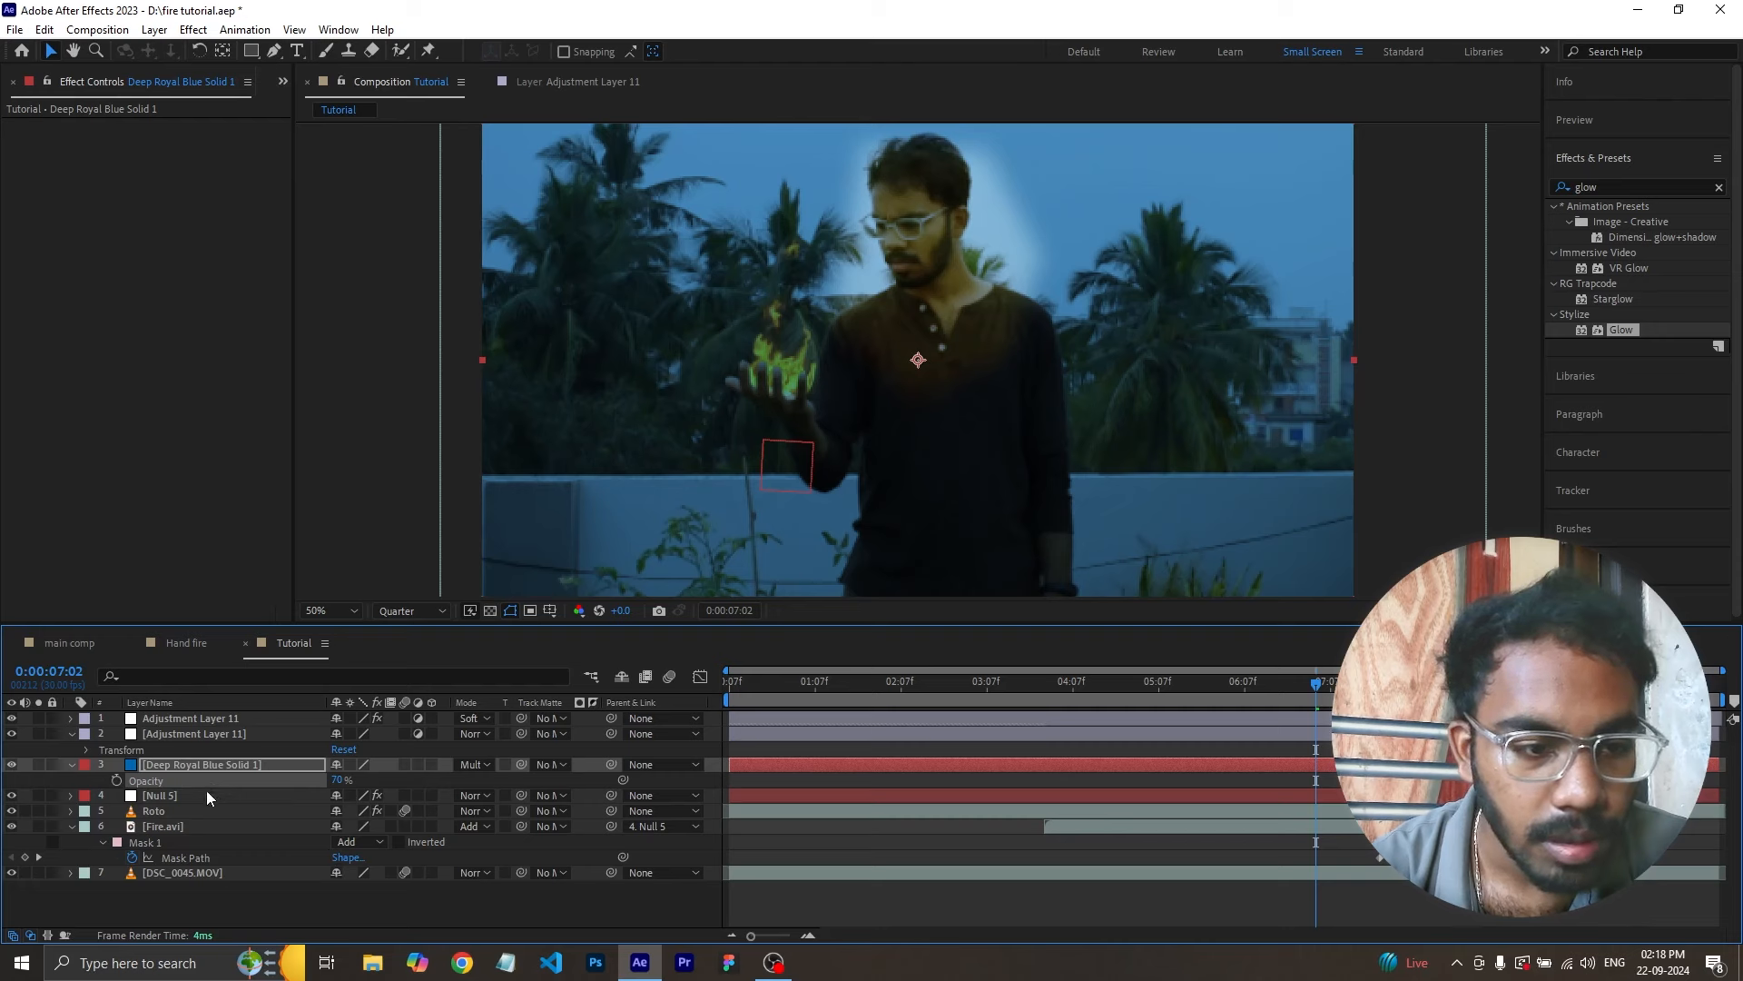
# - Move the blue solid beneath the Fire.avi layer, directly above the DSC_0045.MOV footage
pyautogui.moveTo(216, 765)
pyautogui.mouseDown()
pyautogui.moveTo(215, 824)
pyautogui.moveTo(218, 773)
pyautogui.moveTo(198, 750)
pyautogui.mouseUp()
pyautogui.click(183, 824)
pyautogui.hotkey('ctrl', 'd')
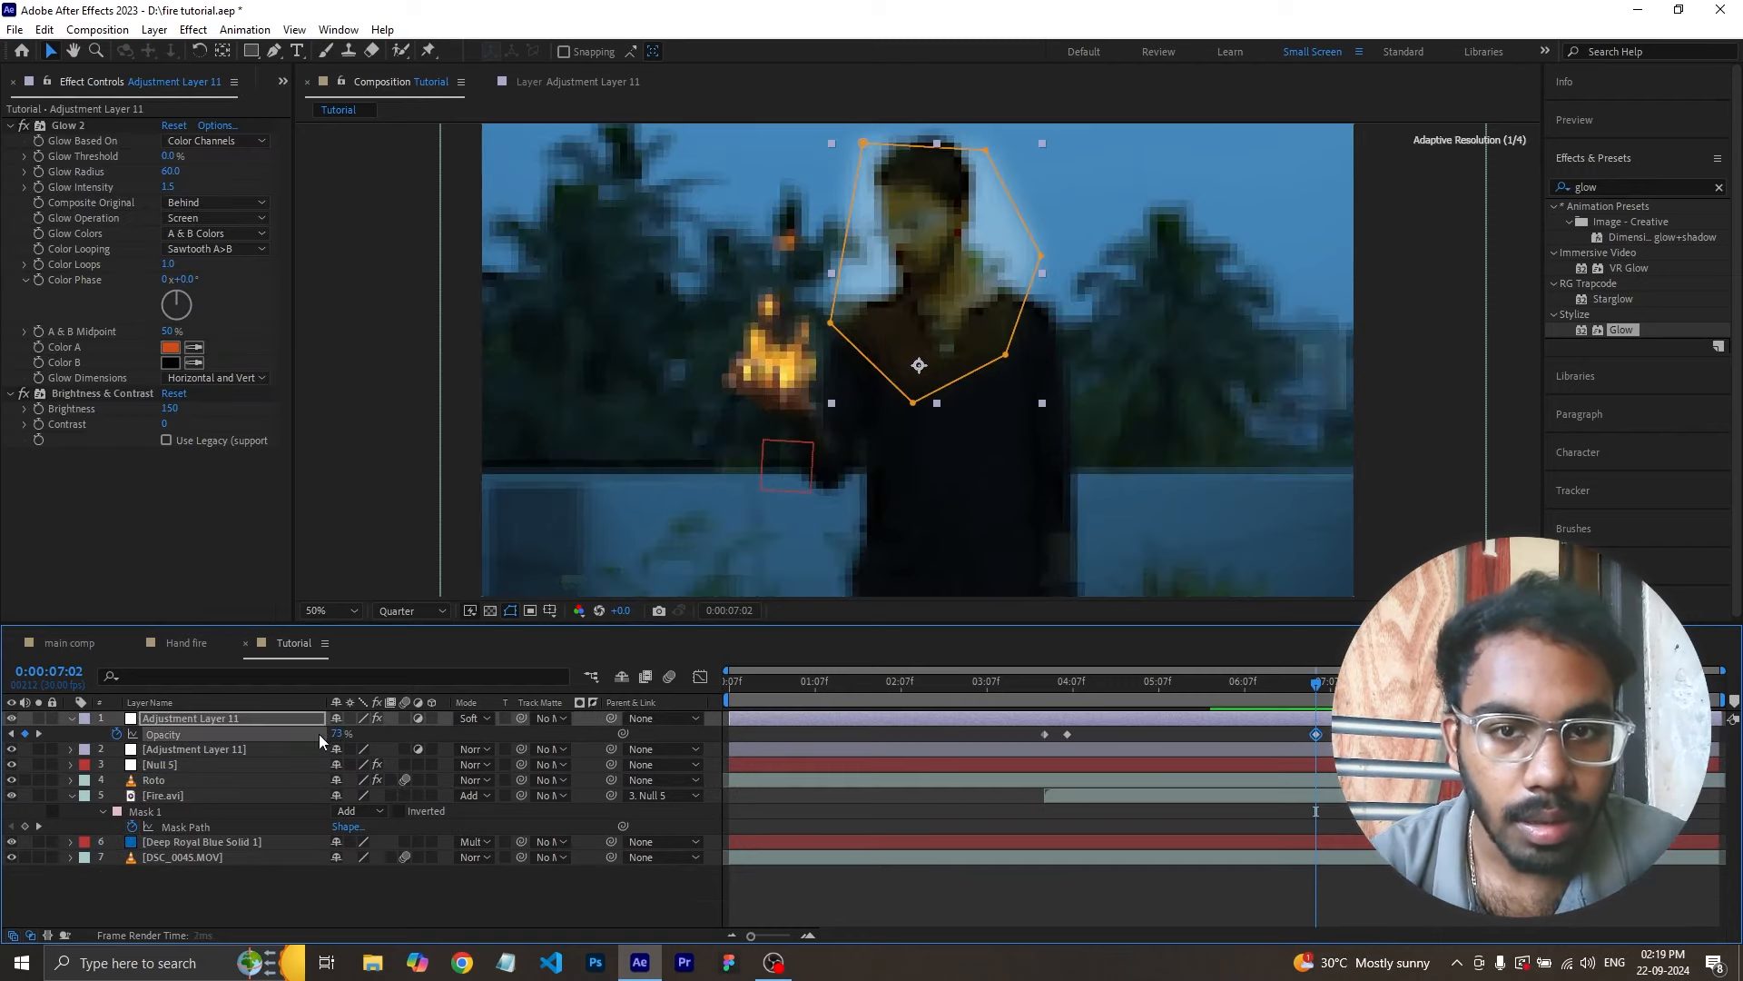
# - Set the topmost Adjustment Layer 11's opacity to 65% at 0:00:07:02
pyautogui.click(338, 735)
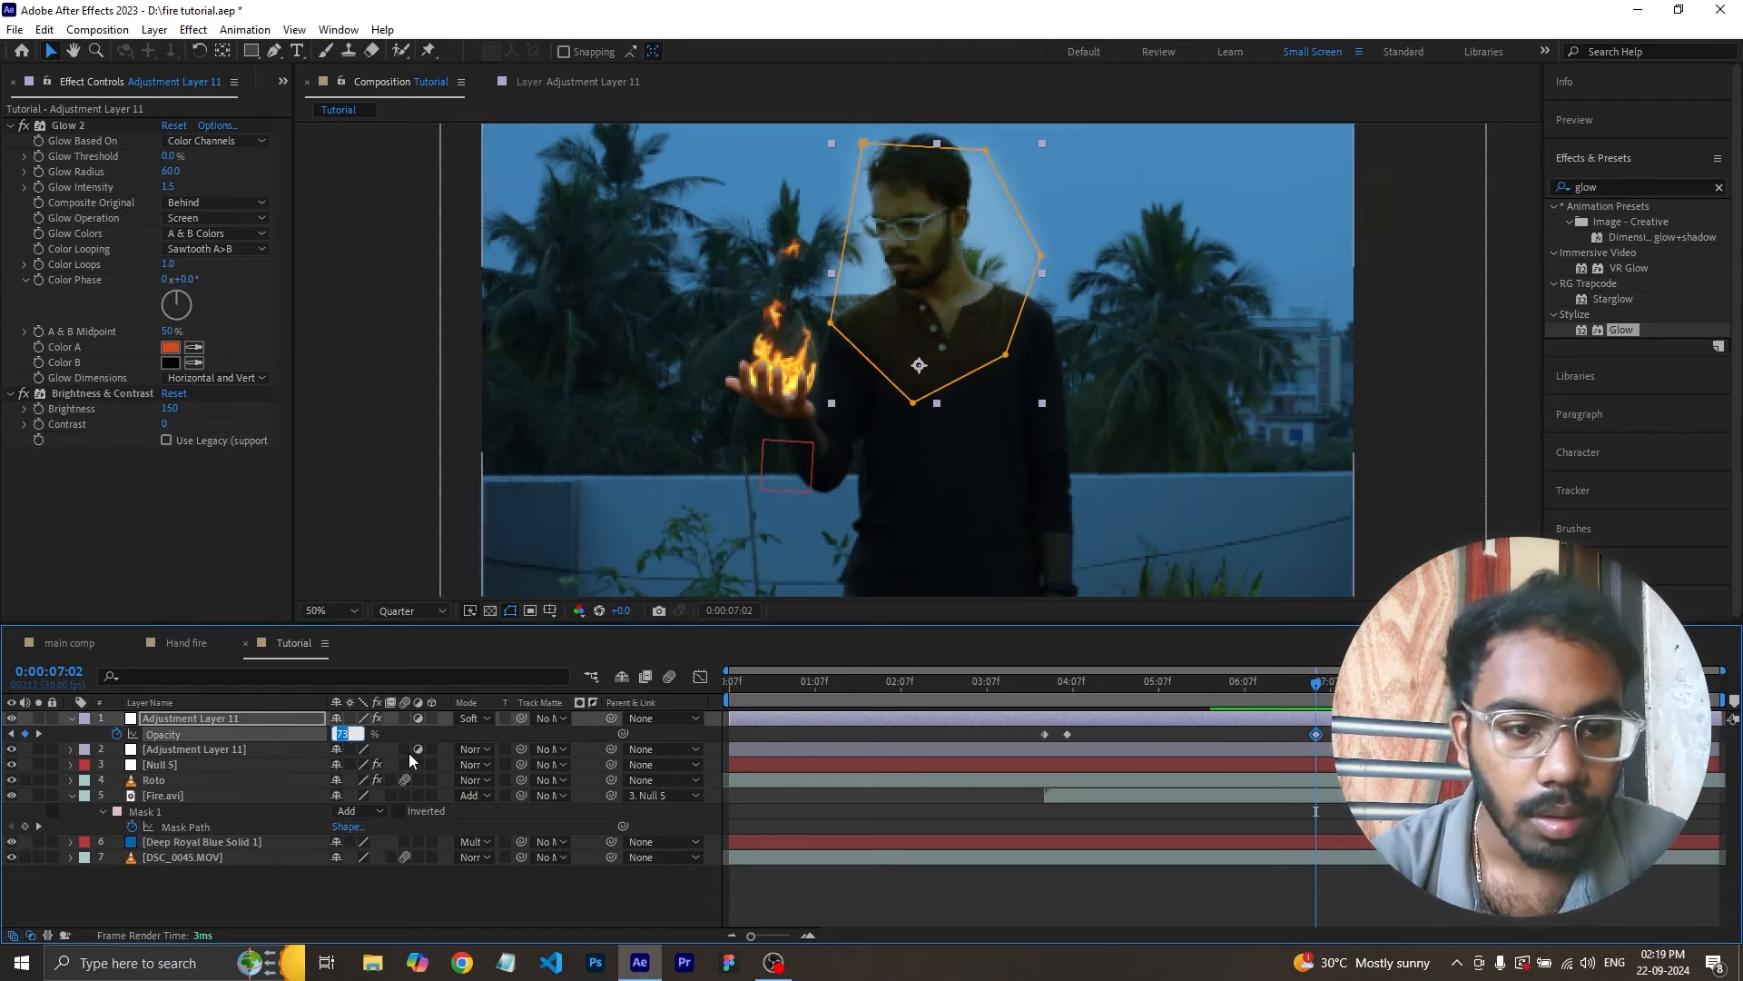
pyautogui.write('50')
pyautogui.press('Return')
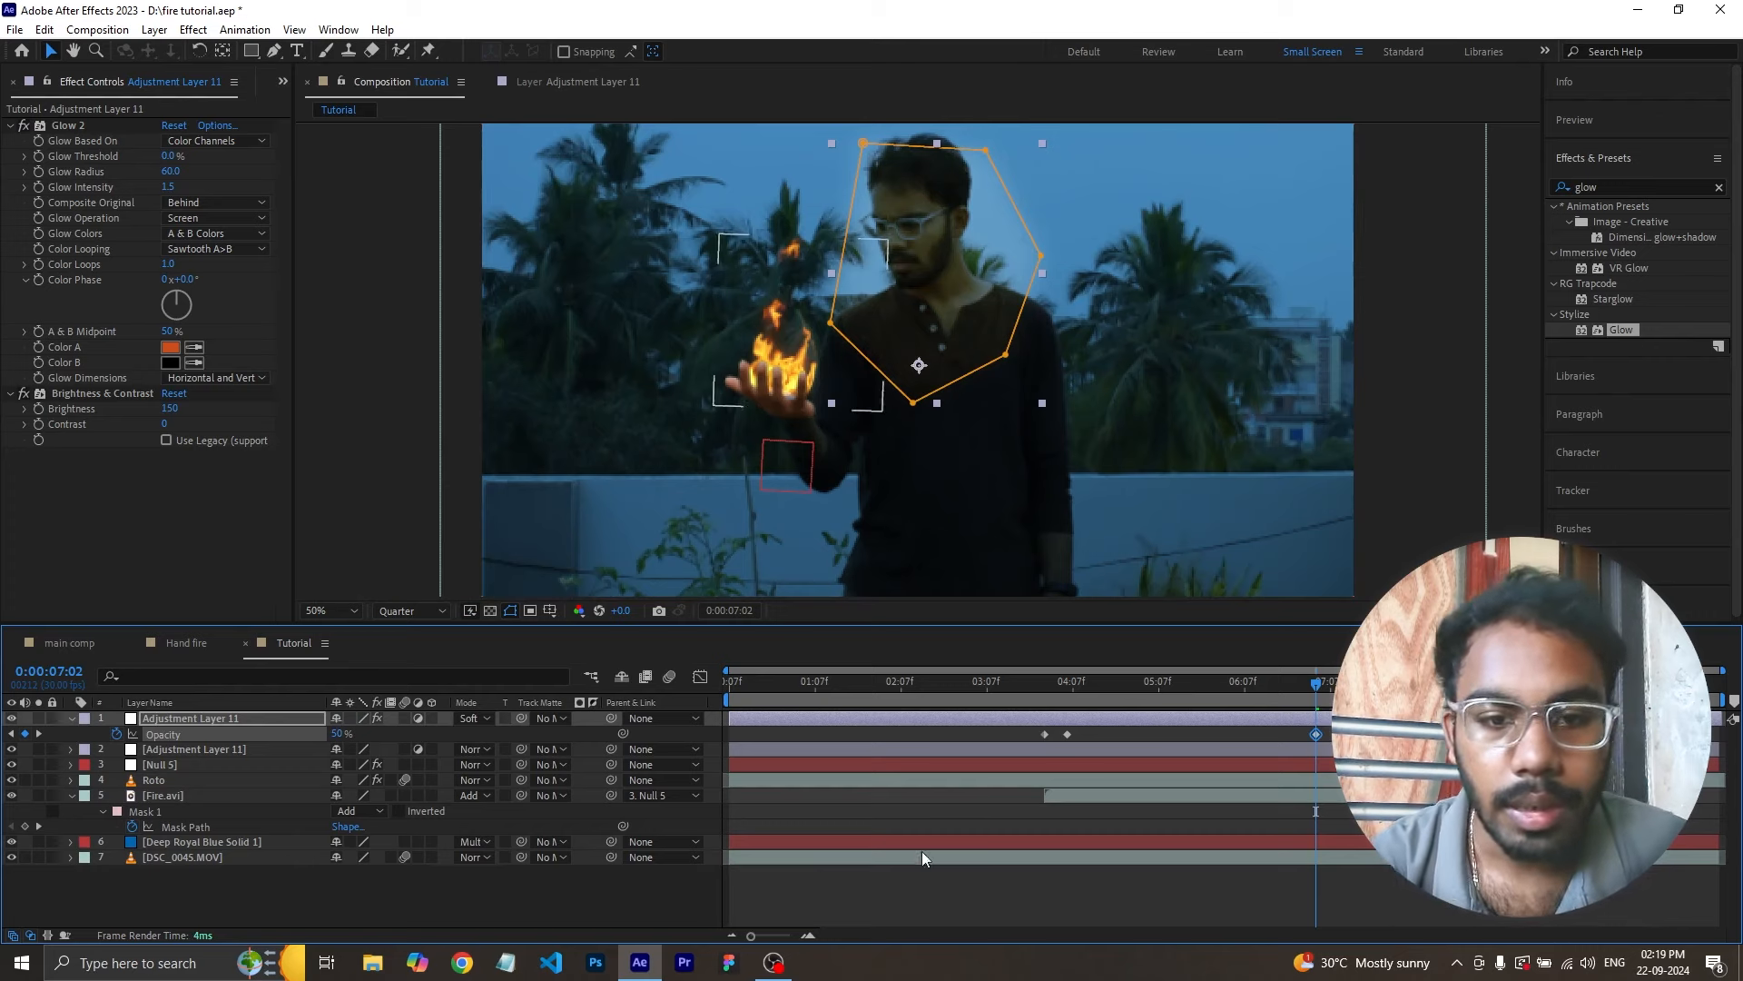
pyautogui.click(922, 903)
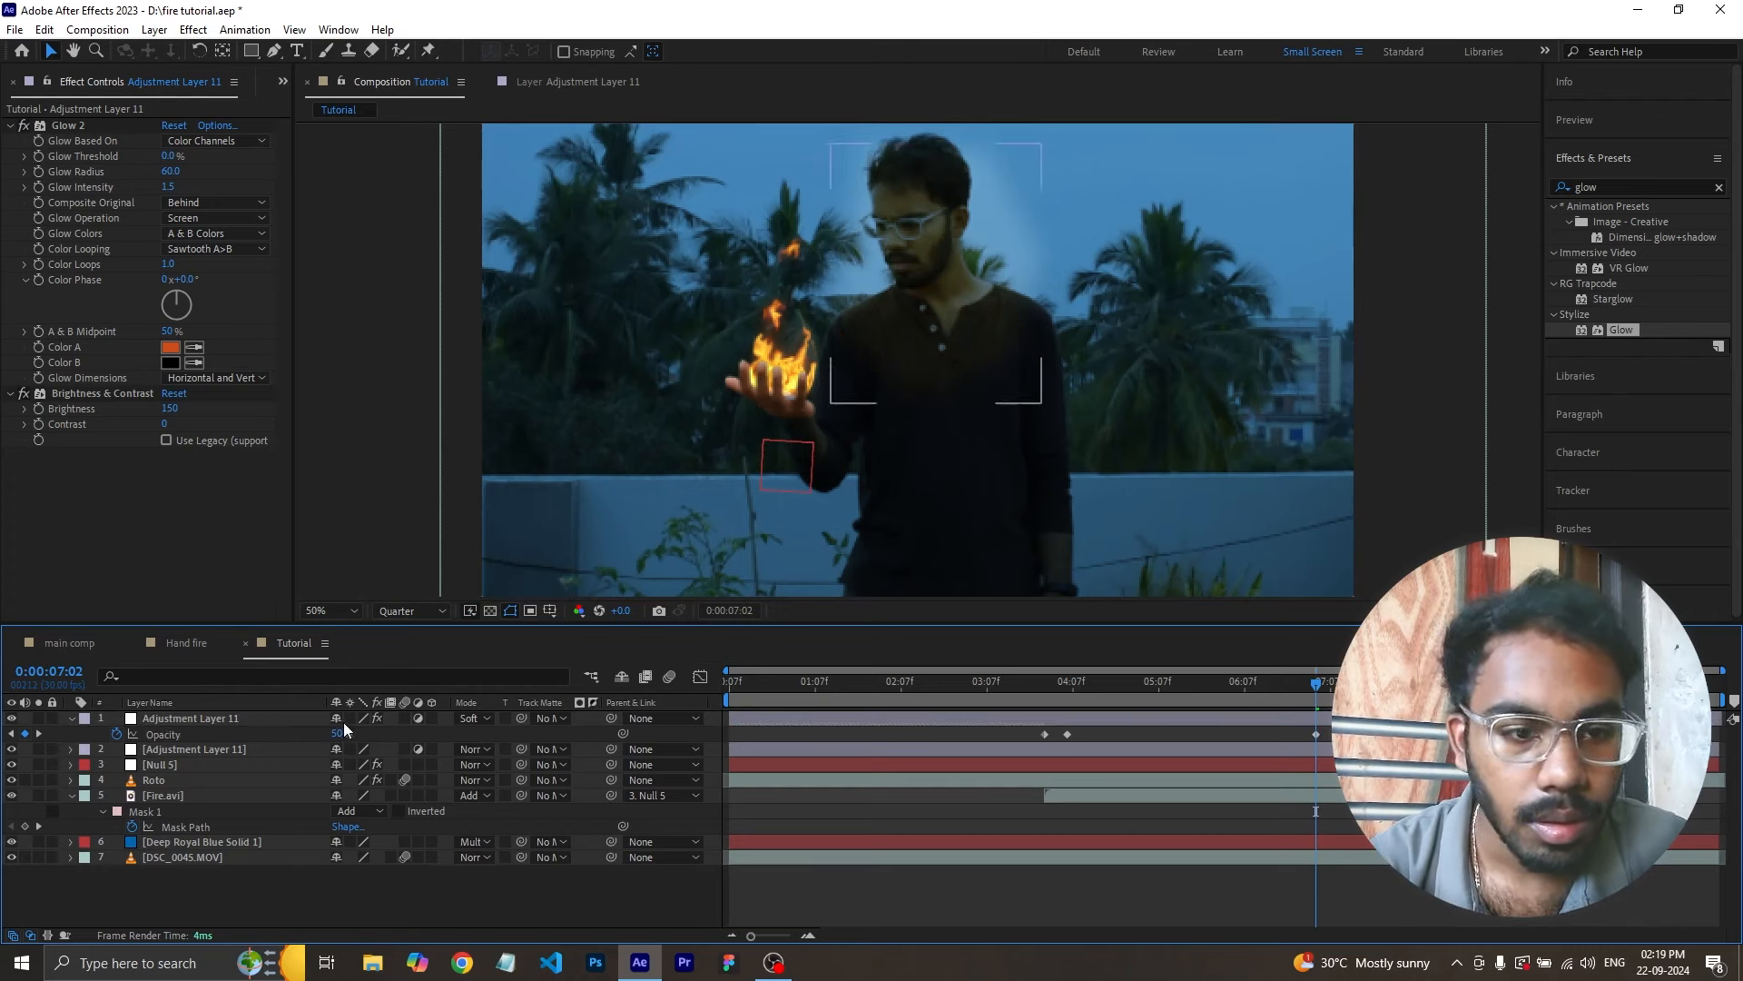
pyautogui.moveTo(342, 733); pyautogui.dragTo(355, 732)
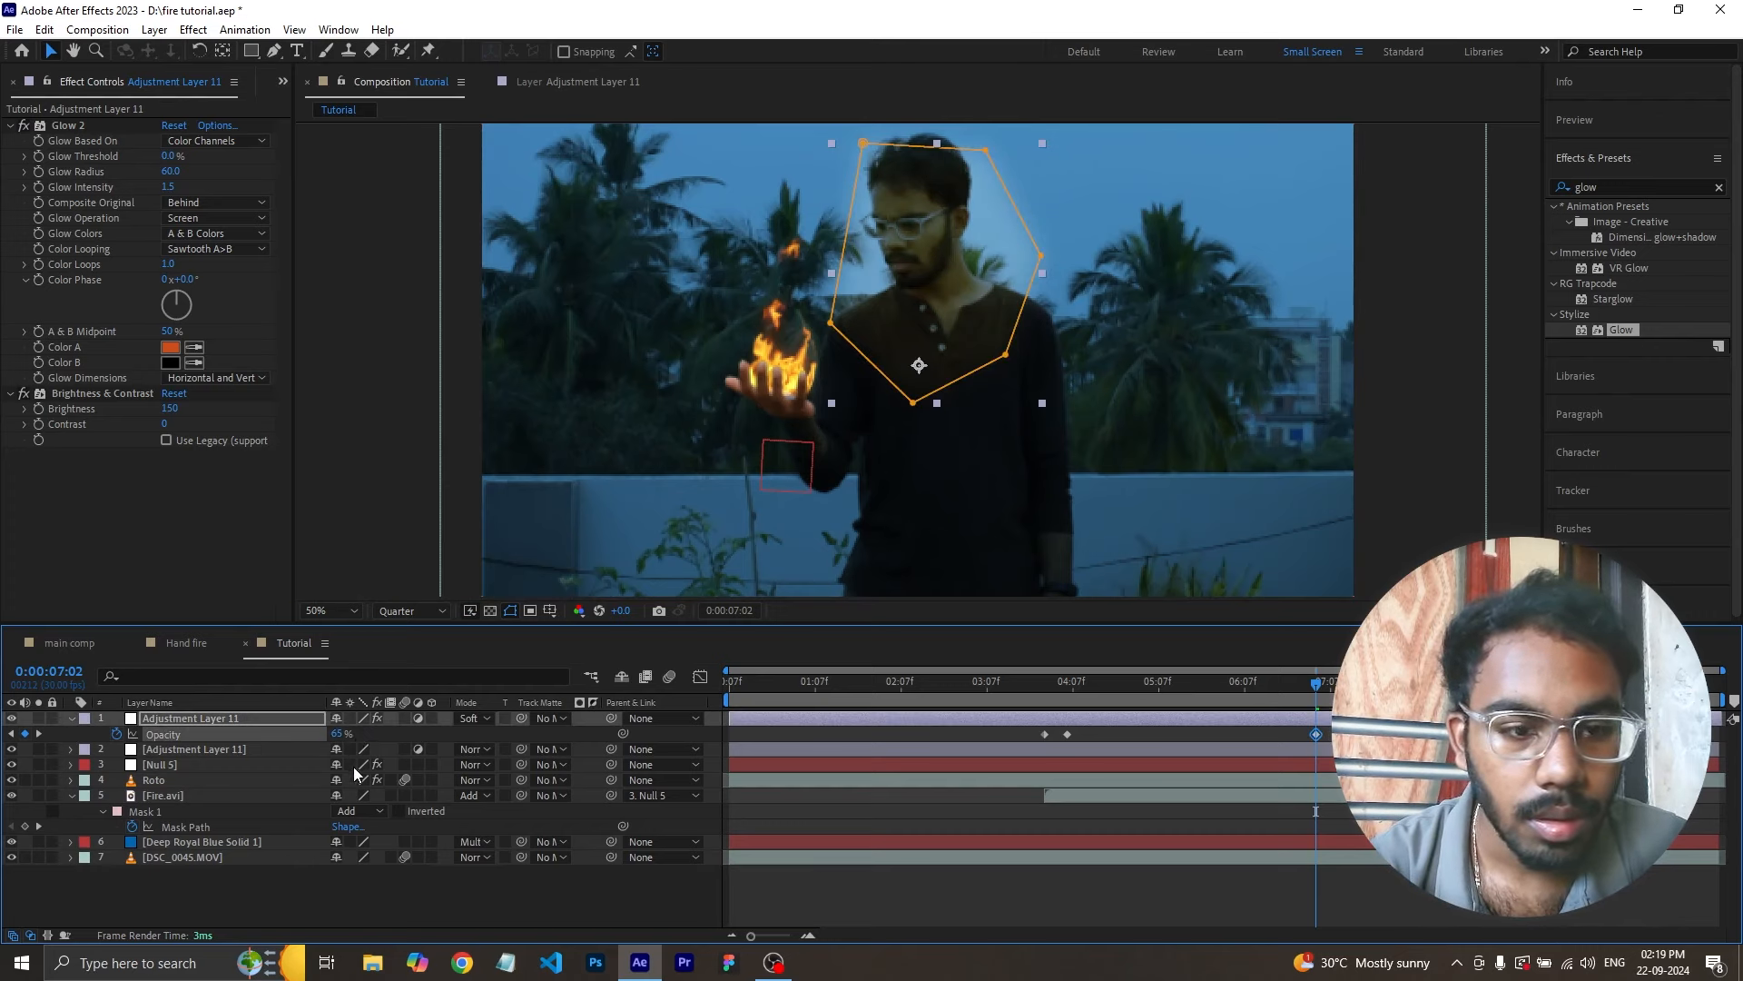
# - Duplicate the Brightness & Contrast effect on the topmost Adjustment Layer 11
pyautogui.click(274, 408)
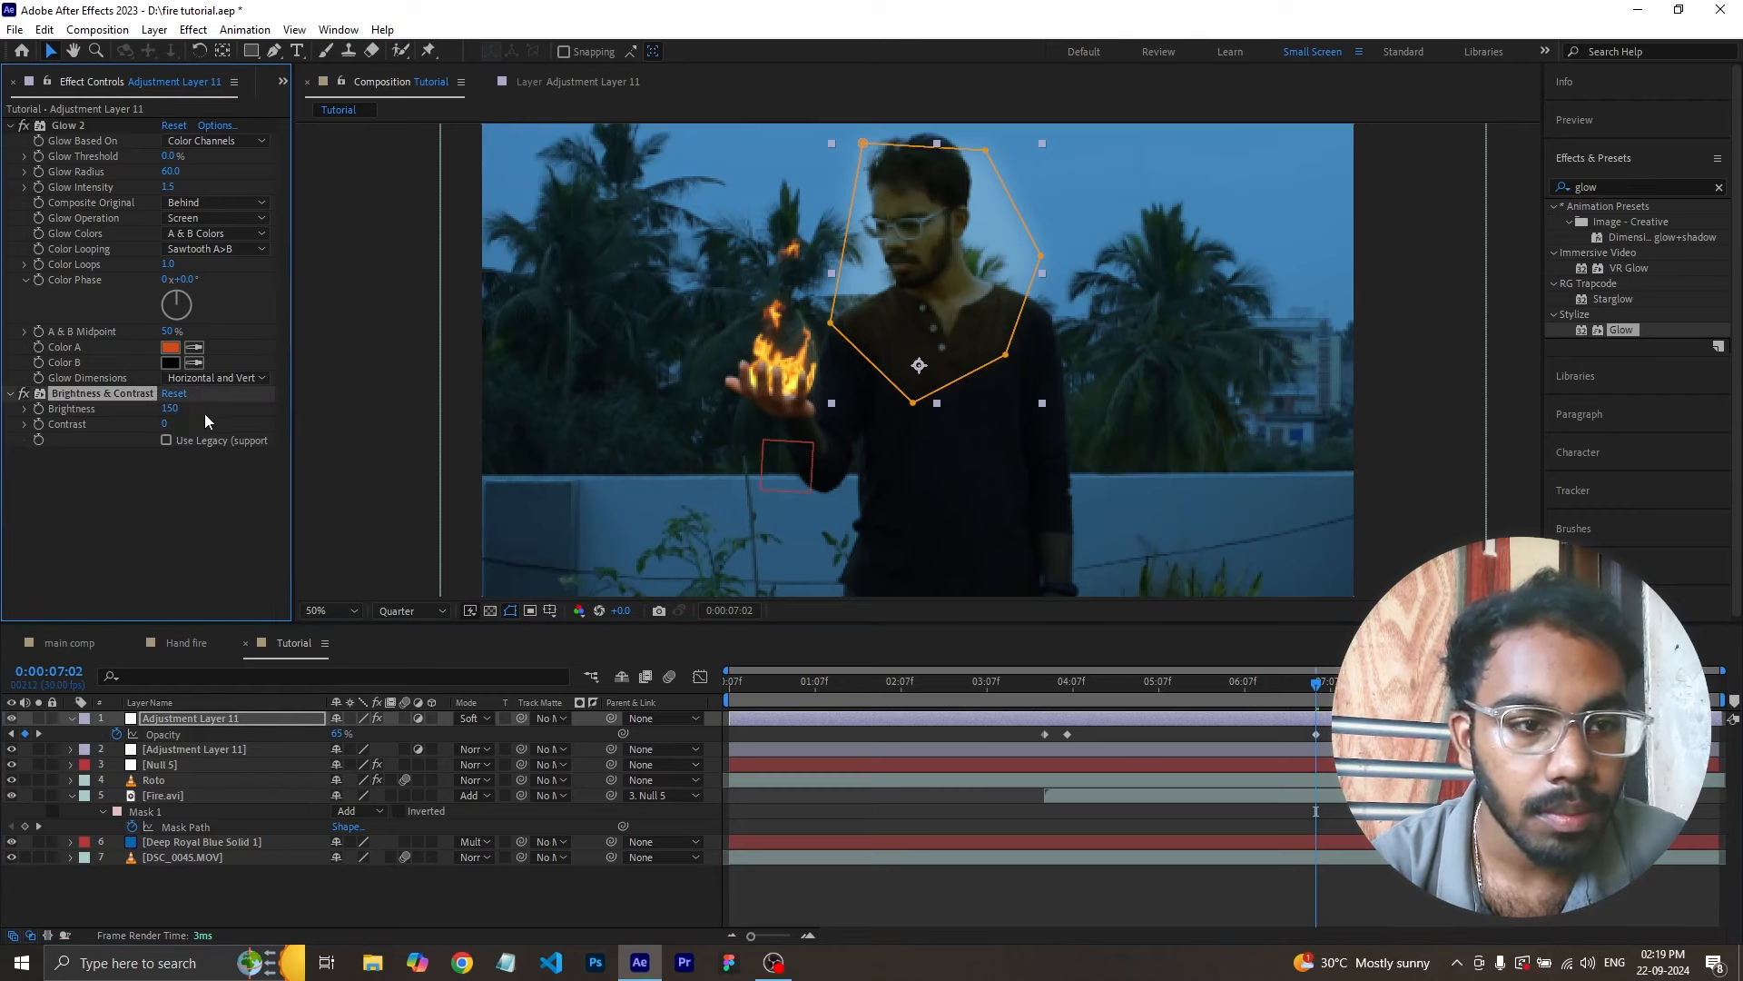
pyautogui.hotkey('ctrl', 'z')
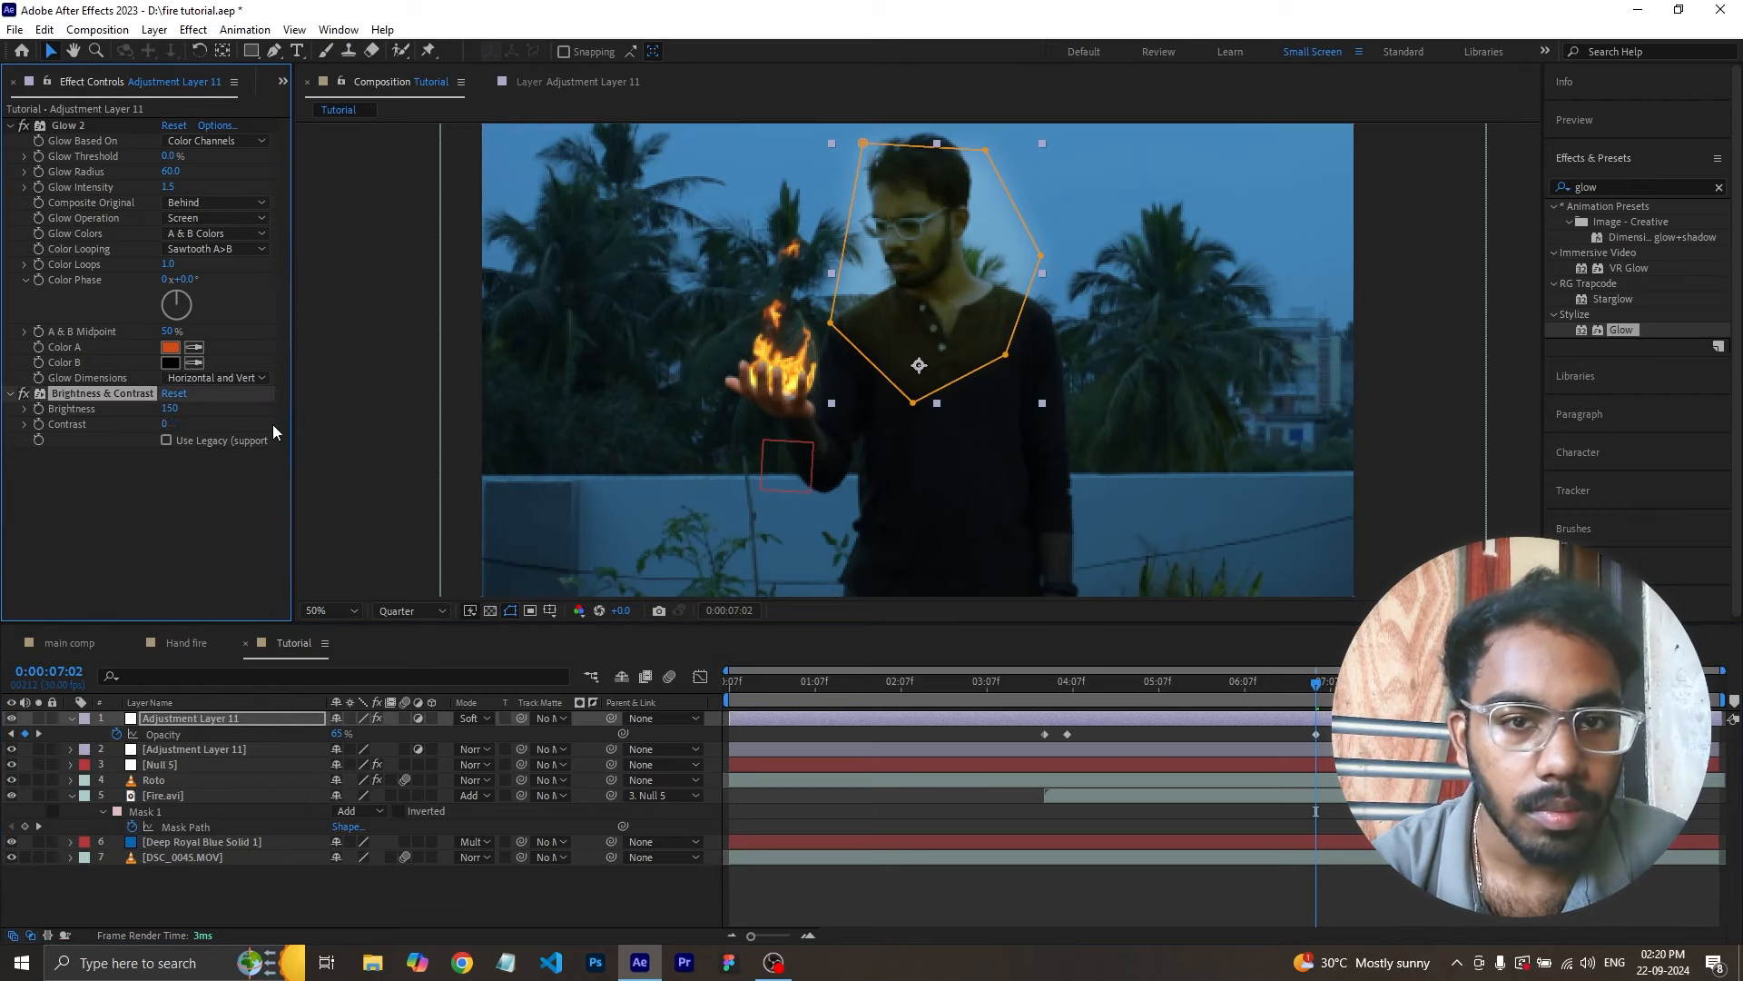
pyautogui.hotkey('ctrl', 'd')
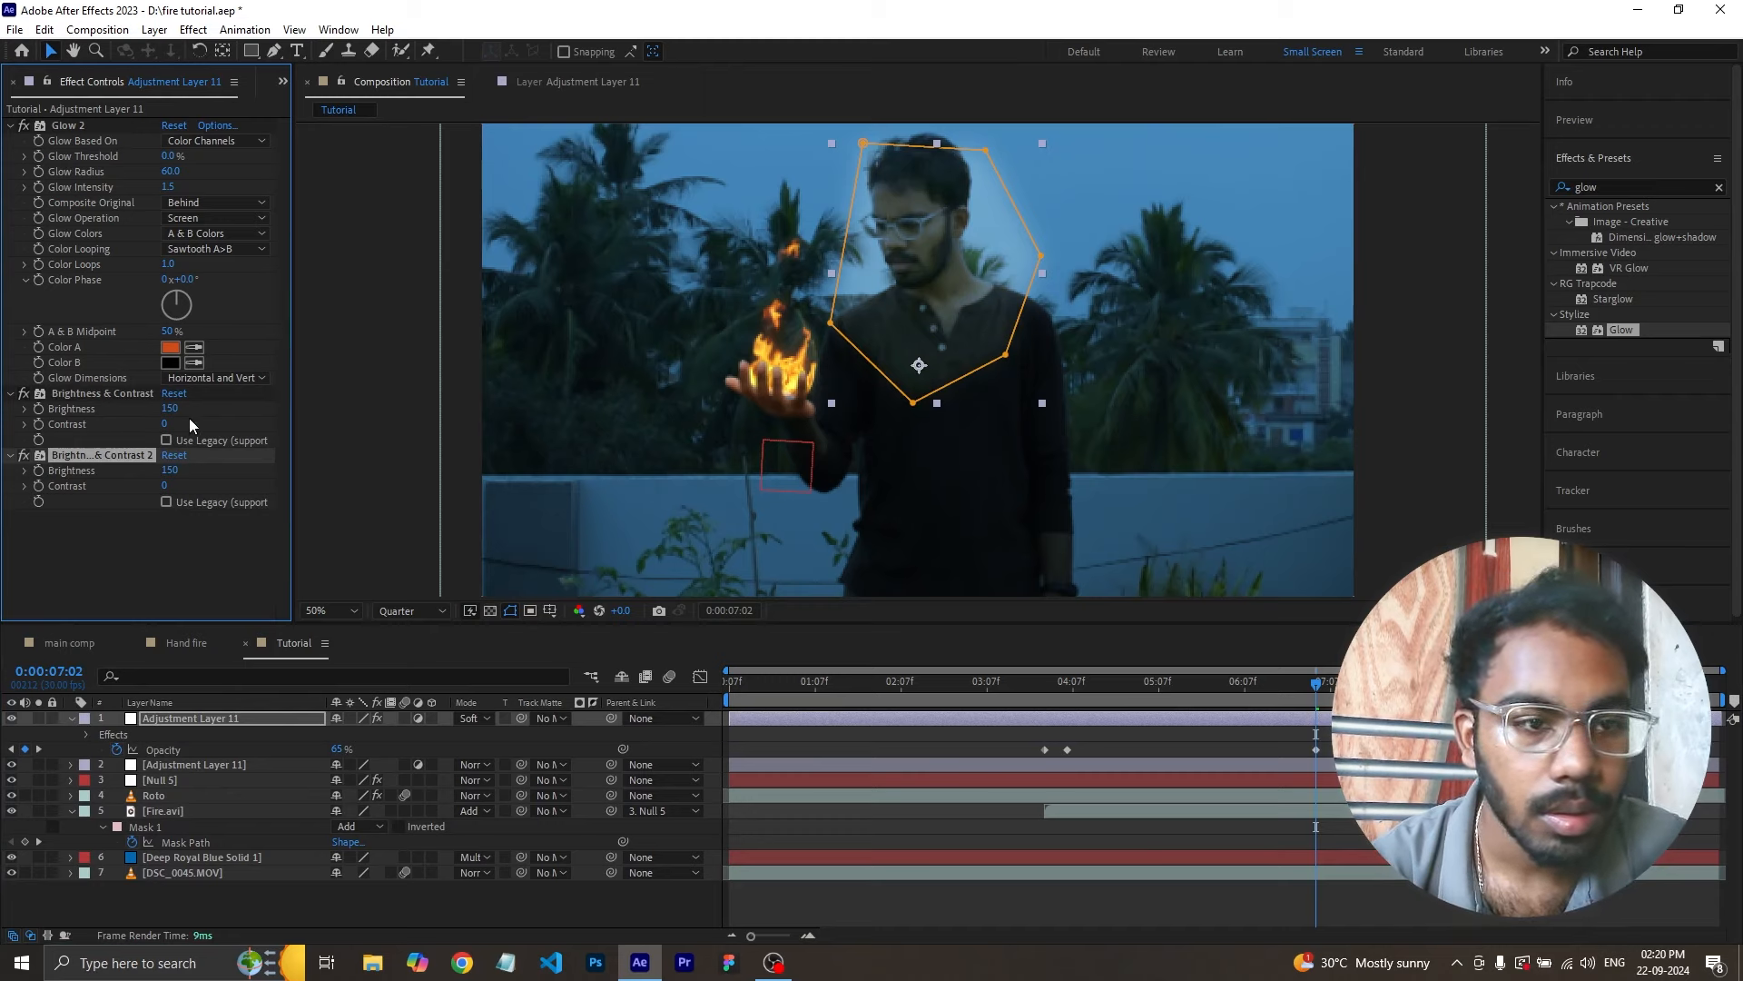
# - Apply Hue/Saturation to the topmost adjustment layer, set its Reds channel to saturation 40 and lightness 29, and collapse the effect
pyautogui.hotkey('ctrl', 'space')
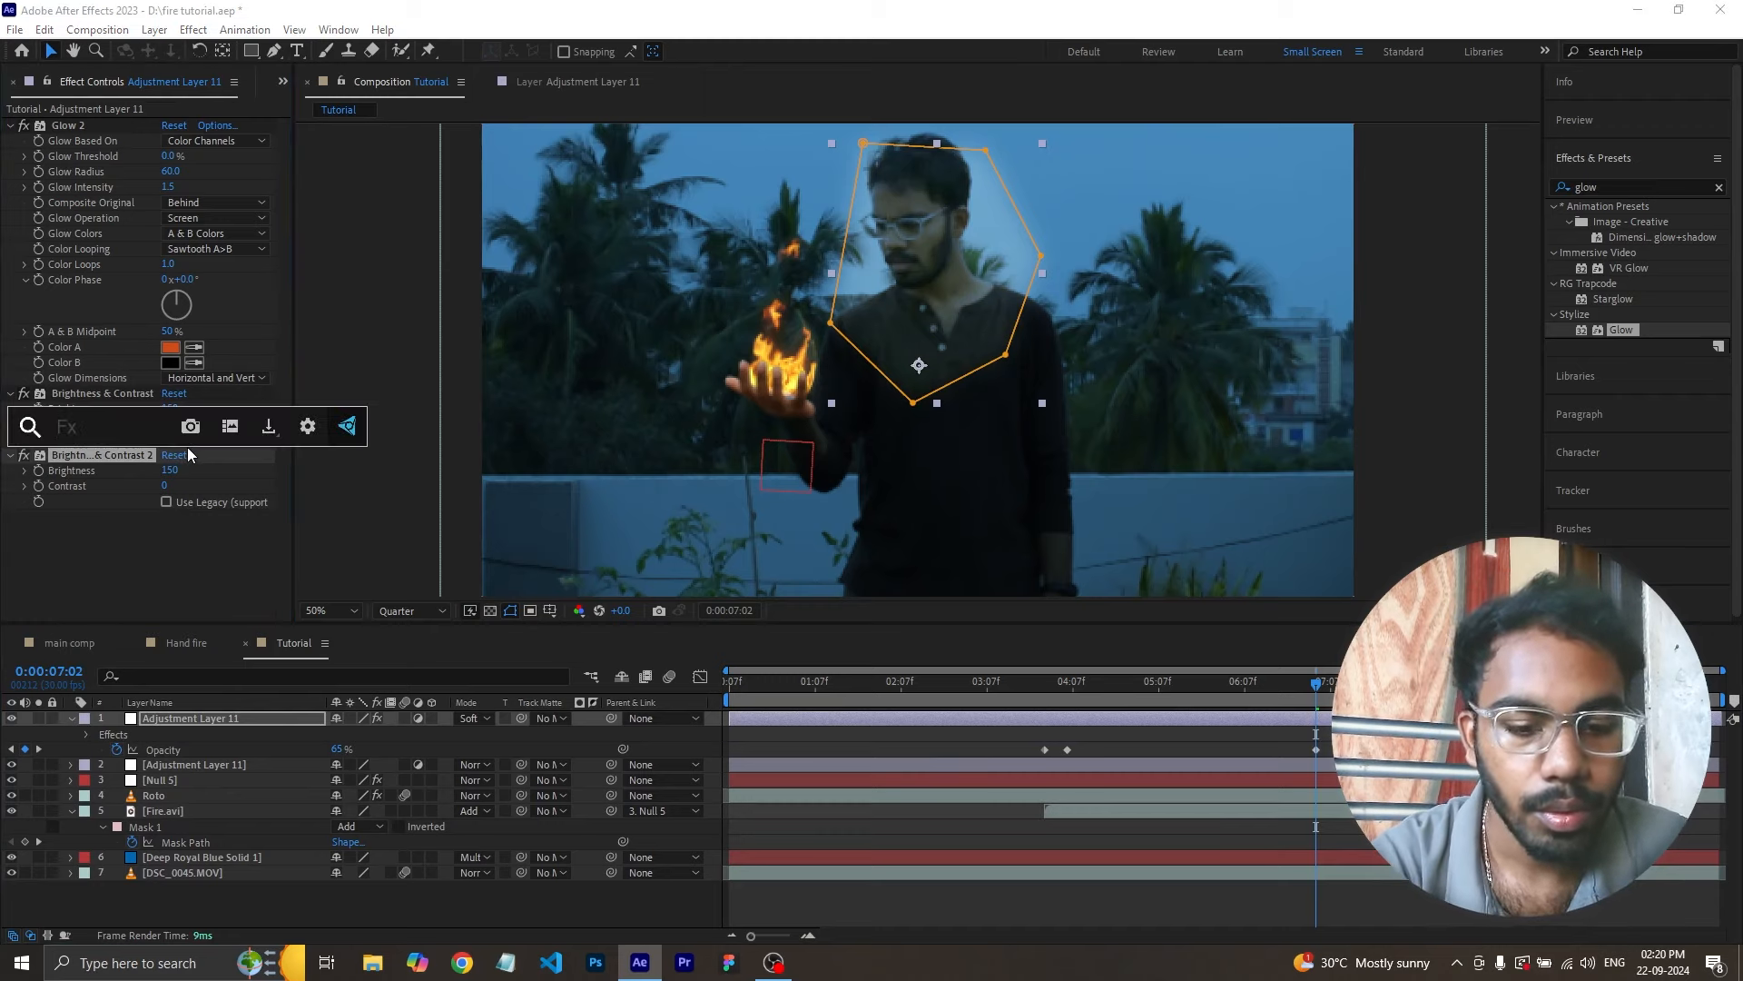
pyautogui.write('hu')
pyautogui.press('Return')
pyautogui.scroll(-1, 191, 456)
pyautogui.moveTo(165, 514); pyautogui.dragTo(183, 550)
pyautogui.click(215, 362)
pyautogui.click(209, 413)
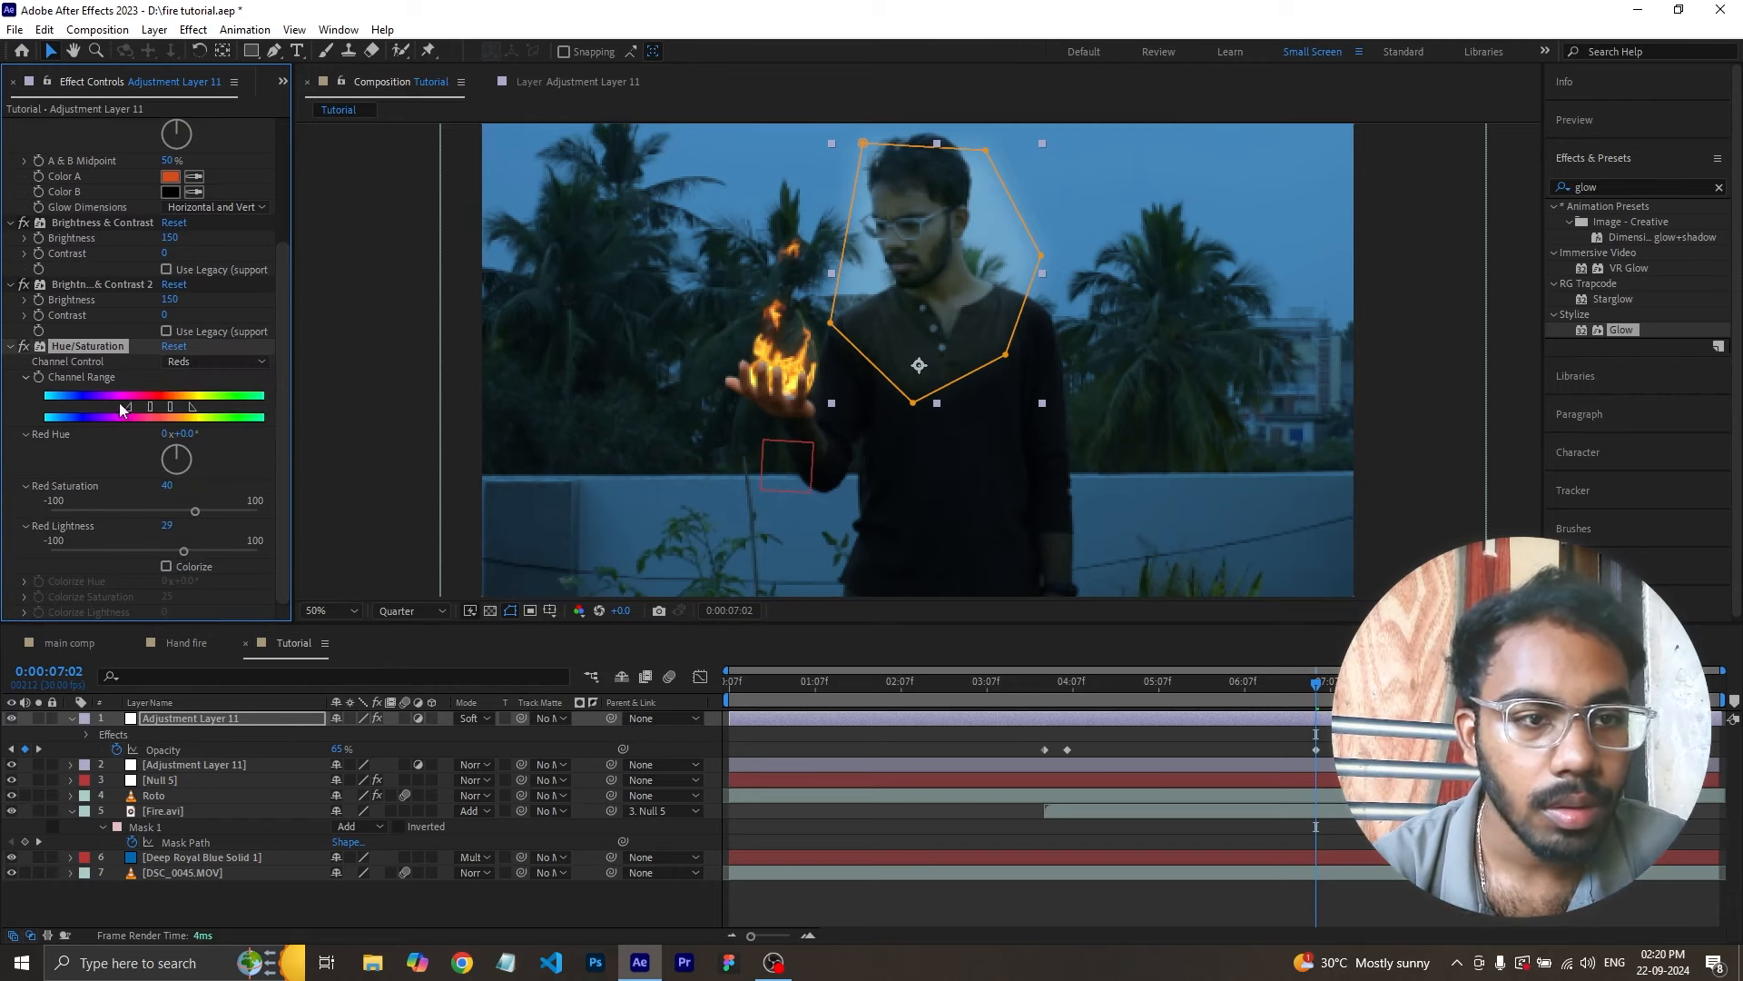
pyautogui.click(10, 346)
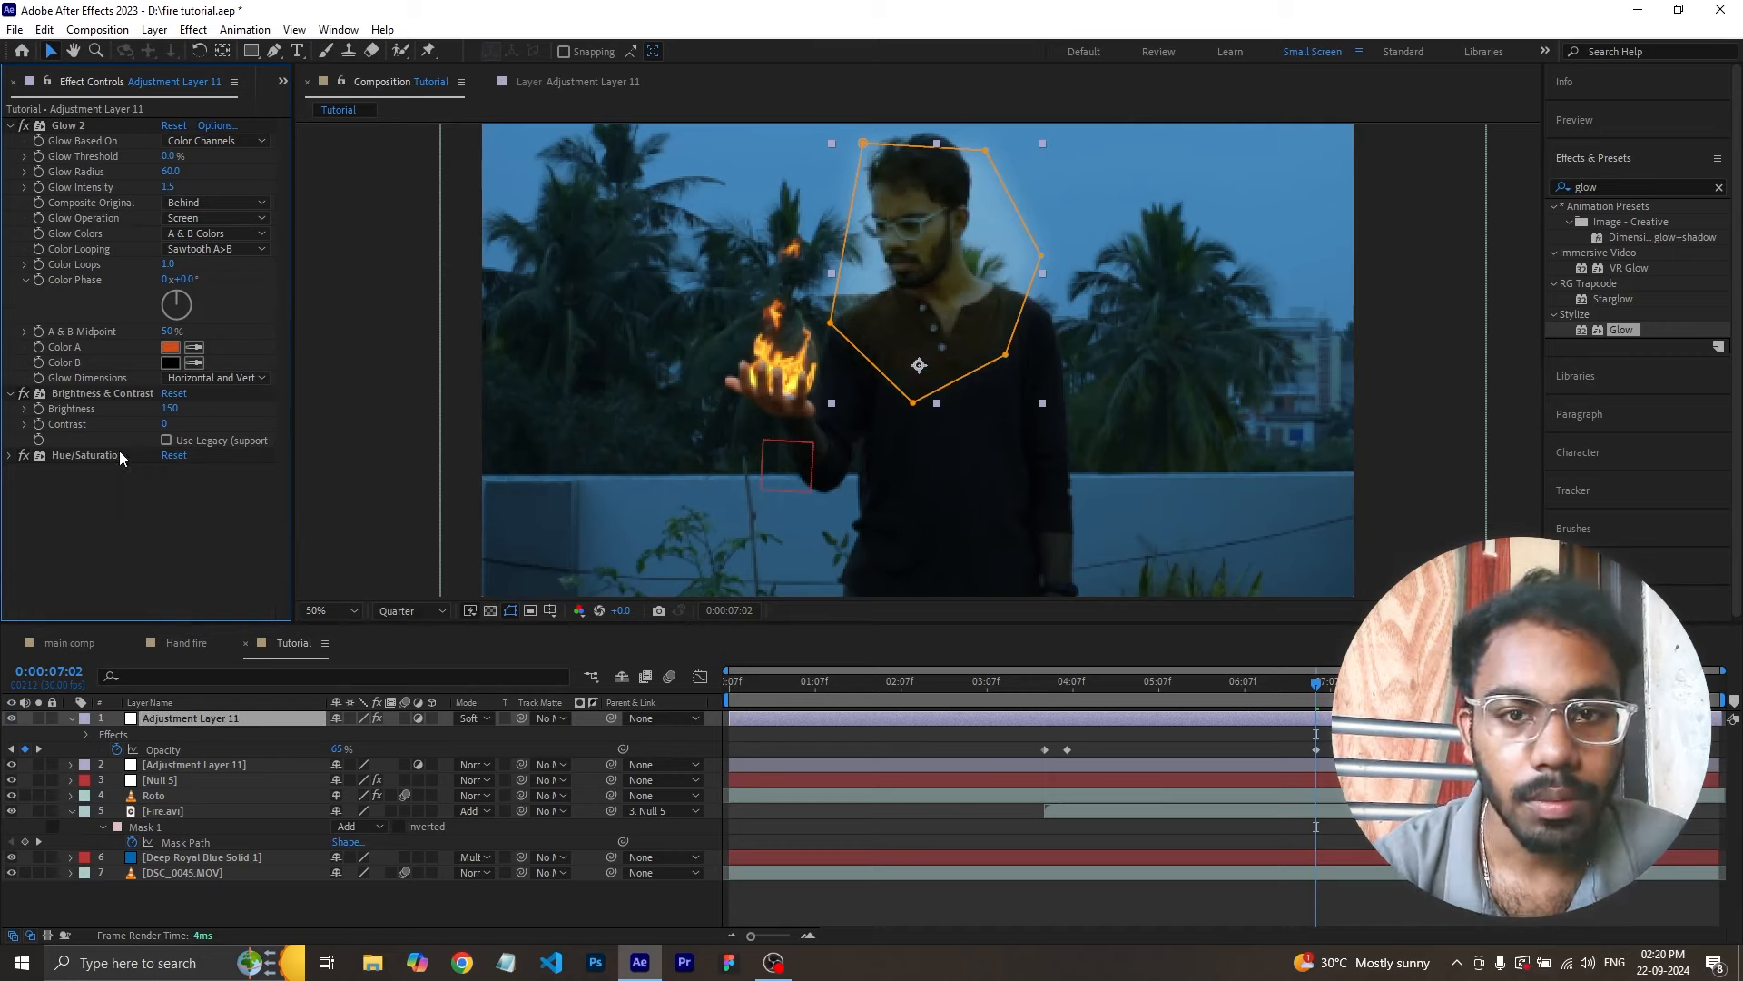
# - Set Color A of the Glow 2 effect on the topmost adjustment layer to a golden yellow
pyautogui.click(171, 347)
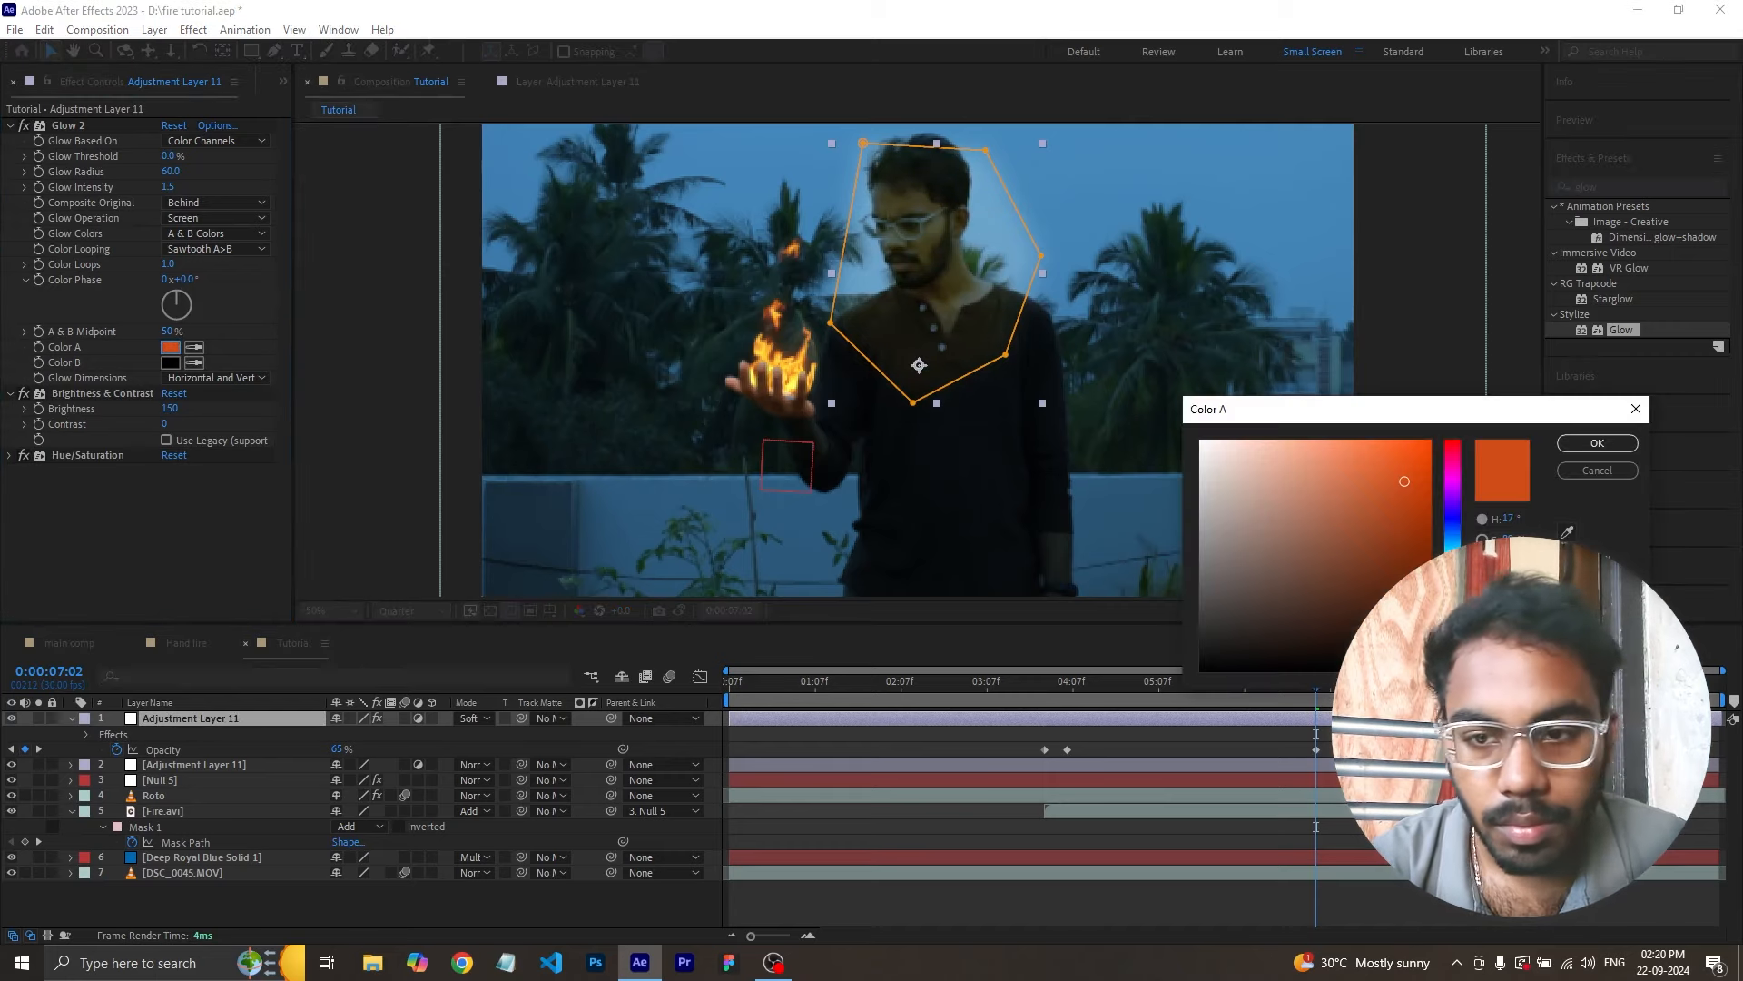
pyautogui.moveTo(1508, 518); pyautogui.dragTo(1523, 535)
pyautogui.click(1597, 443)
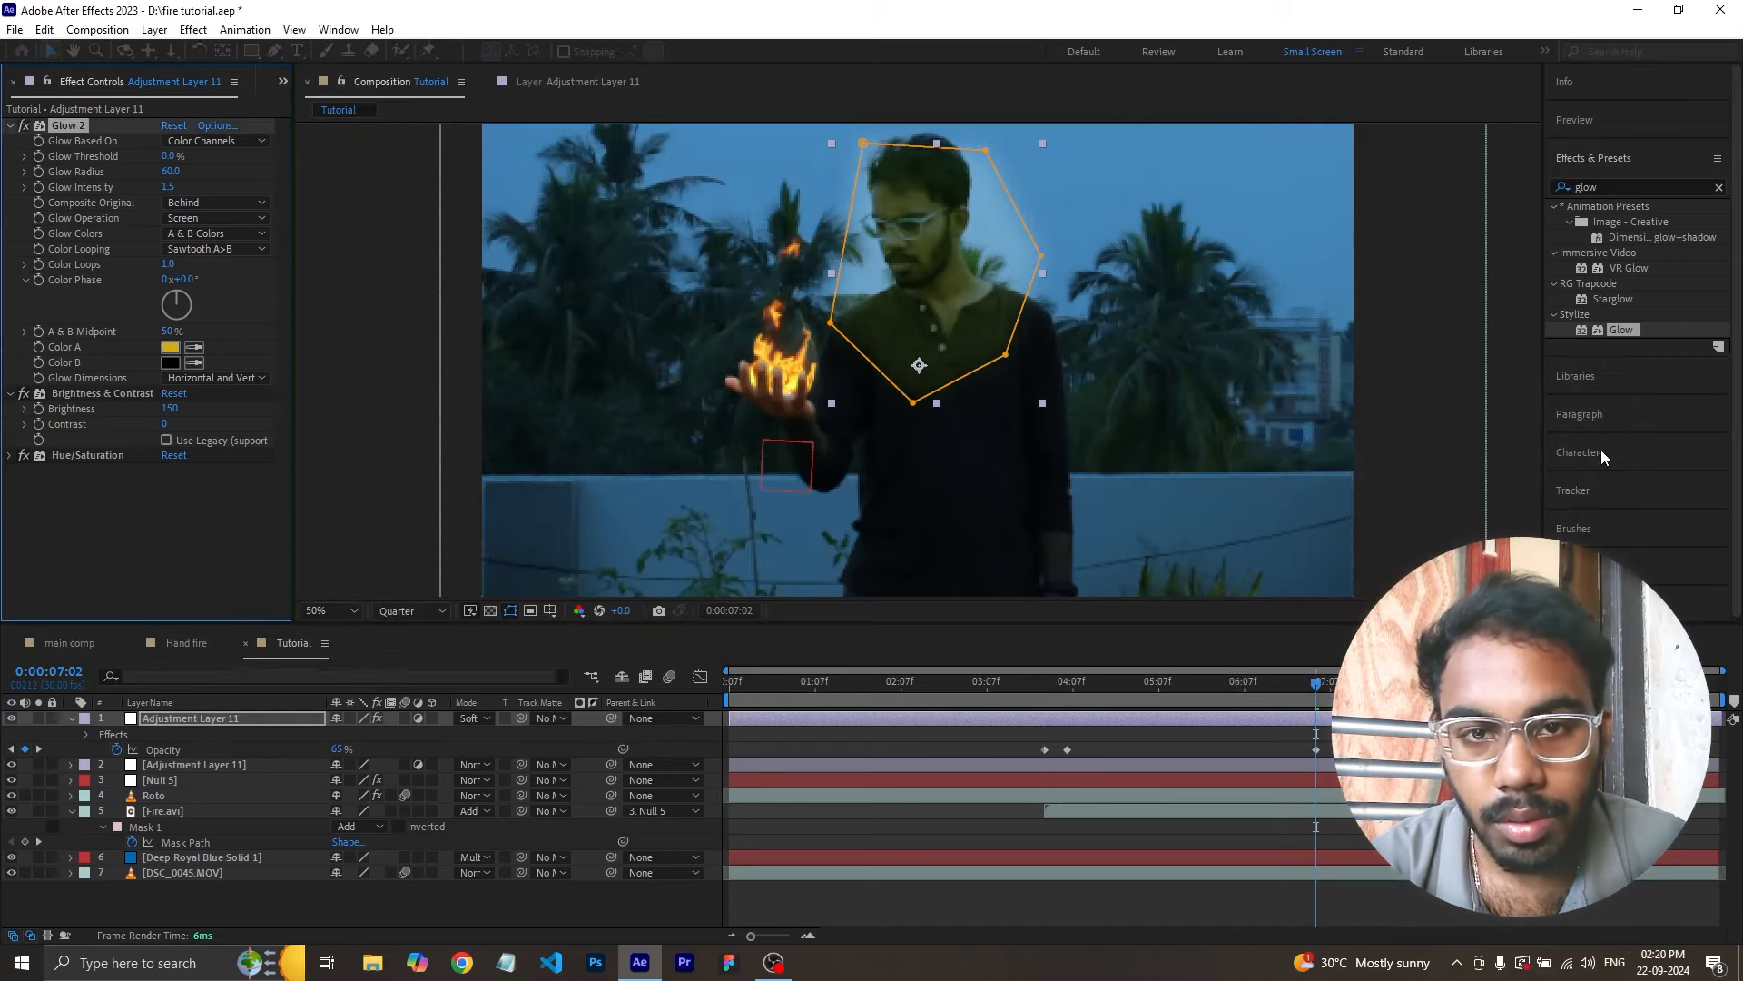
pyautogui.click(1139, 888)
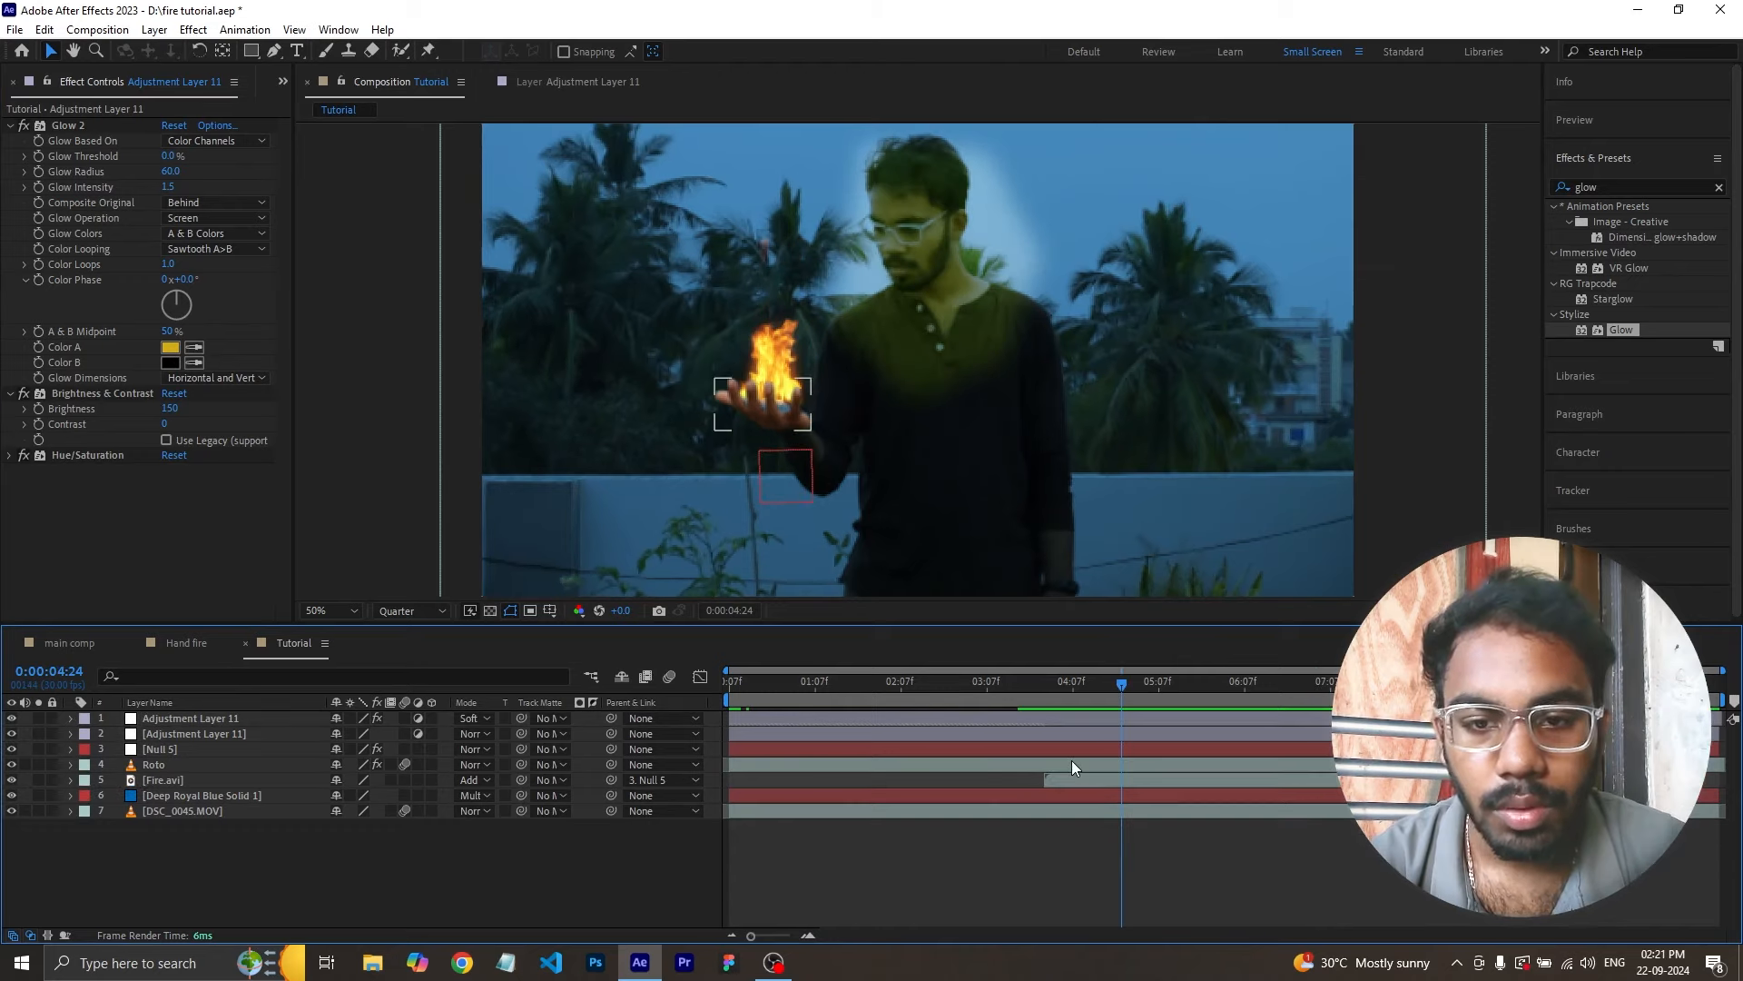
# - Examine the topmost adjustment layer's opacity and the lit scene around 0:00:04:08 and 0:00:04:14
pyautogui.moveTo(1087, 684); pyautogui.dragTo(1069, 721)
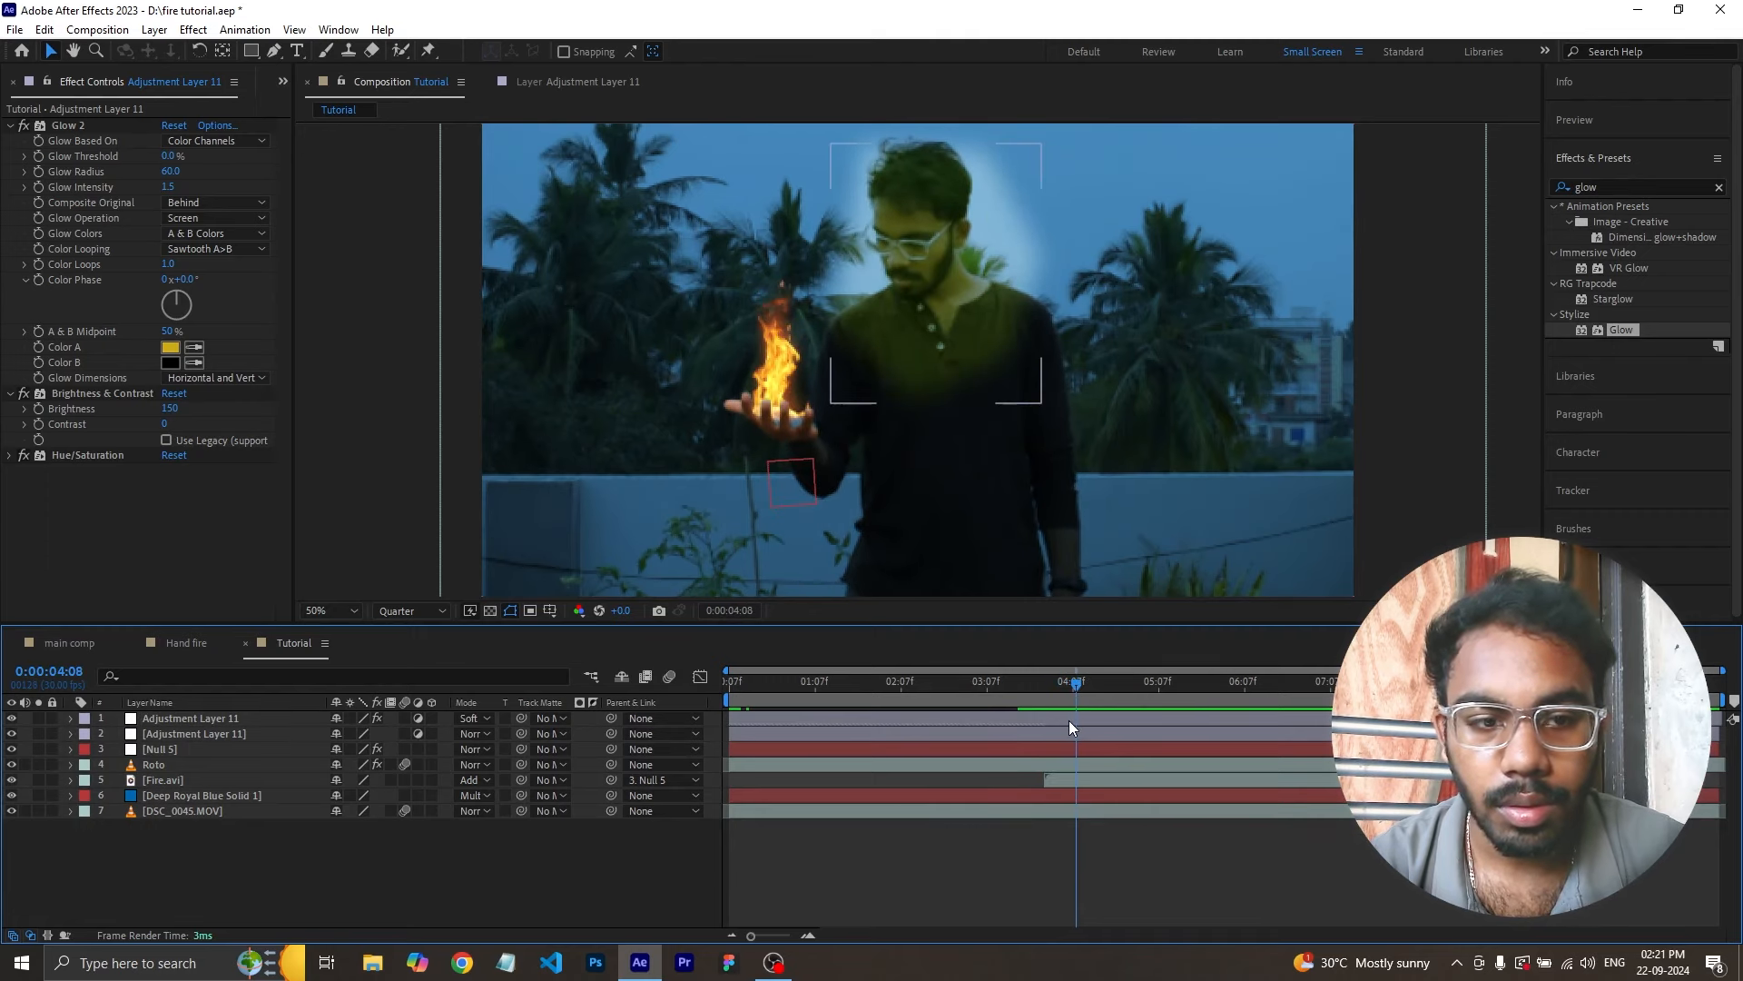
pyautogui.click(1072, 717)
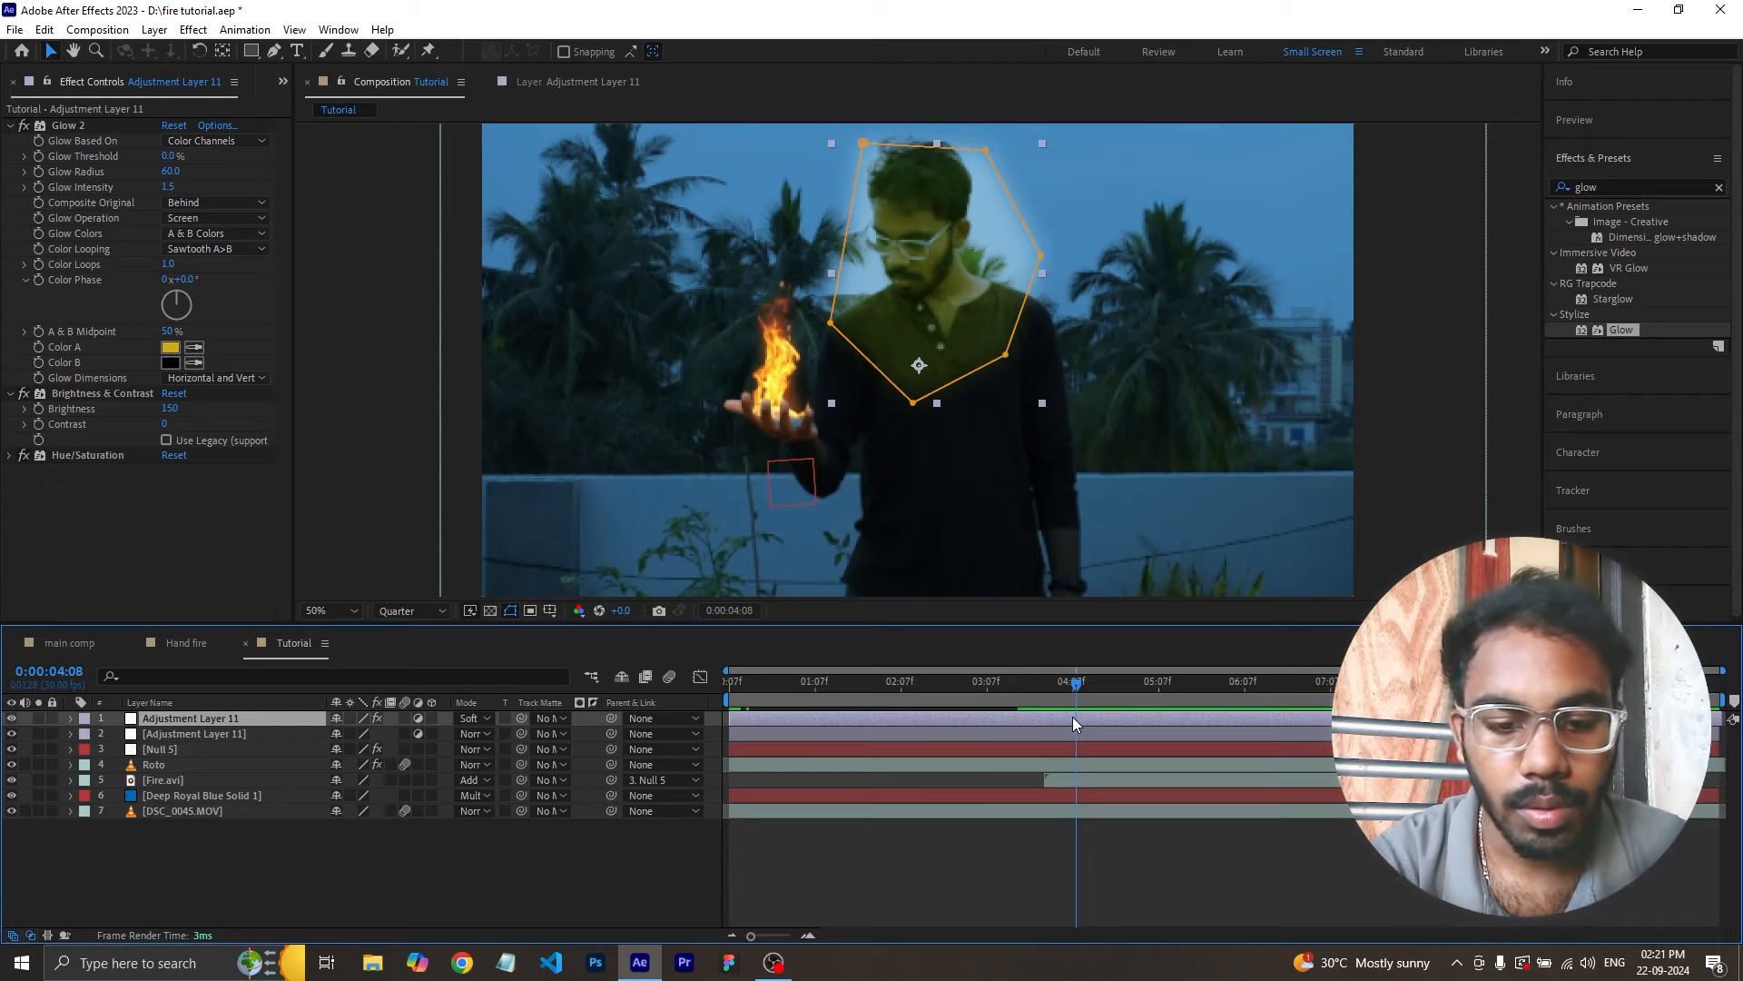
pyautogui.press('t')
pyautogui.moveTo(1074, 692)
pyautogui.mouseDown()
pyautogui.moveTo(1040, 692)
pyautogui.moveTo(1342, 692)
pyautogui.moveTo(1092, 704)
pyautogui.mouseUp()
pyautogui.press('t')
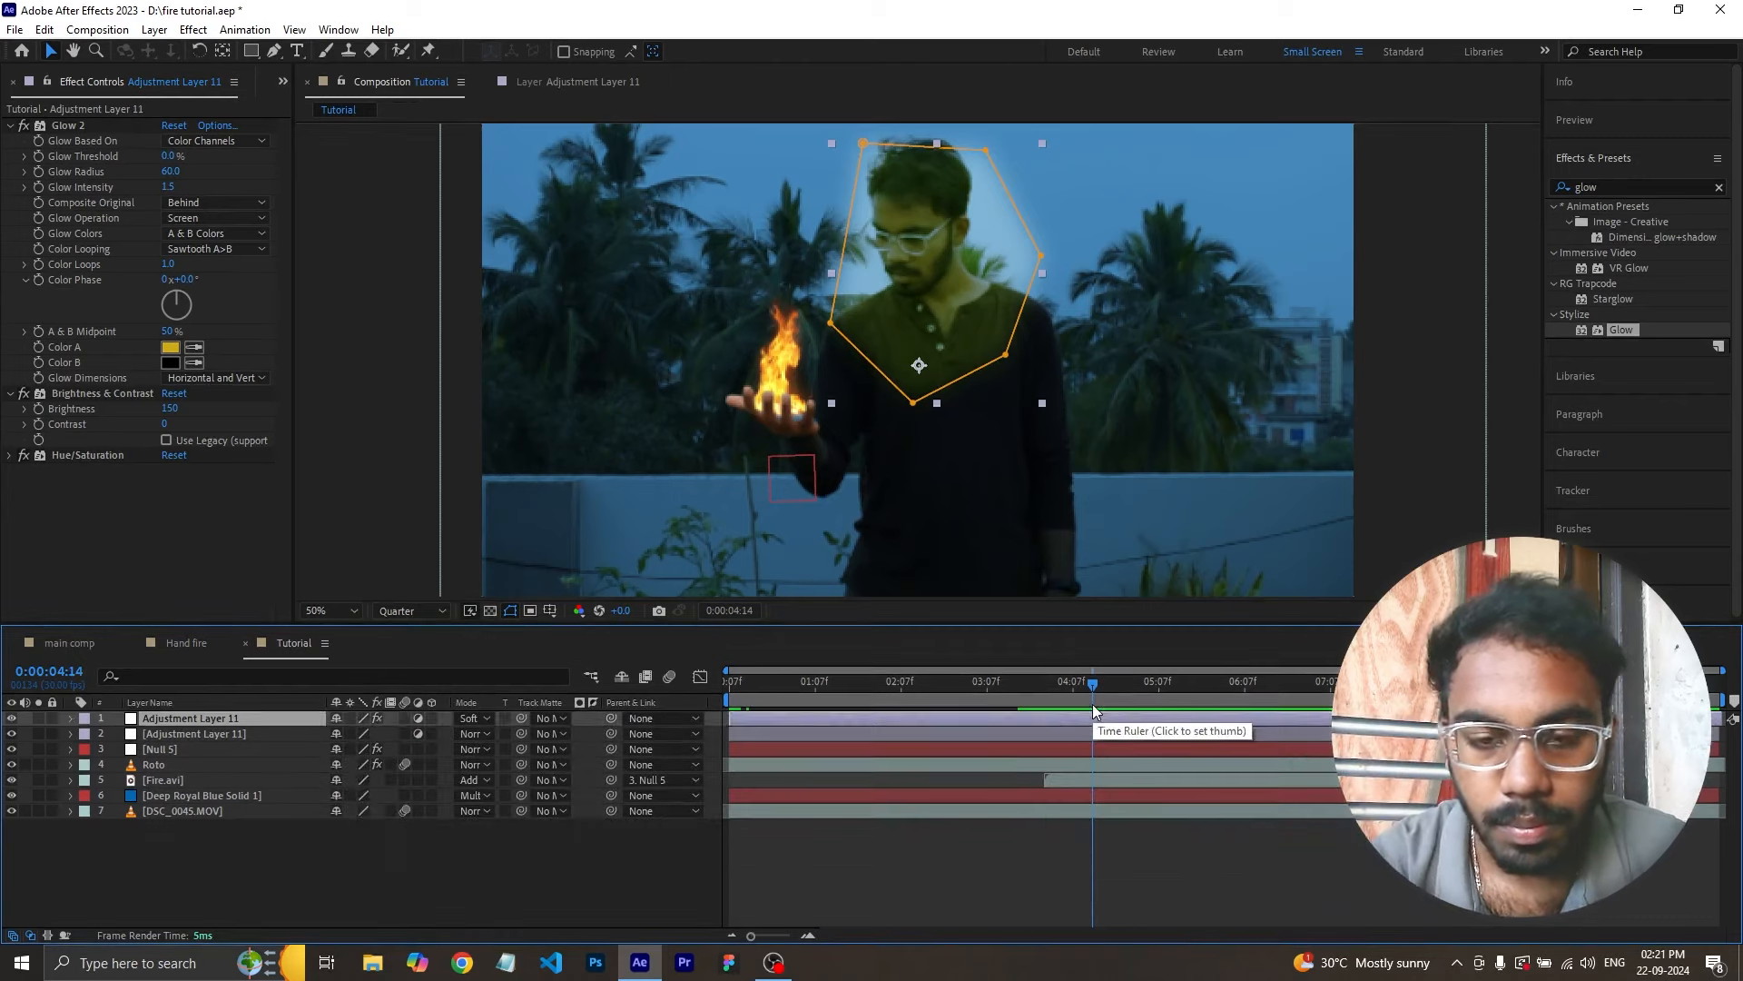
pyautogui.press('F2')
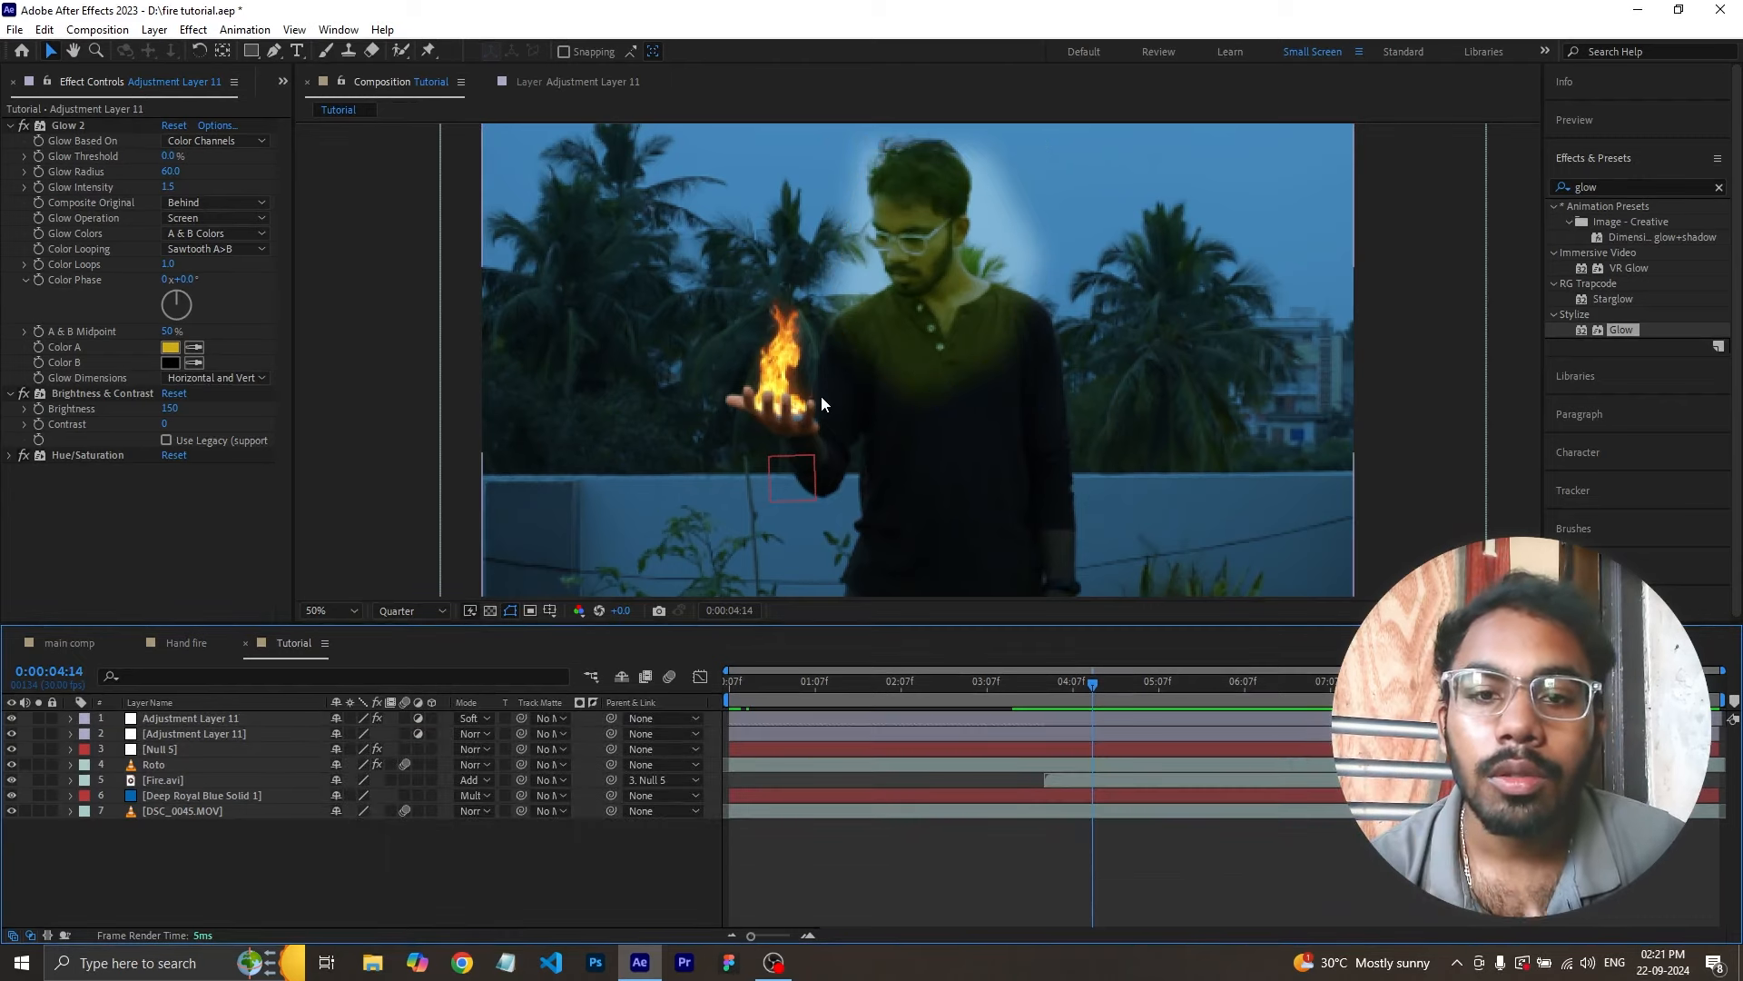
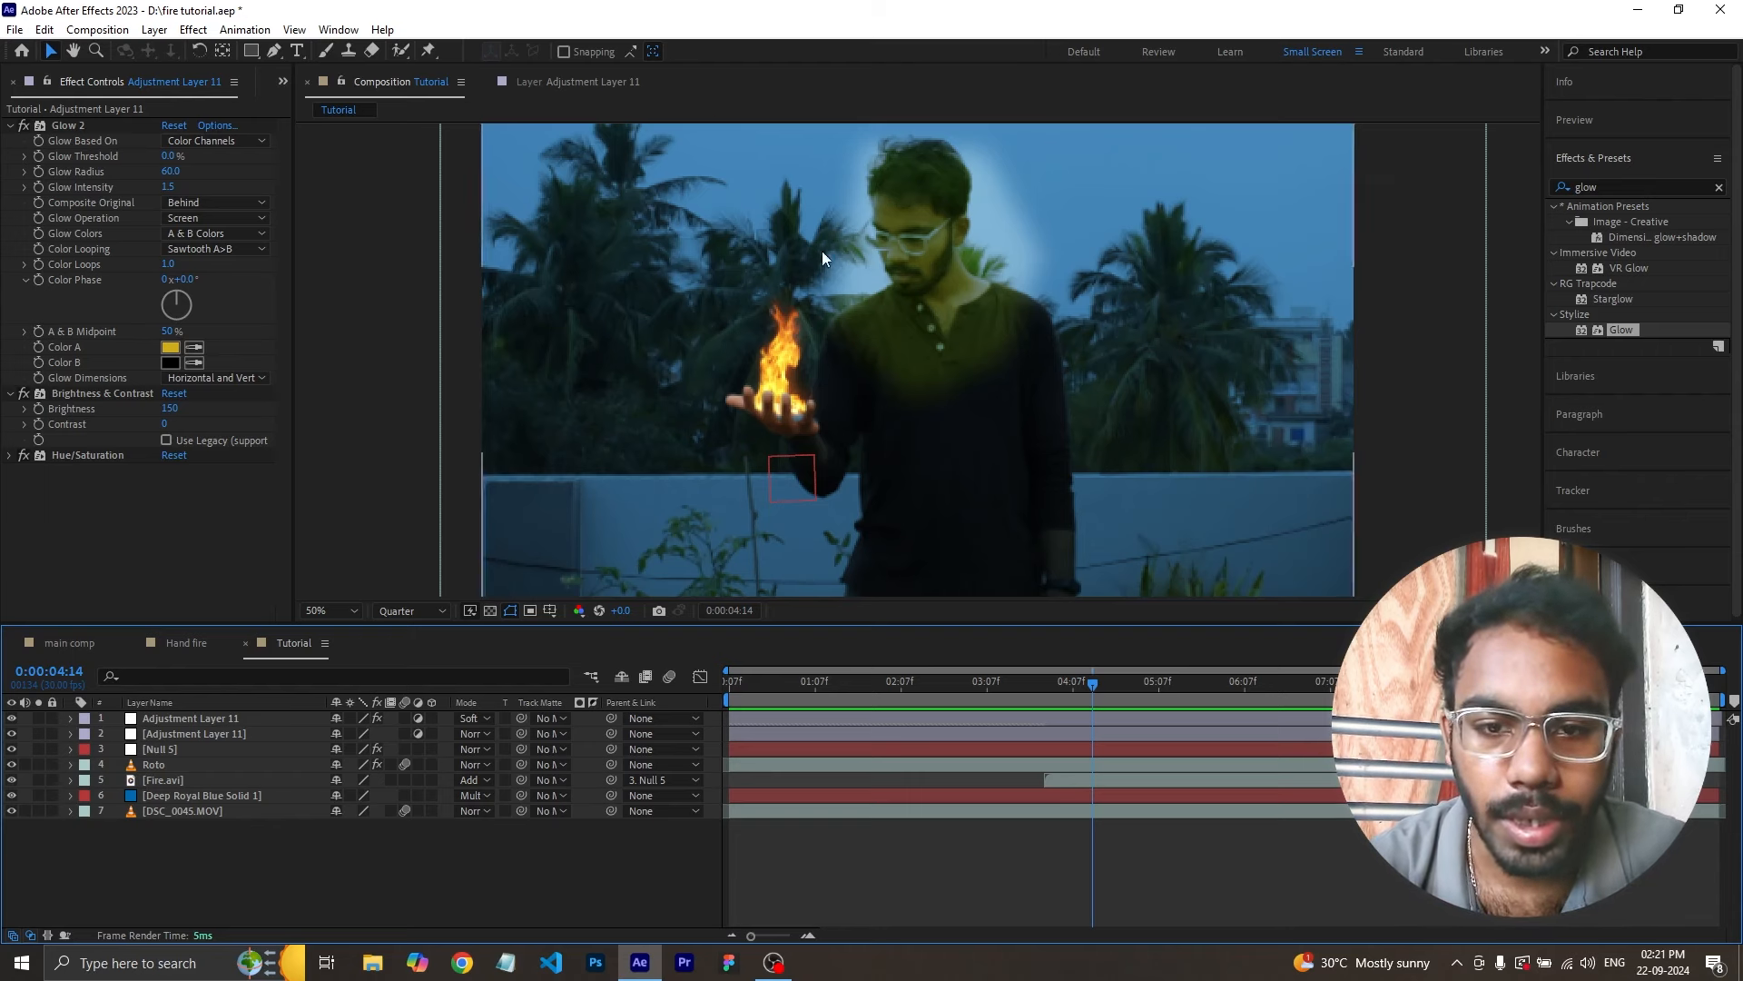
# - Add a new adjustment layer at the top of the Tutorial comp and apply Turbulent Displace to it
pyautogui.rightClick(494, 841)
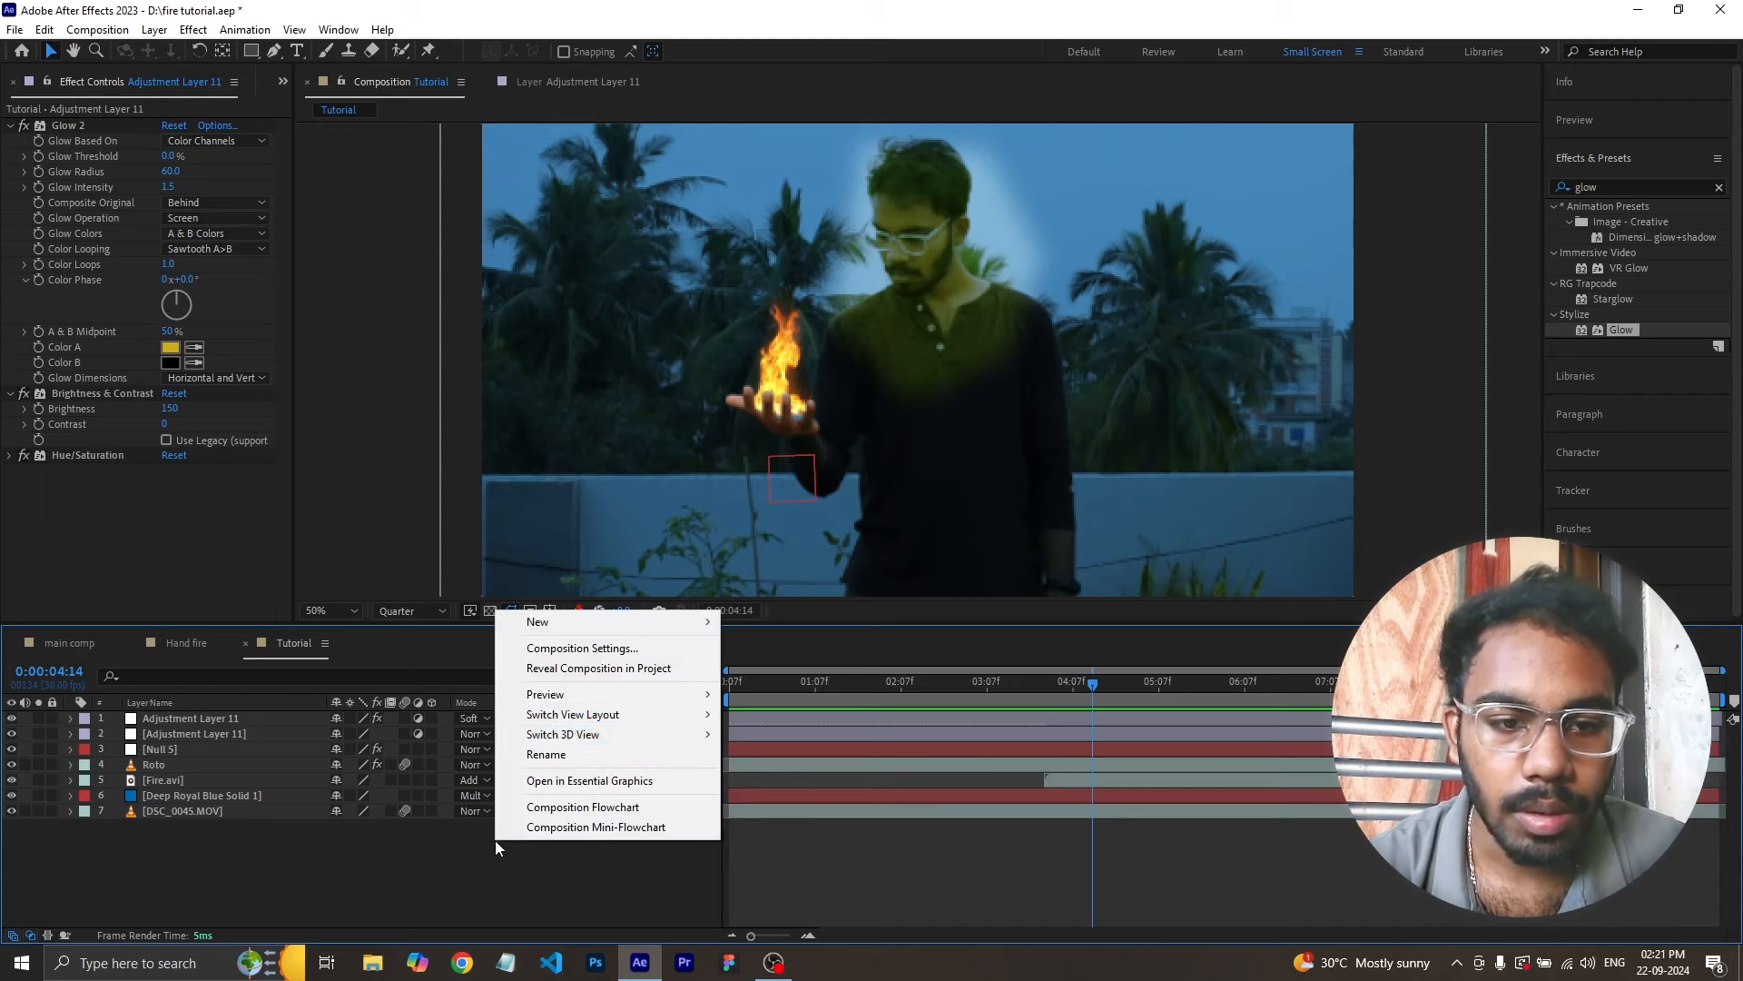
pyautogui.moveTo(585, 624)
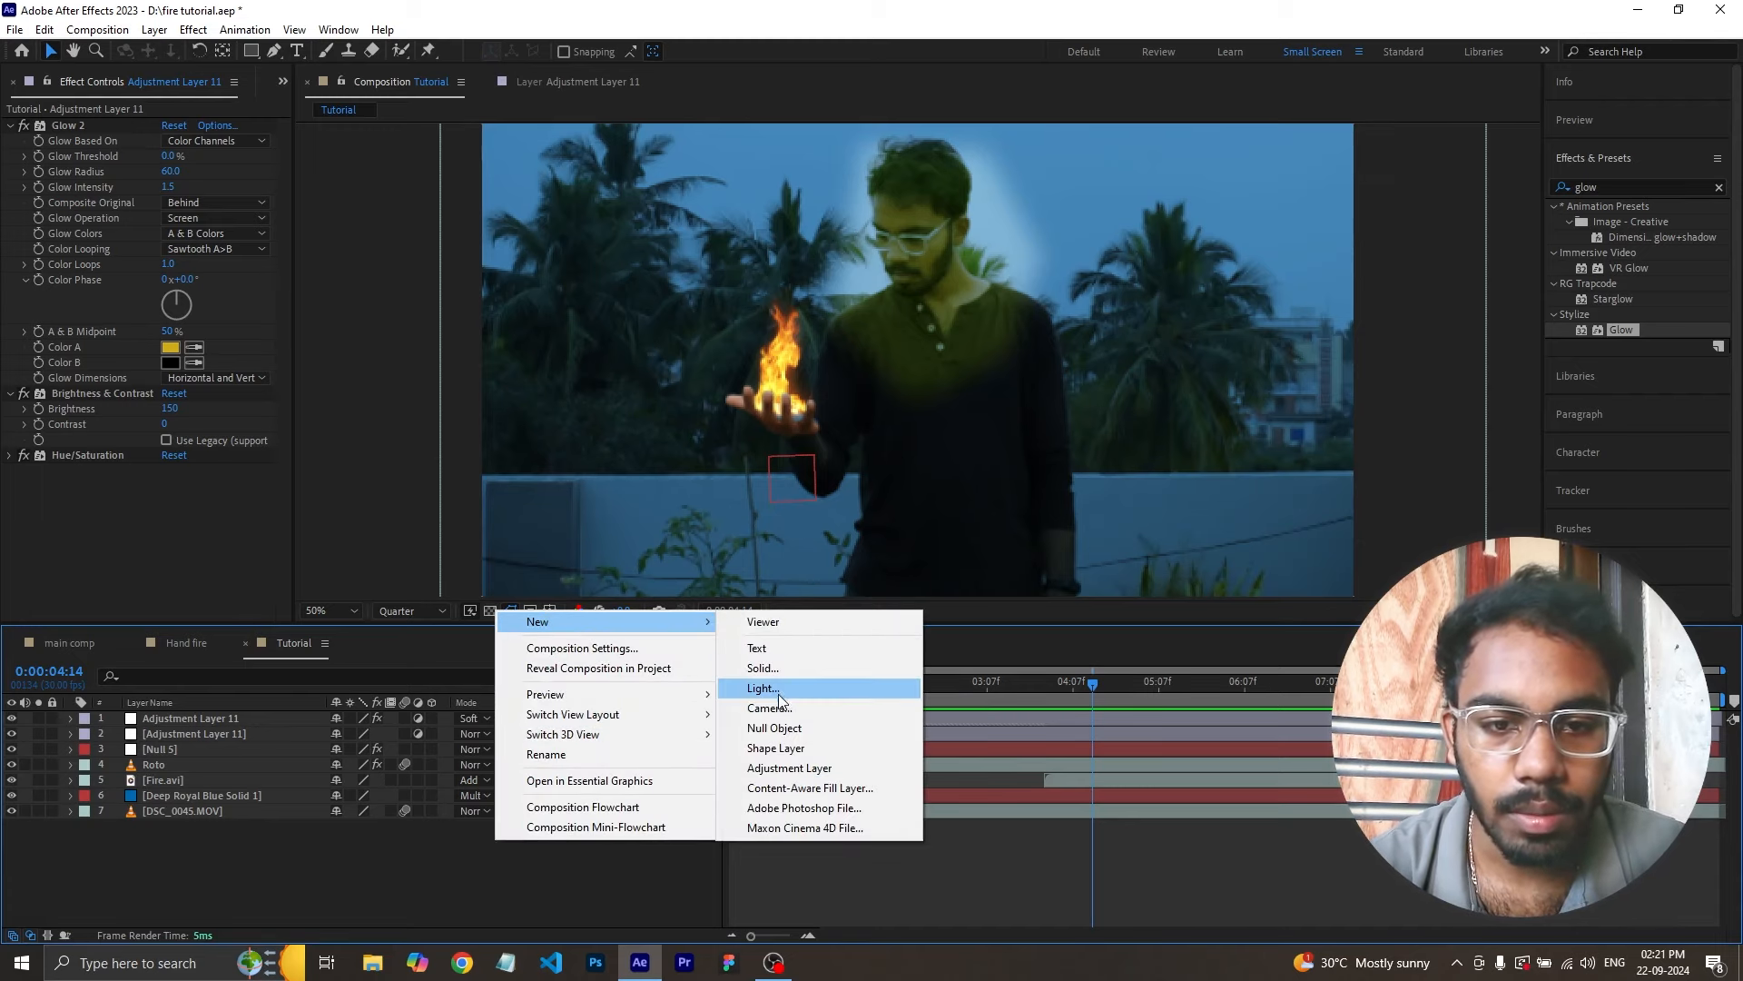
pyautogui.click(788, 768)
pyautogui.hotkey('ctrl', 'space')
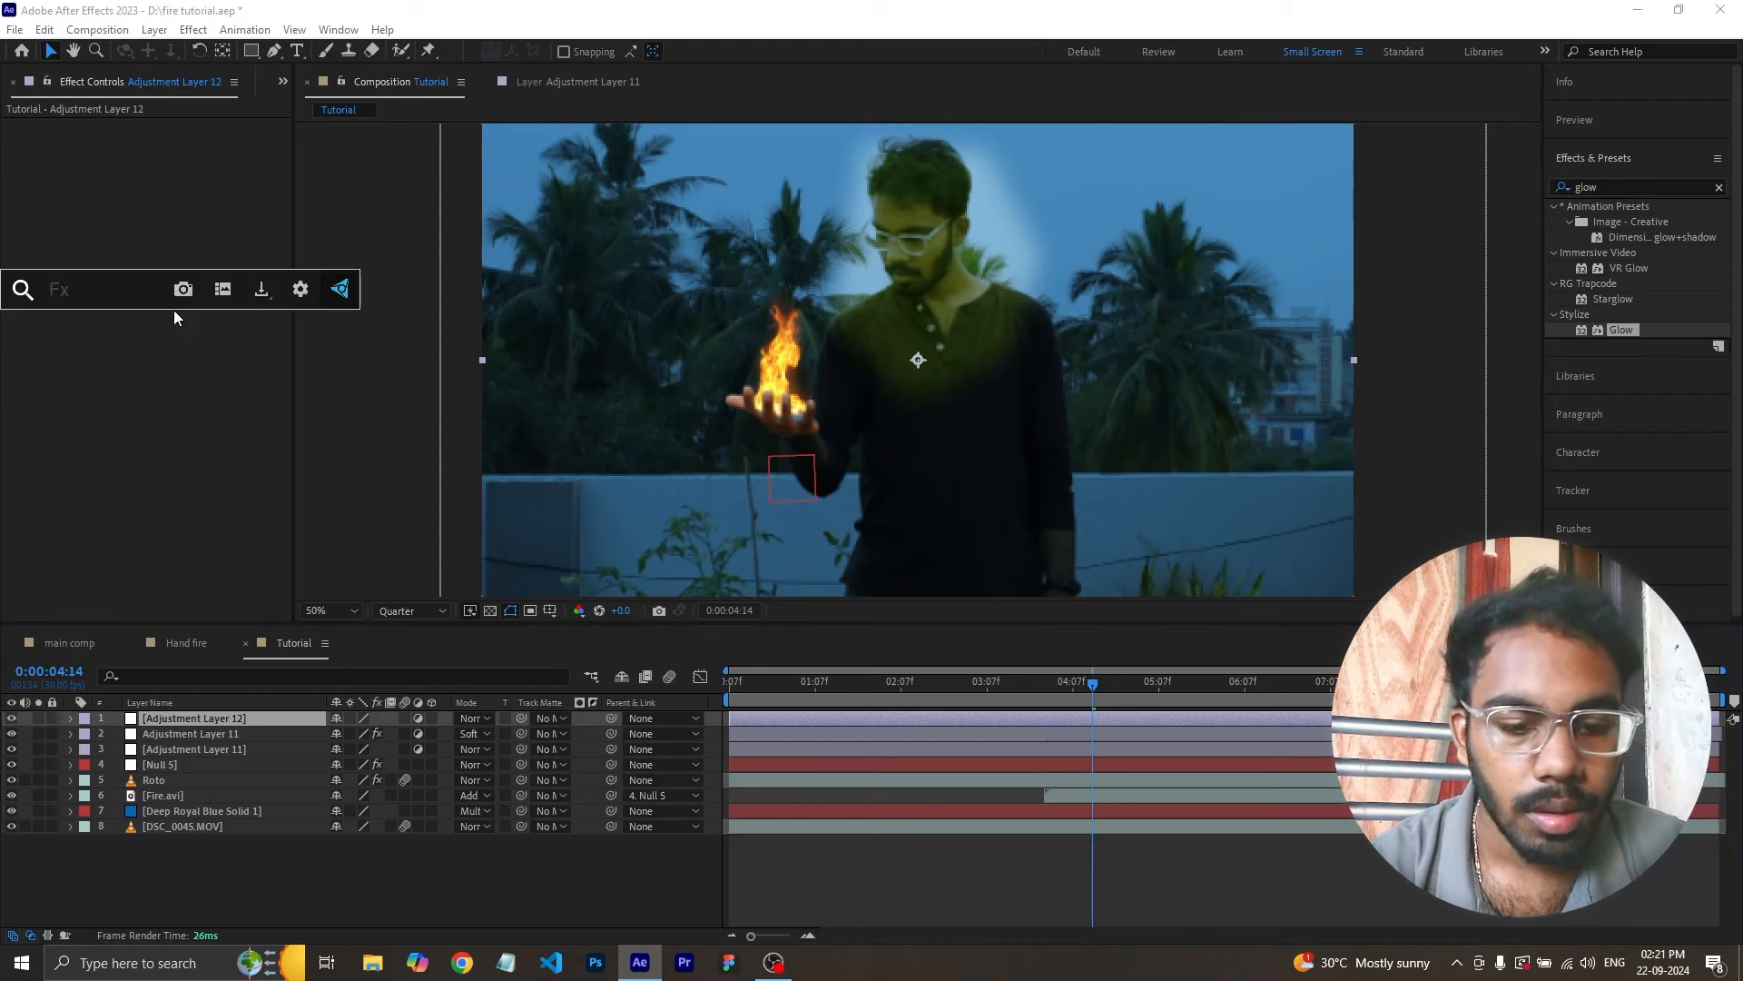
pyautogui.write('tu')
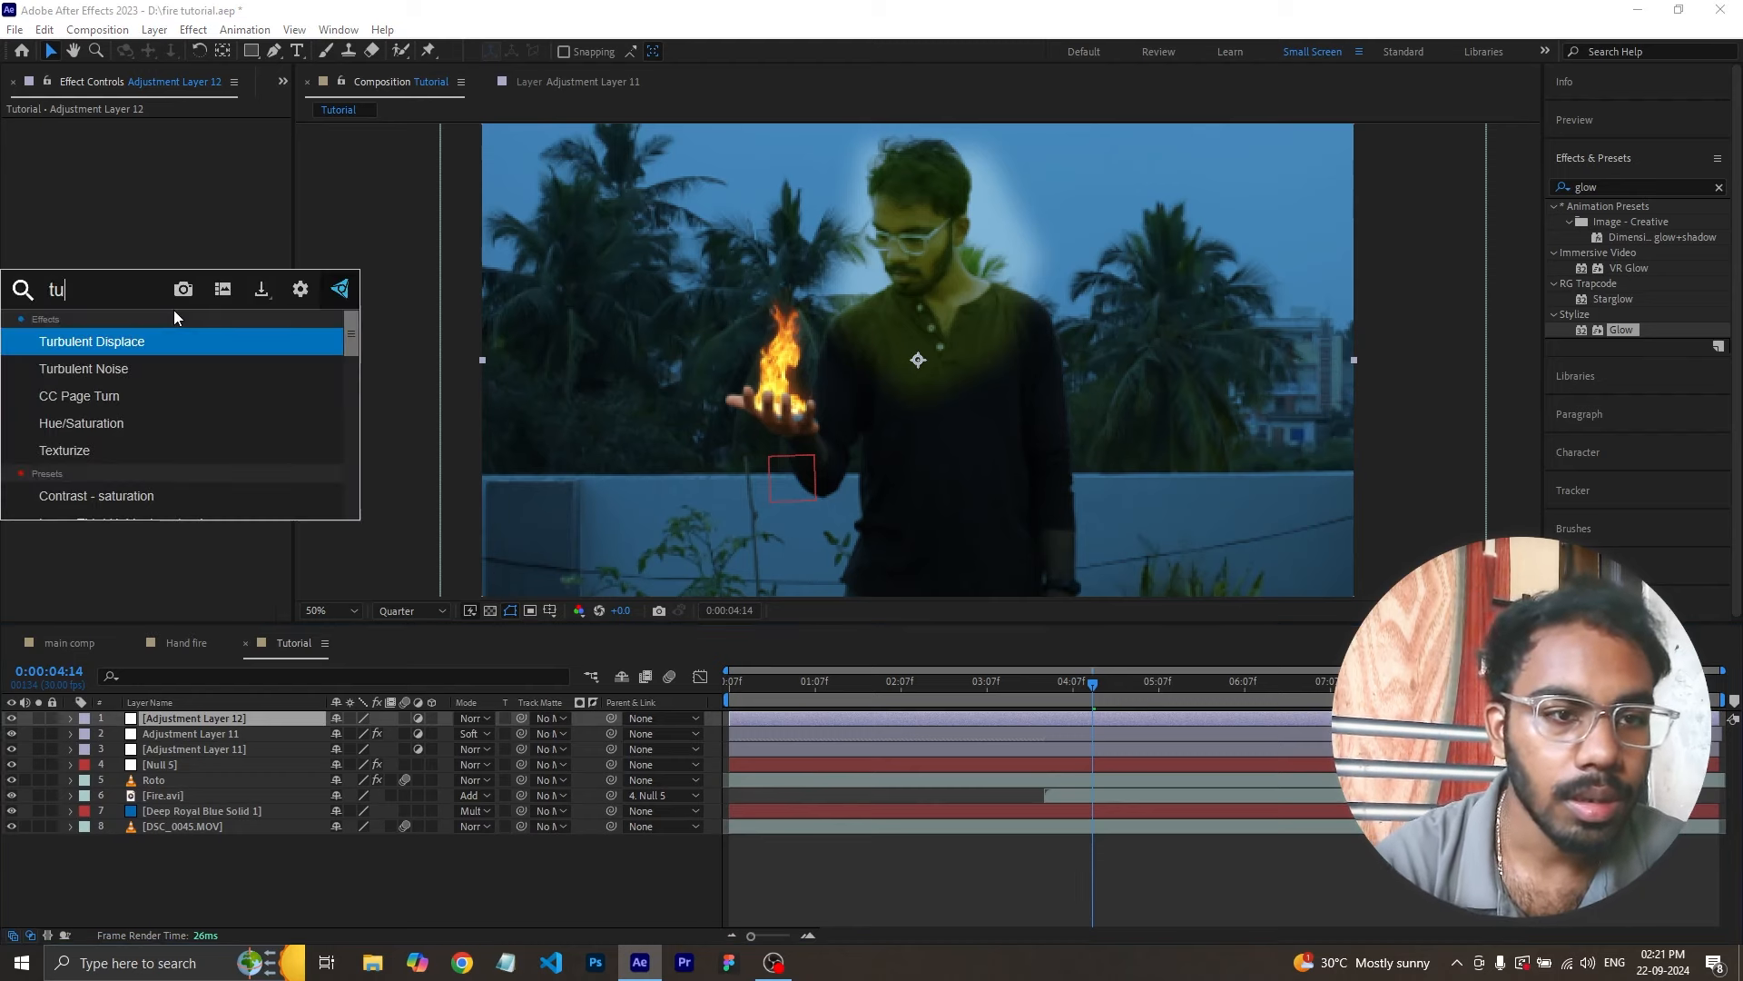
pyautogui.click(133, 345)
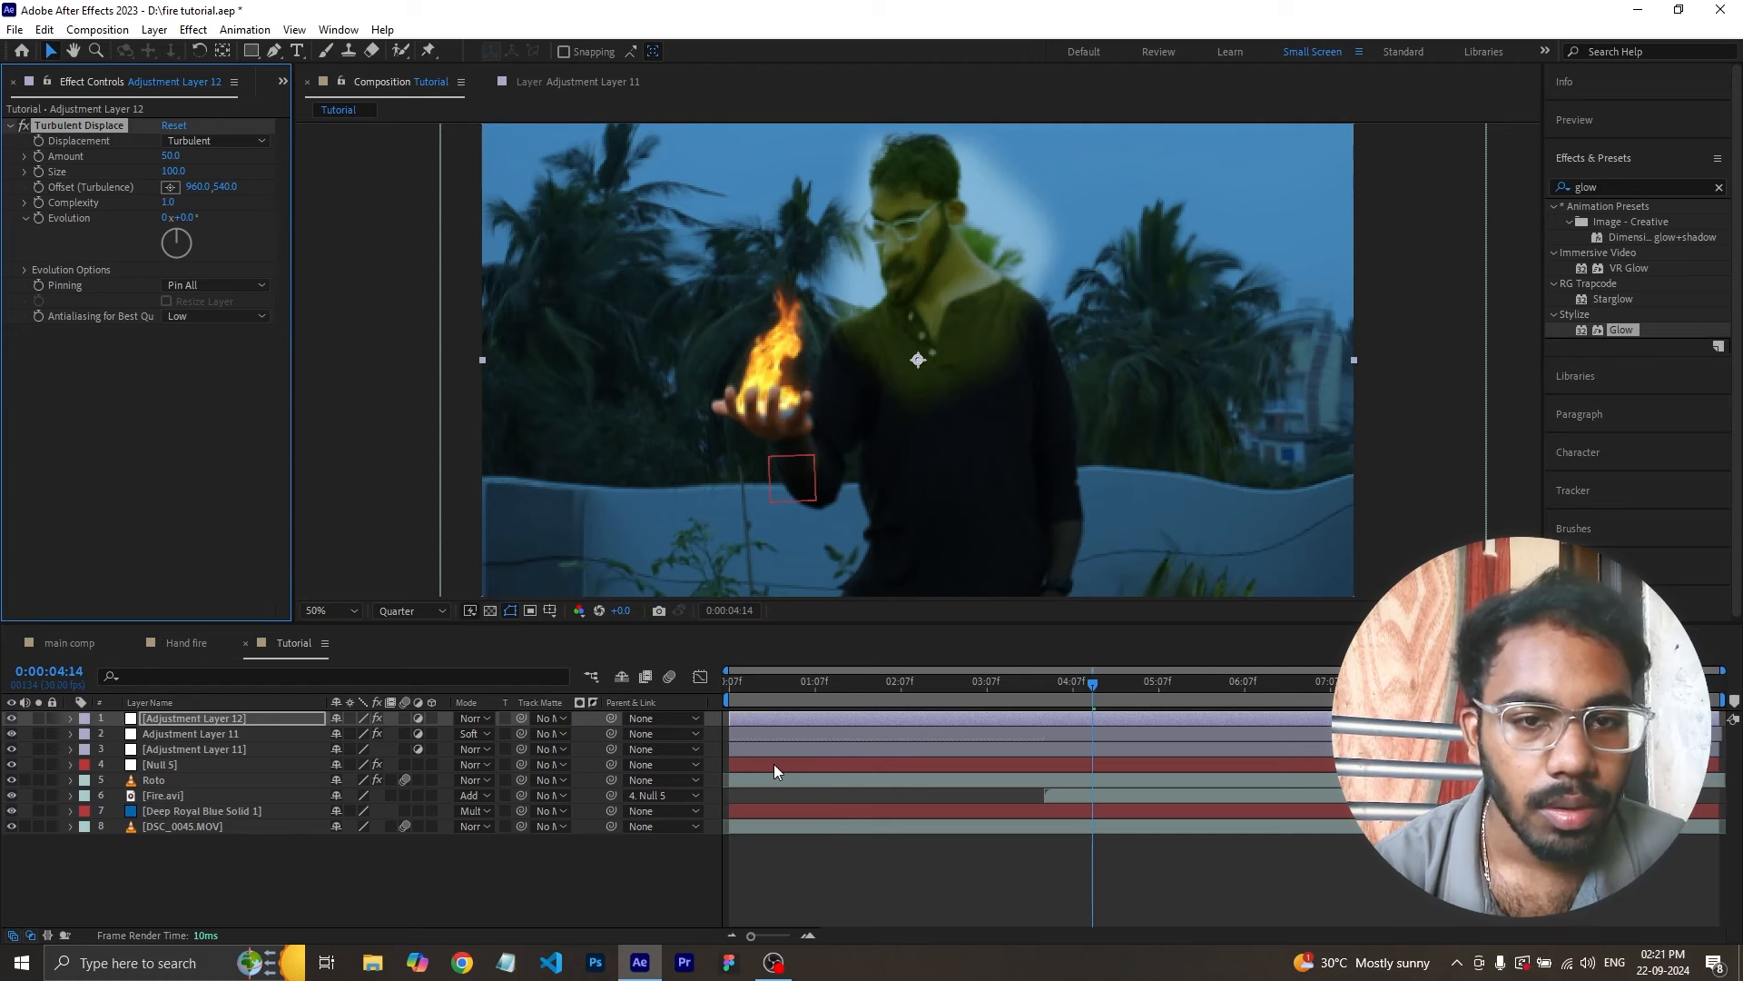
# - Draw a closed four-point mask on the new adjustment layer, reaching from the flame tip and palm across to the chest
pyautogui.click(273, 50)
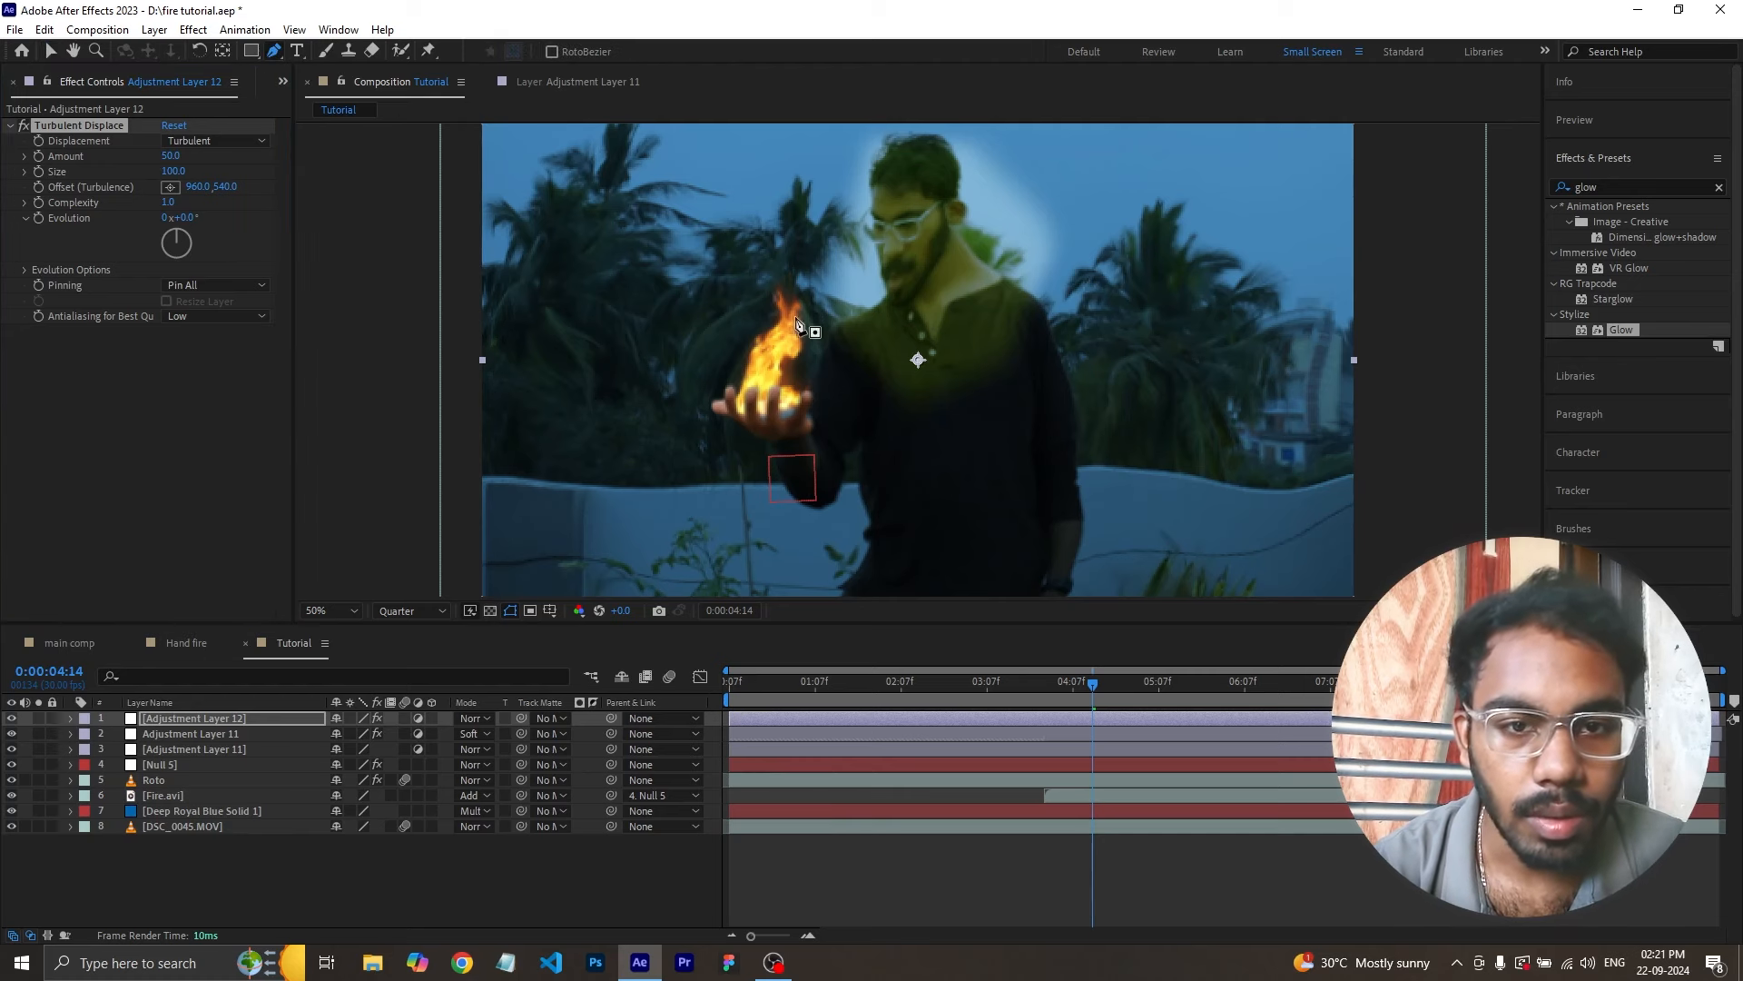
pyautogui.click(794, 280)
pyautogui.click(905, 352)
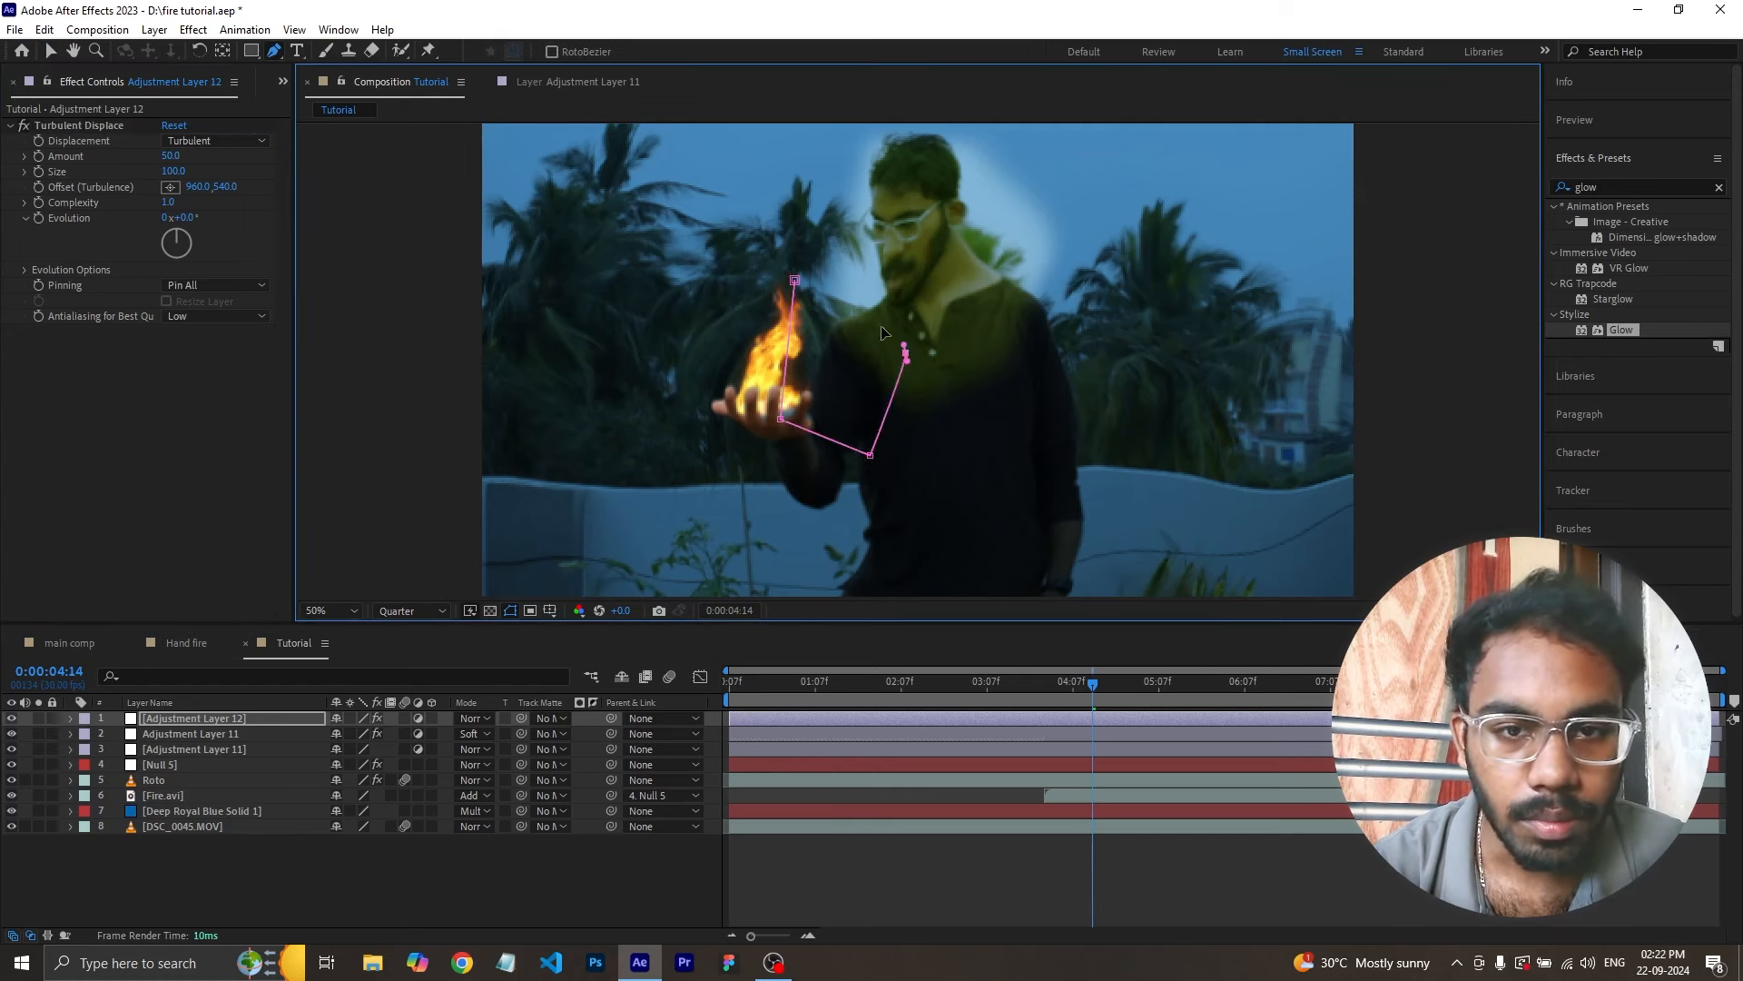
pyautogui.click(795, 281)
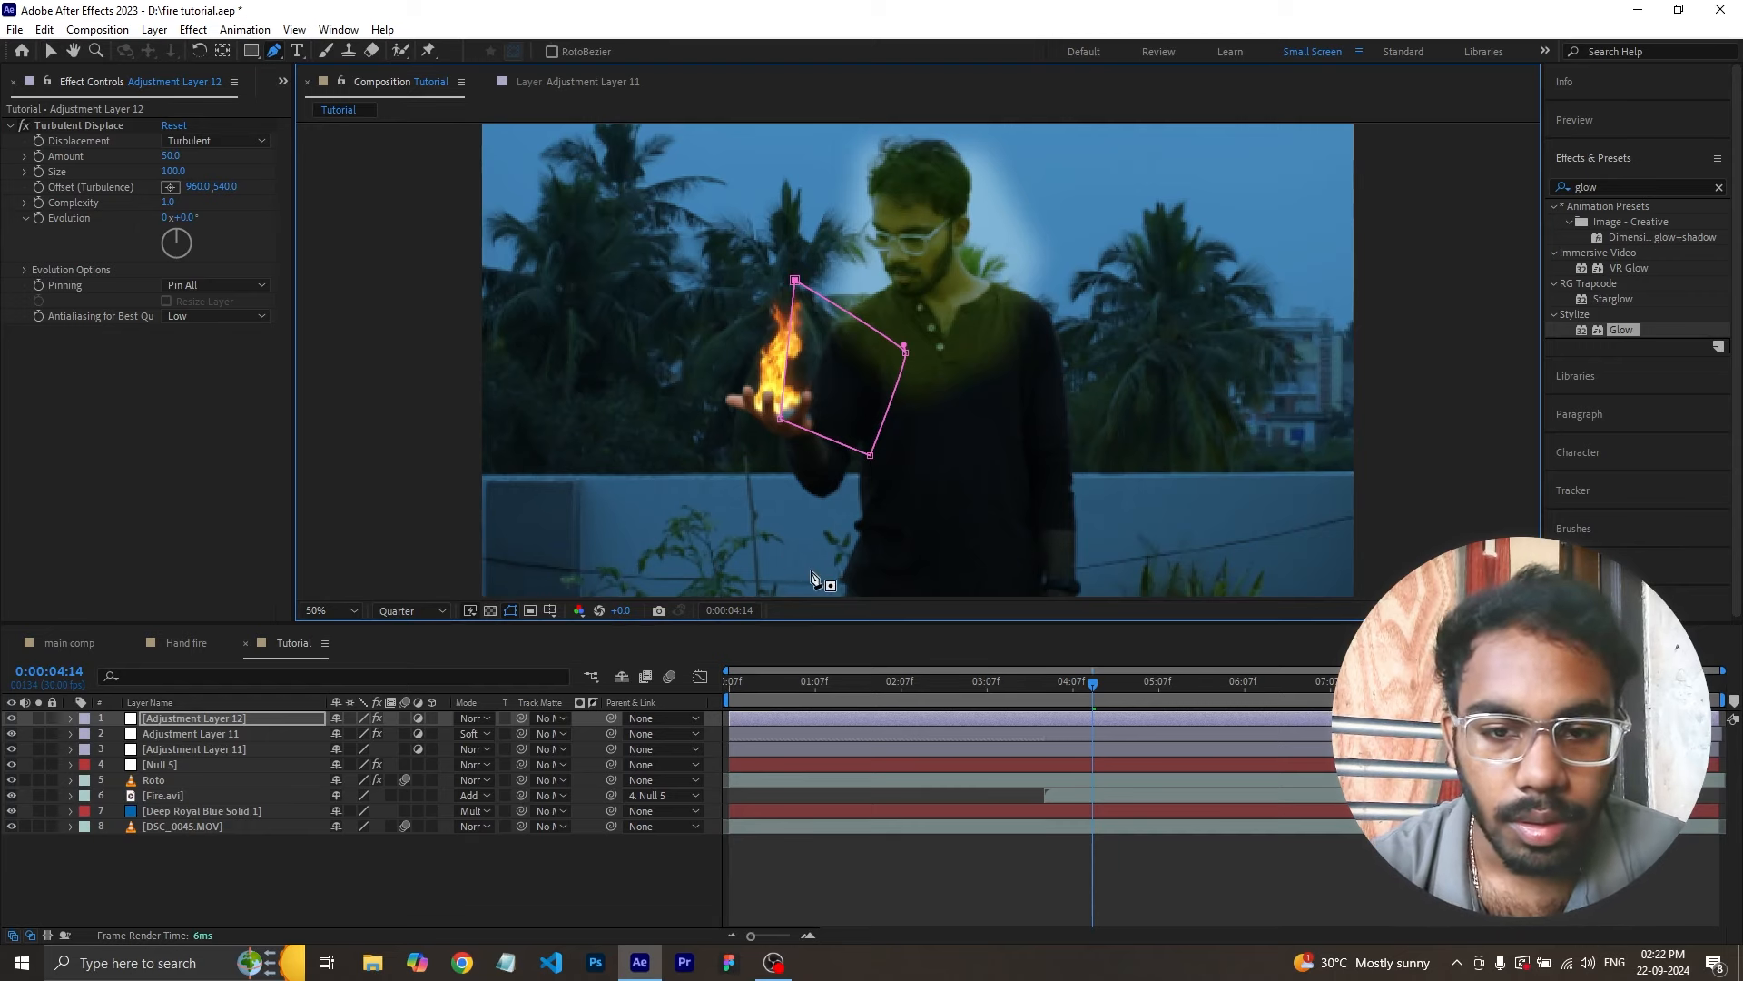
# - Move Adjustment Layer 12 one place down the stack, trim its start to 0:00:04:14, and play back the result
pyautogui.hotkey('ctrl', '[')
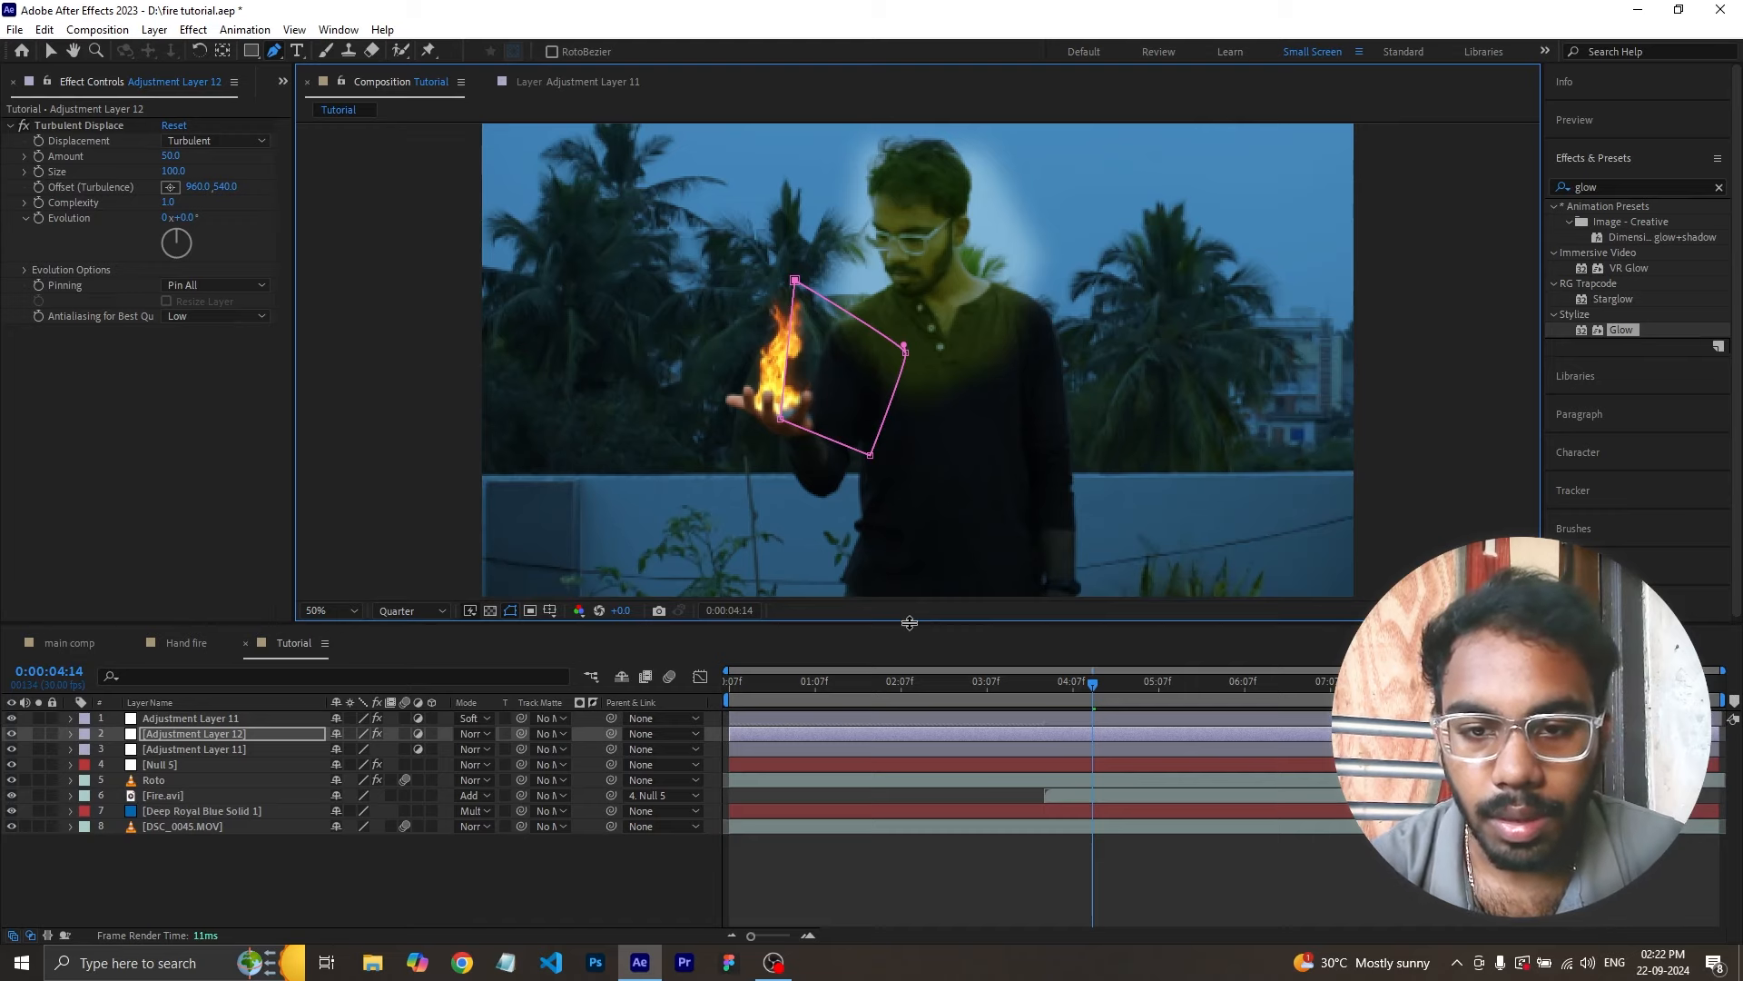
pyautogui.hotkey('alt', '[')
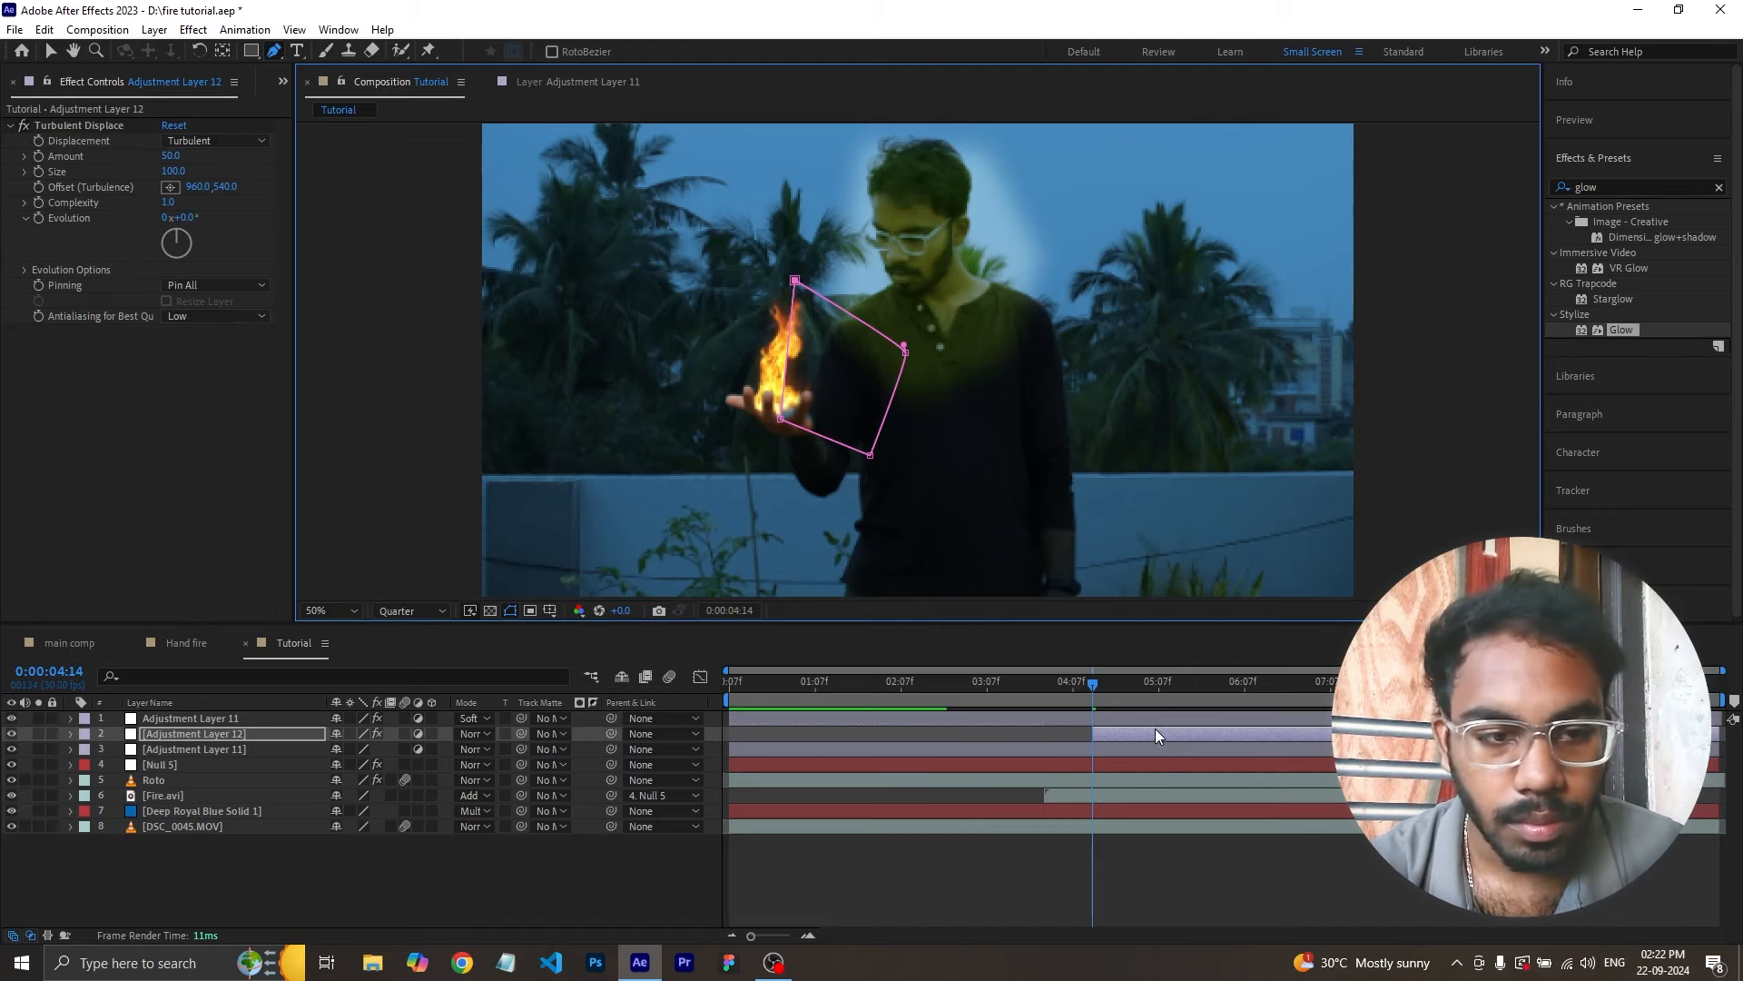
pyautogui.moveTo(1104, 686)
pyautogui.mouseDown()
pyautogui.moveTo(1130, 685)
pyautogui.moveTo(1086, 691)
pyautogui.mouseUp()
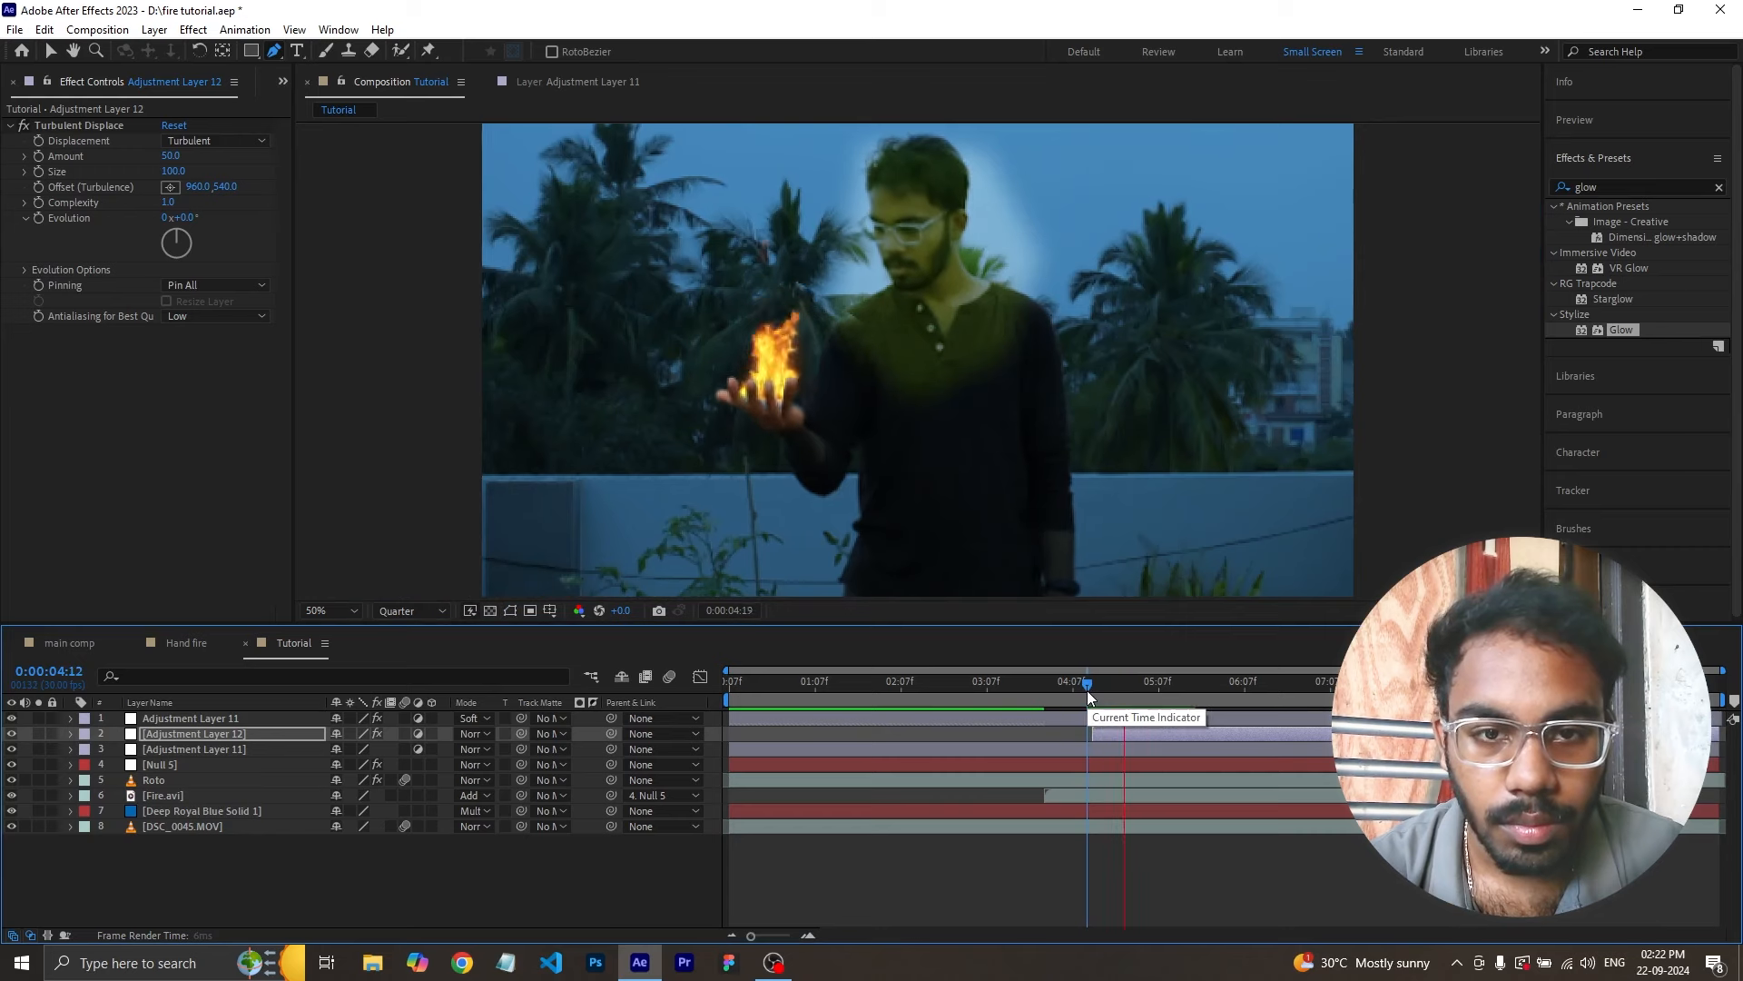
pyautogui.press('space')
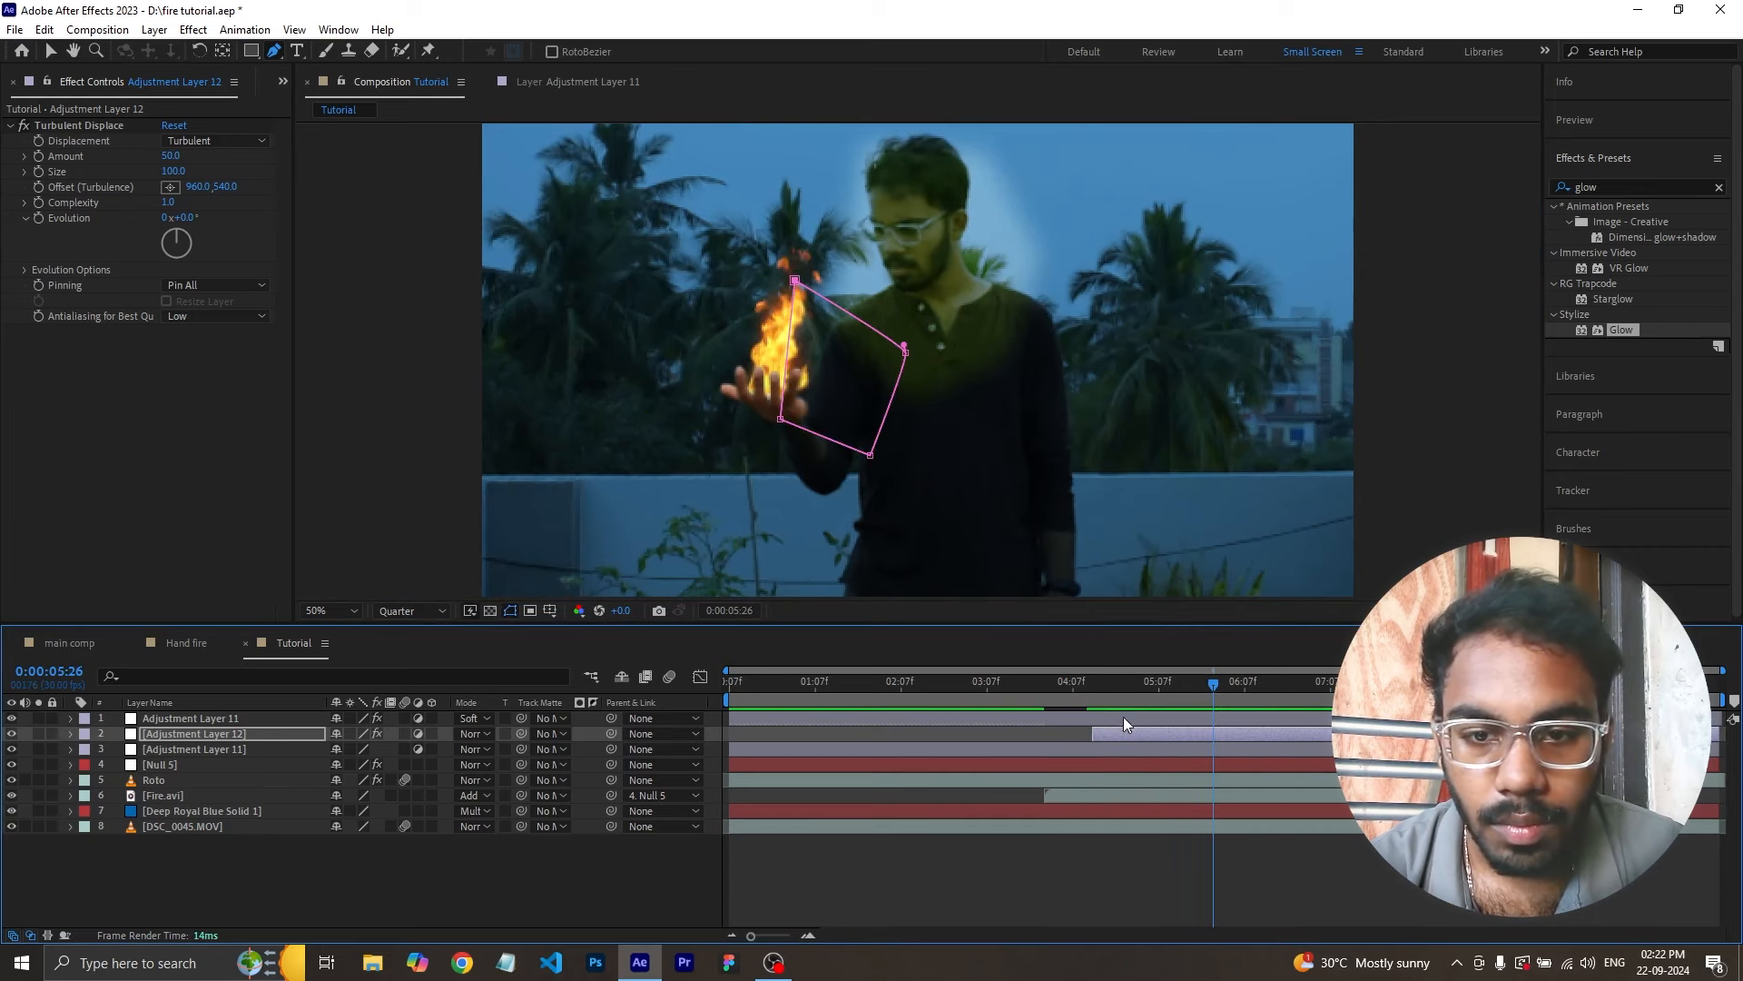
# - Set the Mask 1 feather on Adjustment Layer 12 to 60 pixels and preview the displaced area
pyautogui.press('f')
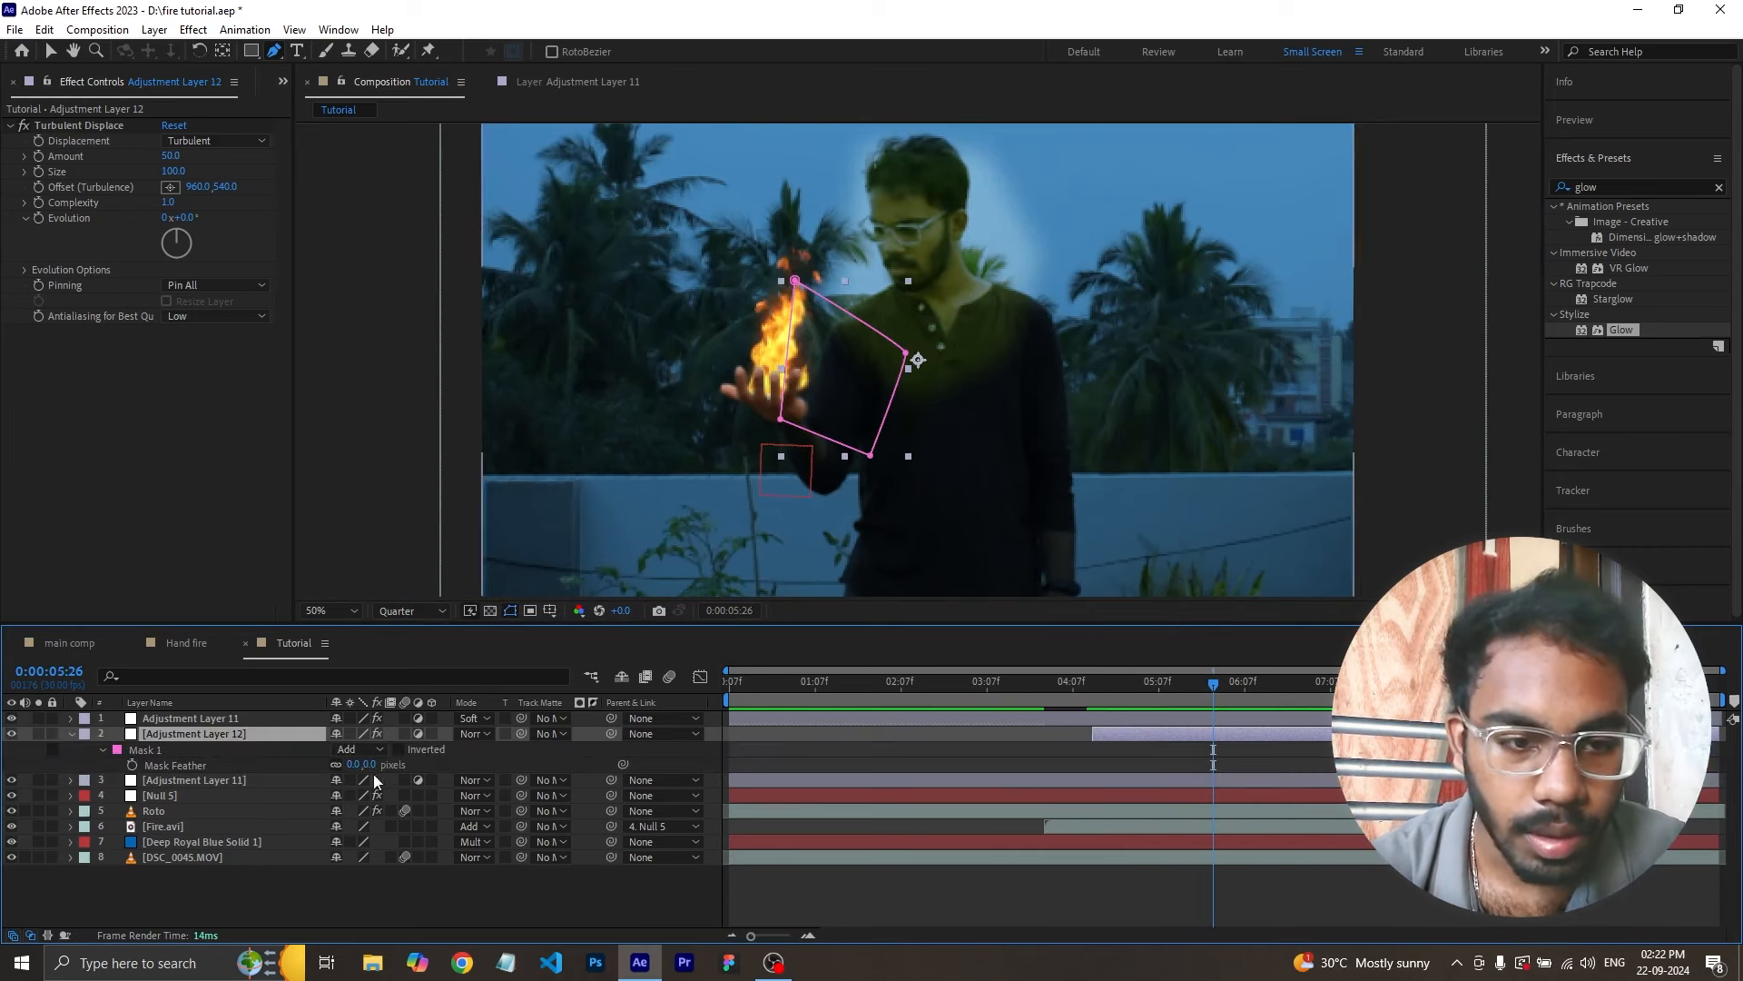
pyautogui.click(1086, 682)
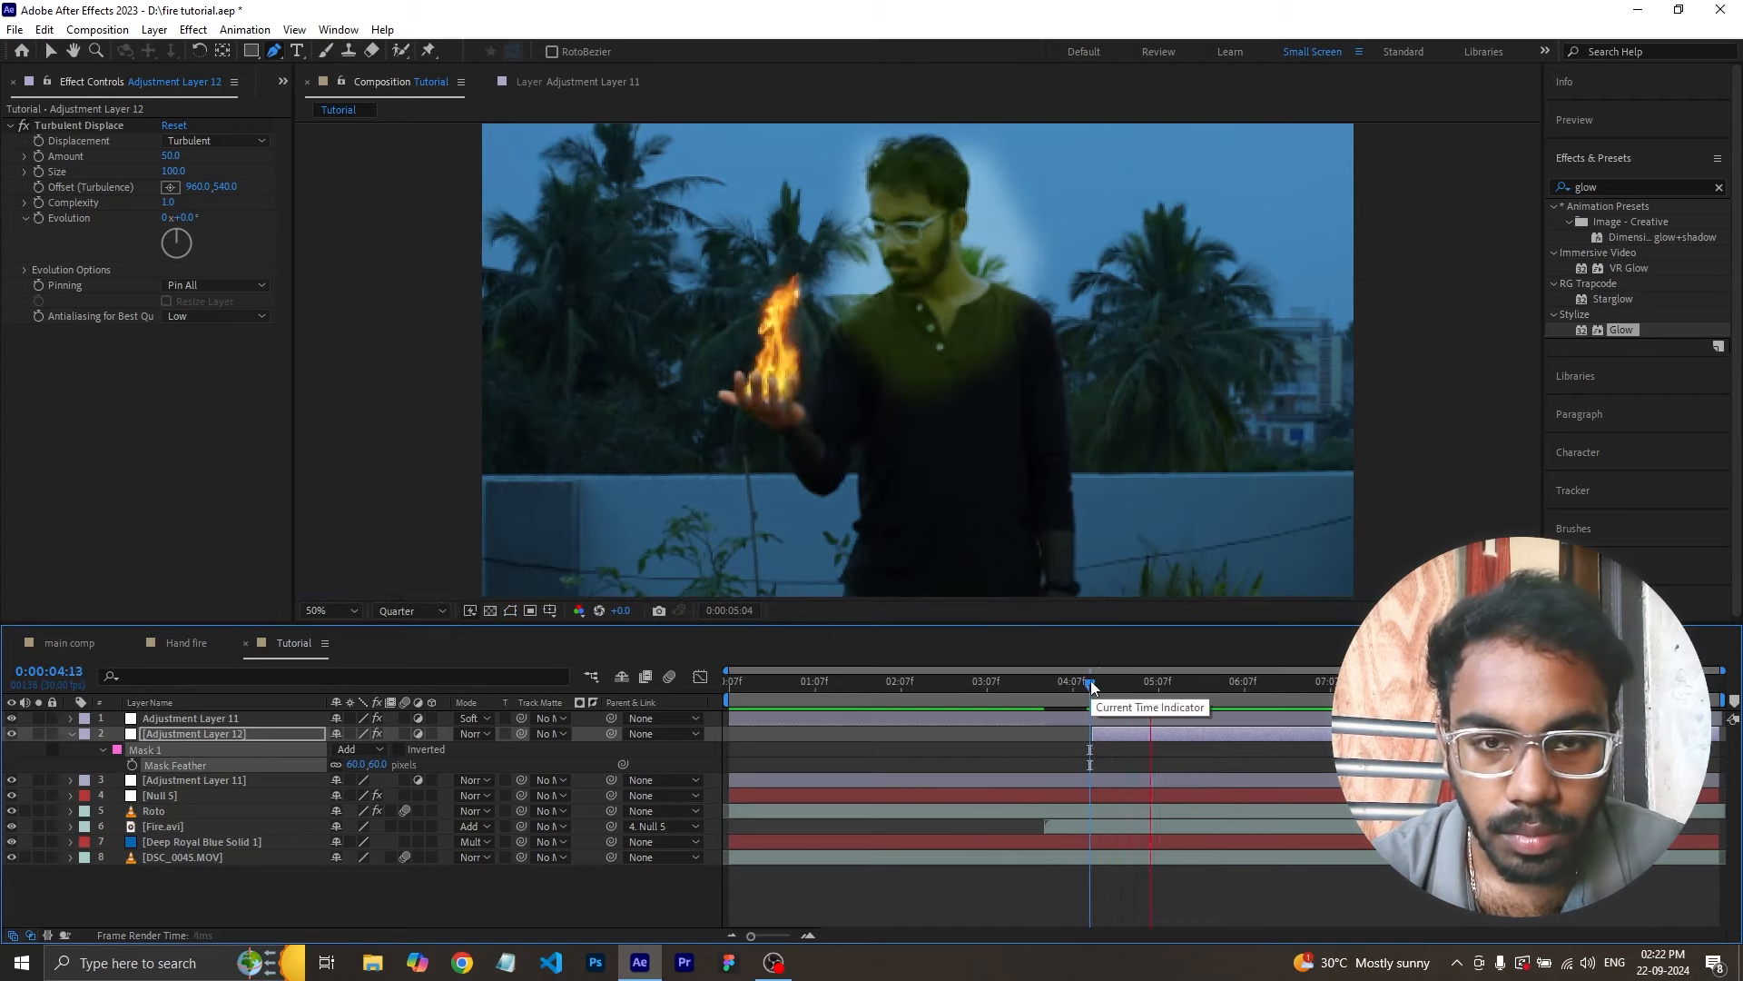
pyautogui.press('space')
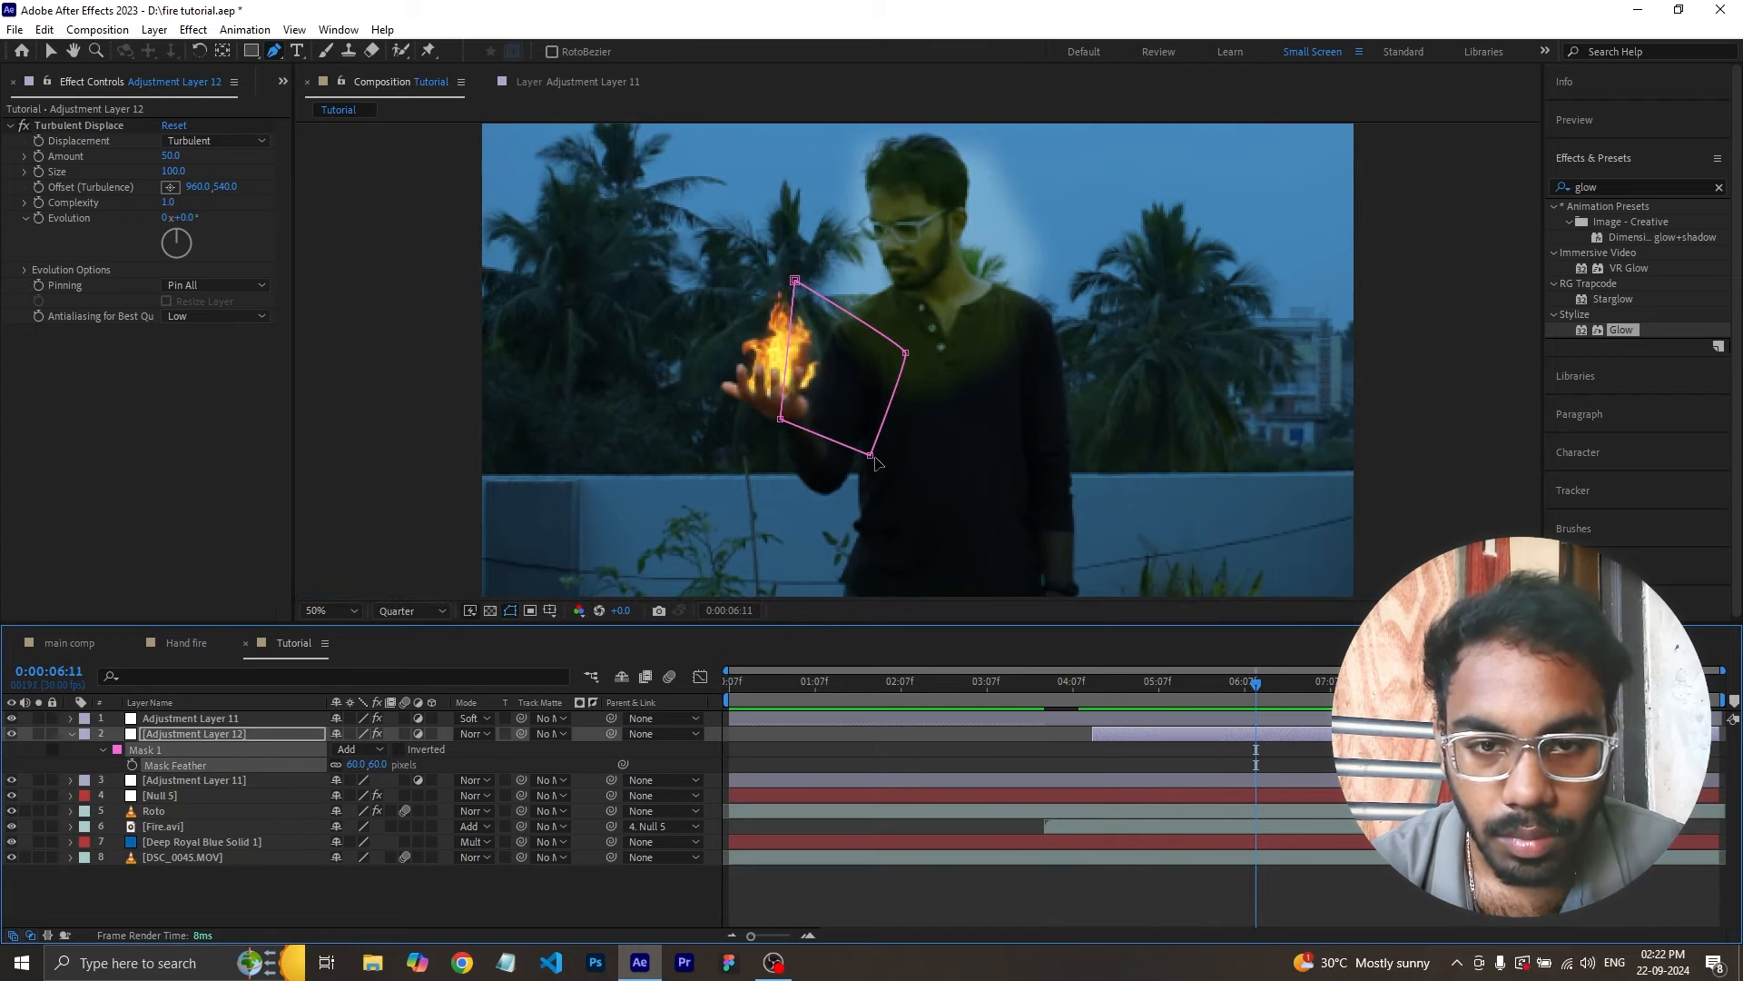
# - Reshape the four corners of Mask 1 on Adjustment Layer 12 so it encloses the flame and the fingers
pyautogui.moveTo(781, 420); pyautogui.dragTo(737, 405)
pyautogui.moveTo(795, 280); pyautogui.dragTo(767, 243)
pyautogui.moveTo(905, 353); pyautogui.dragTo(852, 271)
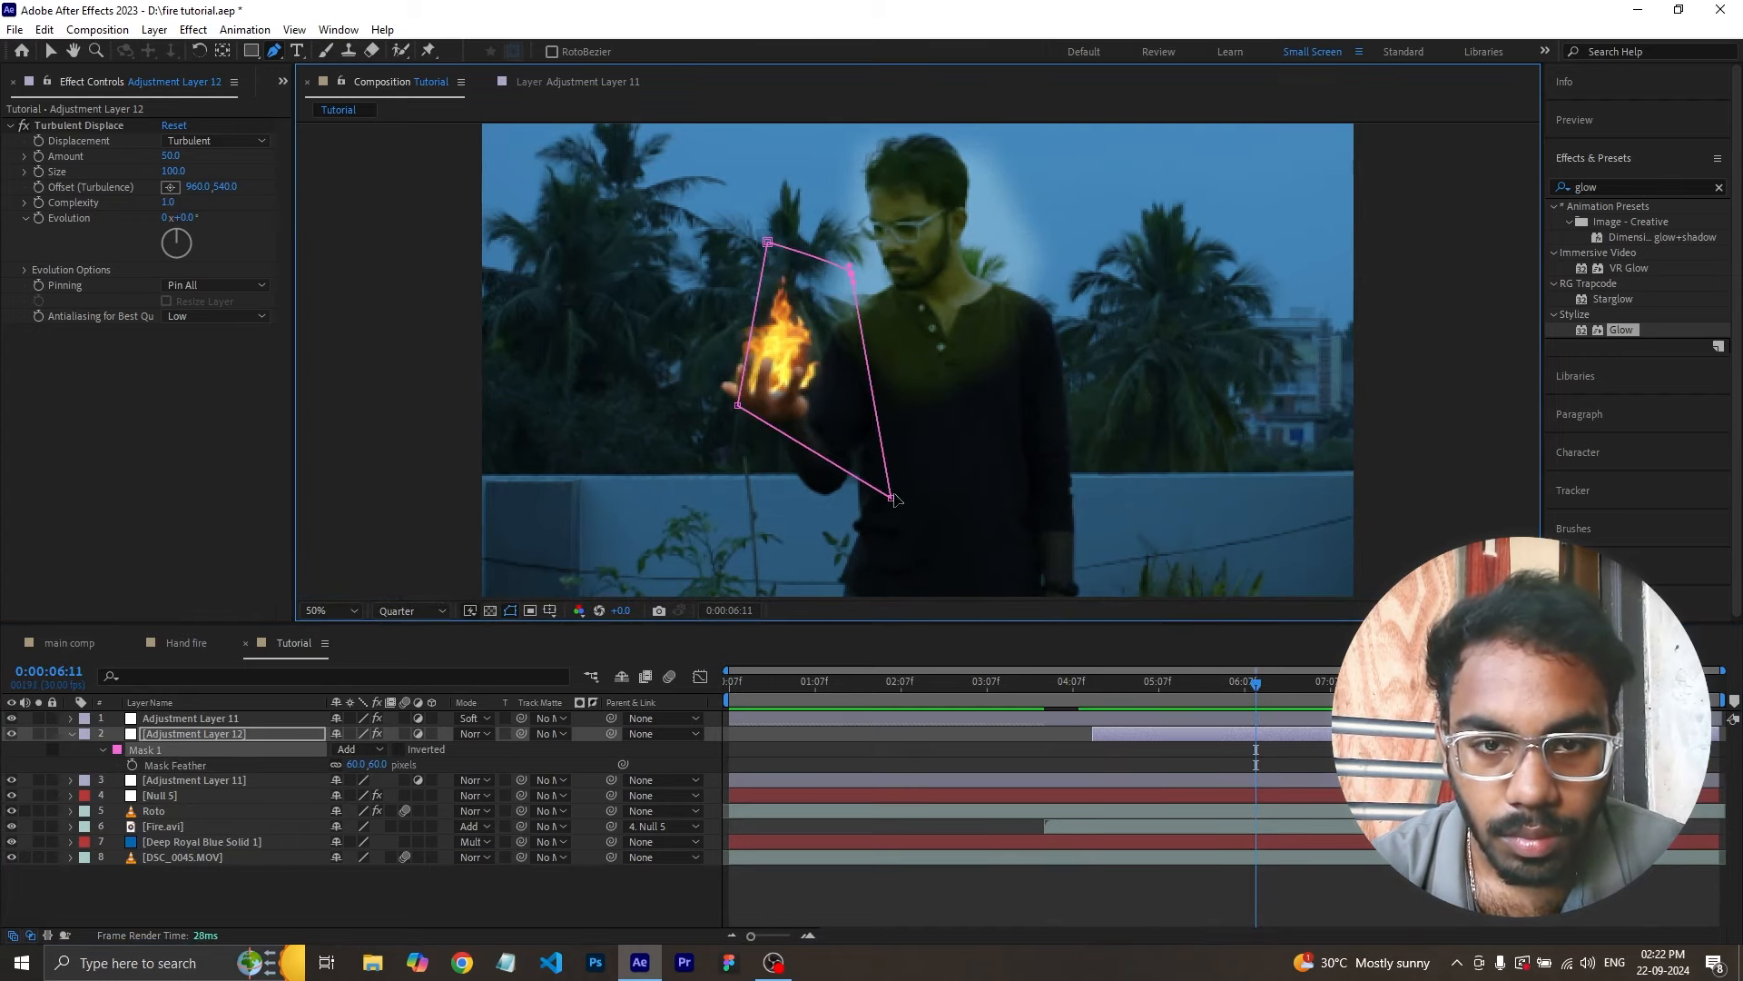
pyautogui.moveTo(891, 498); pyautogui.dragTo(858, 427)
pyautogui.moveTo(1086, 711); pyautogui.dragTo(1095, 716)
pyautogui.click(1114, 734)
pyautogui.click(598, 584)
pyautogui.moveTo(598, 584); pyautogui.dragTo(497, 494)
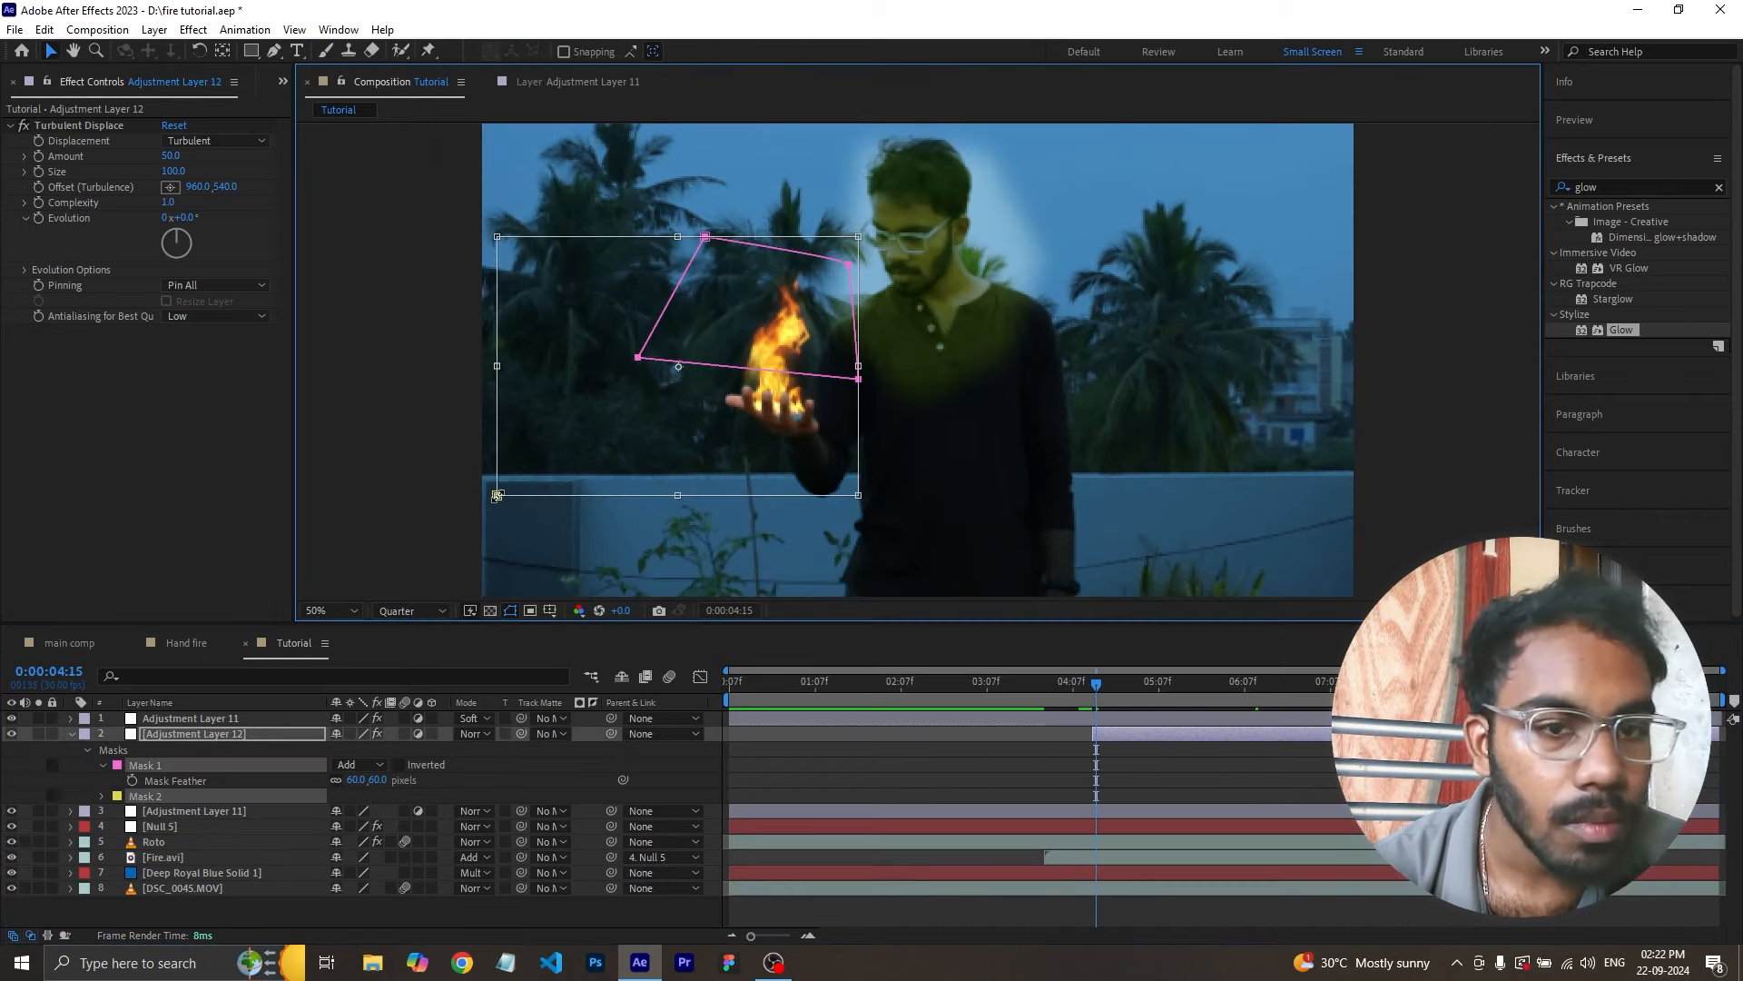
pyautogui.hotkey('ctrl', 'z')
pyautogui.click(1022, 782)
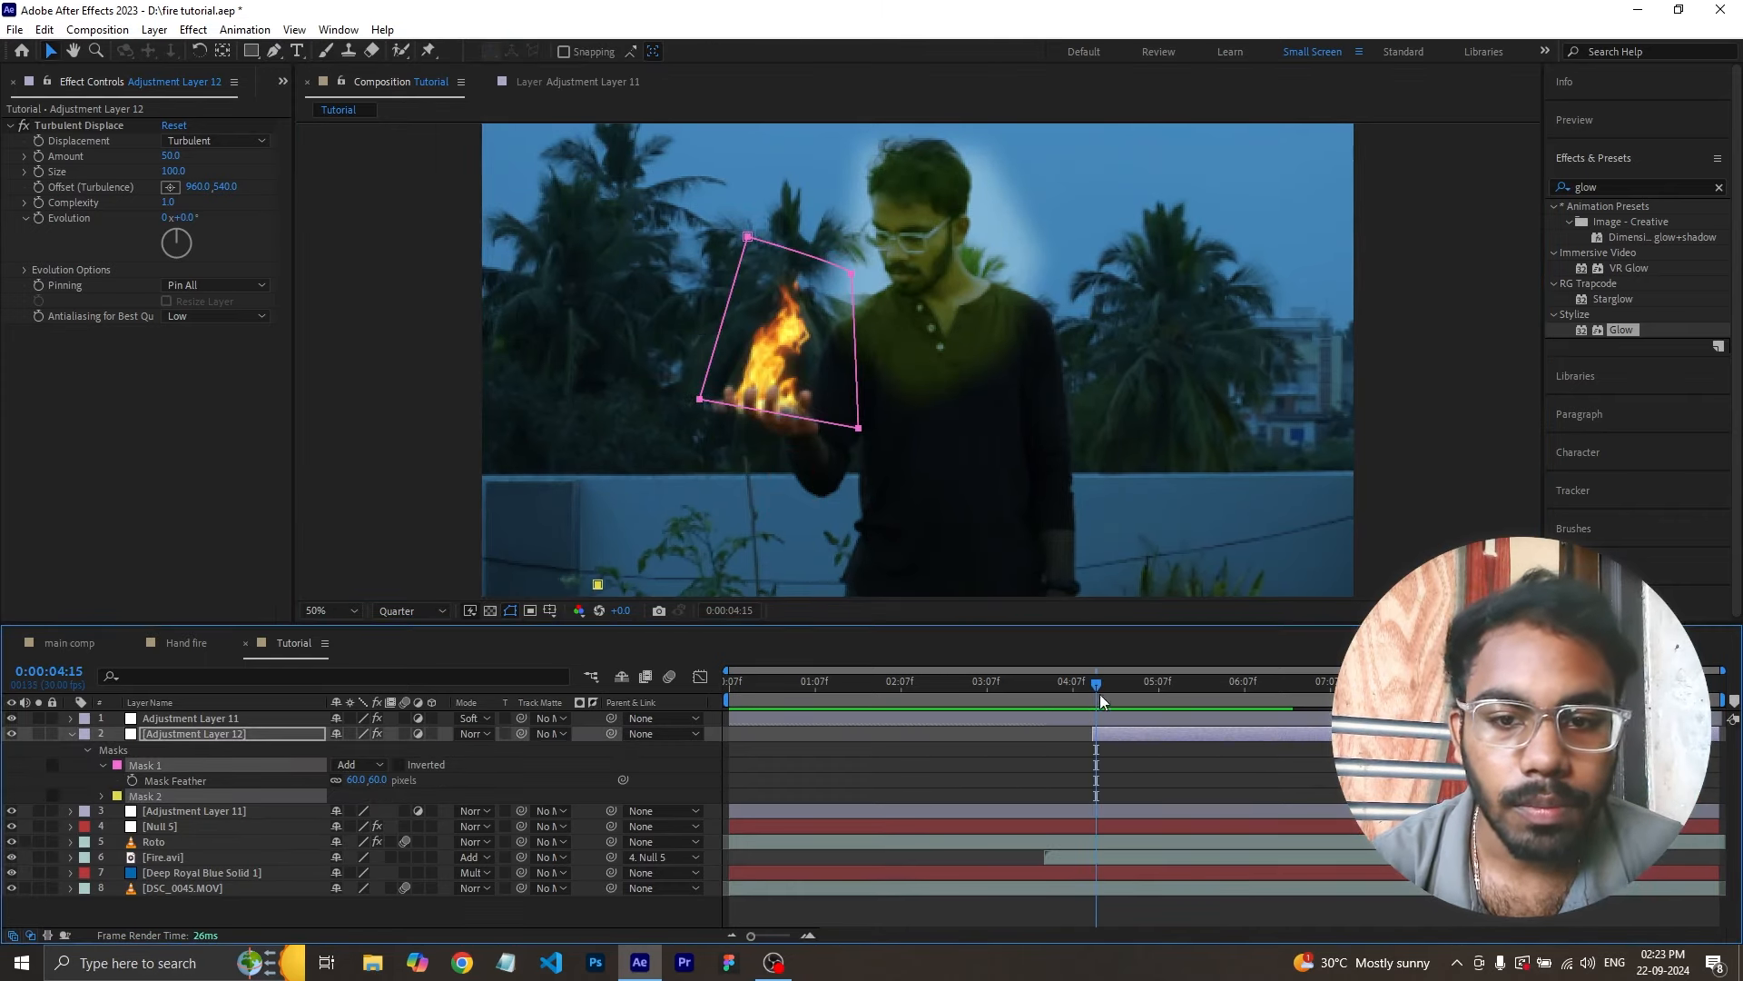
# - Set the Turbulent Displace amount on Adjustment Layer 12 to 5, judging the flame at 0:00:06:11
pyautogui.moveTo(1095, 695); pyautogui.dragTo(1257, 716)
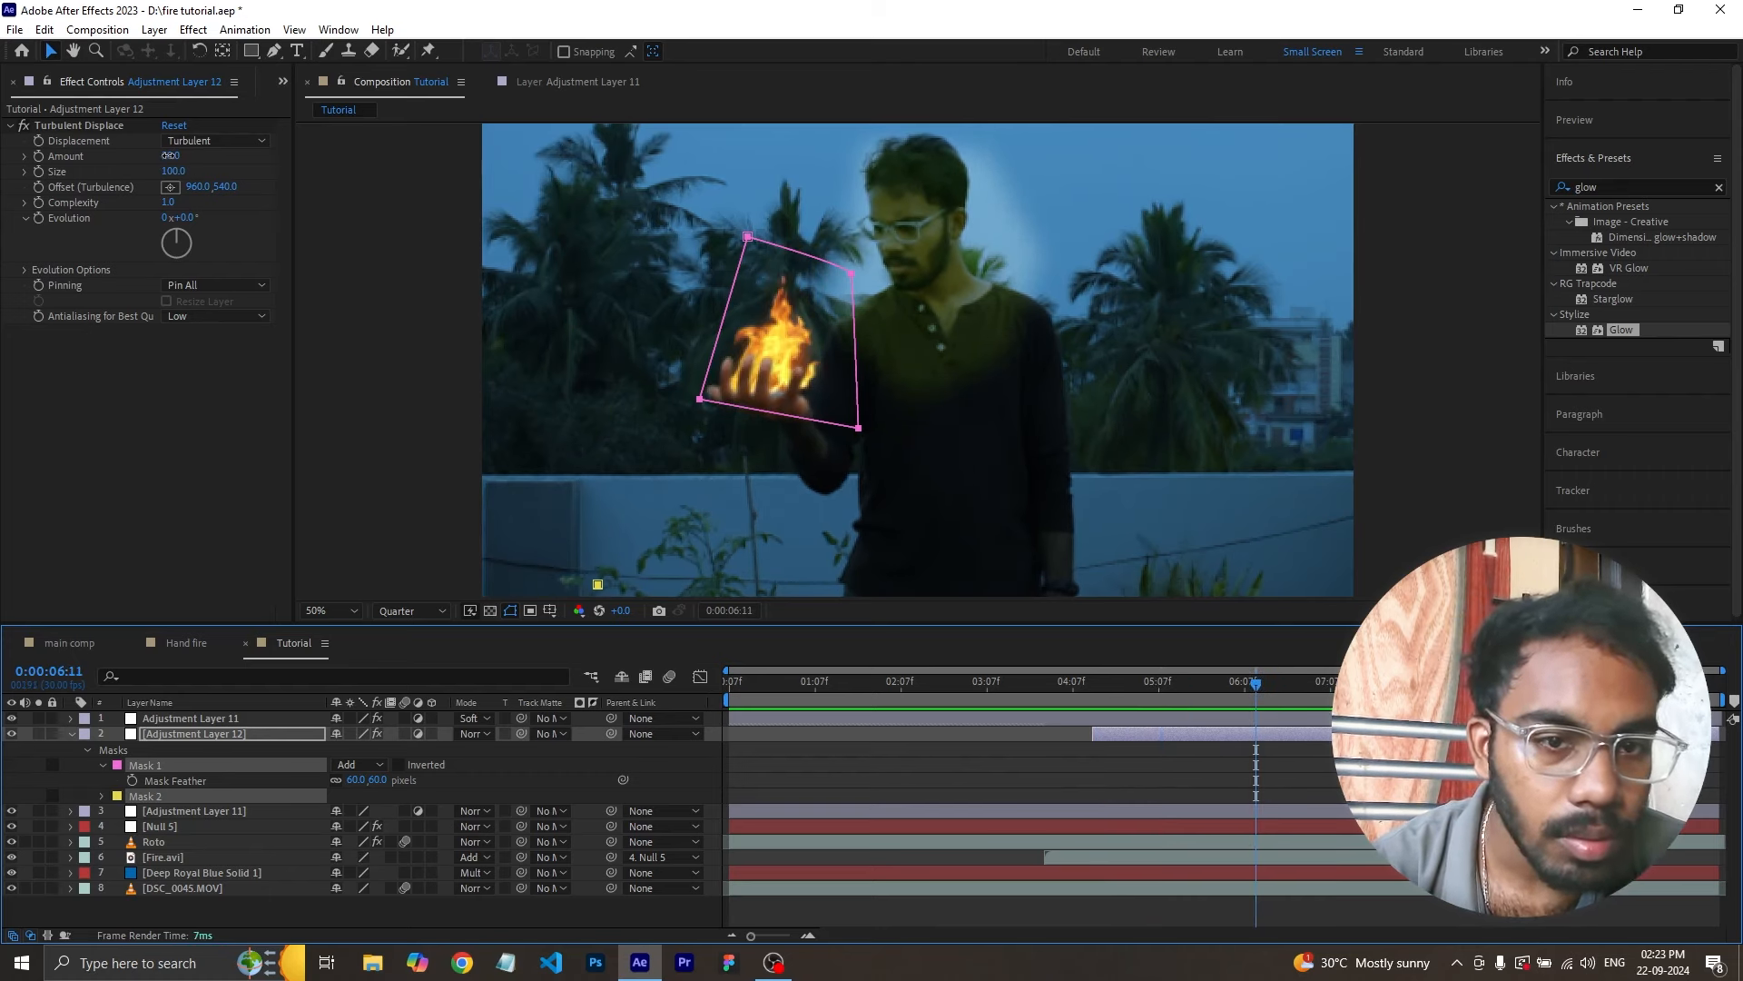
pyautogui.moveTo(176, 156); pyautogui.dragTo(107, 159)
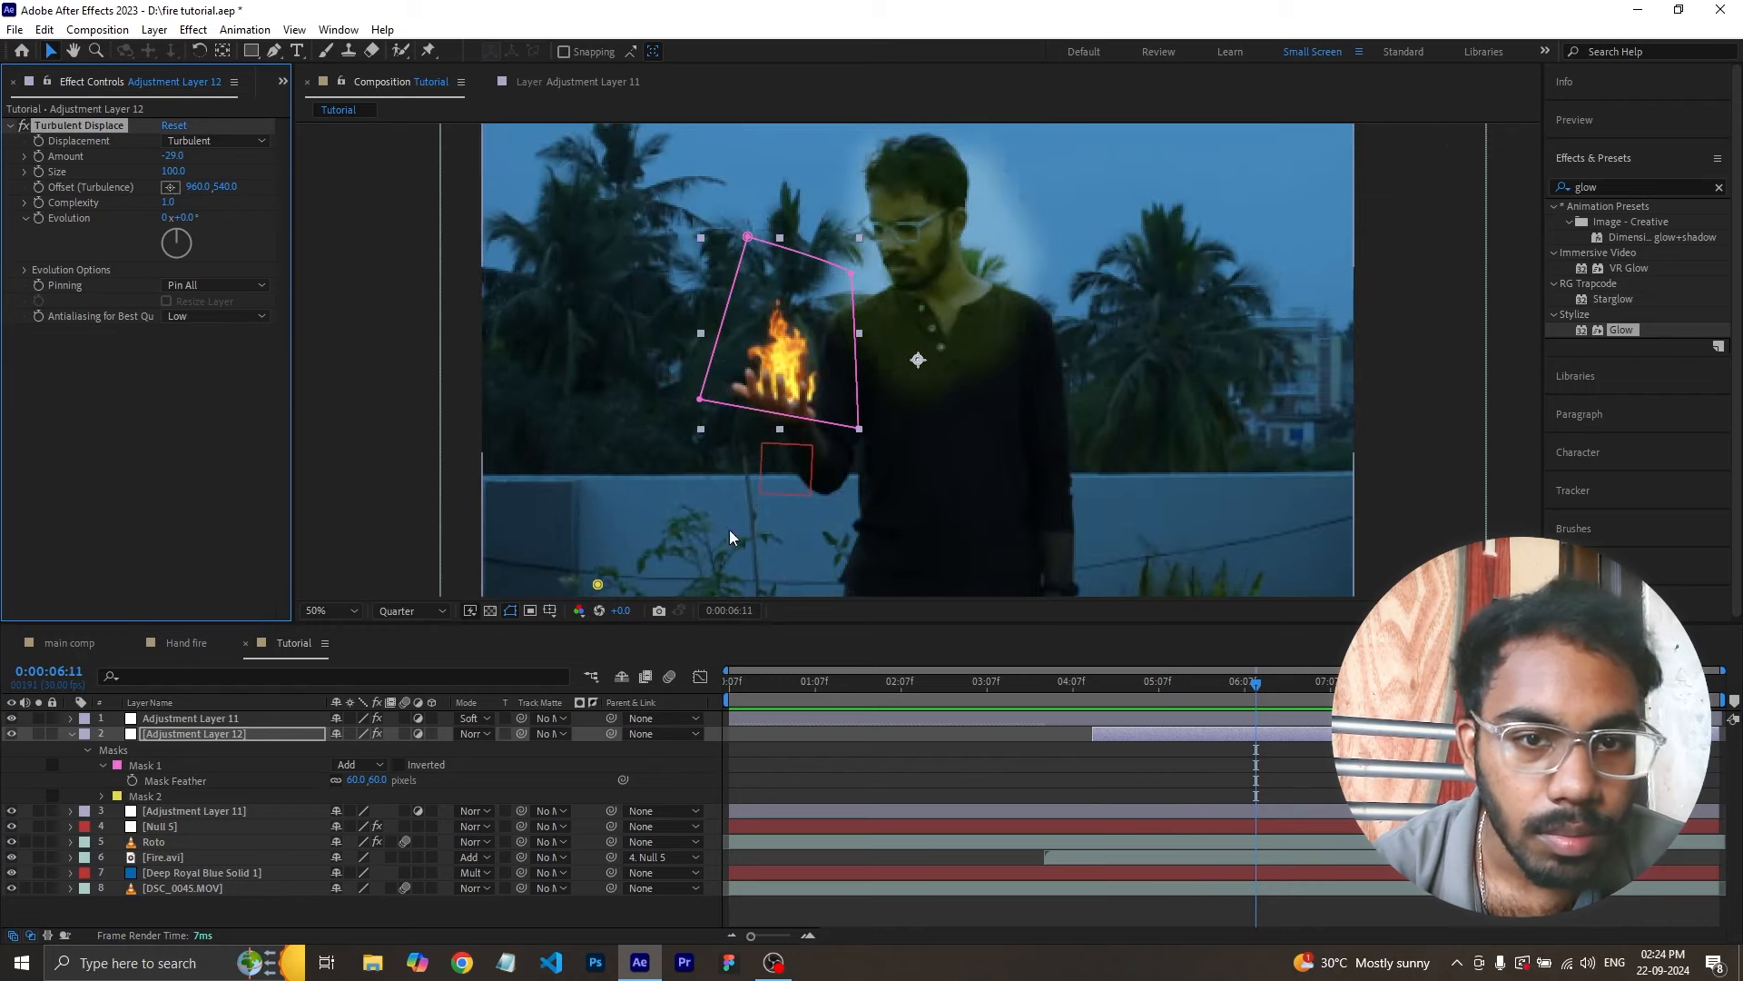
pyautogui.click(174, 158)
pyautogui.write('5')
pyautogui.press('Return')
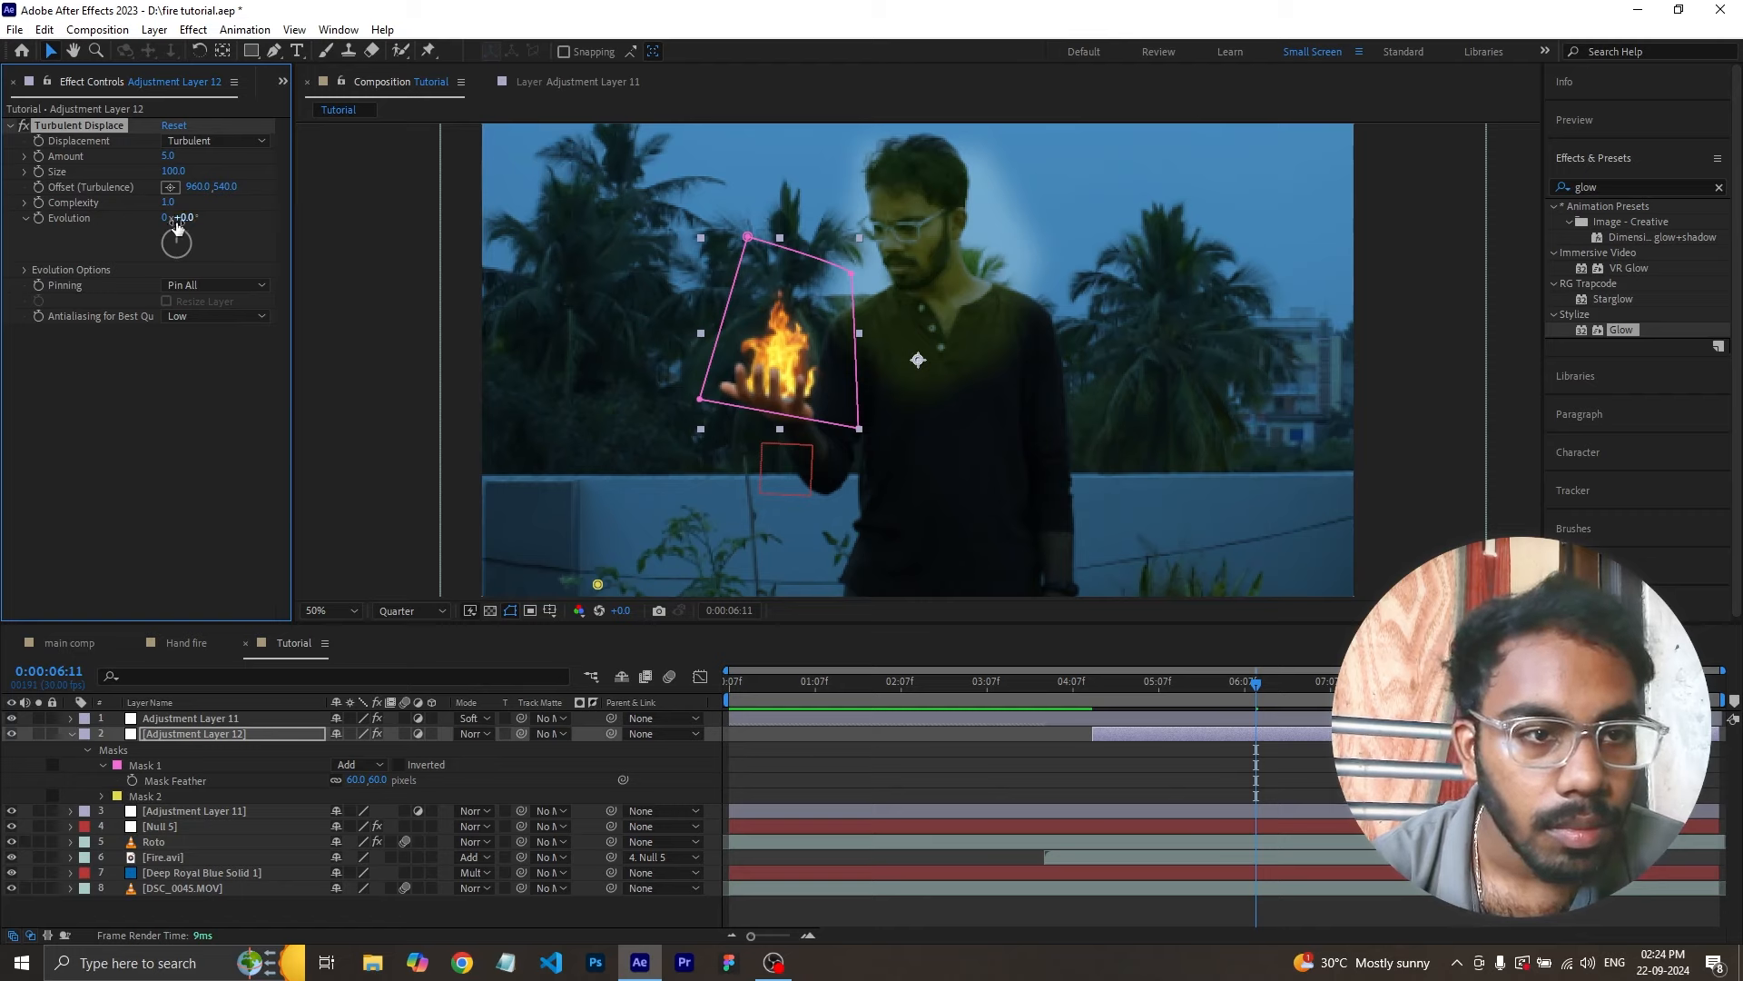
# - Set the Turbulent Displace complexity to 3.5 and play back the heat distortion from 0:00:04:13
pyautogui.moveTo(168, 204); pyautogui.dragTo(170, 204)
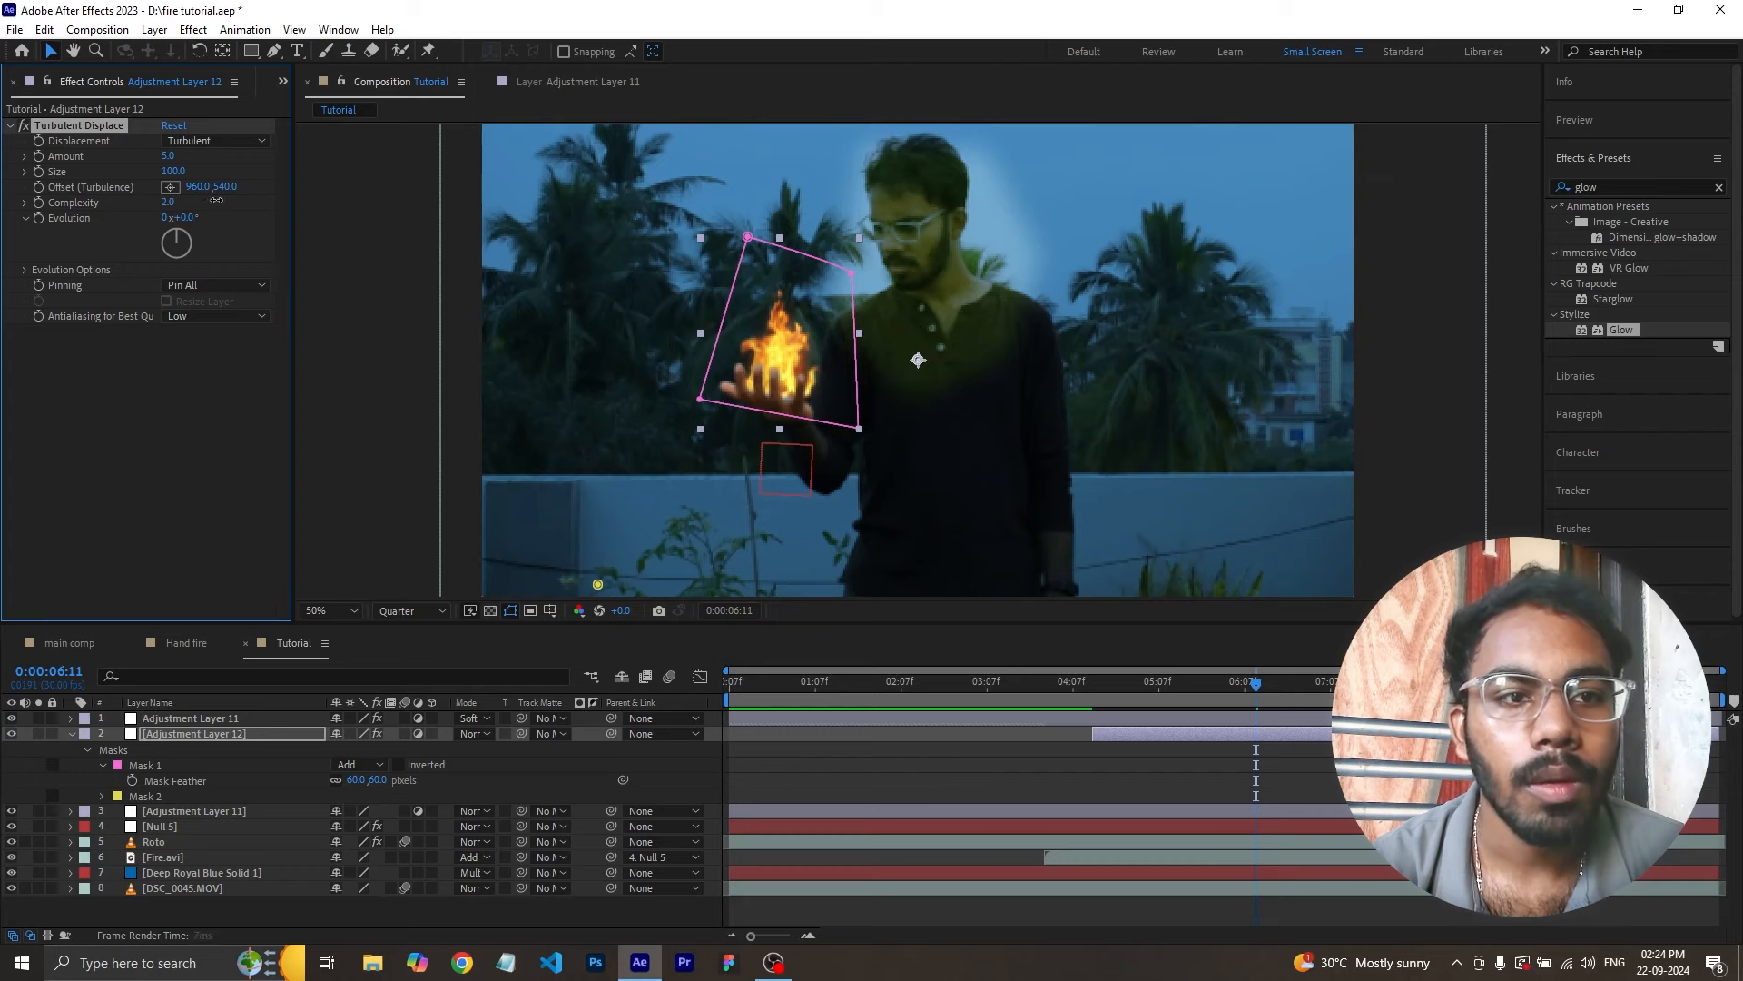
pyautogui.press('Return')
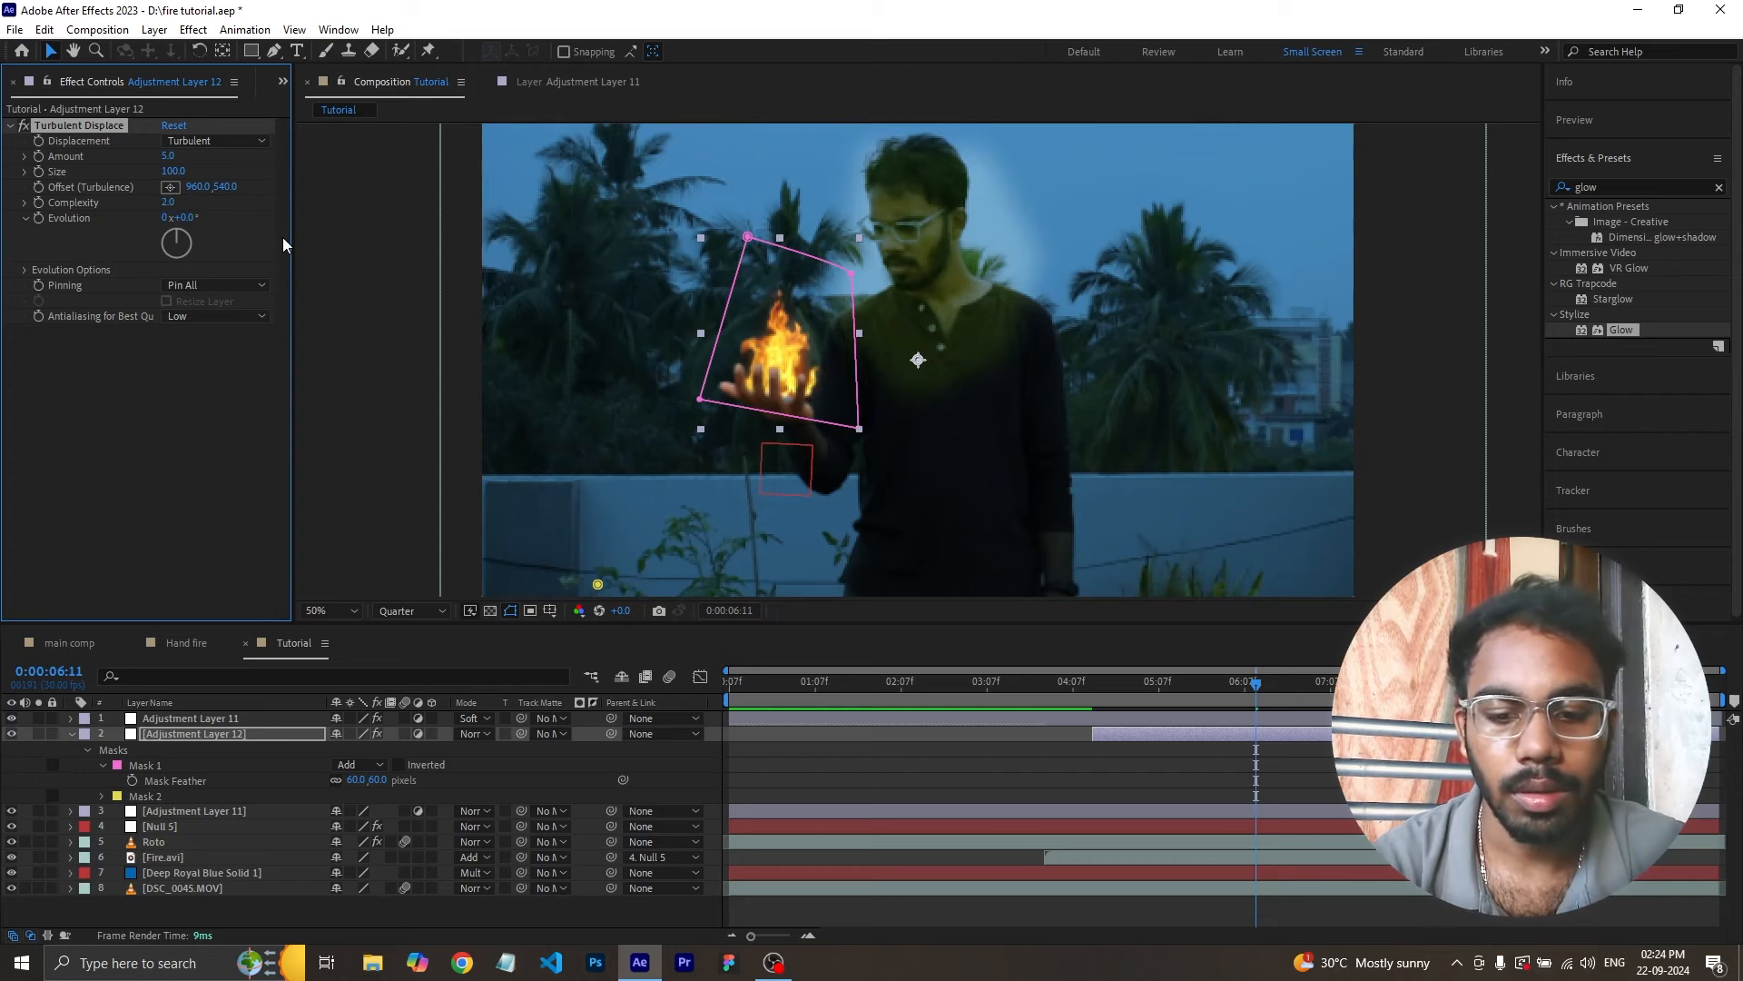
pyautogui.press('/')
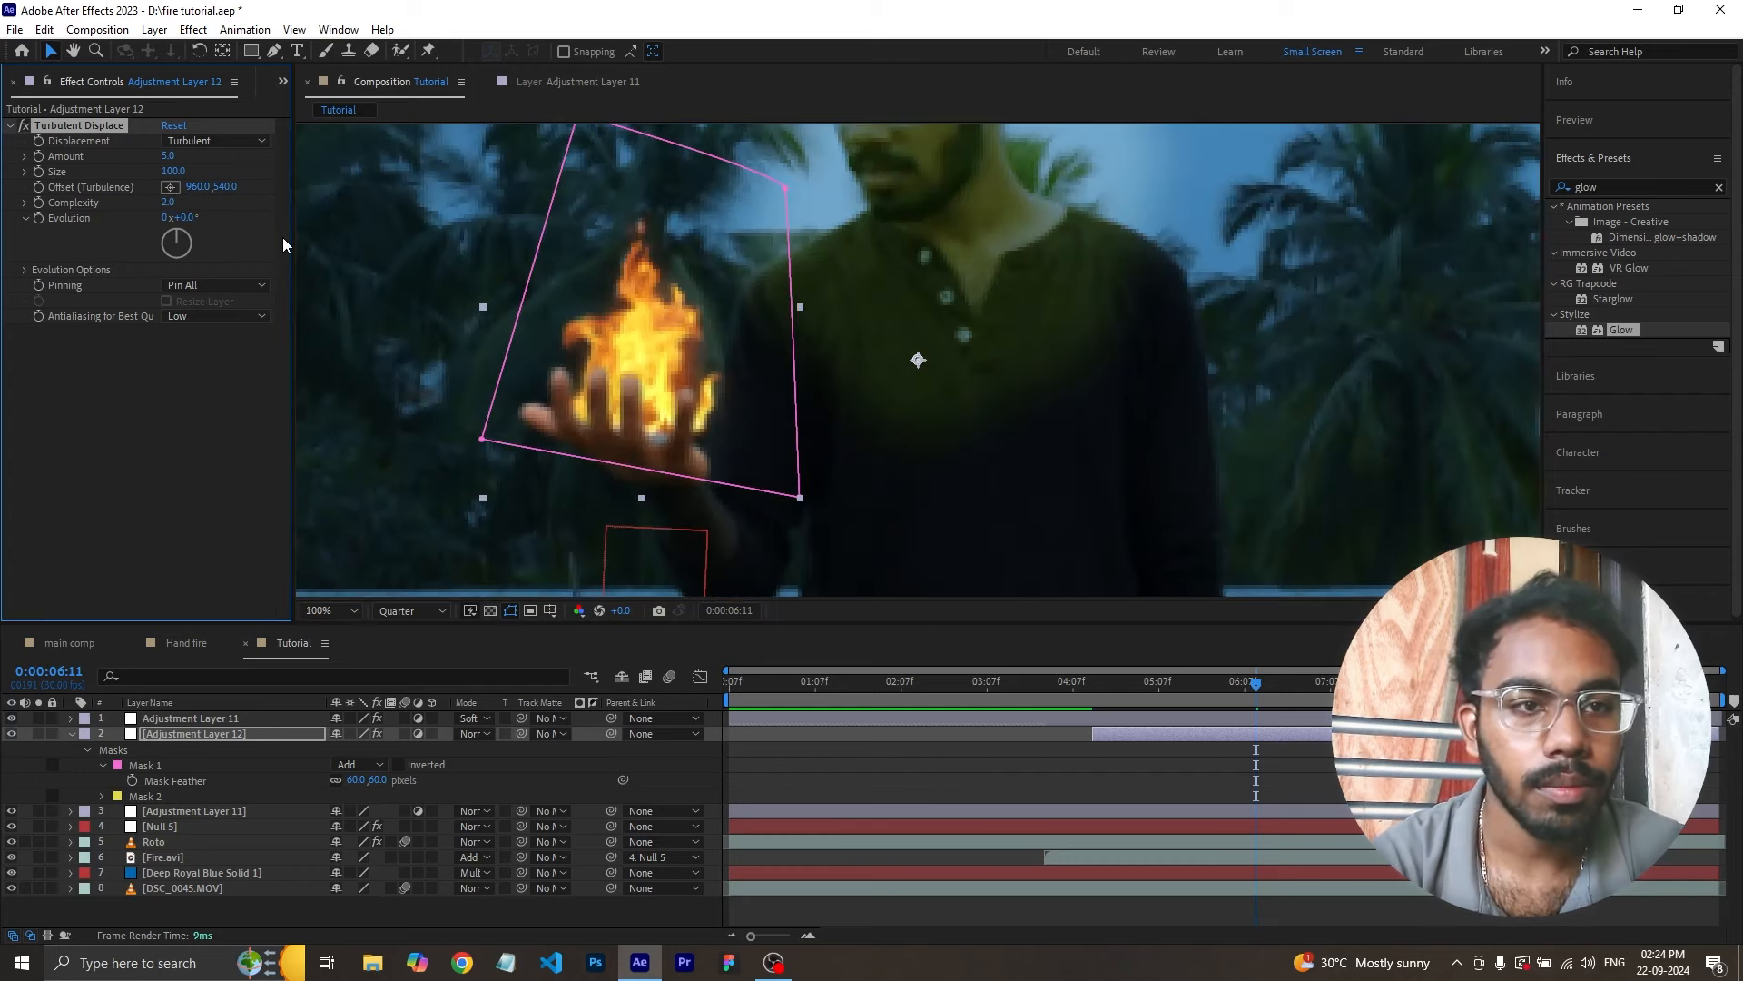
pyautogui.press(',')
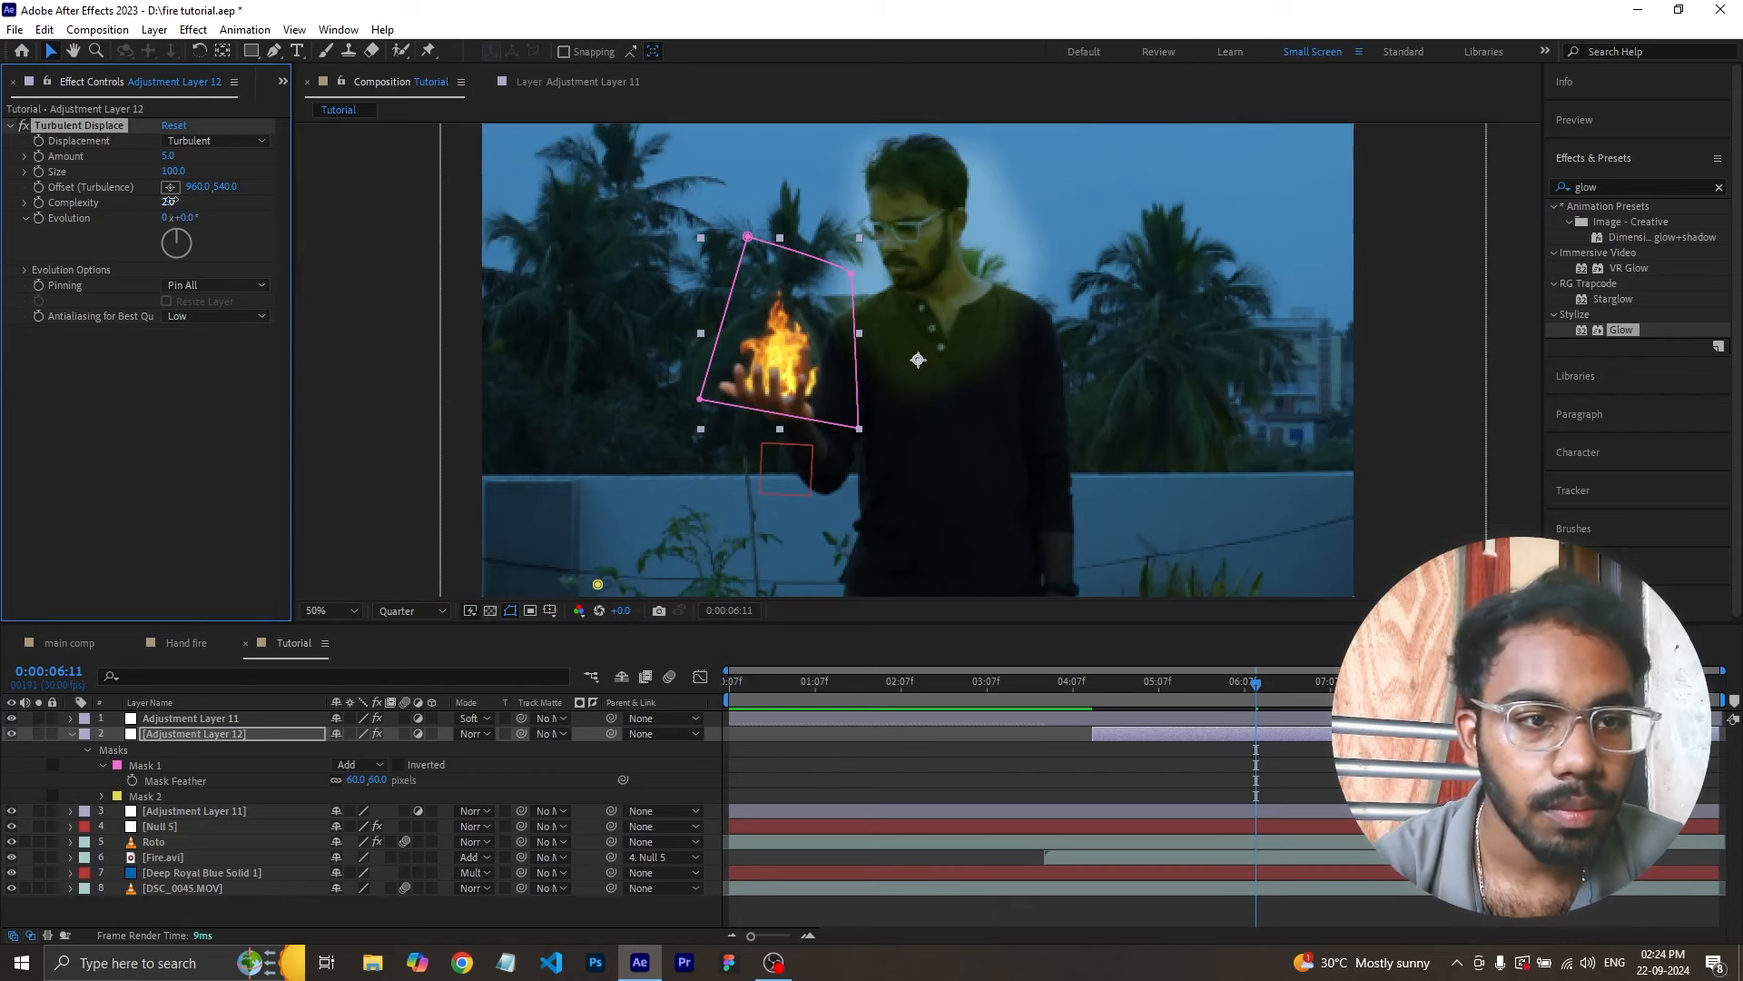
pyautogui.write('3.5')
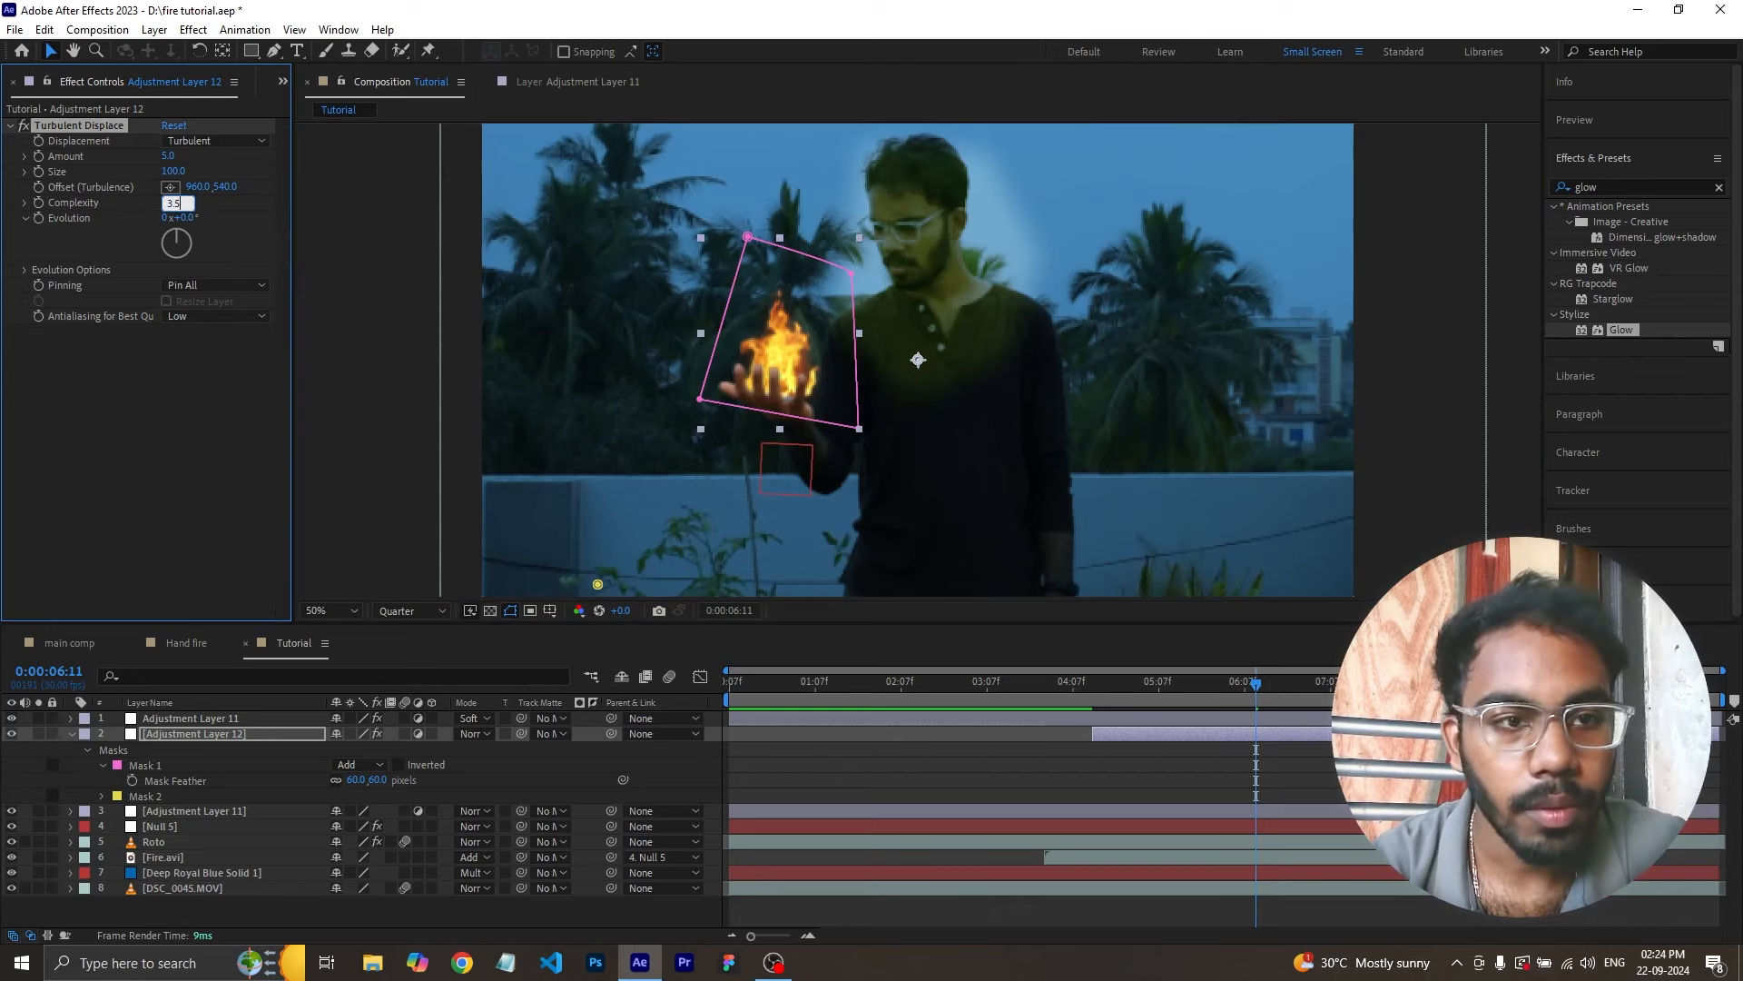
pyautogui.press('Return')
pyautogui.moveTo(1256, 682); pyautogui.dragTo(1091, 699)
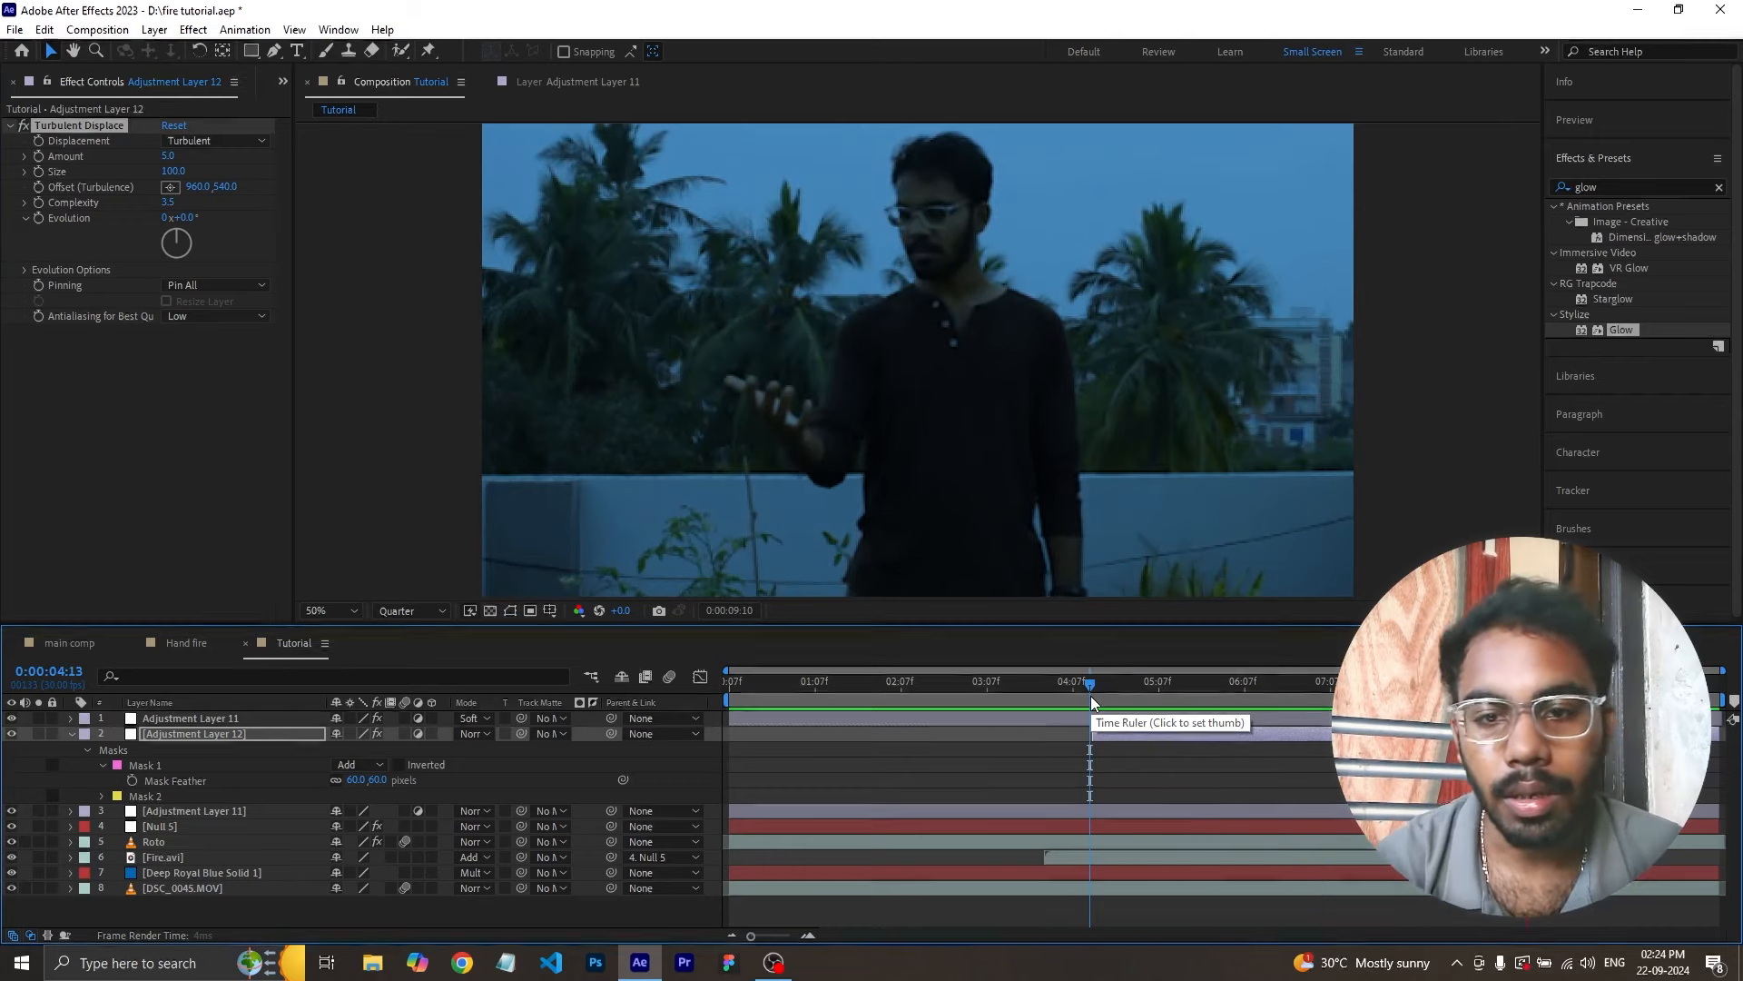
pyautogui.moveTo(1091, 695); pyautogui.dragTo(1211, 729)
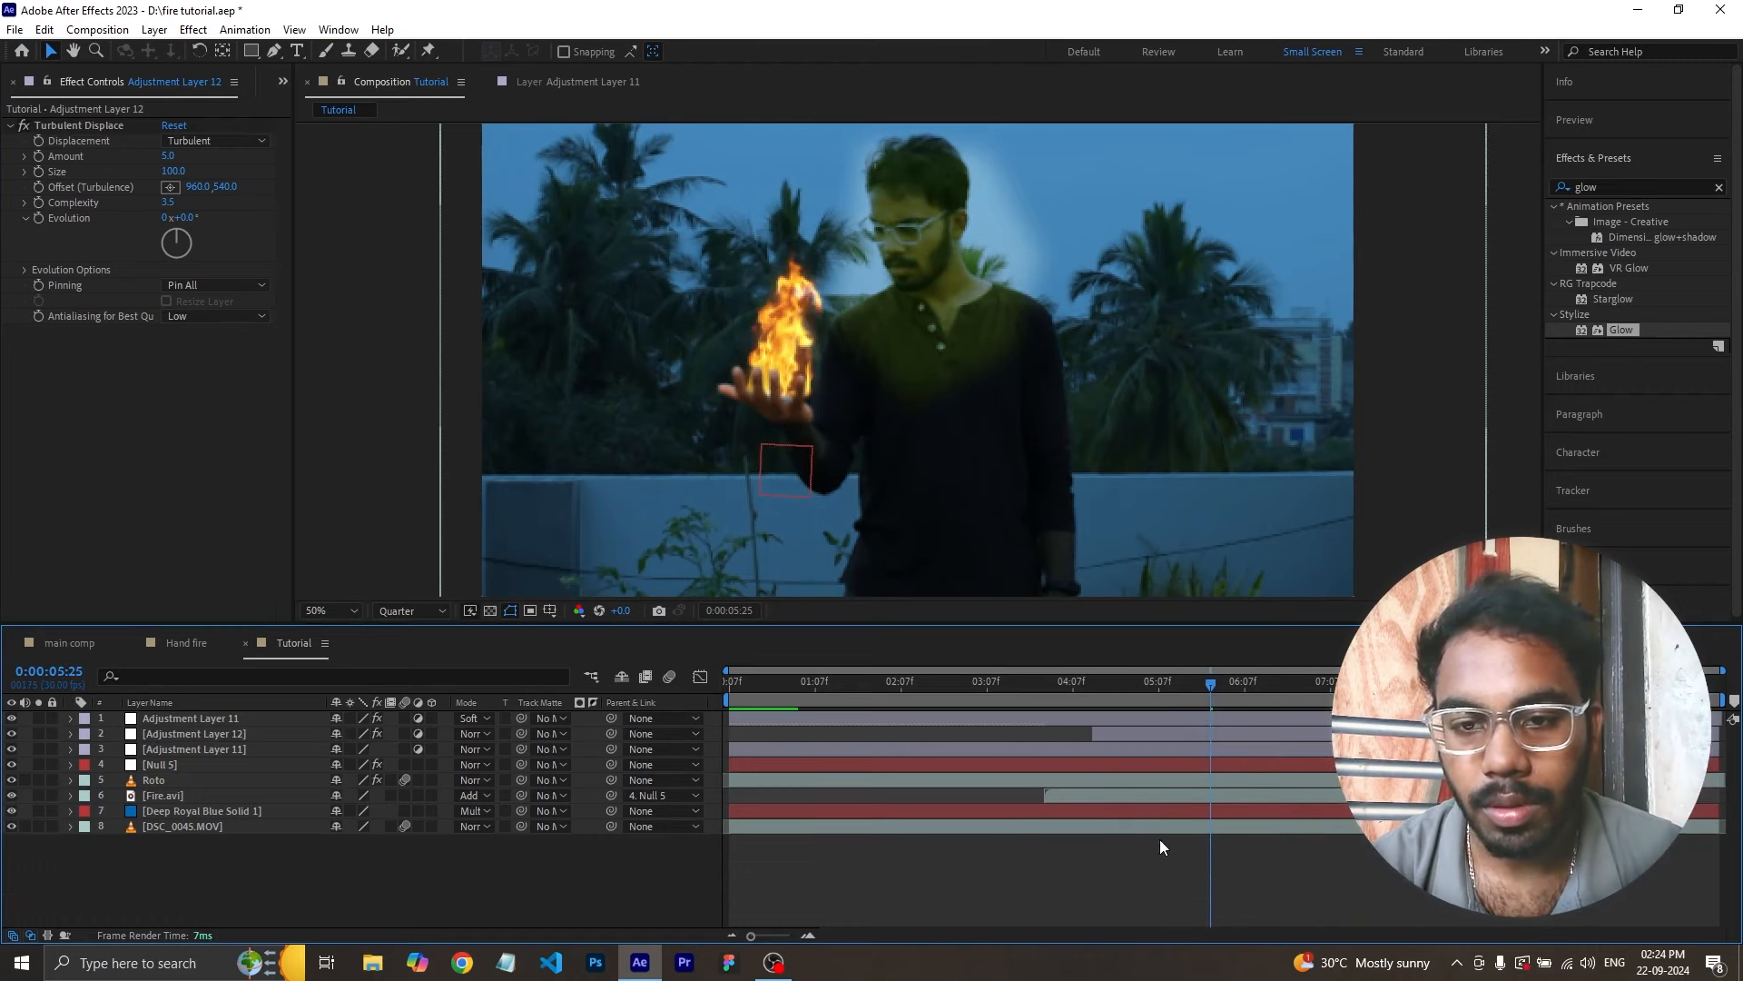
# - Add another topmost adjustment layer with the copied glow: orange Color A, A & B Colors, threshold 0%, radius 60, intensity 1.5
pyautogui.rightClick(1135, 870)
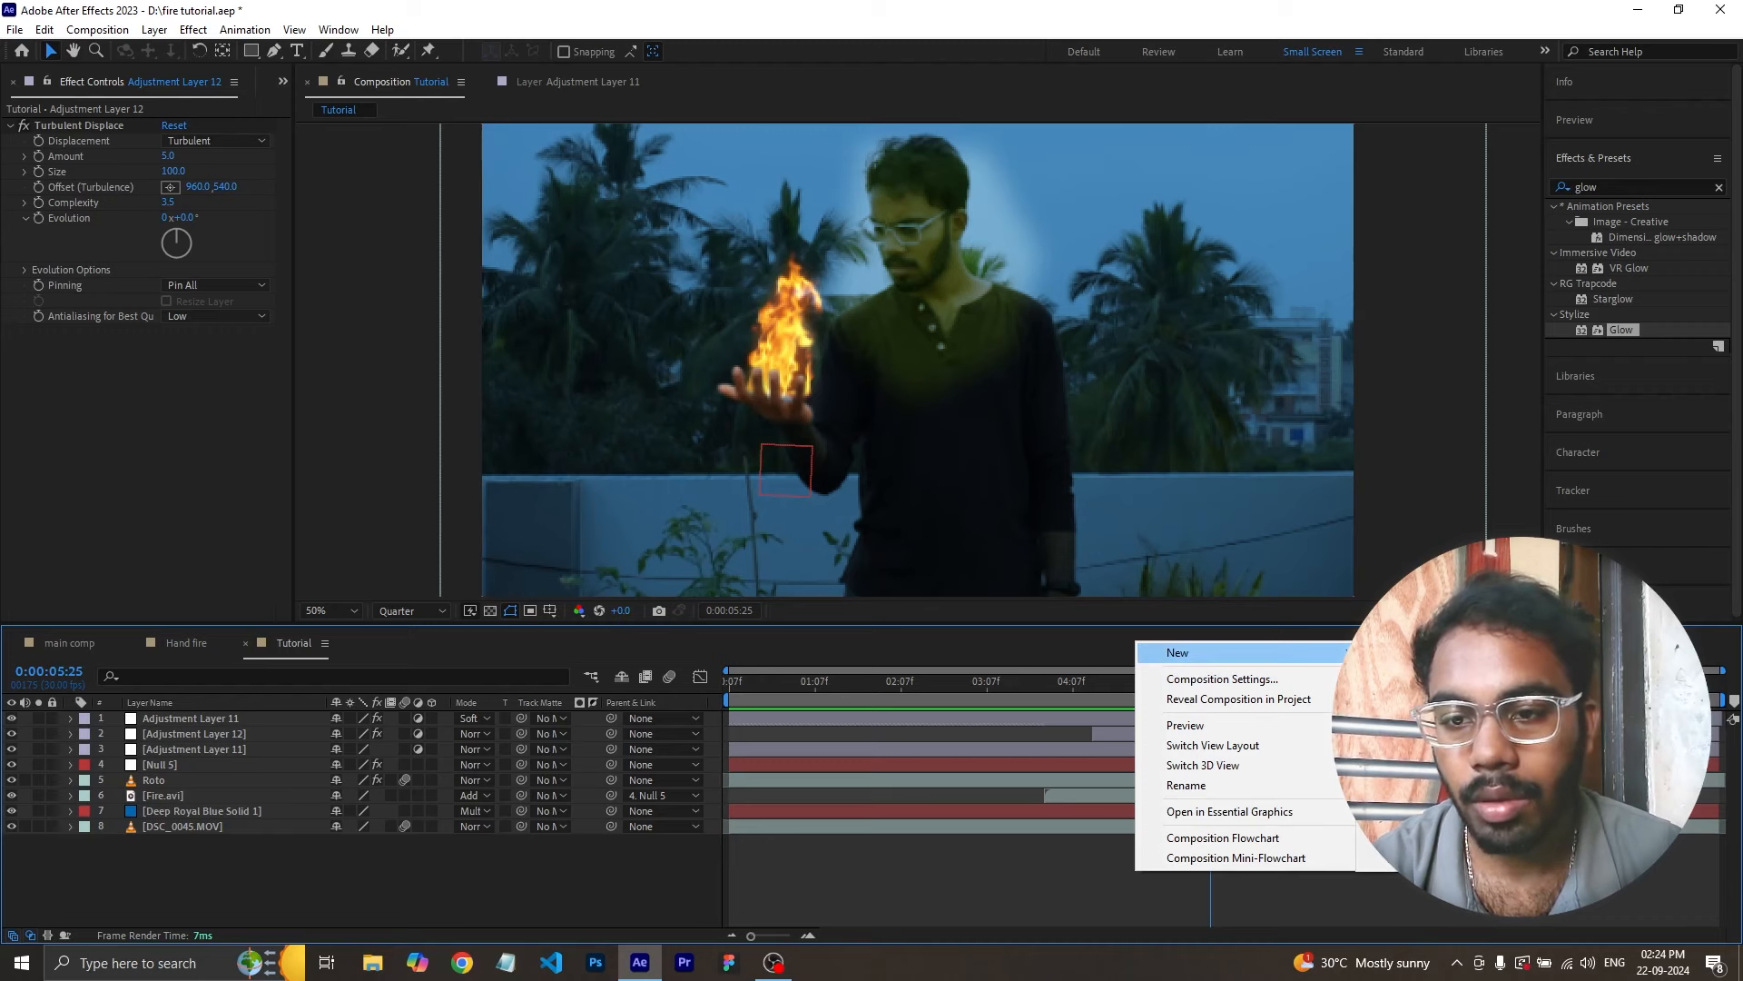
pyautogui.click(1417, 822)
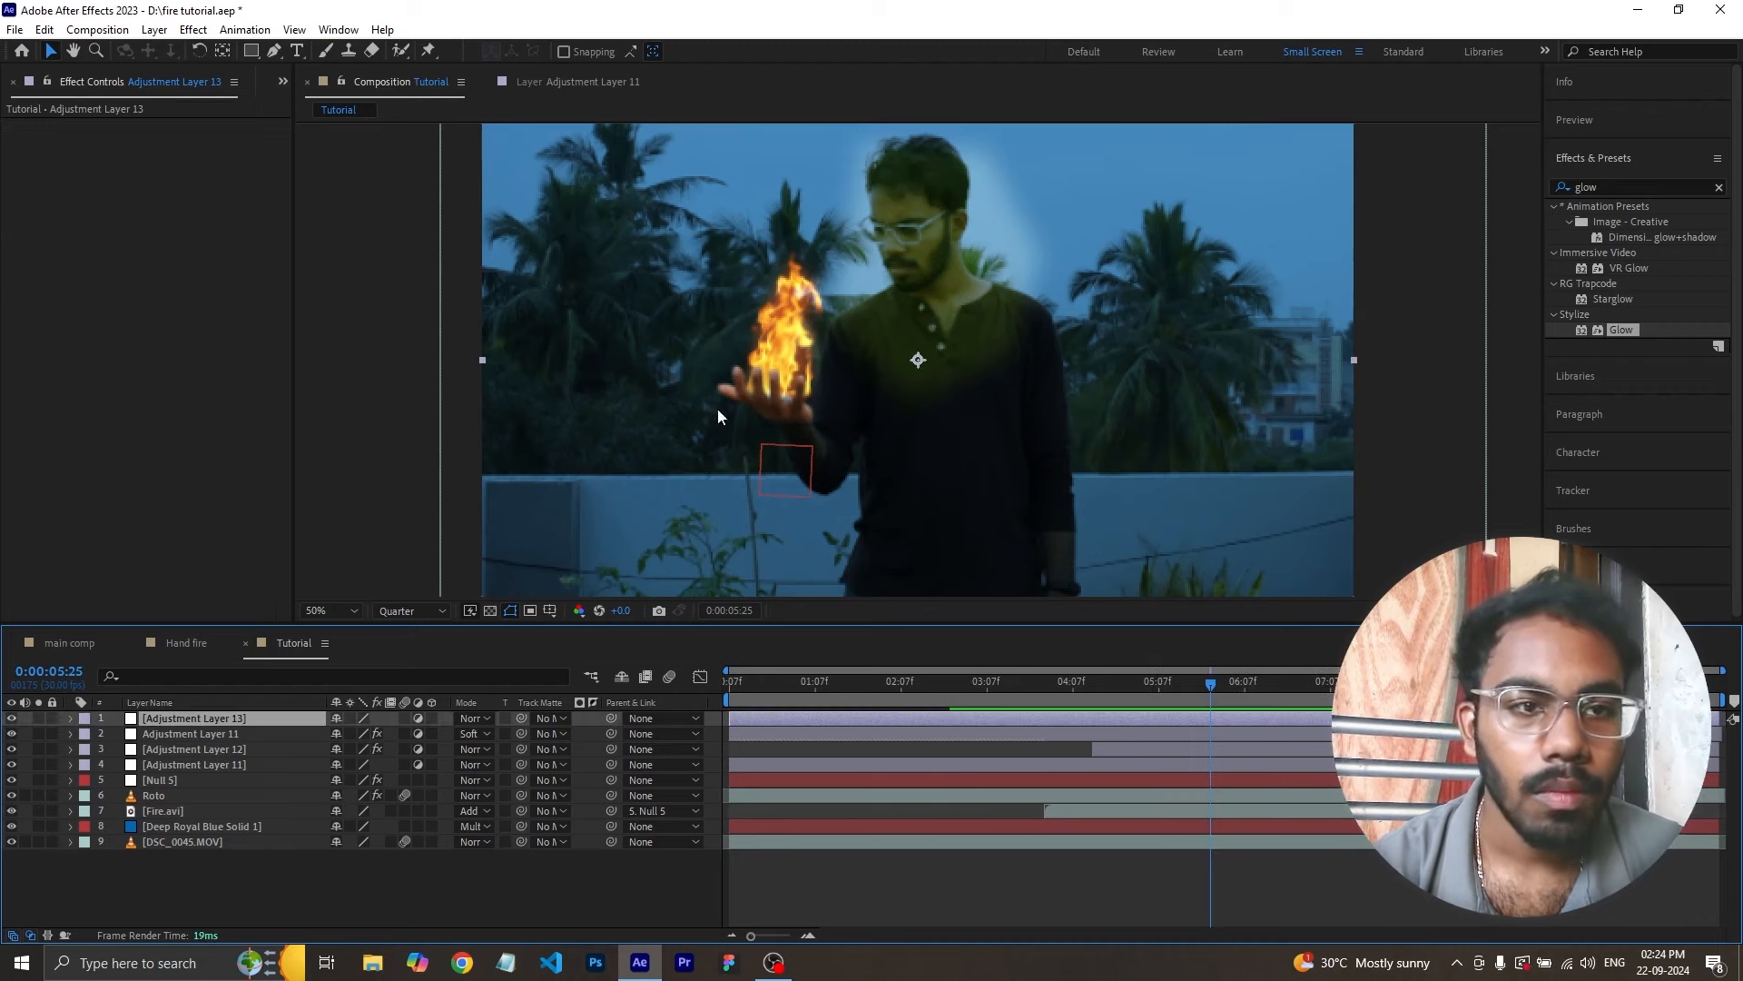
pyautogui.rightClick(111, 421)
pyautogui.hotkey('ctrl', 'space')
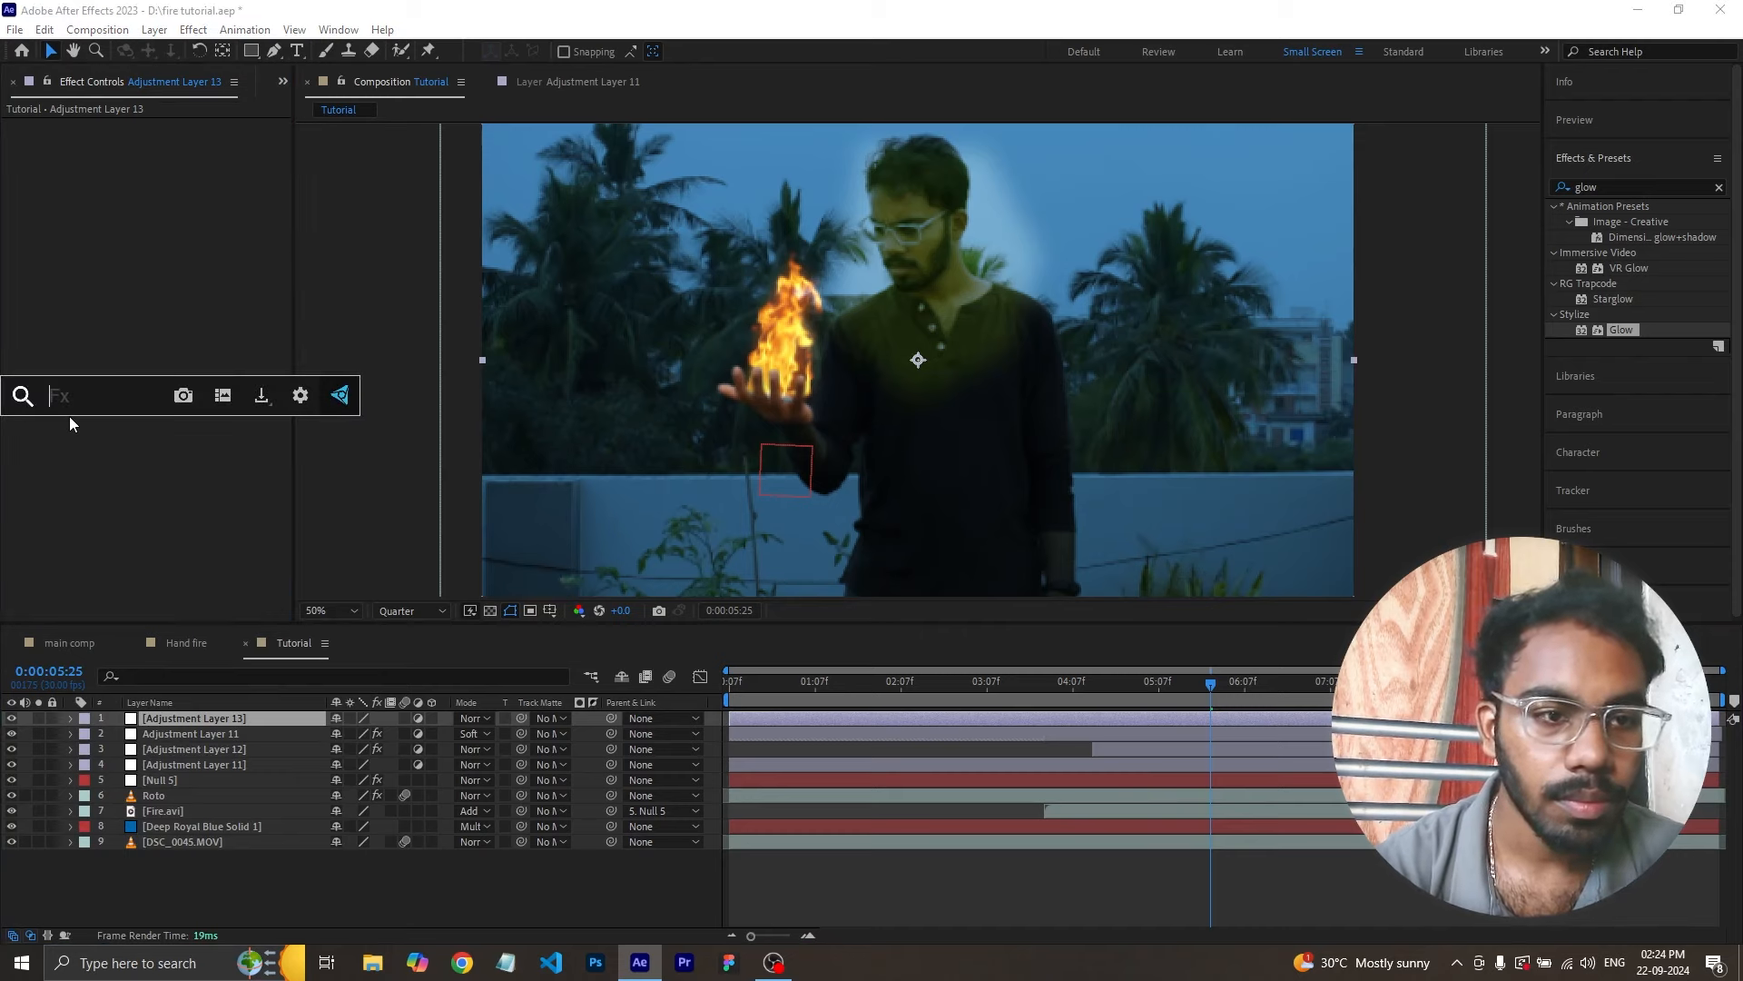
pyautogui.write('glow')
pyautogui.press('Return')
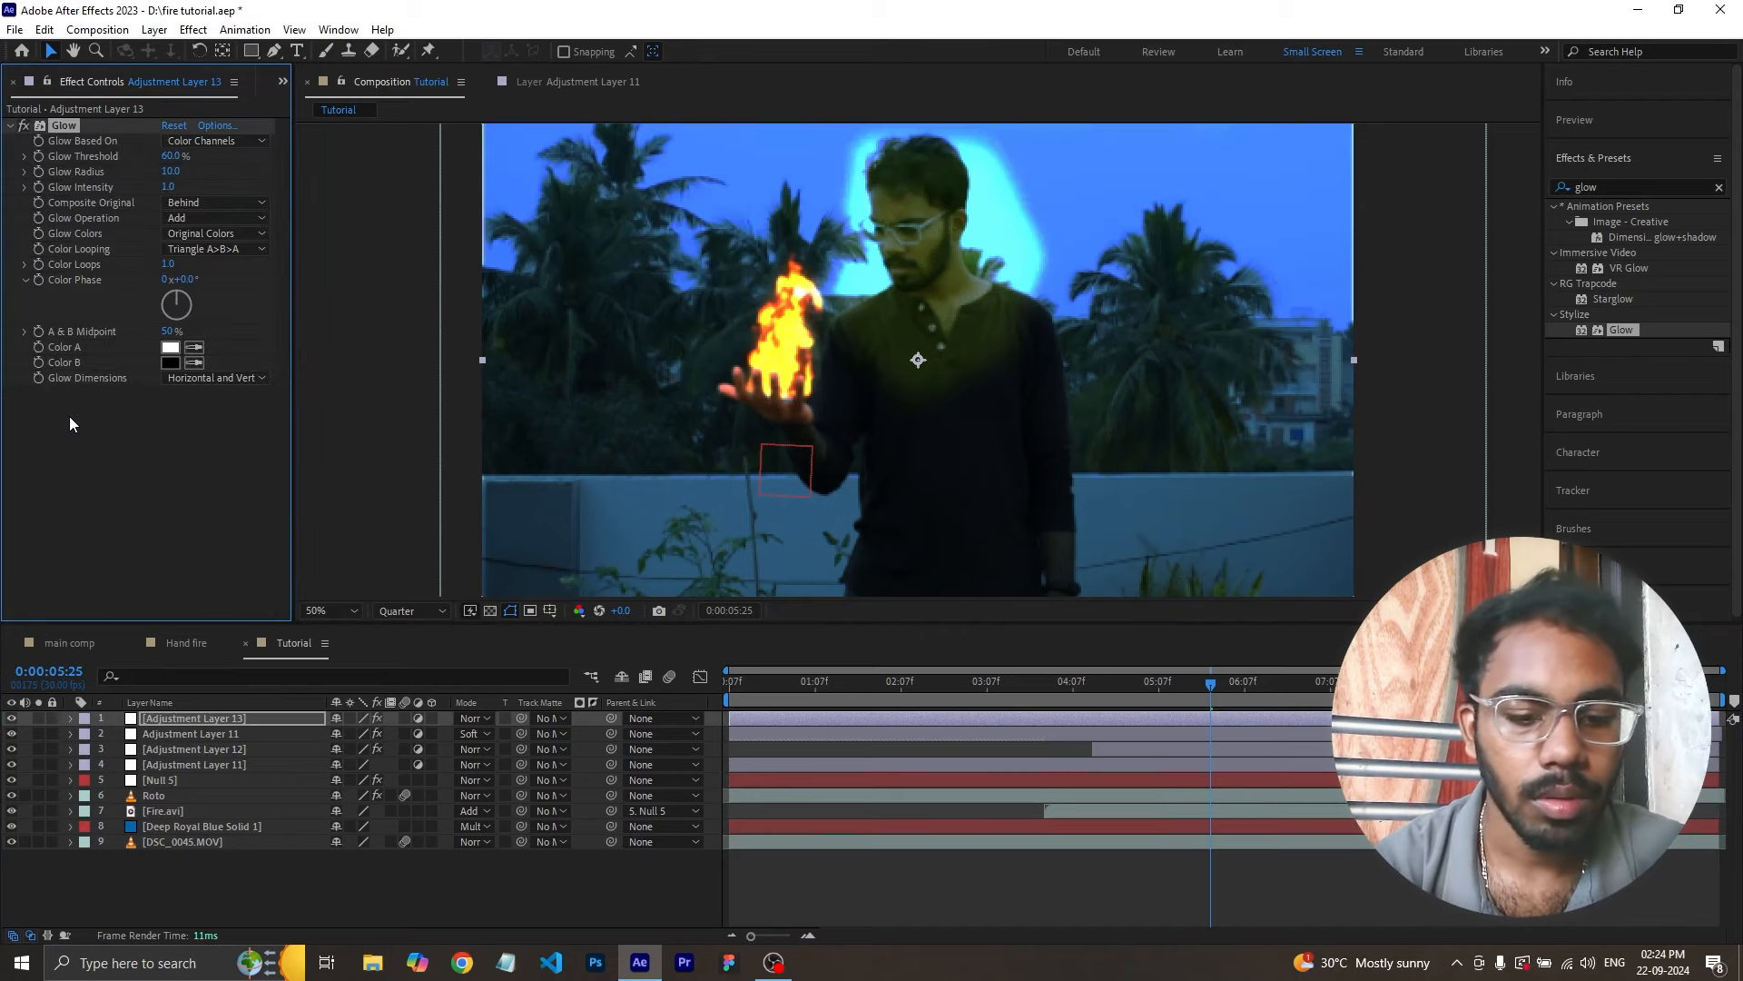
pyautogui.hotkey('ctrl', 'v')
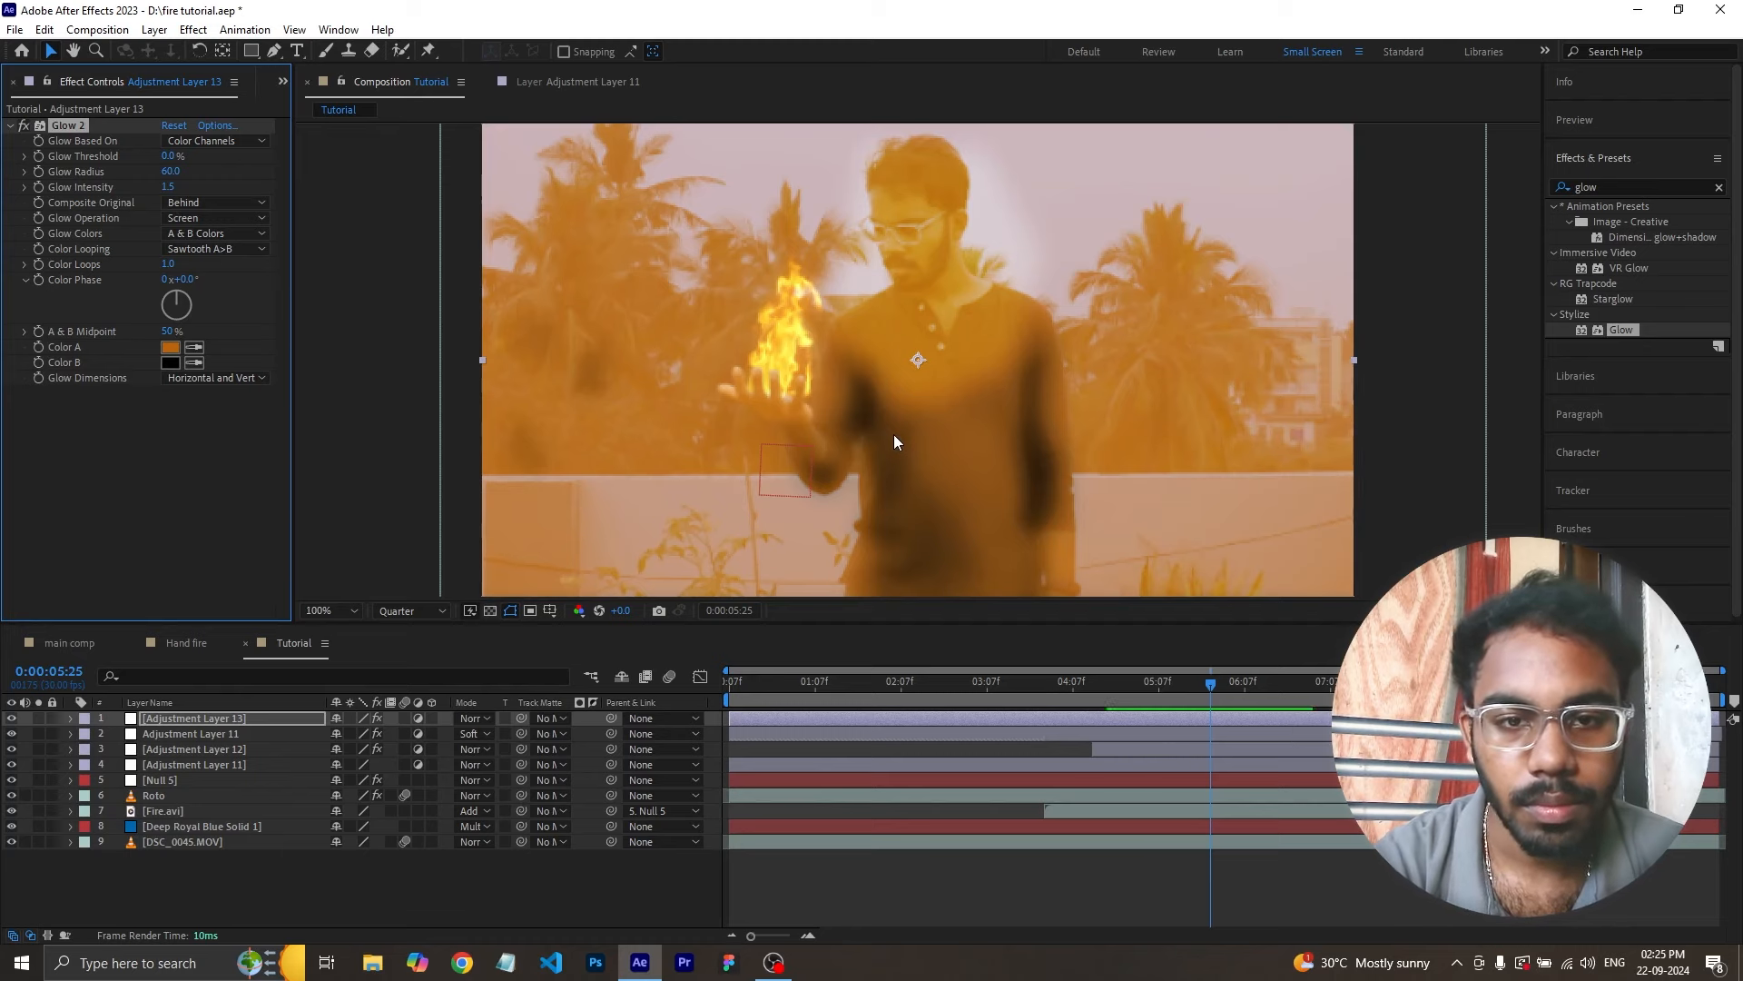
# - Draw a closed mask around the palm and fingers on Adjustment Layer 13 at 0:00:05:25, following each fingertip
pyautogui.press('/')
pyautogui.press('g')
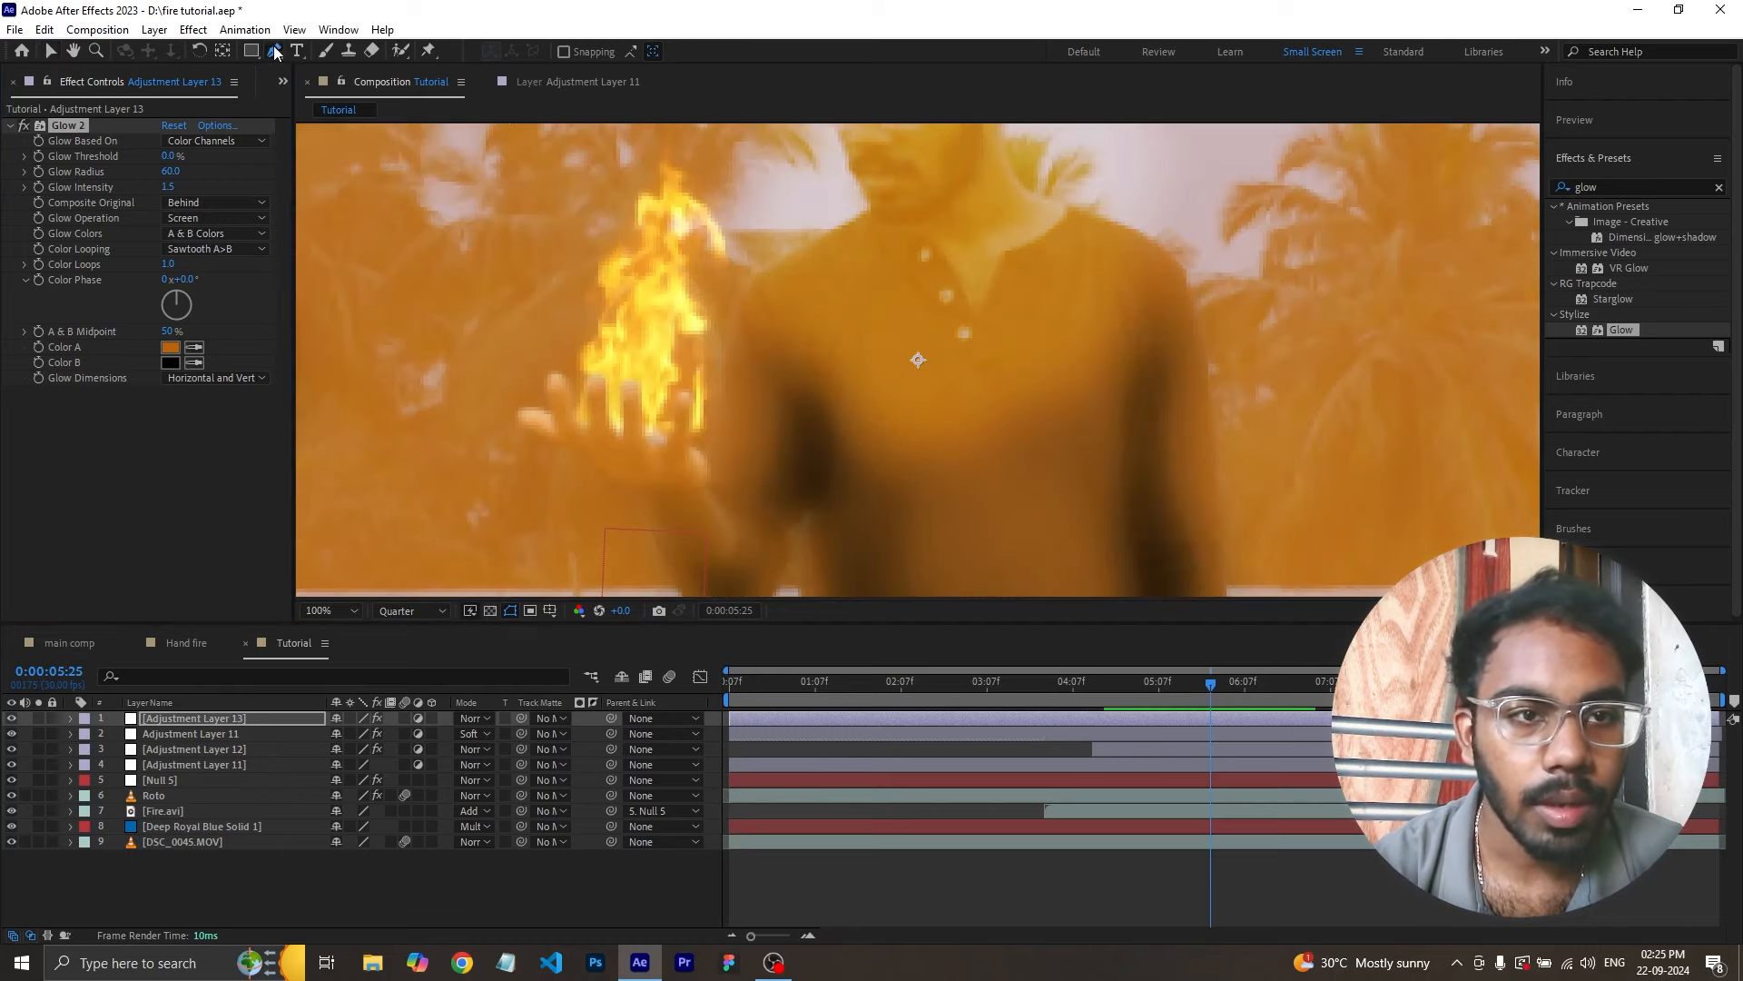
pyautogui.click(518, 425)
pyautogui.click(525, 397)
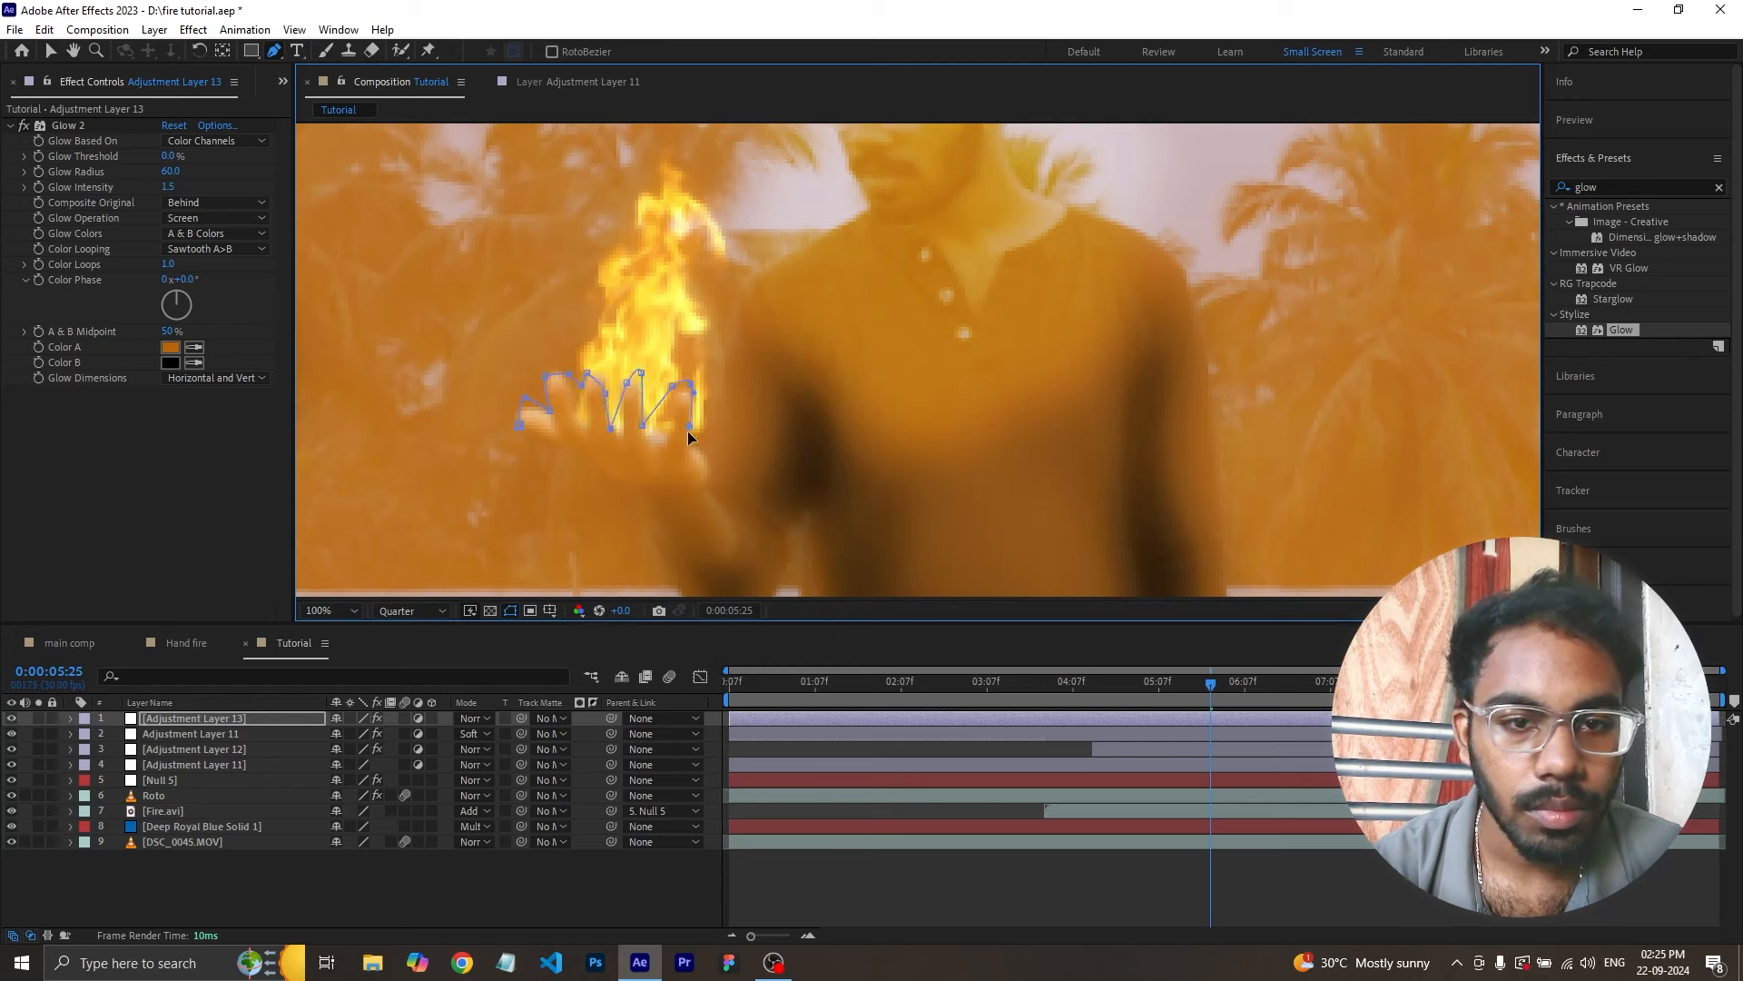
pyautogui.click(711, 473)
pyautogui.click(696, 489)
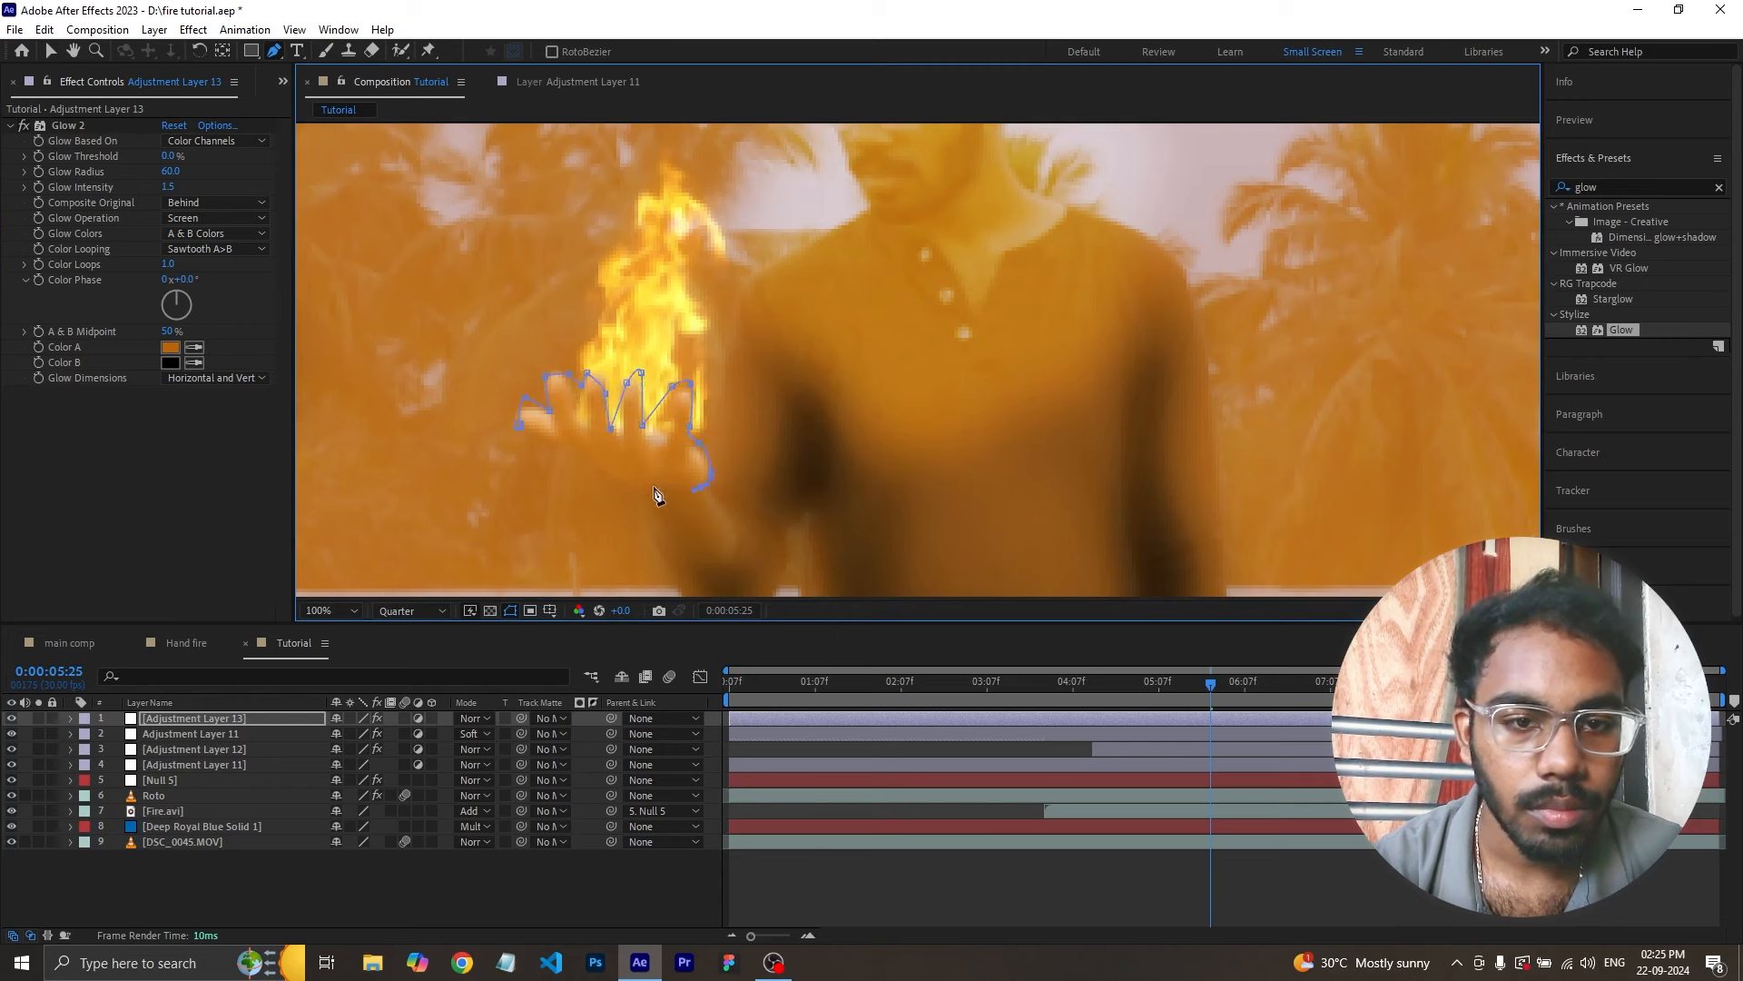
pyautogui.click(521, 425)
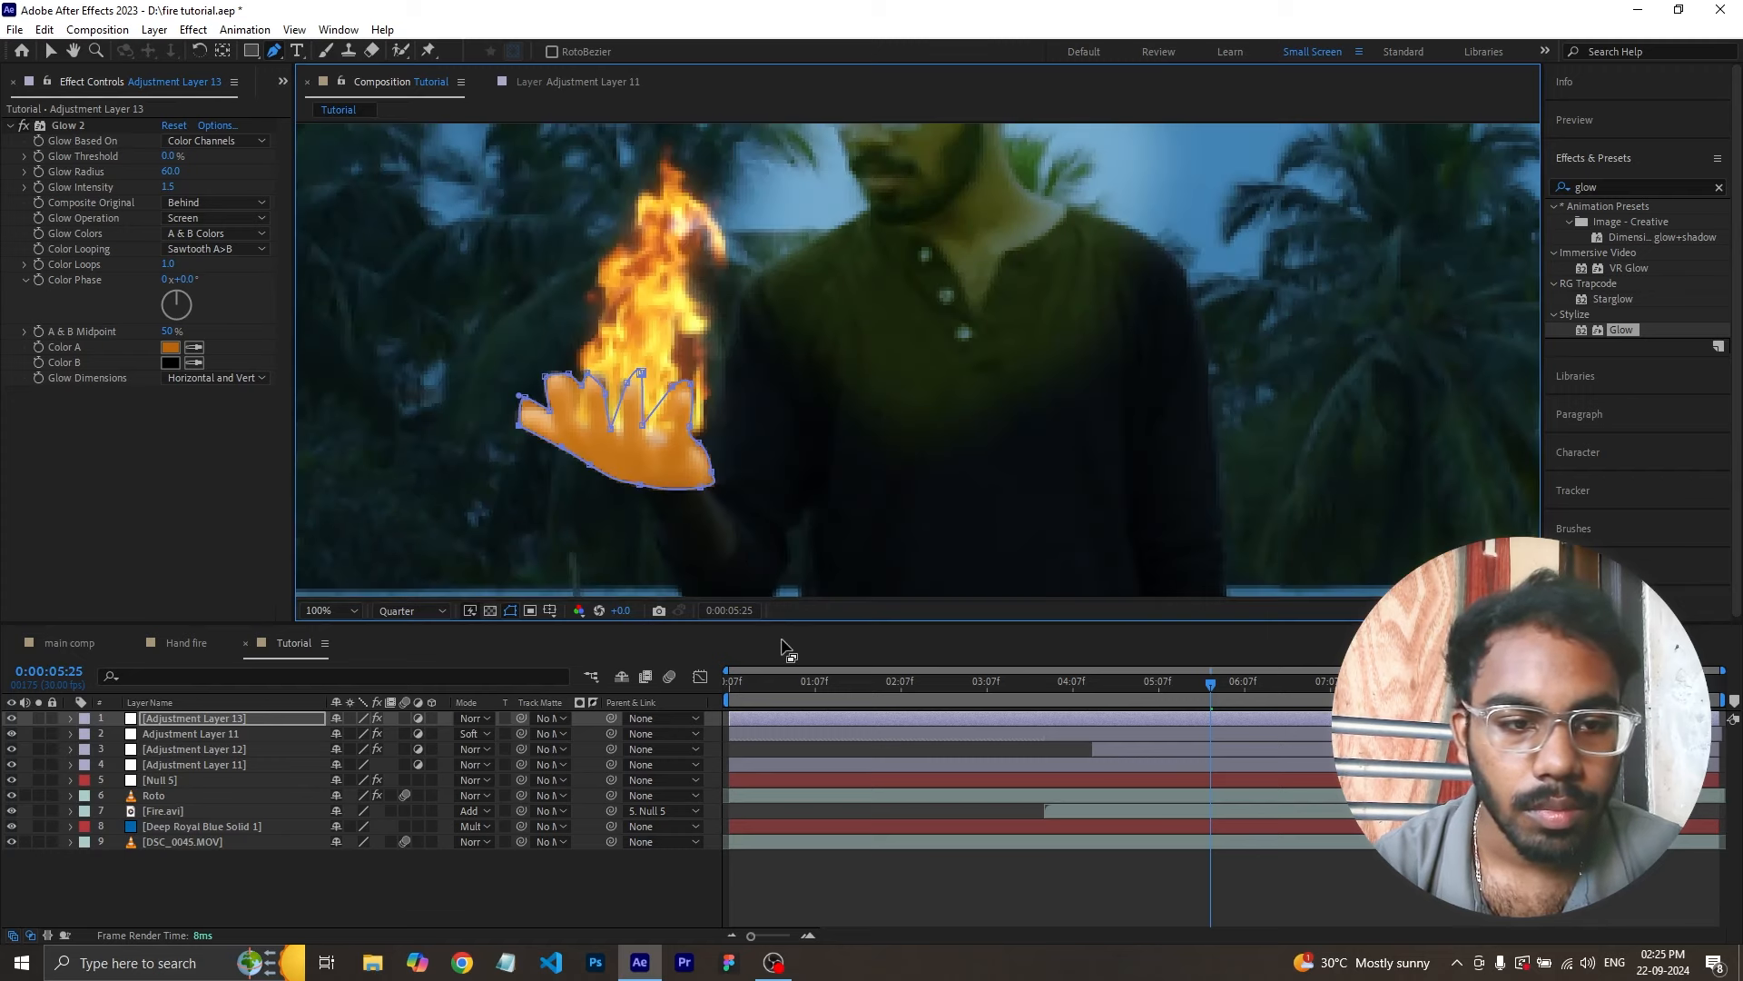
# - Set the opacity of Adjustment Layer 13 to 40%
pyautogui.press('t')
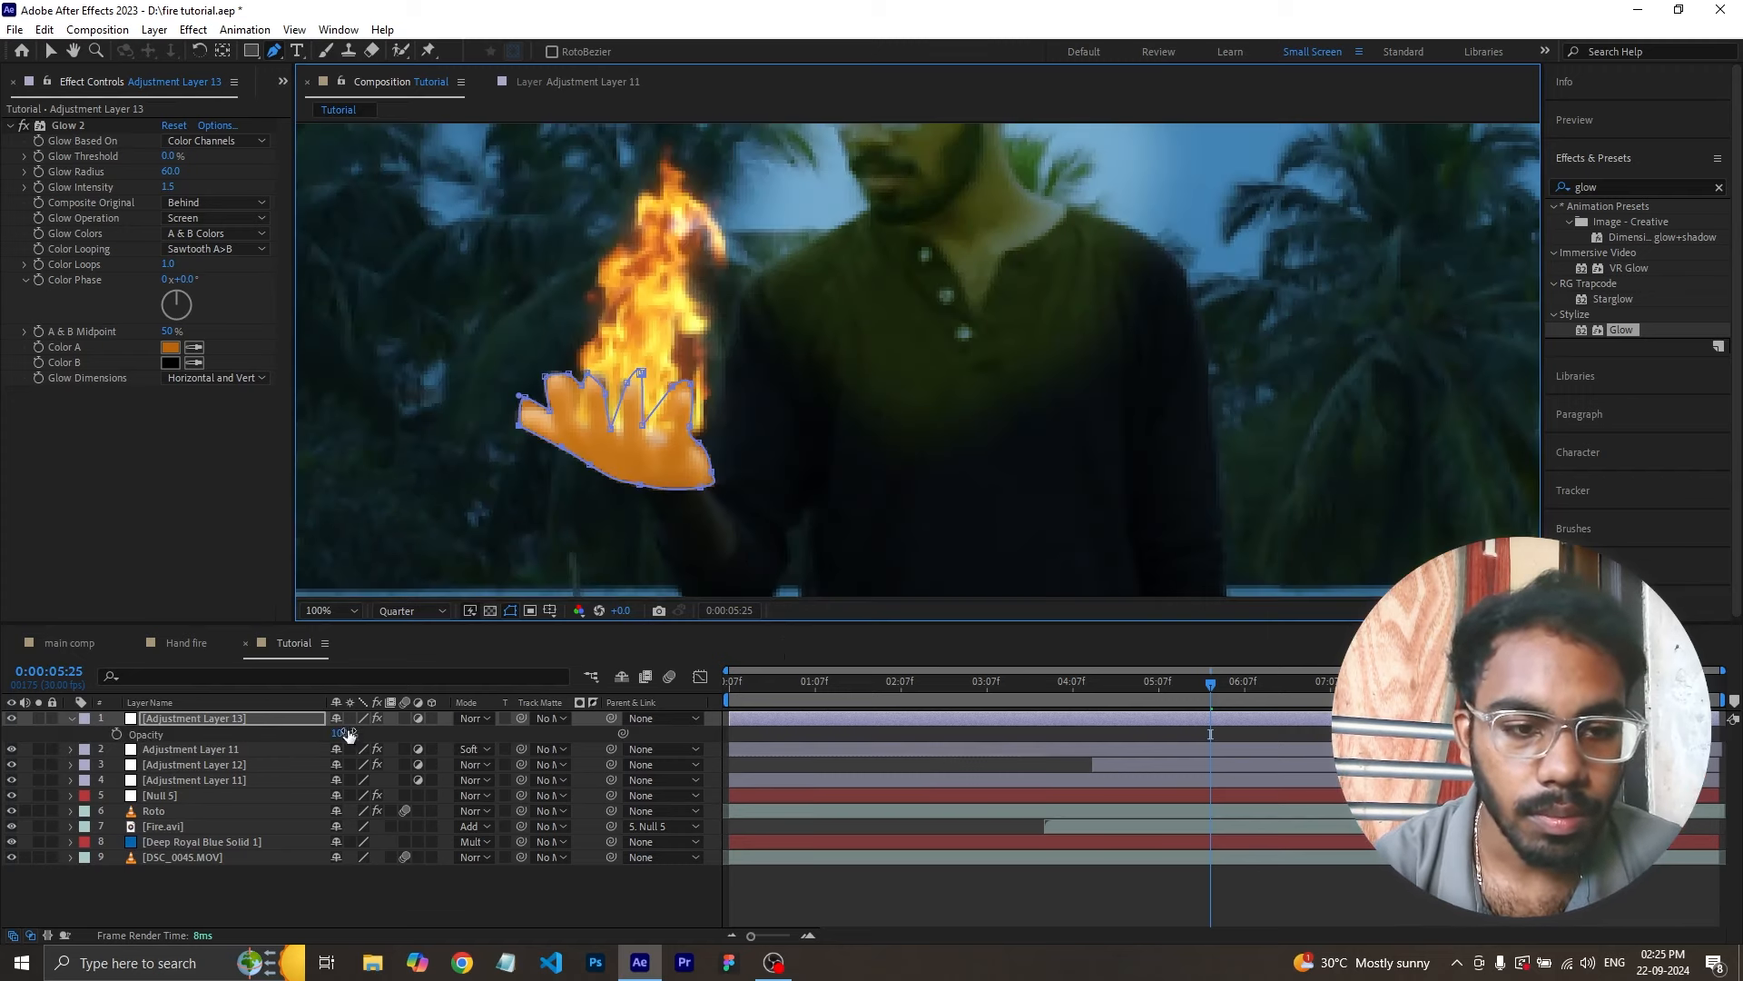
pyautogui.moveTo(340, 733); pyautogui.dragTo(313, 731)
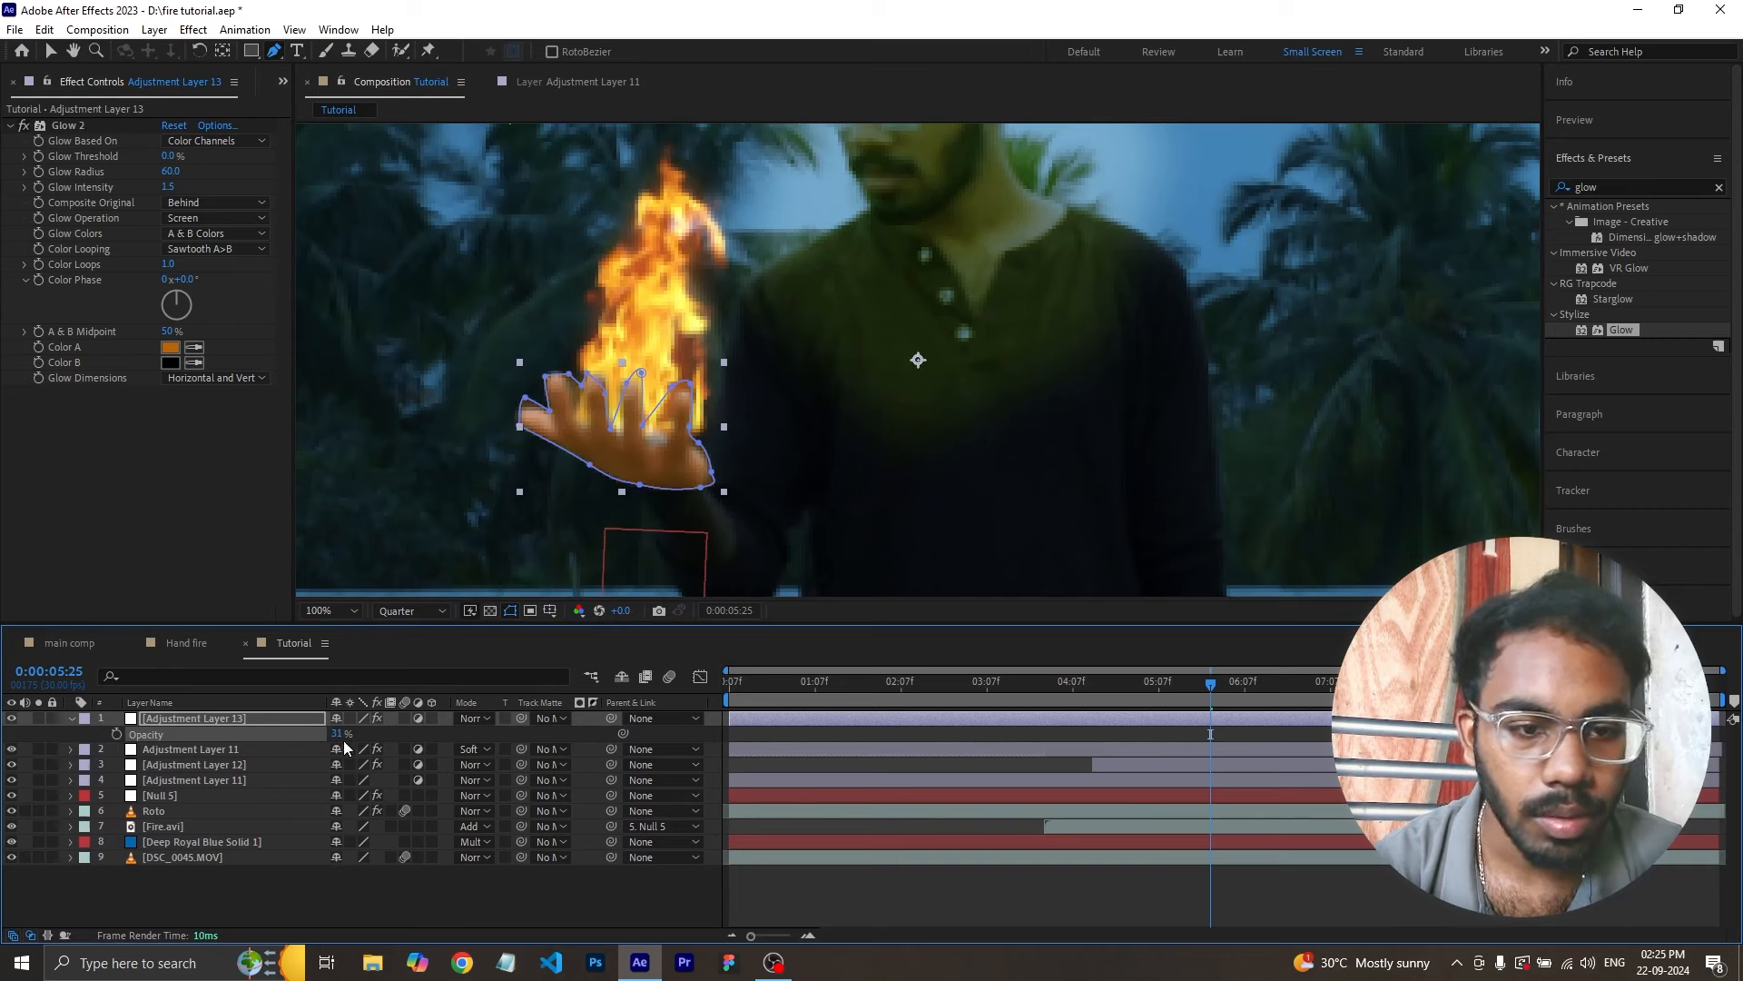
pyautogui.write('40')
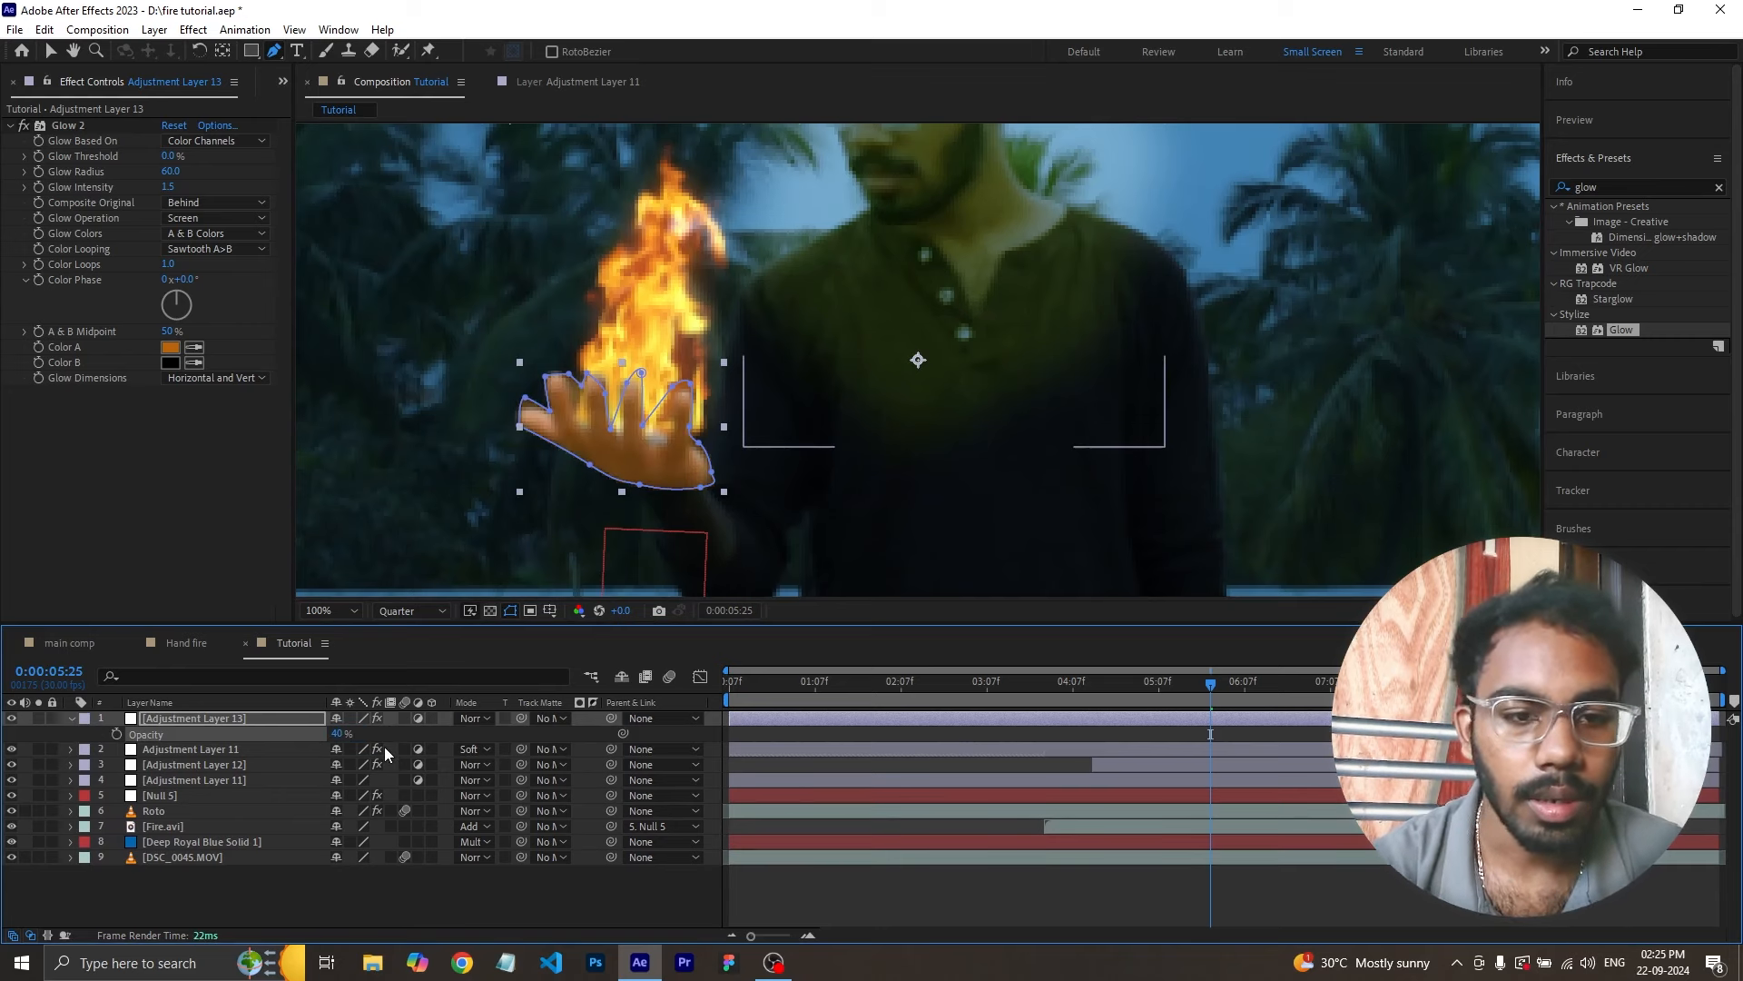
pyautogui.press('Return')
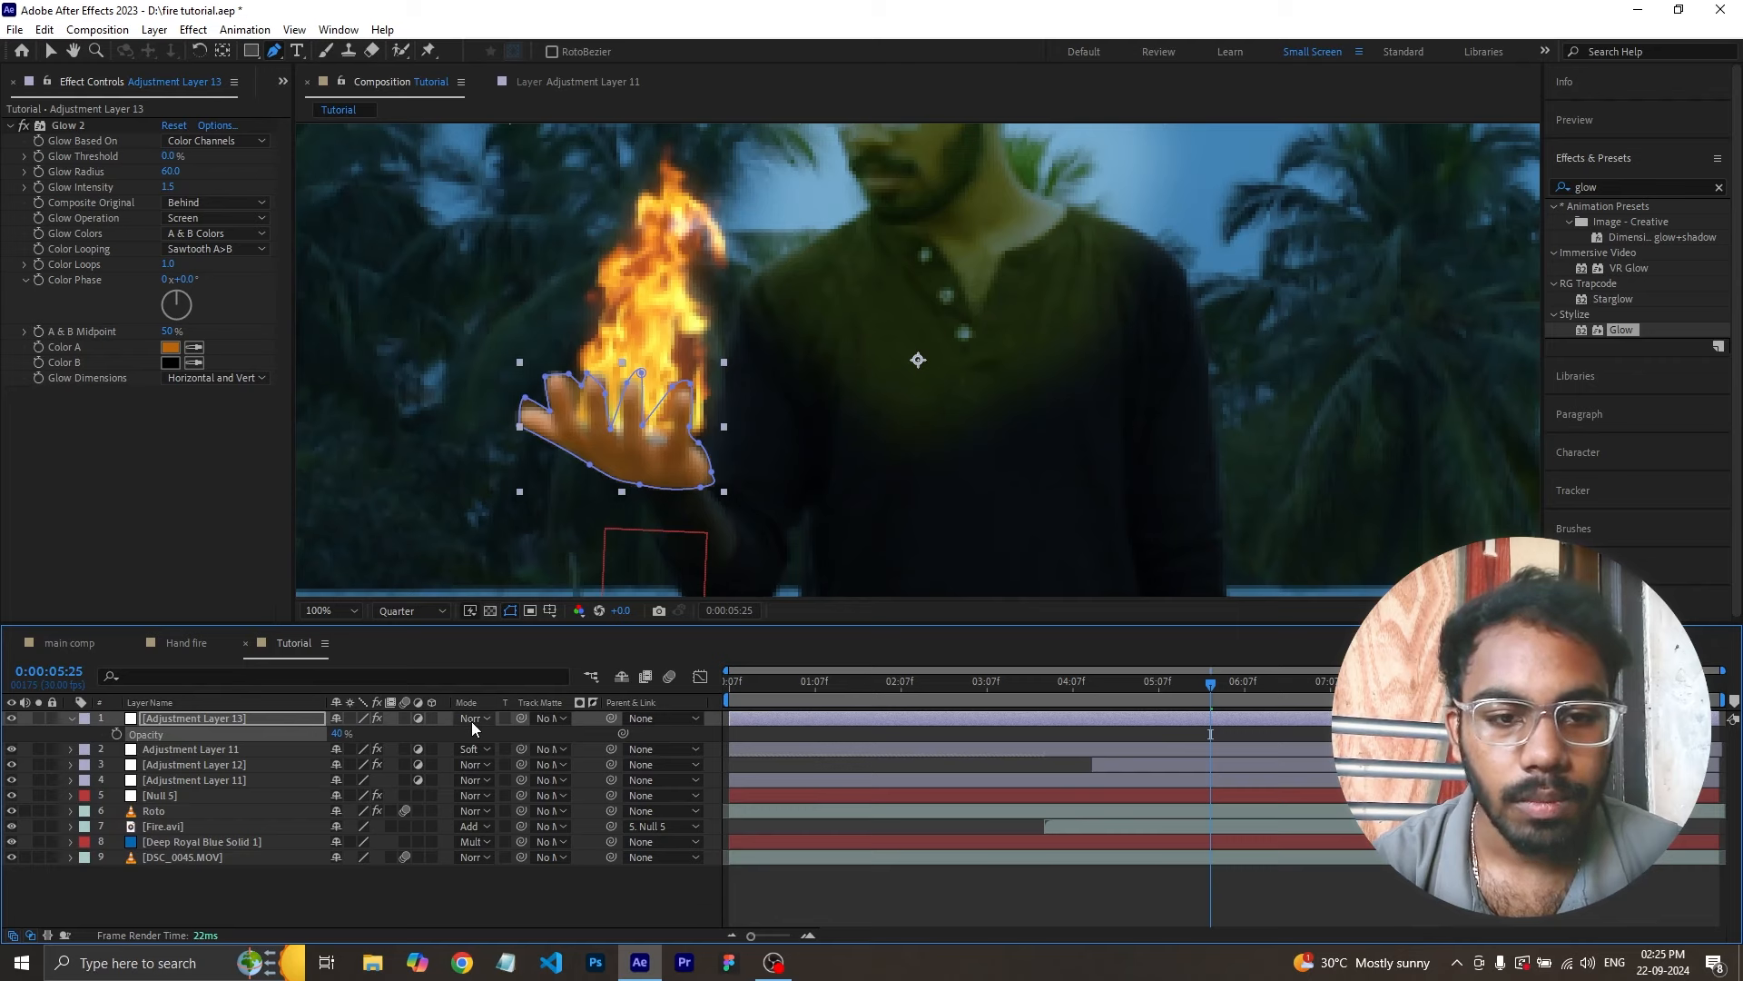
# - Set the blending mode of Adjustment Layer 13 to Add, comparing the look on the hand with Multiply
pyautogui.click(471, 718)
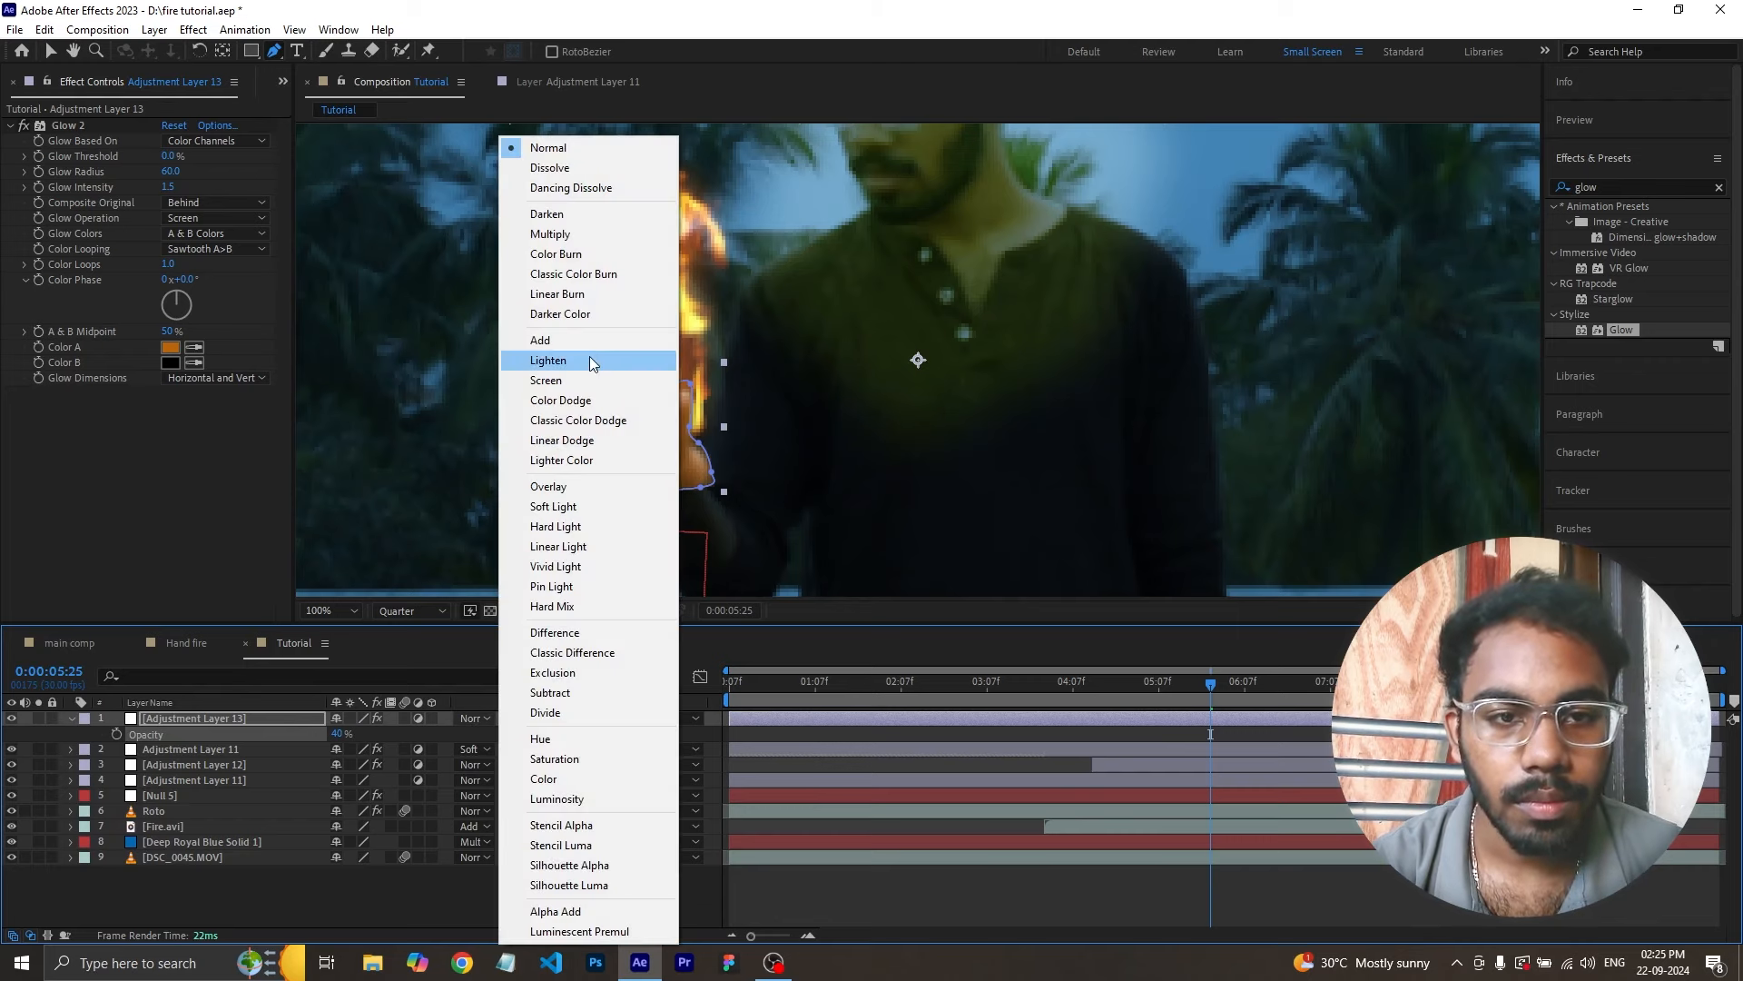
pyautogui.click(543, 340)
pyautogui.click(996, 889)
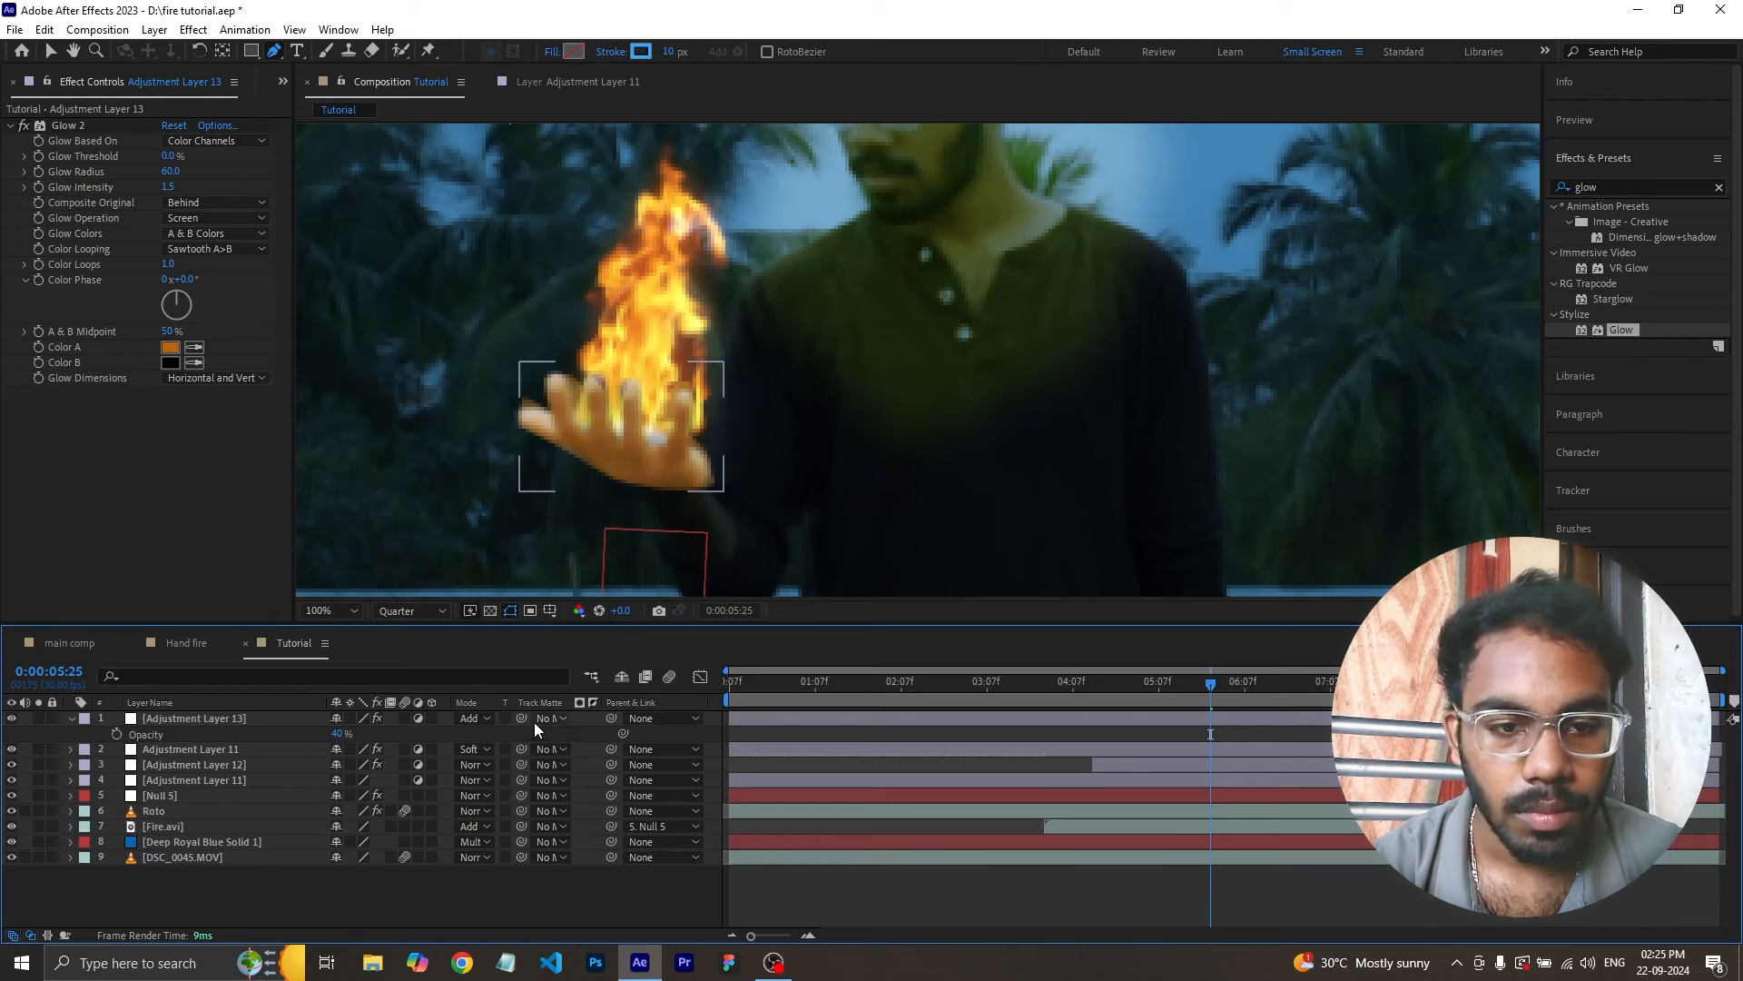
pyautogui.click(470, 717)
pyautogui.click(583, 231)
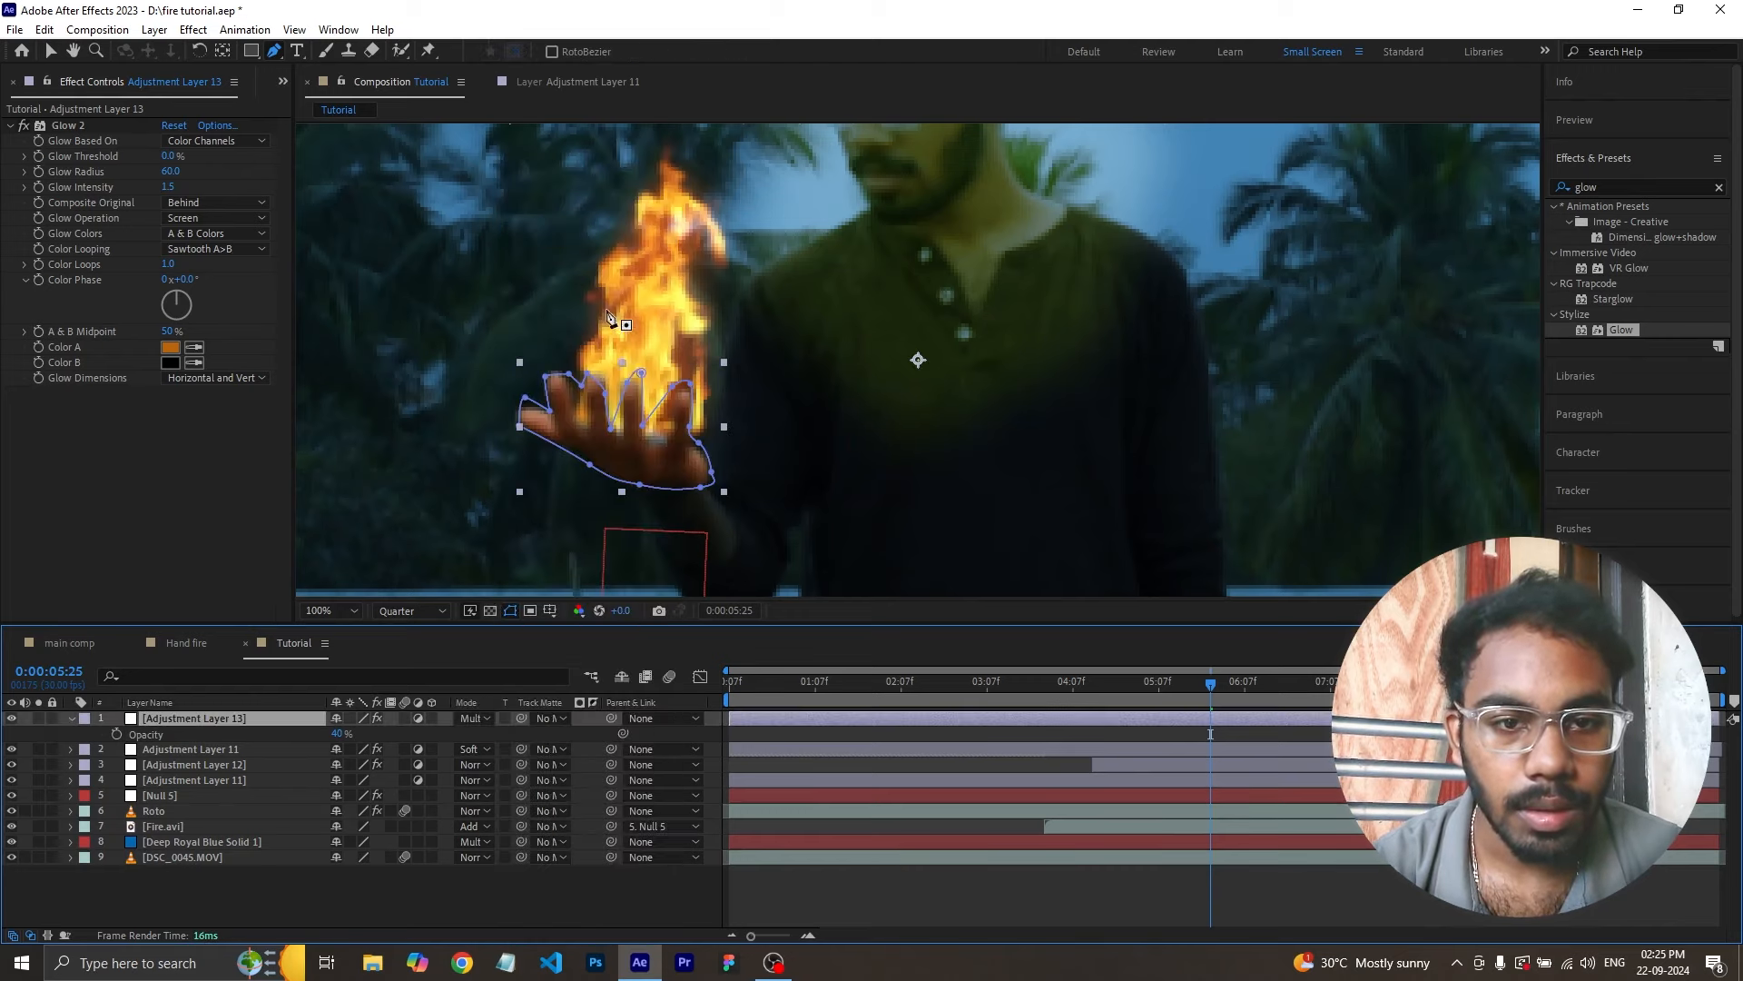
pyautogui.click(470, 717)
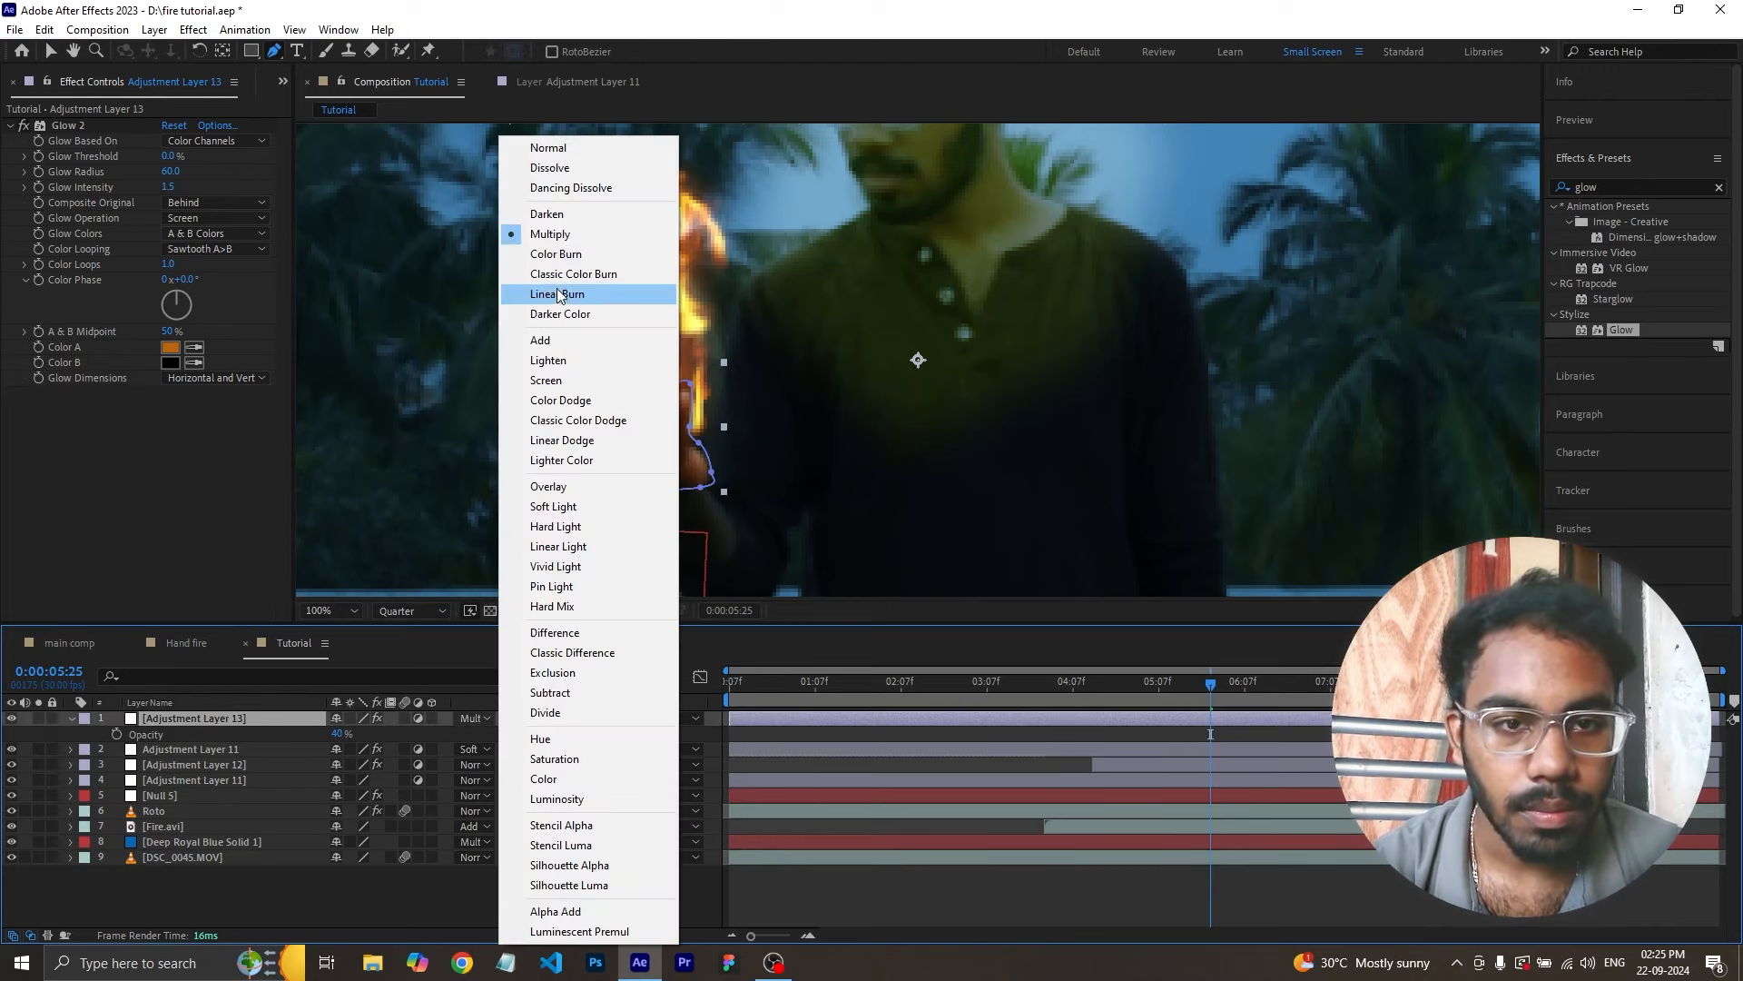
pyautogui.click(564, 342)
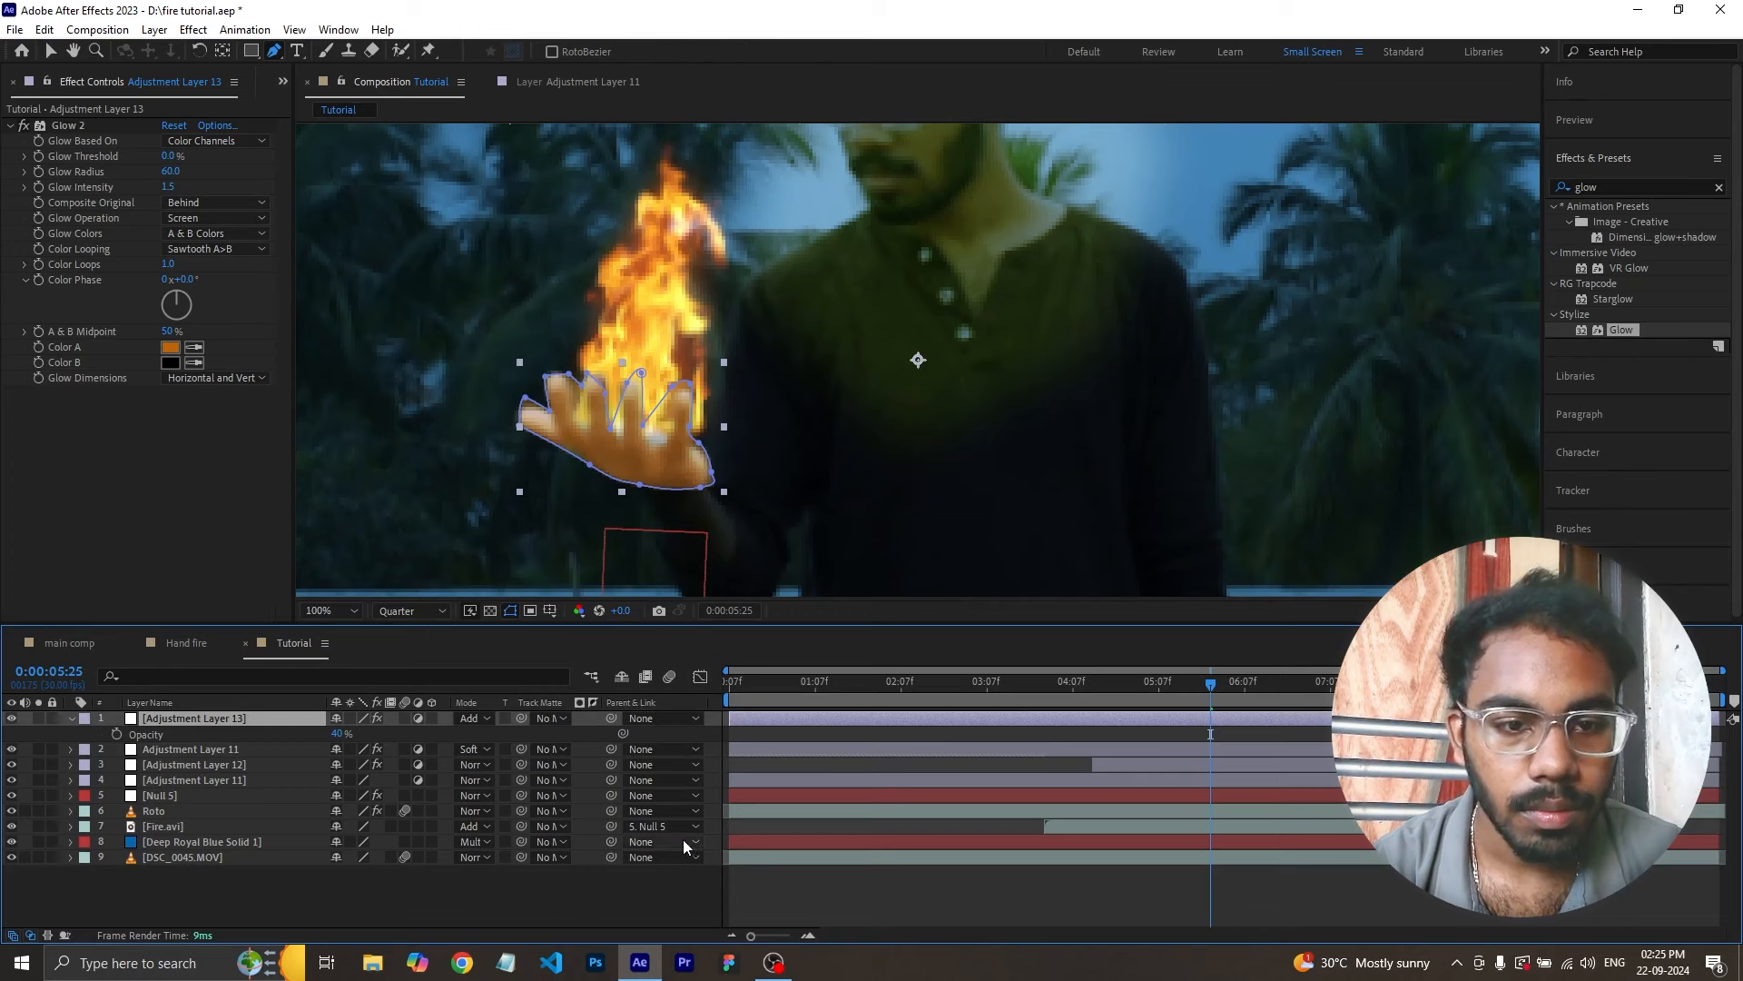
pyautogui.click(869, 903)
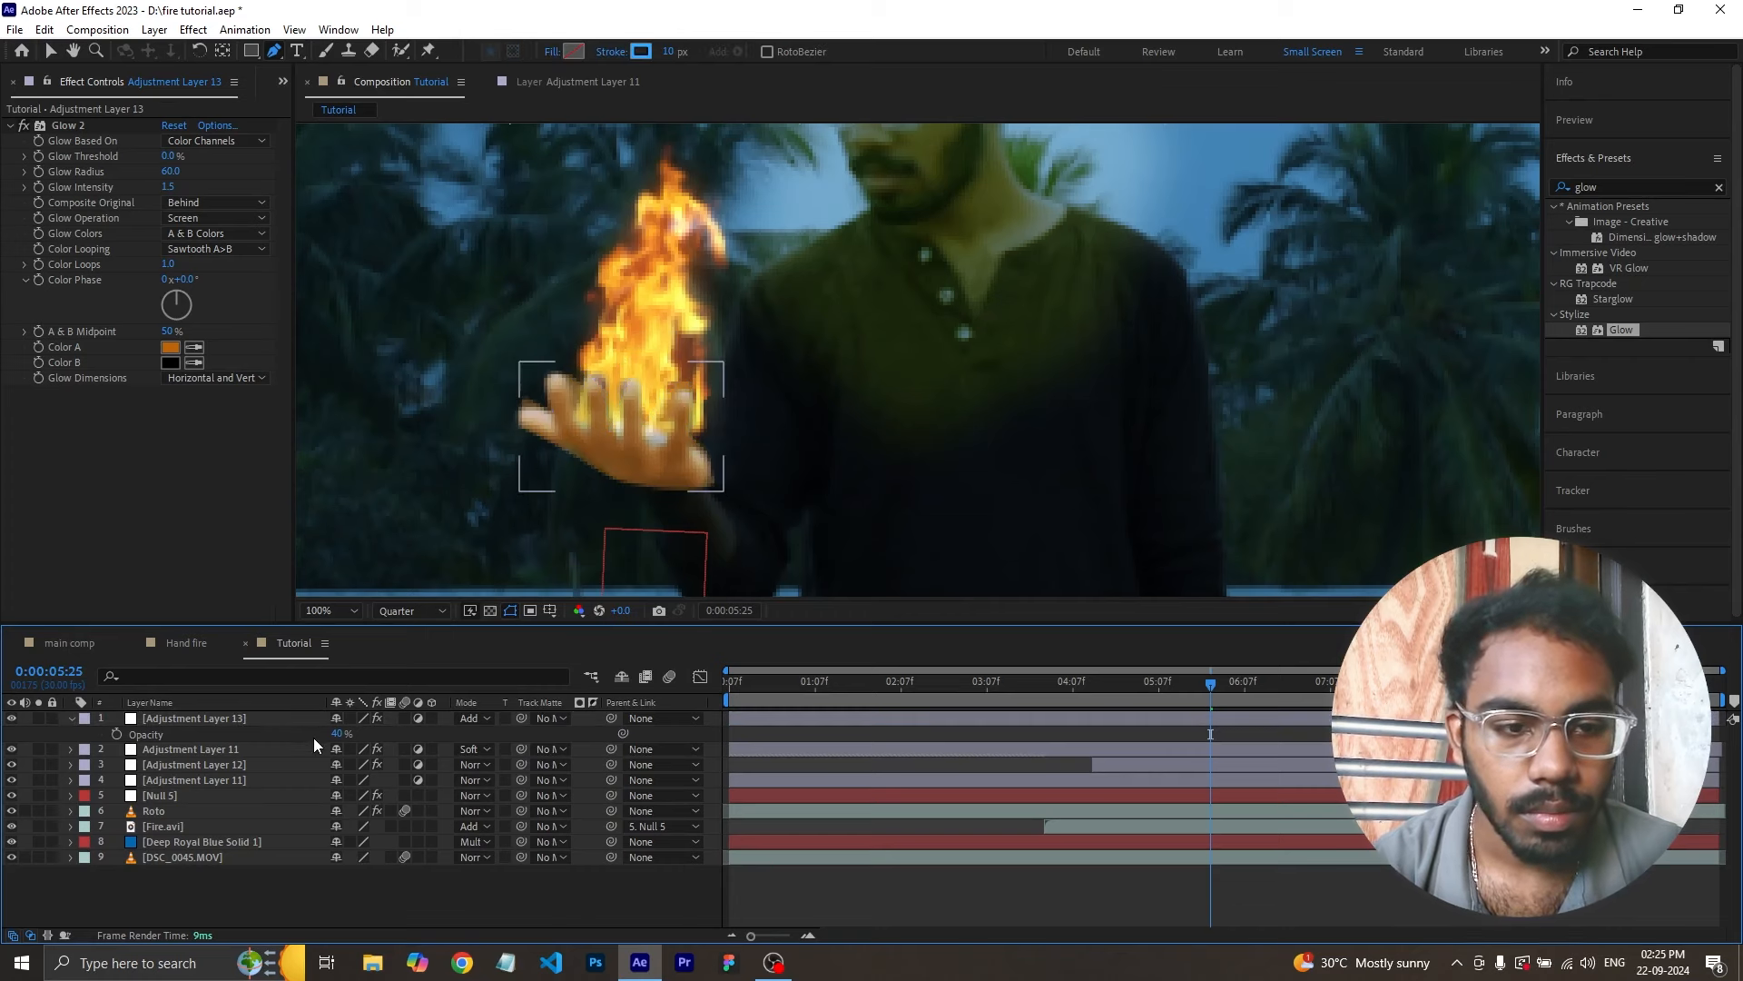
# - Feather Mask 1 on Adjustment Layer 13, trying 20 pixels and settling on 80 pixels
pyautogui.click(303, 714)
pyautogui.press('f')
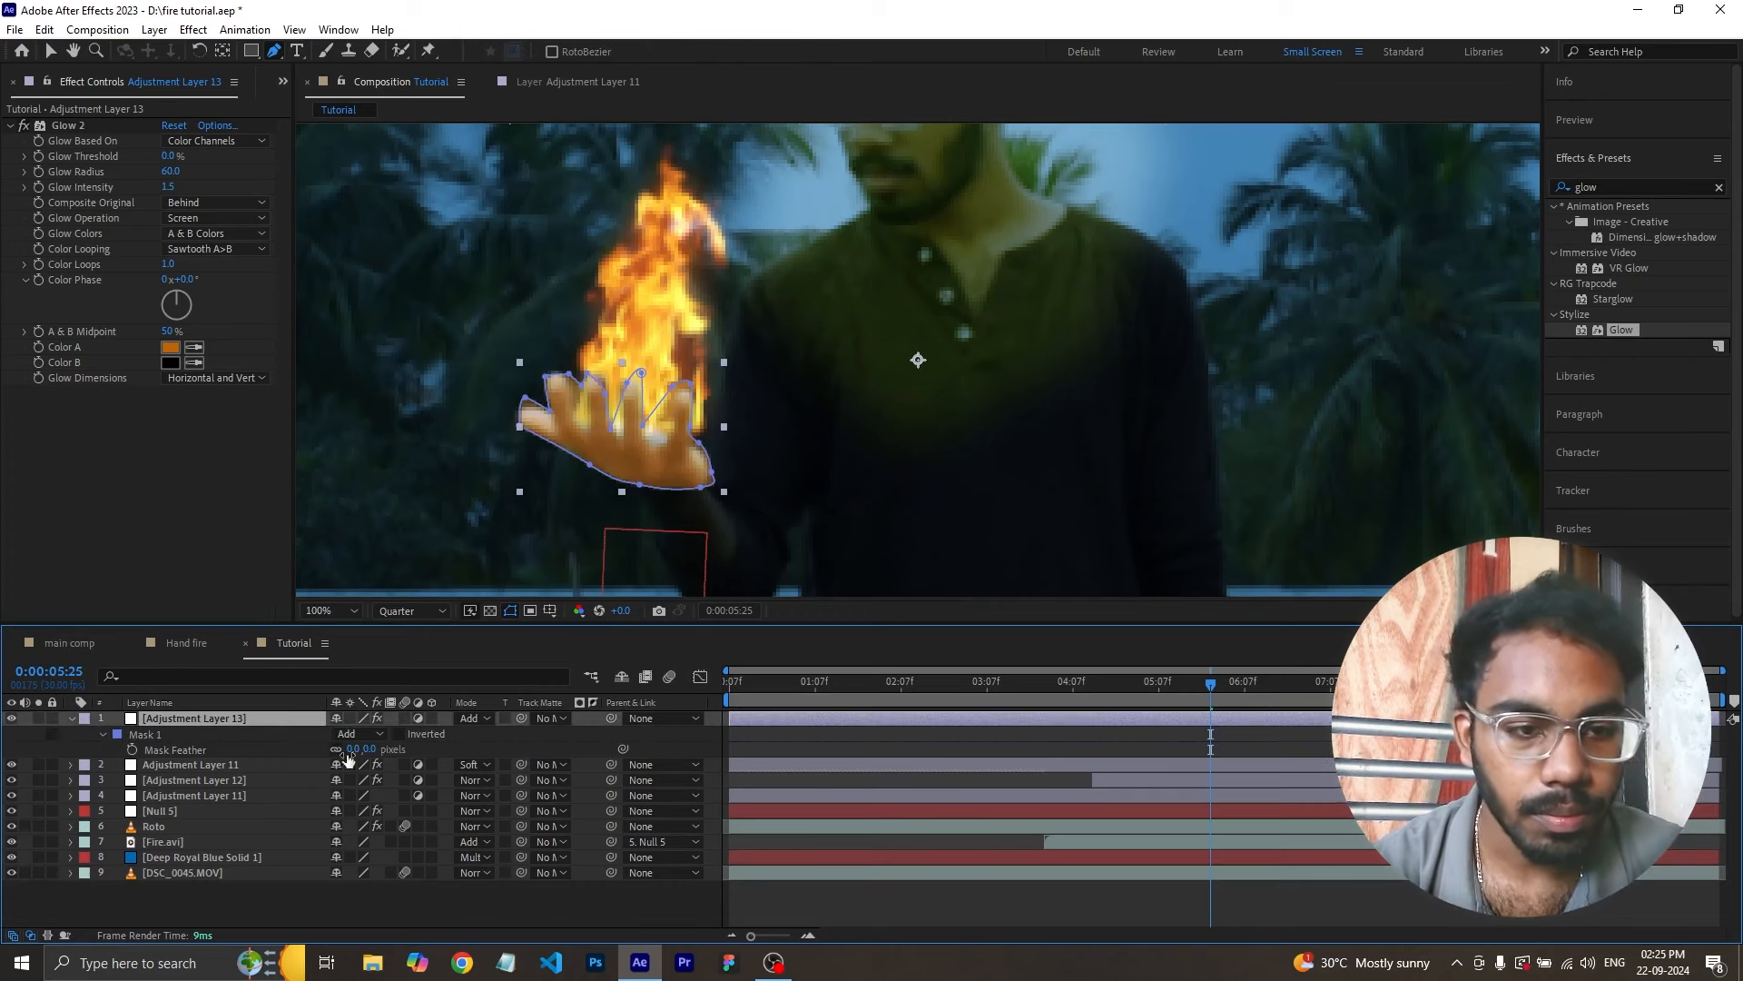
pyautogui.click(348, 748)
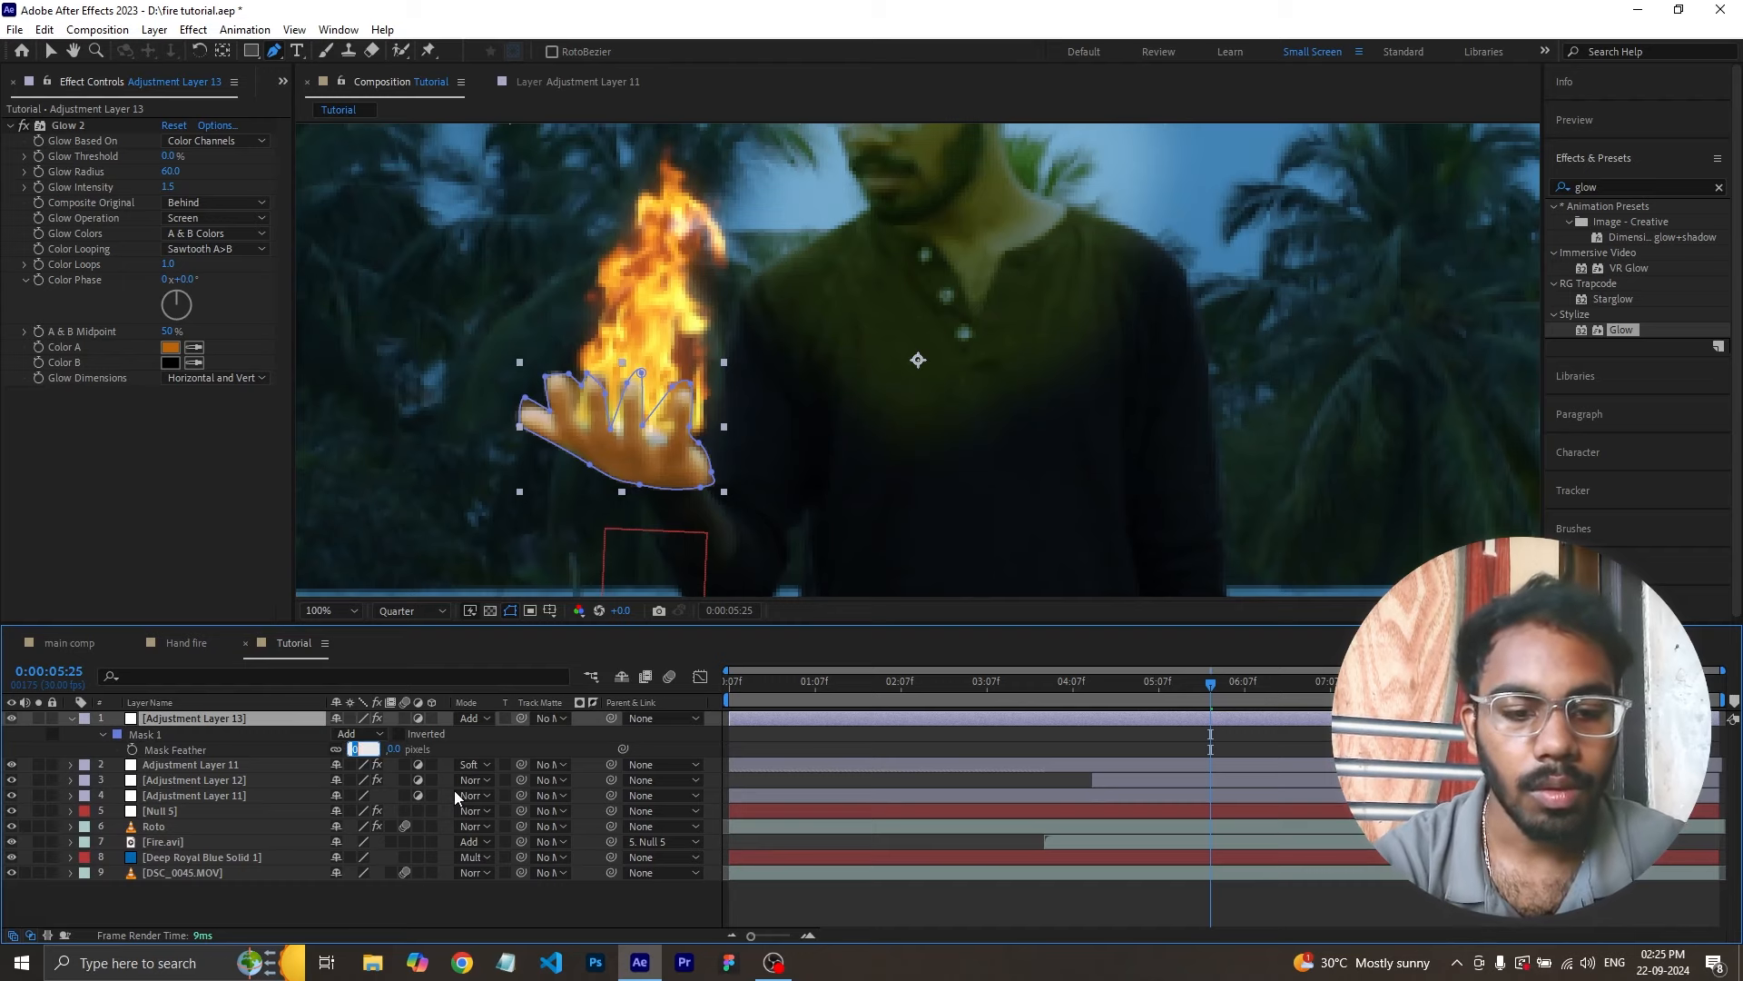
pyautogui.write('1.')
pyautogui.write('0')
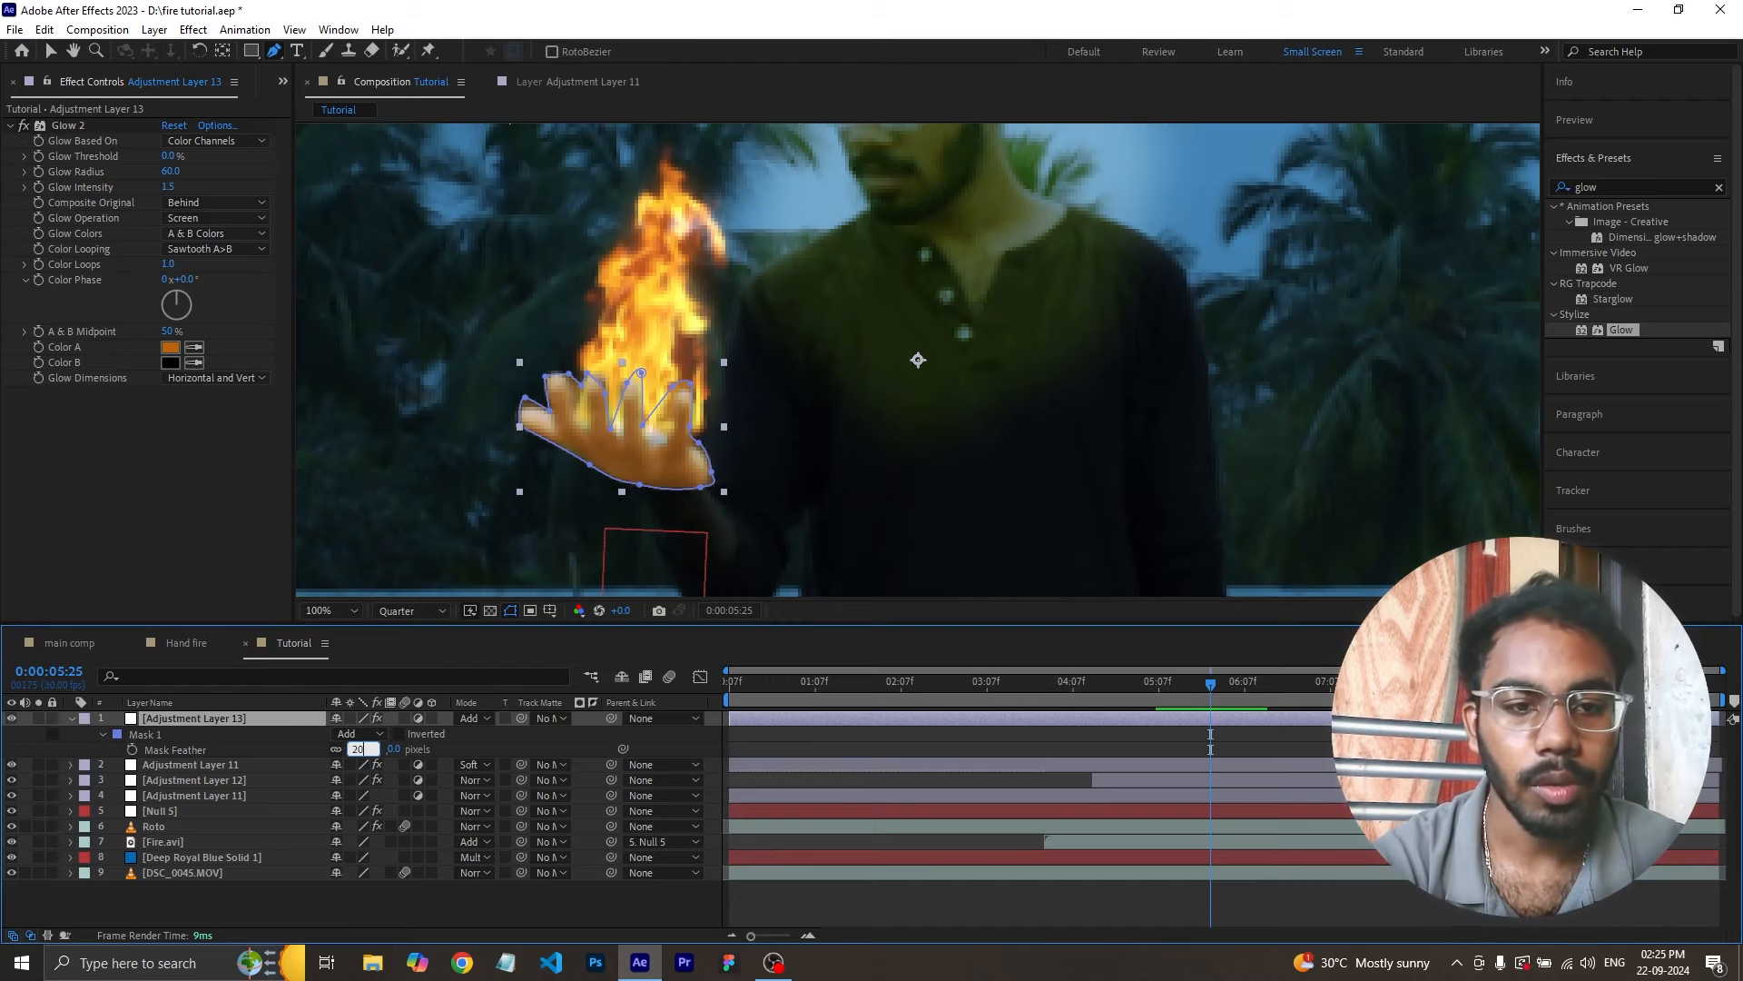
pyautogui.press('Return')
pyautogui.click(903, 917)
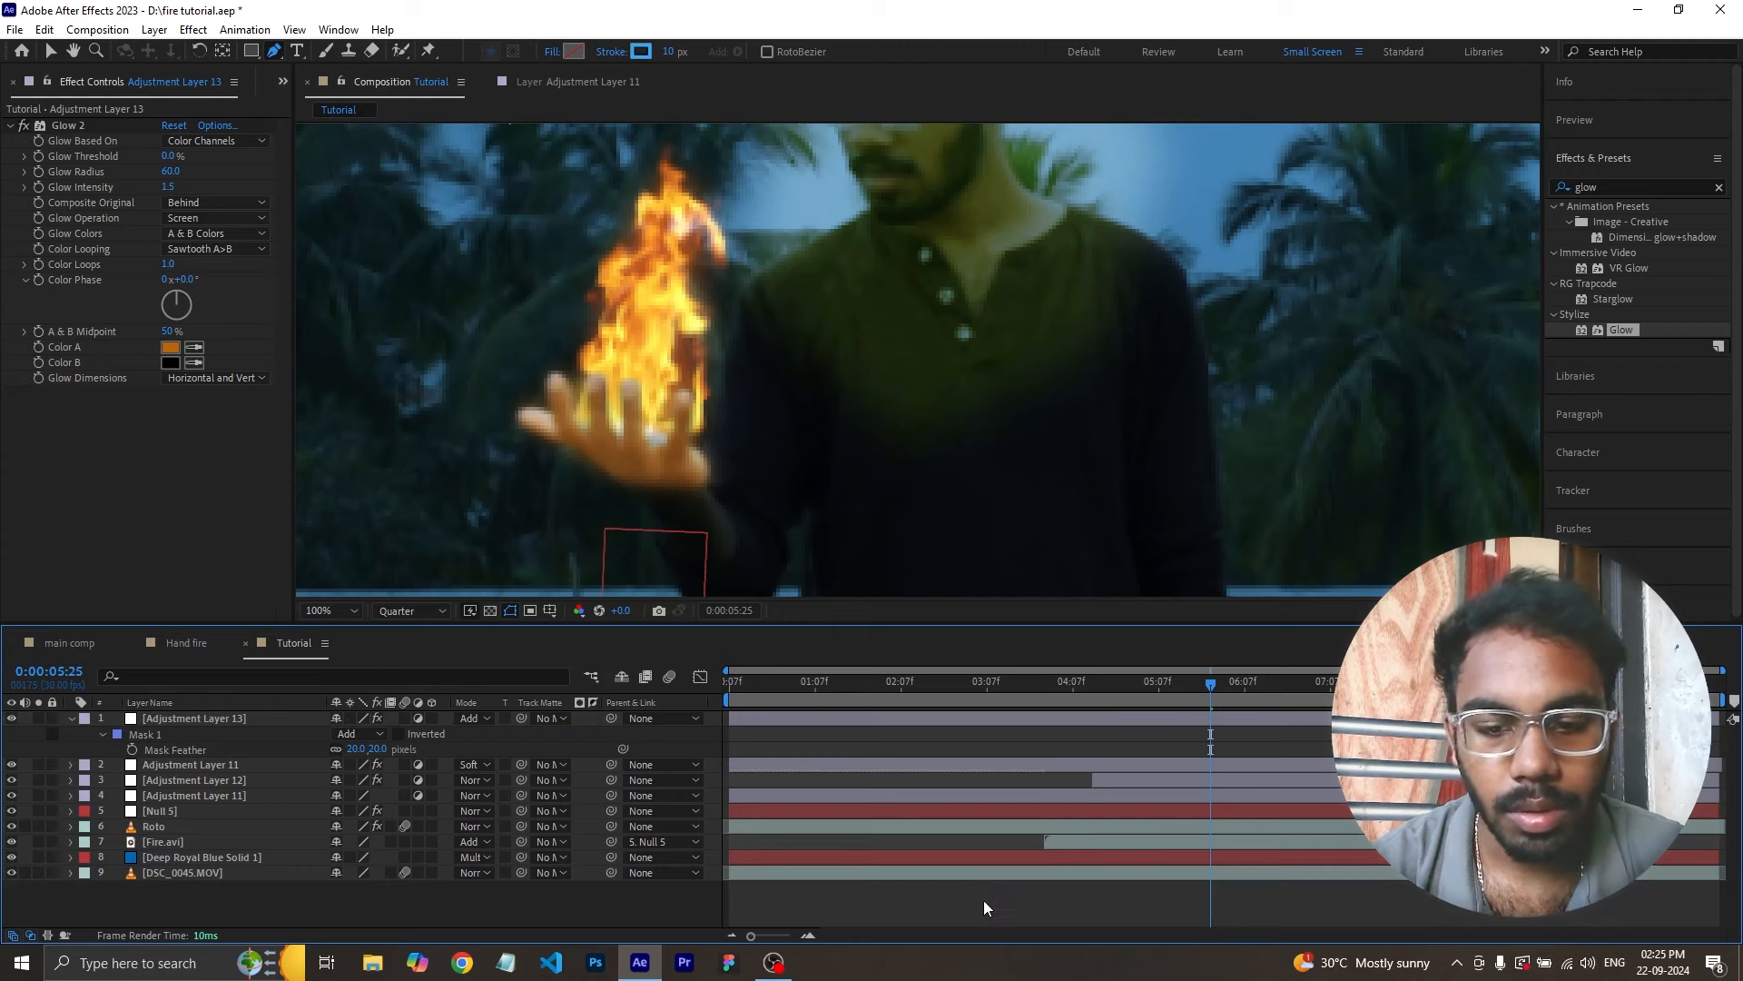
pyautogui.press(',')
pyautogui.press(',')
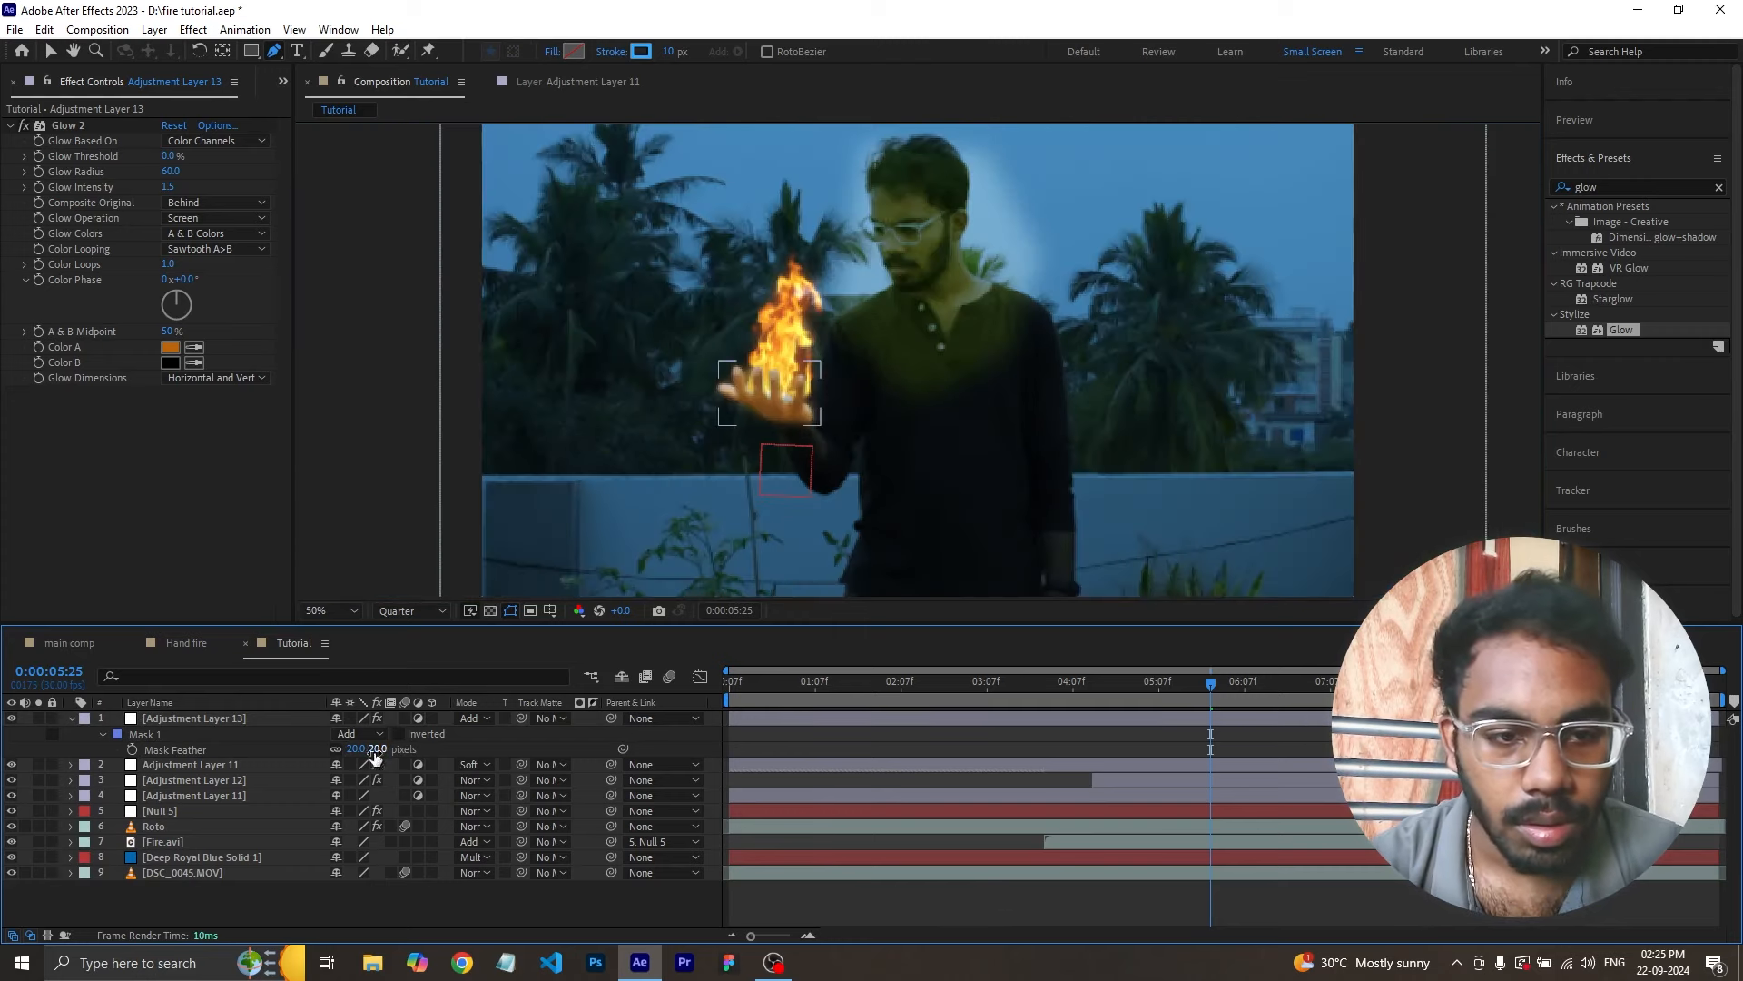
pyautogui.moveTo(355, 749); pyautogui.dragTo(413, 748)
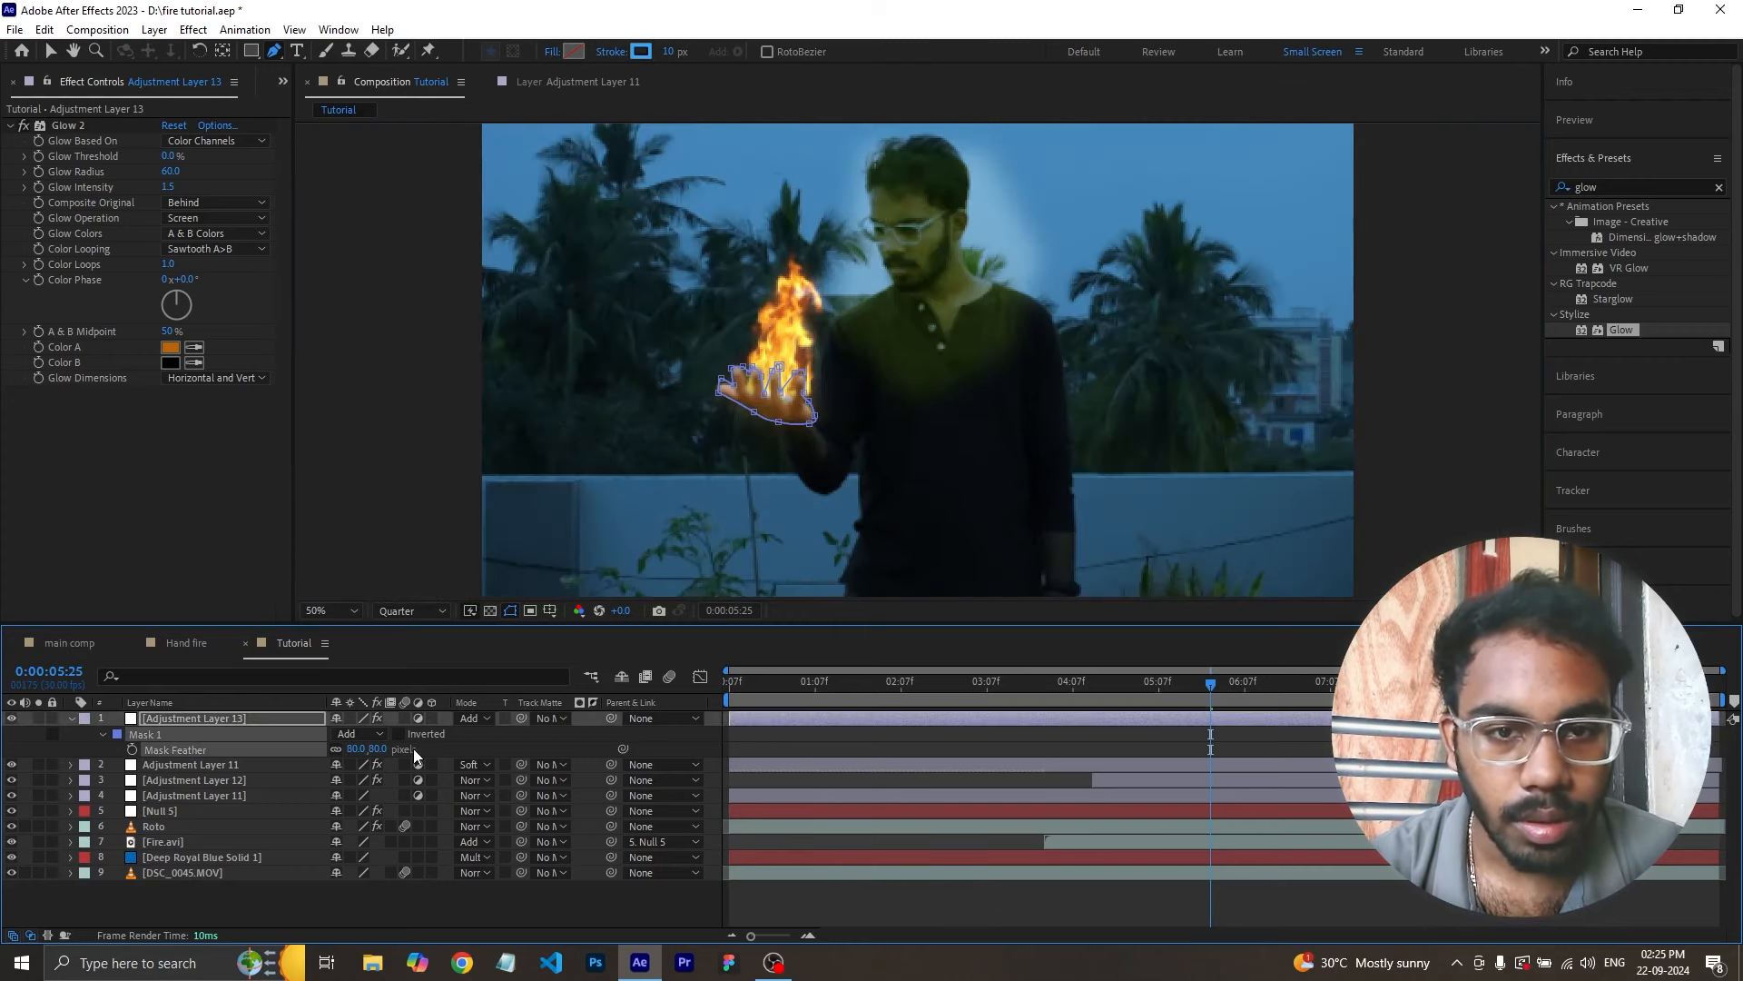
pyautogui.click(935, 925)
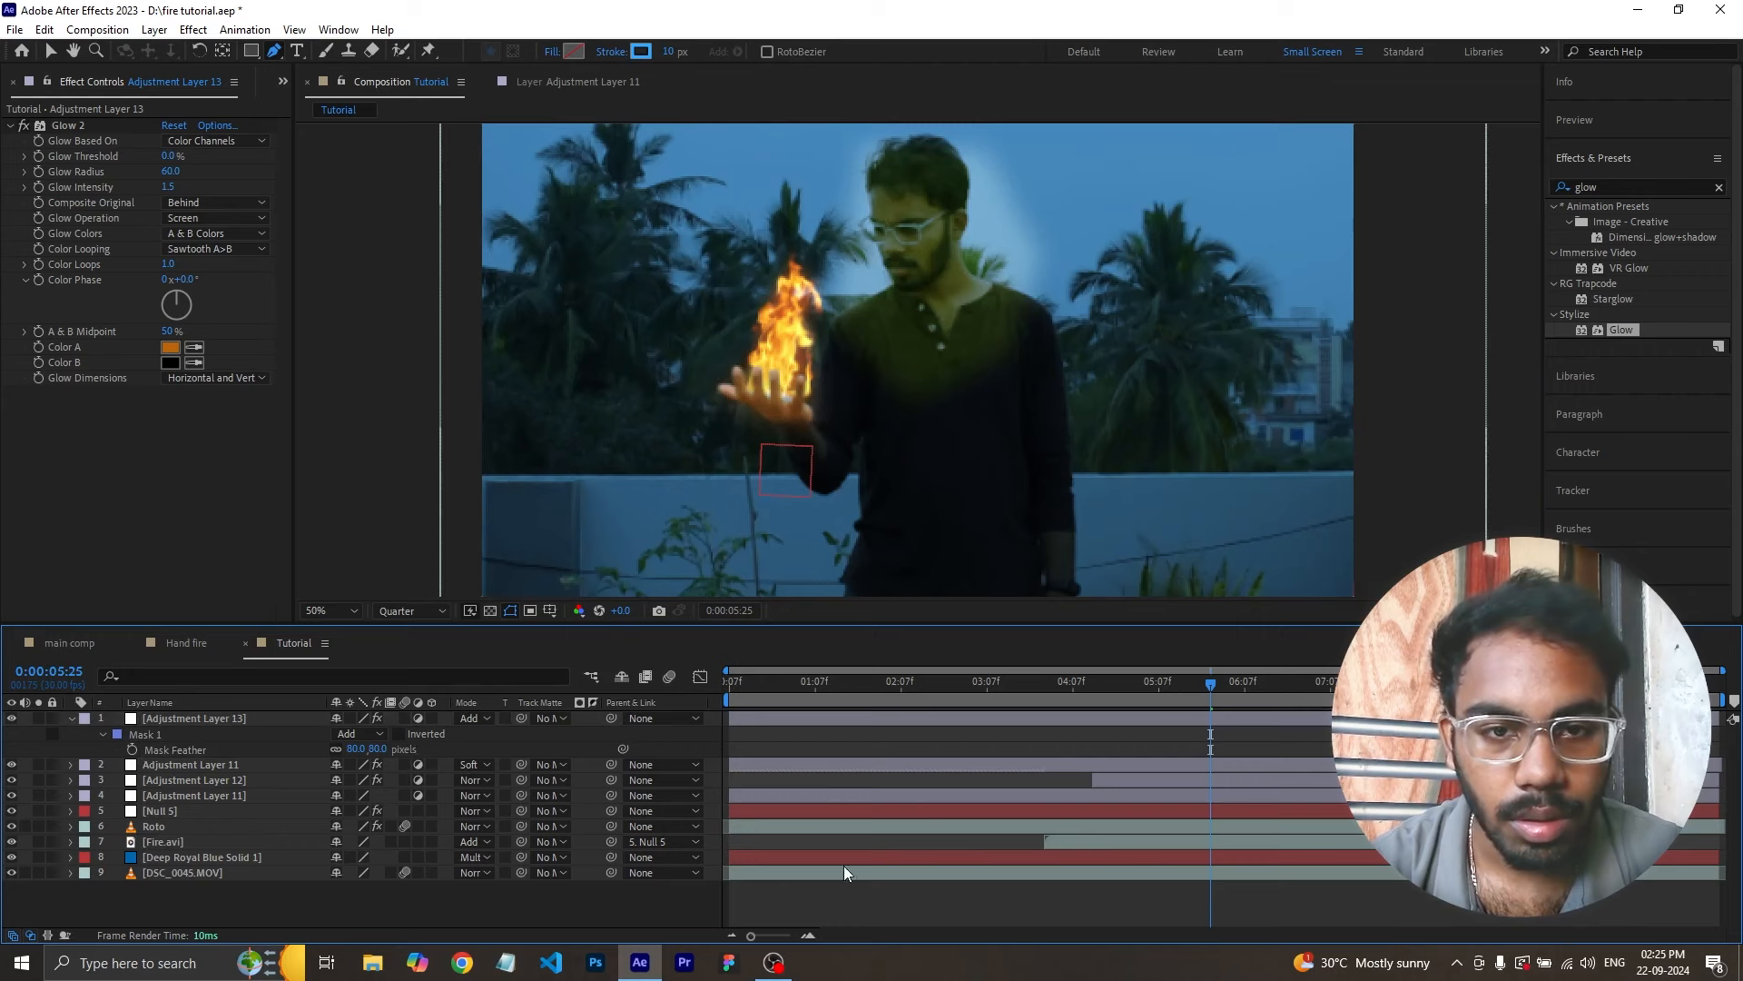
# - Trim the start of Adjustment Layer 13 to the in point of Fire.avi at 0:00:03:27
pyautogui.moveTo(1151, 689); pyautogui.dragTo(1108, 686)
pyautogui.click(1131, 718)
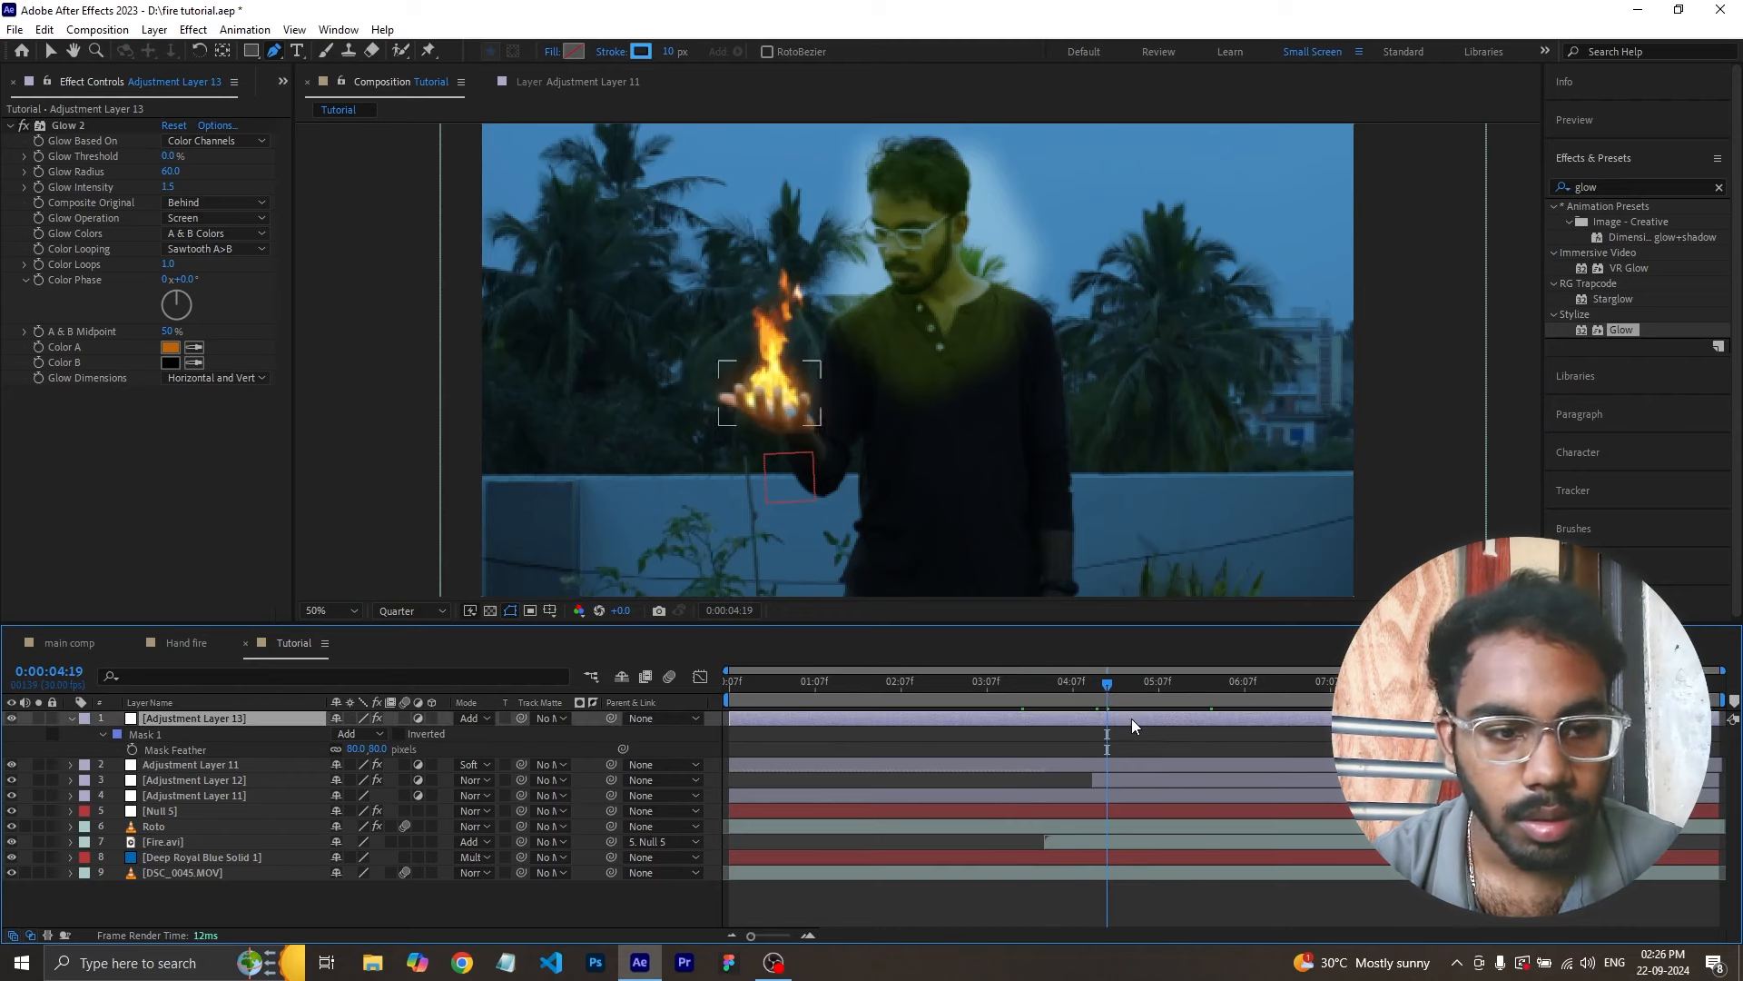
pyautogui.click(1123, 779)
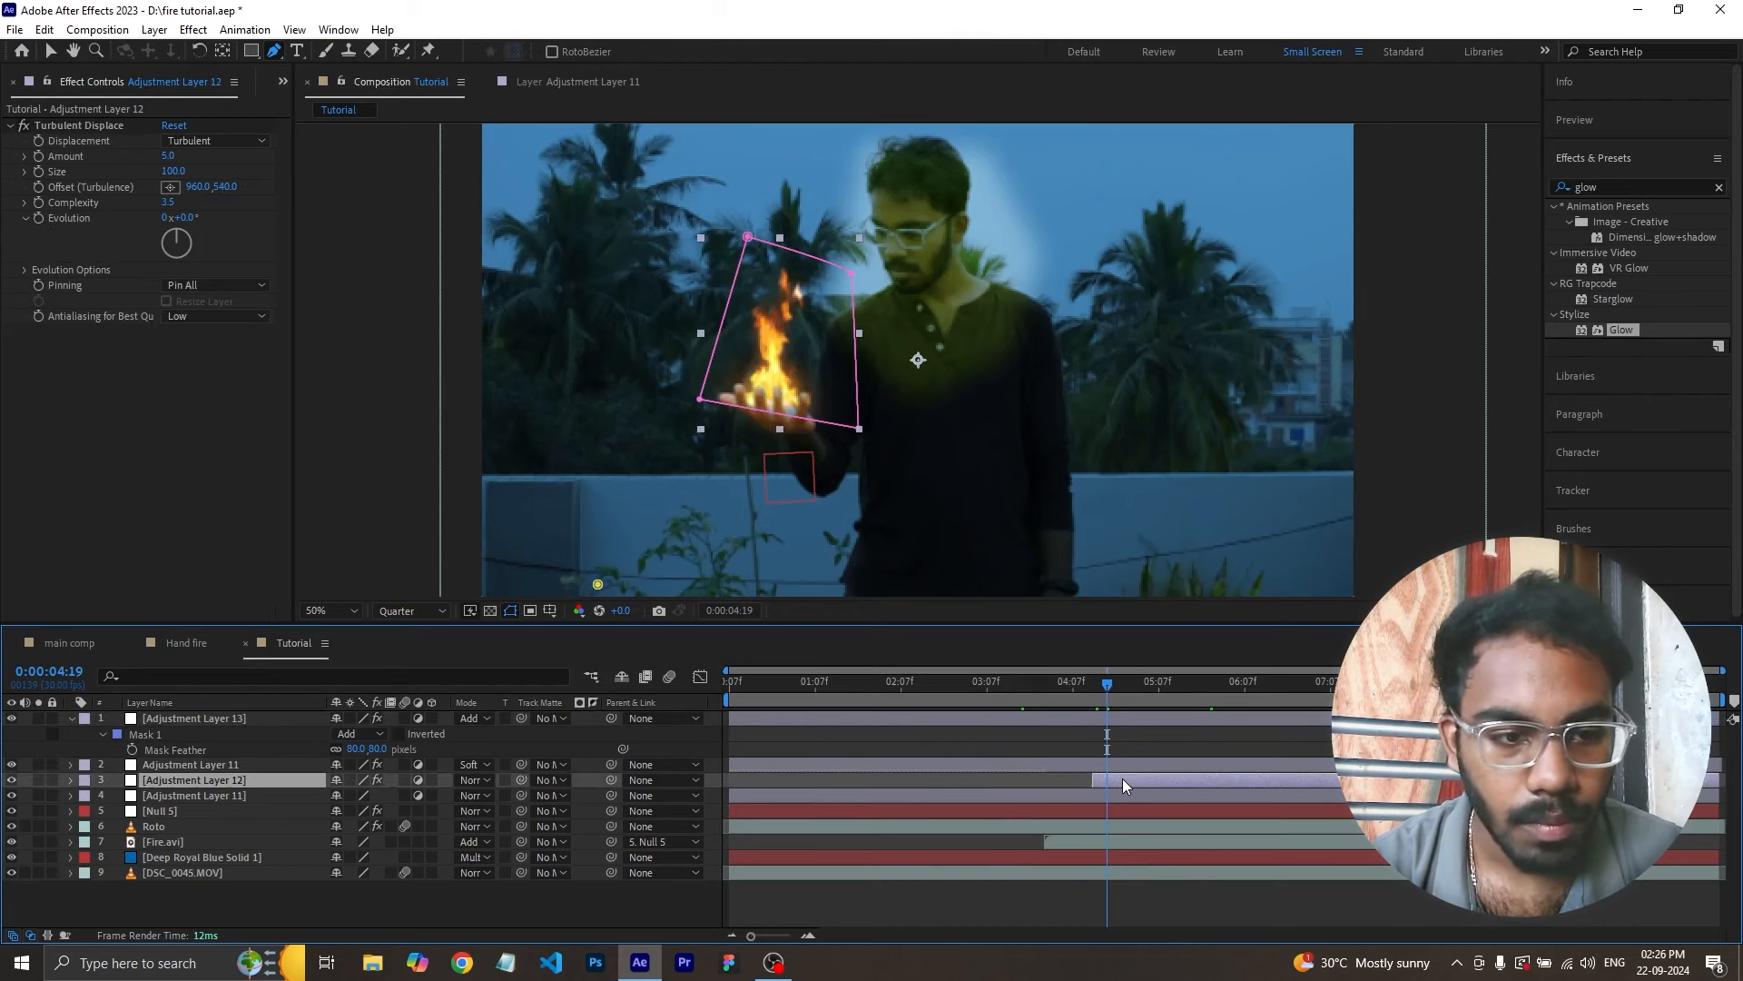
pyautogui.click(1061, 843)
pyautogui.press('i')
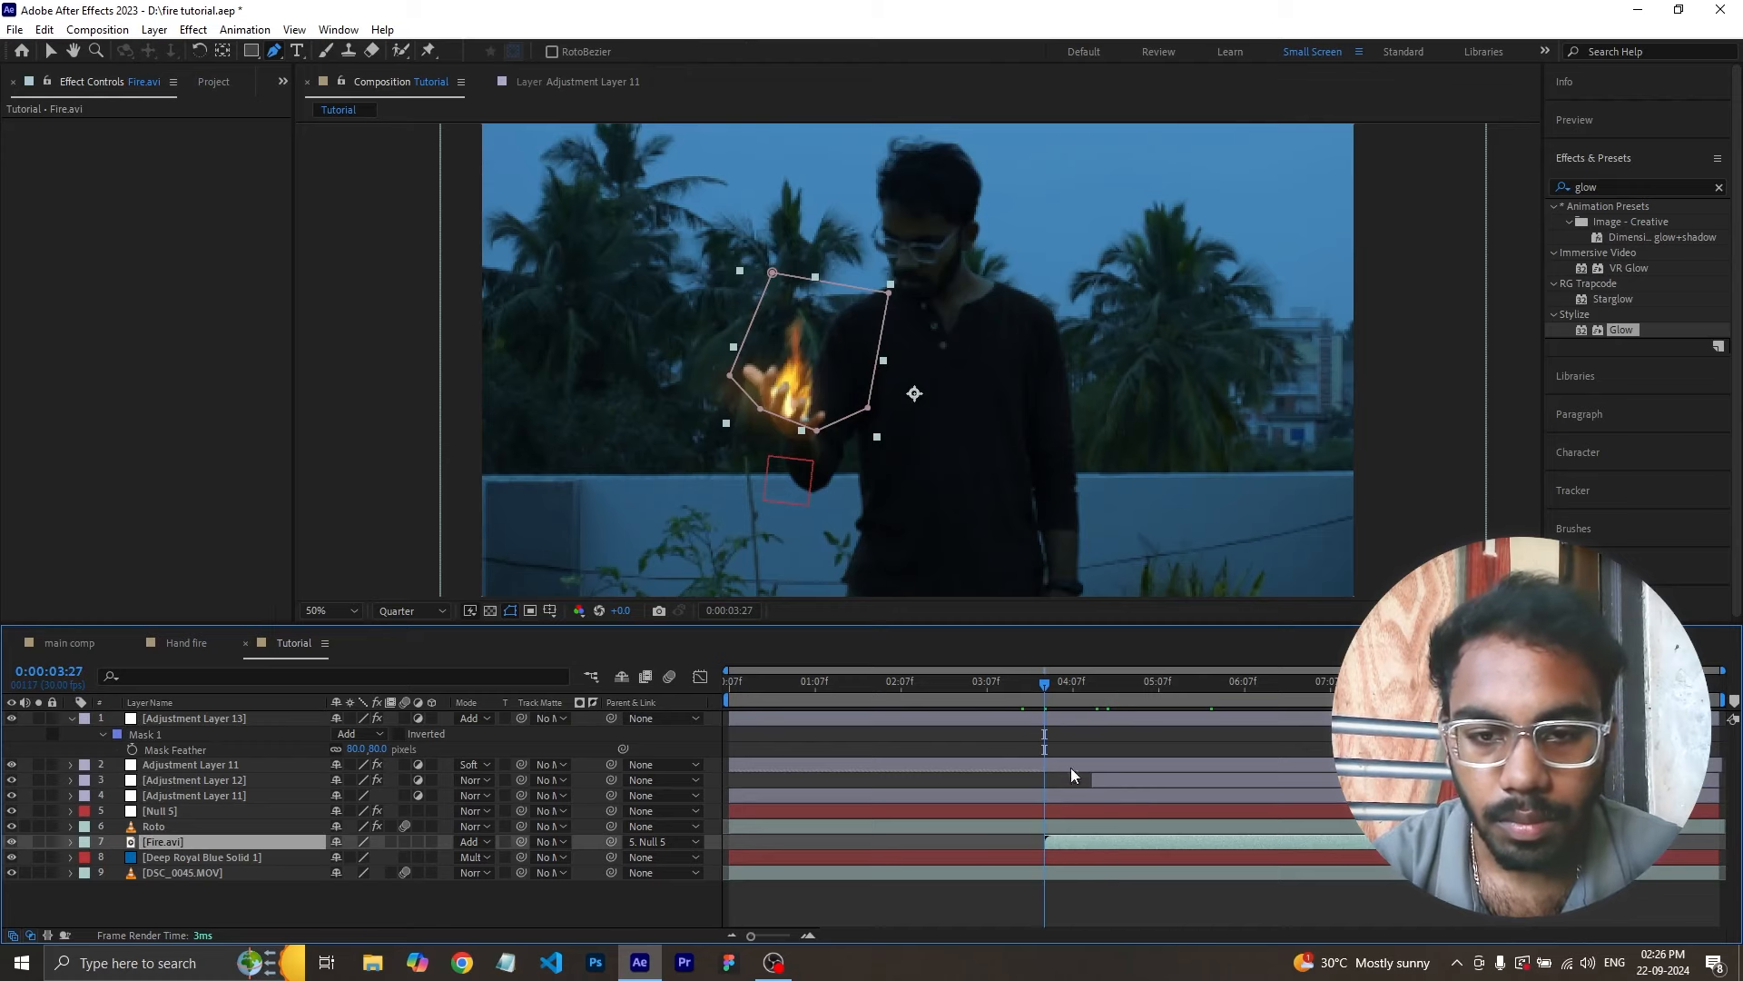
pyautogui.click(1076, 718)
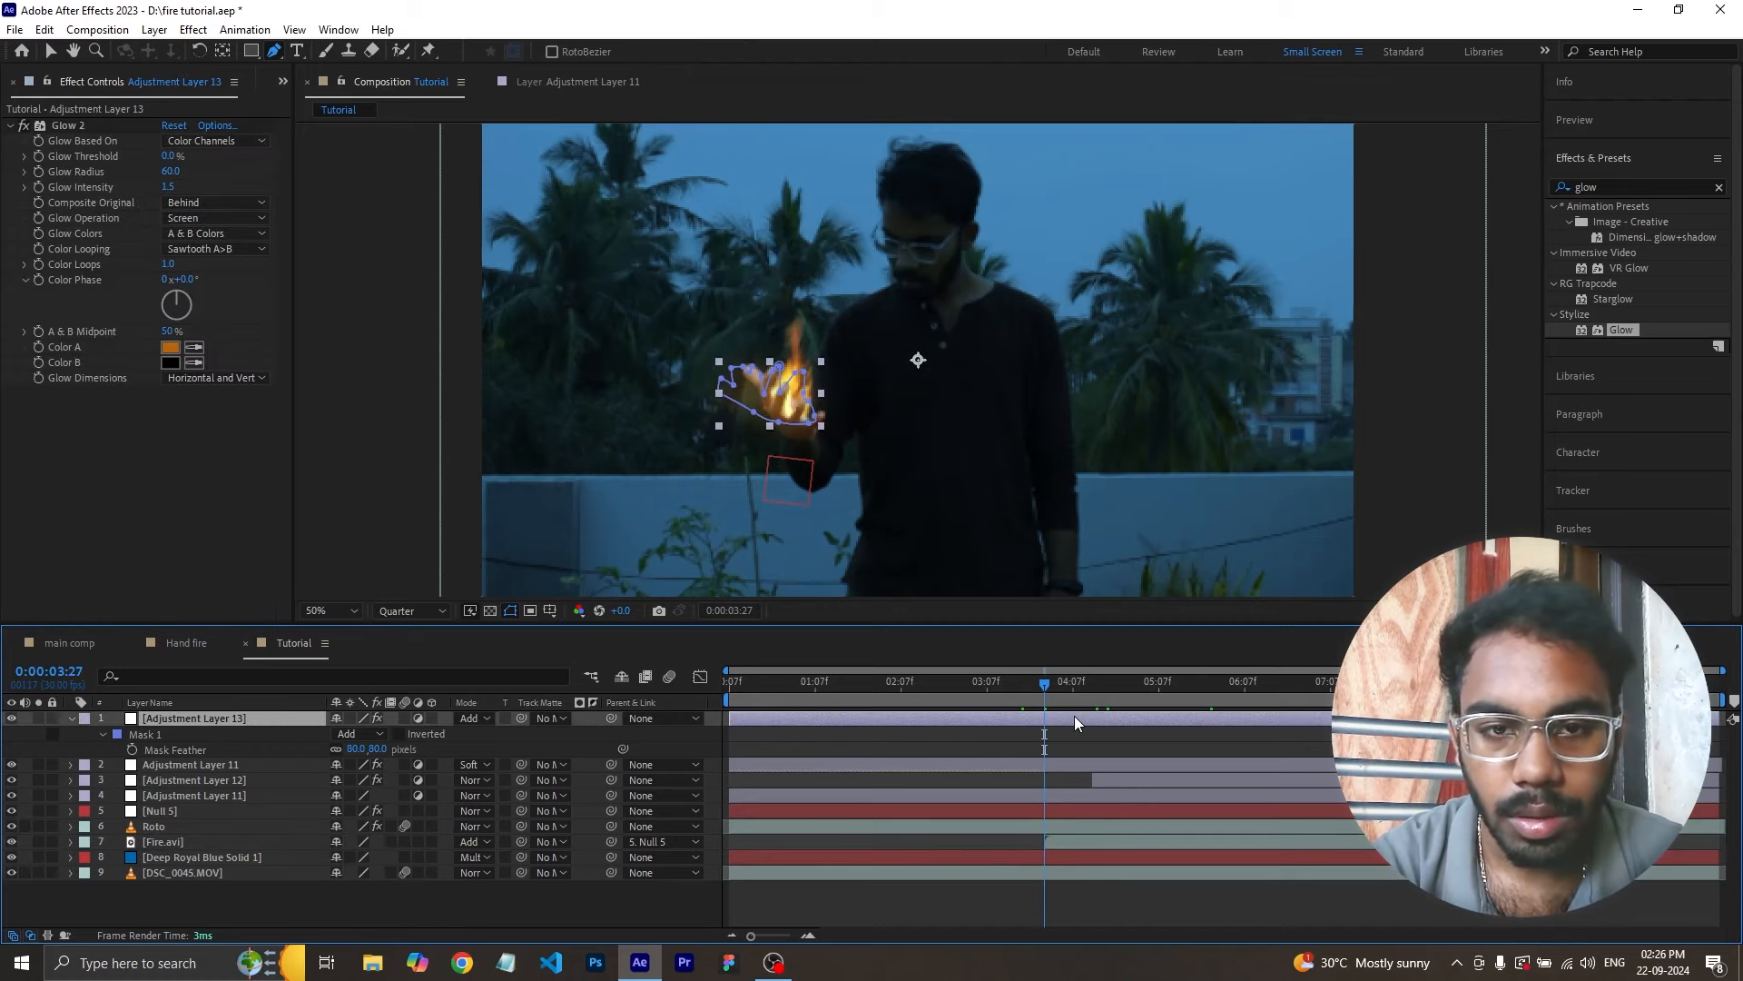
pyautogui.hotkey('alt', '[')
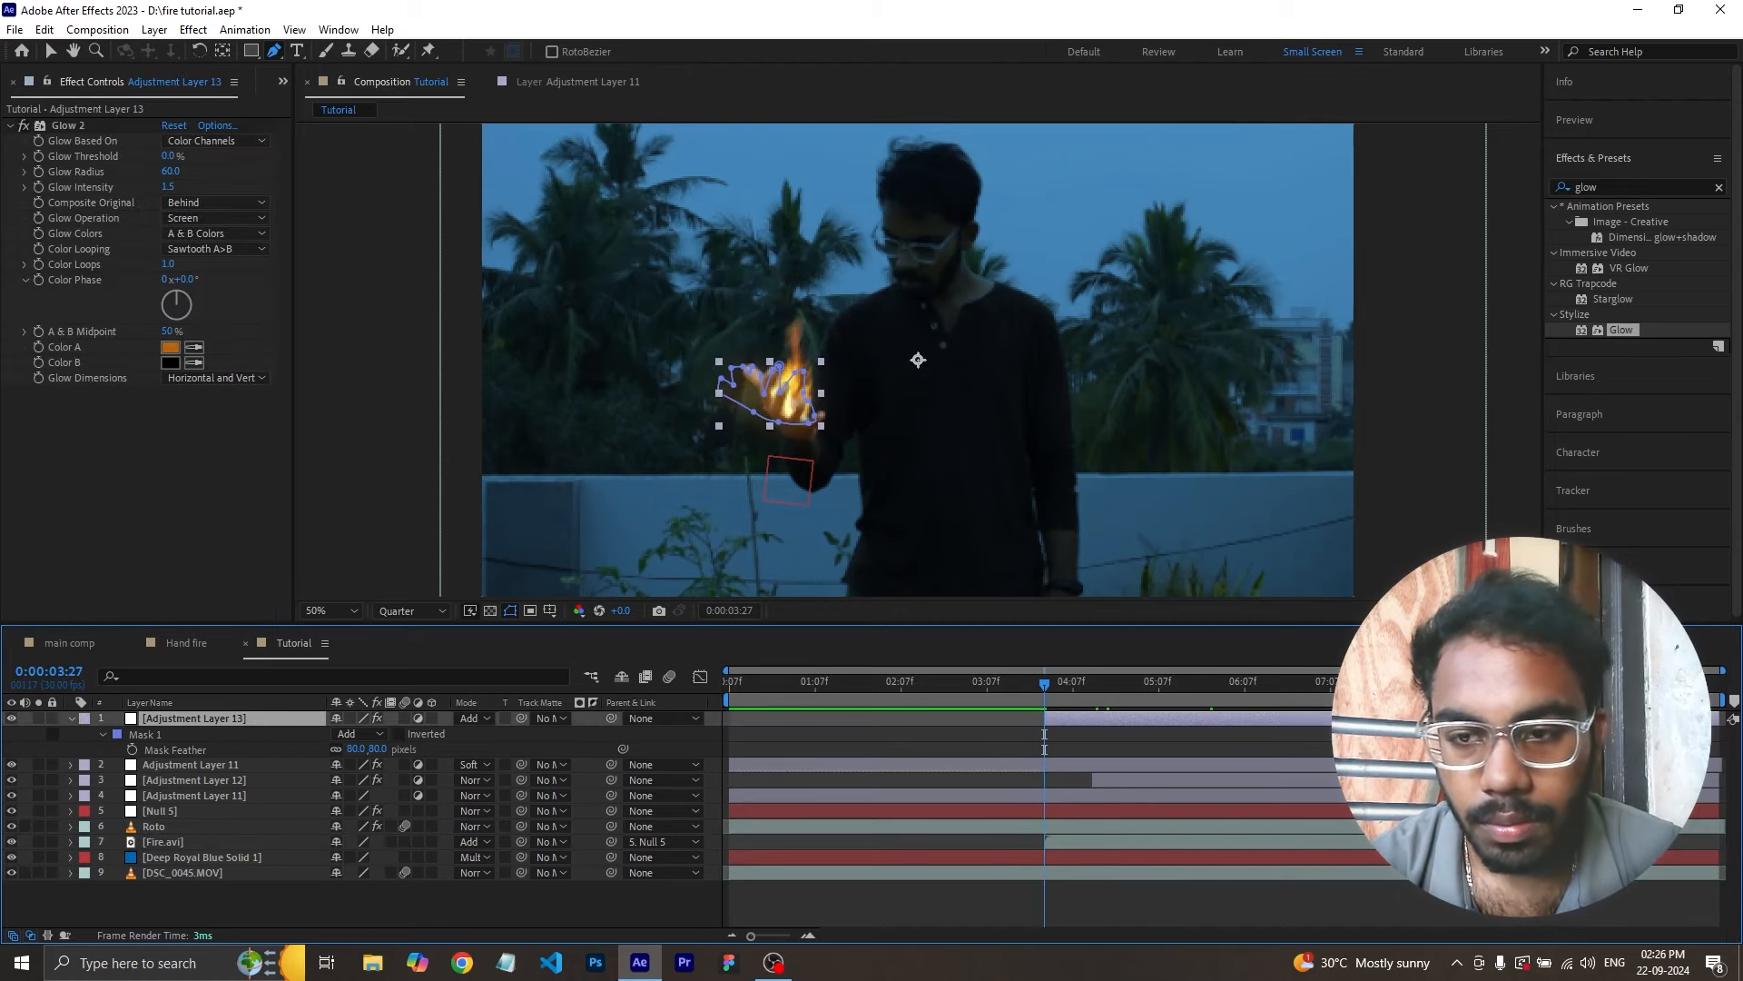
# - Check the hand glow at 0:00:08:24, play back the composite from 0:00:04:02 and inspect the frame at 0:00:07:04
pyautogui.click(1465, 681)
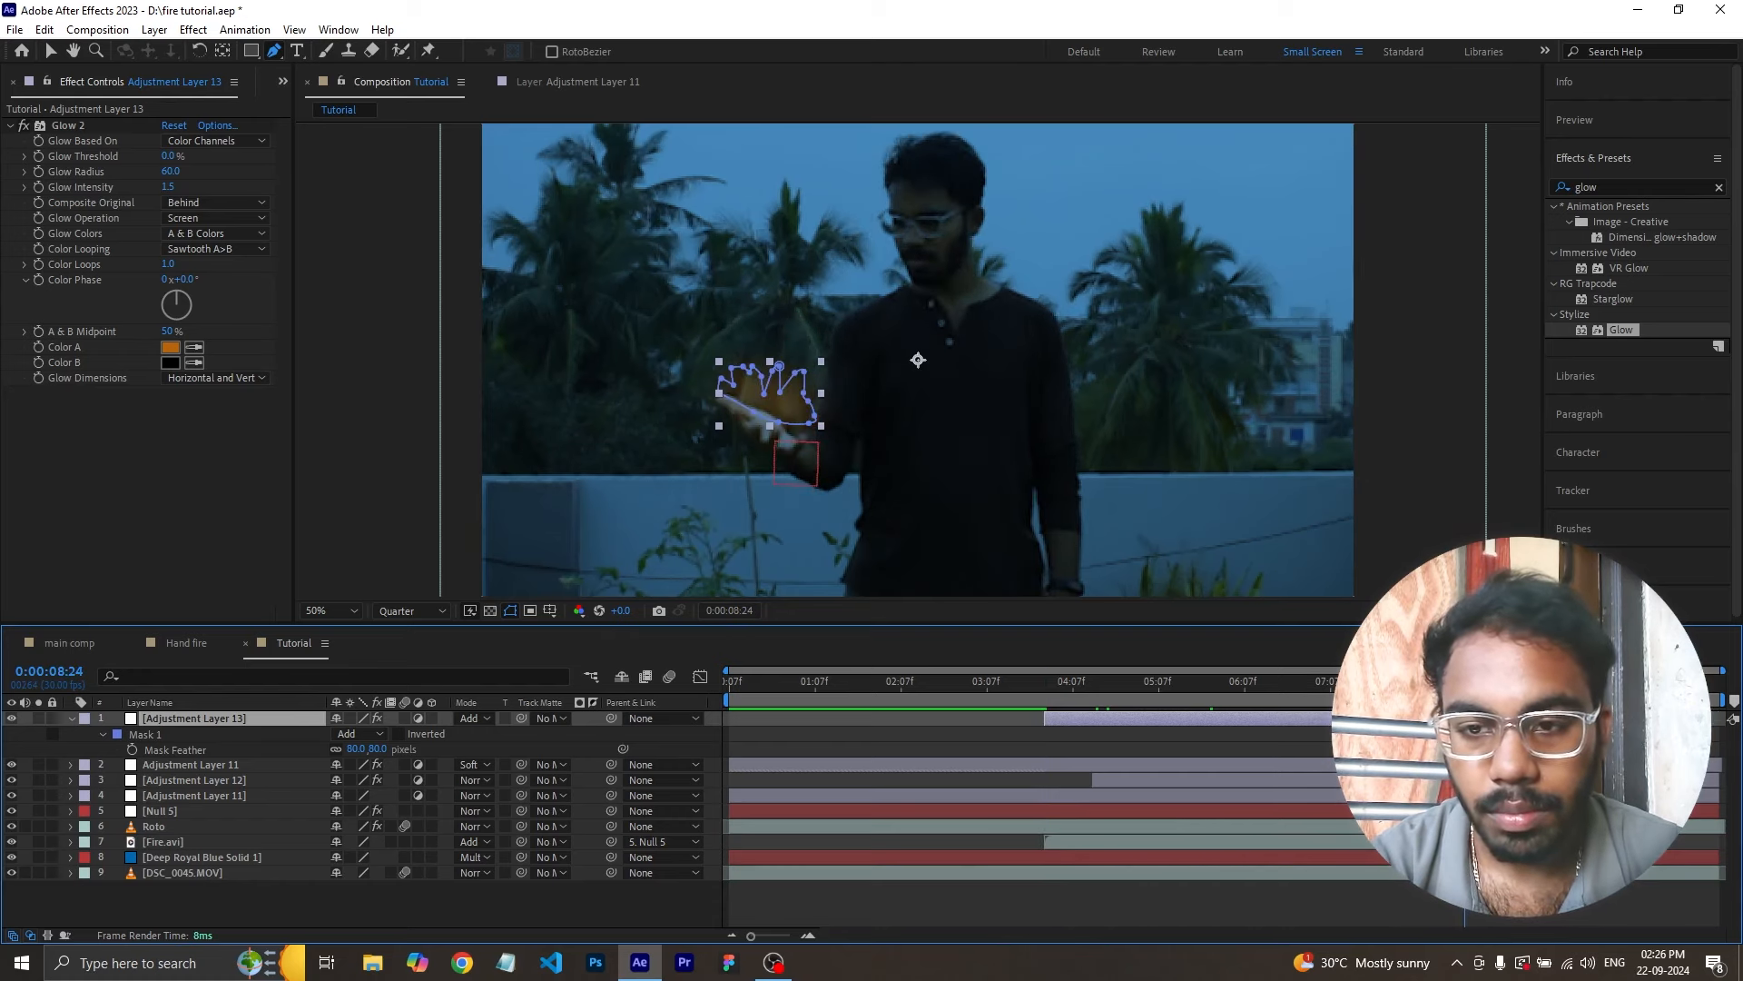
pyautogui.click(1448, 923)
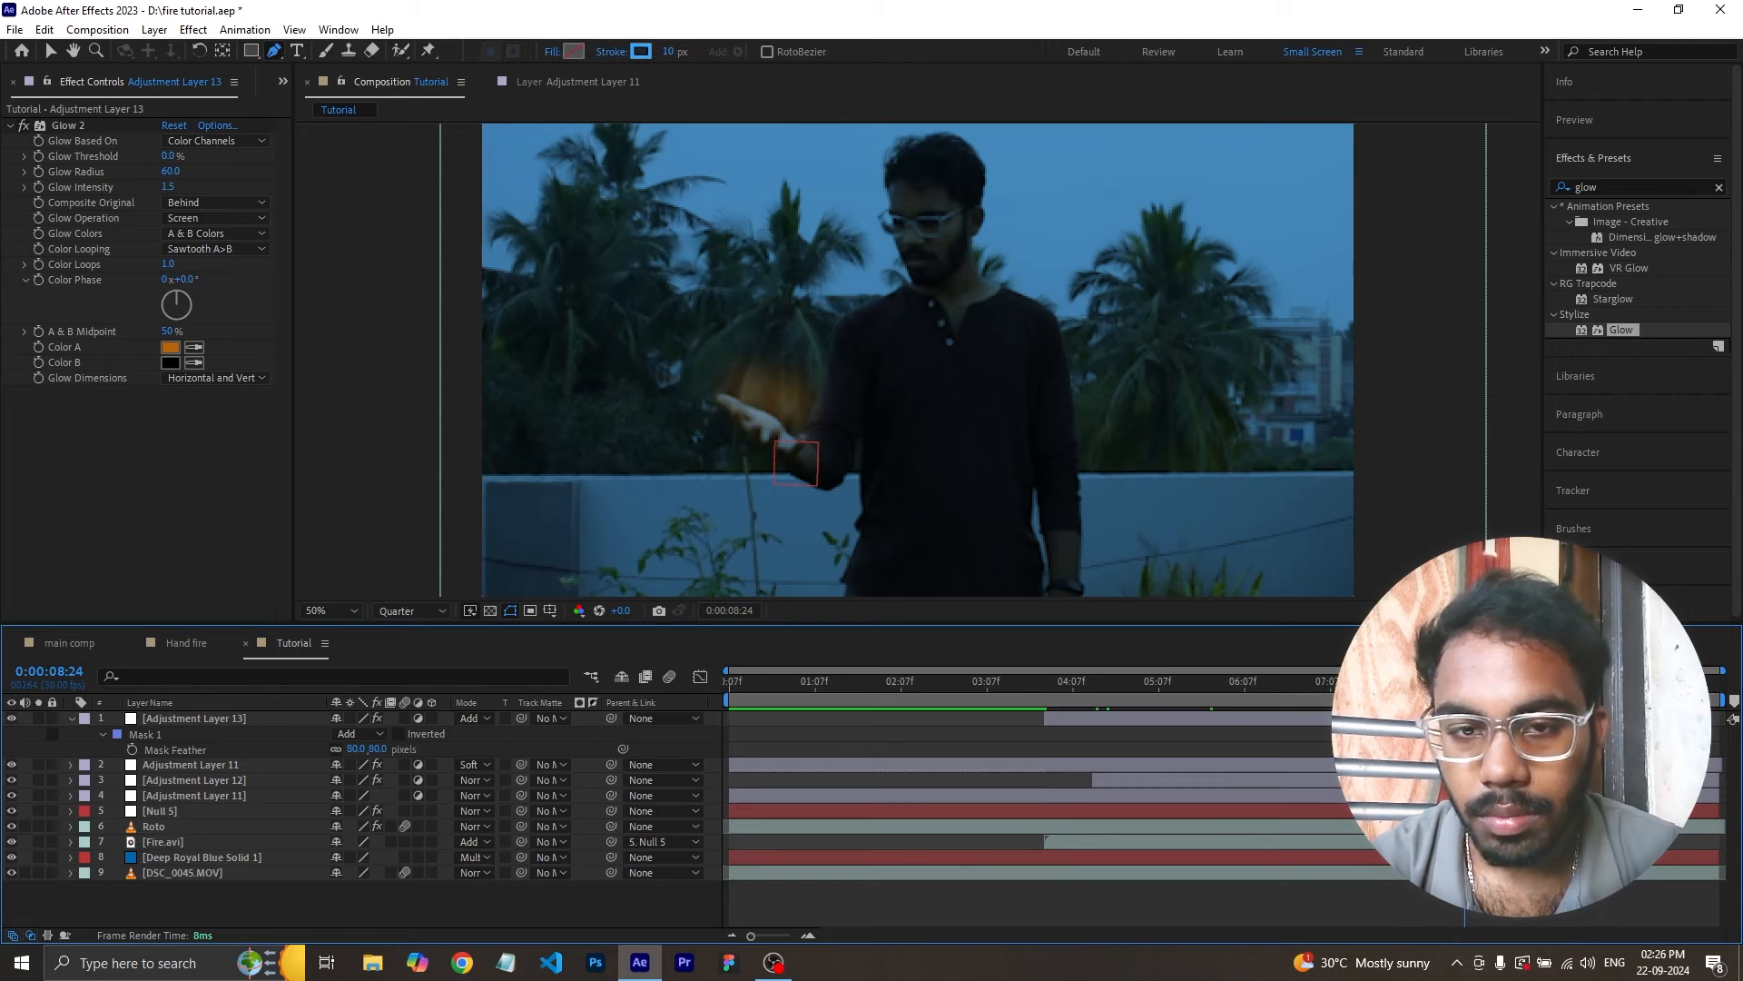
pyautogui.moveTo(1465, 690); pyautogui.dragTo(1059, 701)
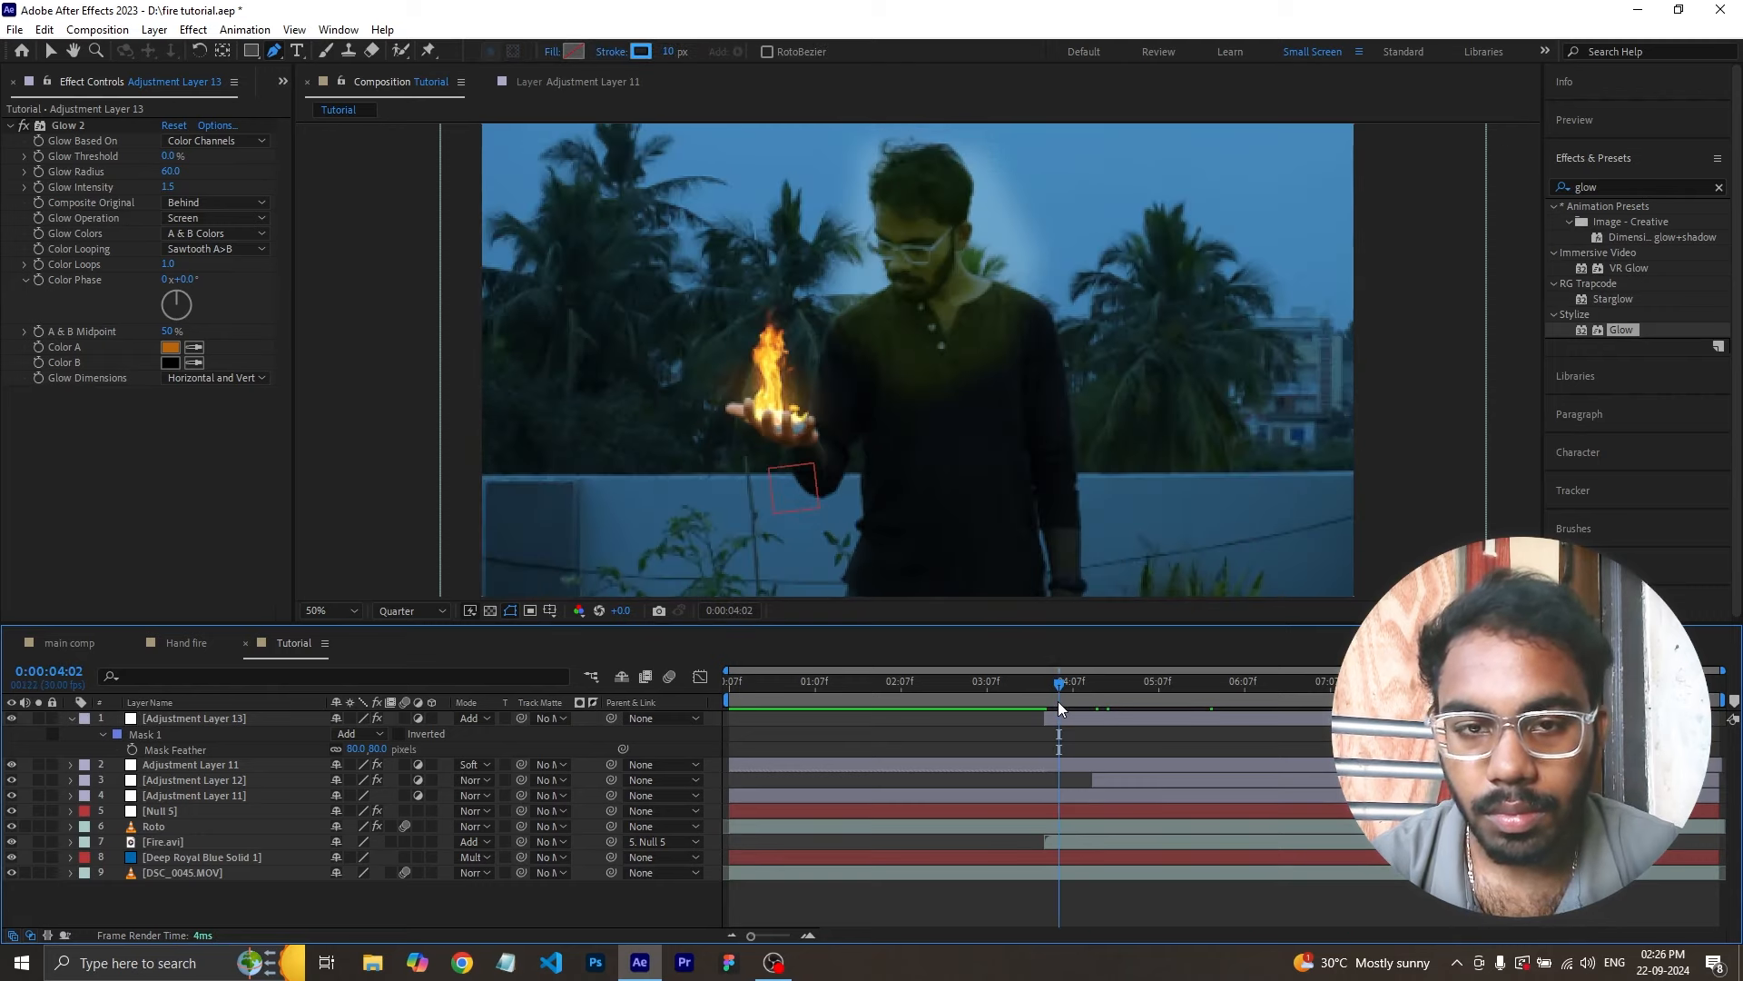
pyautogui.press('space')
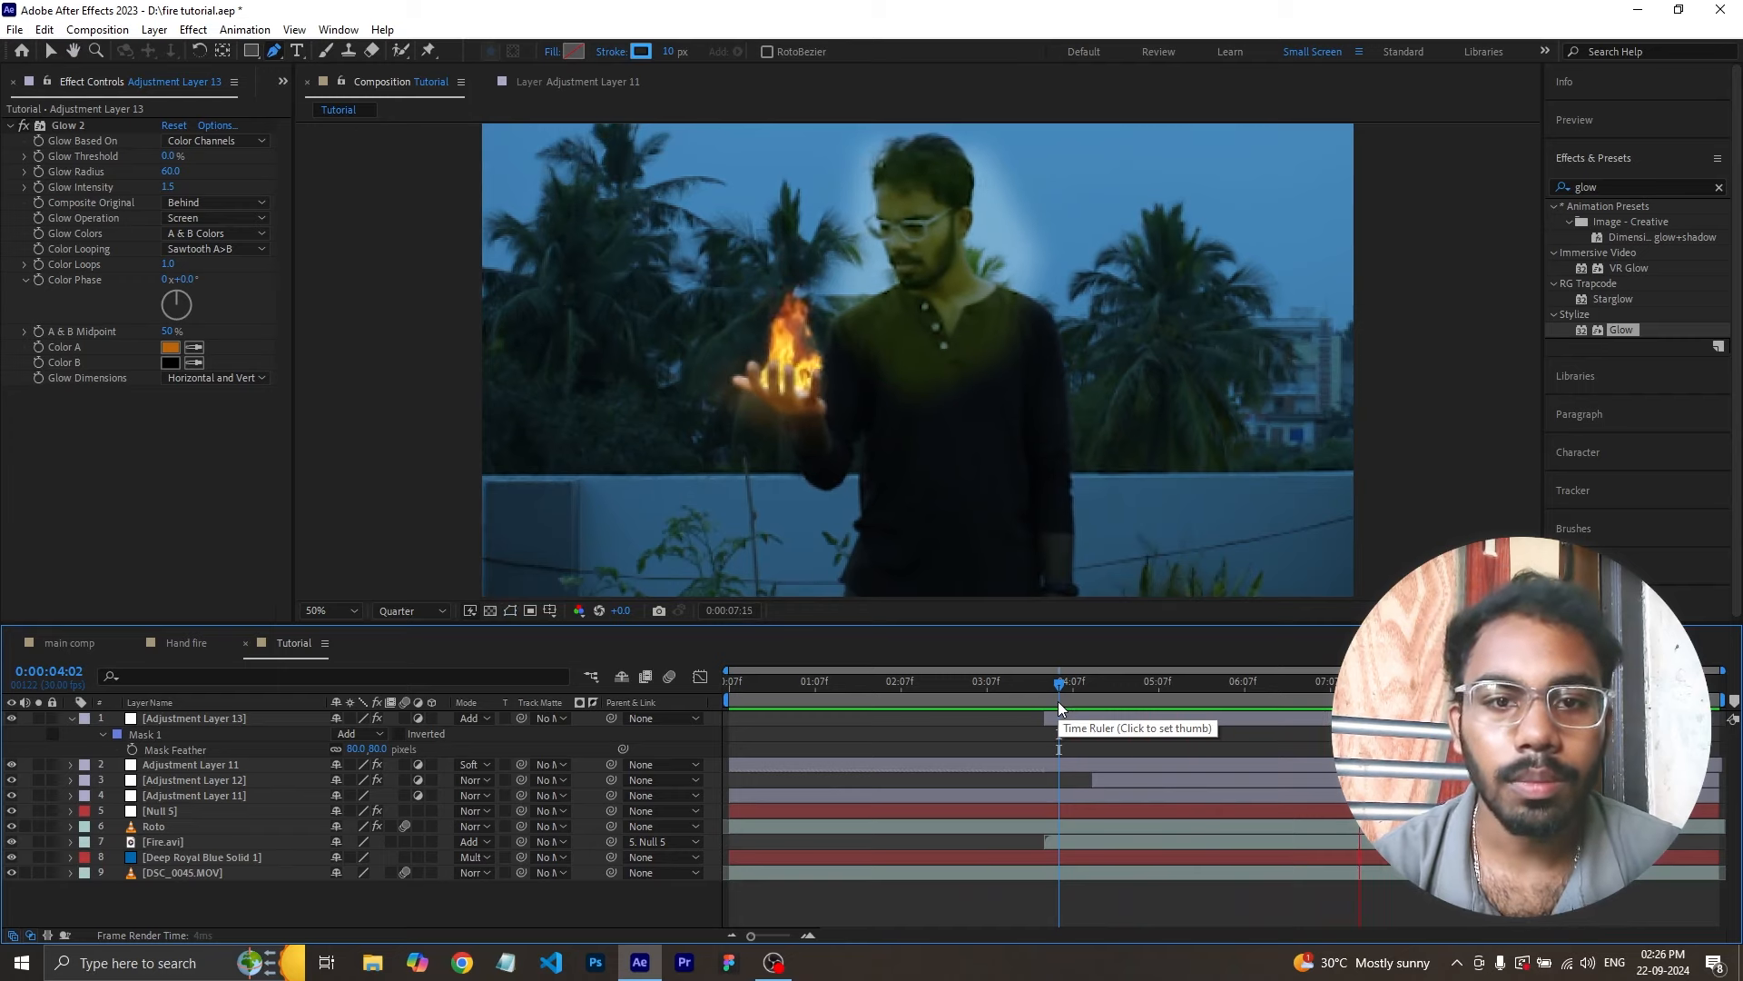
pyautogui.press('space')
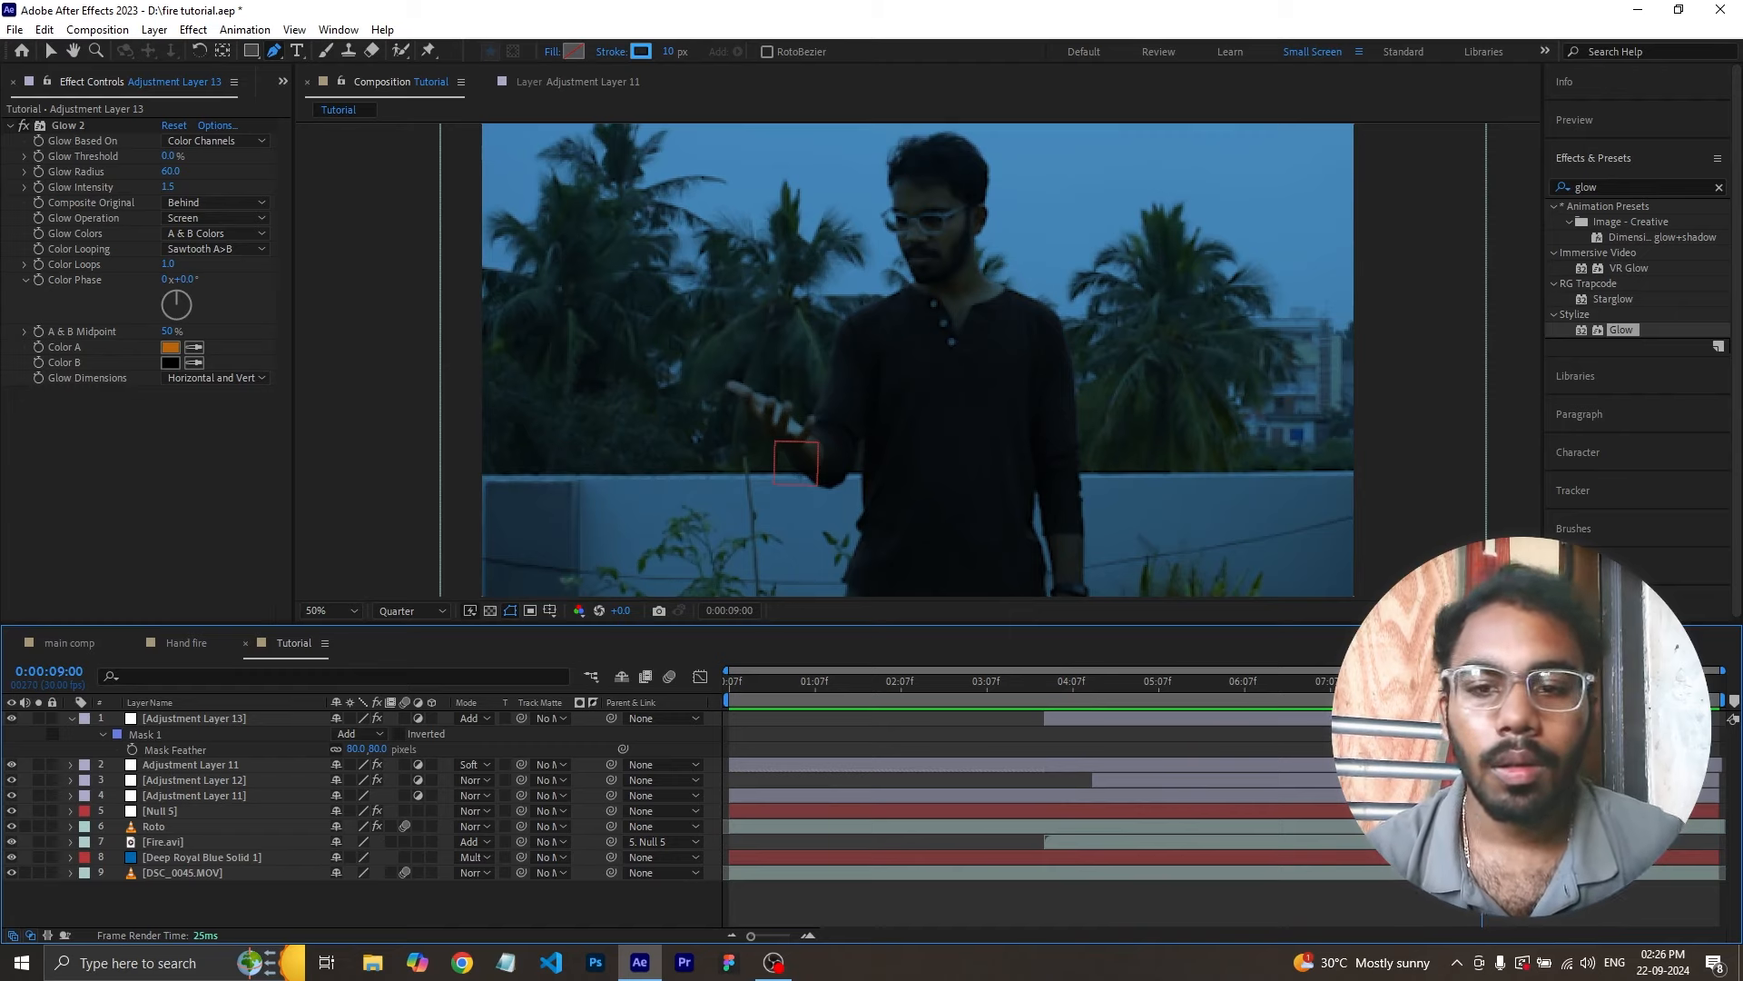
pyautogui.click(1315, 697)
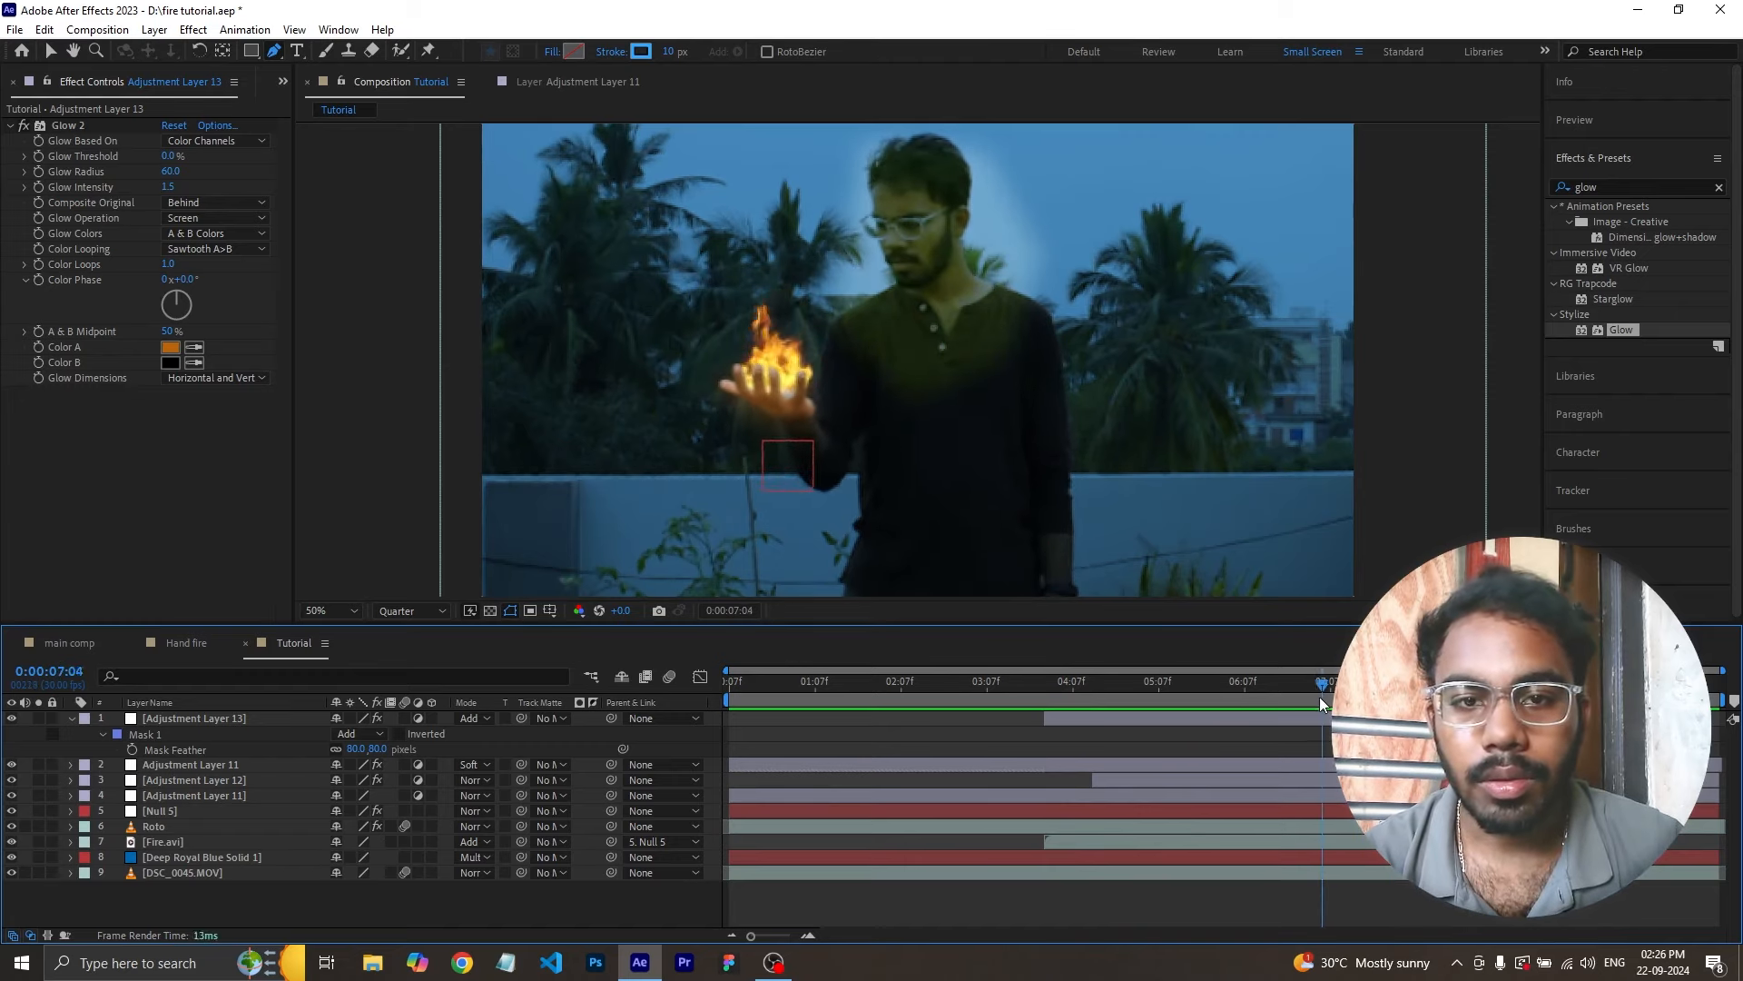